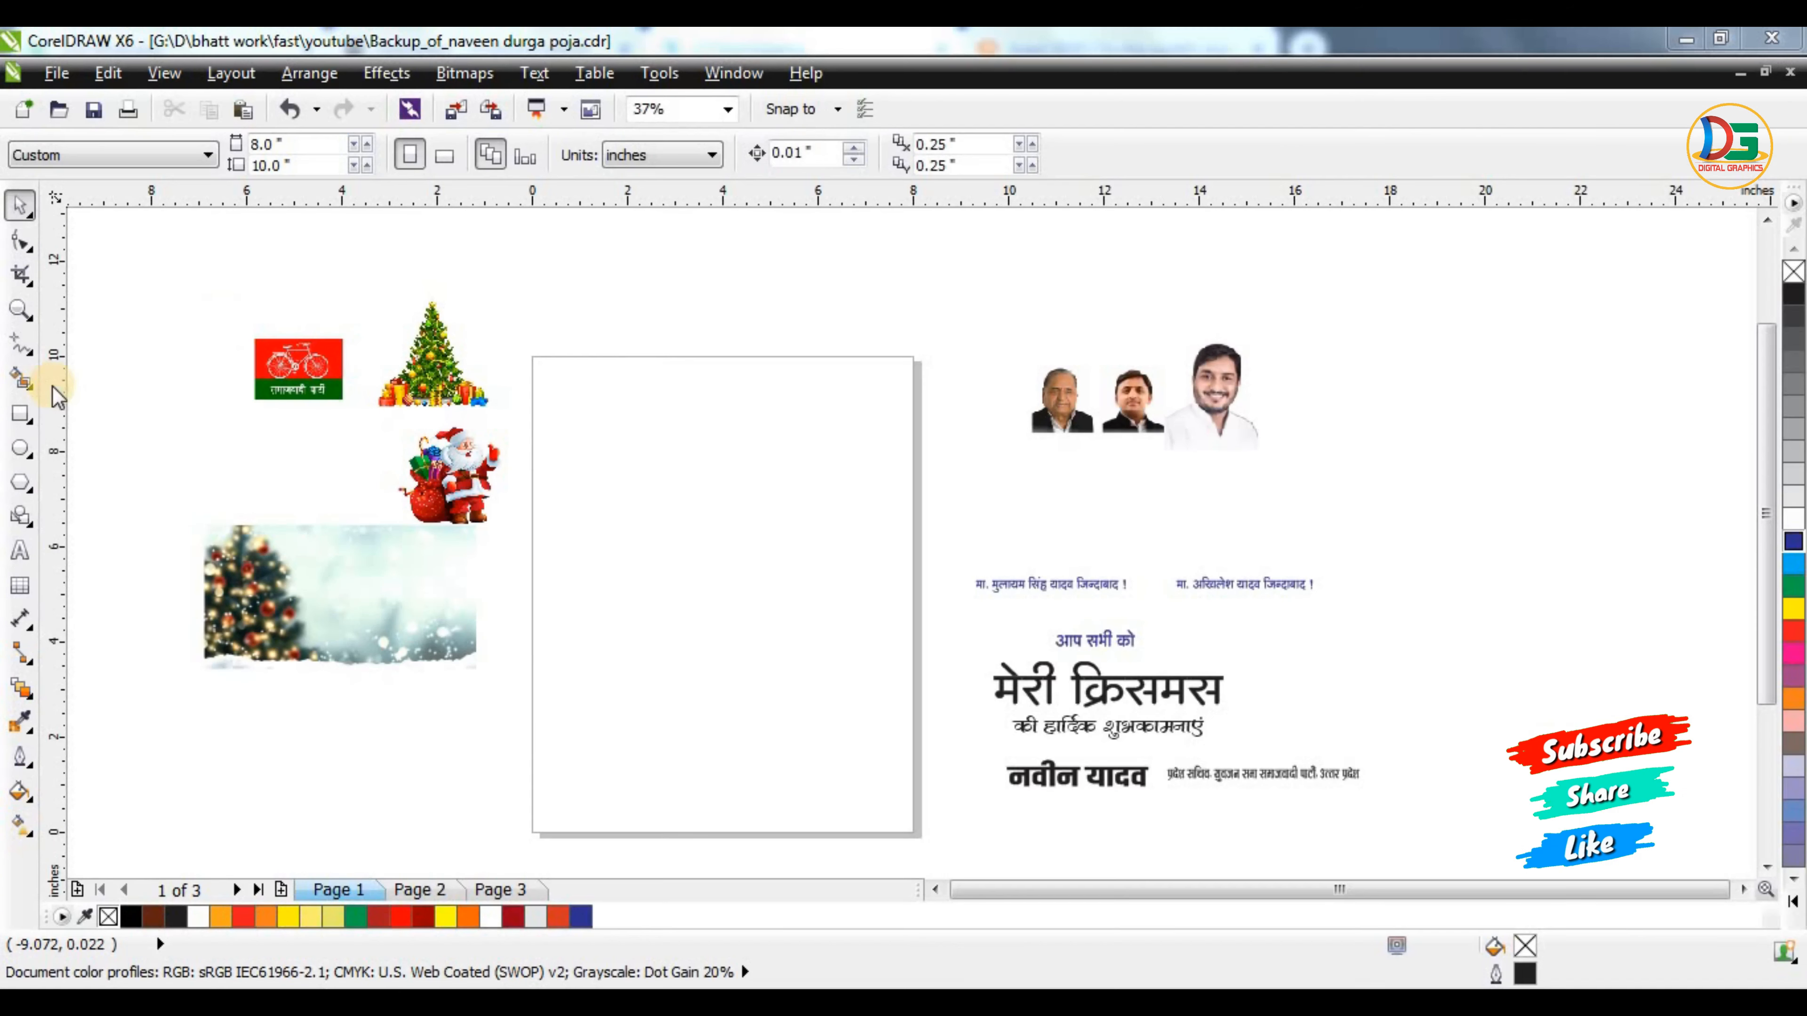
# Create a rectangle matching the 8 × 10 inch page
pyautogui.doubleClick(20, 414)
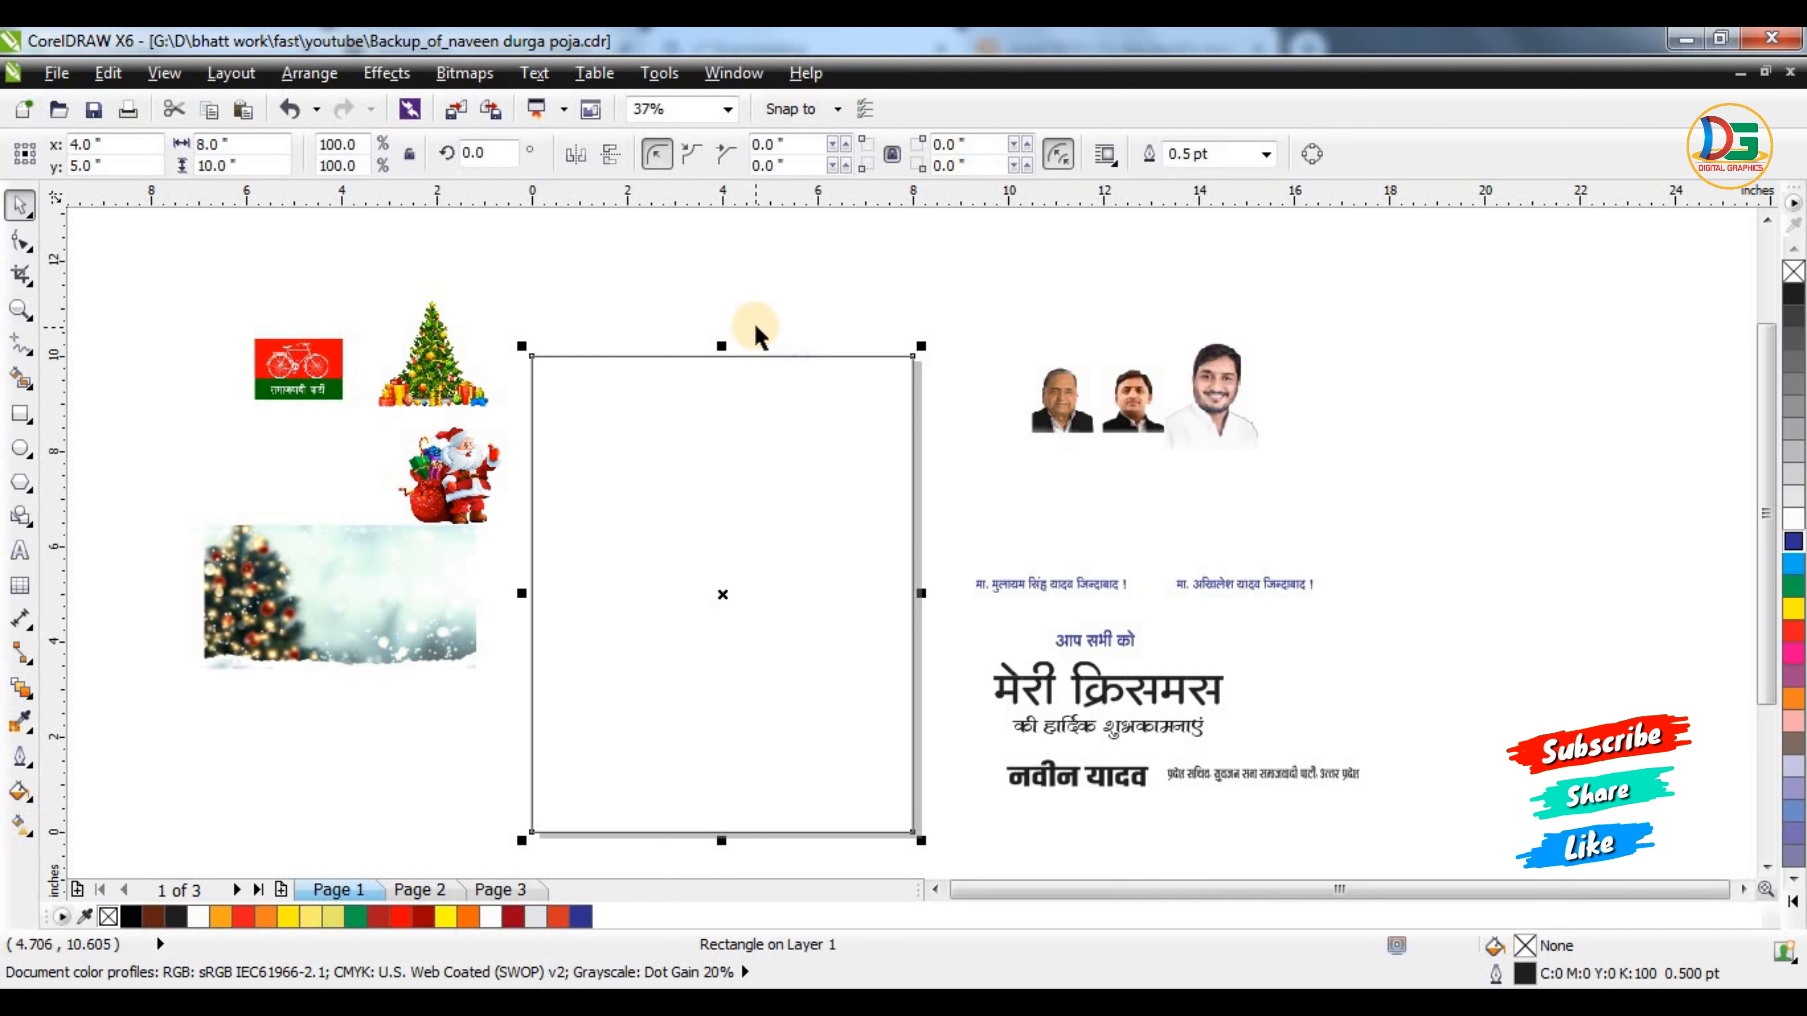
pyautogui.click(754, 339)
pyautogui.click(754, 355)
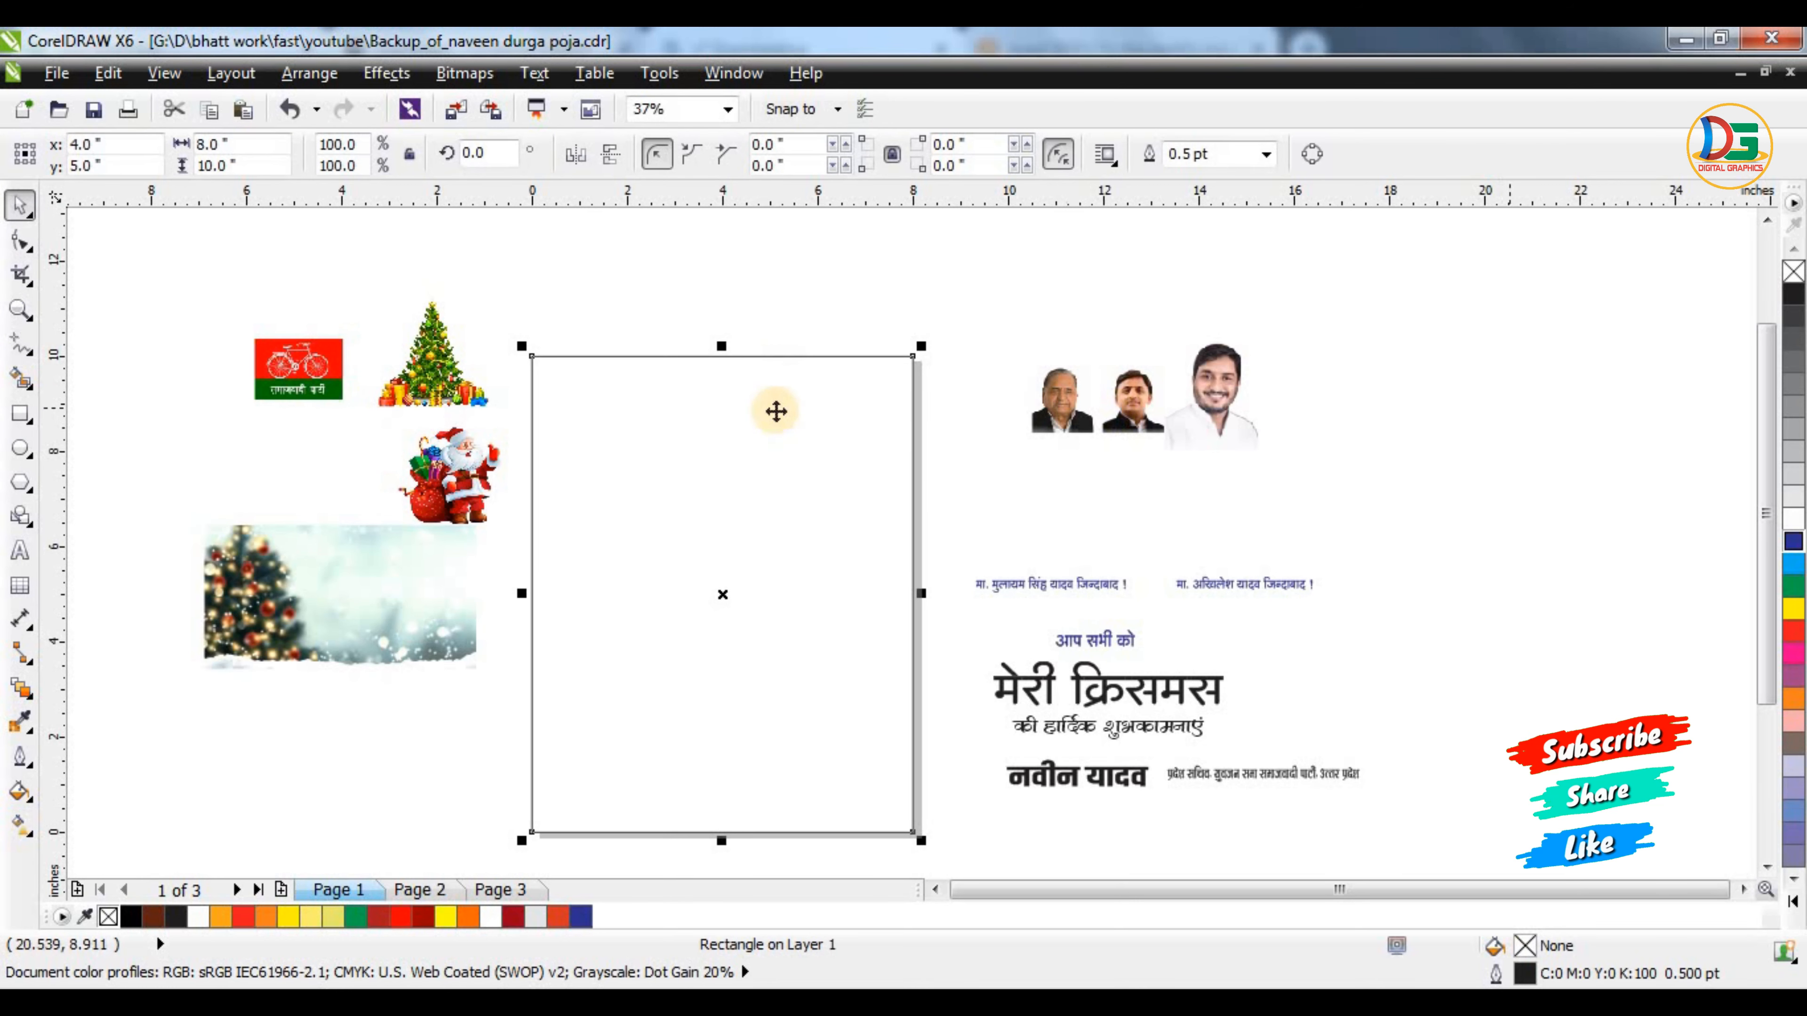
pyautogui.click(938, 469)
# PowerClip the snowy Christmas tree background image inside the page-sized rectangle
pyautogui.click(446, 602)
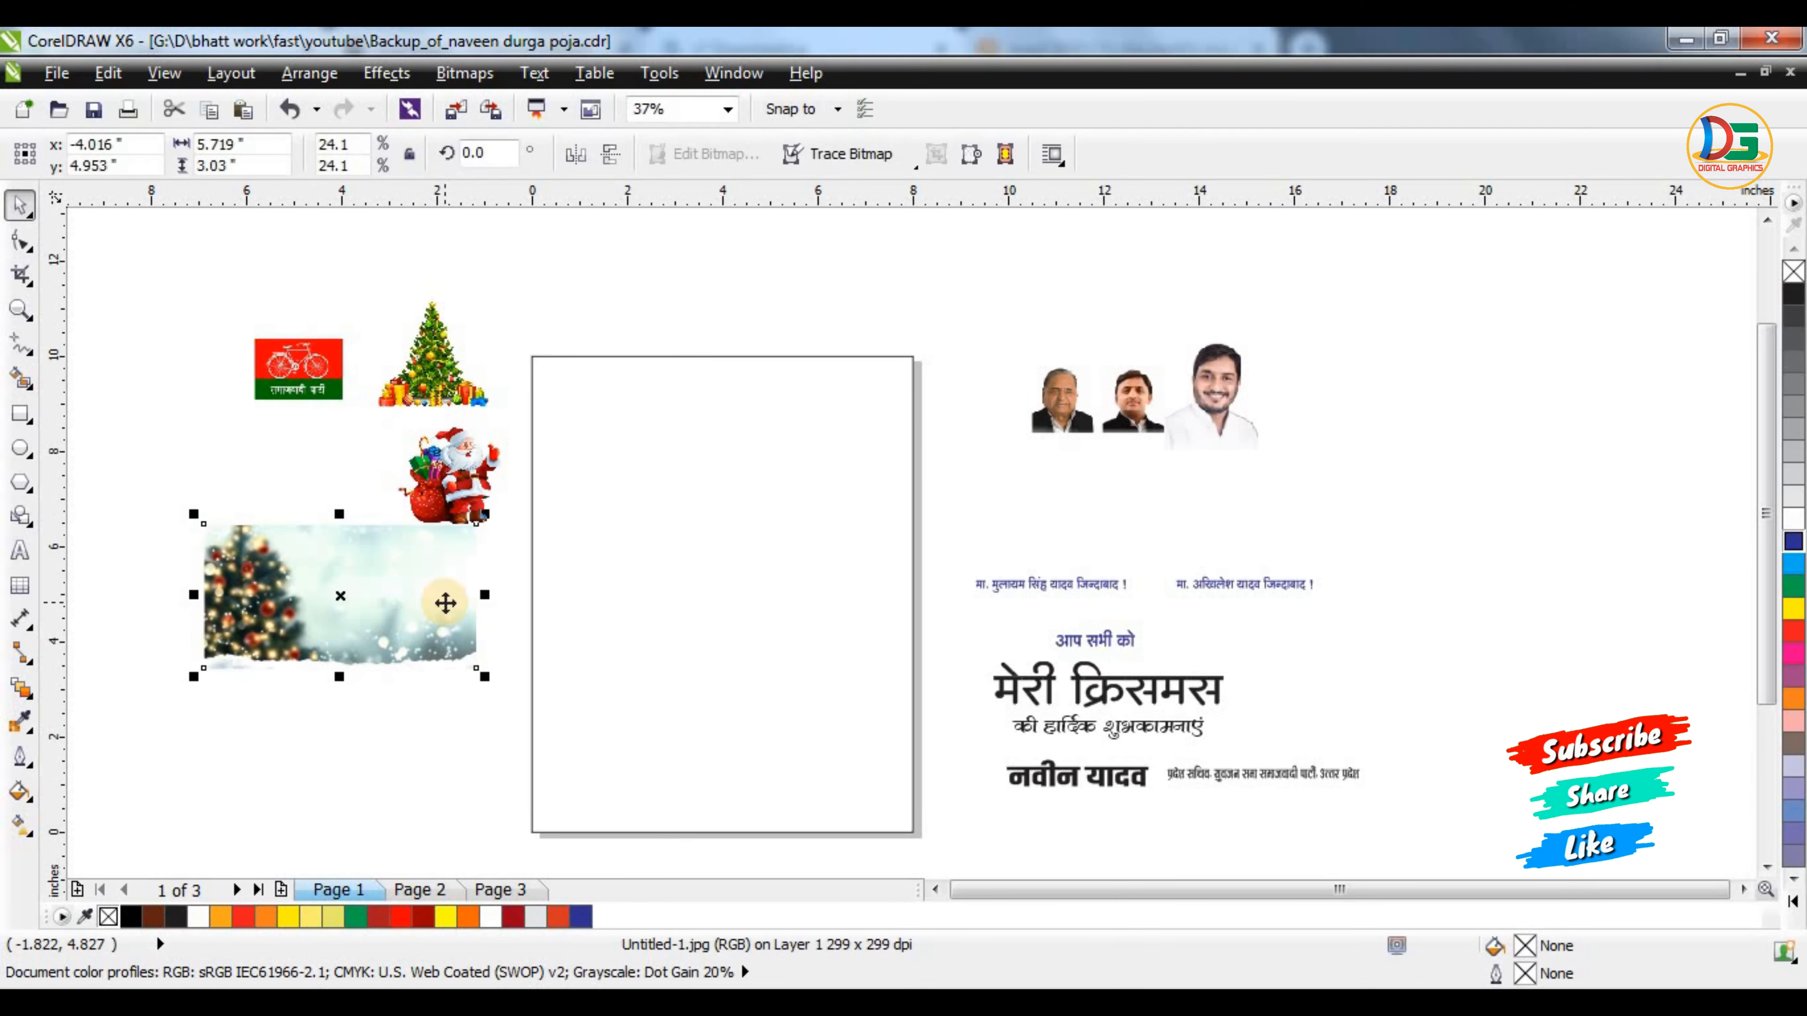
pyautogui.rightClick(342, 605)
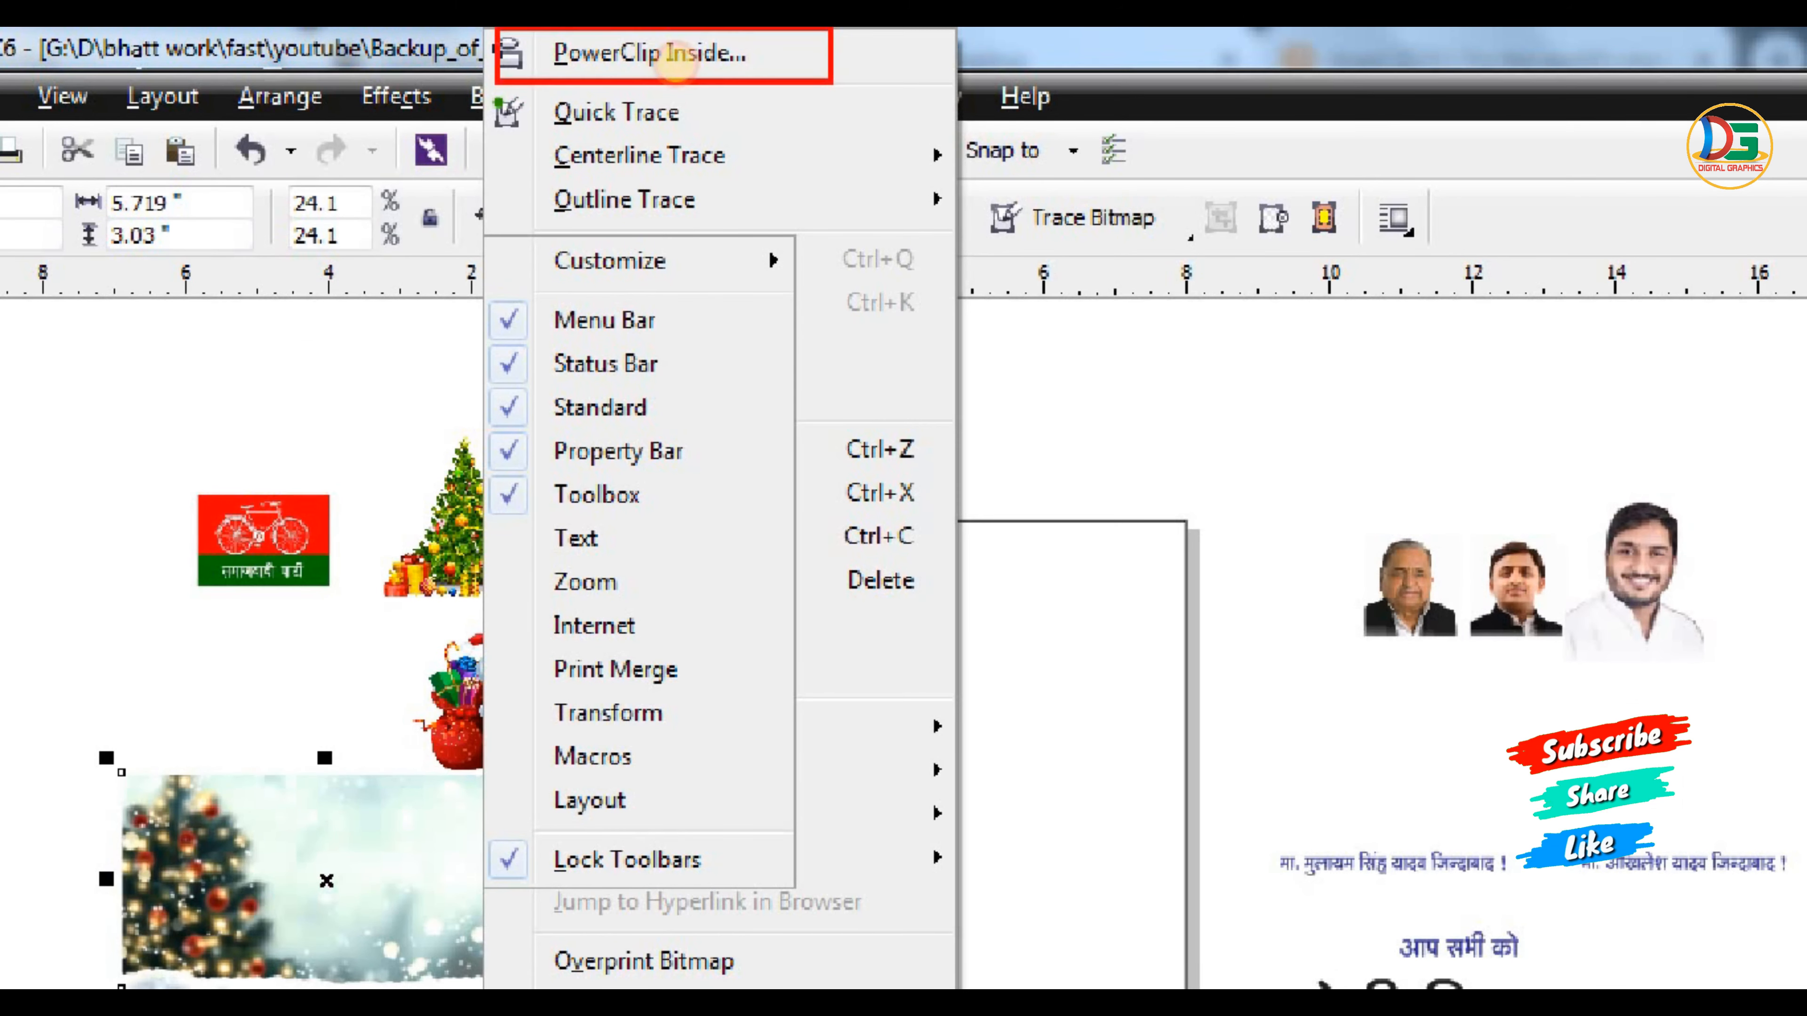
pyautogui.press('Escape')
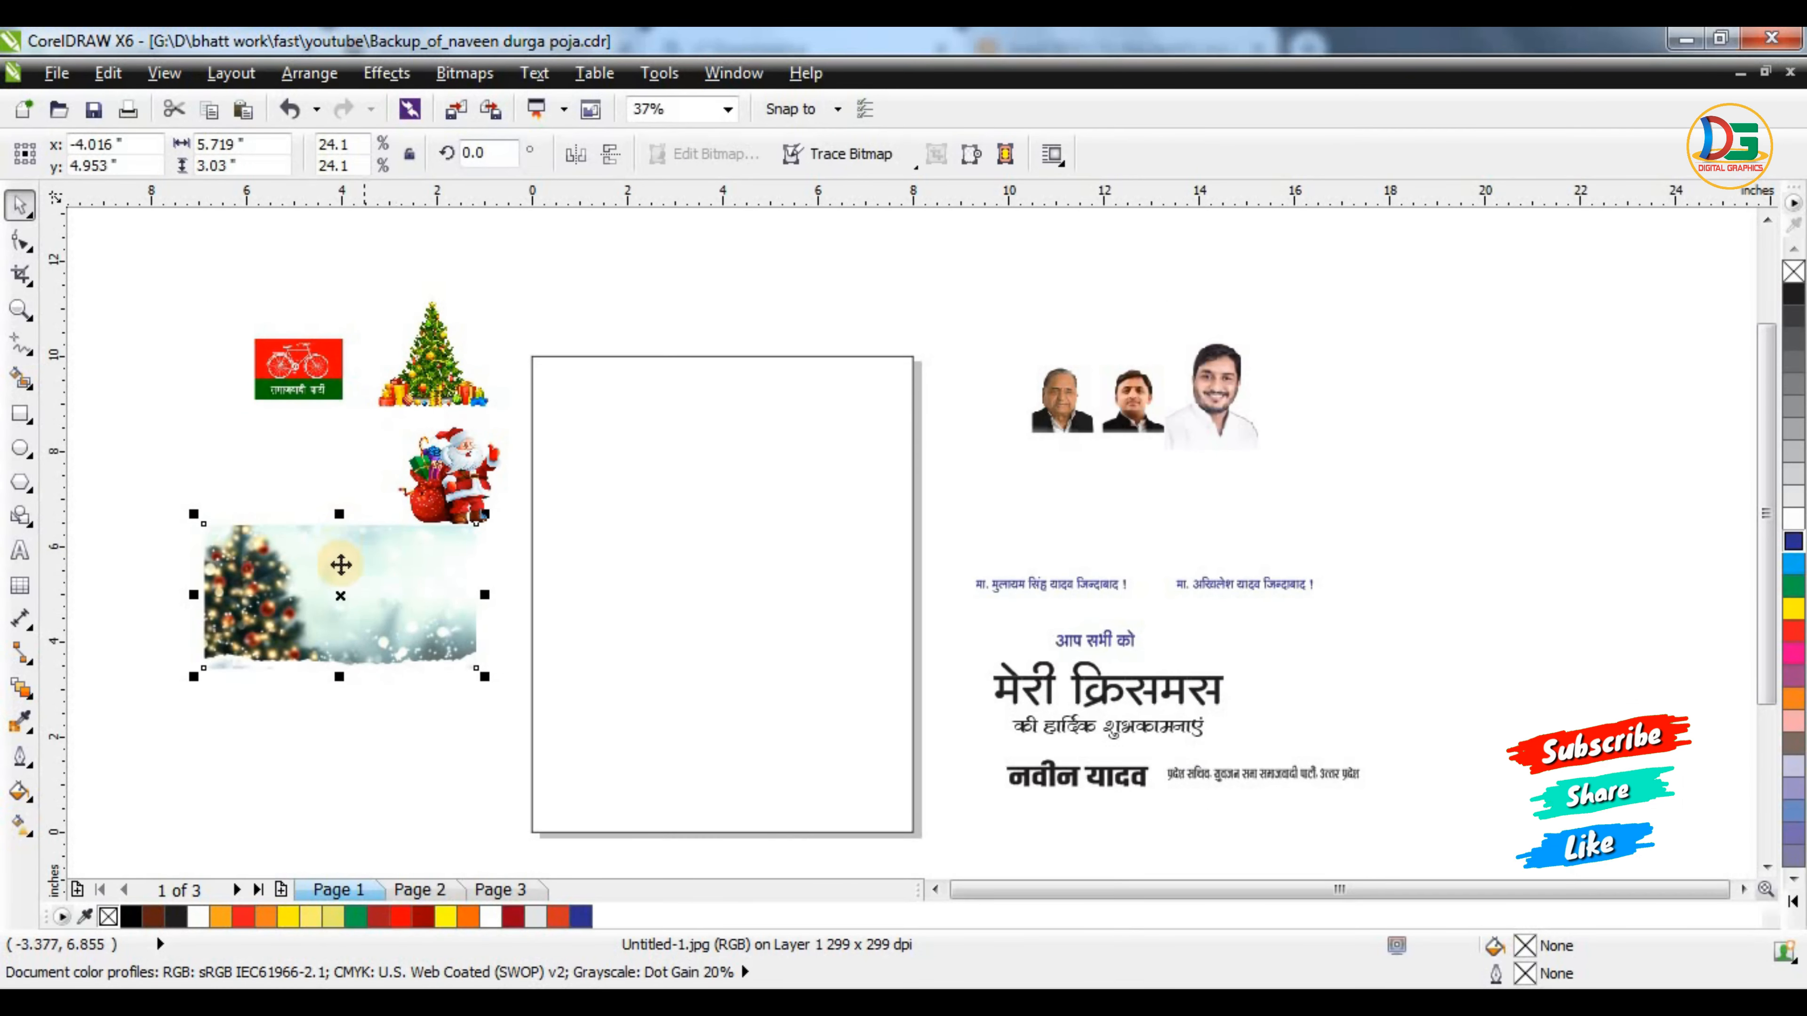
pyautogui.rightClick(340, 566)
pyautogui.click(420, 37)
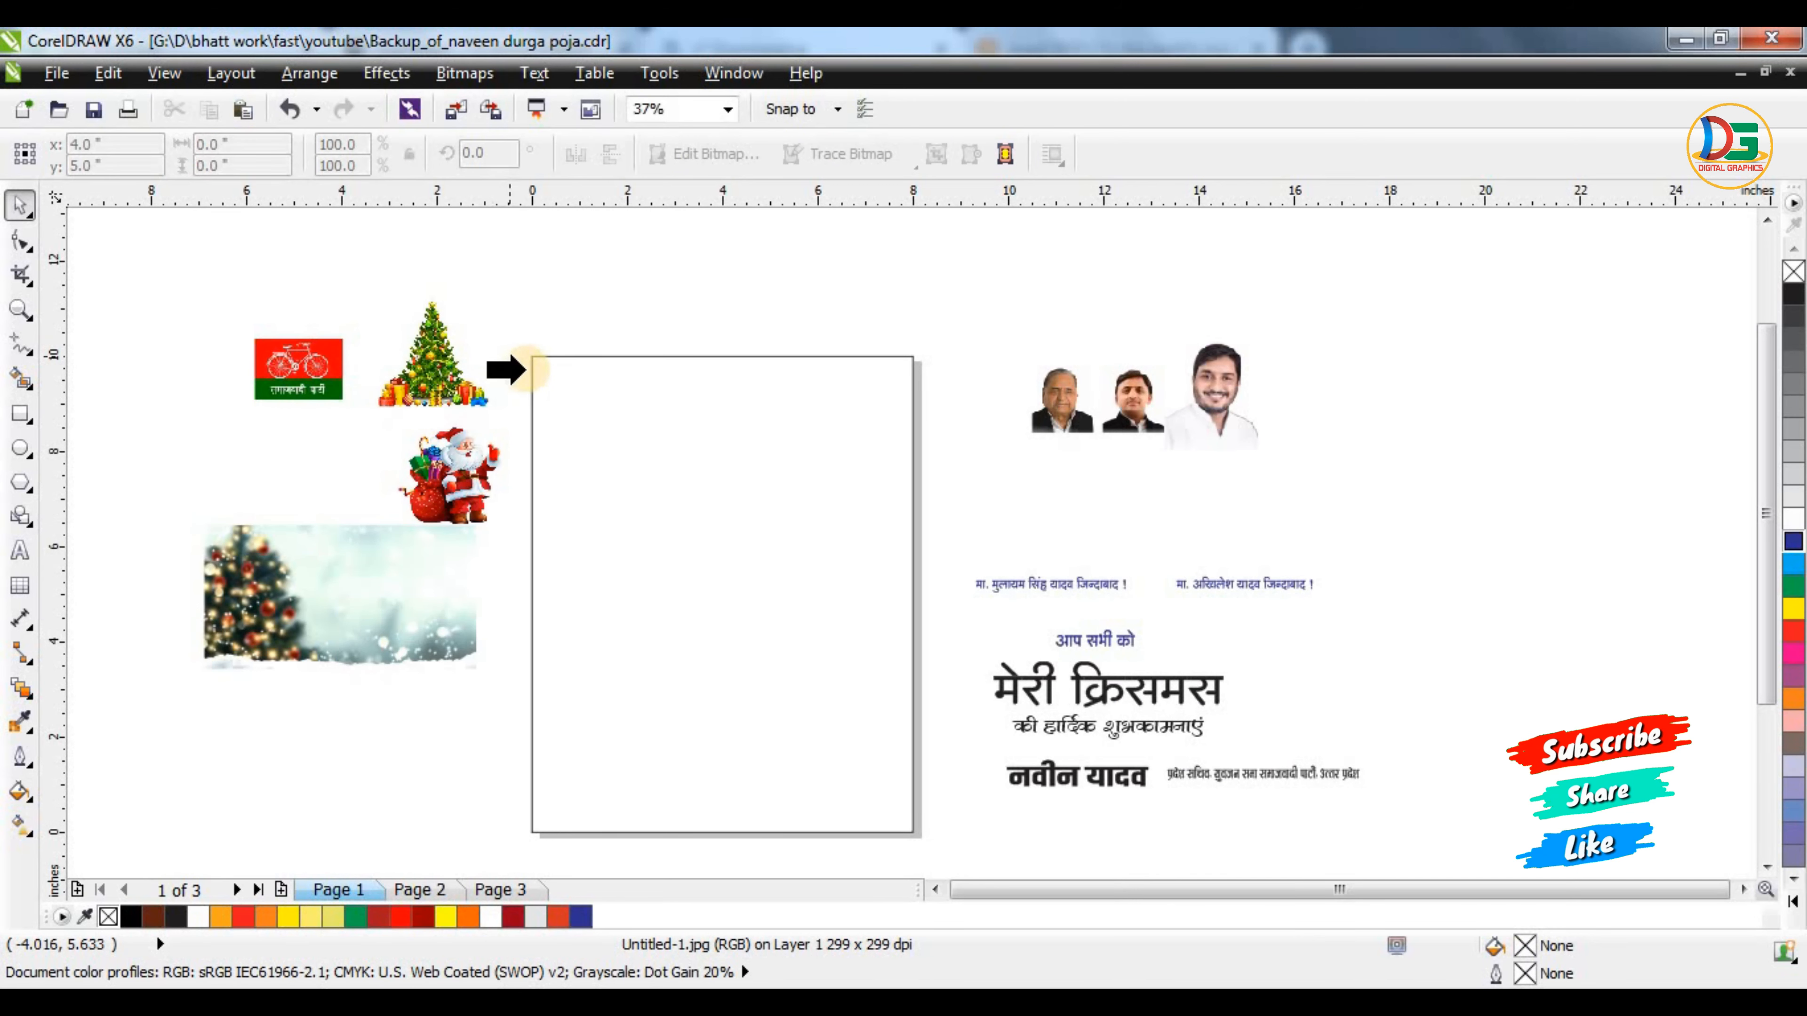
pyautogui.click(532, 371)
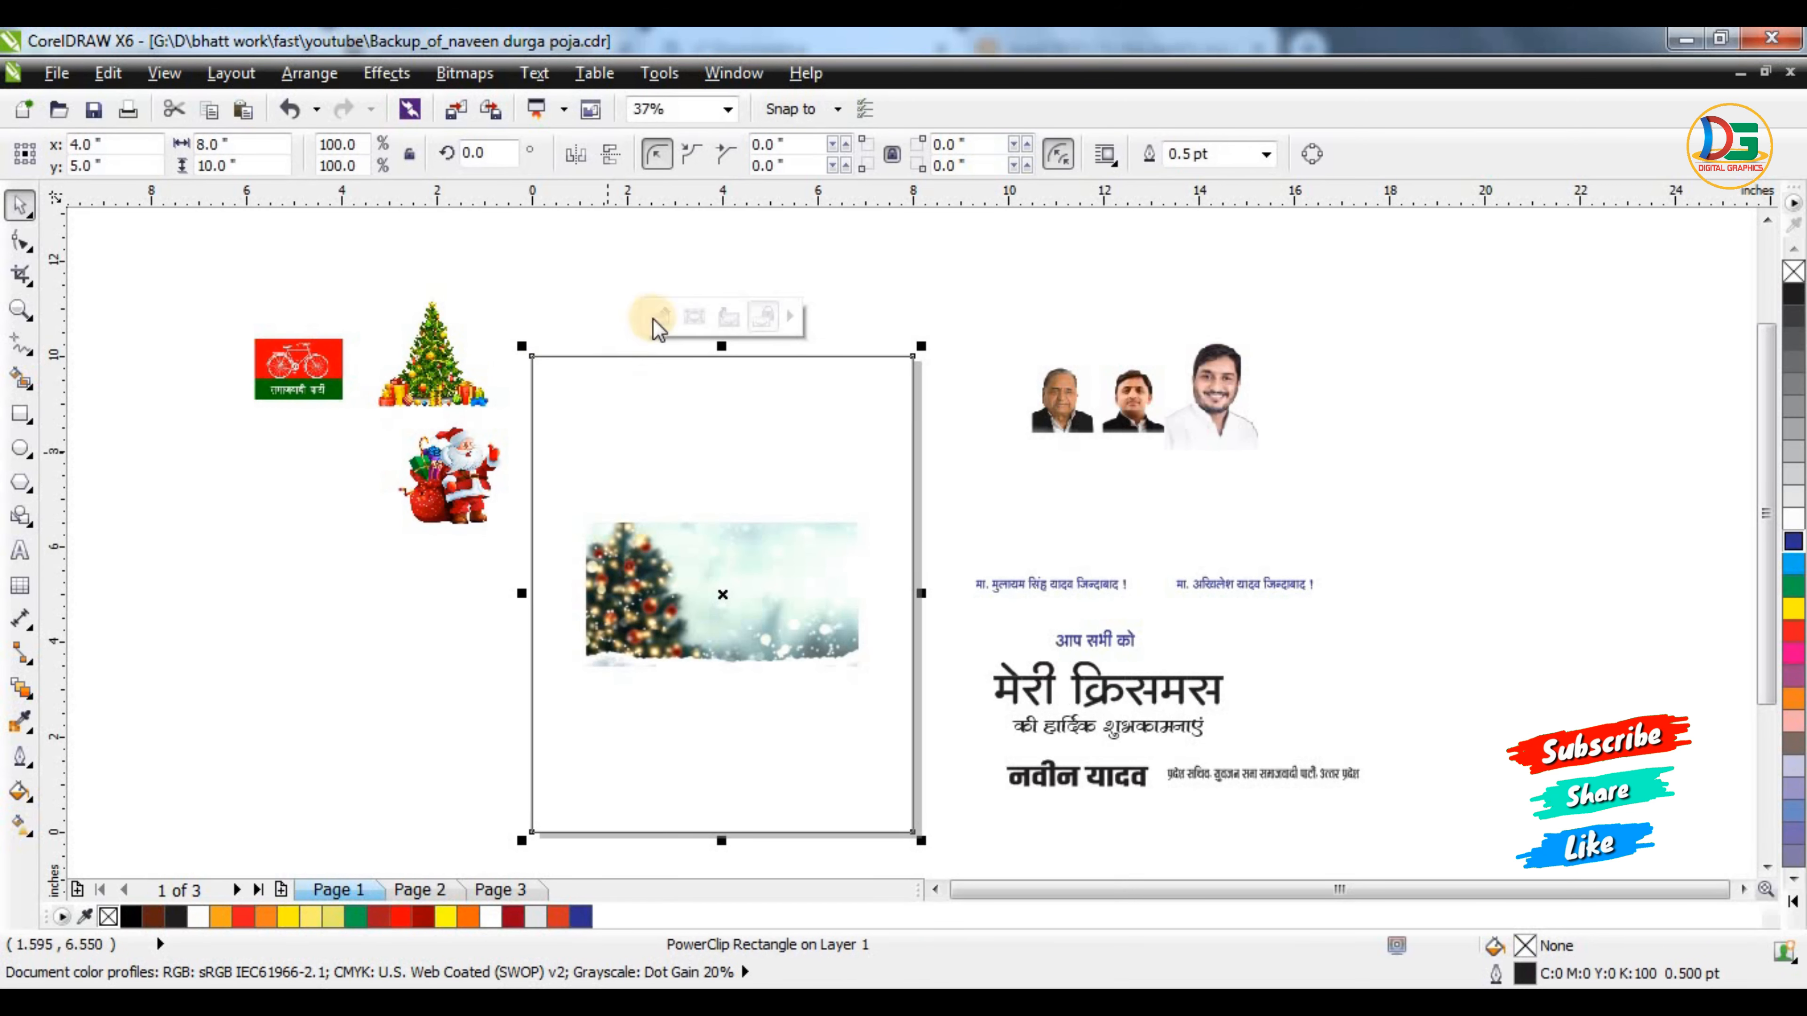
# Edit the PowerClip contents, enlarging the background image to about 10 × 5.3 inches and rotating it 90°
pyautogui.click(724, 597)
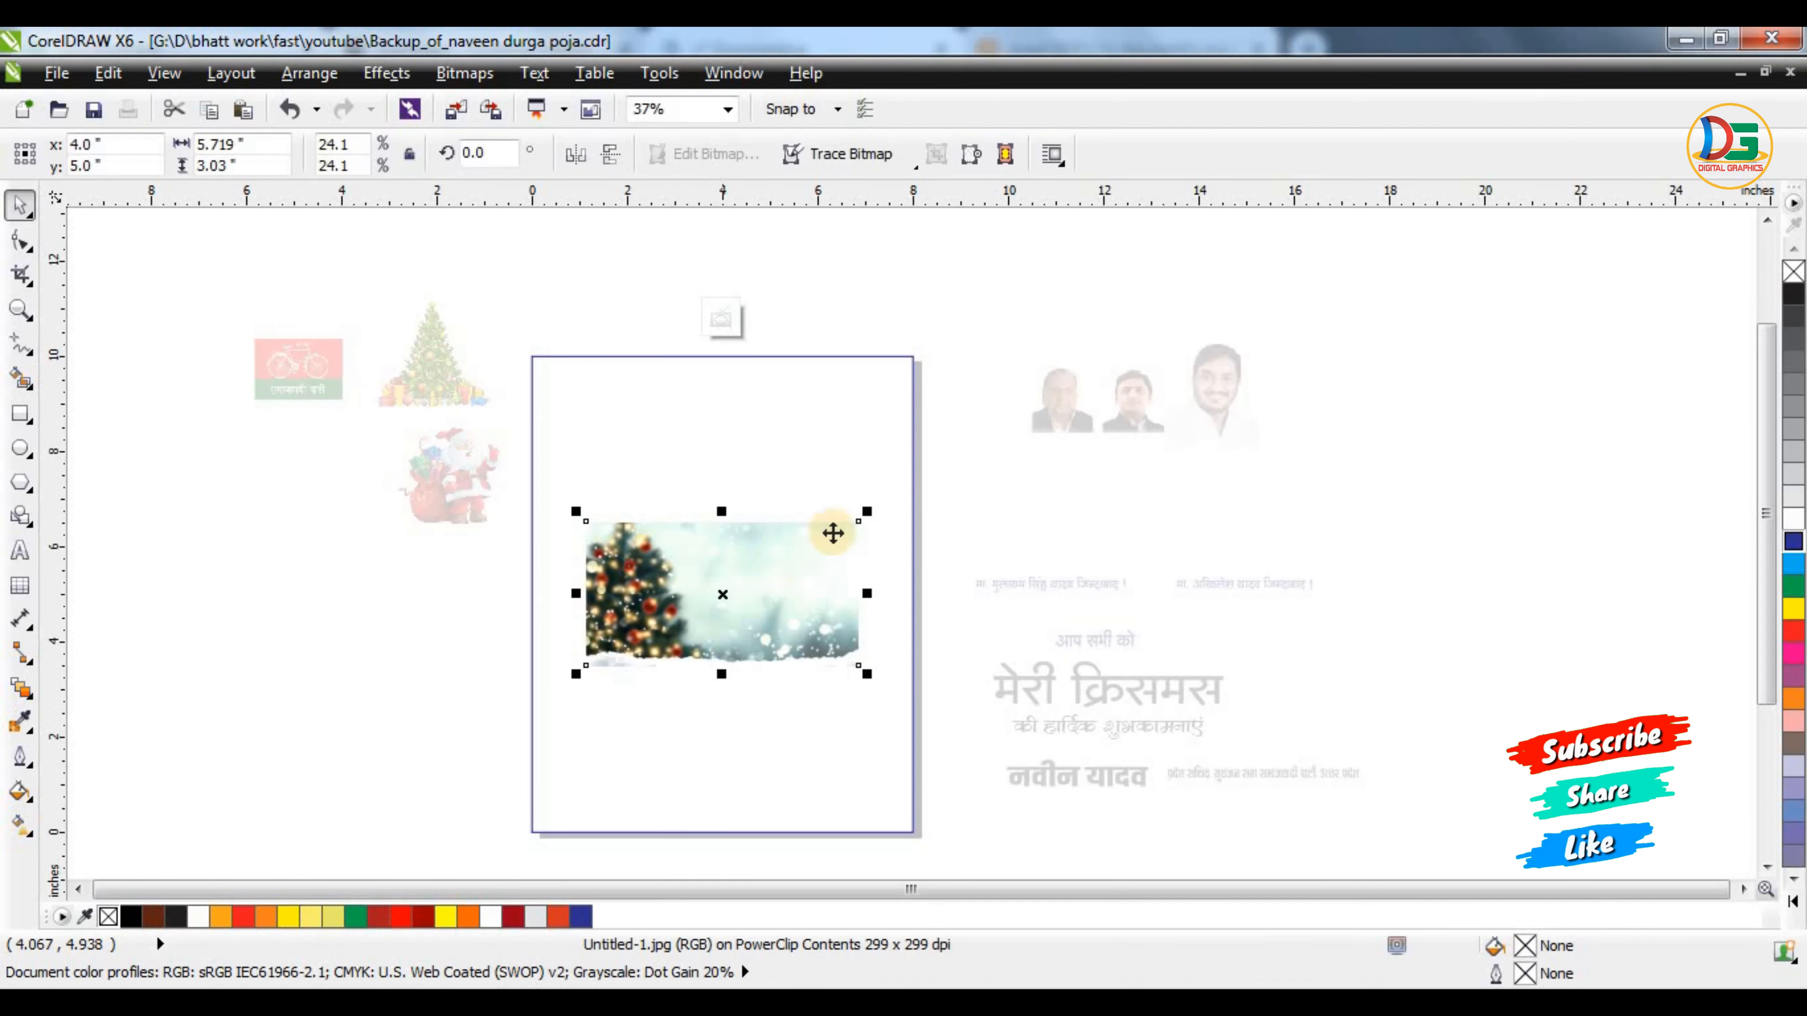
pyautogui.moveTo(865, 518); pyautogui.dragTo(971, 459)
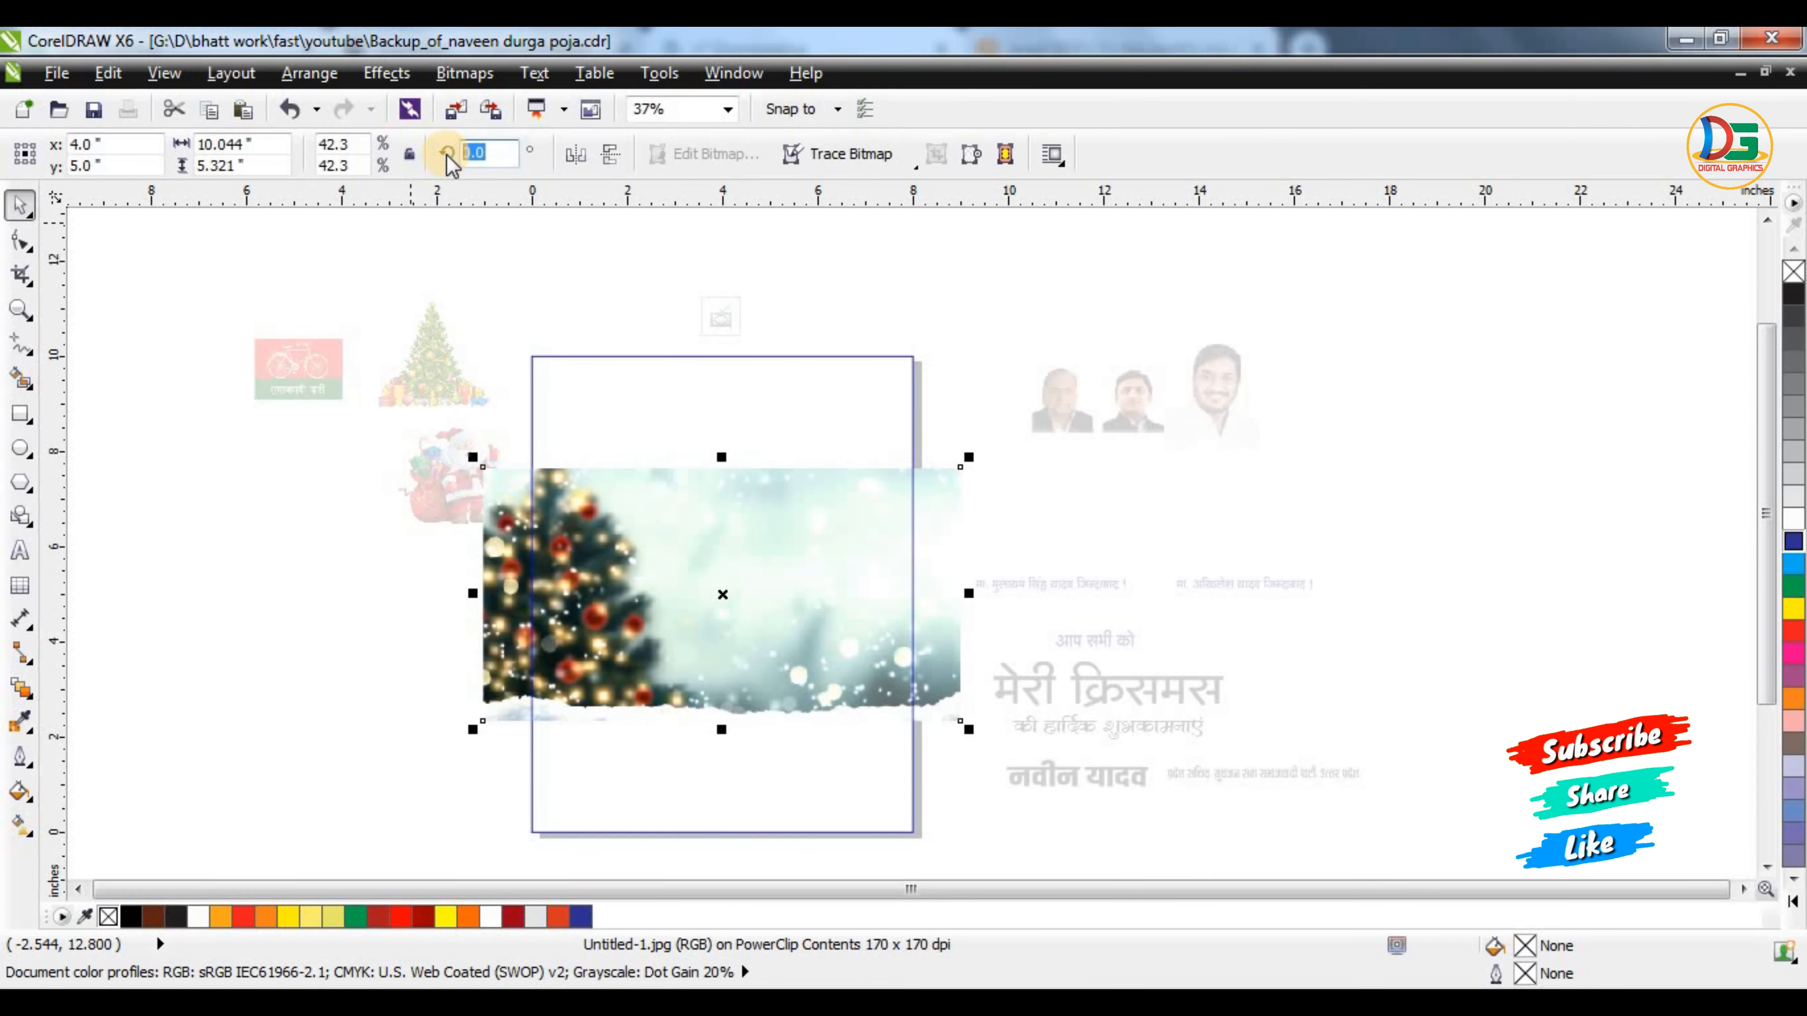
pyautogui.write('90')
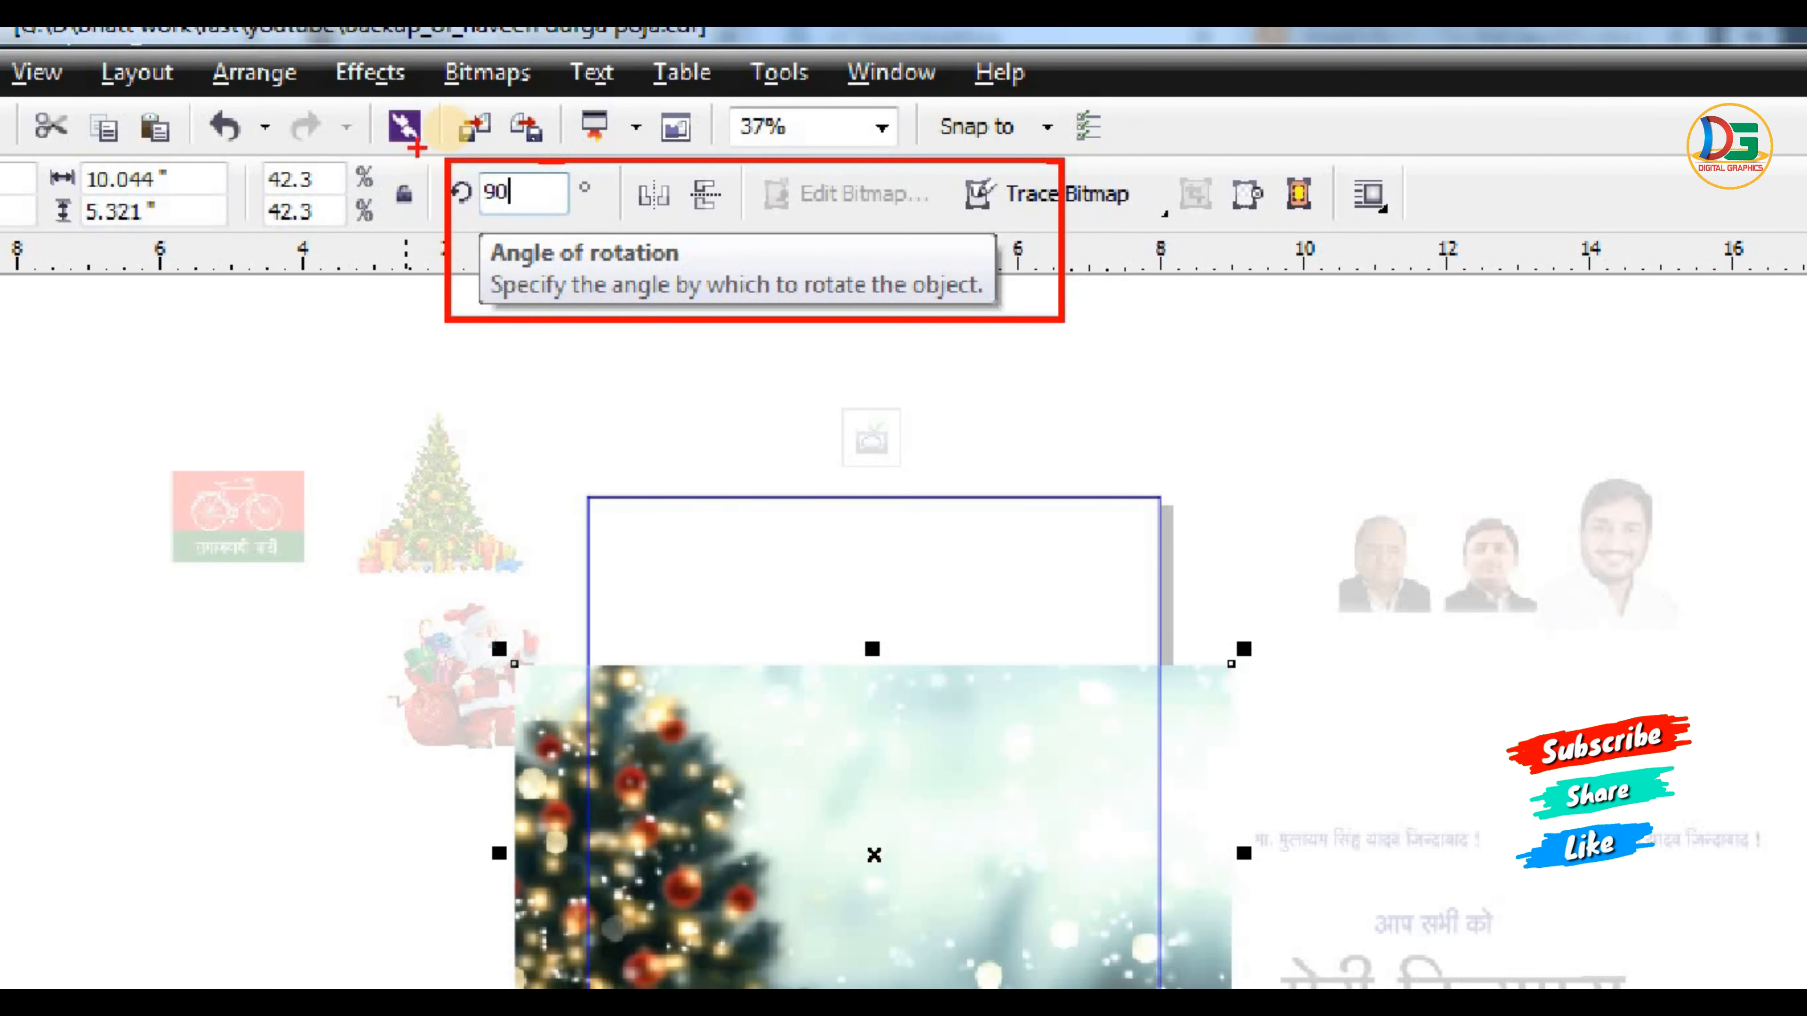
pyautogui.press('Return')
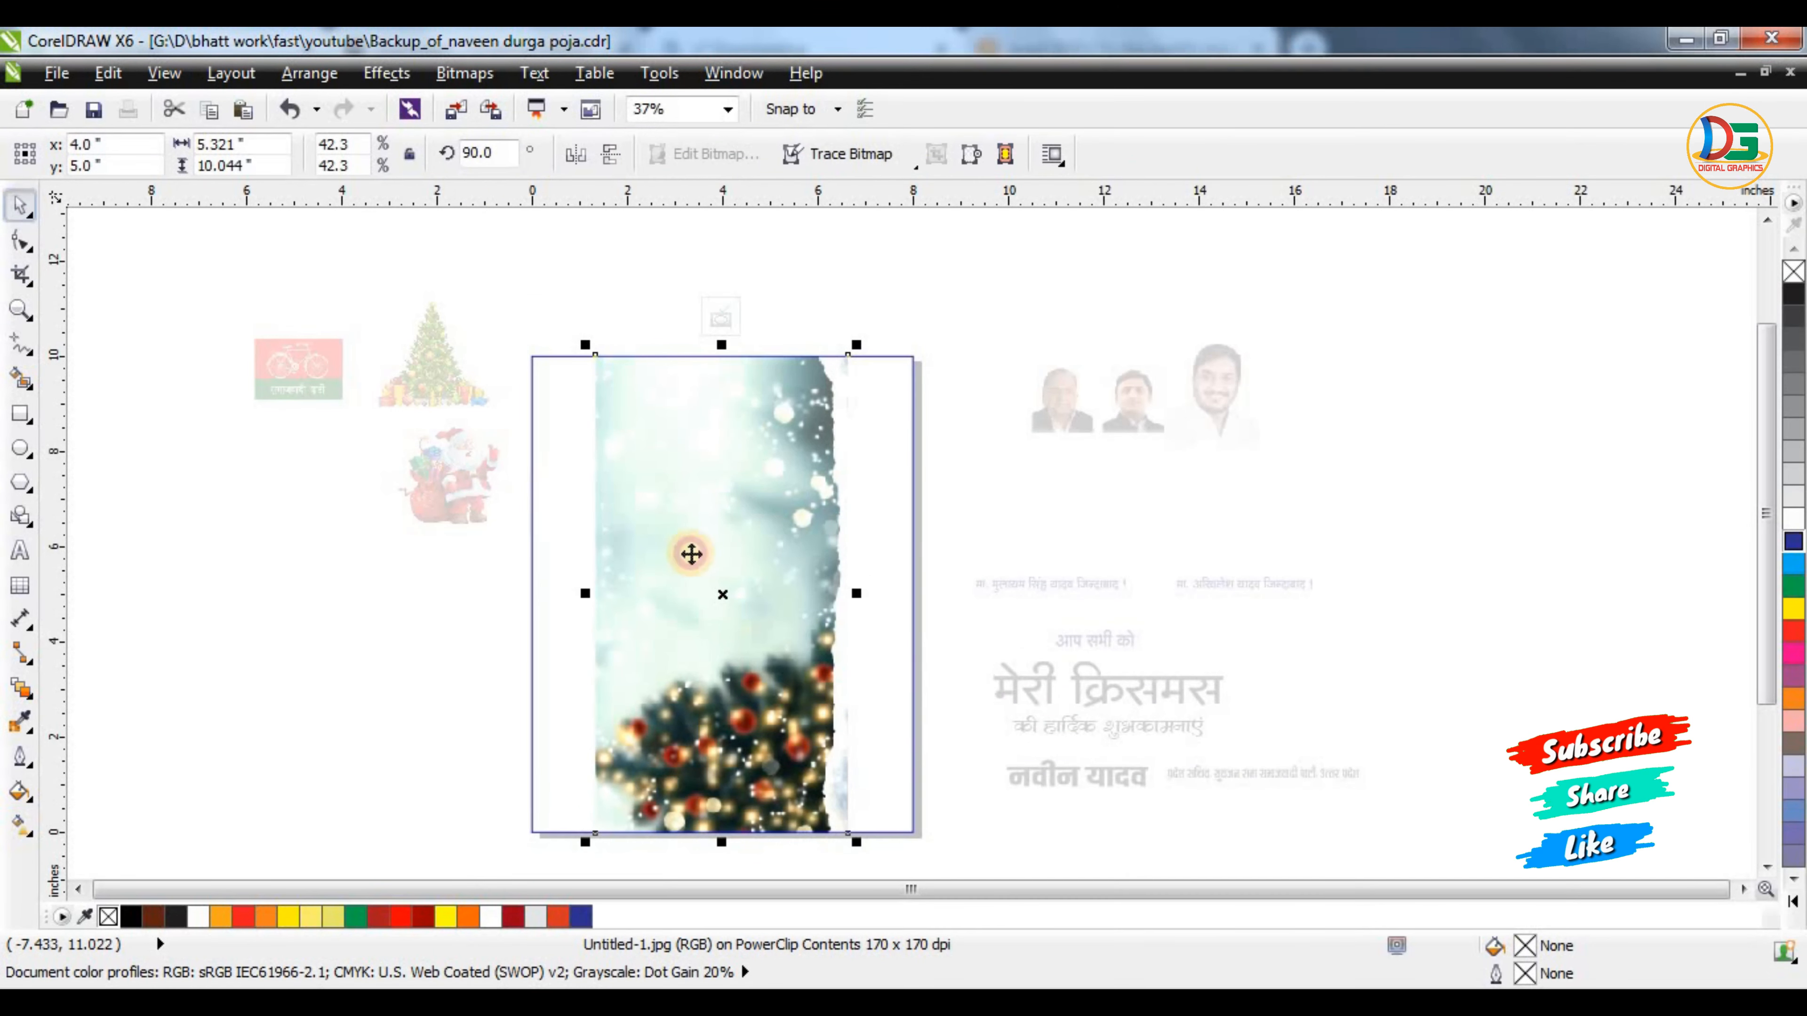
# Enlarge the rotated background to about 9.6 × 18.1 inches, shift it so its pale area covers the frame, and finish editing the PowerClip
pyautogui.click(720, 575)
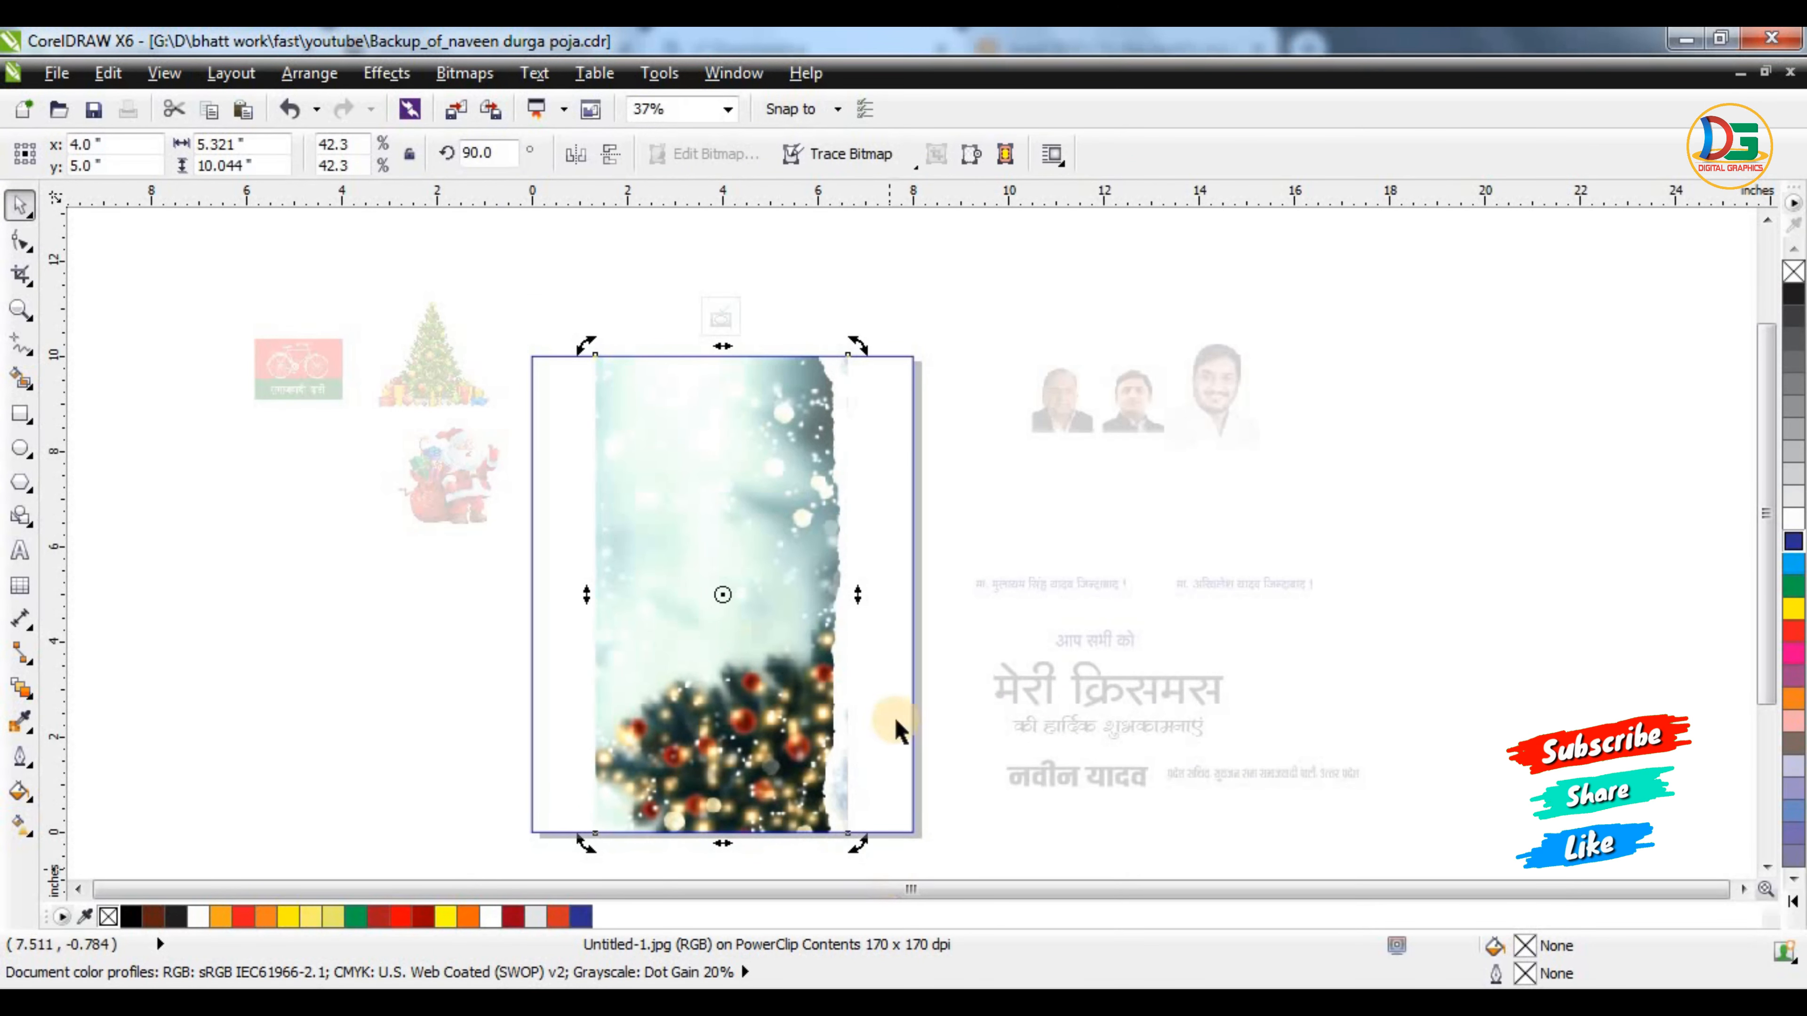
pyautogui.click(1101, 535)
pyautogui.click(793, 563)
pyautogui.moveTo(854, 845); pyautogui.dragTo(1052, 858)
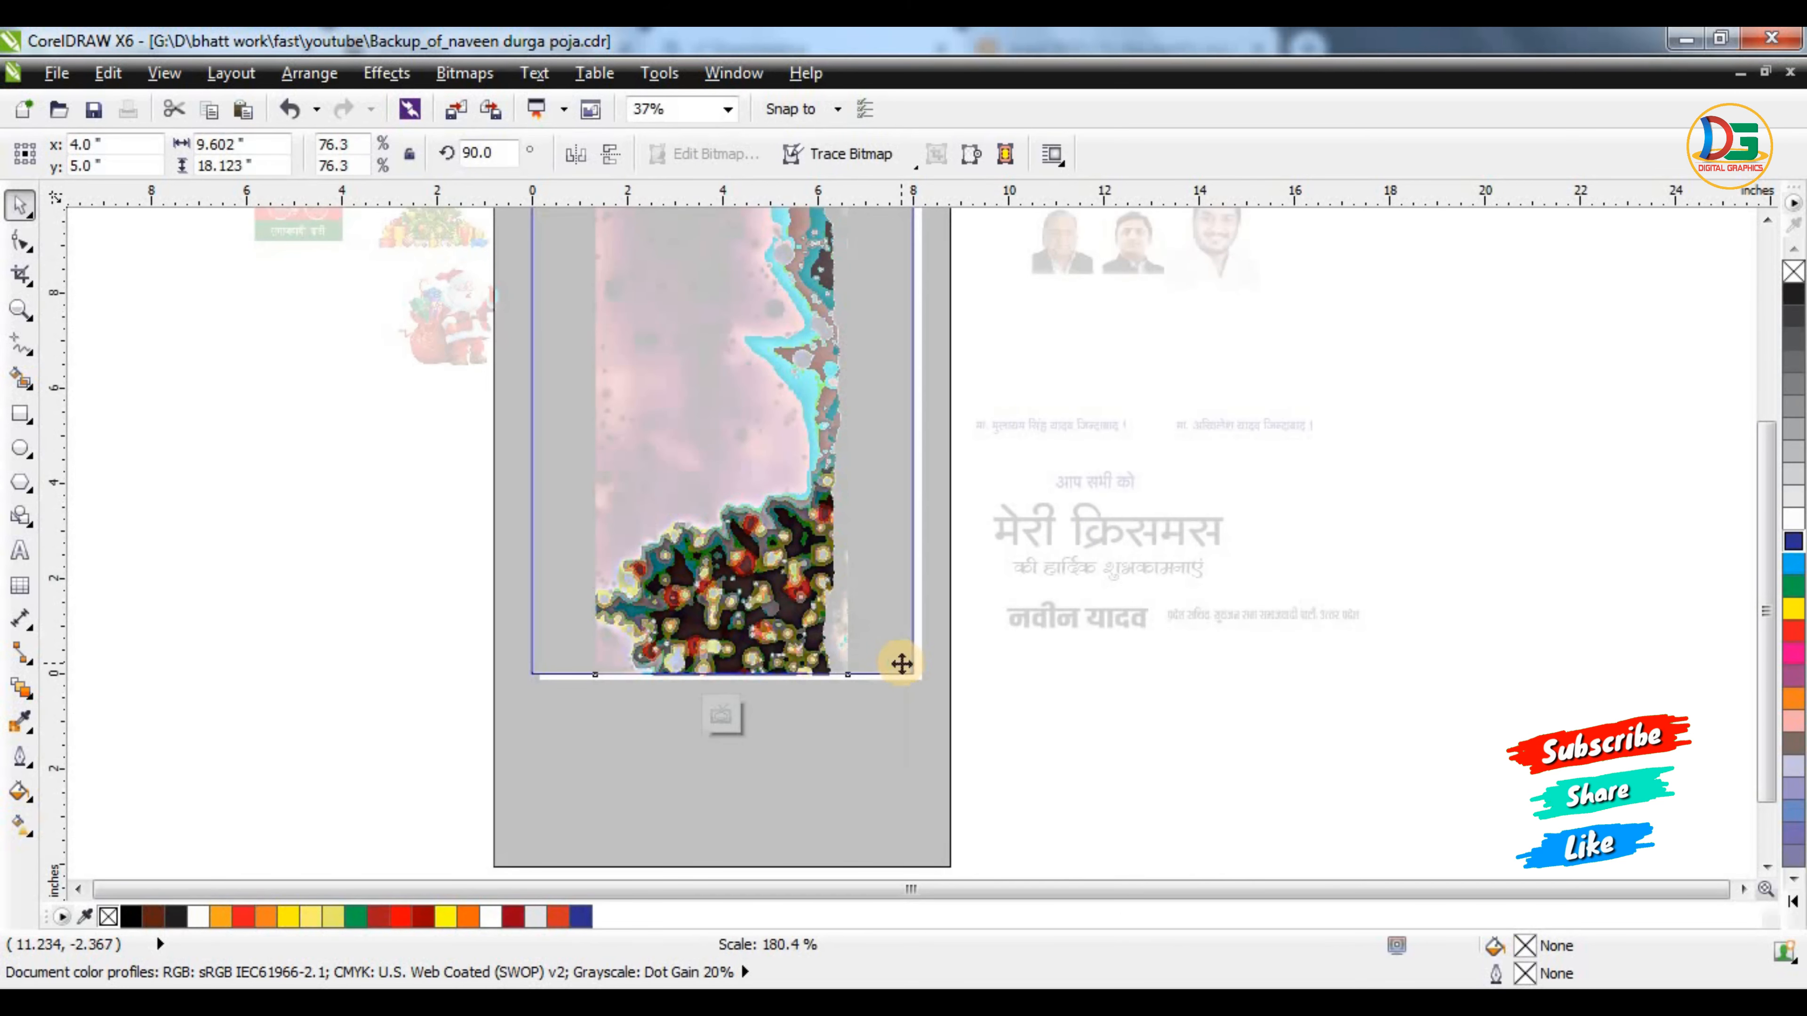
pyautogui.scroll(-1, 895, 654)
pyautogui.moveTo(845, 500); pyautogui.dragTo(840, 551)
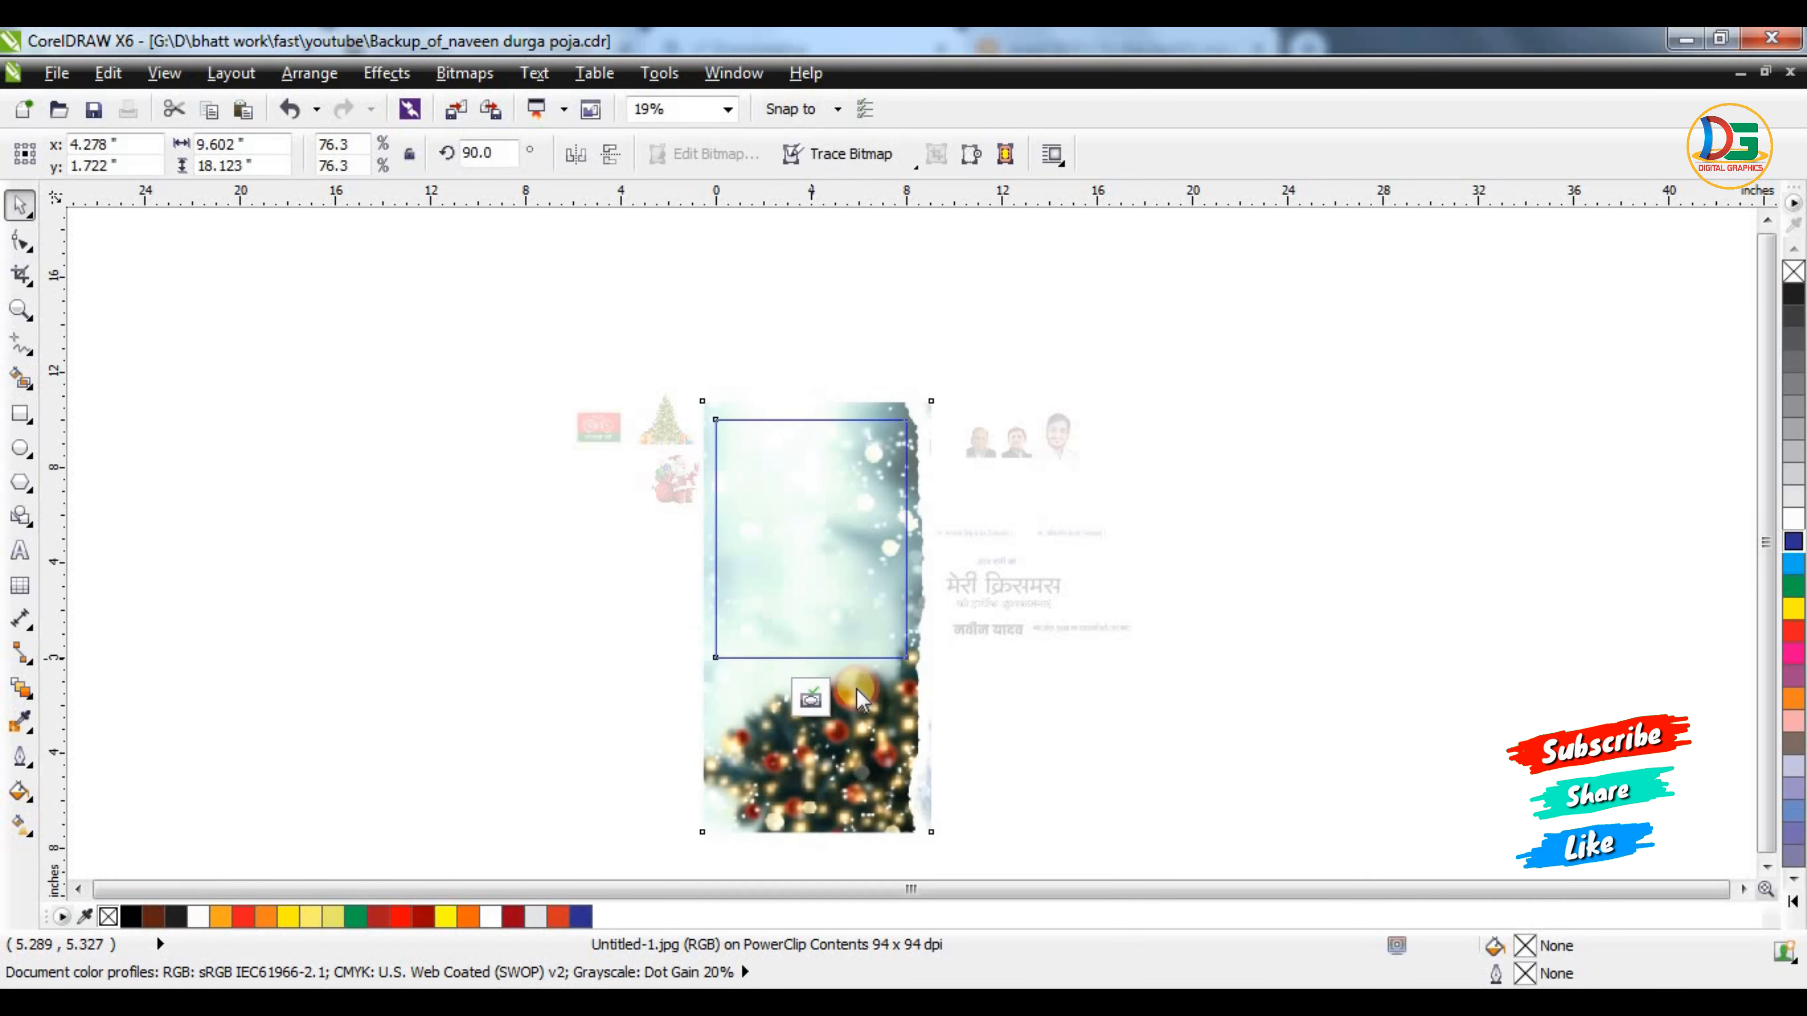
pyautogui.click(812, 701)
pyautogui.click(1178, 524)
pyautogui.scroll(1, 871, 439)
# Remove the outline from the page-sized PowerClip rectangle by setting its width to None
pyautogui.click(824, 413)
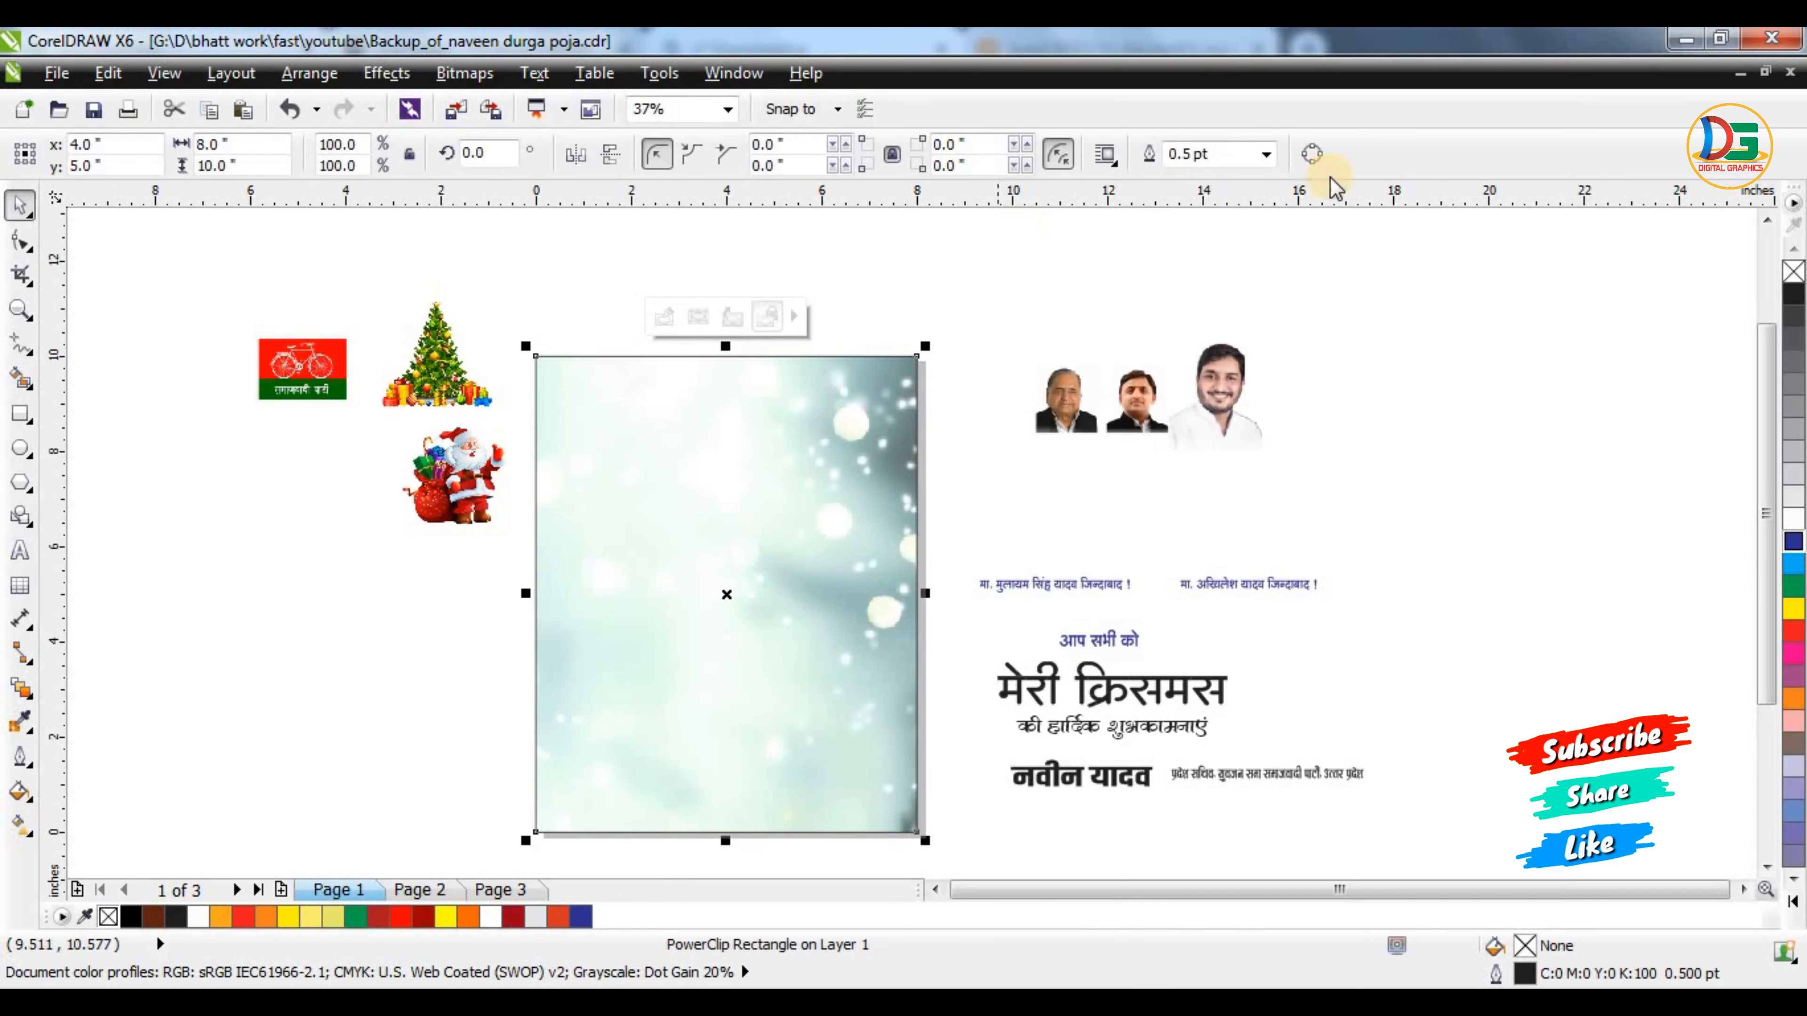
pyautogui.click(1266, 154)
pyautogui.click(1190, 178)
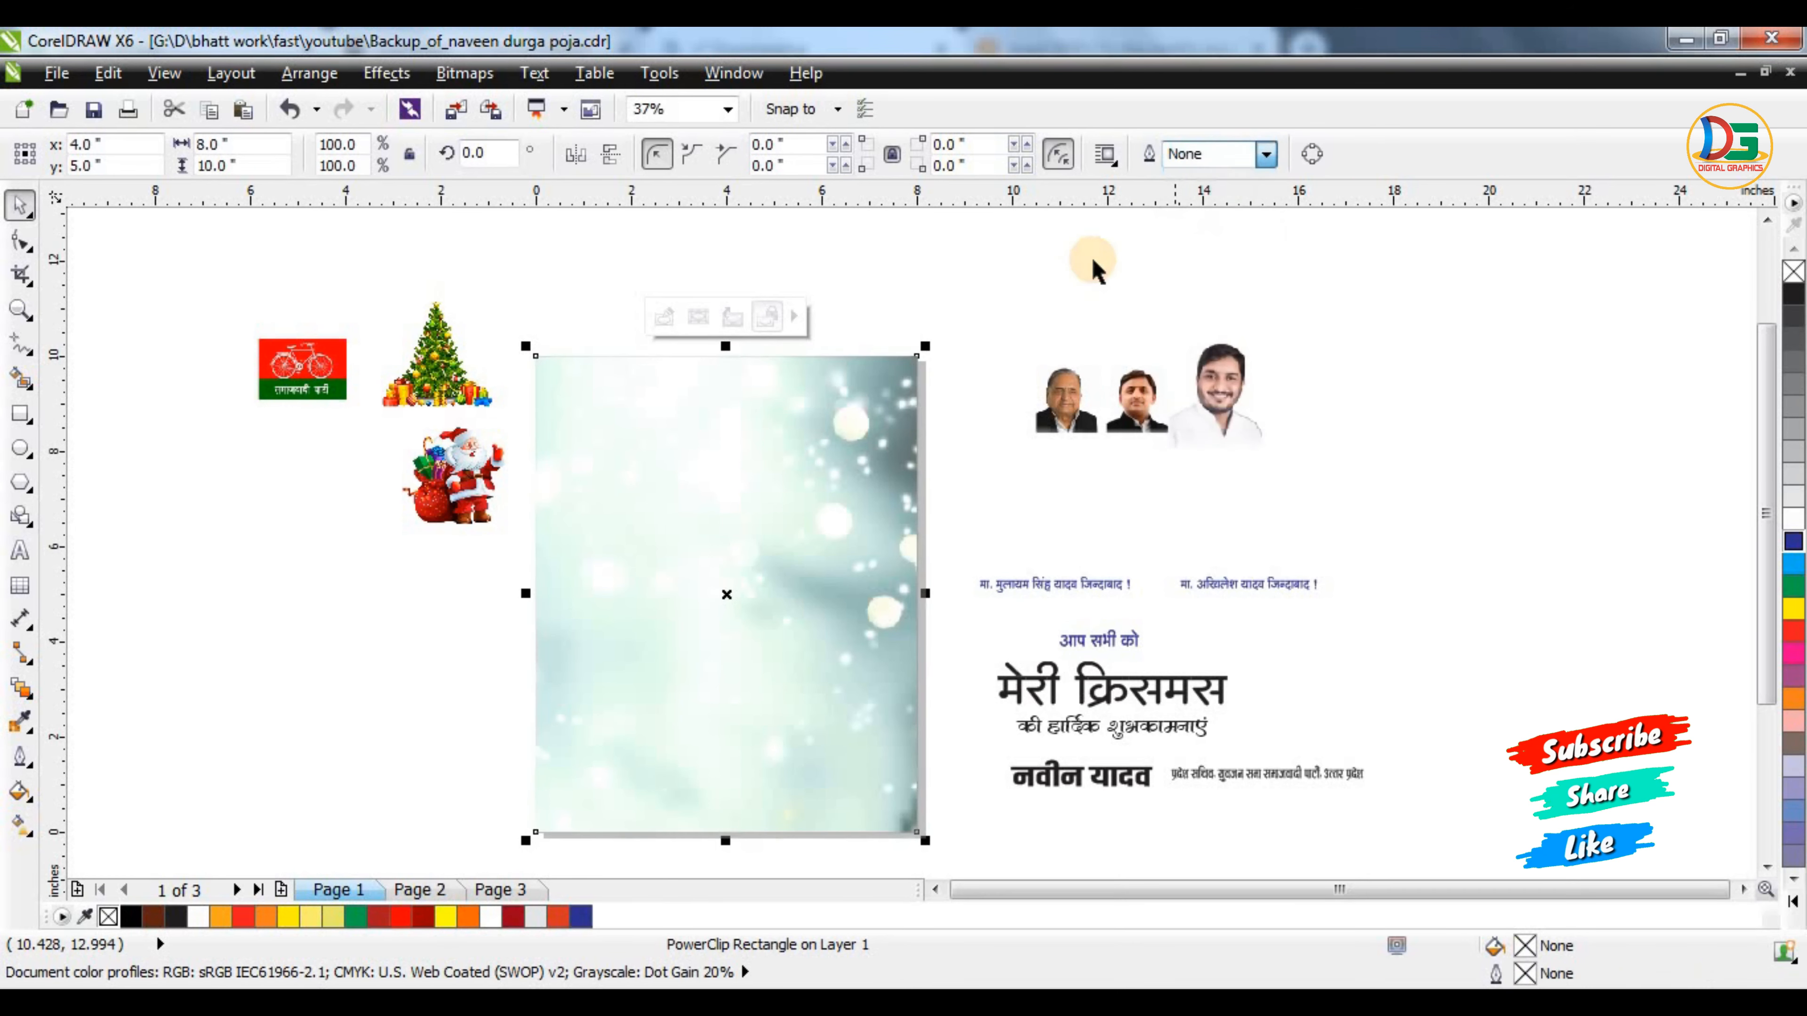
pyautogui.click(843, 473)
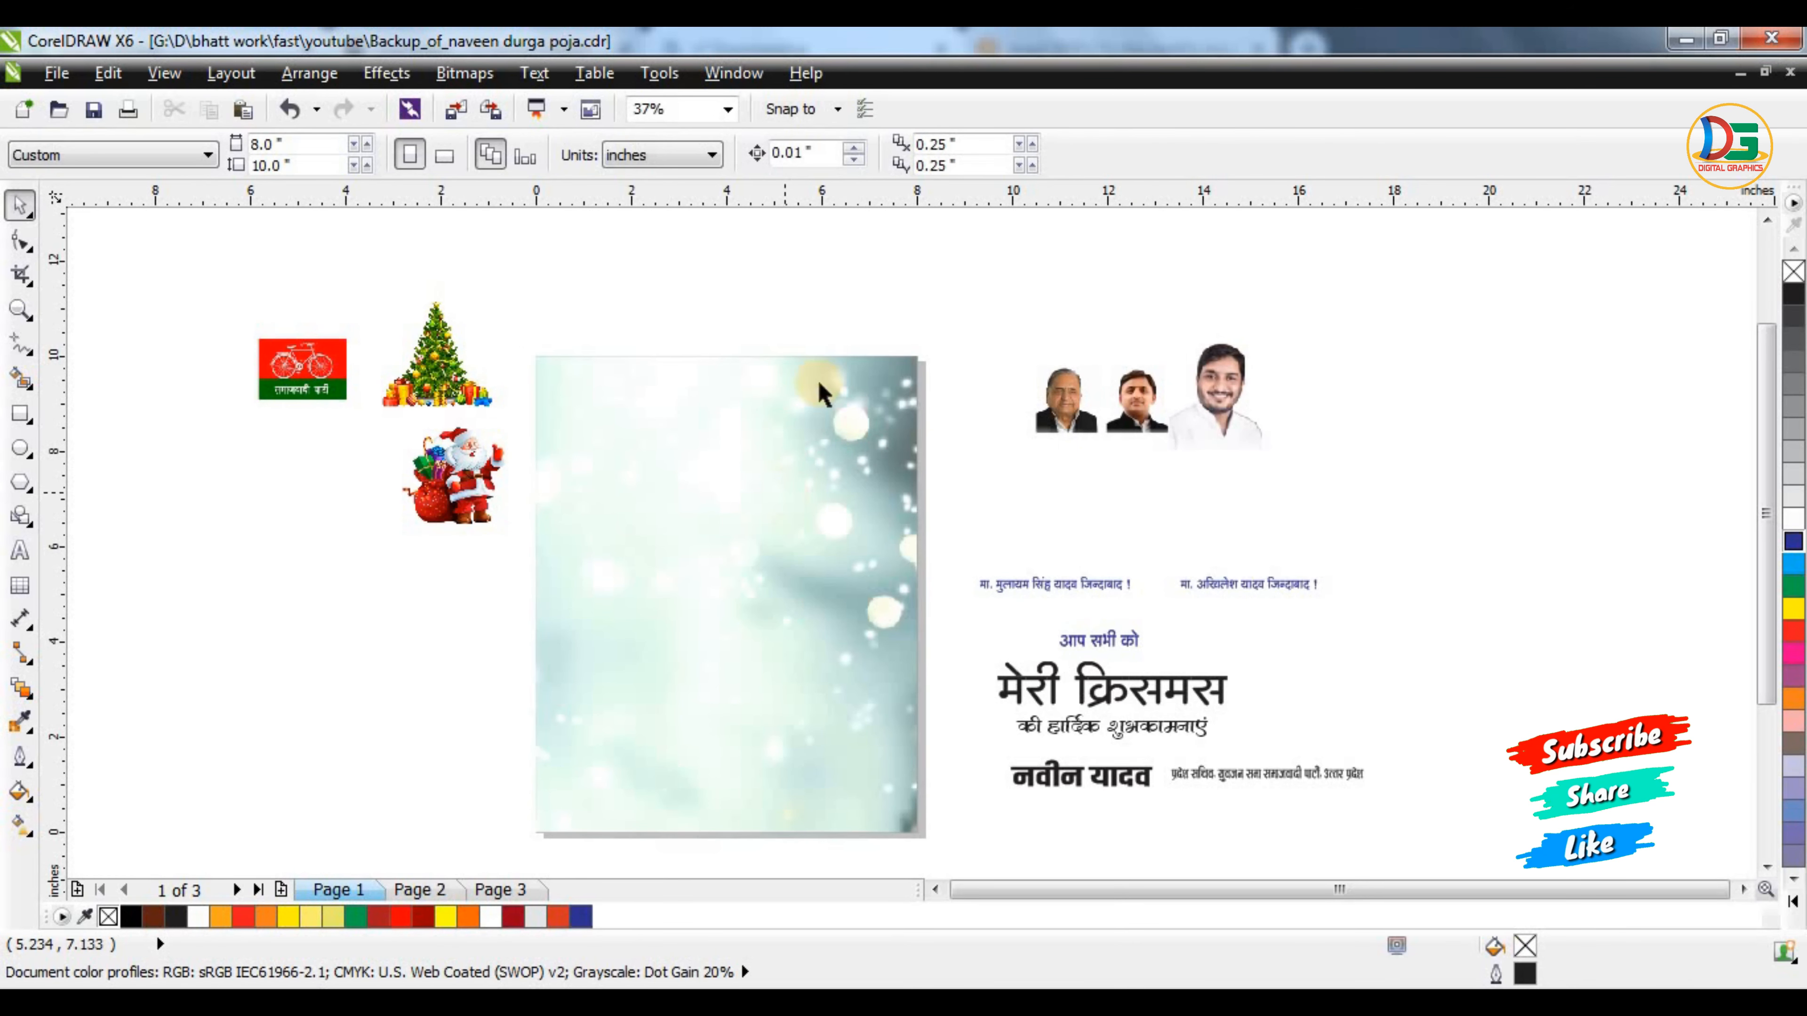
# Move the two blue slogan lines together to the top of the page and fill them with red
pyautogui.scroll(1, 748, 352)
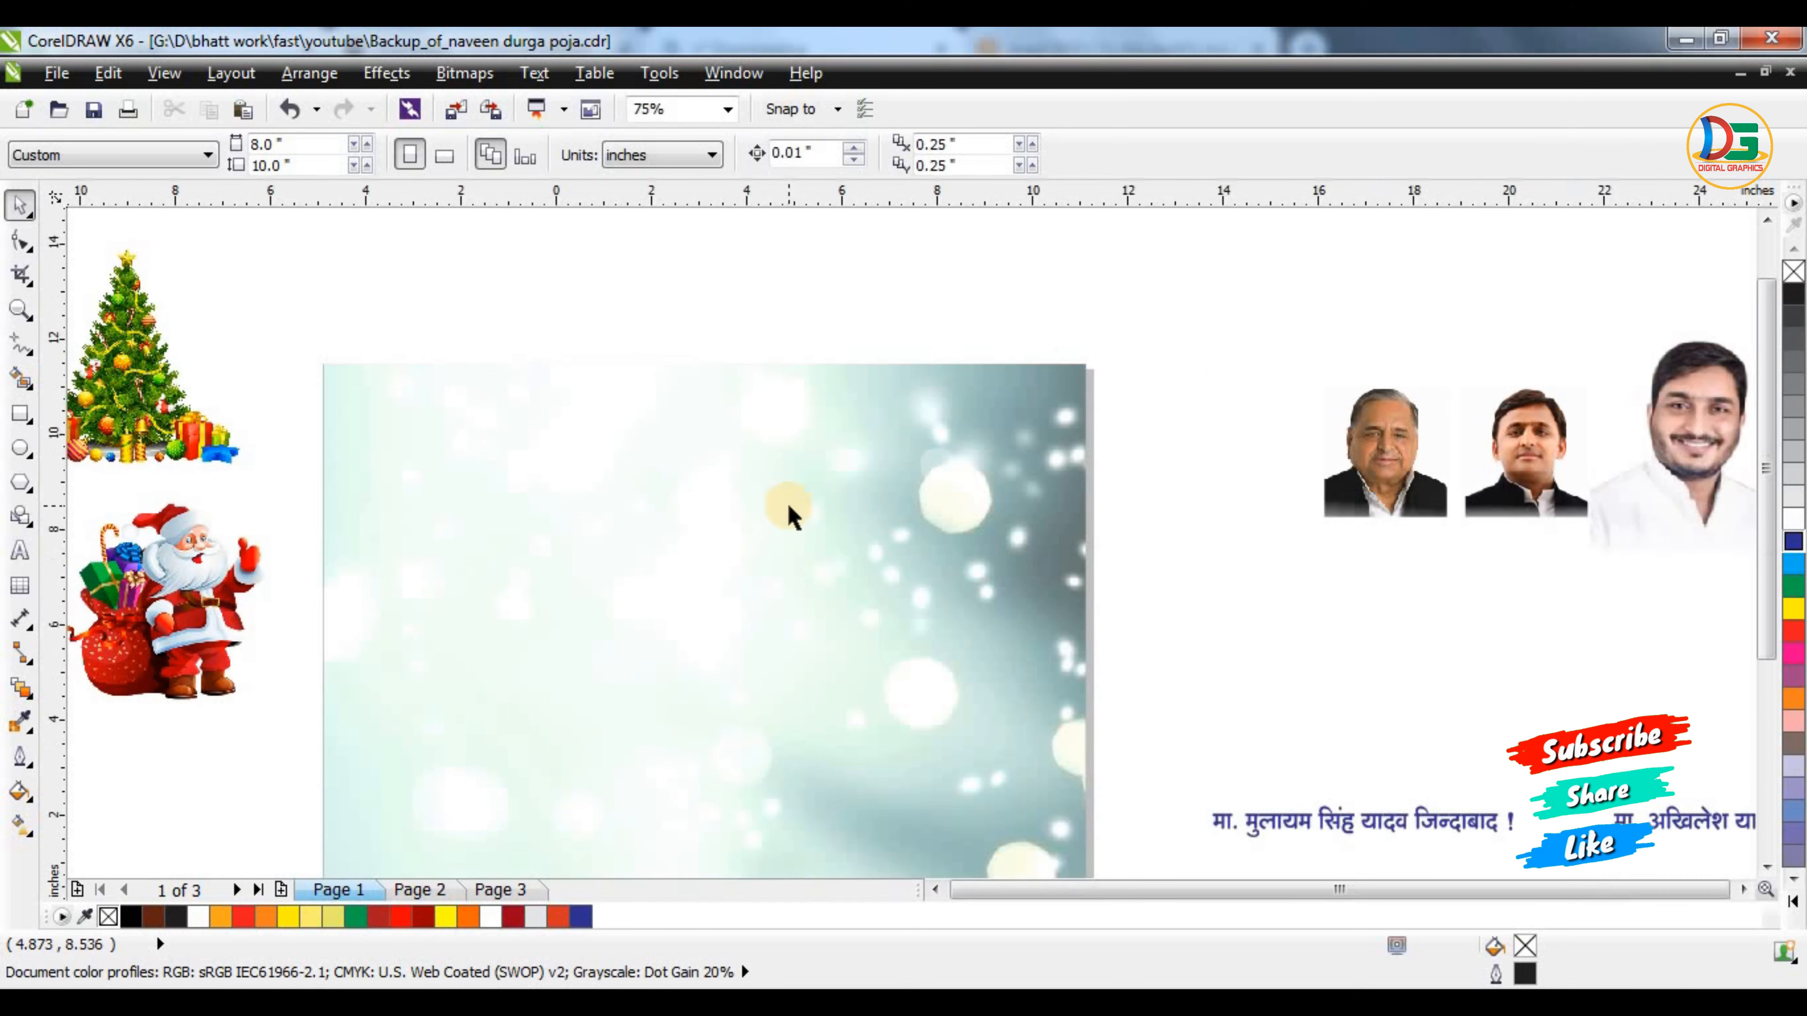
pyautogui.scroll(-1, 788, 505)
pyautogui.click(1090, 662)
pyautogui.keyDown('shift'); pyautogui.click(1264, 662); pyautogui.keyUp('shift')
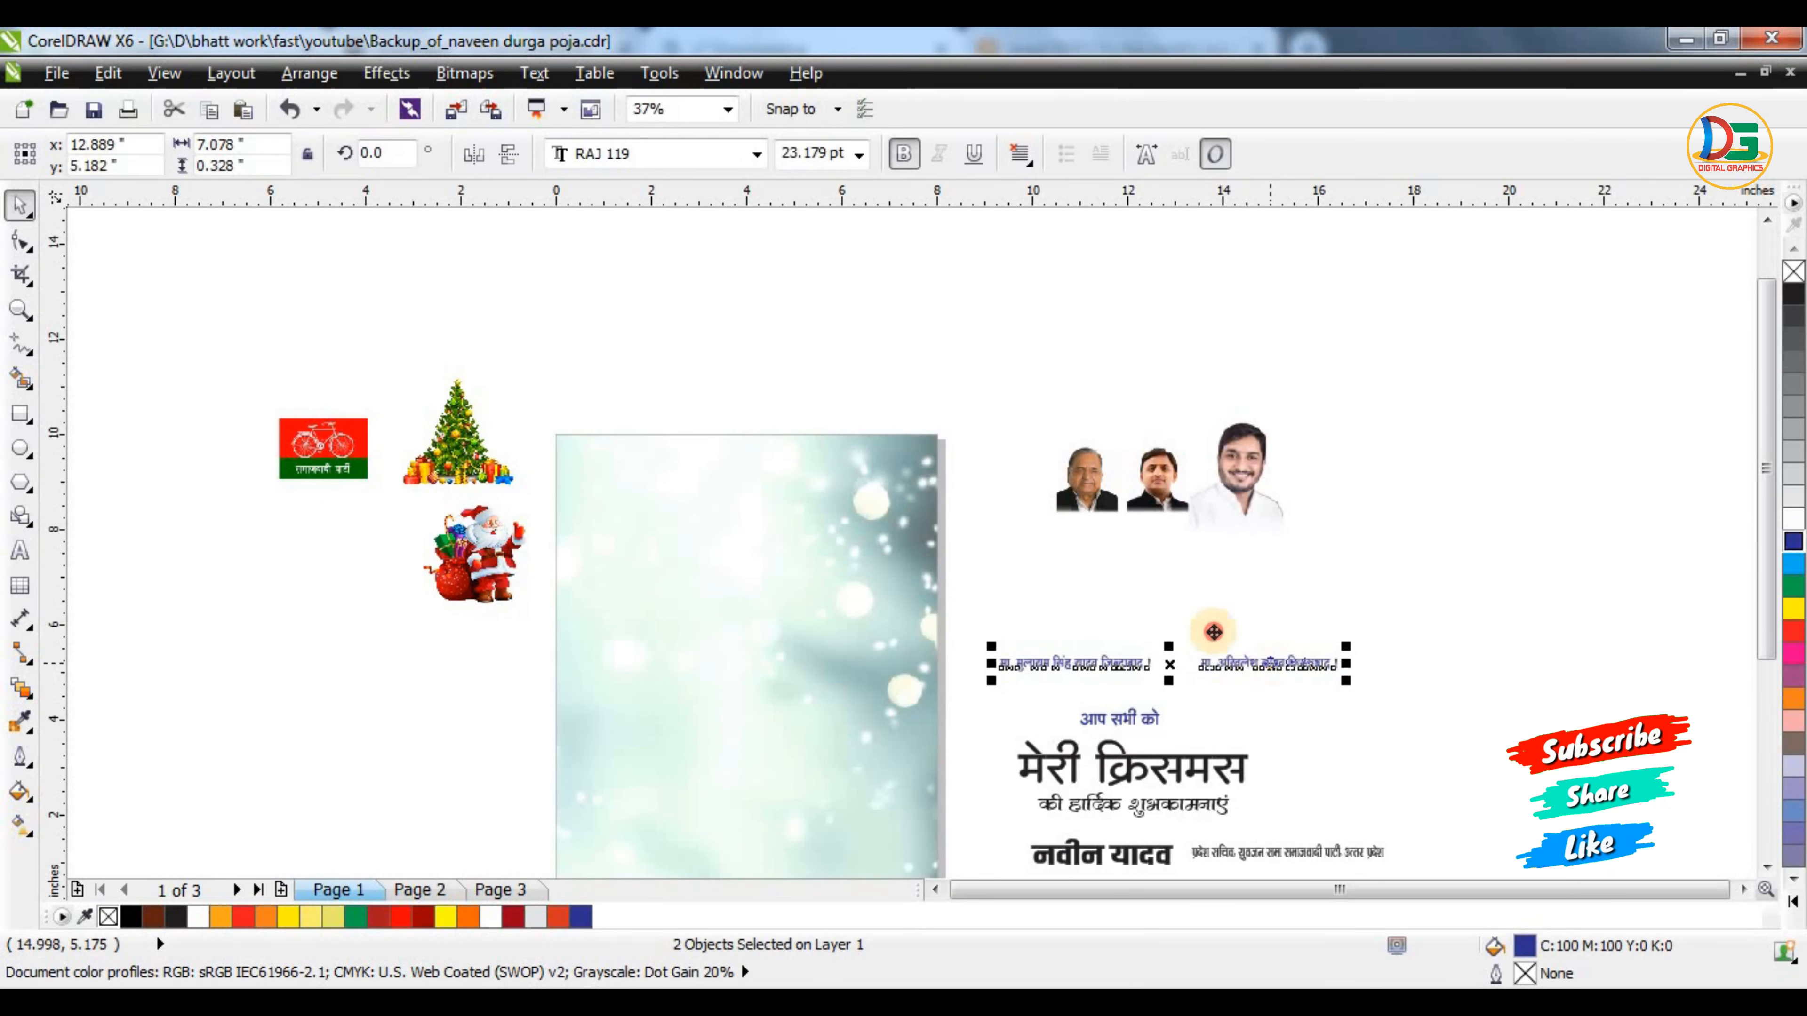
pyautogui.moveTo(1264, 662); pyautogui.dragTo(846, 447)
pyautogui.scroll(1, 803, 422)
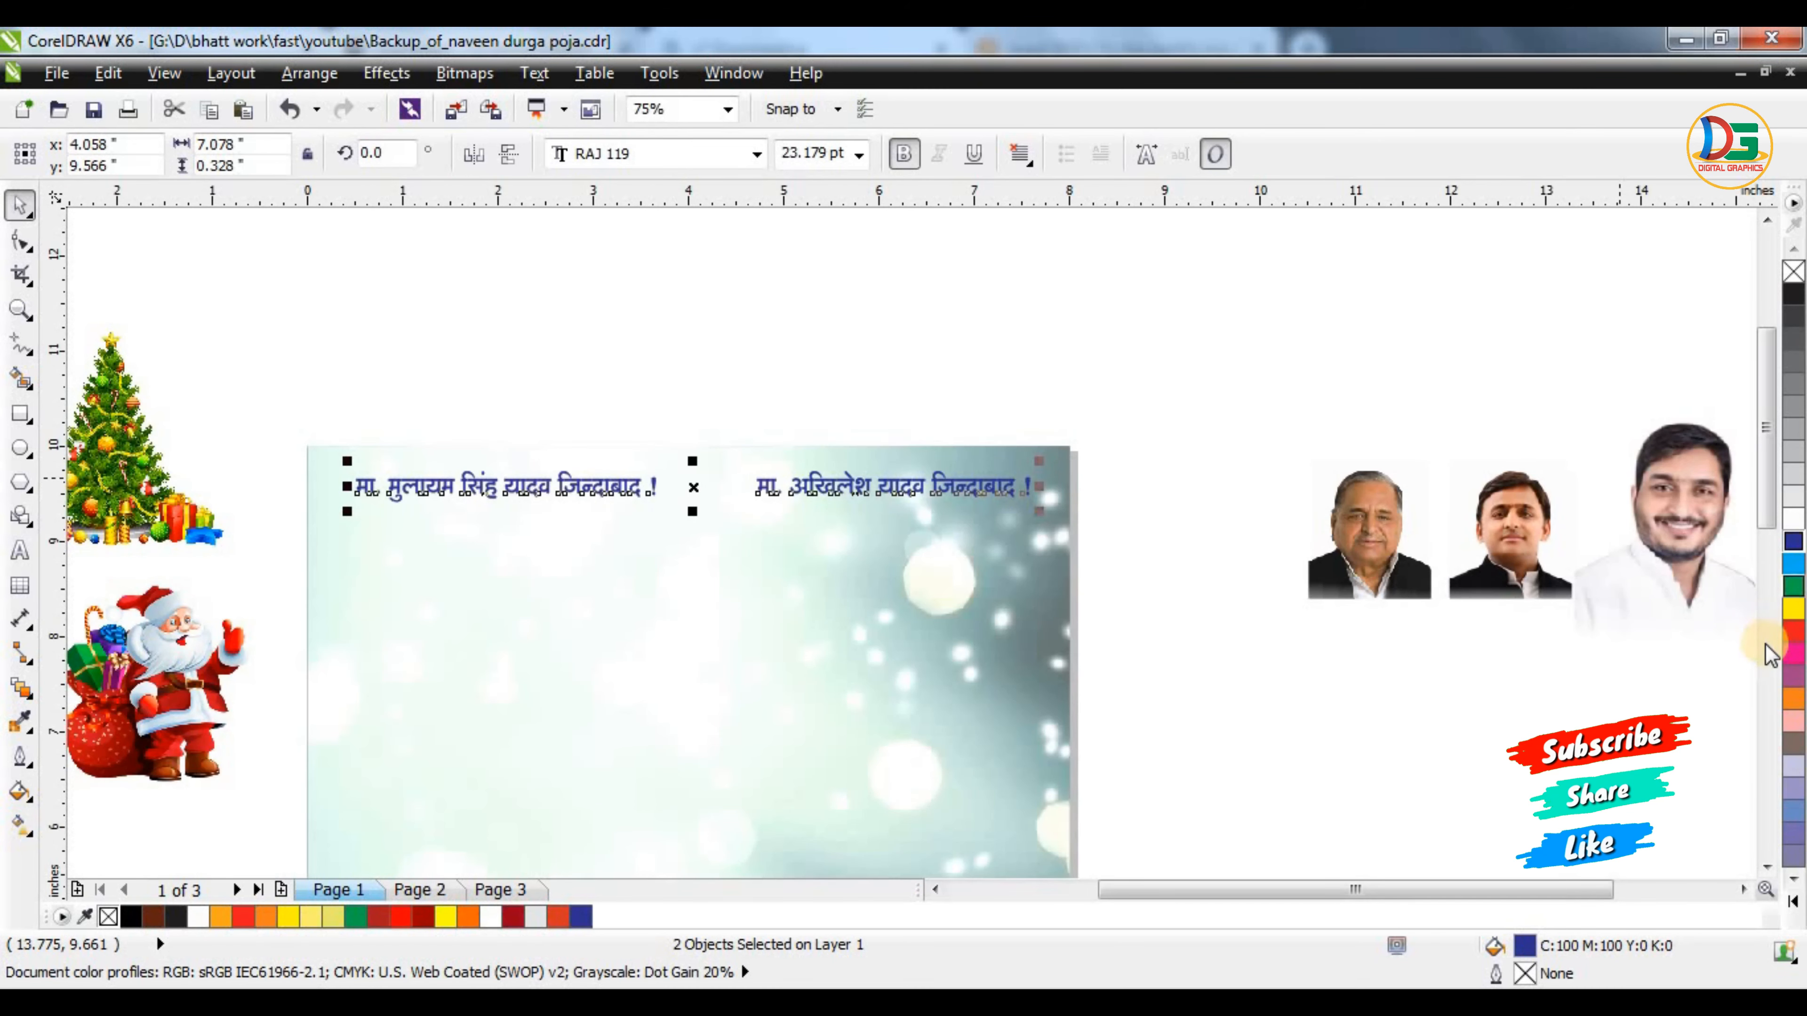
pyautogui.click(1793, 631)
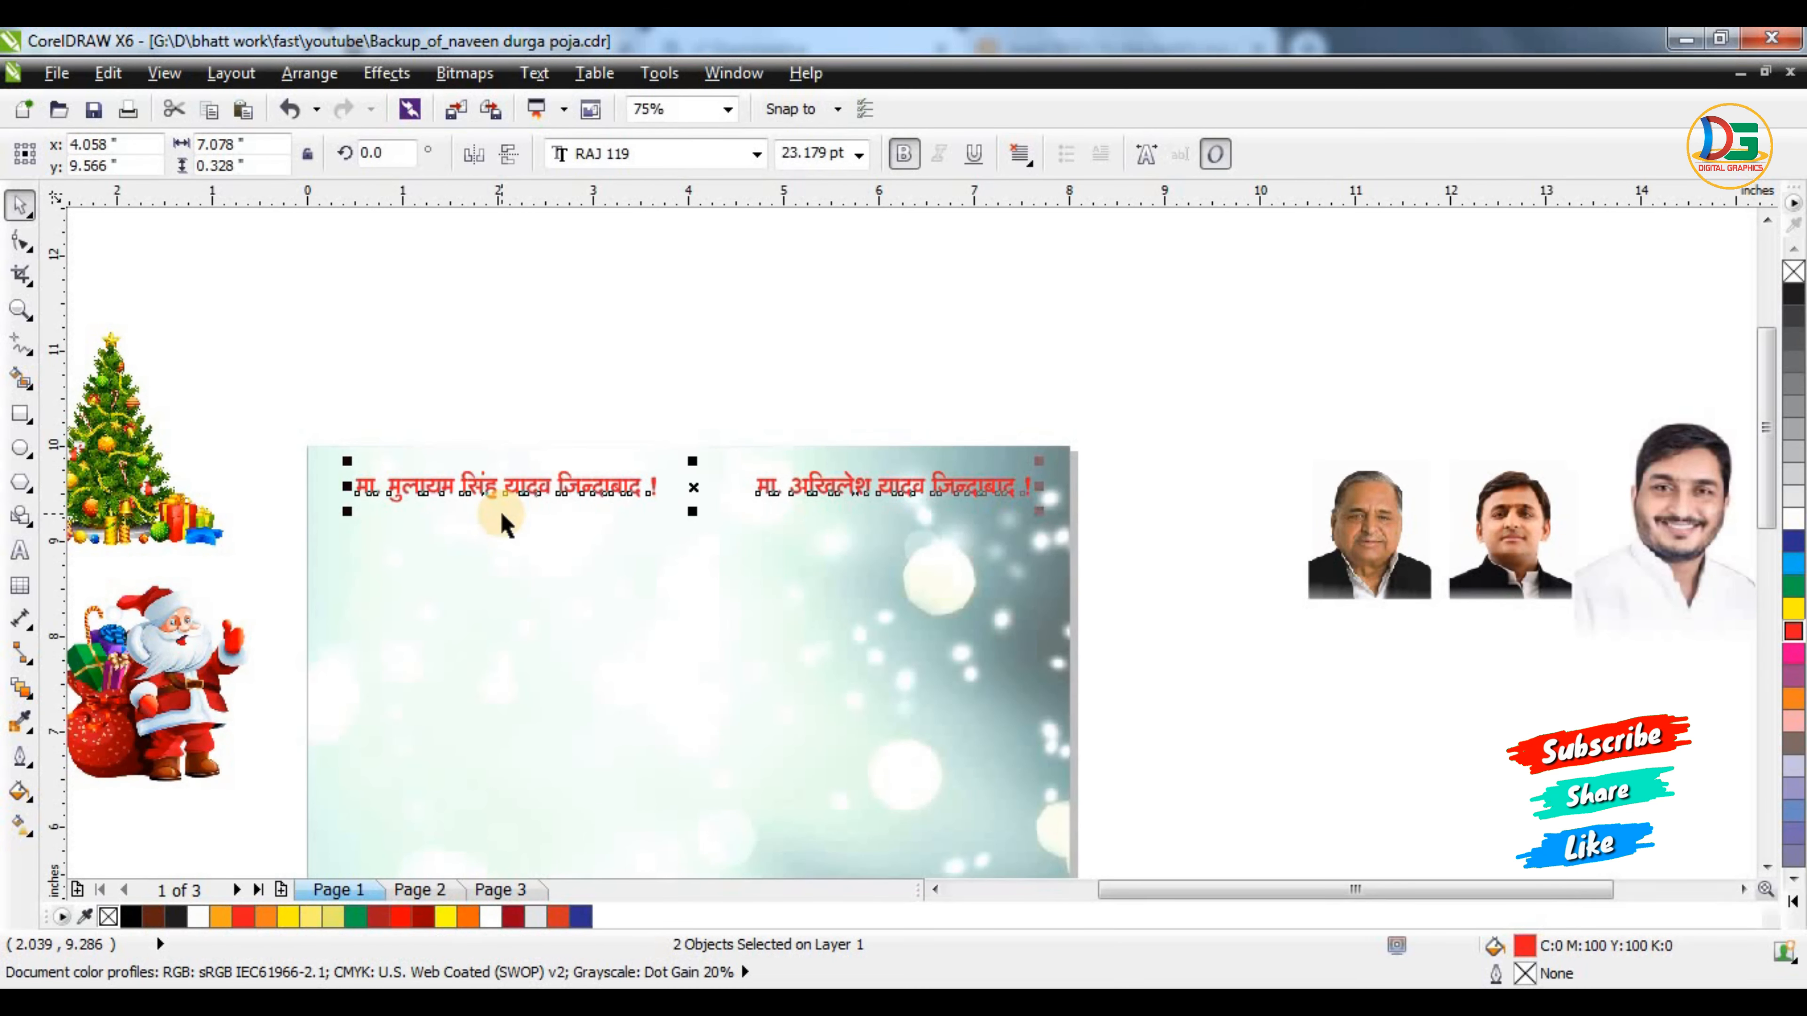
# Give both red slogan lines a white 8 pt outline with rounded corners, placed behind the fill
pyautogui.press('F12')
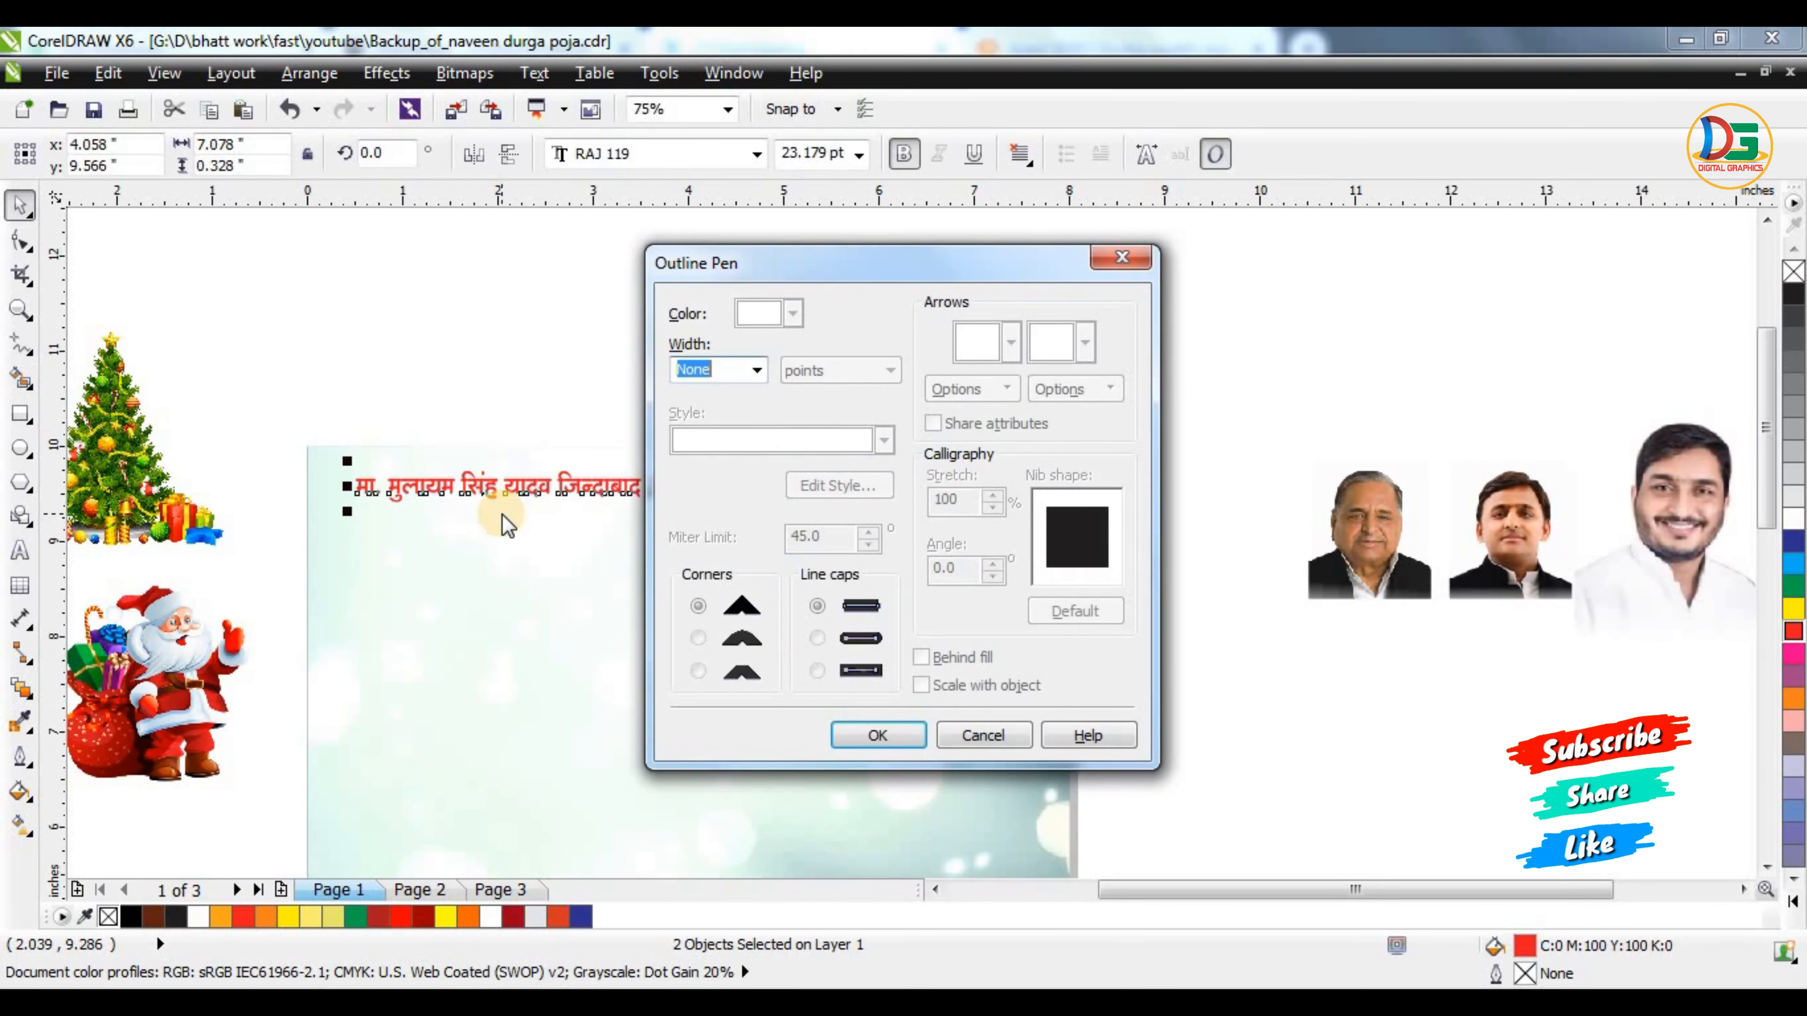
pyautogui.click(756, 370)
pyautogui.click(693, 461)
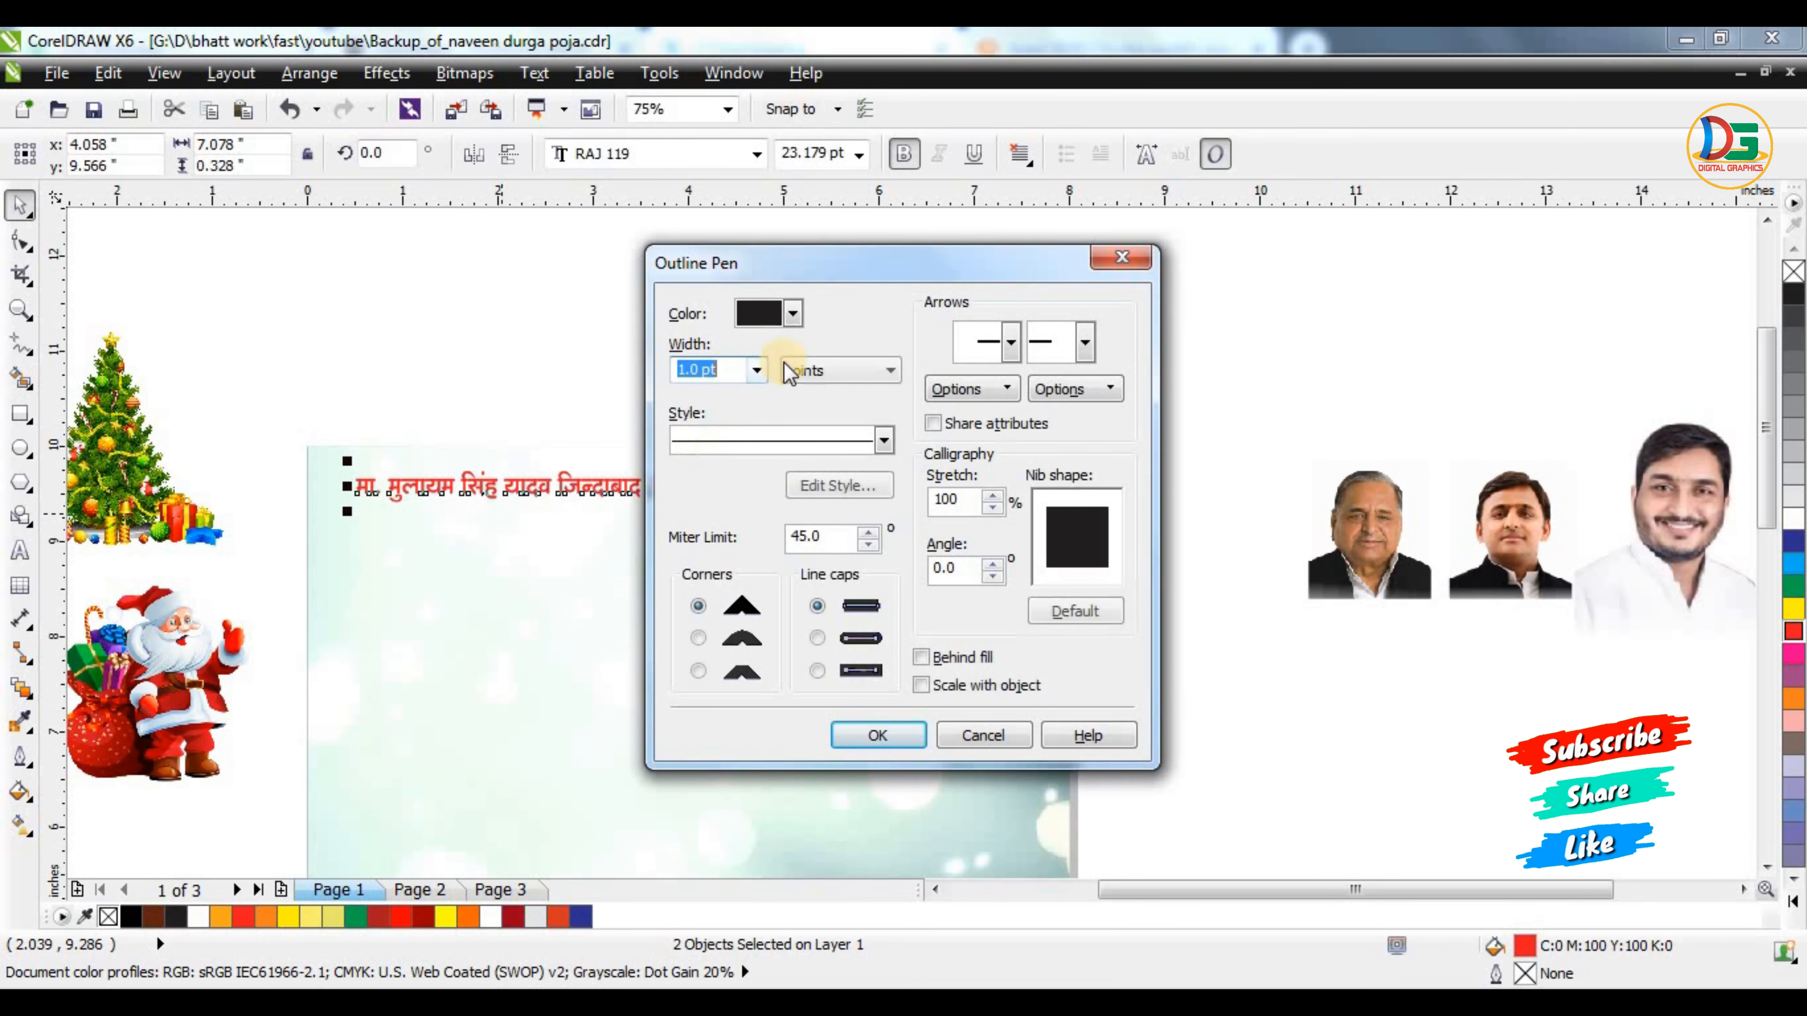
pyautogui.click(792, 316)
pyautogui.click(741, 376)
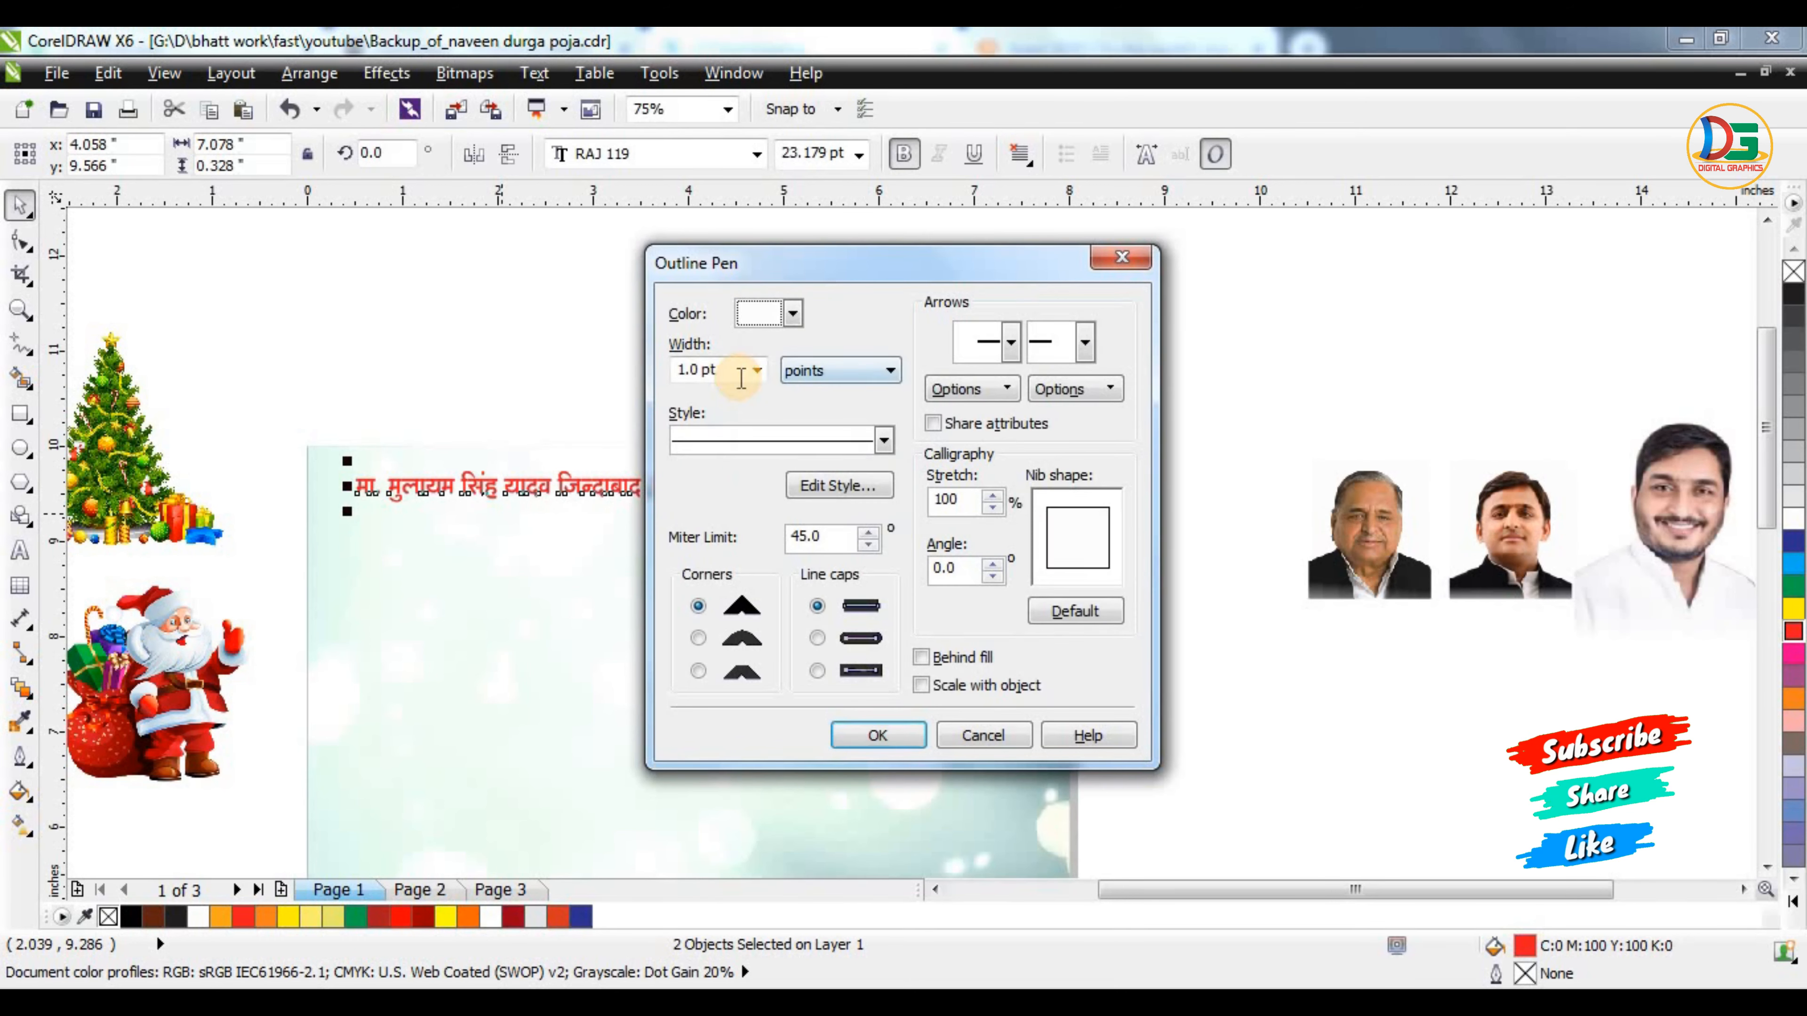
pyautogui.click(755, 370)
pyautogui.click(686, 543)
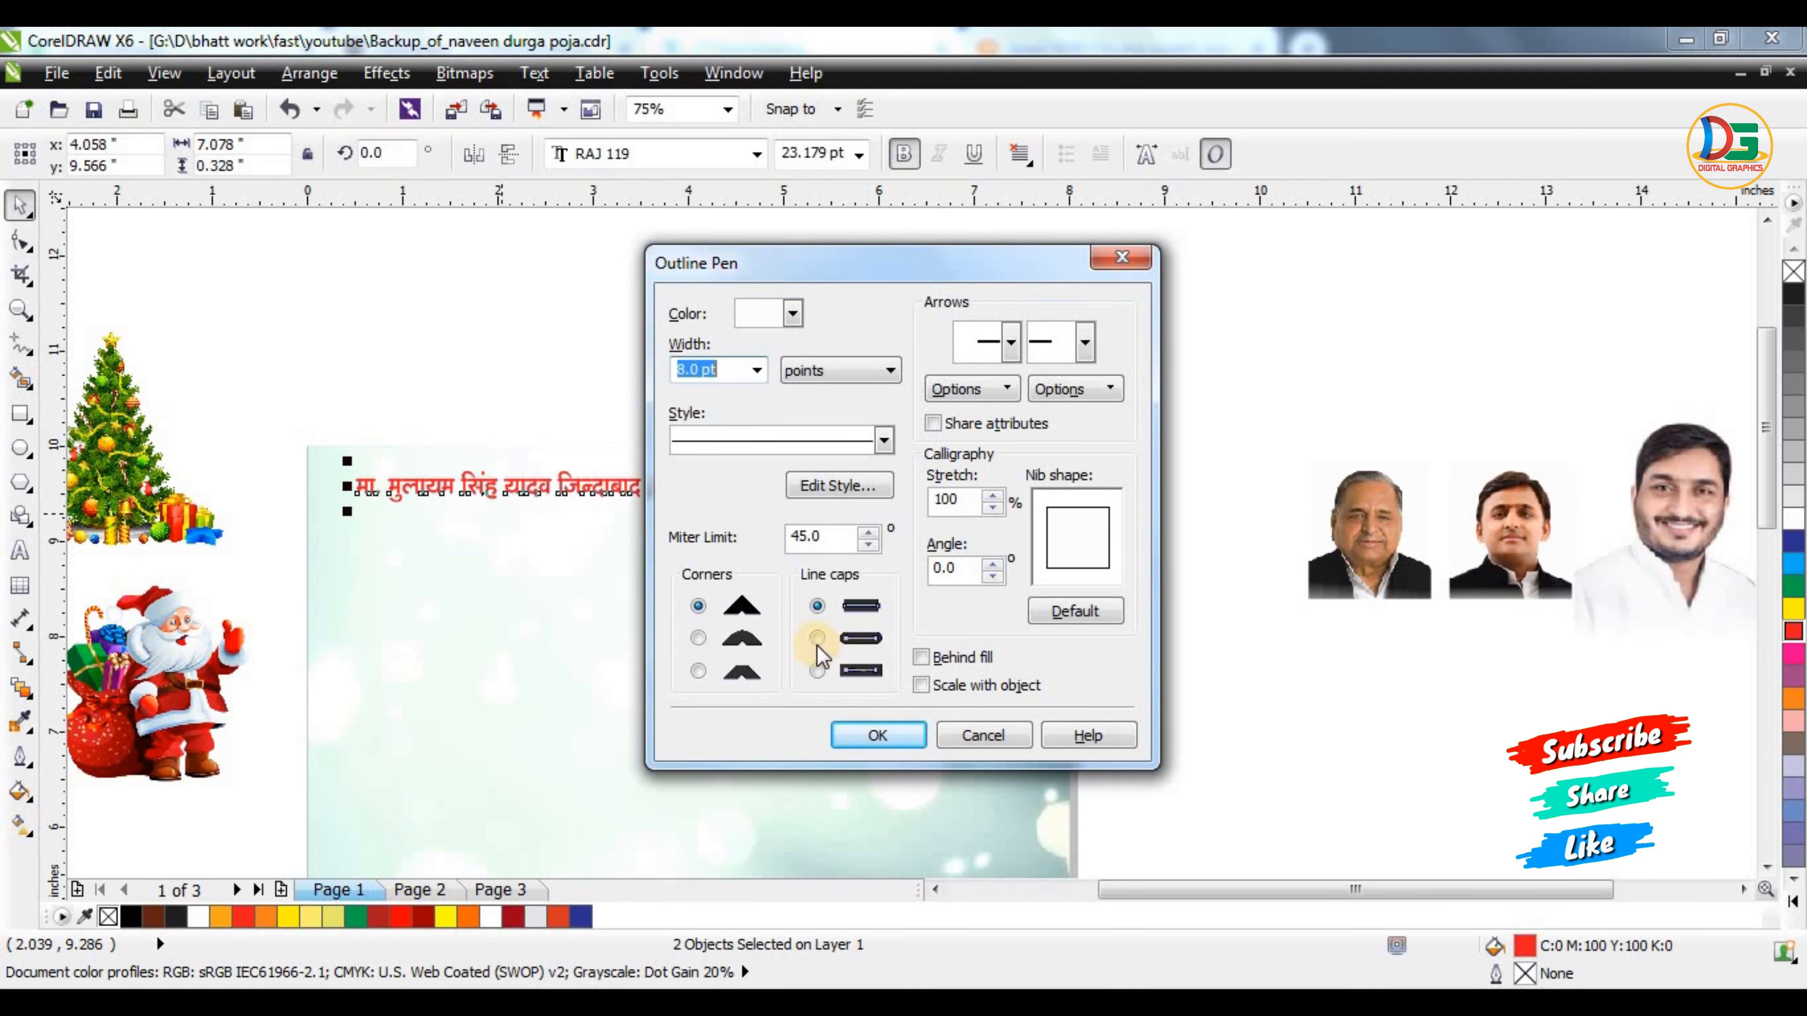
pyautogui.click(719, 635)
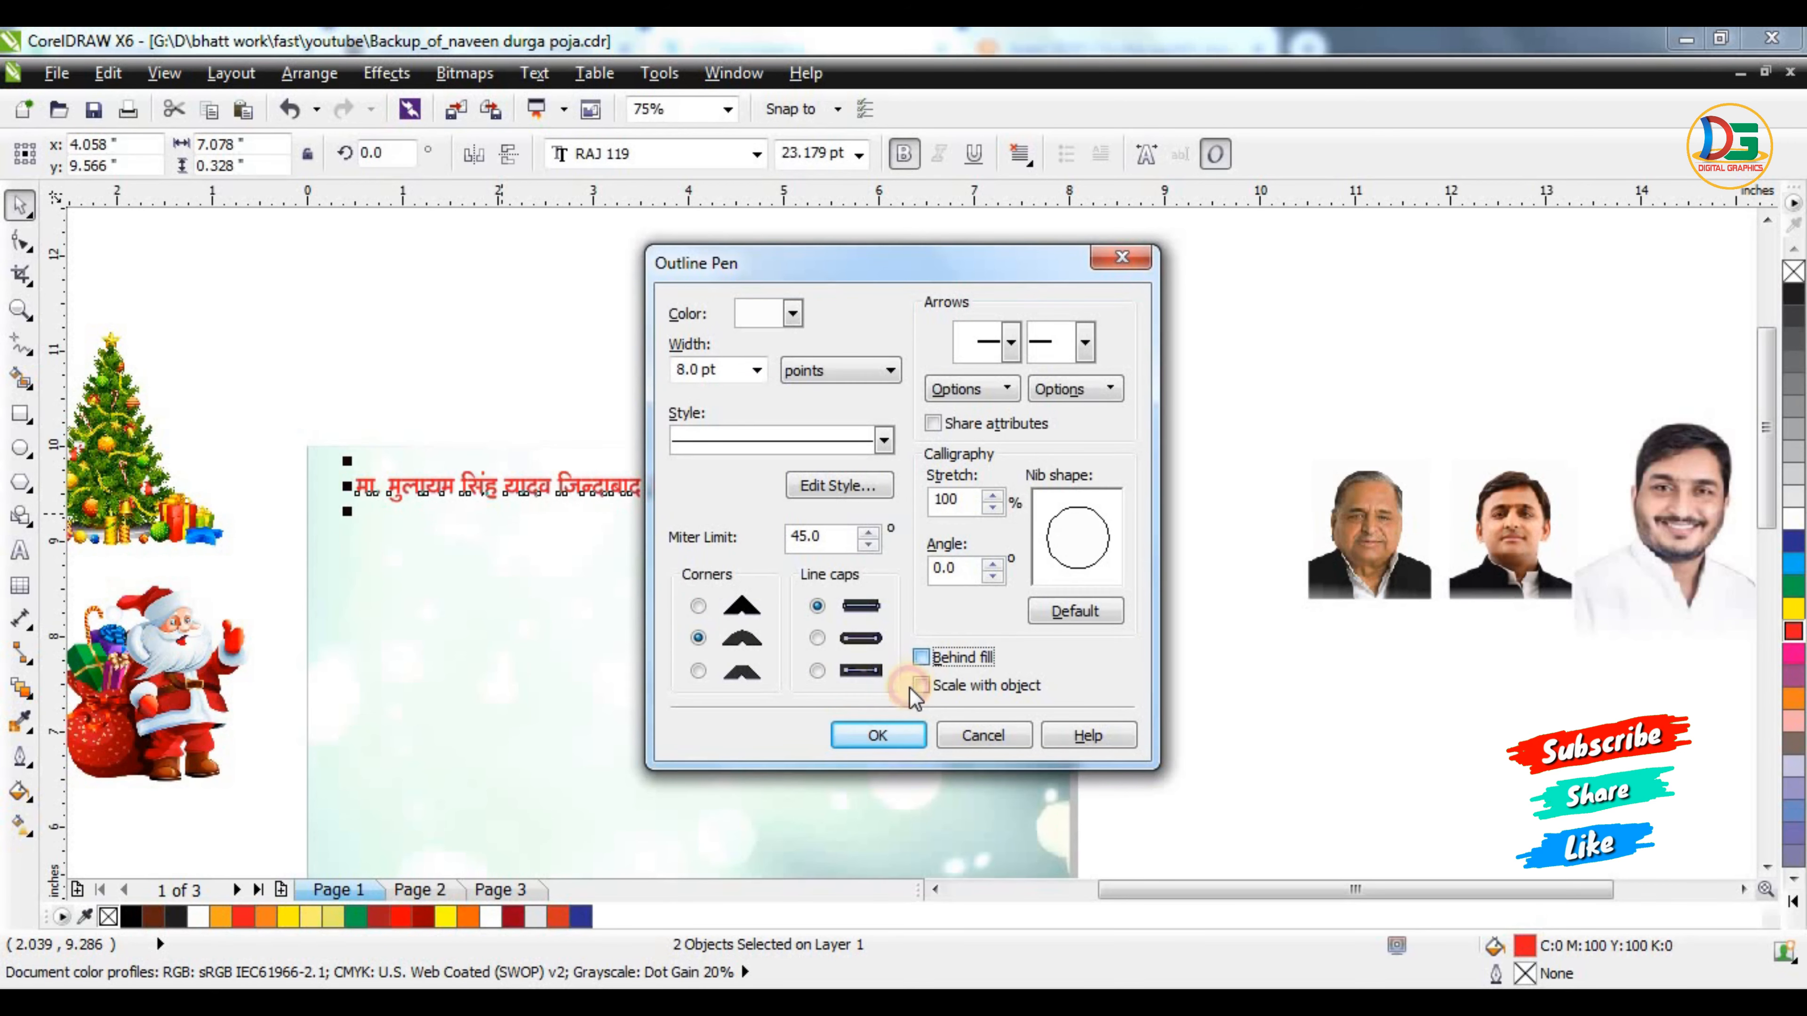
pyautogui.click(879, 735)
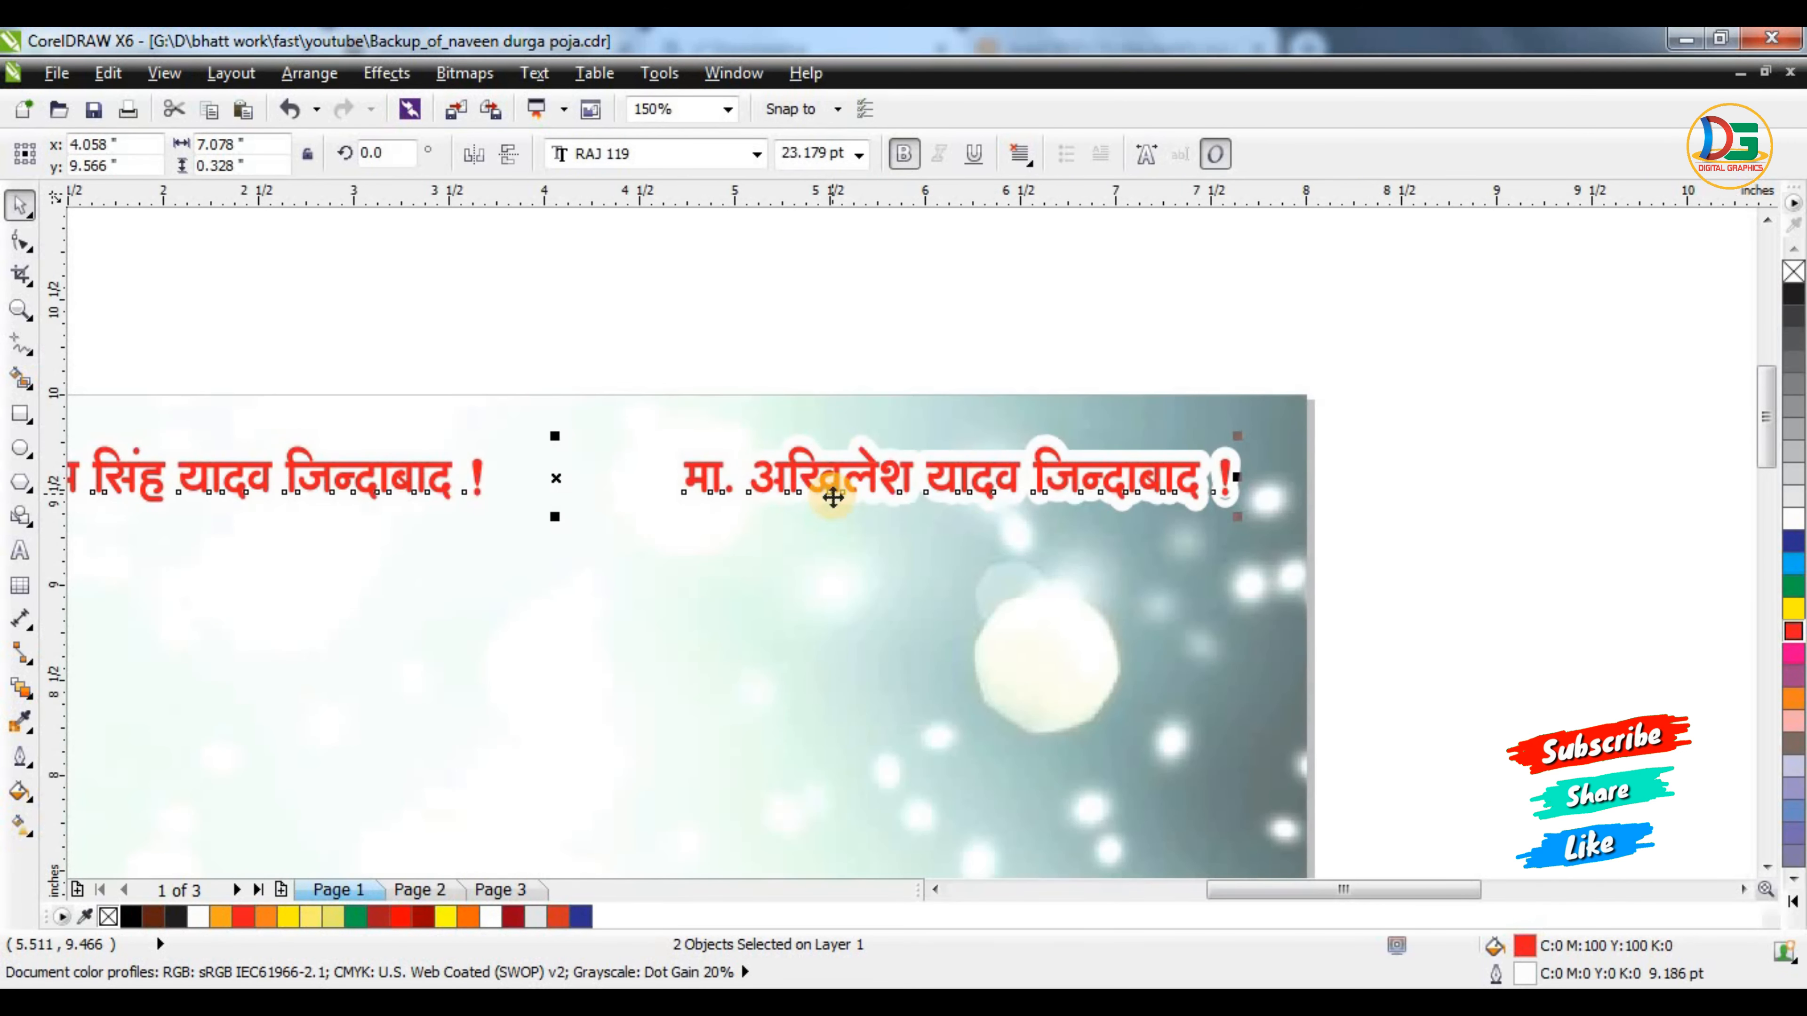
pyautogui.click(974, 373)
pyautogui.scroll(-5, 956, 415)
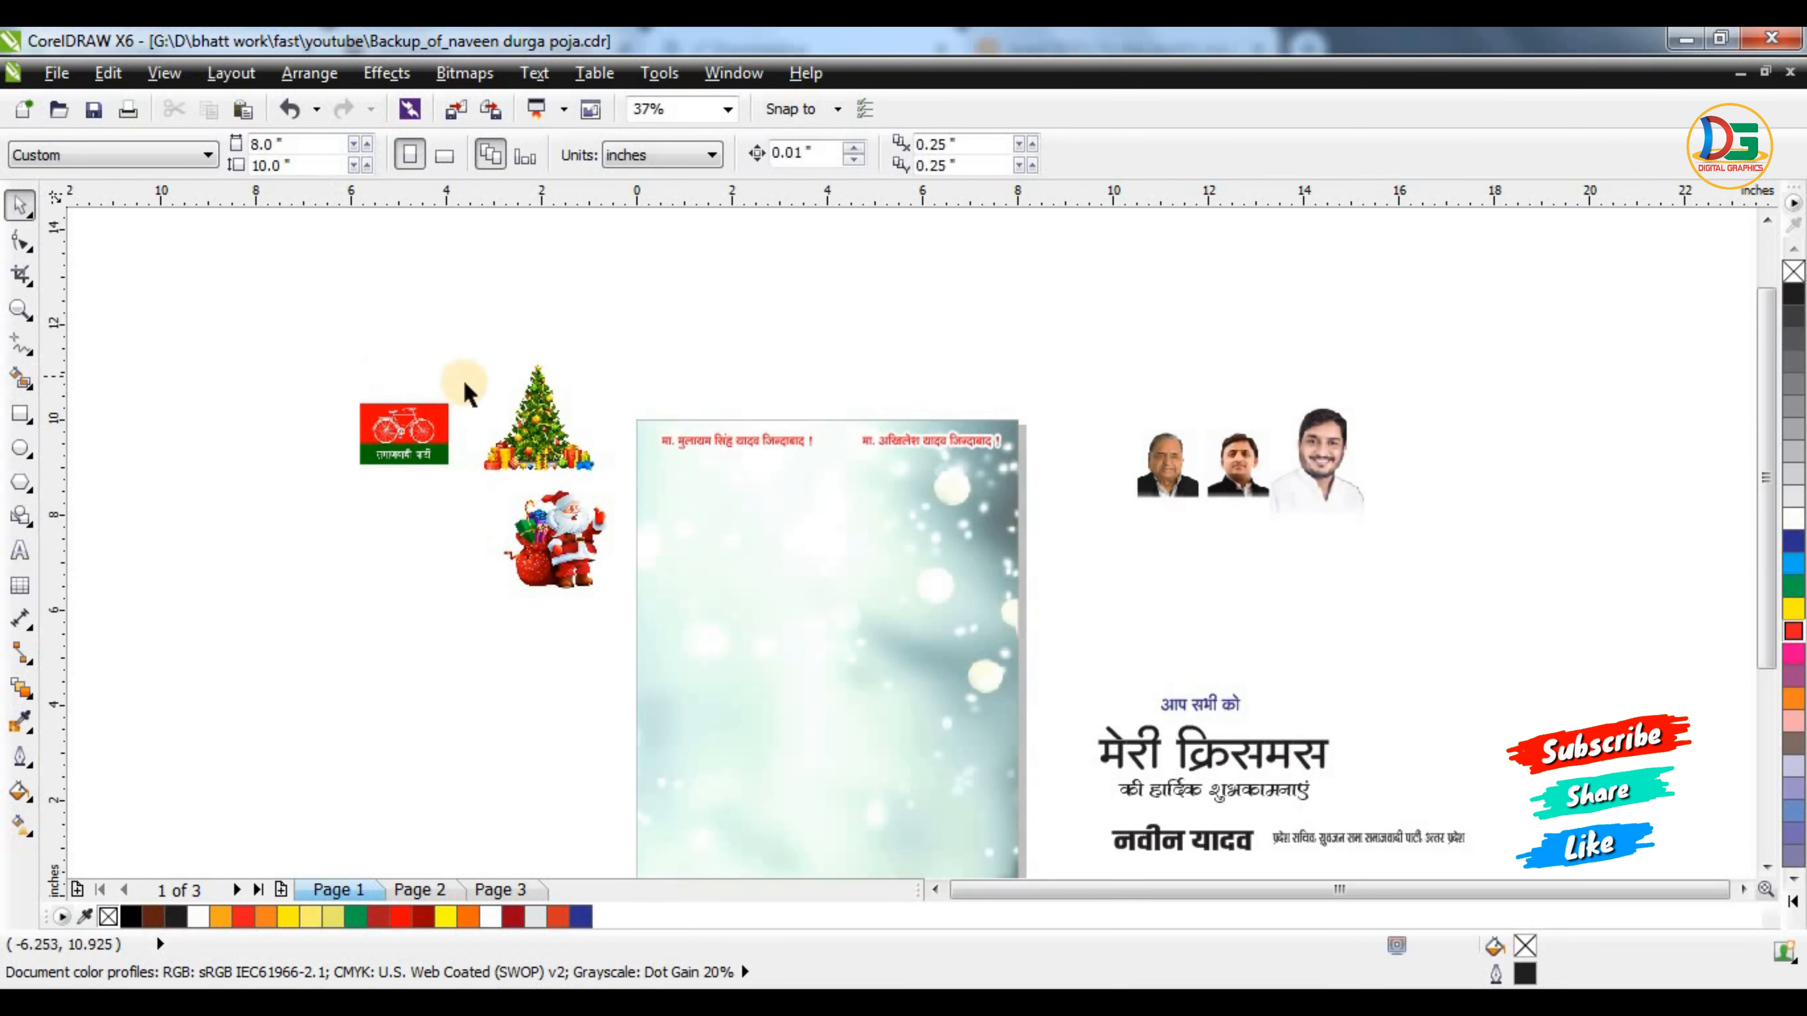
# Draw a seven-sided polygon about 5.5 × 5.2 inches in the middle of the page
pyautogui.scroll(2, 613, 444)
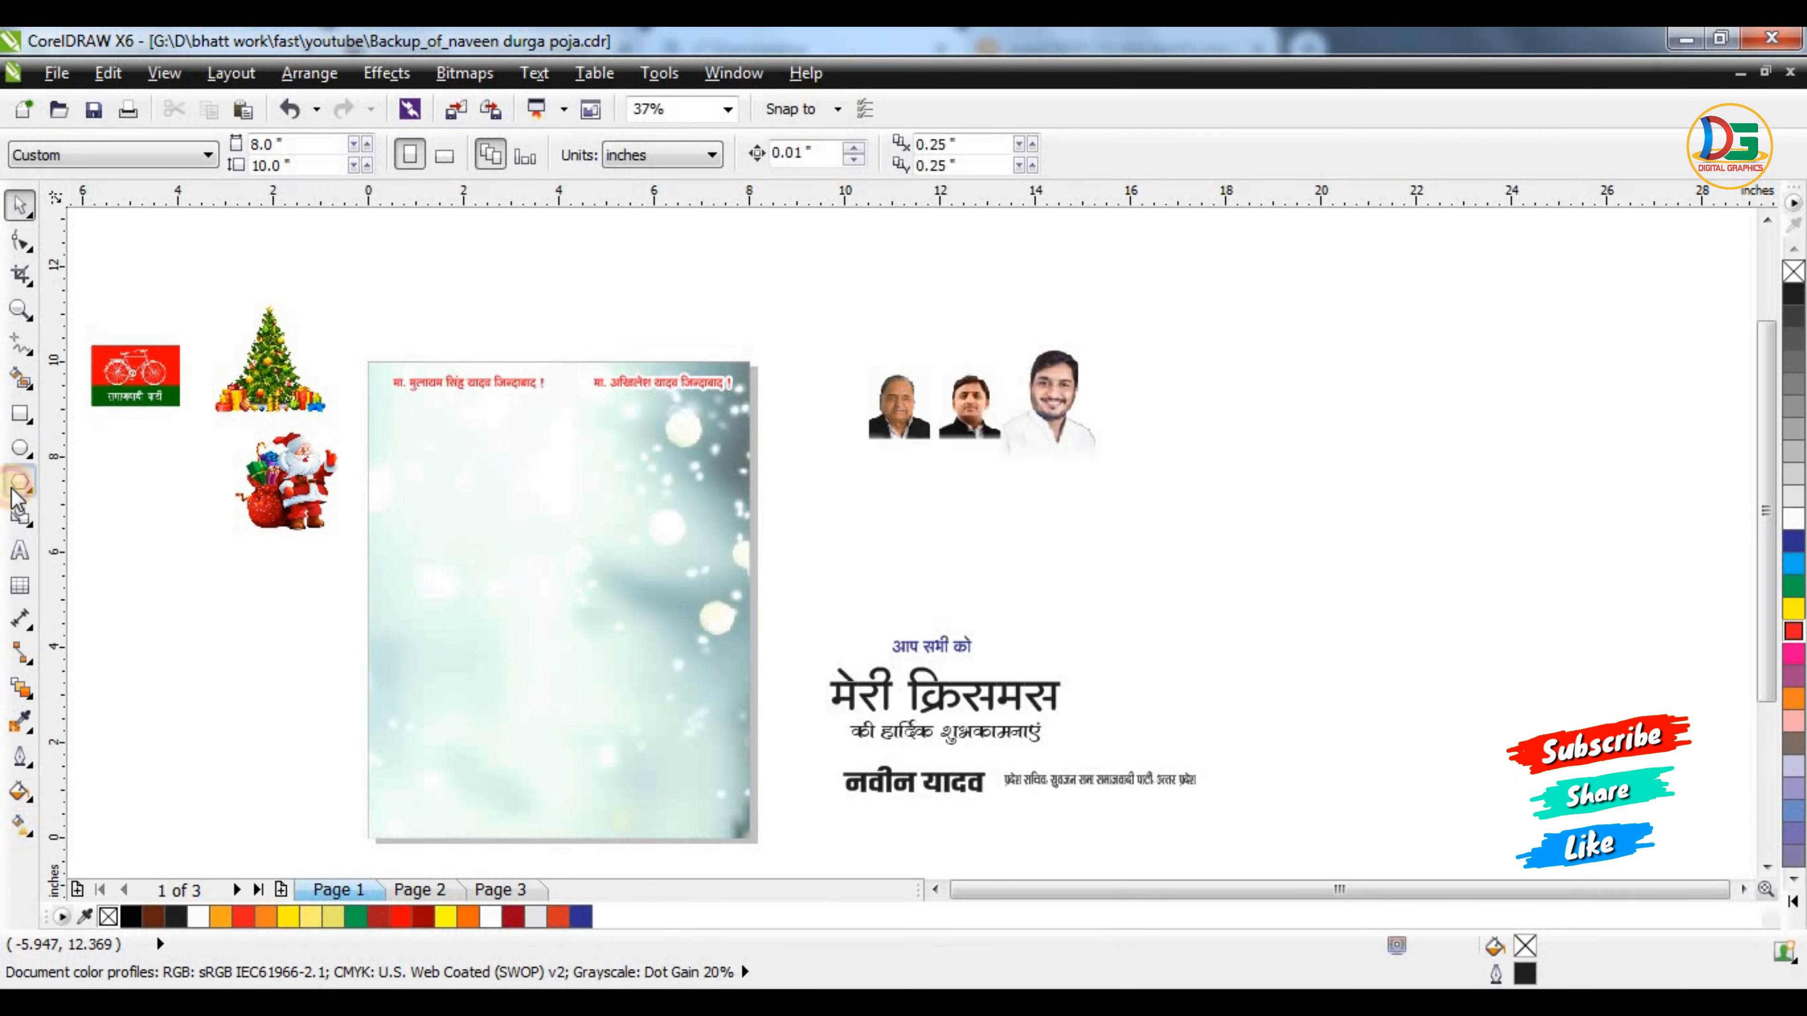
pyautogui.click(17, 497)
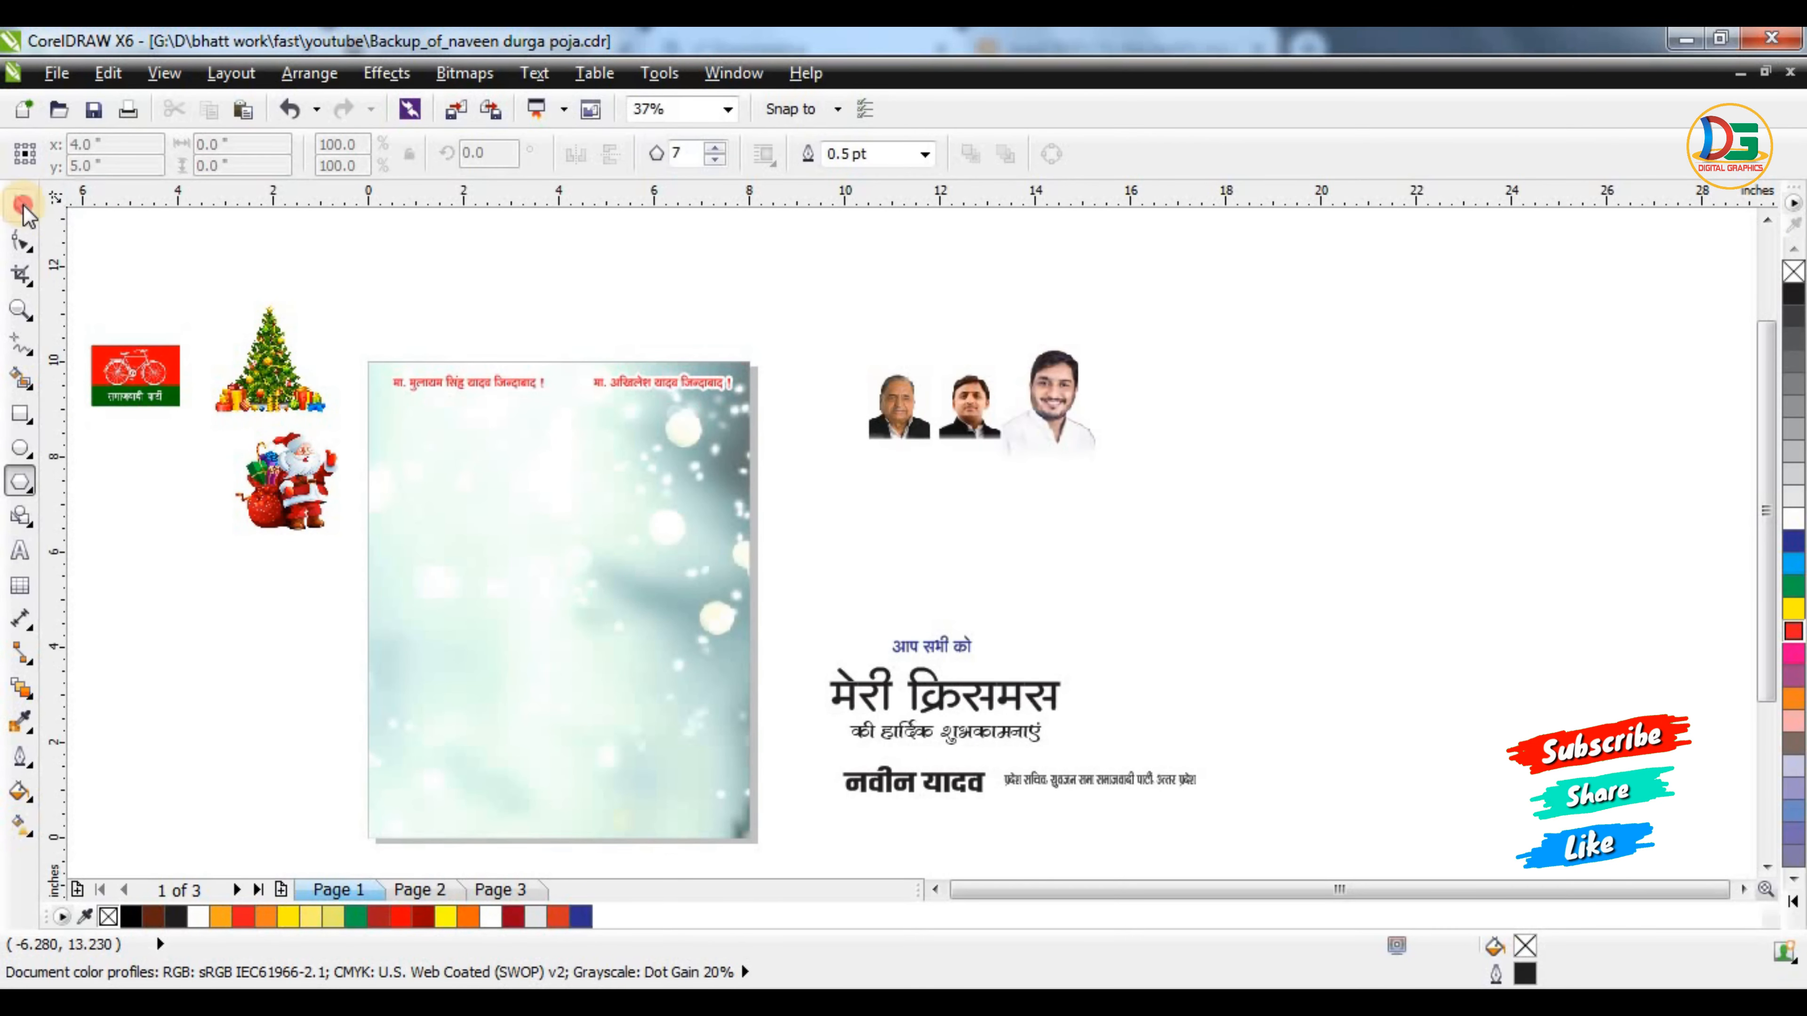
pyautogui.click(22, 207)
pyautogui.click(19, 483)
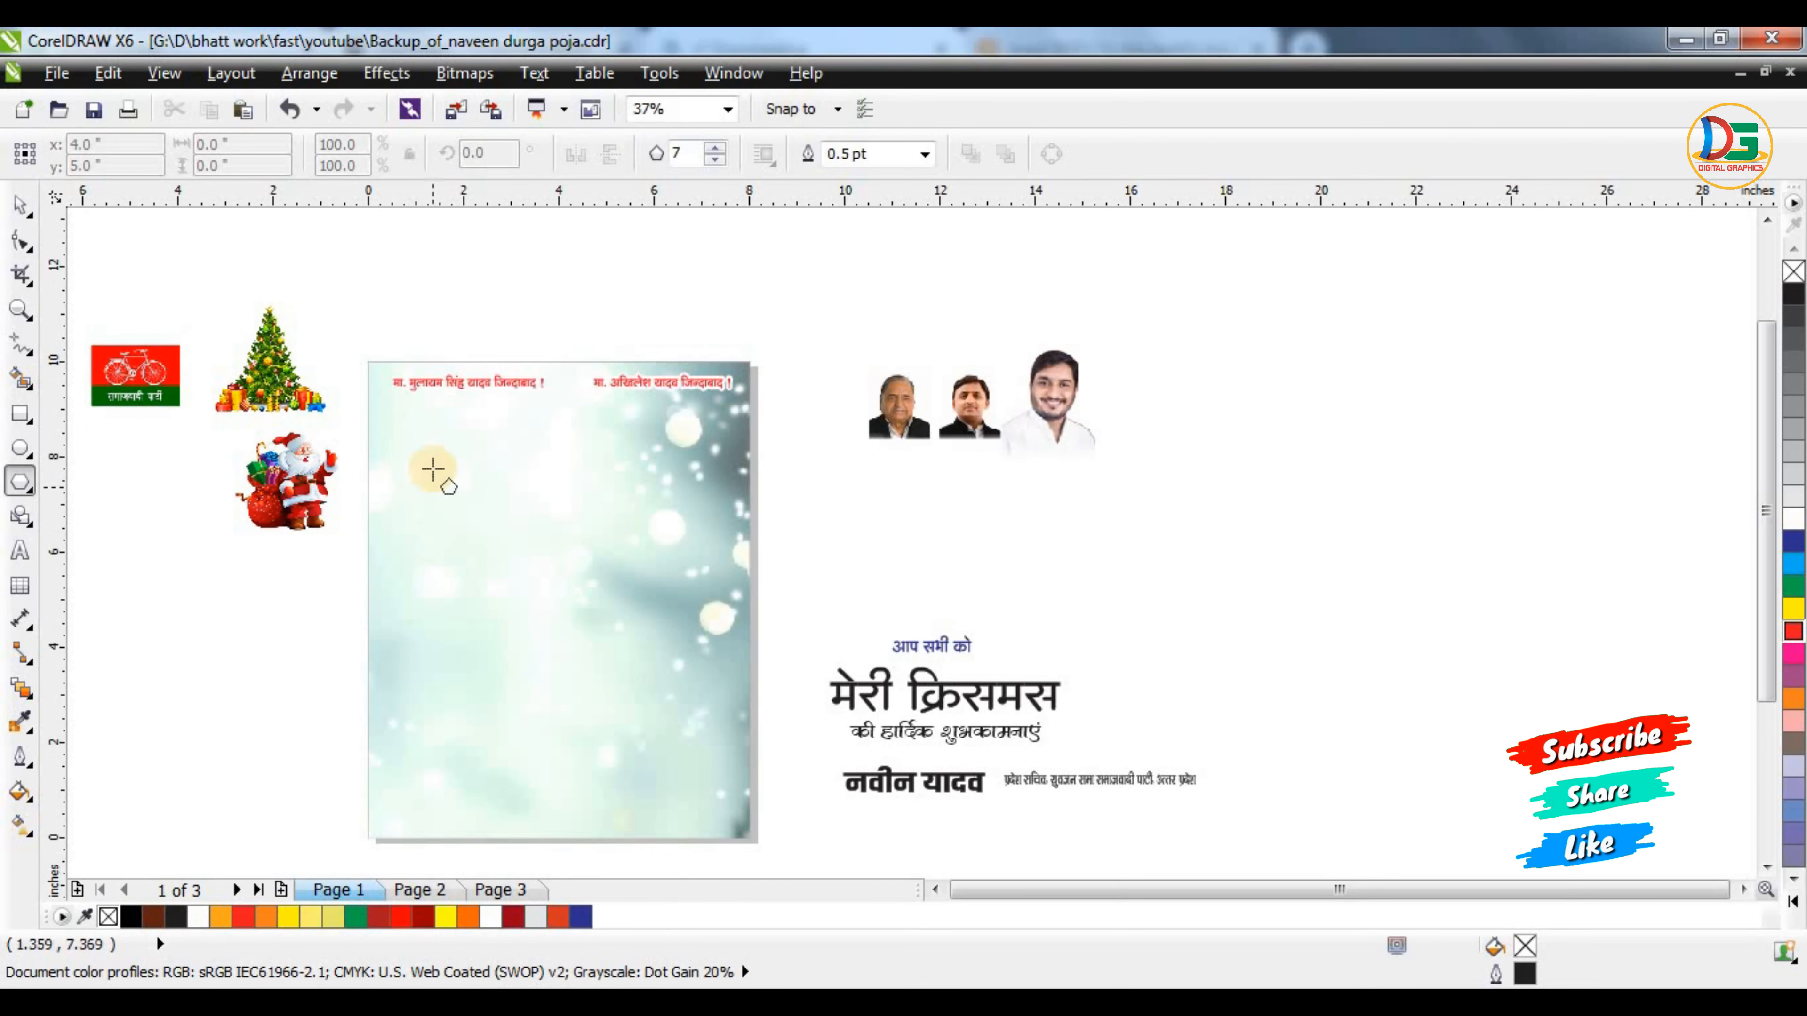
pyautogui.moveTo(415, 464); pyautogui.dragTo(677, 710)
pyautogui.click(23, 206)
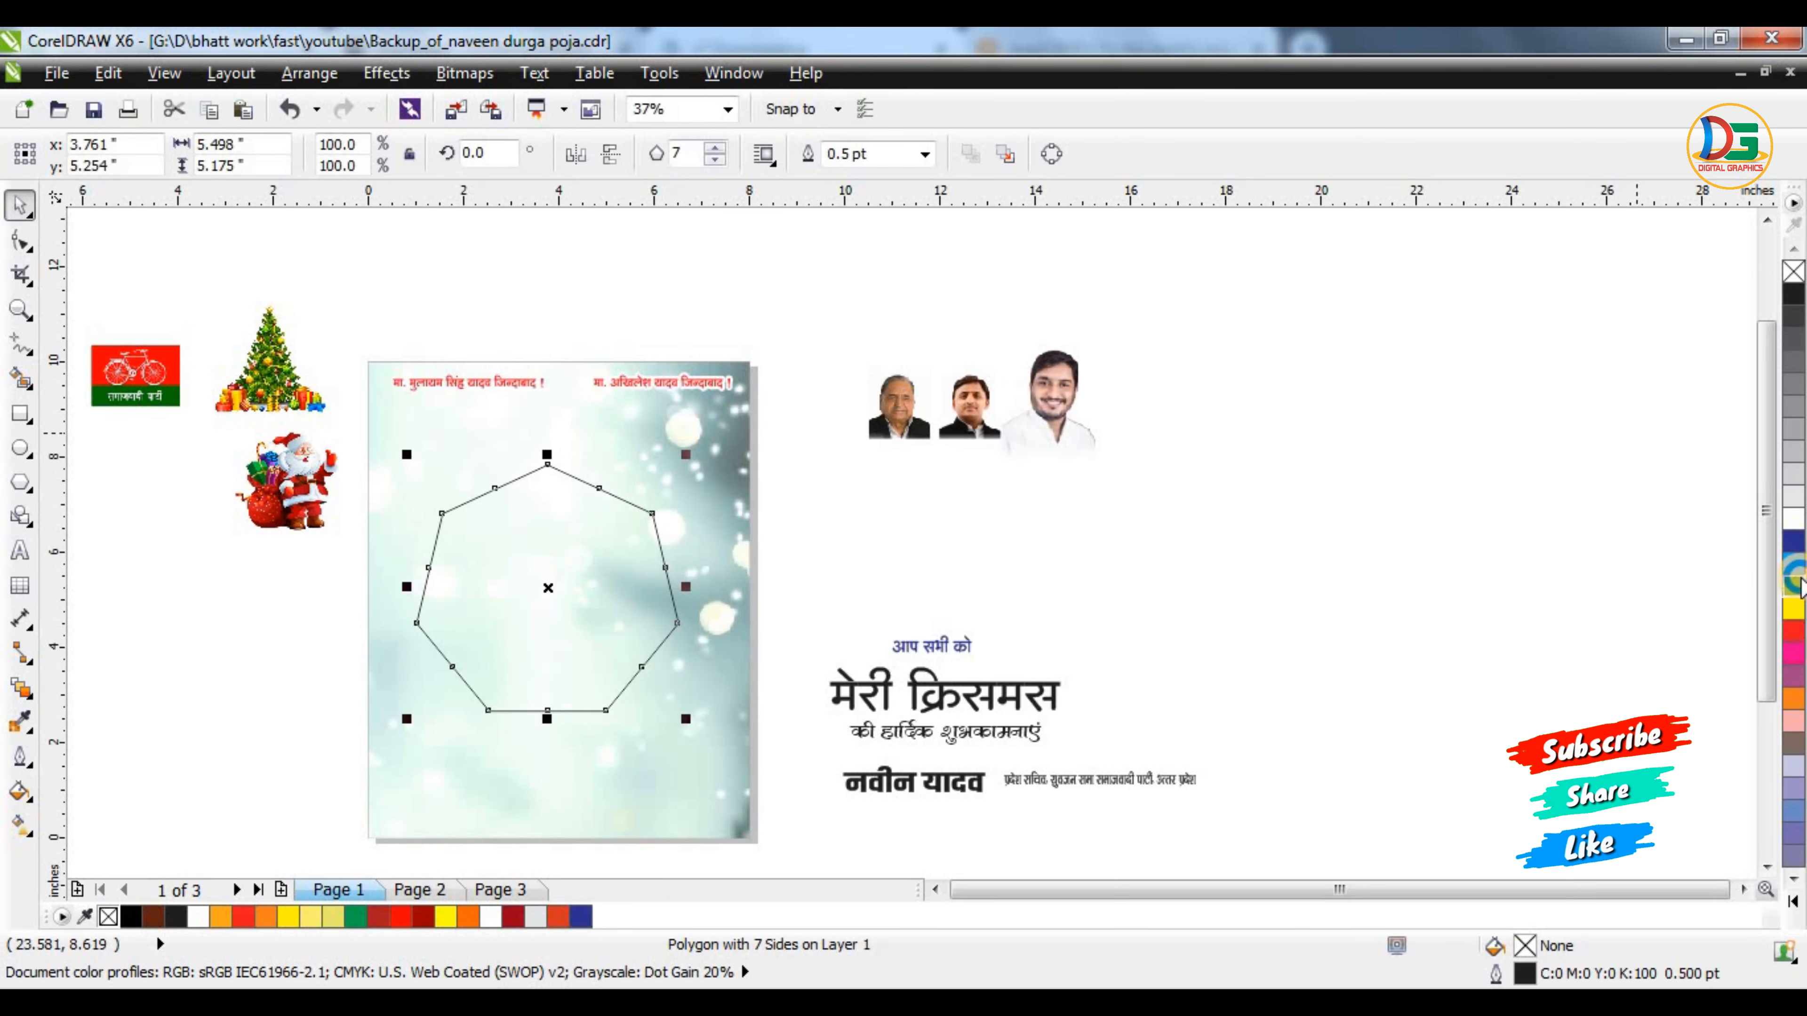
# Color the polygon's outline green and set its width to 4 pt
pyautogui.rightClick(1799, 584)
pyautogui.scroll(1, 519, 437)
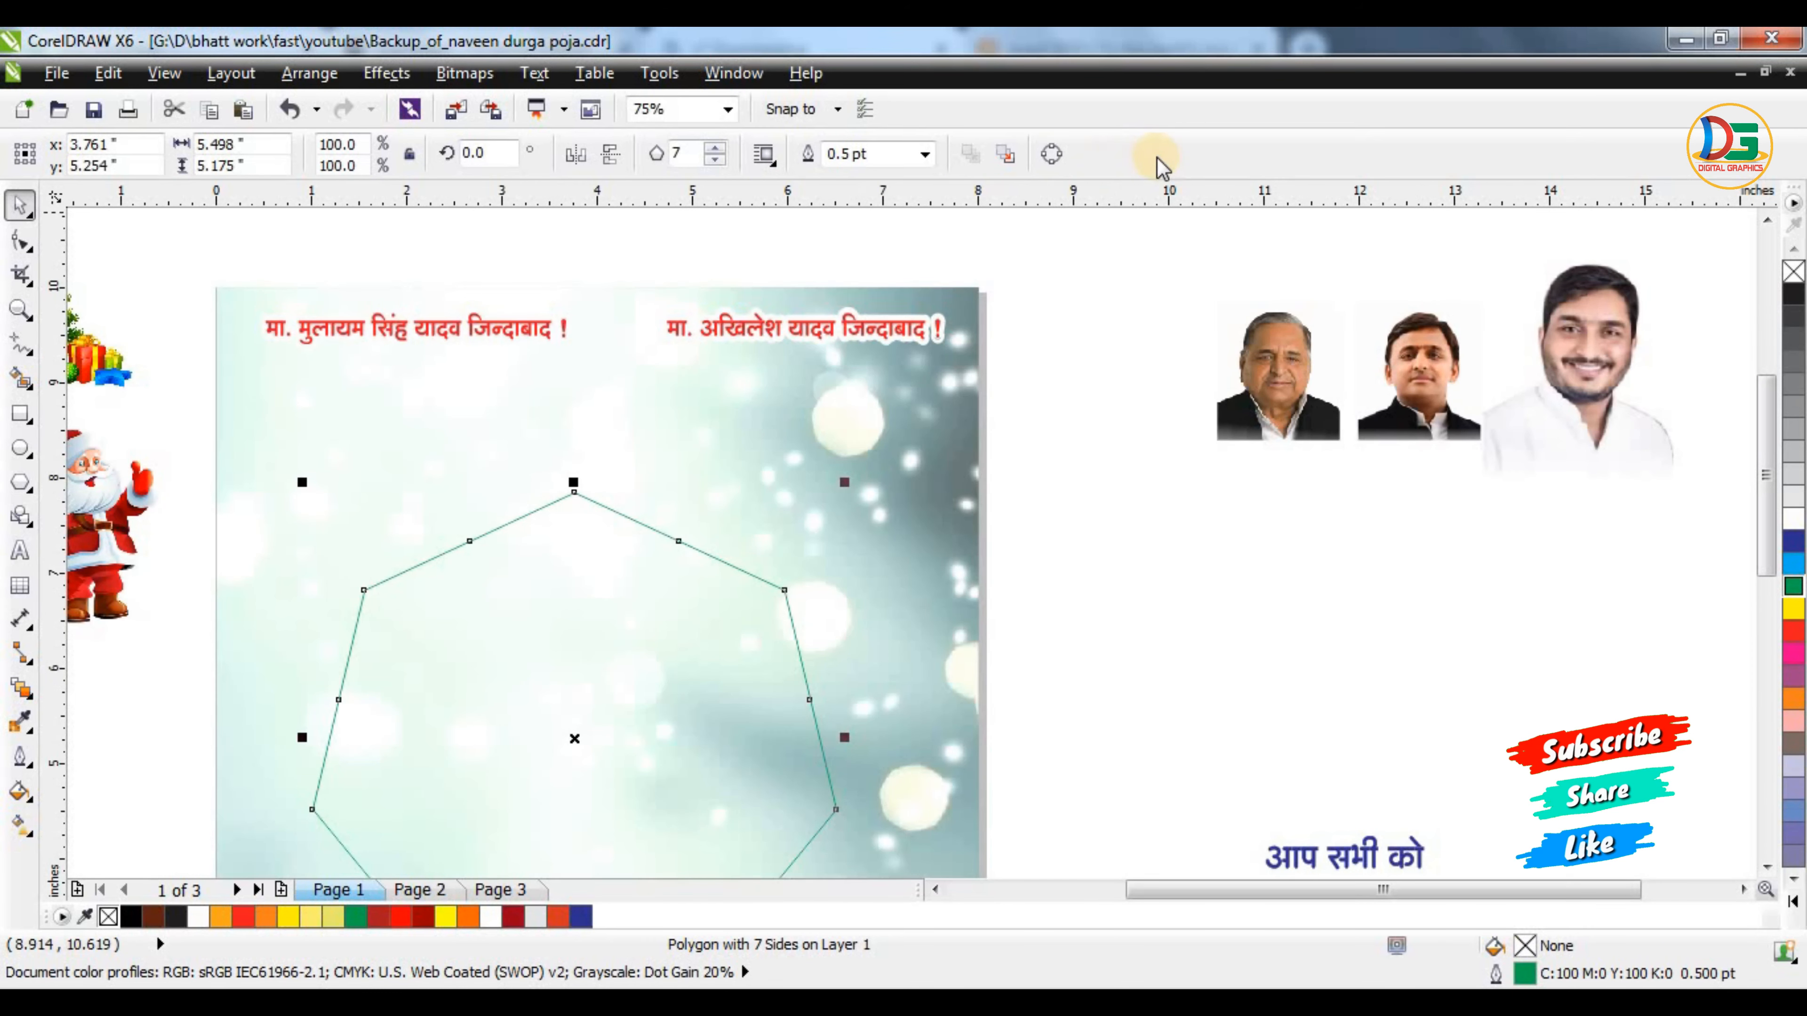
pyautogui.click(924, 154)
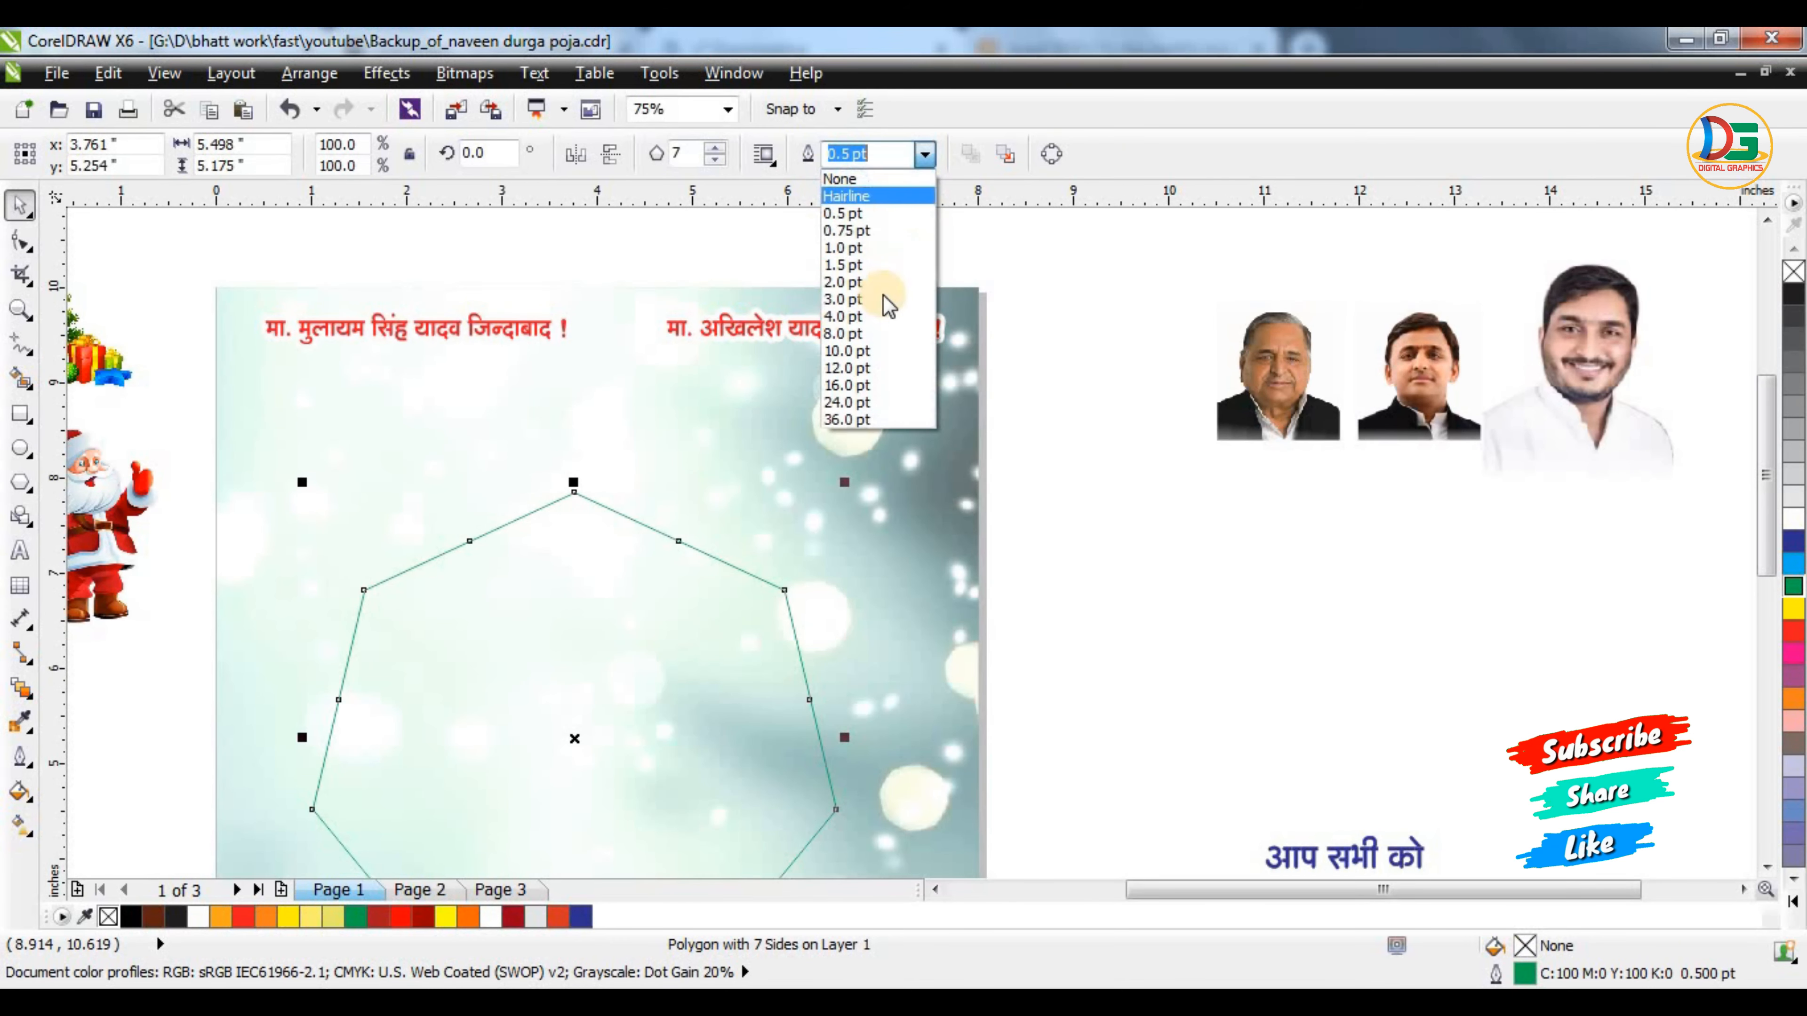
pyautogui.click(857, 324)
pyautogui.scroll(-1, 750, 353)
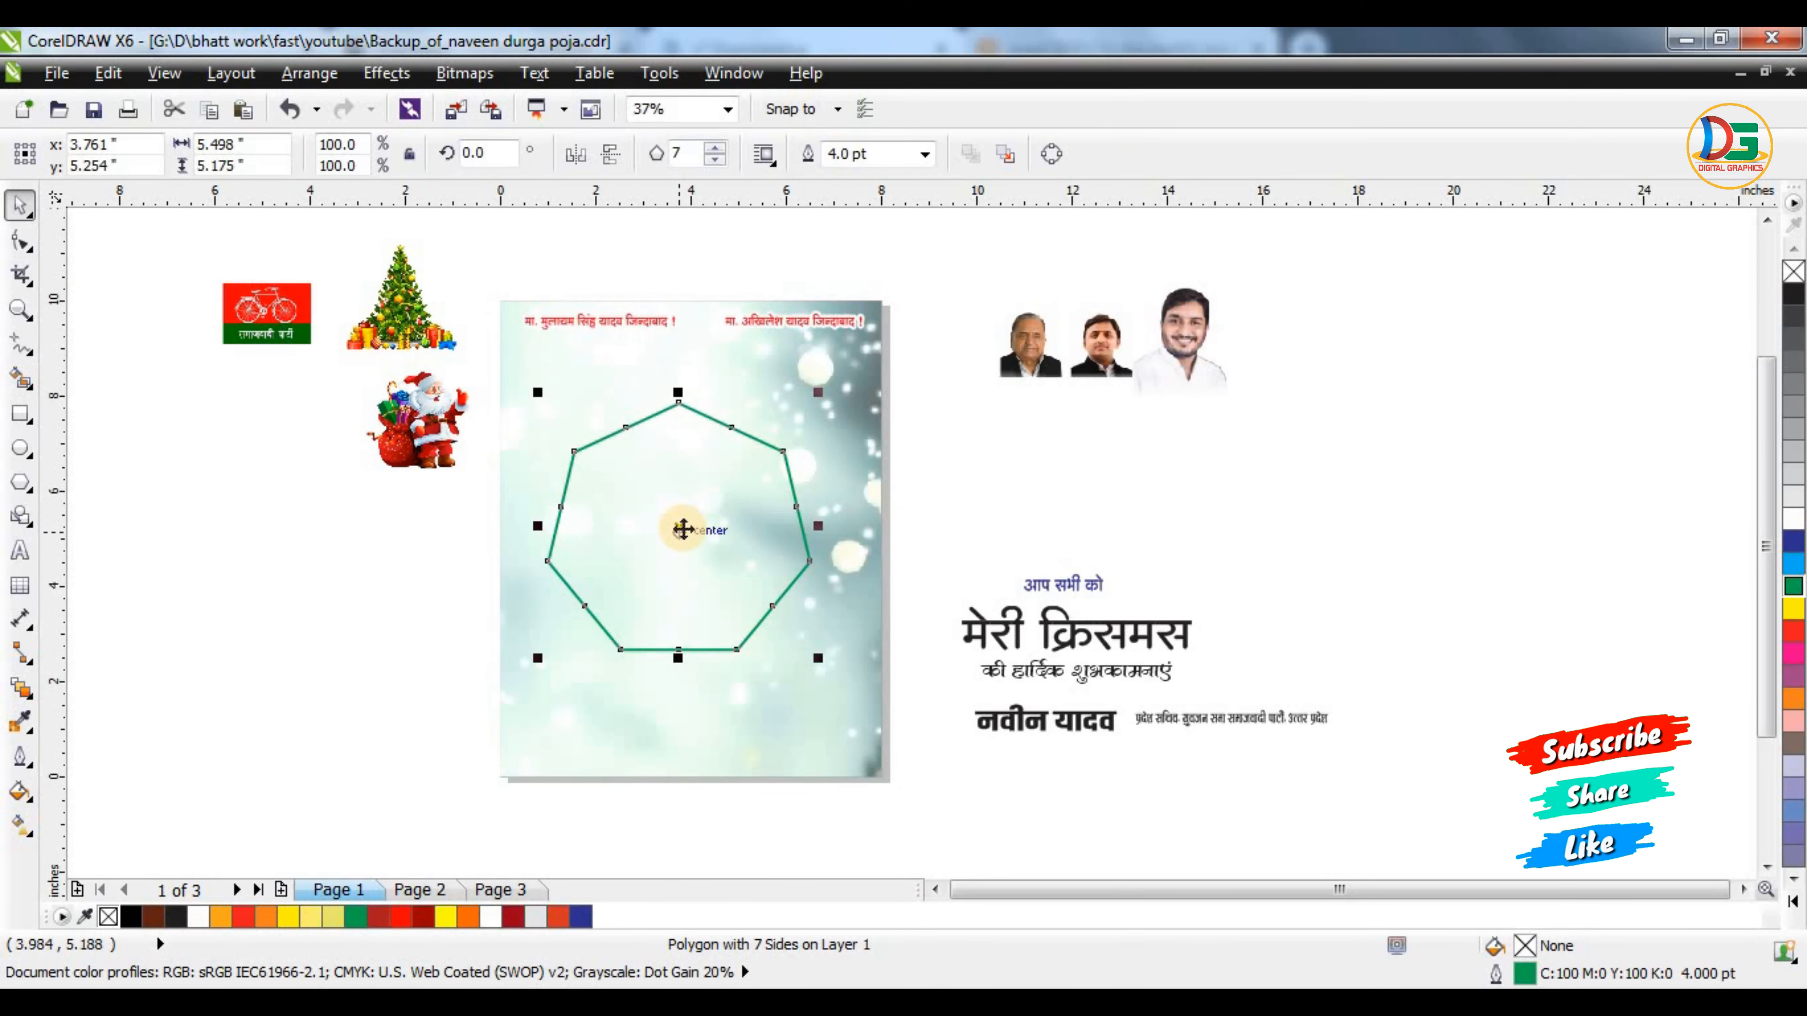
# Duplicate the green polygon slightly up and to the left, and give the copy a red outline
pyautogui.moveTo(683, 529); pyautogui.dragTo(668, 518)
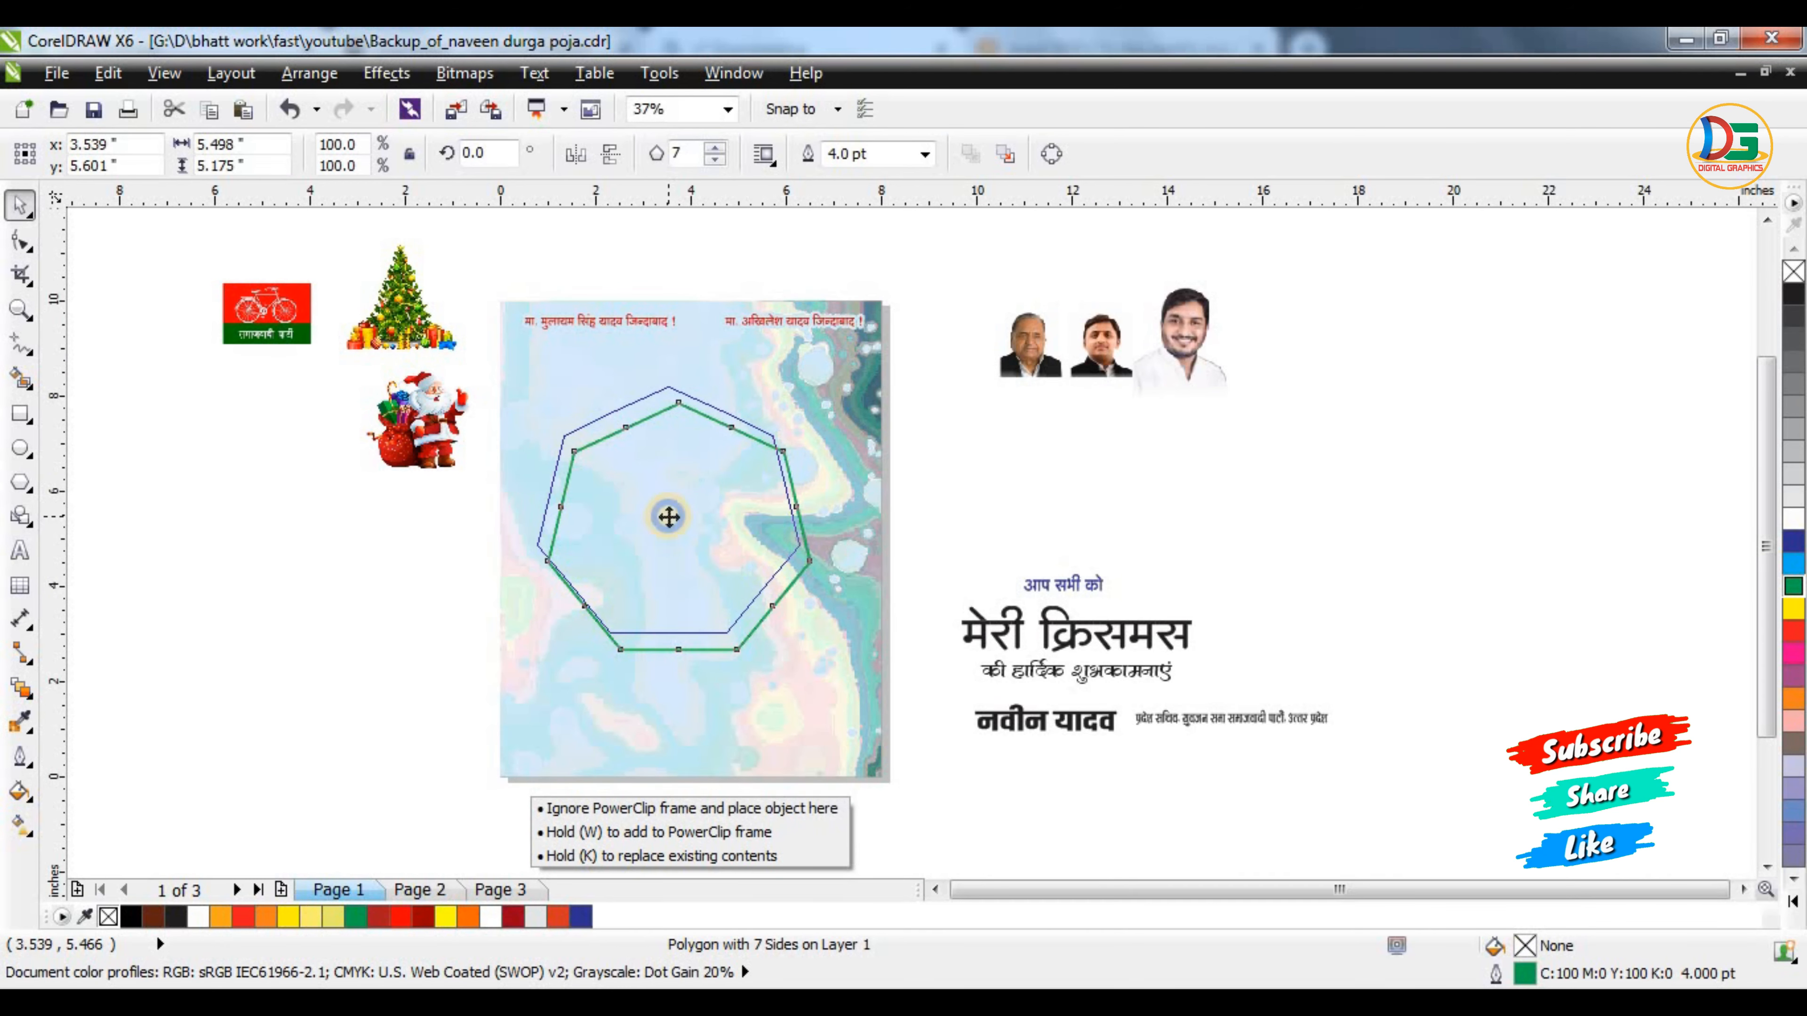
pyautogui.rightClick(669, 518)
pyautogui.click(1793, 633)
pyautogui.hotkey('ctrl', 'z')
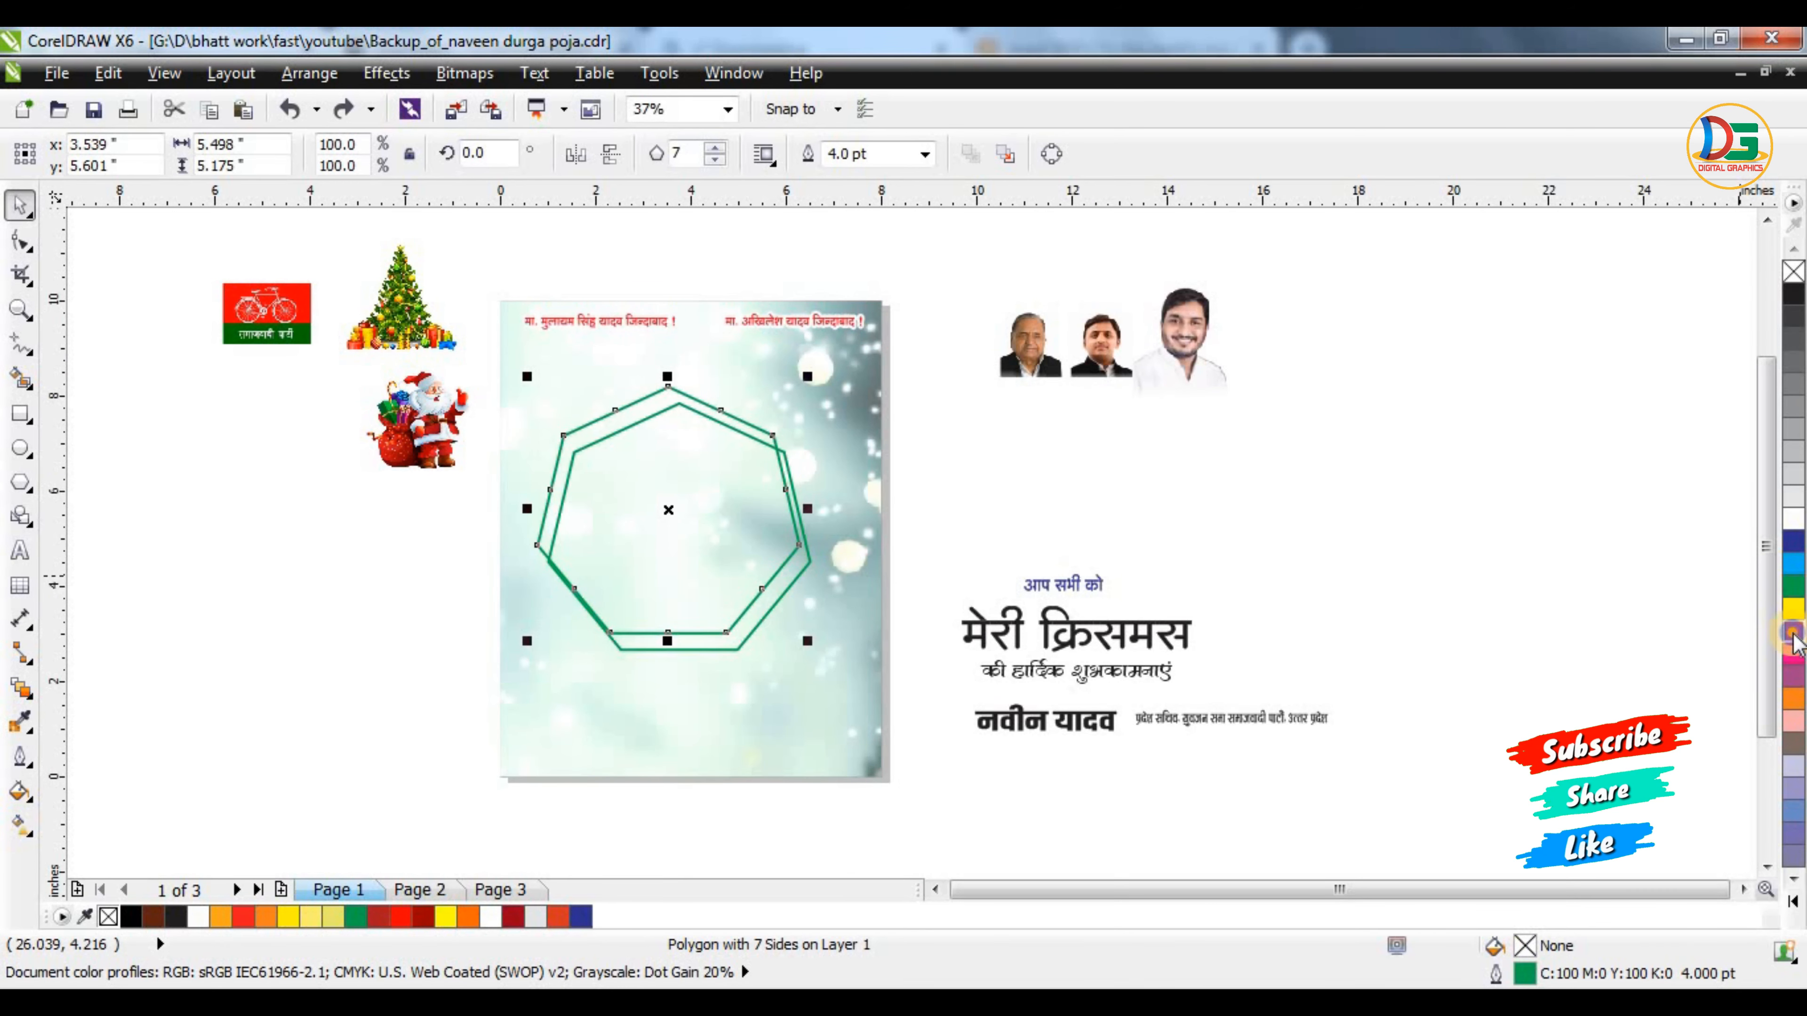
pyautogui.rightClick(1794, 634)
pyautogui.scroll(2, 712, 526)
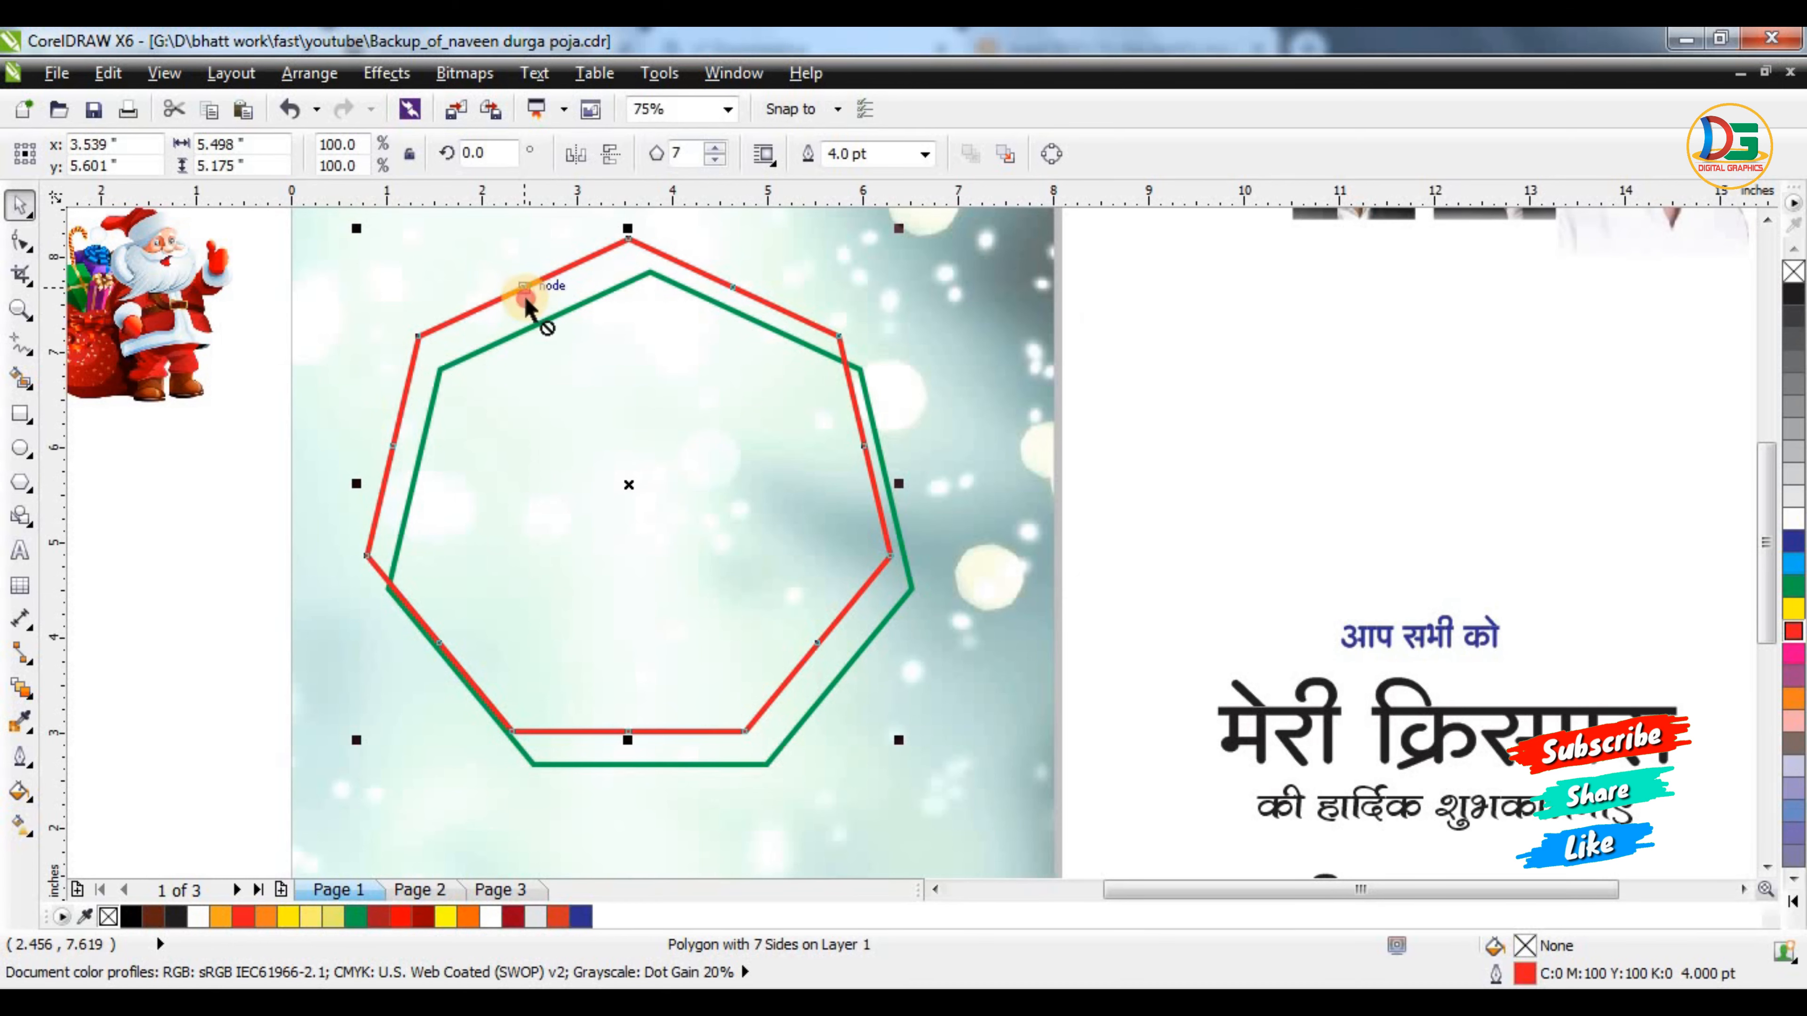
pyautogui.moveTo(527, 304); pyautogui.dragTo(525, 313)
pyautogui.scroll(-2, 526, 313)
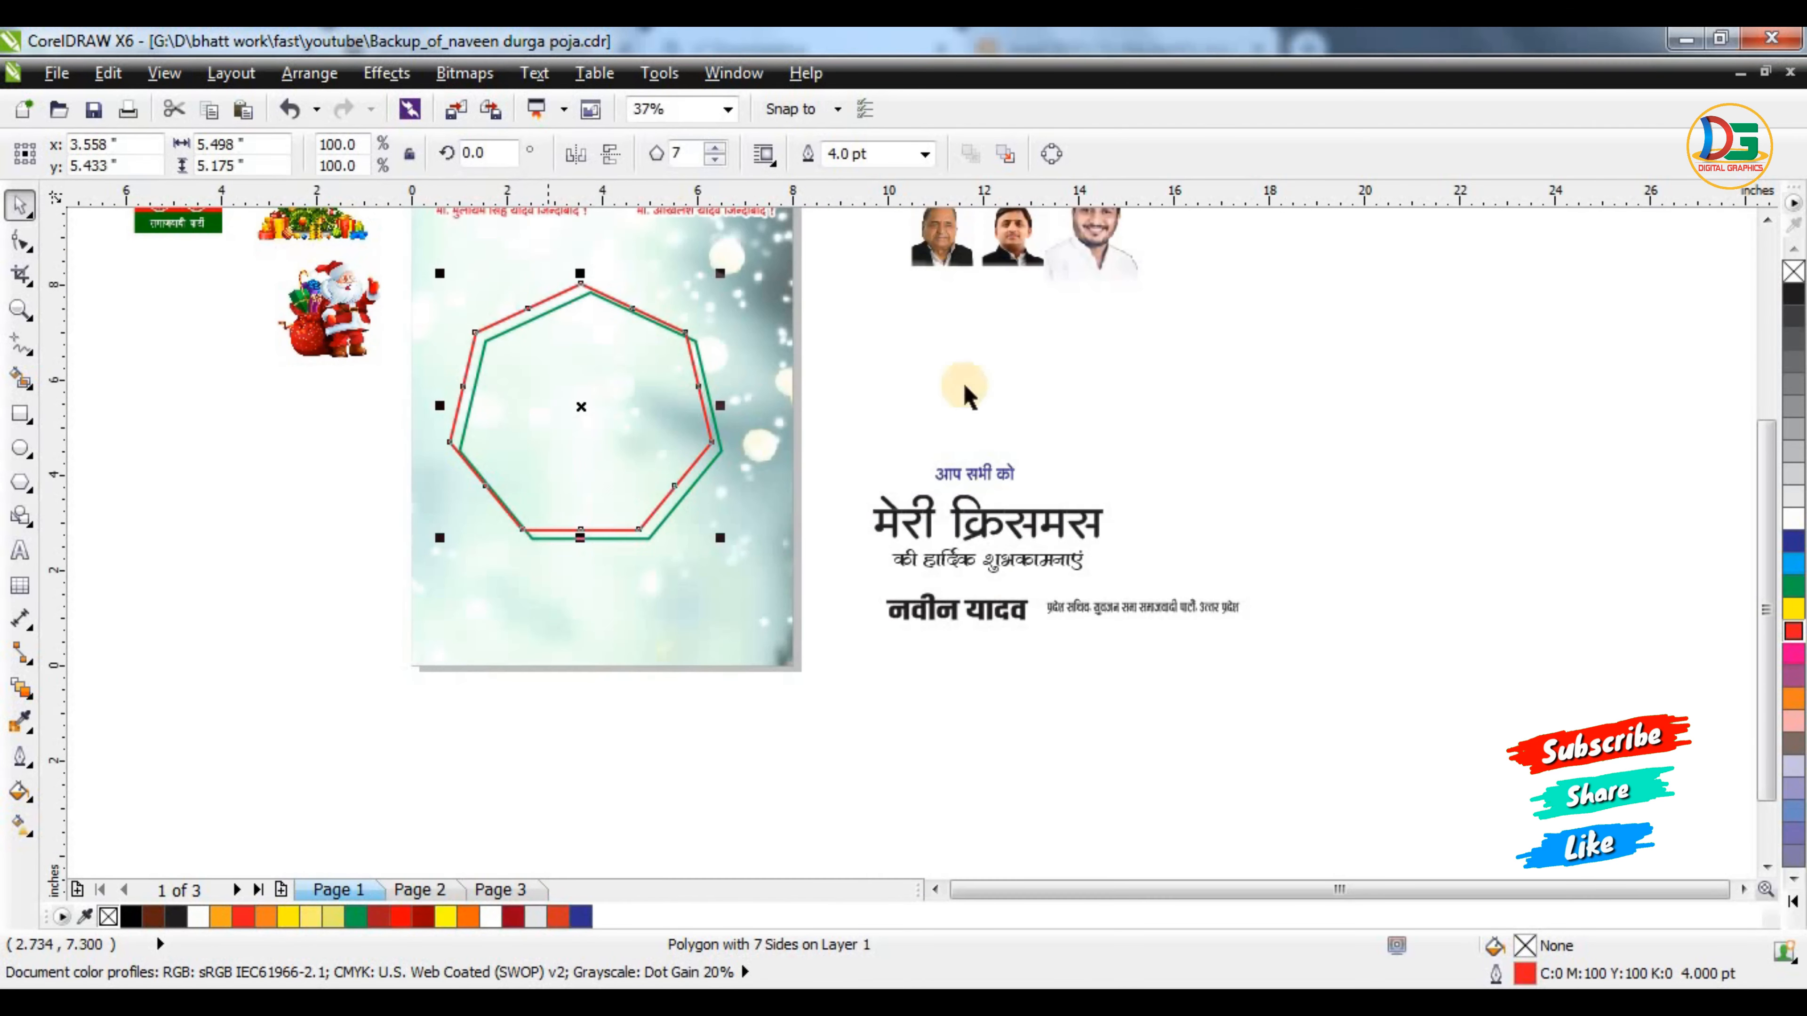
# Move the Santa Claus image directly beneath the party flag beside the page
pyautogui.click(966, 395)
pyautogui.scroll(-1, 493, 437)
pyautogui.moveTo(434, 368); pyautogui.dragTo(803, 409)
pyautogui.click(803, 409)
pyautogui.scroll(1, 500, 392)
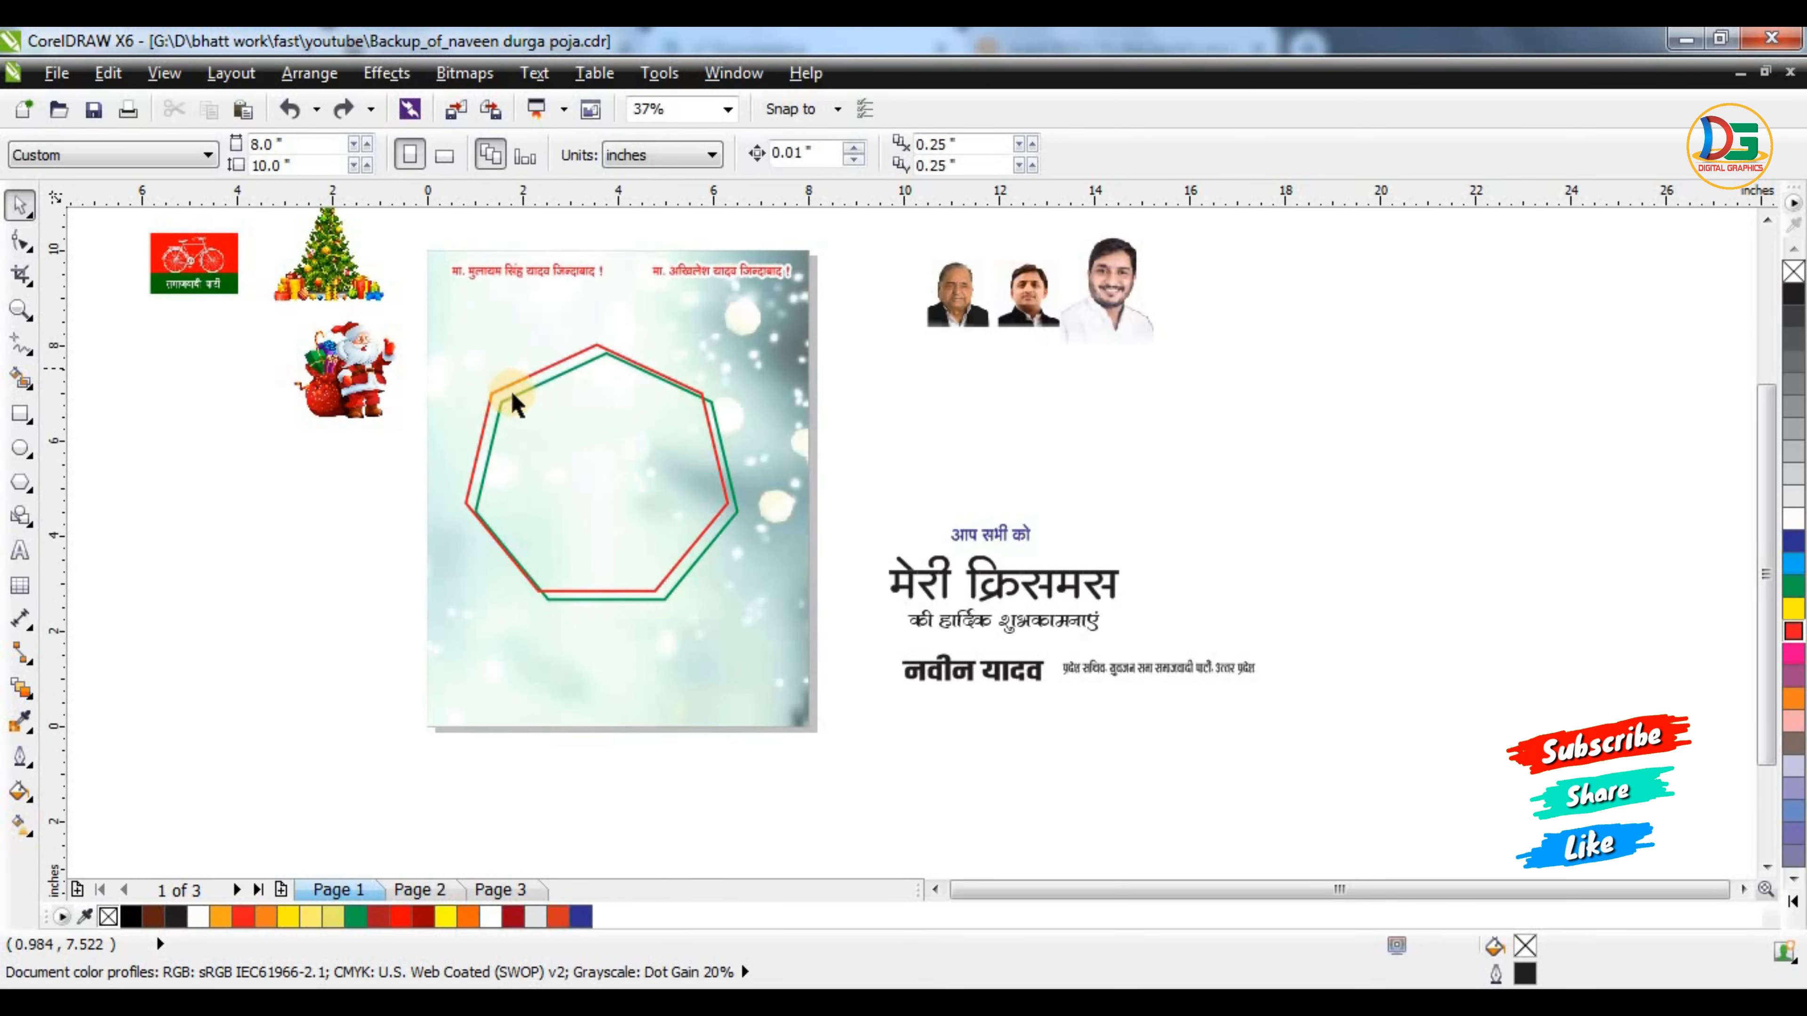
pyautogui.moveTo(226, 343); pyautogui.dragTo(202, 321)
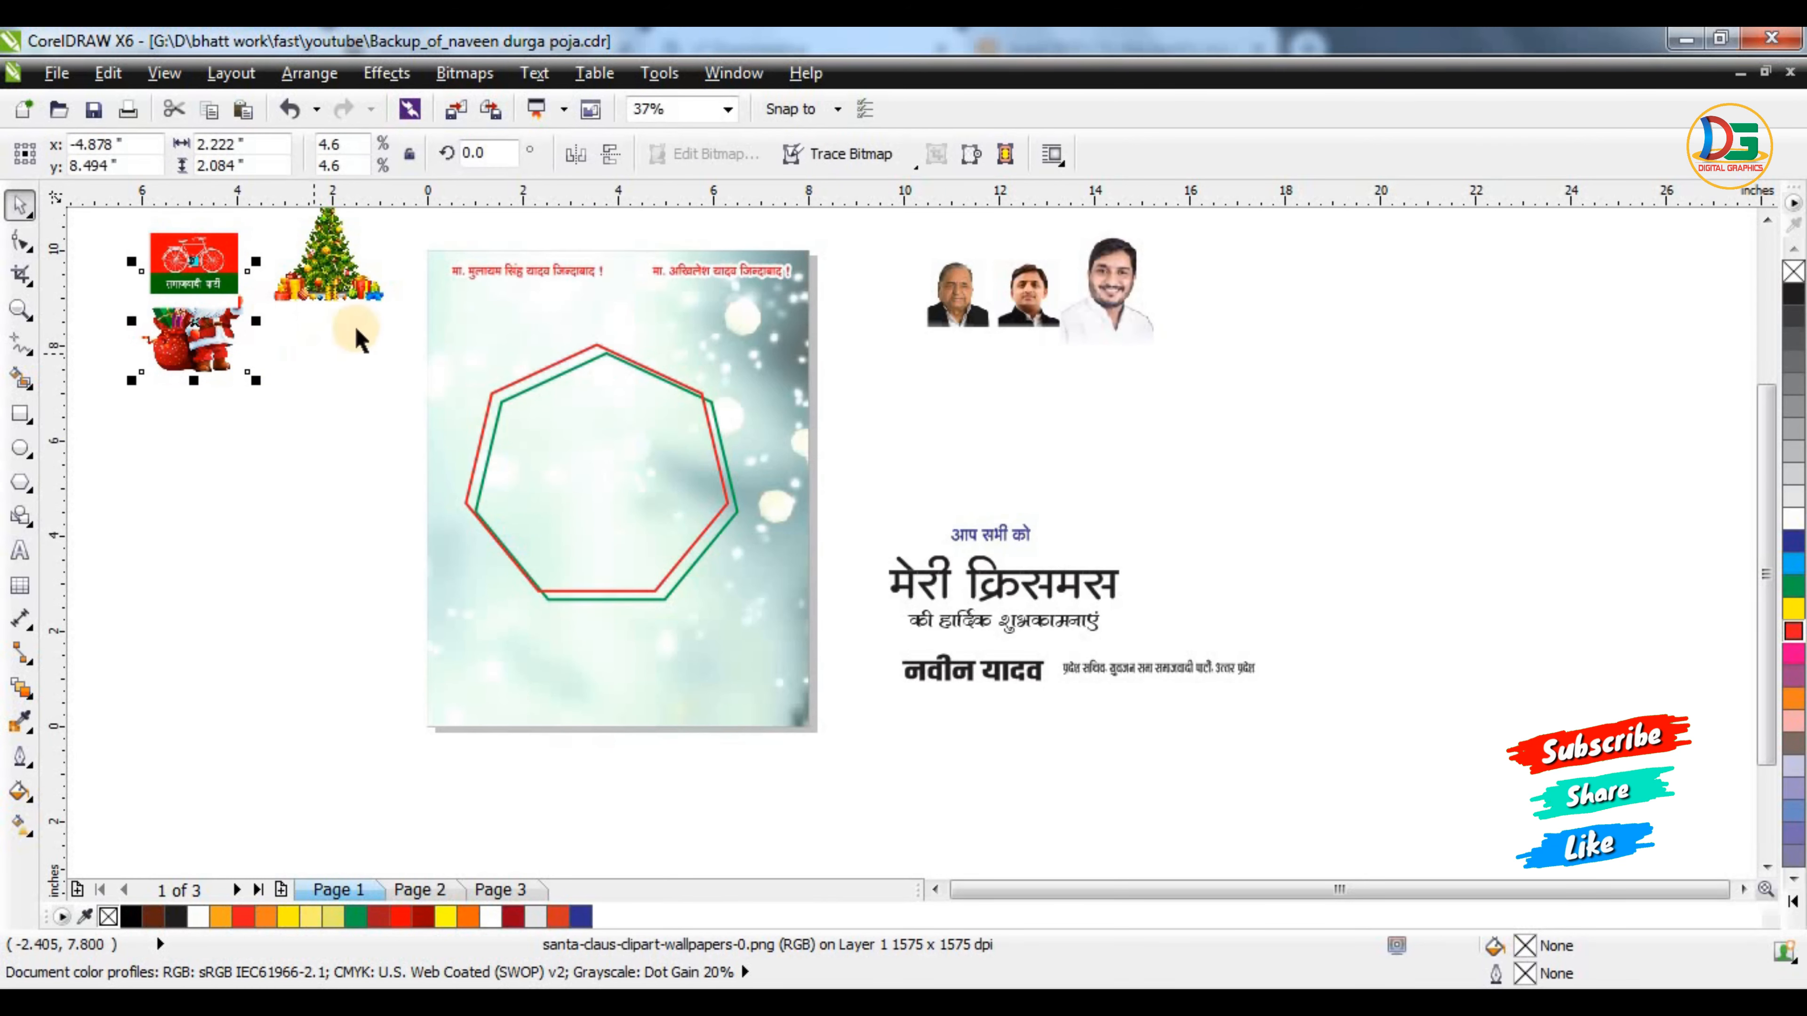
# Move the red and green polygons together slightly up toward the page's left edge
pyautogui.moveTo(356, 328); pyautogui.dragTo(785, 658)
pyautogui.moveTo(682, 527); pyautogui.dragTo(633, 484)
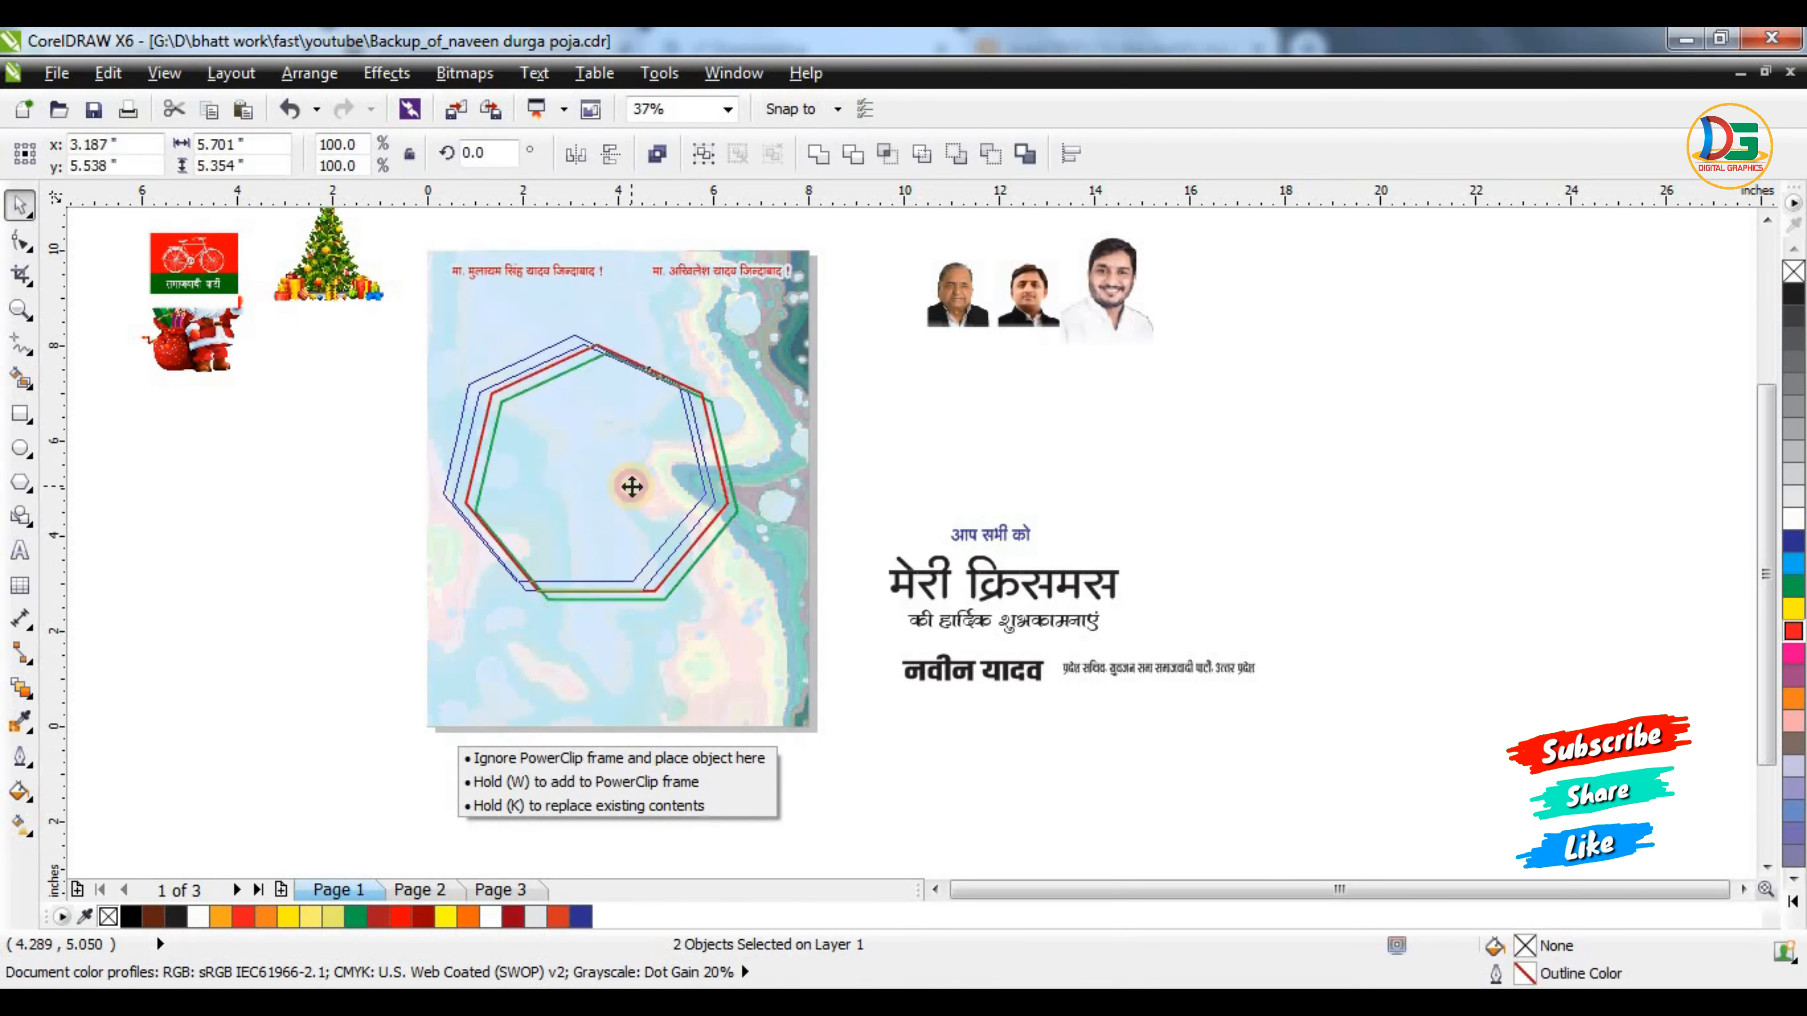
pyautogui.click(865, 505)
pyautogui.scroll(-1, 865, 505)
pyautogui.scroll(1, 868, 427)
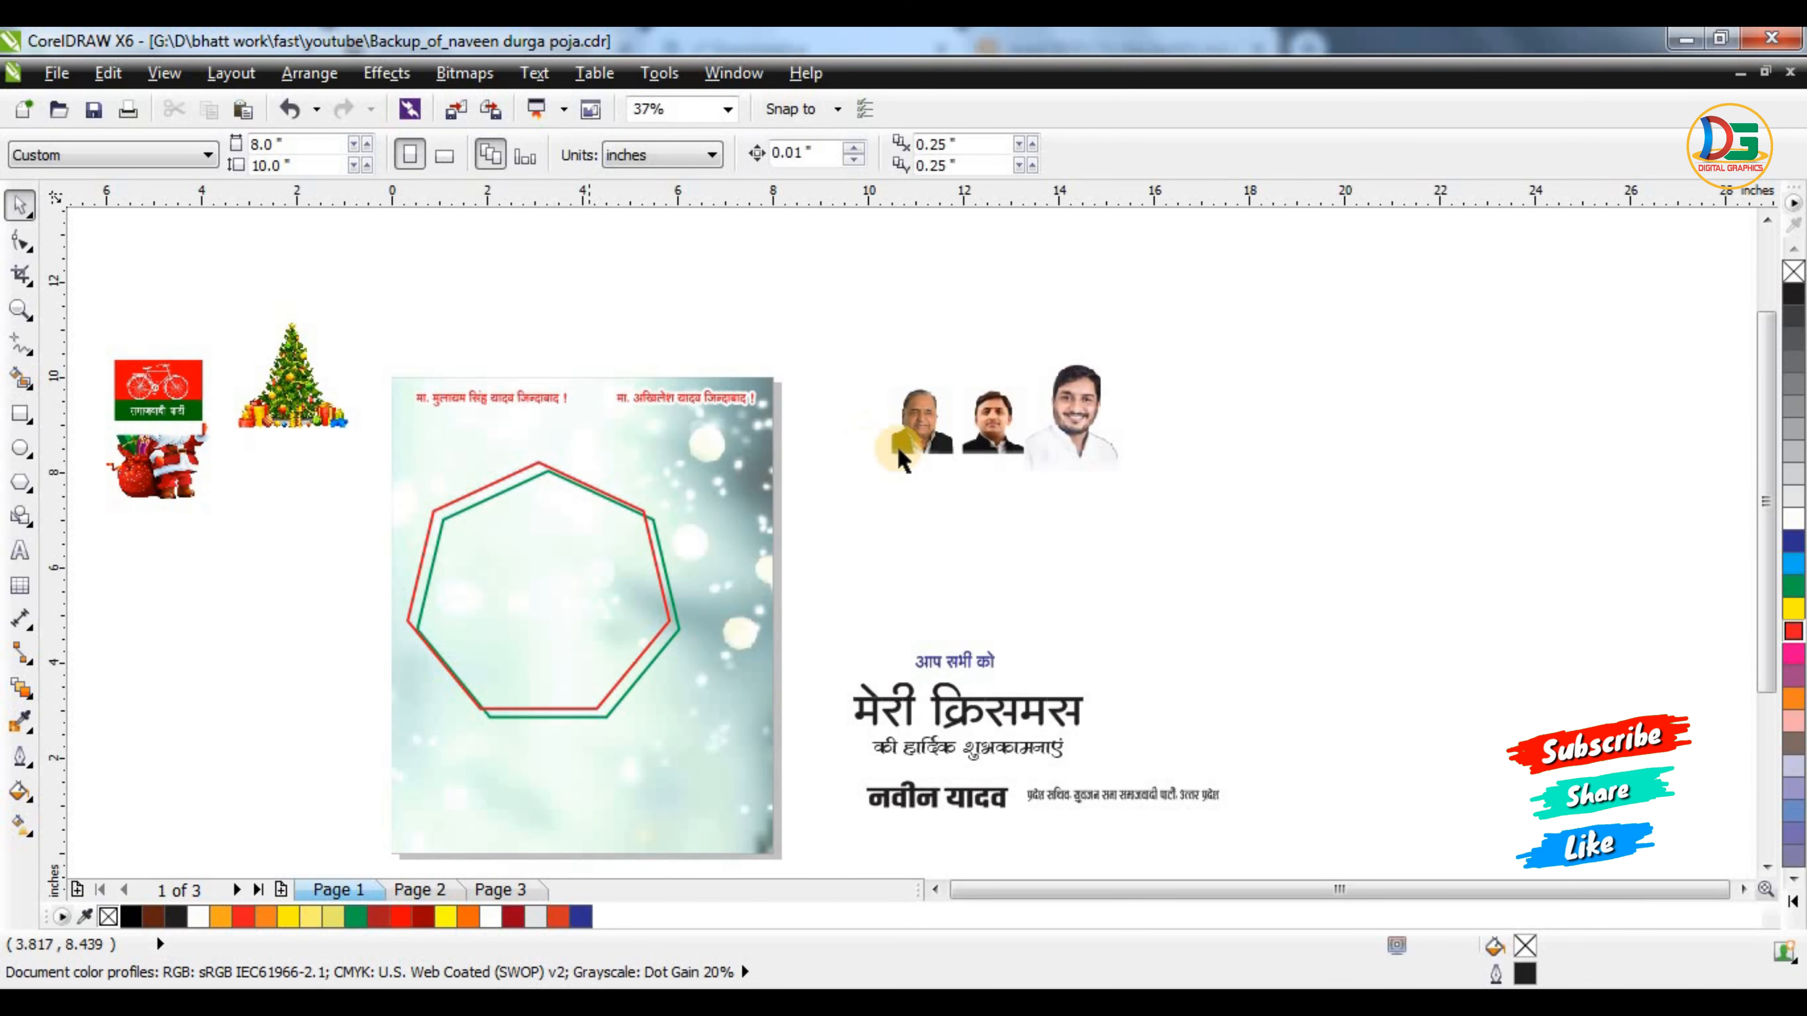
# Move the two framed leader photos together onto the page, below the right-hand slogan
pyautogui.moveTo(923, 427); pyautogui.dragTo(845, 448)
pyautogui.hotkey('ctrl', 'z')
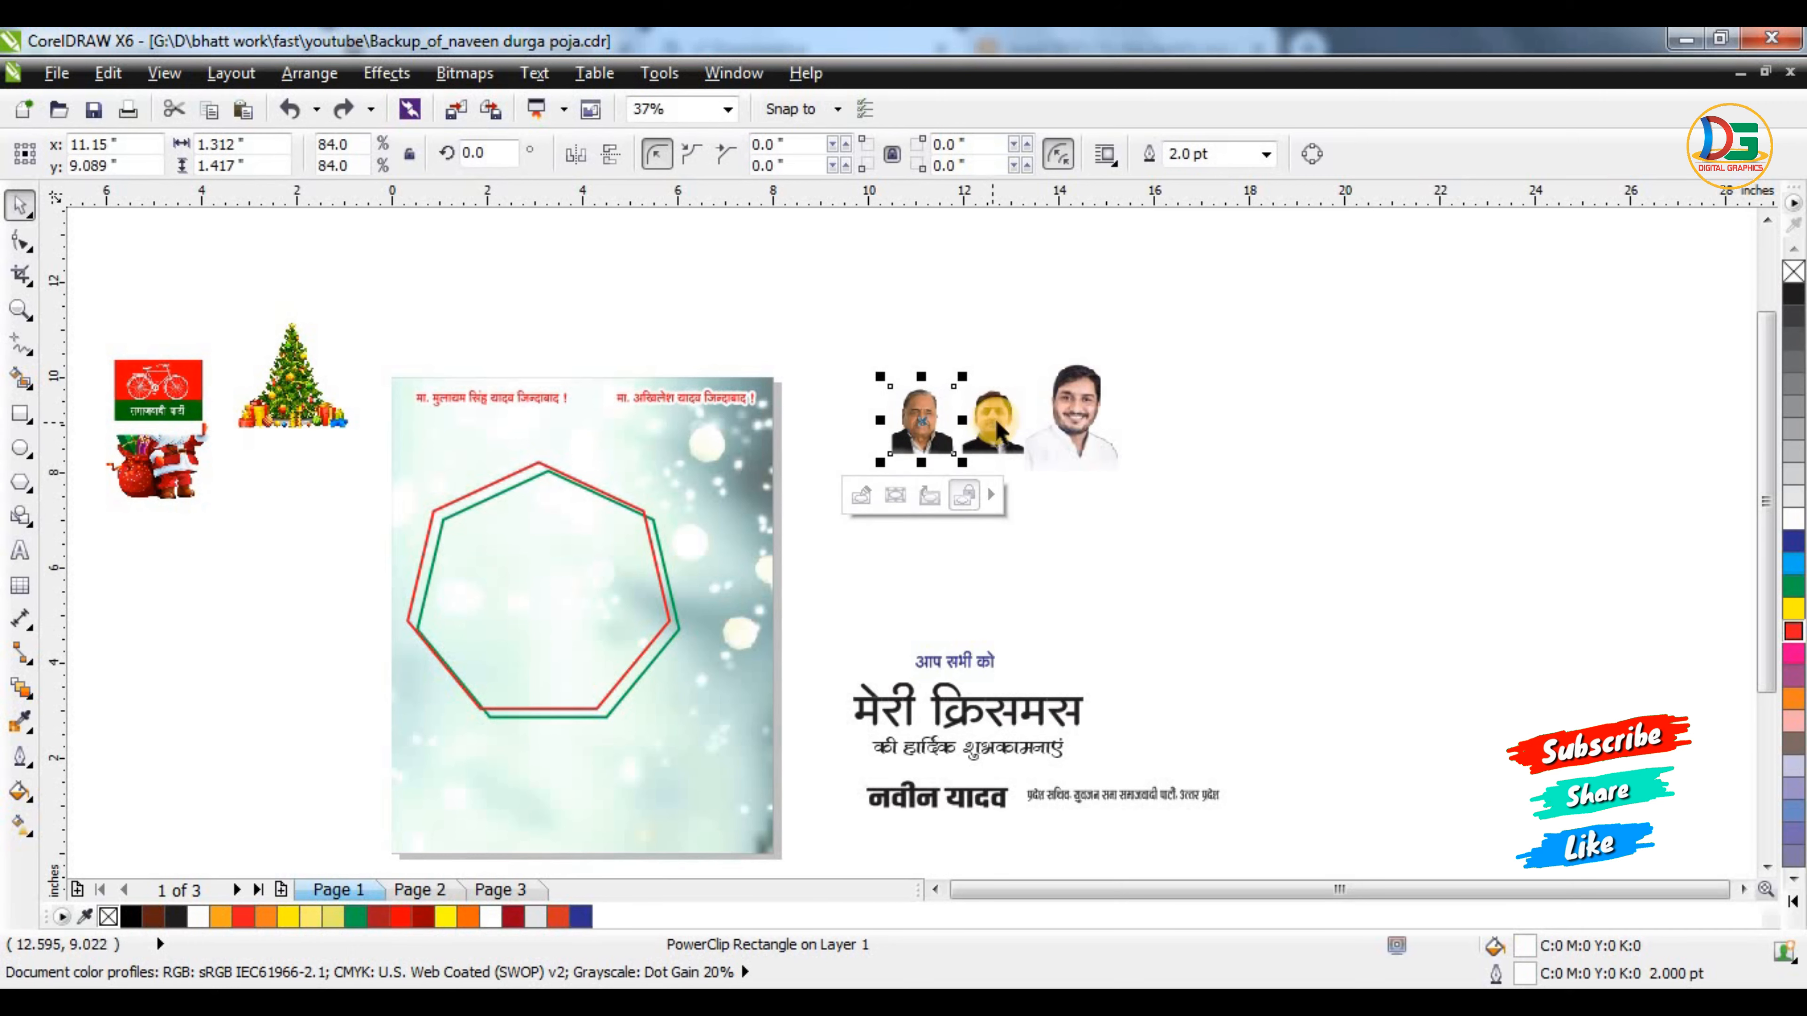
pyautogui.keyDown('shift'); pyautogui.click(993, 425); pyautogui.keyUp('shift')
pyautogui.moveTo(993, 425); pyautogui.dragTo(607, 510)
pyautogui.scroll(1, 789, 478)
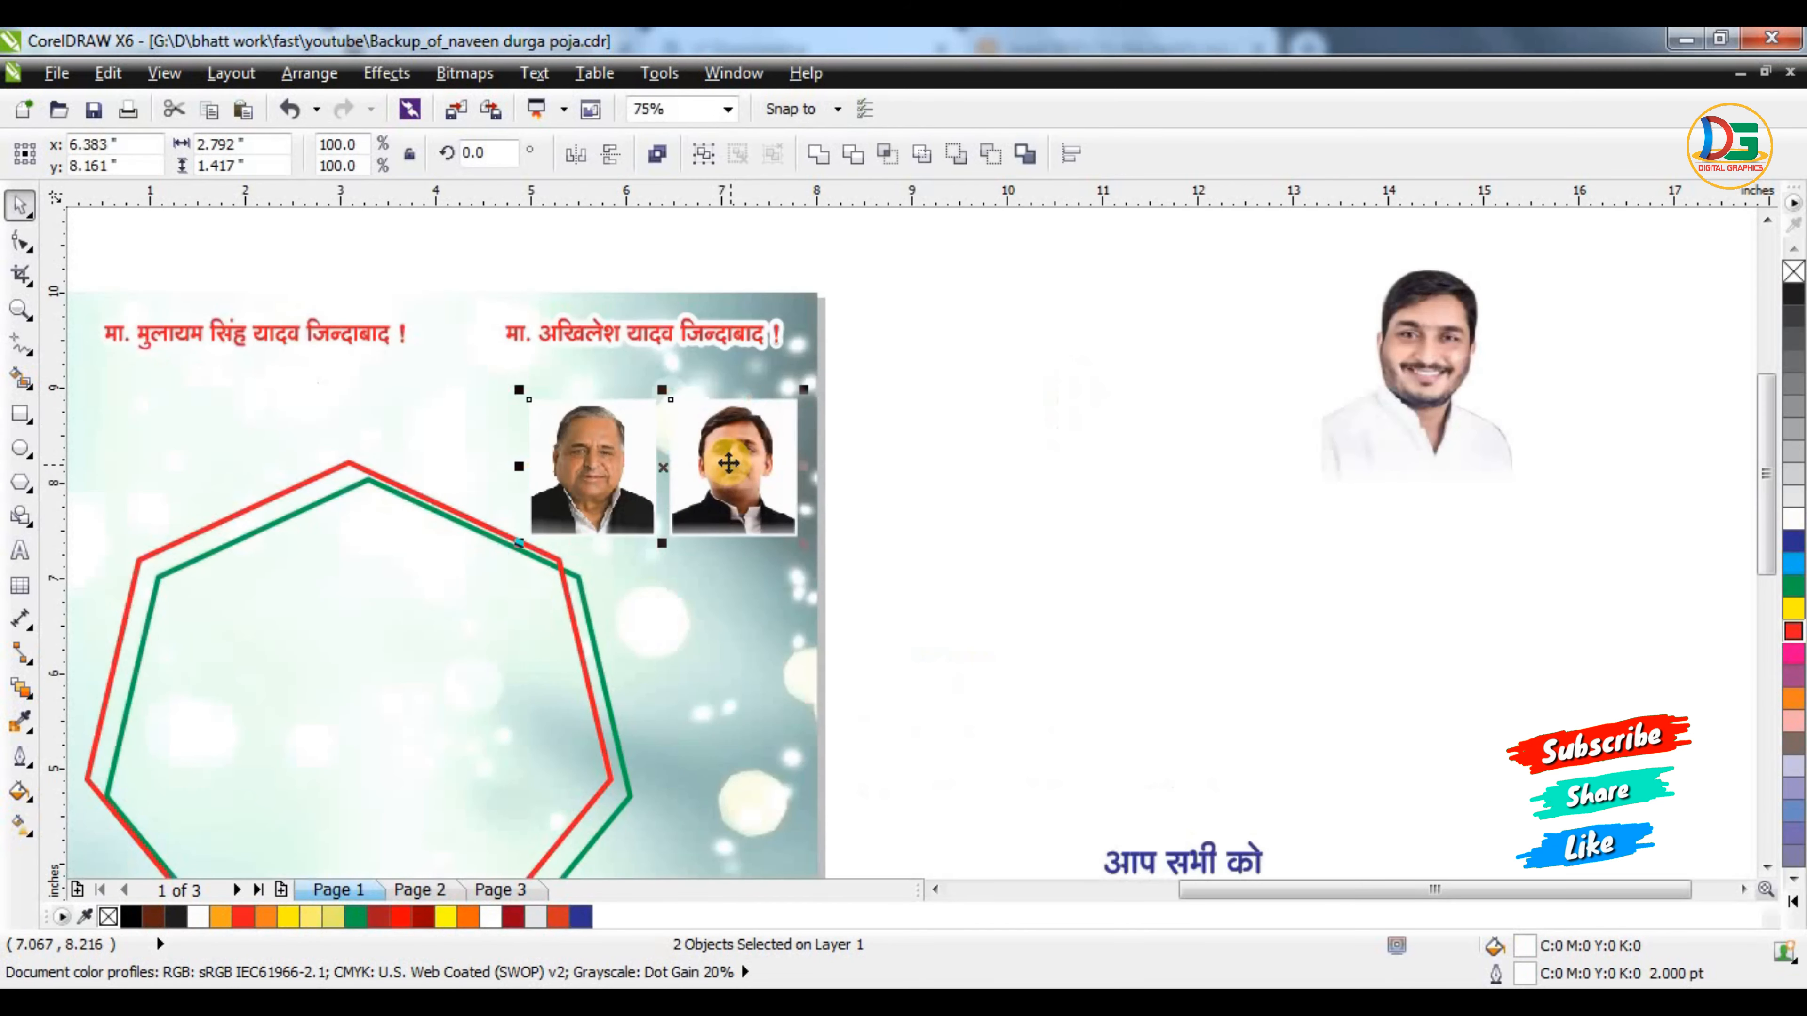
pyautogui.click(851, 492)
# Open the page background's PowerClip contents for editing
pyautogui.click(738, 641)
pyautogui.scroll(-1, 738, 641)
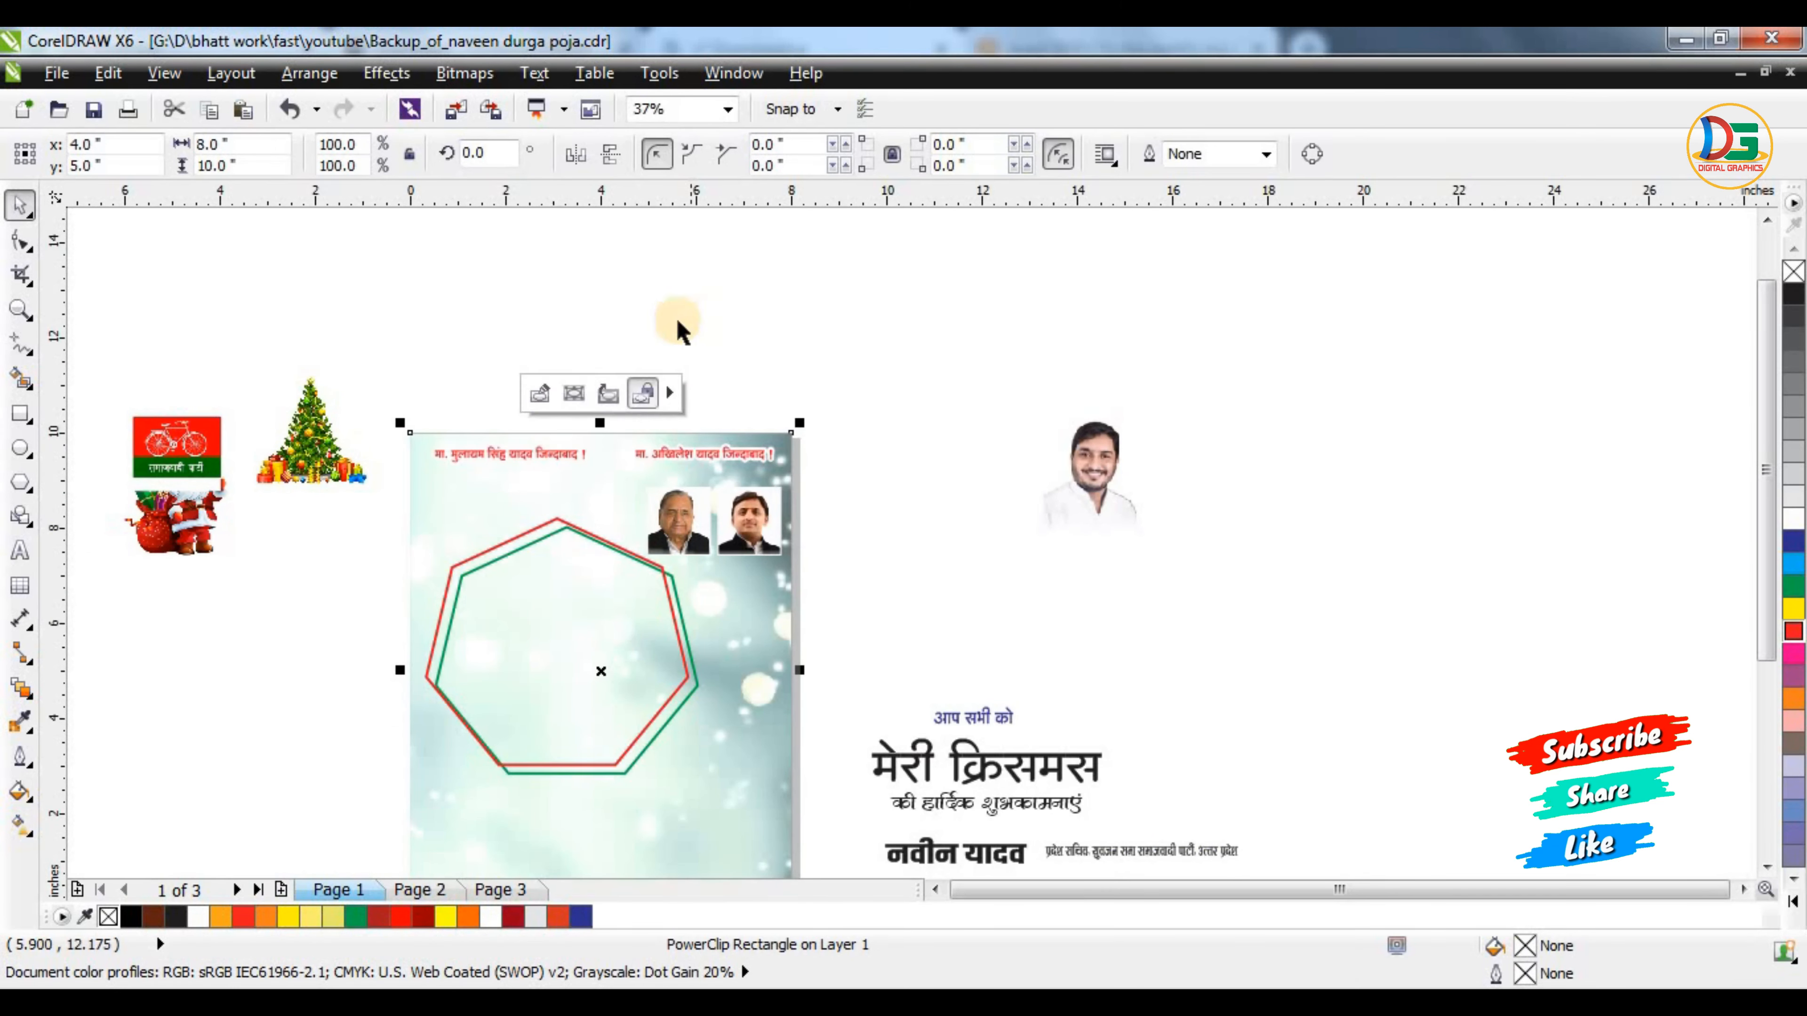
pyautogui.click(573, 393)
pyautogui.scroll(-1, 606, 361)
pyautogui.scroll(1, 638, 519)
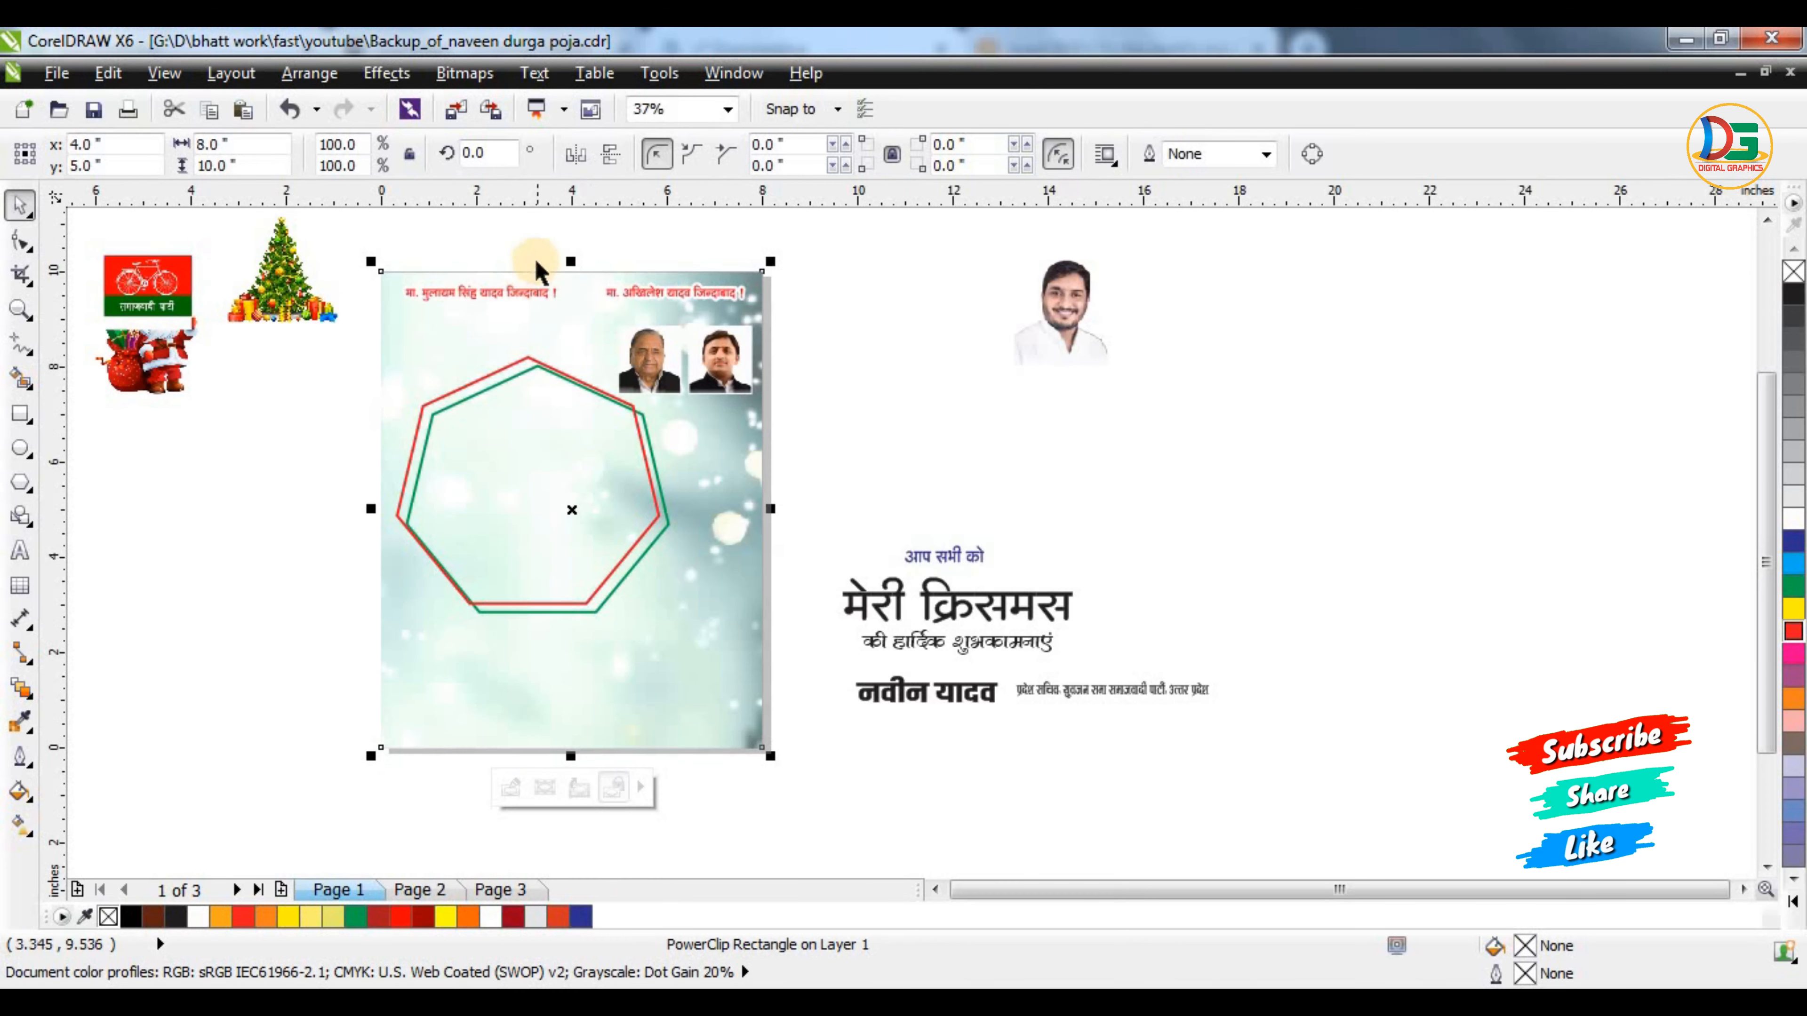
pyautogui.click(513, 789)
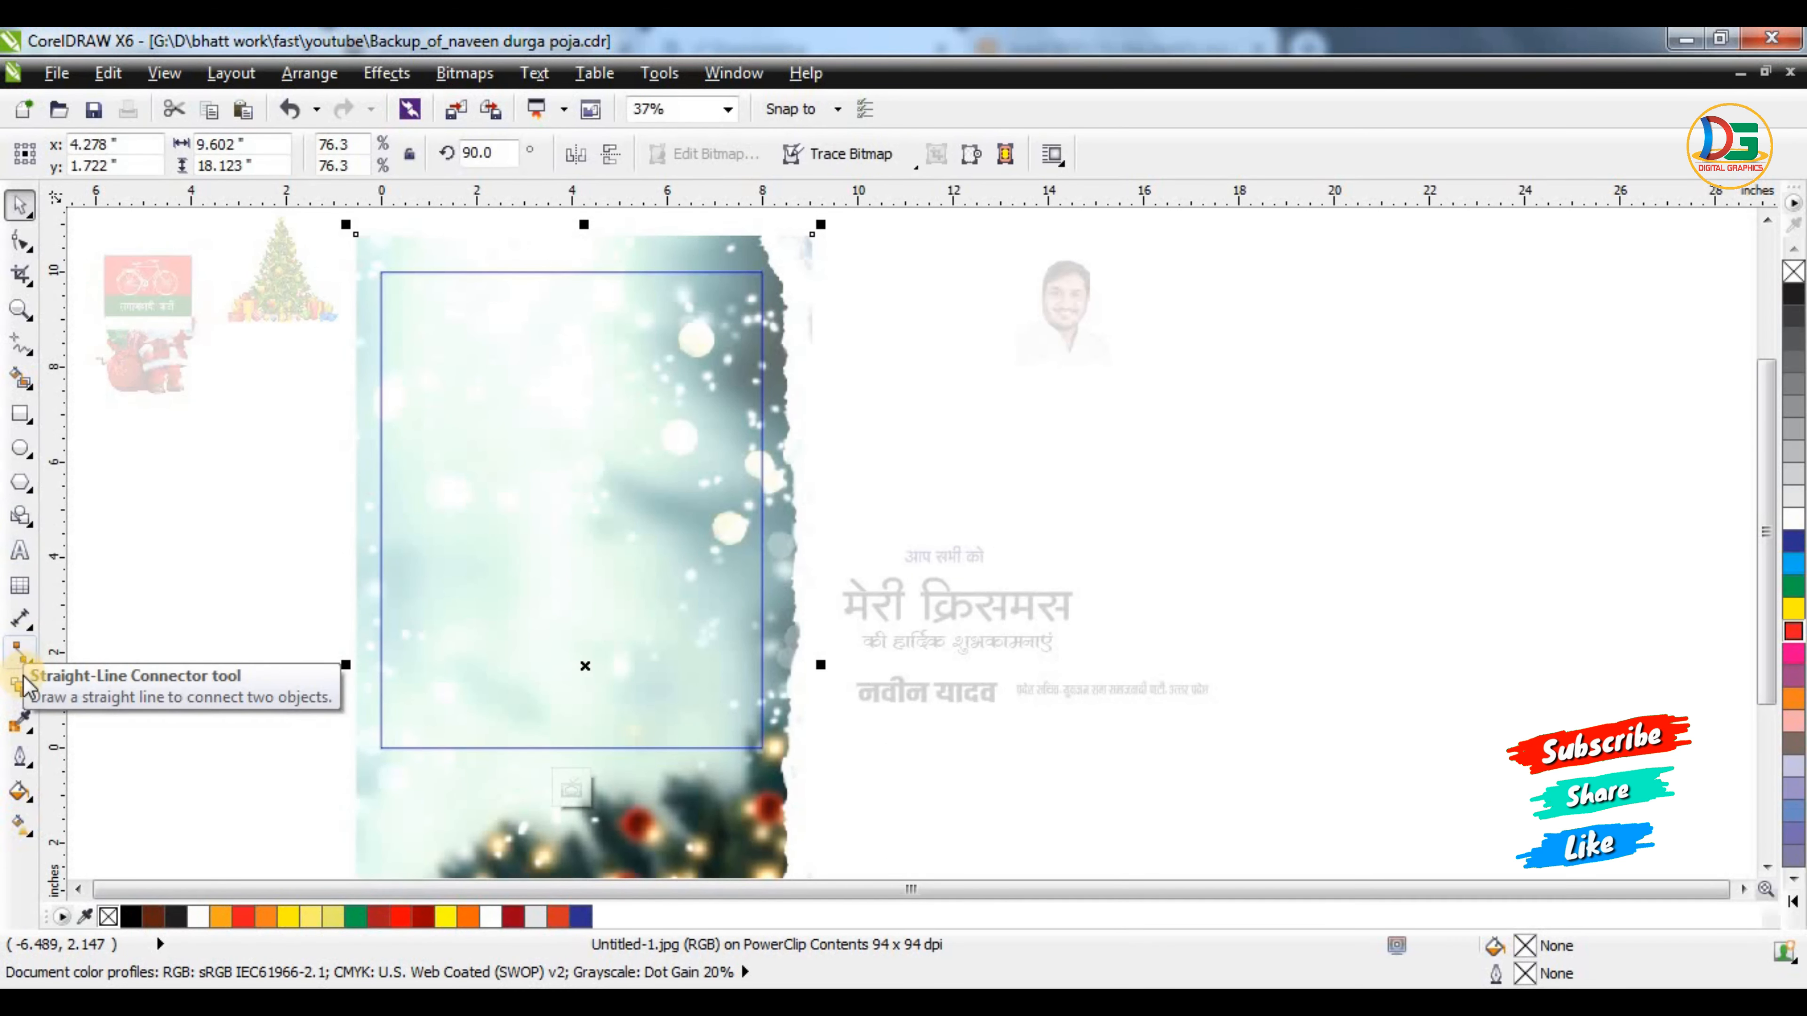
# Apply a linear transparency to the background image, running vertically from its top down to its lower part
pyautogui.click(33, 700)
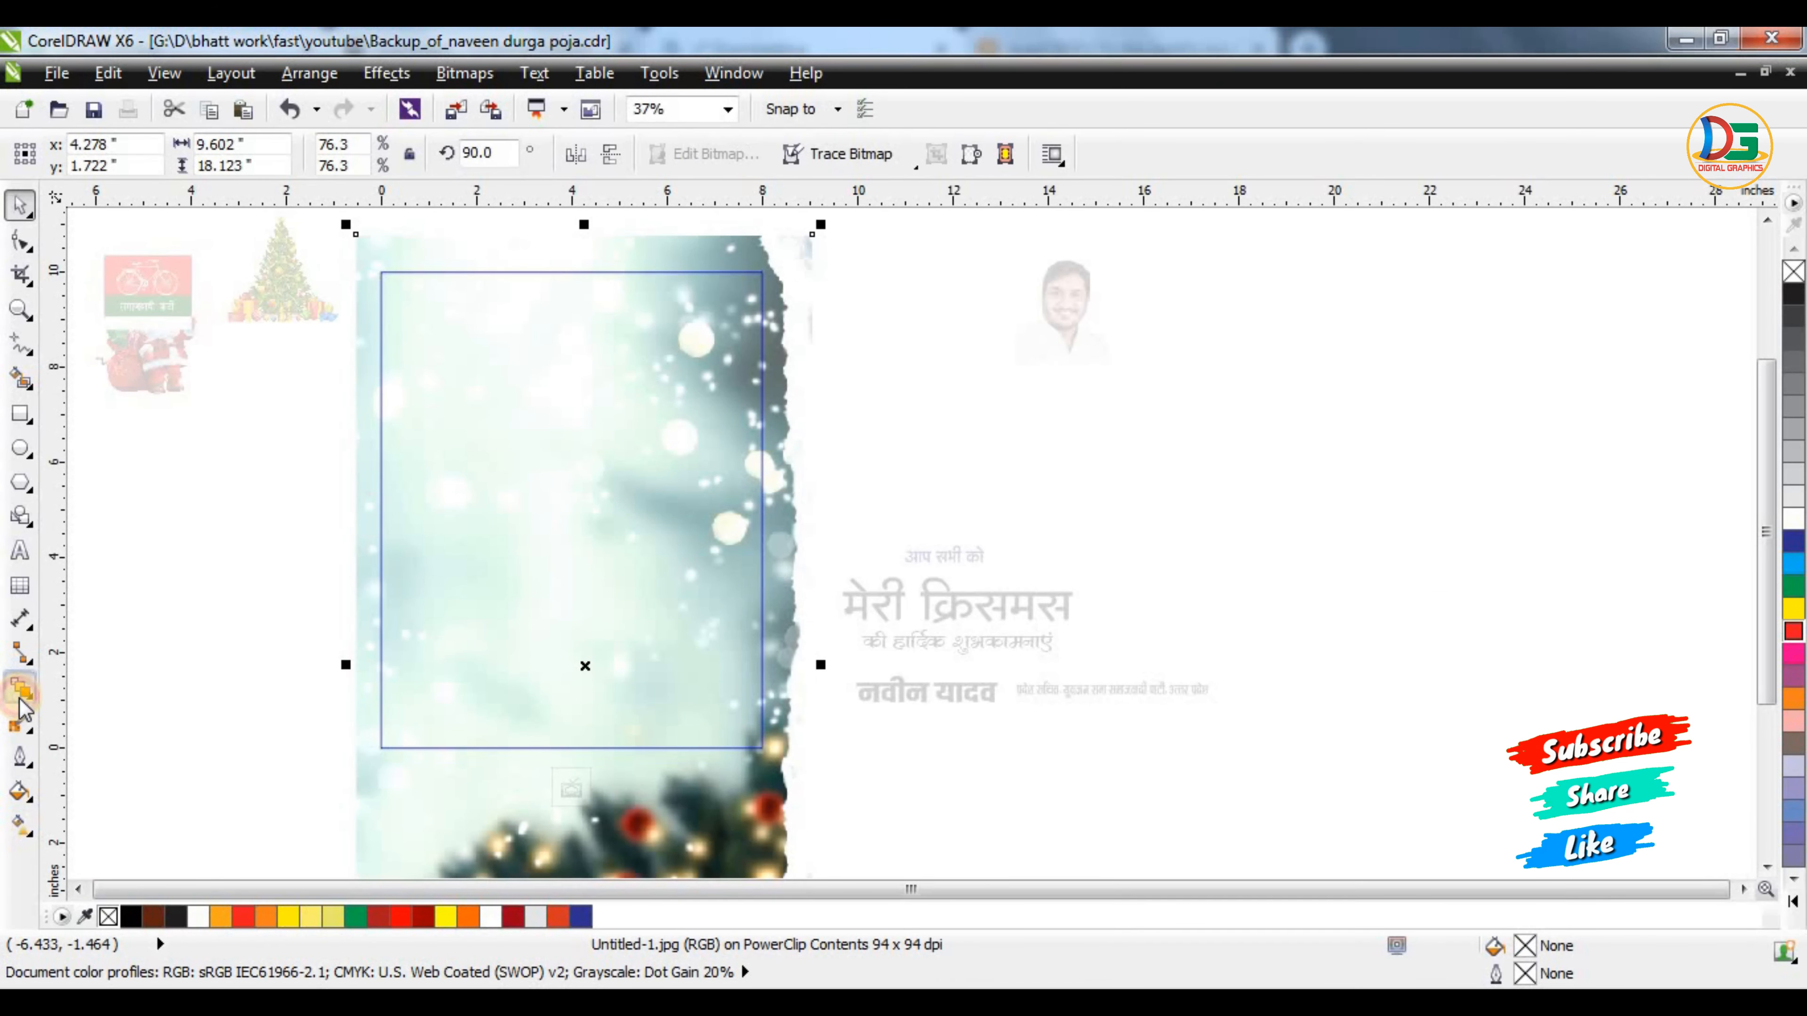
pyautogui.click(25, 708)
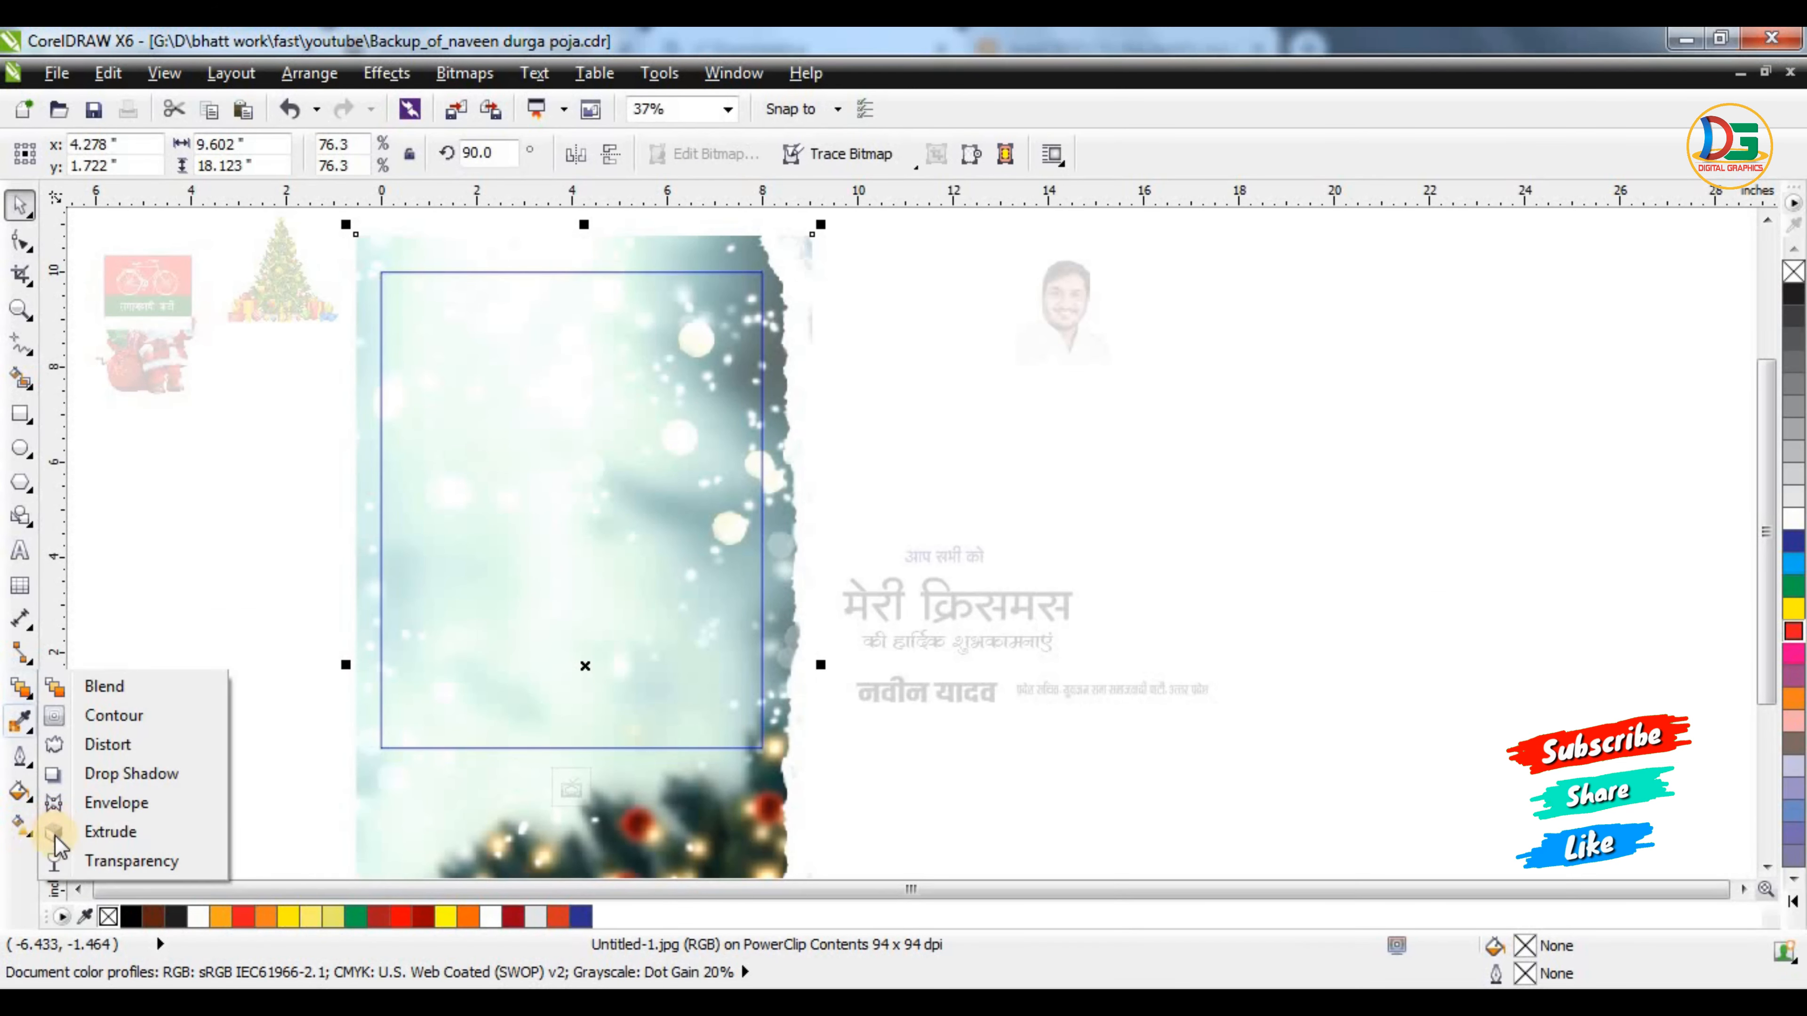
pyautogui.click(120, 861)
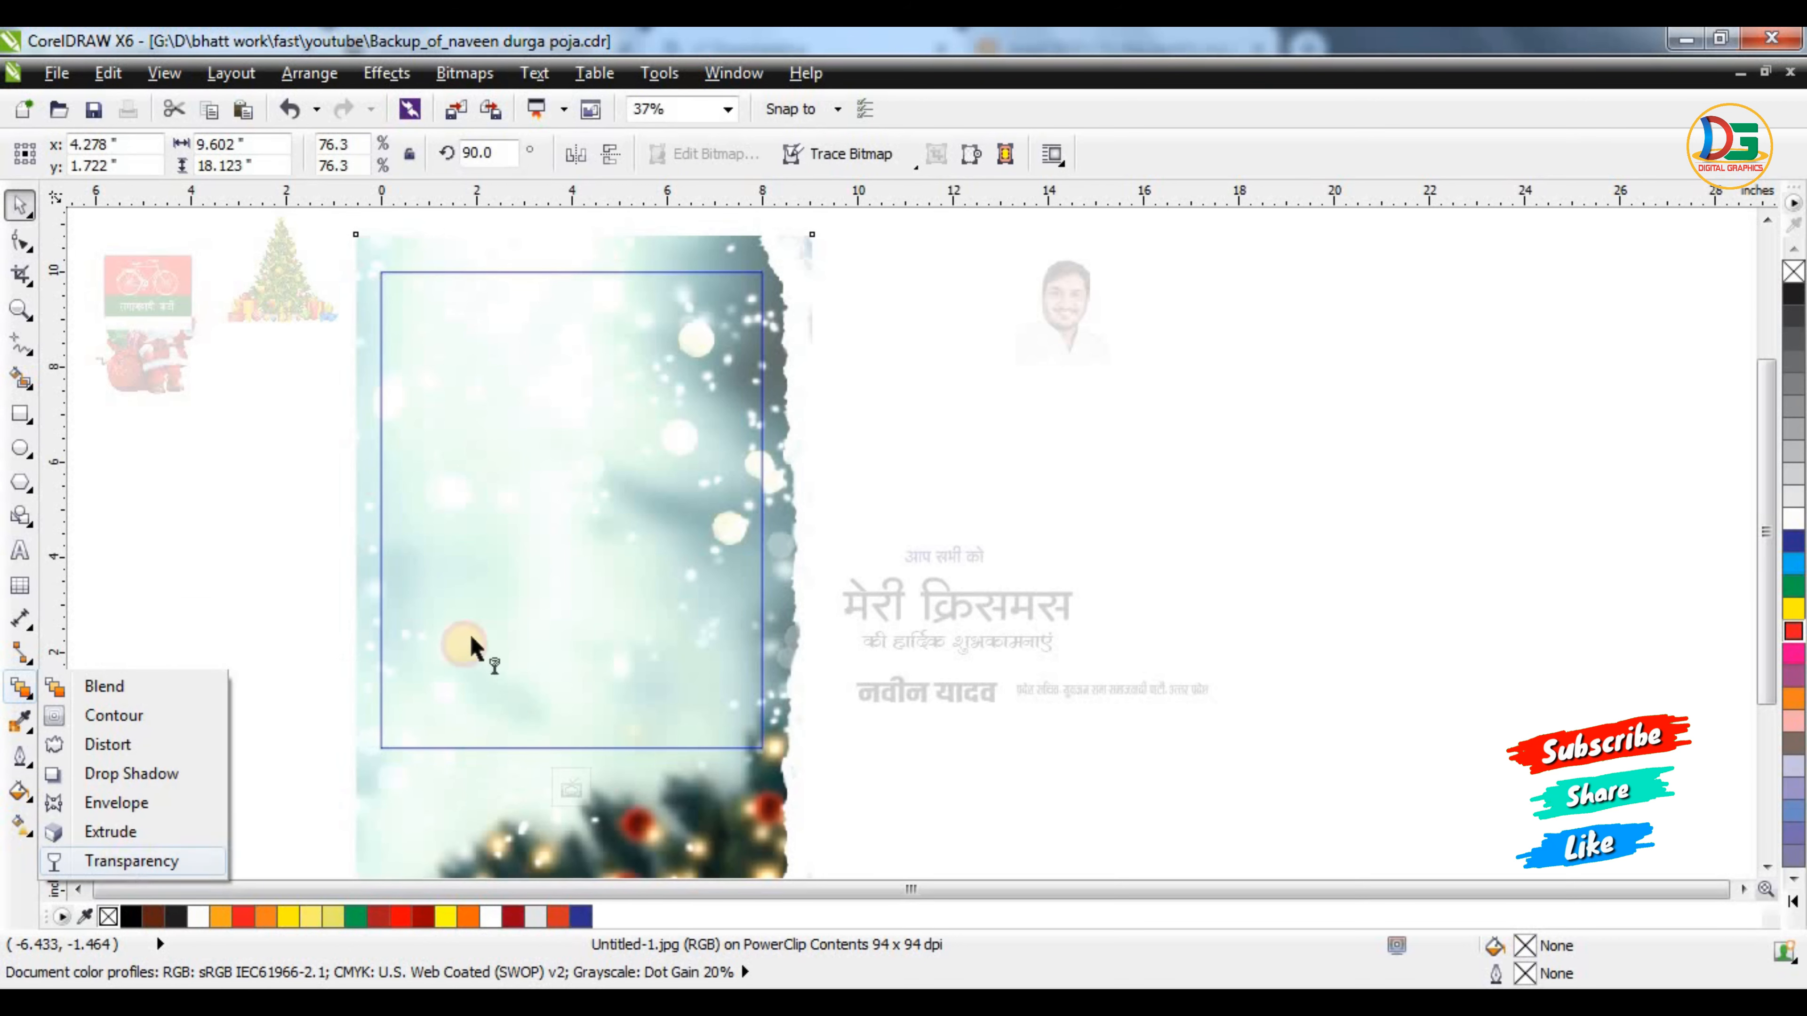
pyautogui.scroll(-1, 590, 358)
pyautogui.moveTo(572, 331); pyautogui.dragTo(577, 732)
pyautogui.scroll(1, 584, 388)
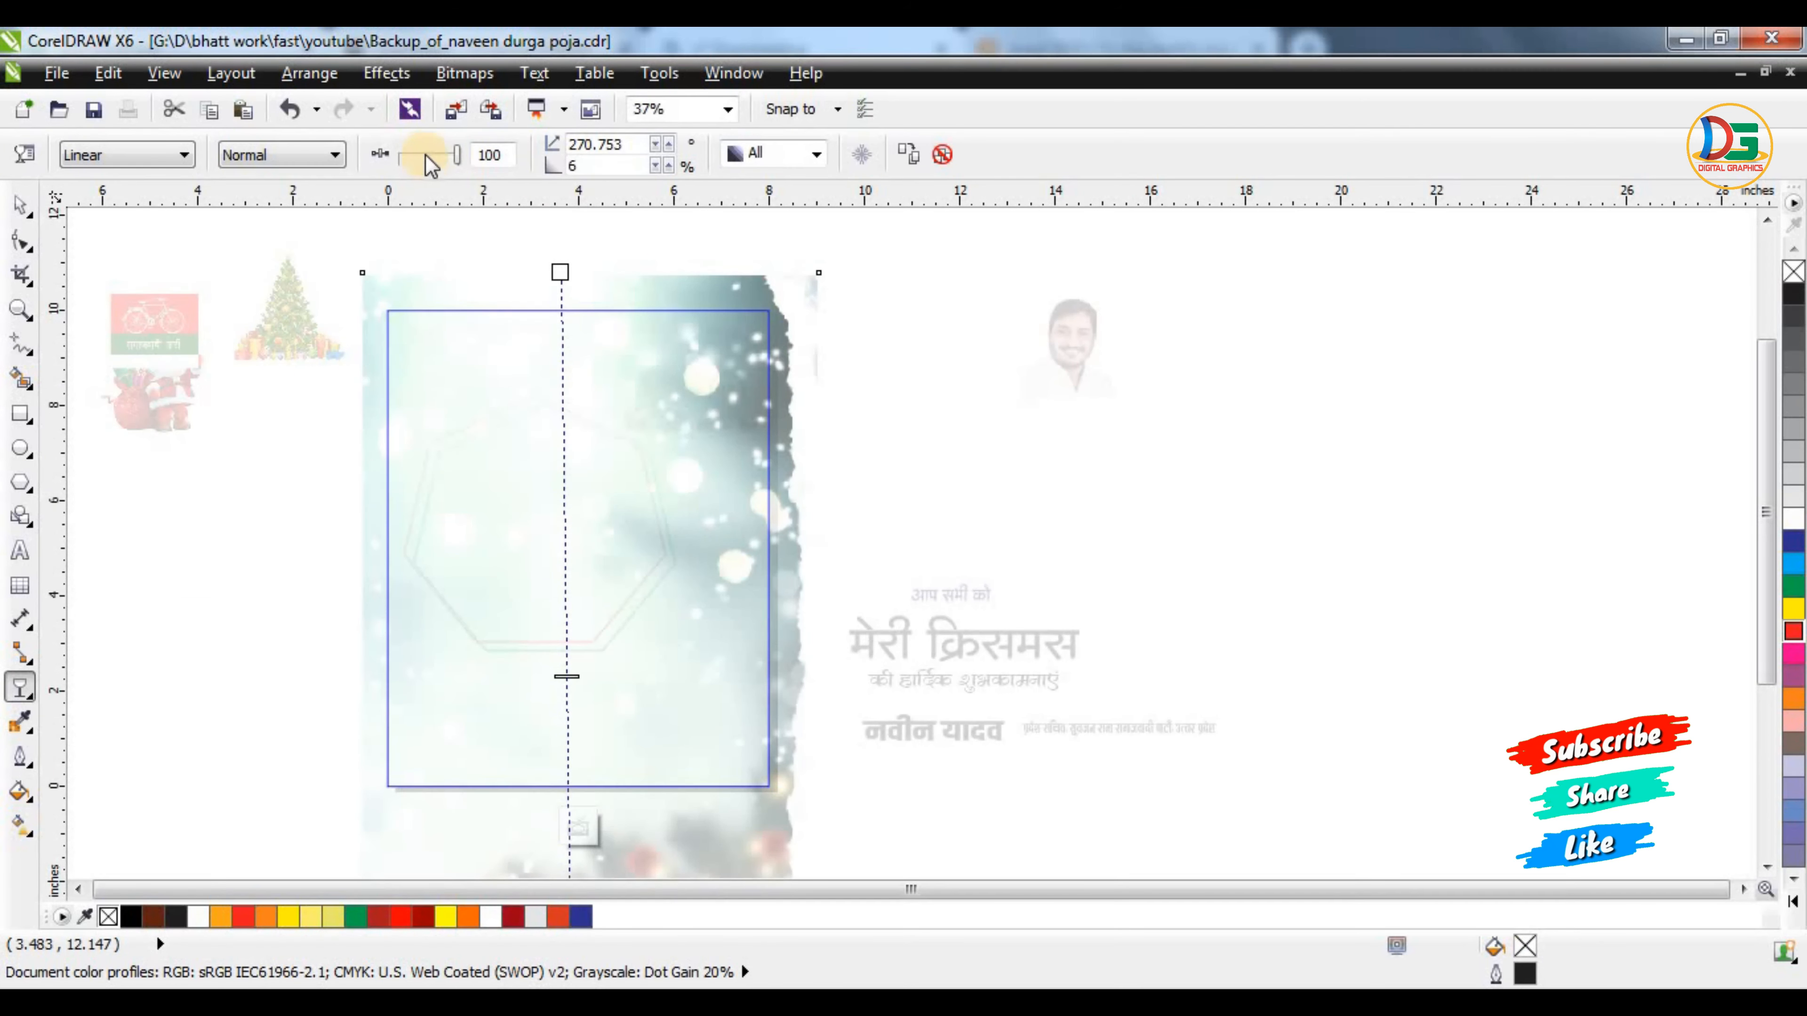
# Set the end transparency to 60, shorten the gradient to just below the page frame, and finish editing the PowerClip
pyautogui.click(439, 152)
pyautogui.moveTo(435, 152); pyautogui.dragTo(431, 154)
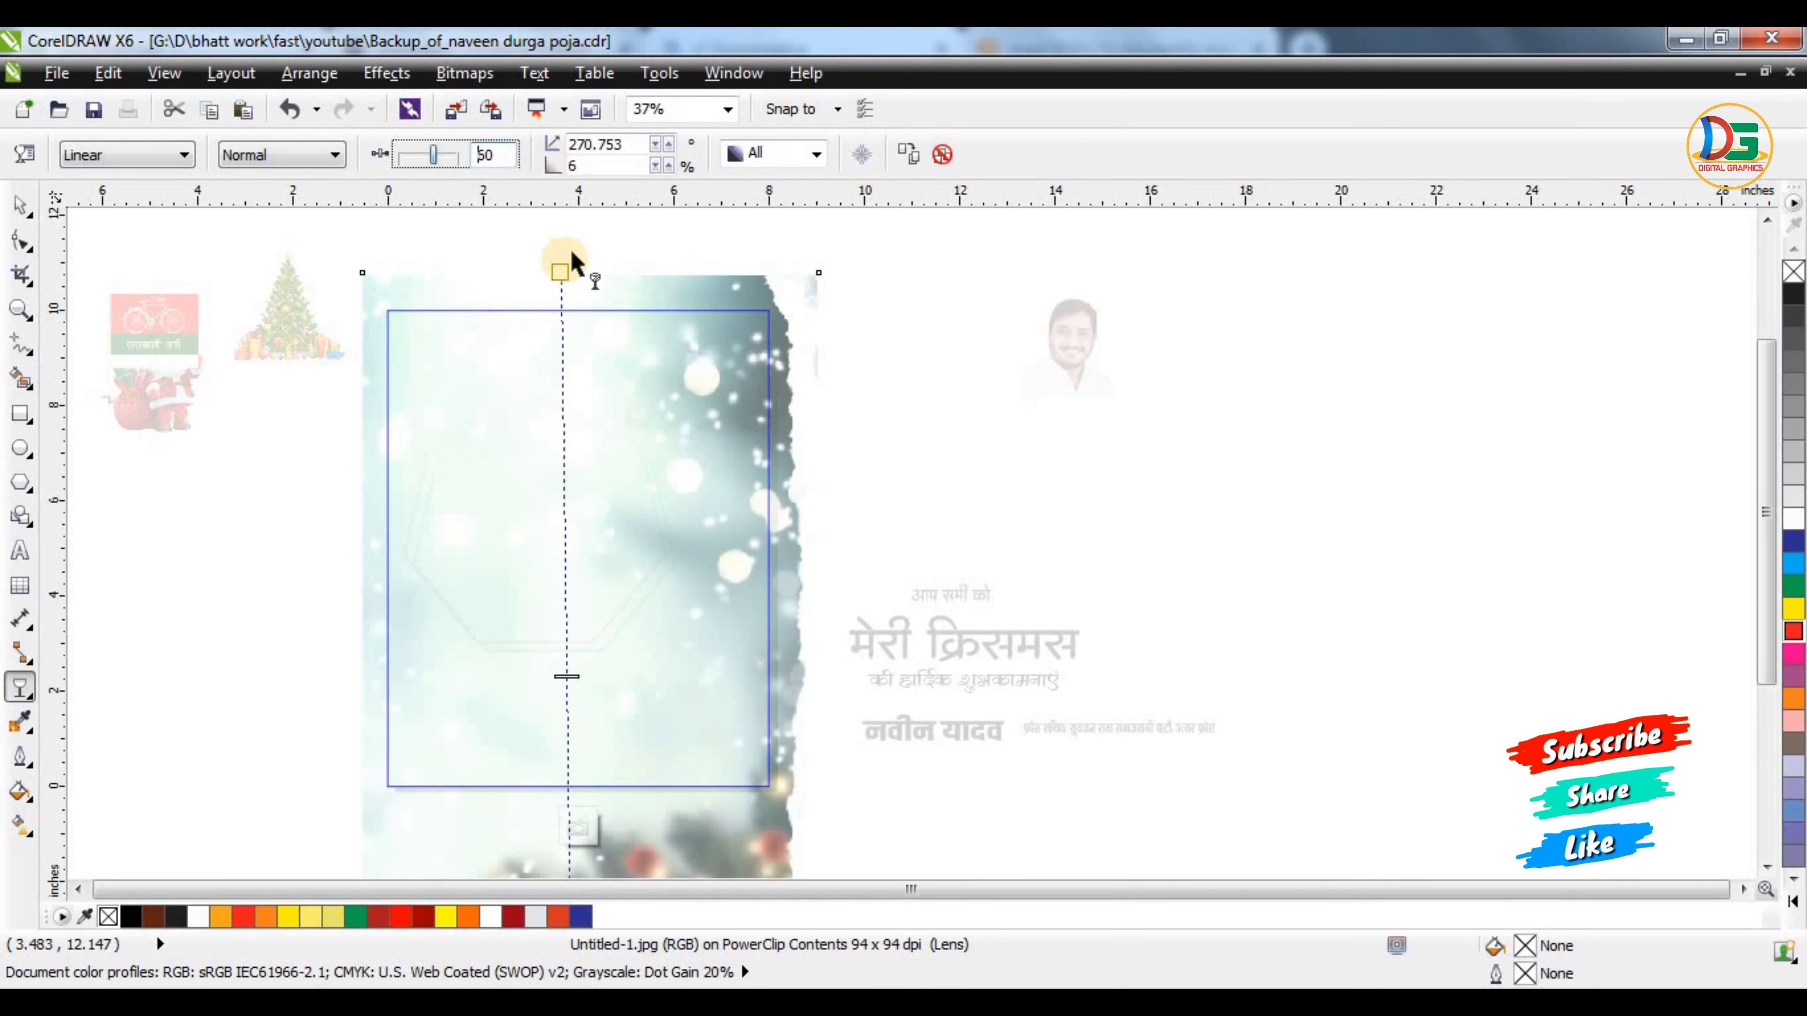
pyautogui.scroll(-1, 585, 357)
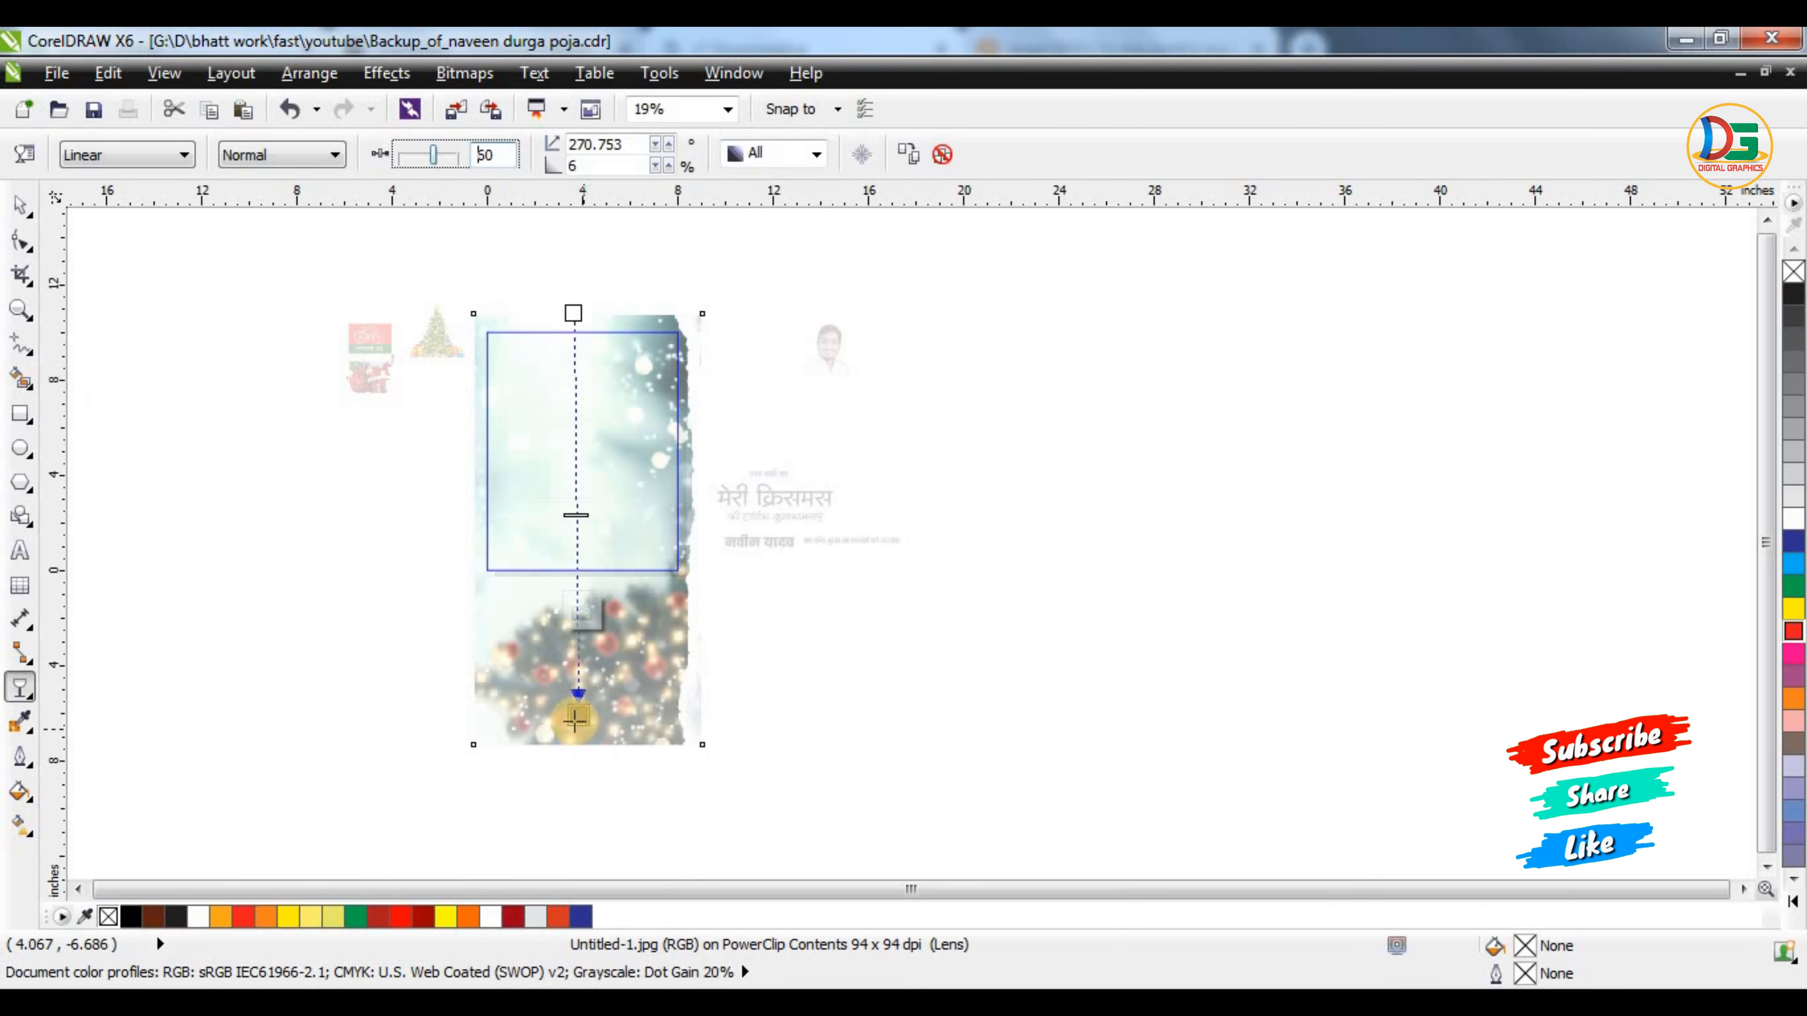
pyautogui.moveTo(573, 626); pyautogui.dragTo(574, 606)
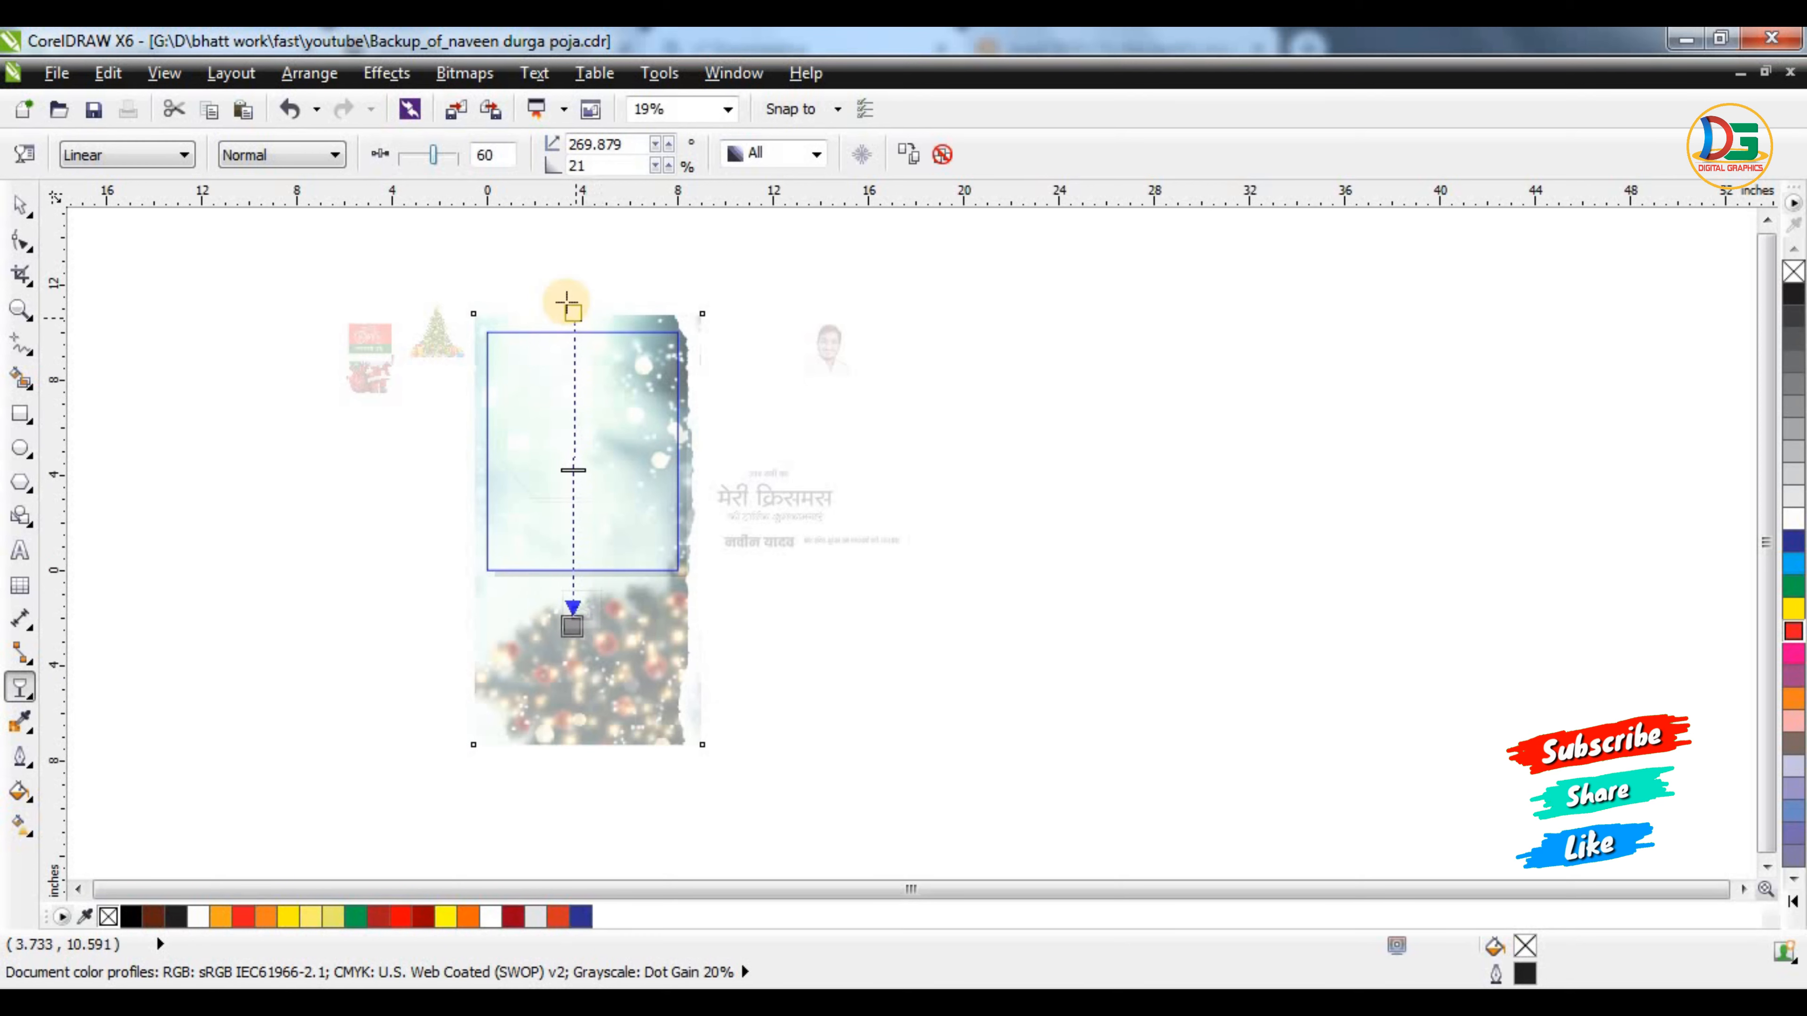
pyautogui.moveTo(579, 278); pyautogui.dragTo(577, 275)
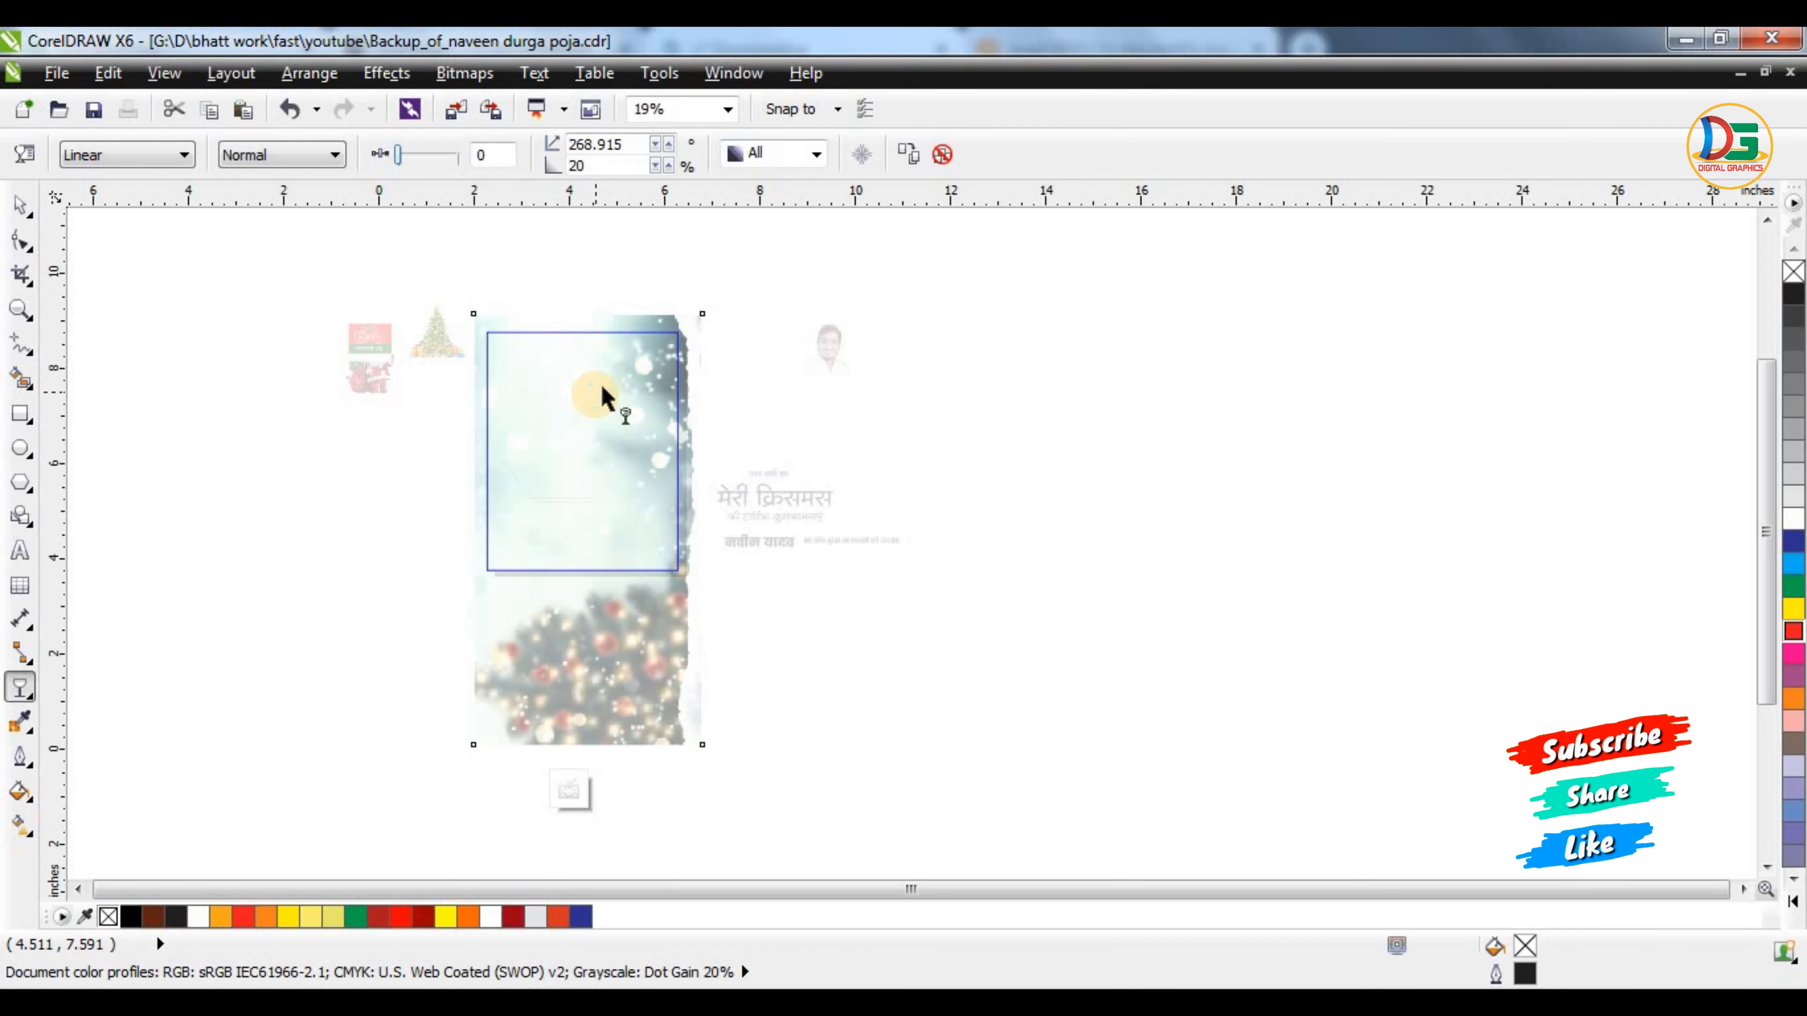
pyautogui.scroll(1, 601, 392)
pyautogui.click(571, 801)
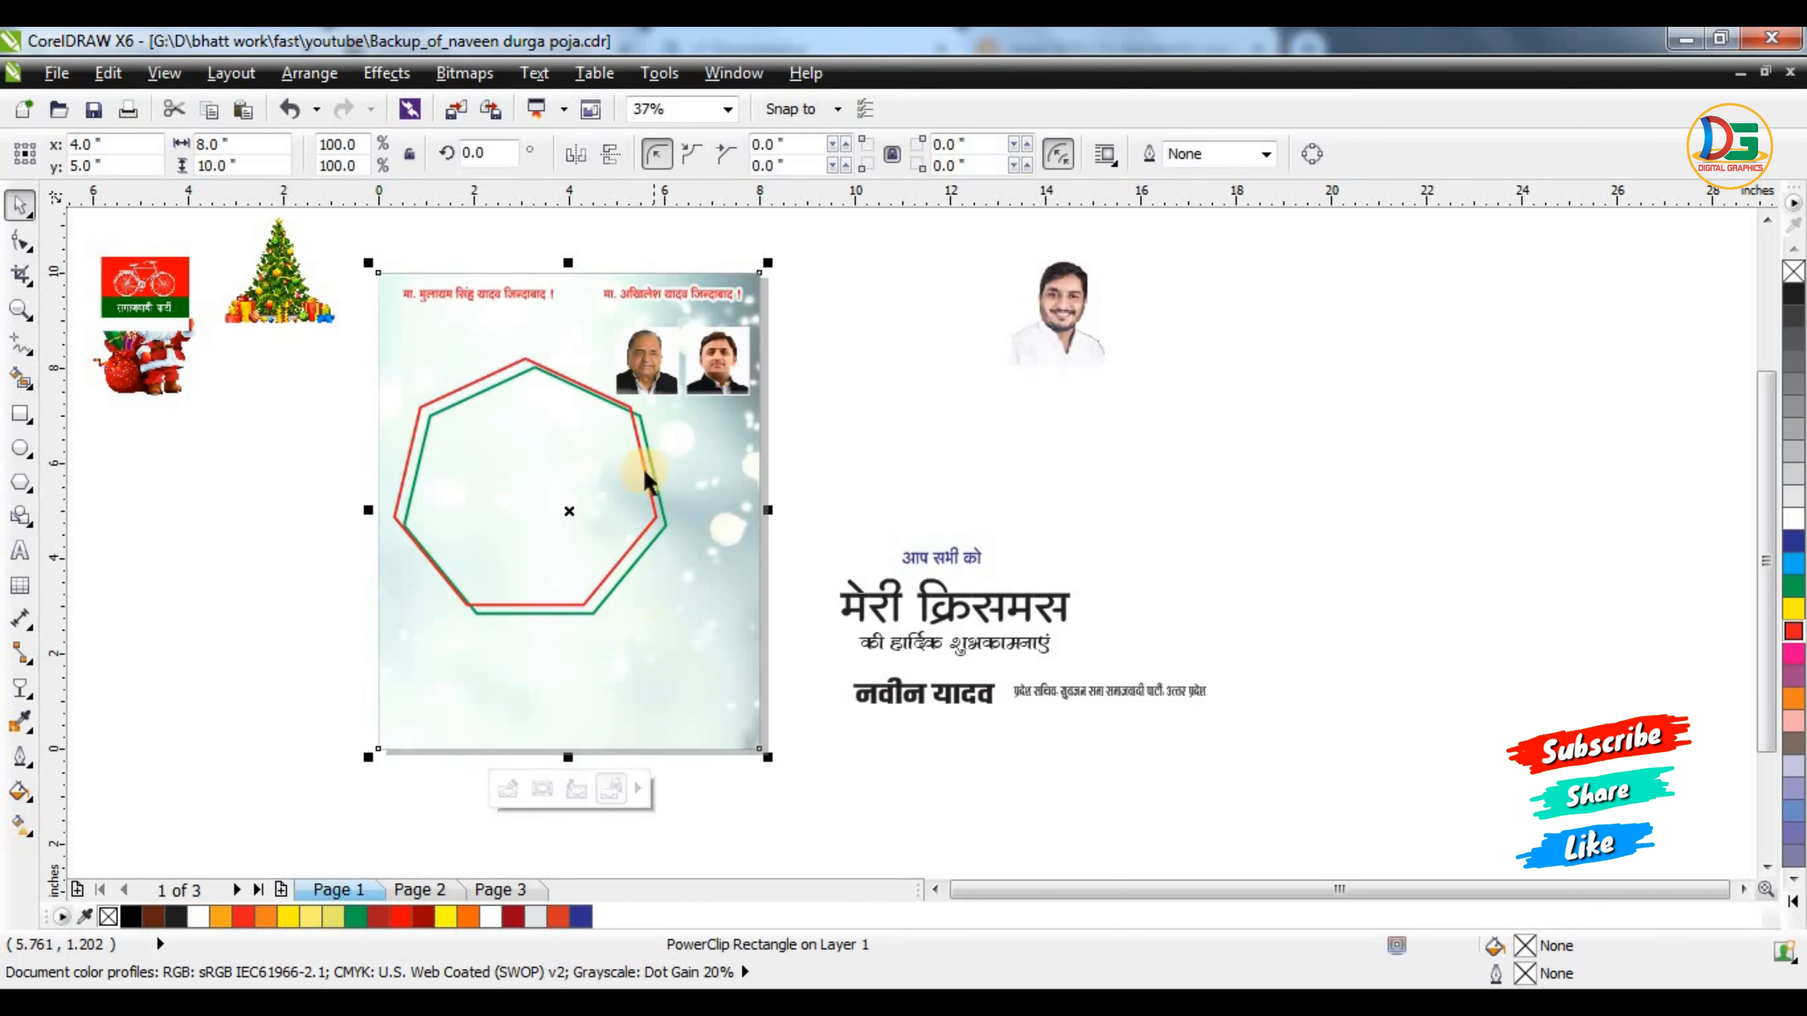
# Give the frames of both leader photos a red outline
pyautogui.click(192, 484)
pyautogui.scroll(1, 555, 378)
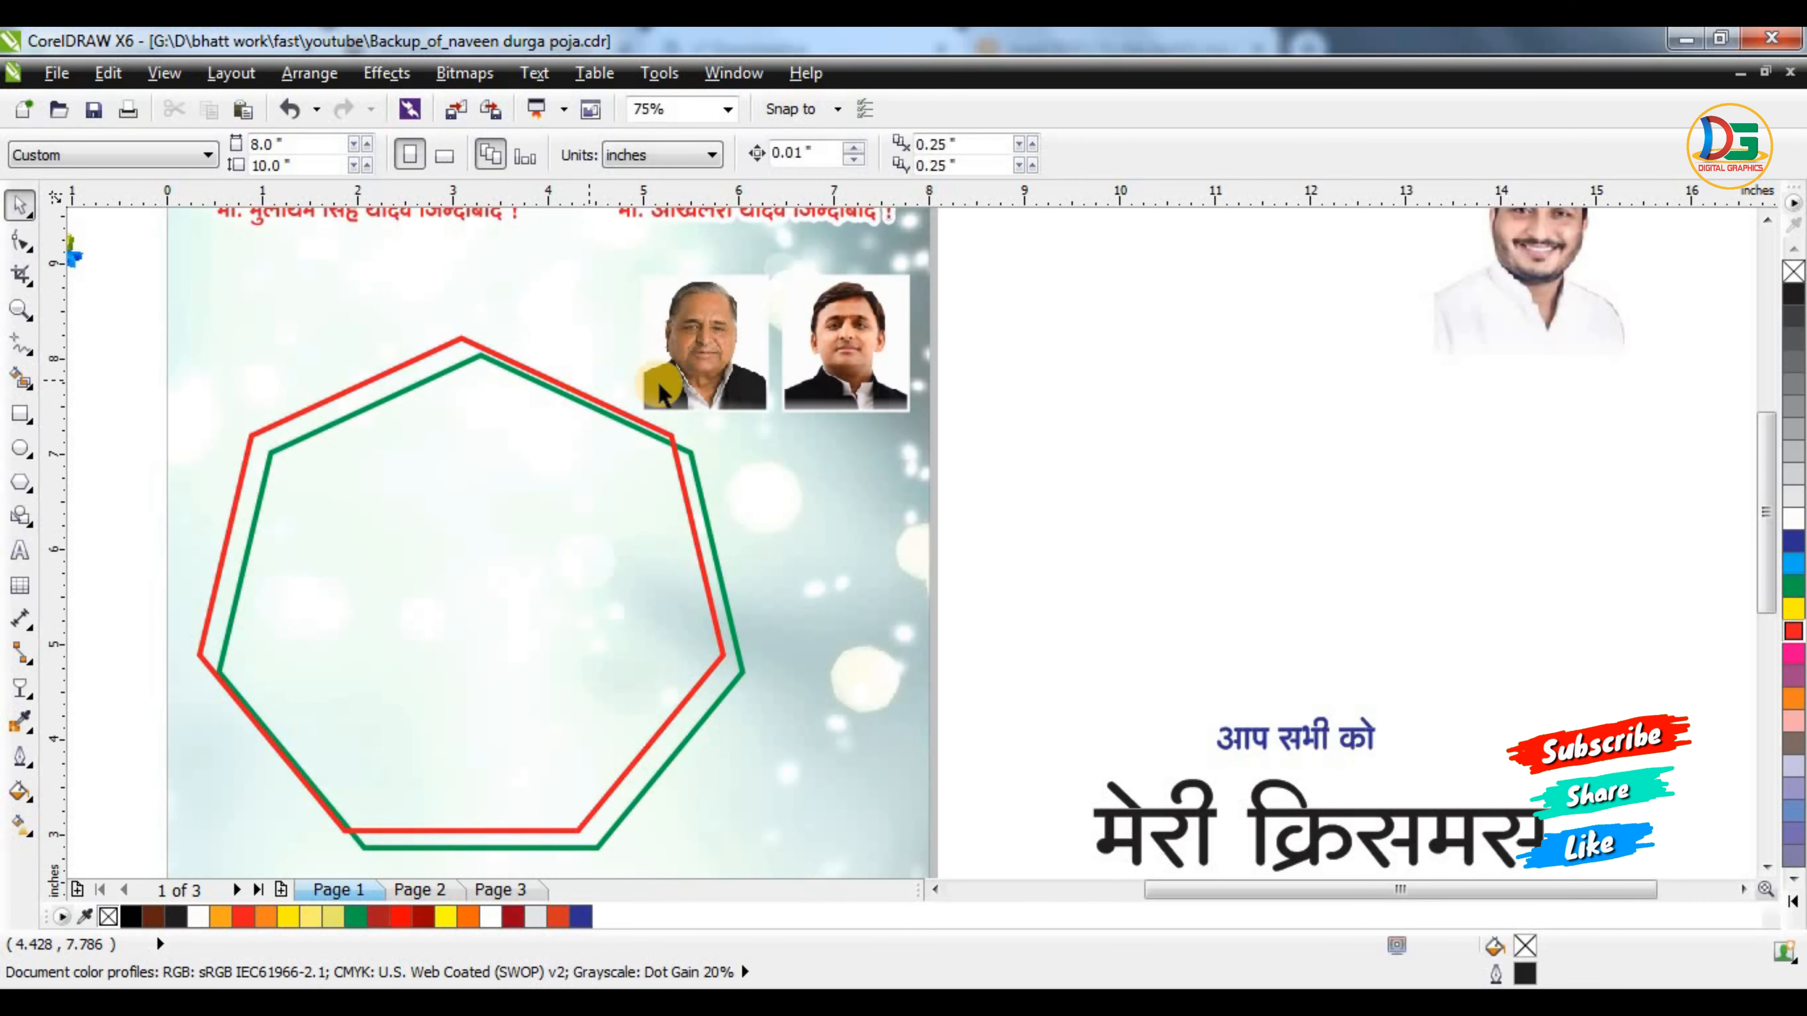
pyautogui.scroll(-1, 722, 355)
pyautogui.click(713, 340)
pyautogui.scroll(1, 713, 339)
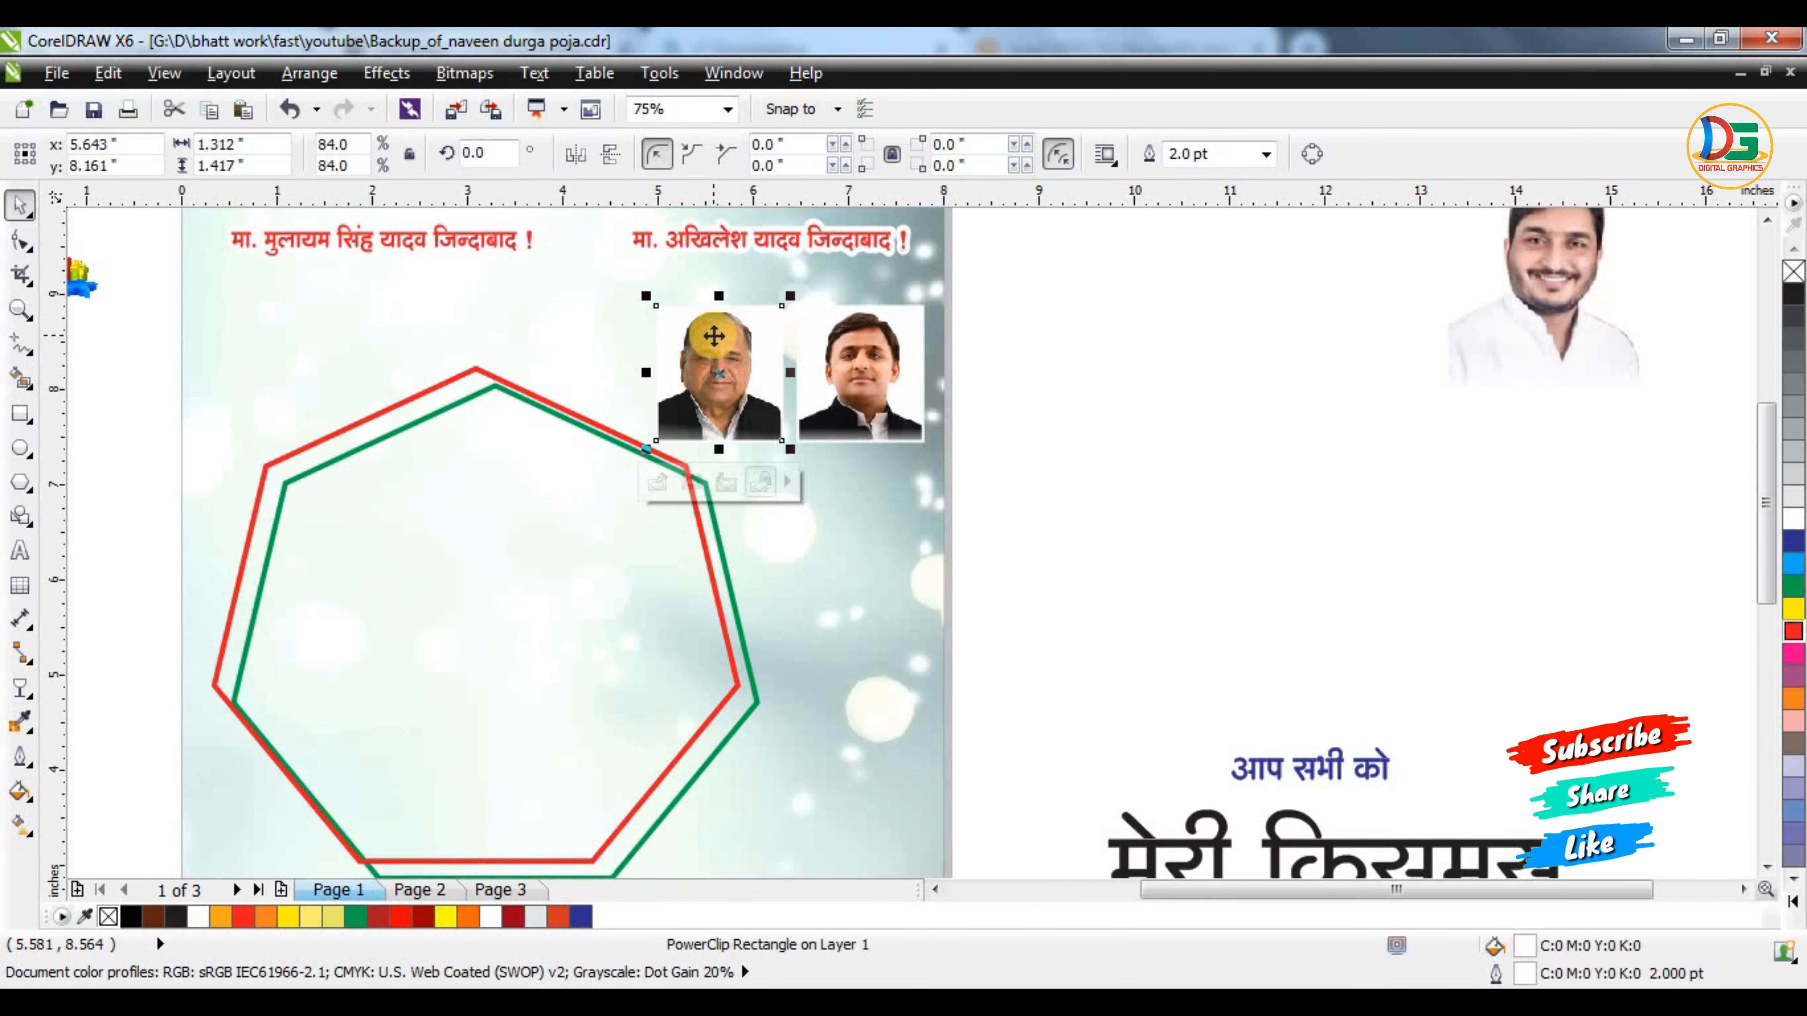
pyautogui.rightClick(1794, 632)
pyautogui.click(860, 399)
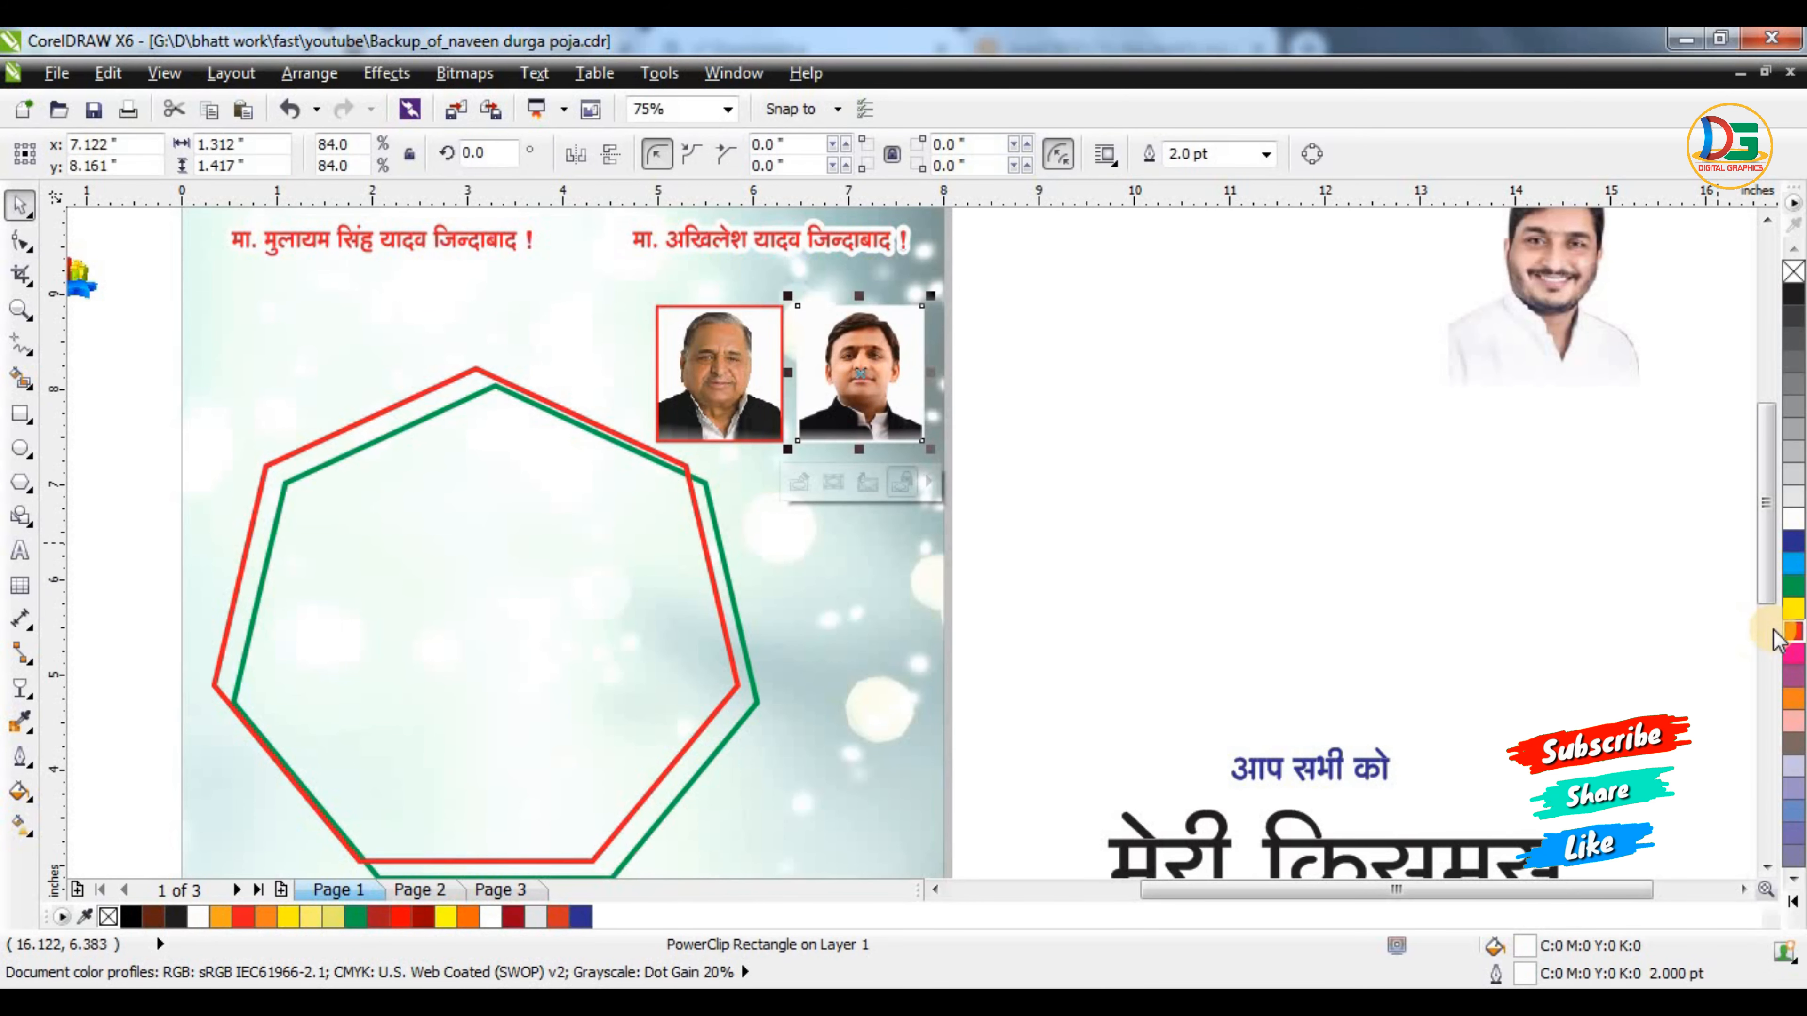
pyautogui.rightClick(1794, 632)
pyautogui.click(1089, 512)
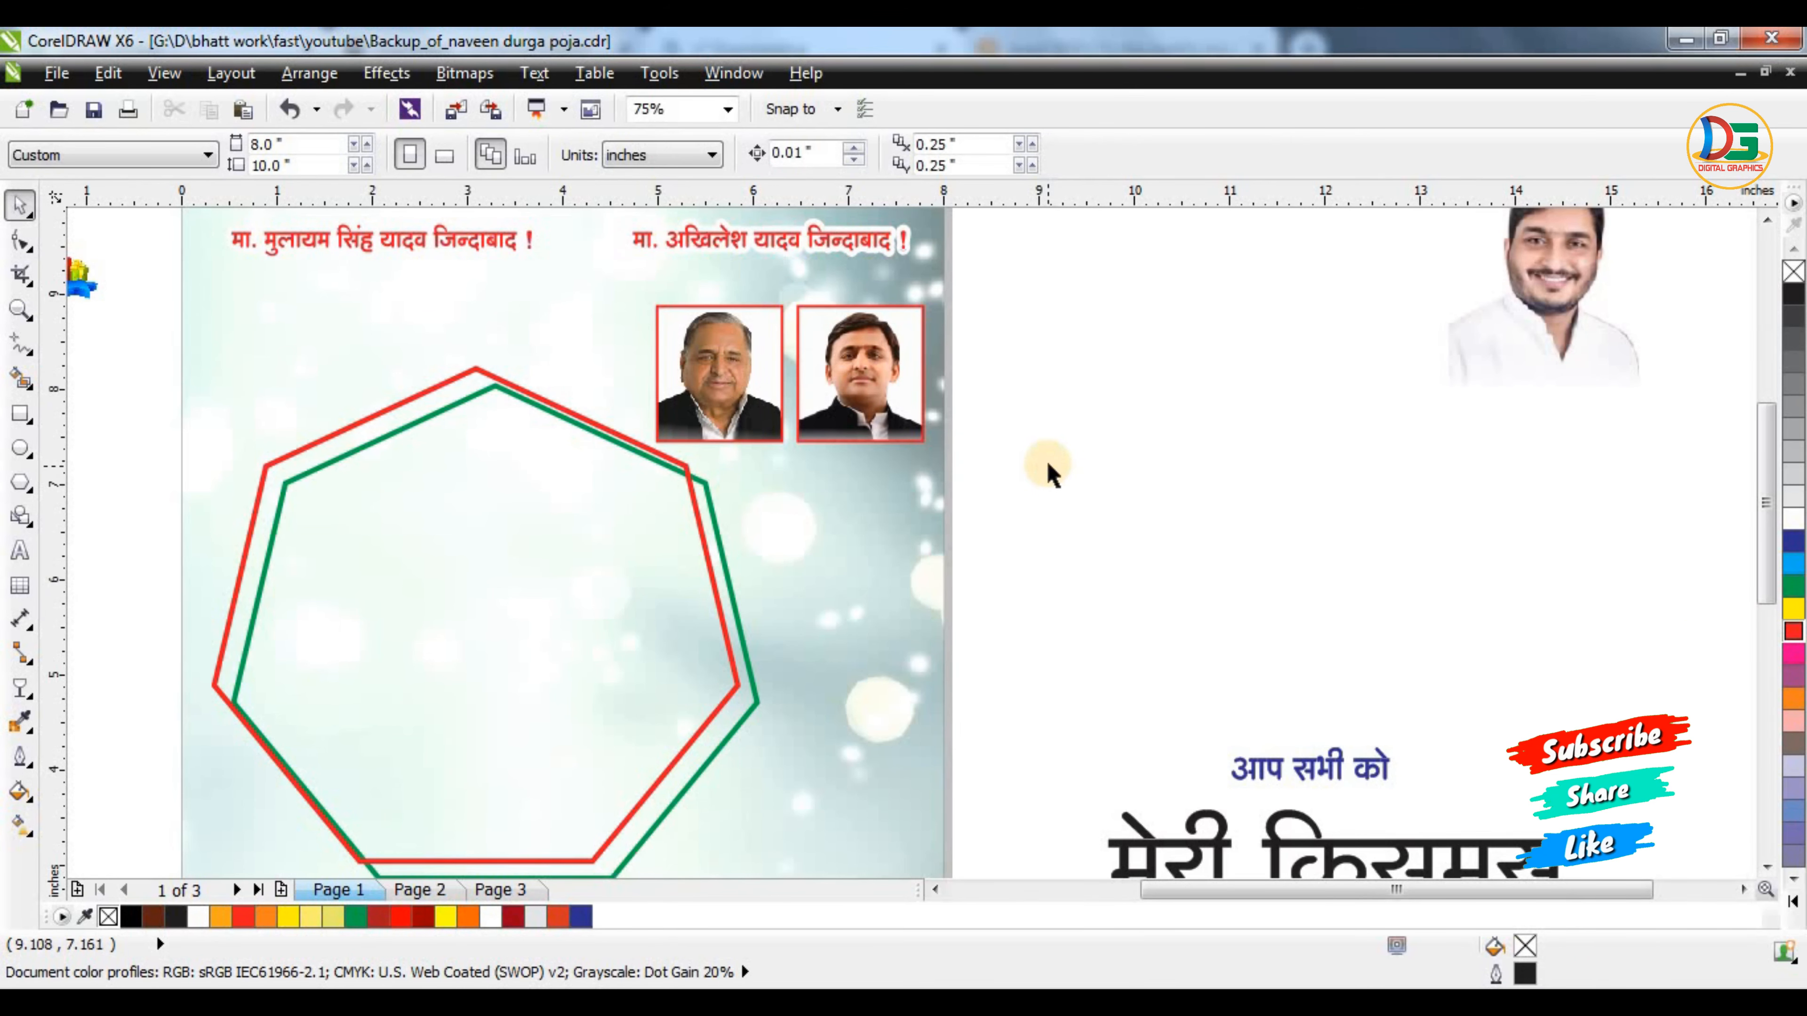
# Shrink the two framed photos together to about 2.4 × 1.2 inches and place them under the right-hand slogan
pyautogui.scroll(-1, 1049, 355)
pyautogui.moveTo(1048, 354); pyautogui.dragTo(801, 473)
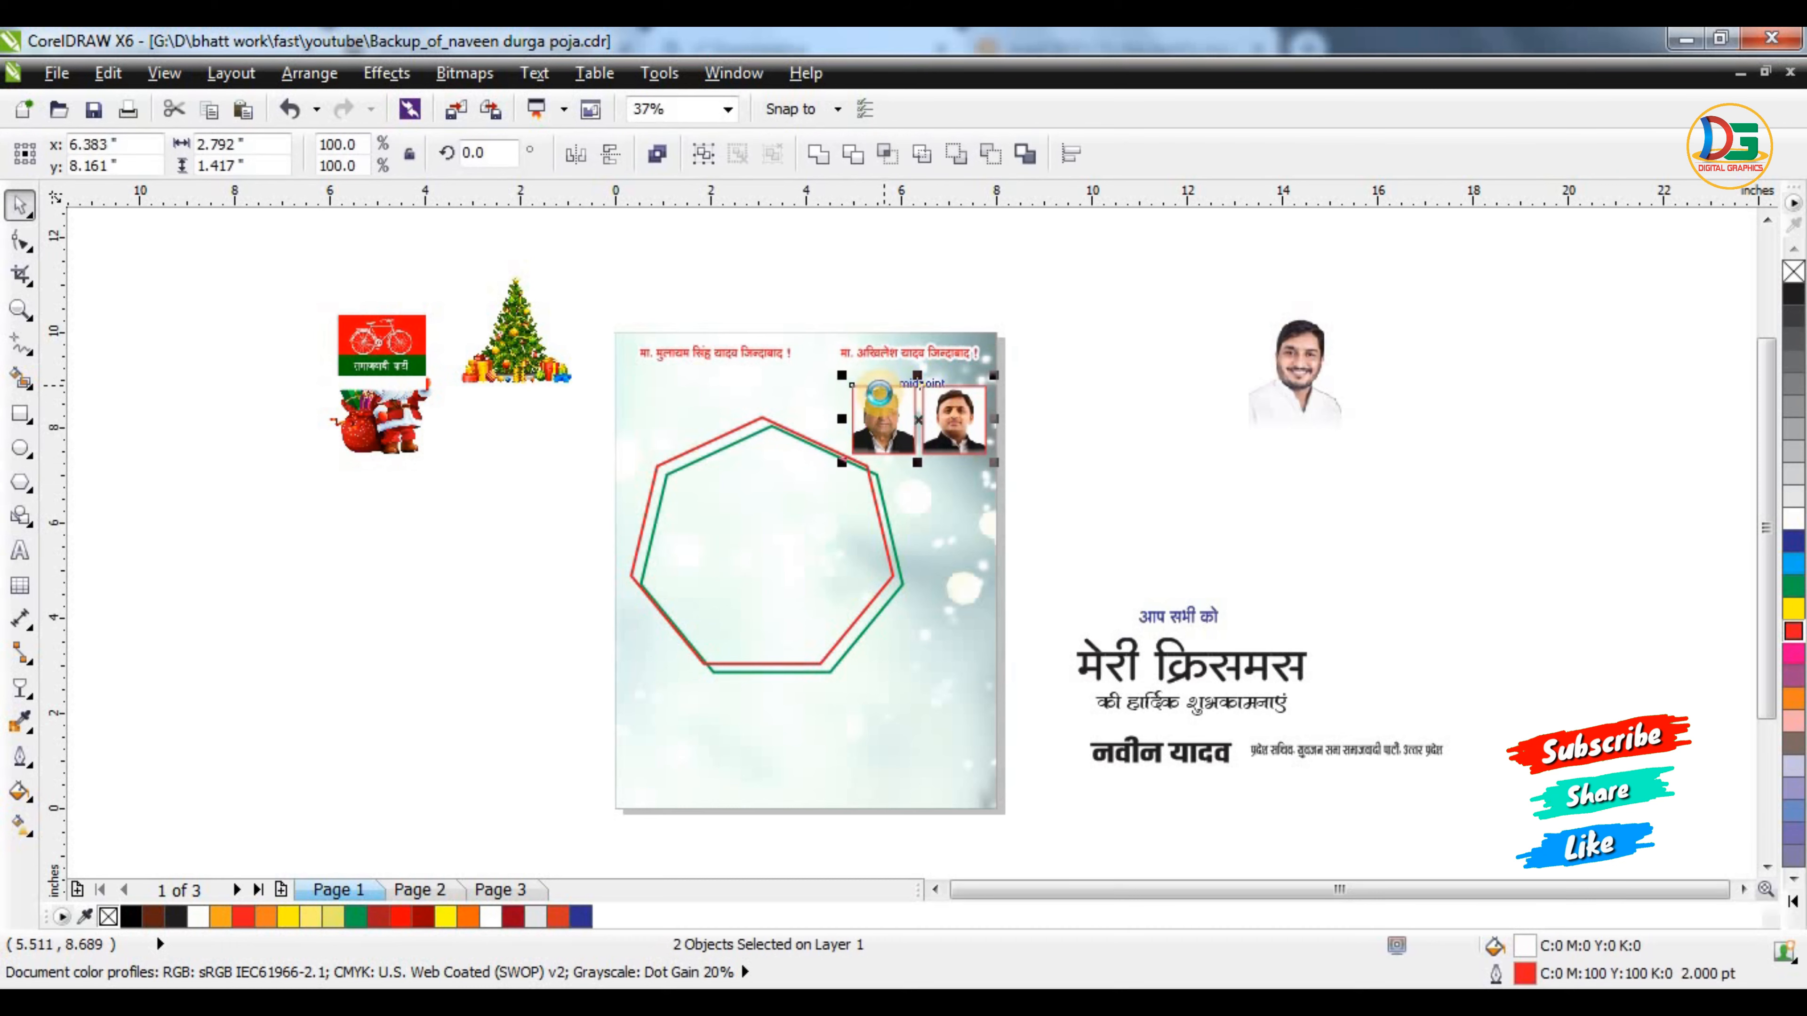
pyautogui.scroll(1, 886, 423)
pyautogui.moveTo(900, 427); pyautogui.dragTo(457, 386)
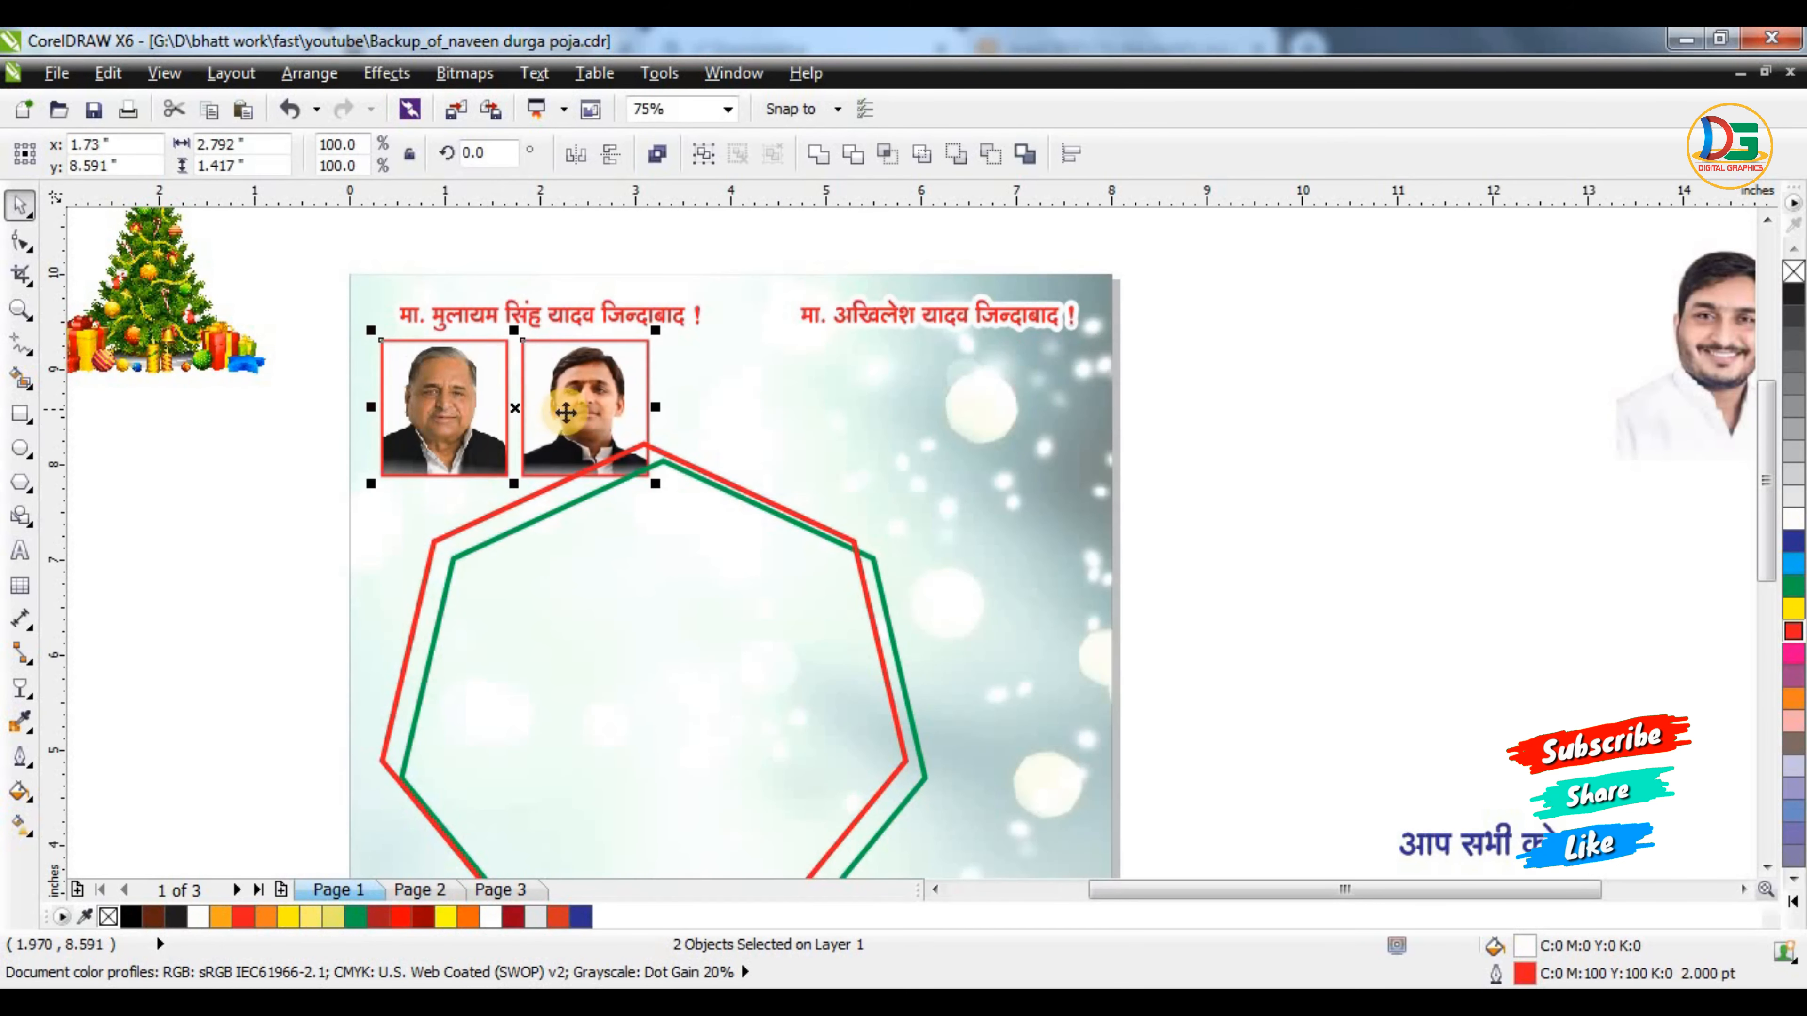
pyautogui.moveTo(720, 406); pyautogui.dragTo(722, 407)
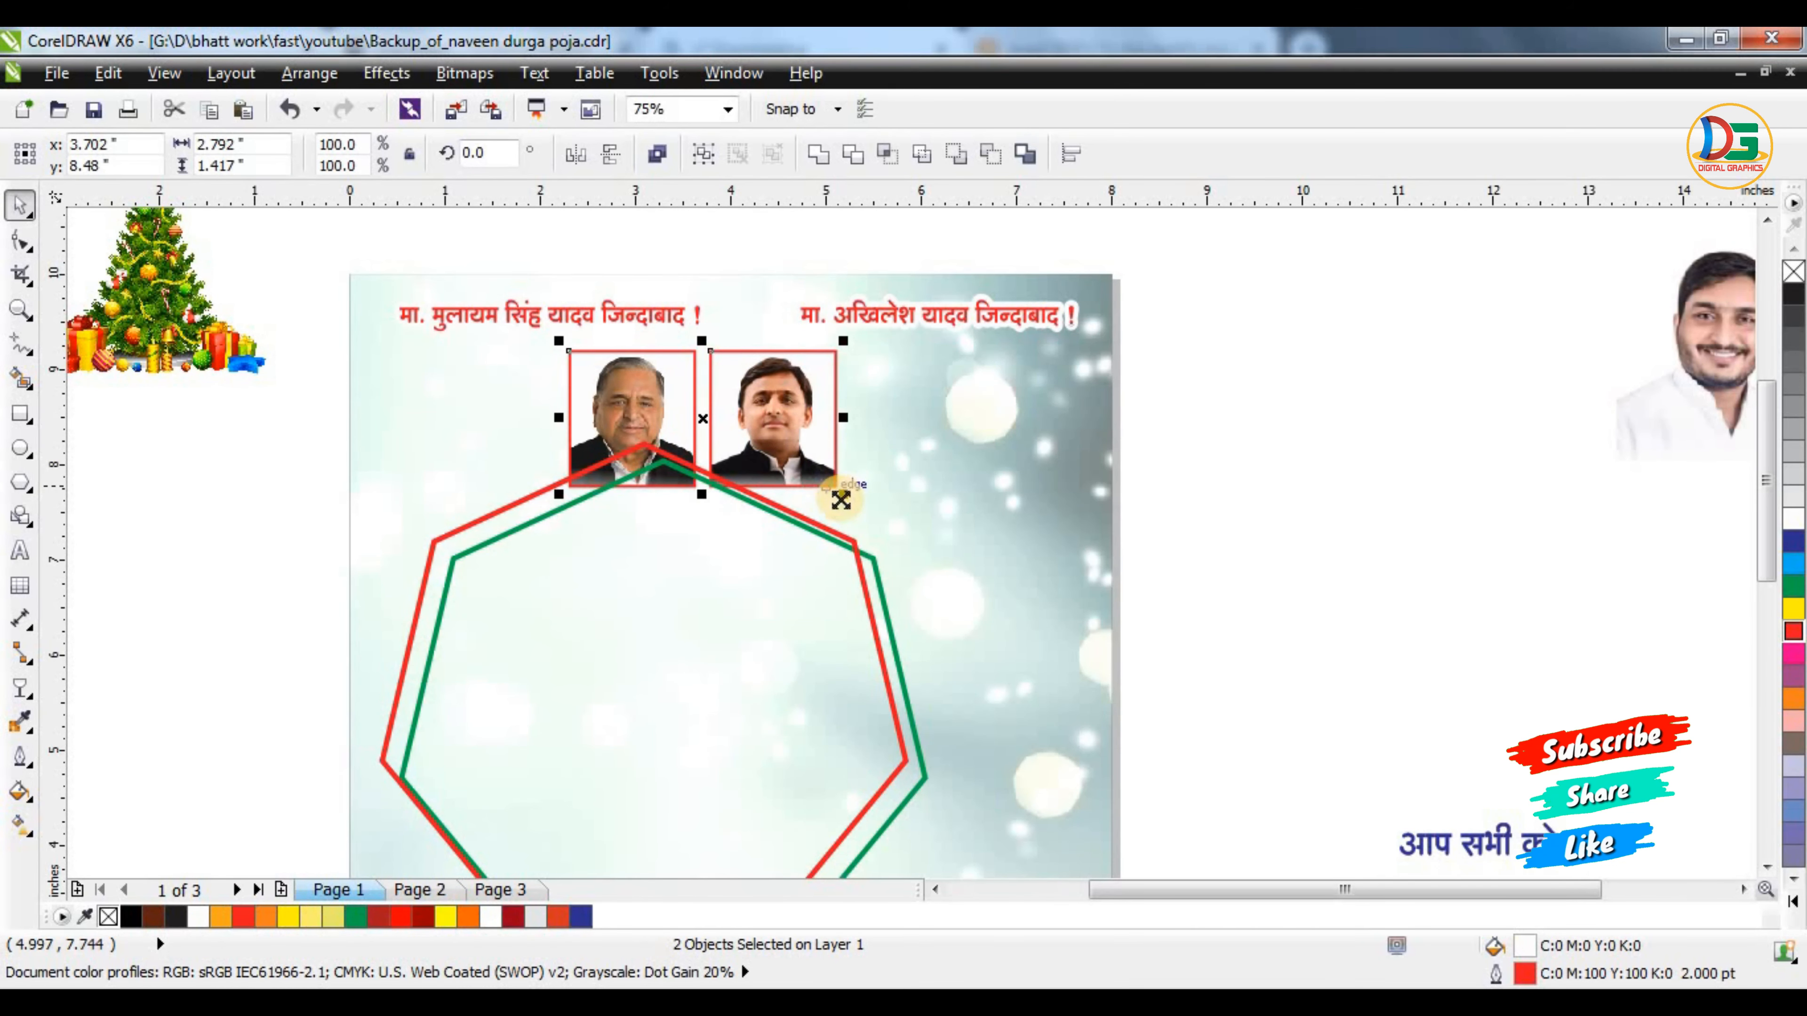
pyautogui.moveTo(822, 491); pyautogui.dragTo(811, 473)
pyautogui.moveTo(731, 422); pyautogui.dragTo(1000, 410)
pyautogui.moveTo(835, 476); pyautogui.dragTo(834, 475)
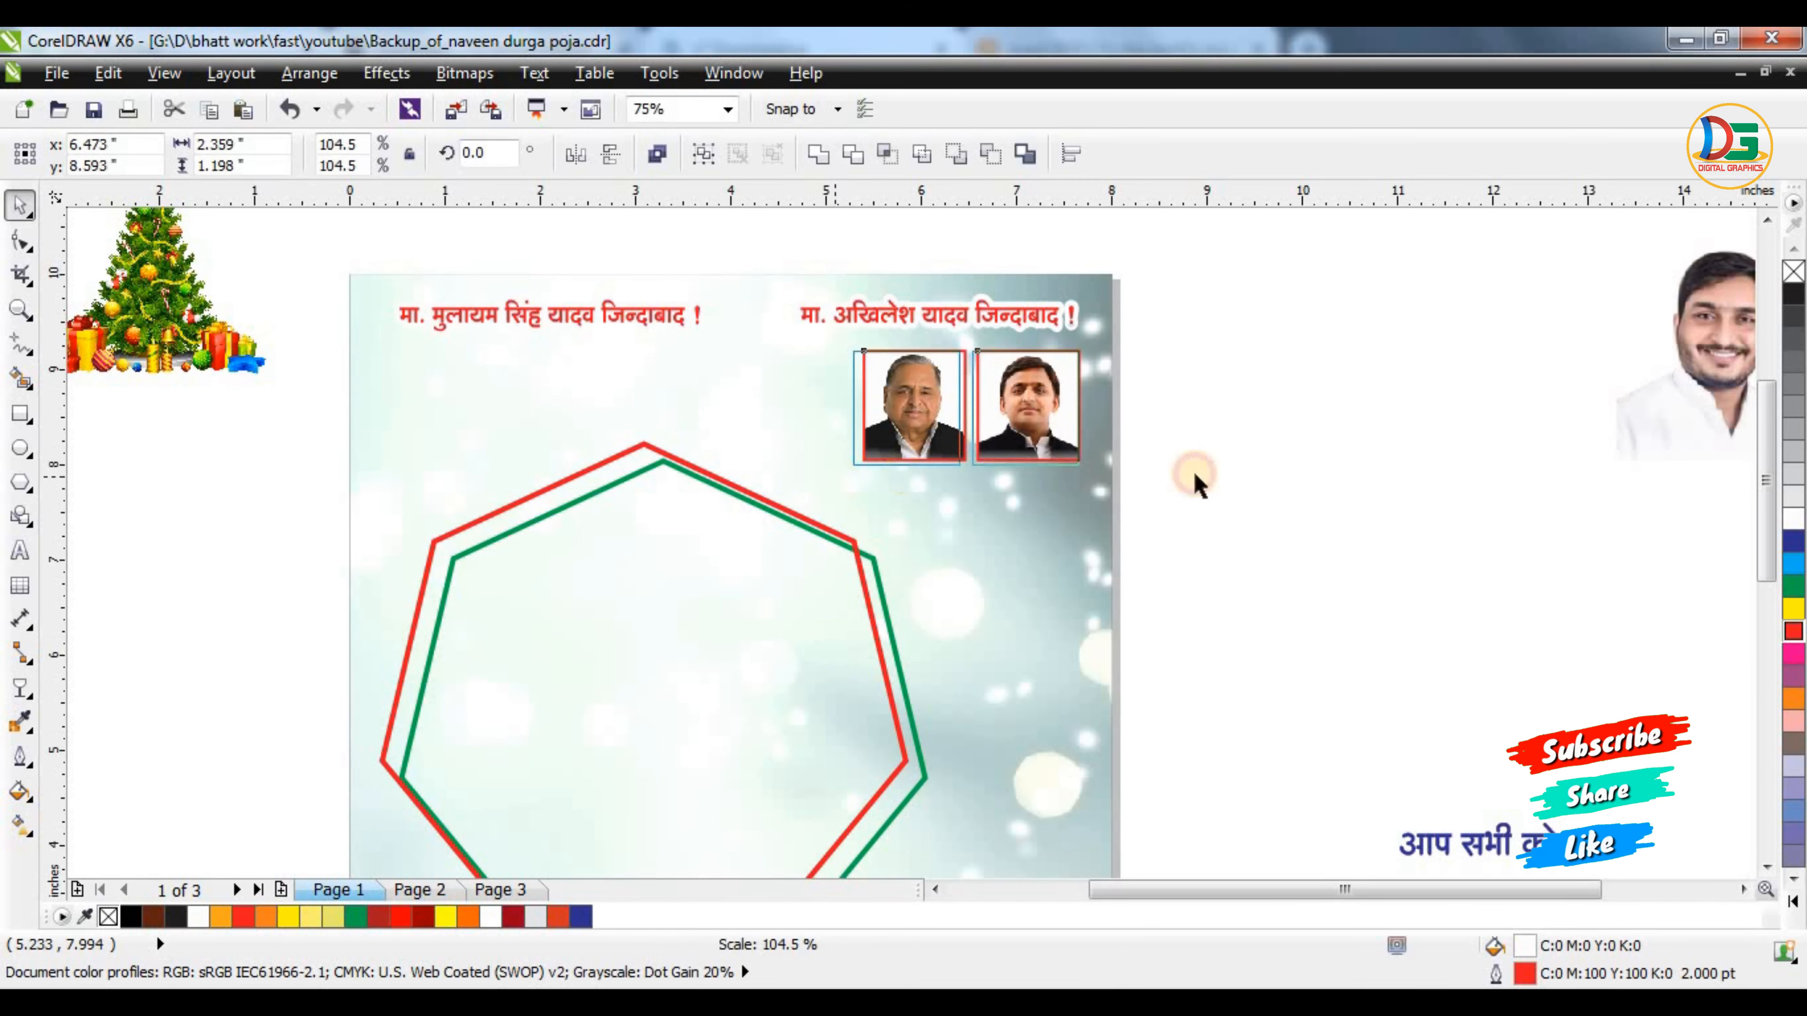
pyautogui.click(1275, 446)
pyautogui.scroll(-1, 996, 407)
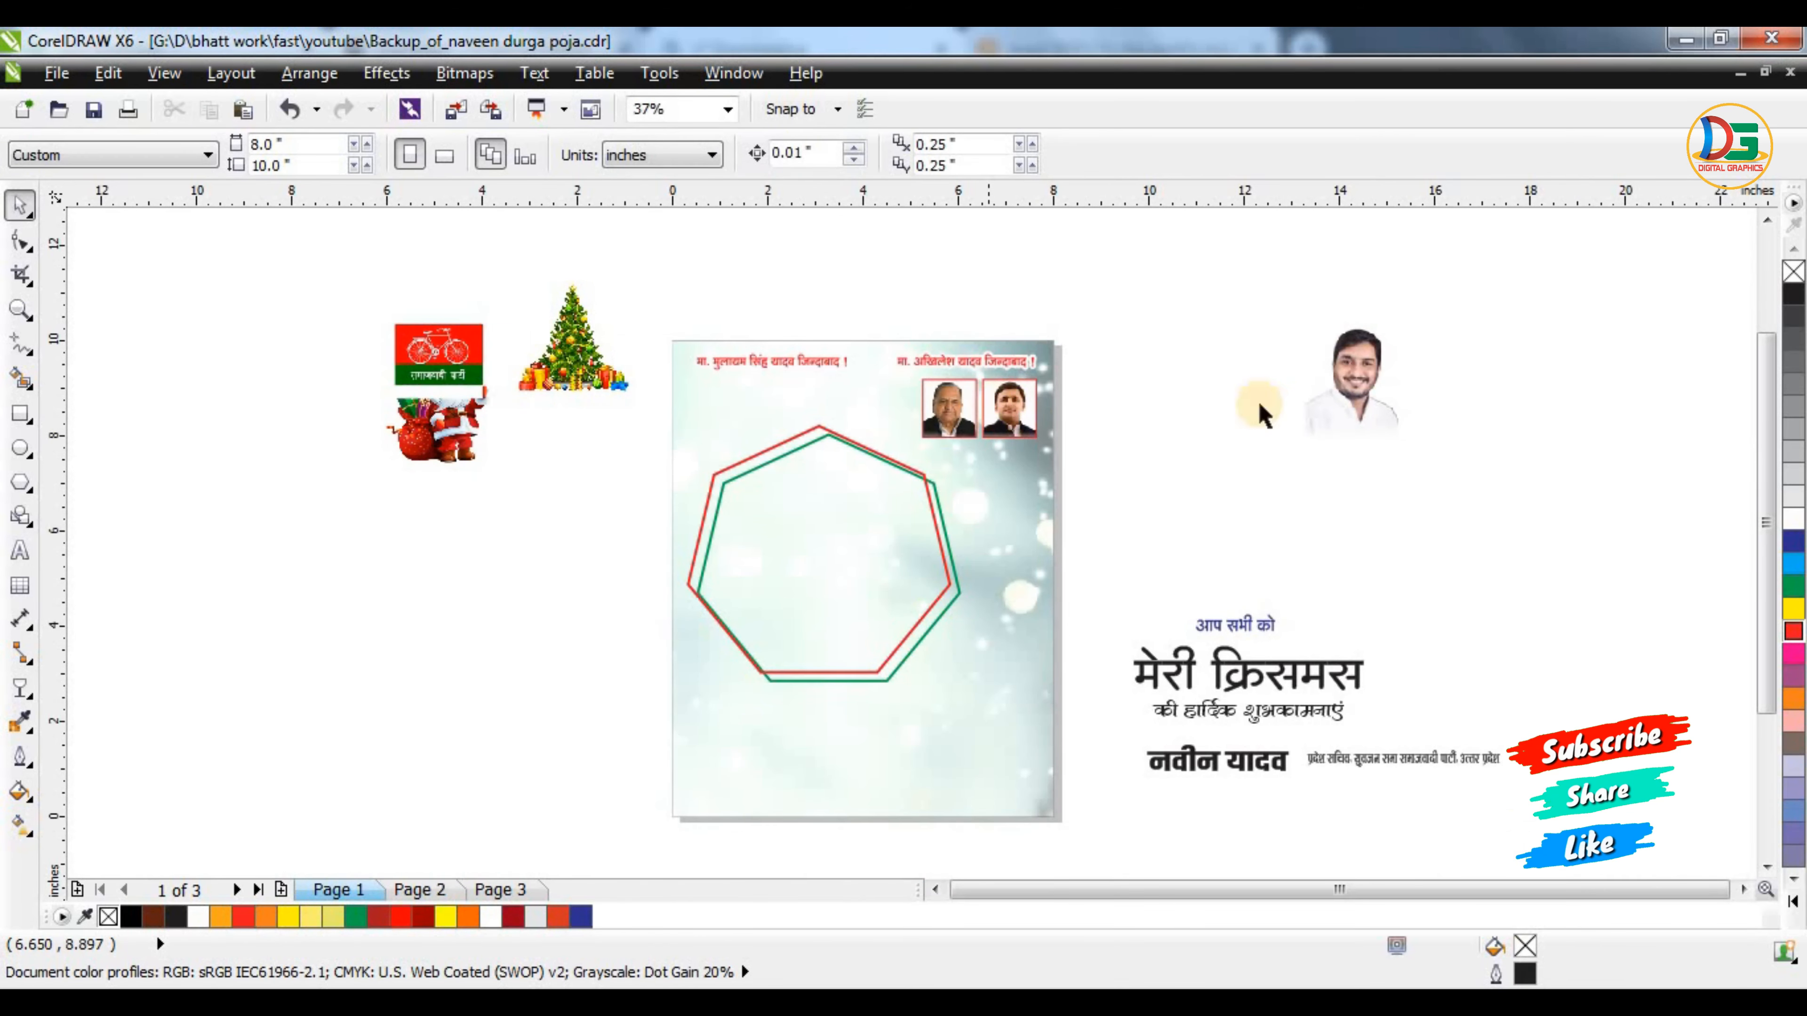
# Start importing an image and browse to the computer's drives
pyautogui.scroll(-1, 810, 393)
pyautogui.scroll(3, 899, 408)
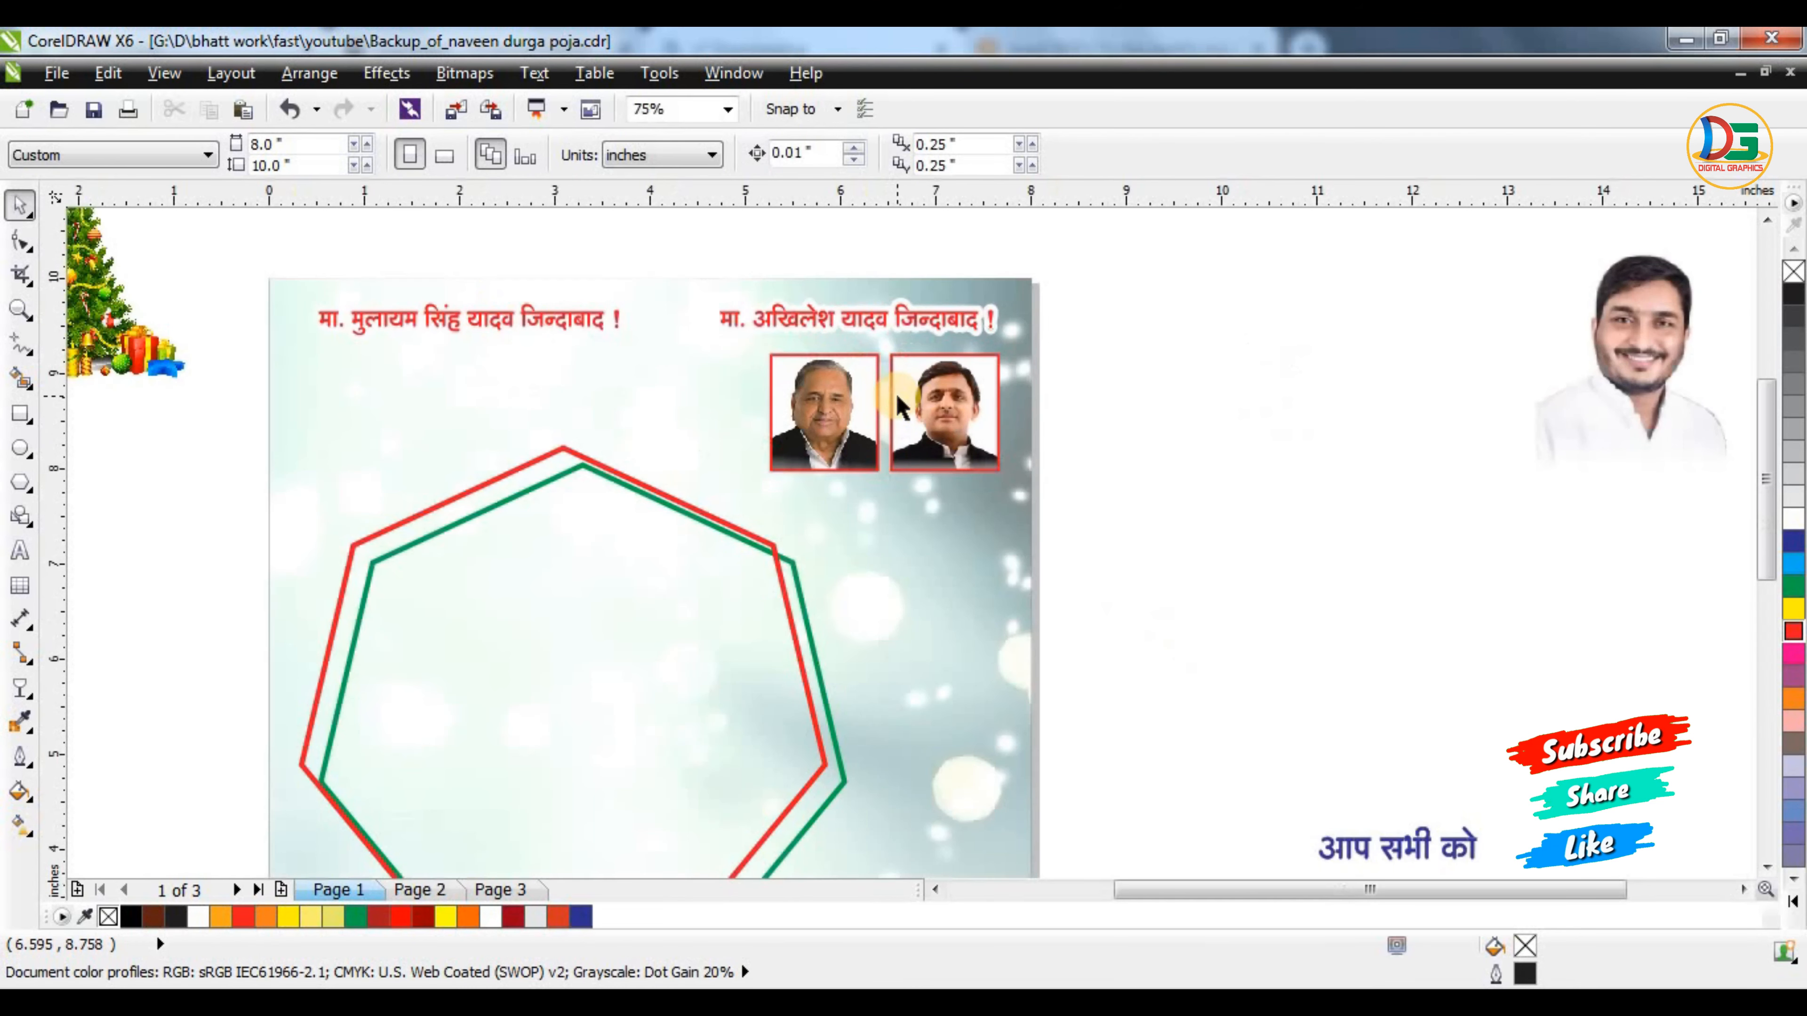
pyautogui.scroll(-1, 898, 413)
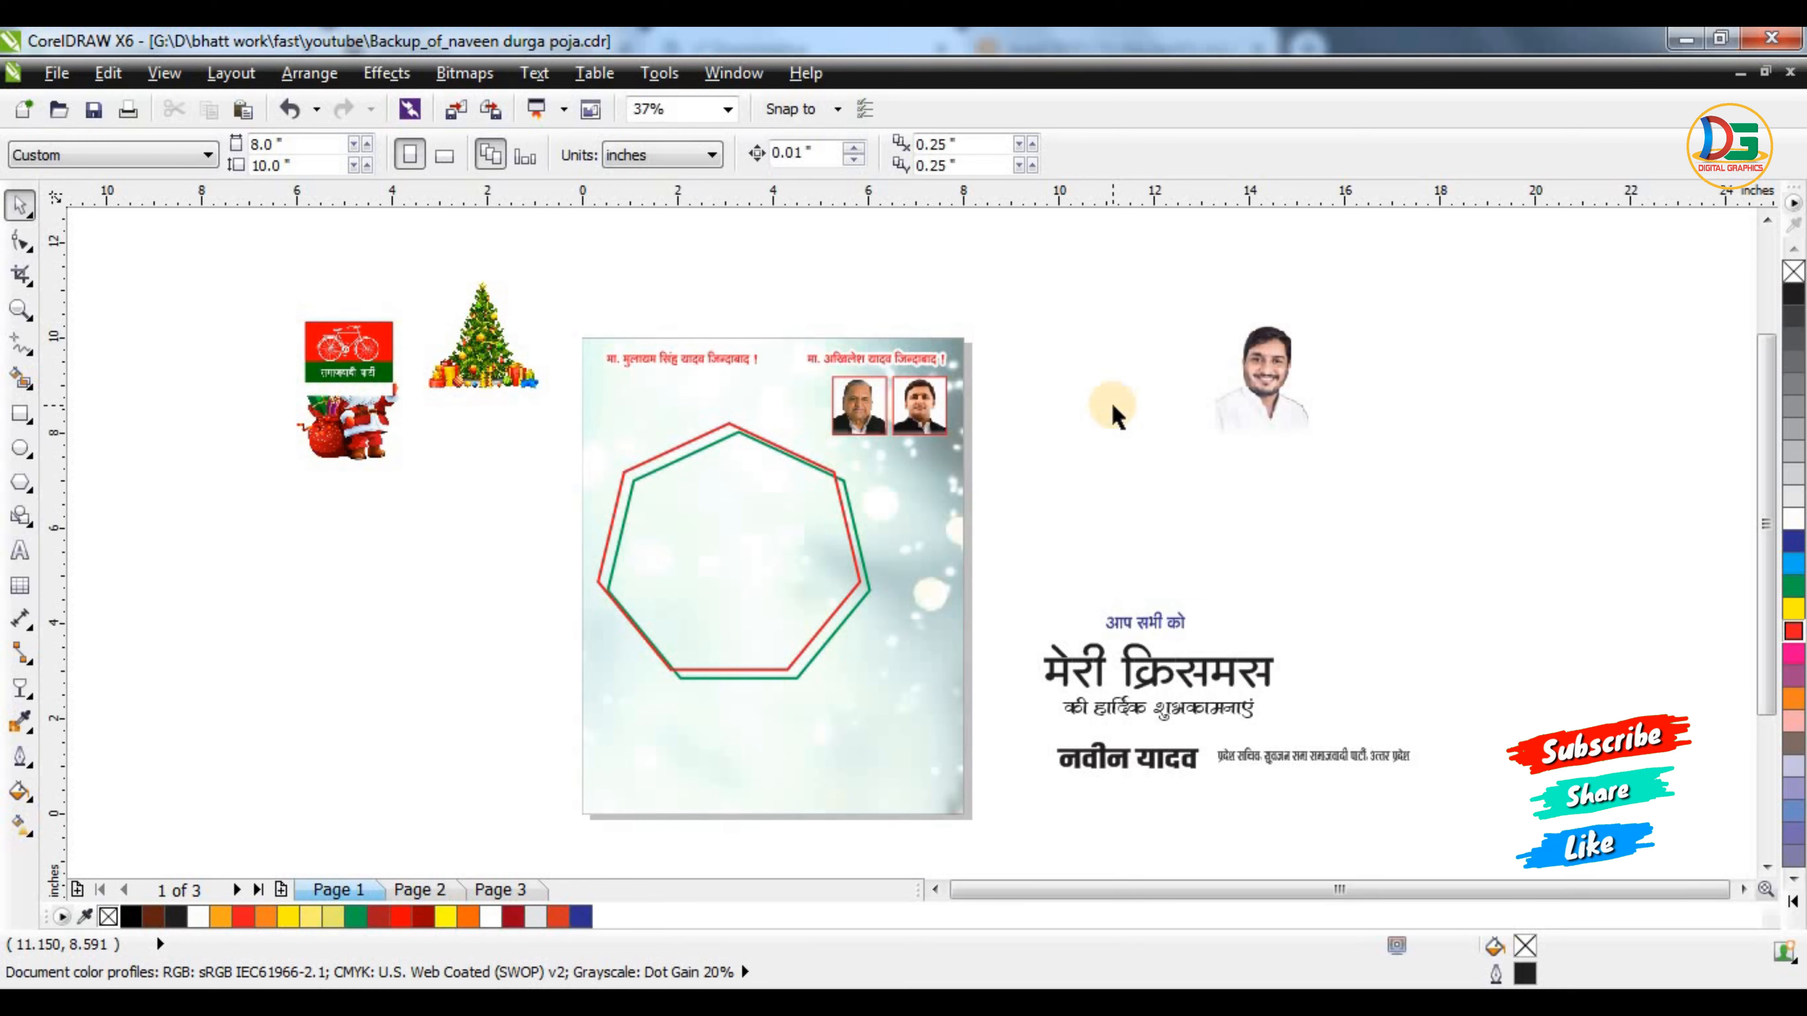
pyautogui.hotkey('ctrl', 'i')
pyautogui.click(110, 518)
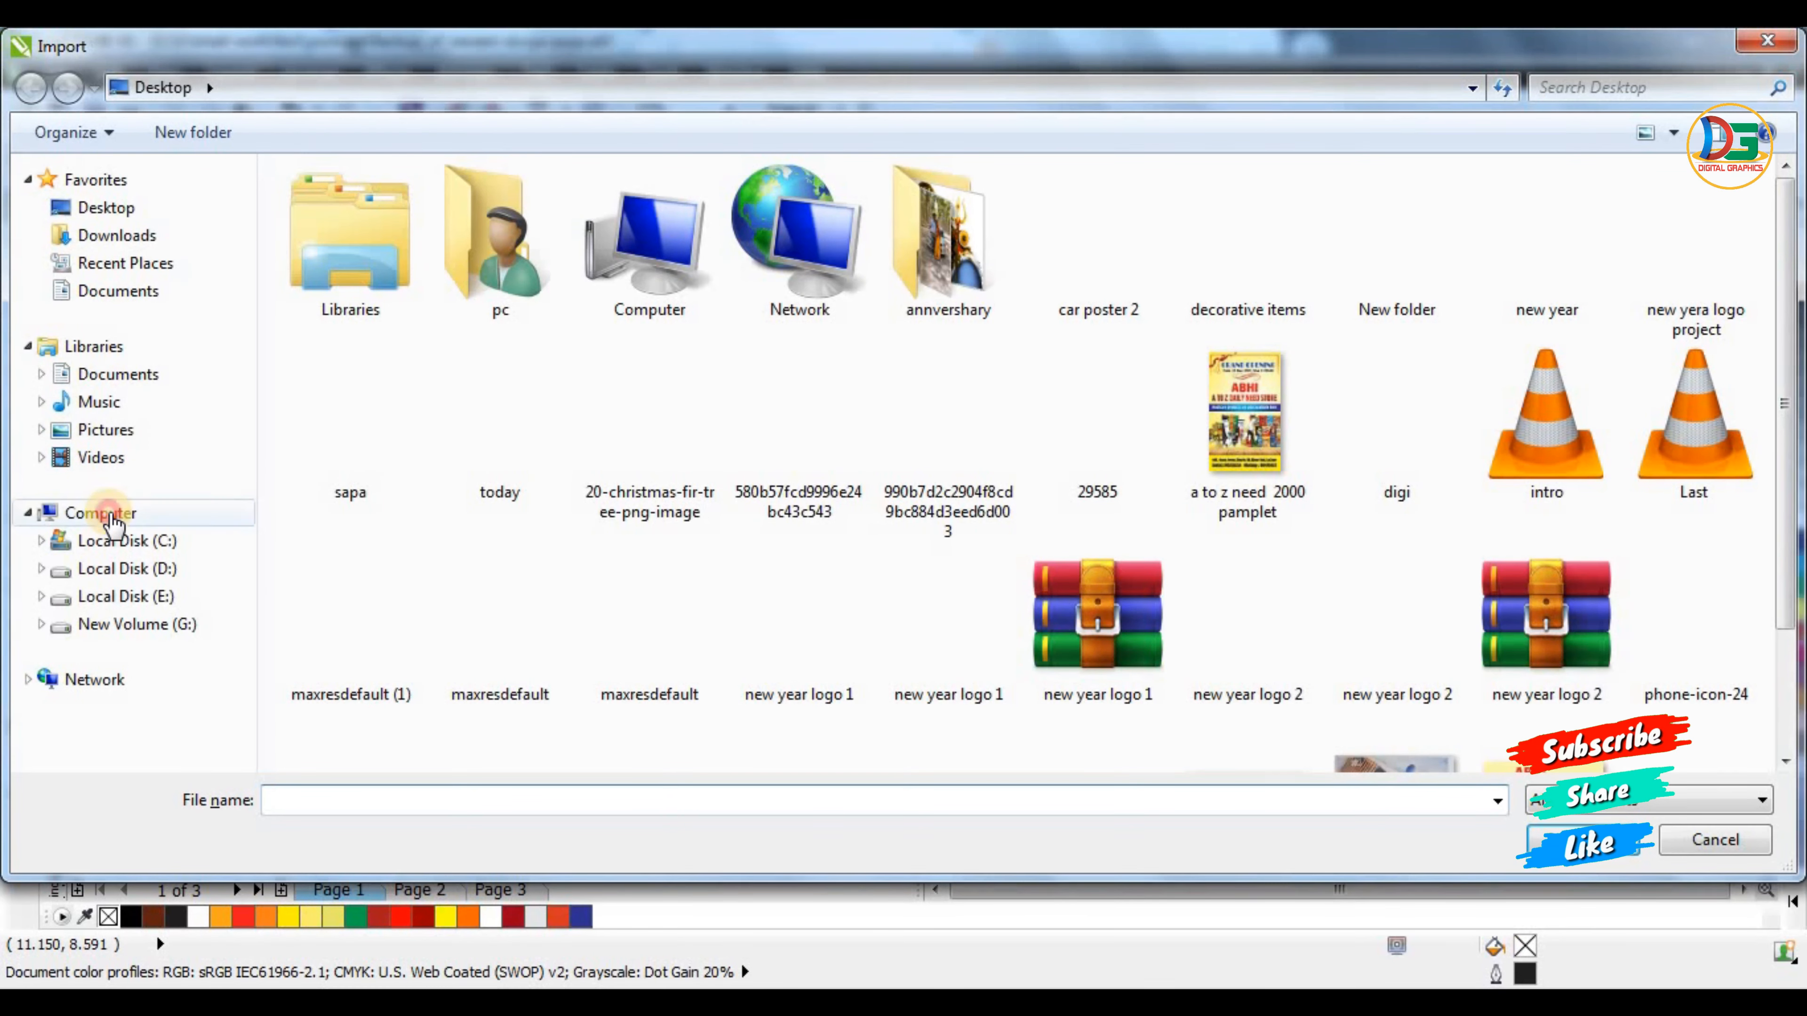
pyautogui.doubleClick(1135, 250)
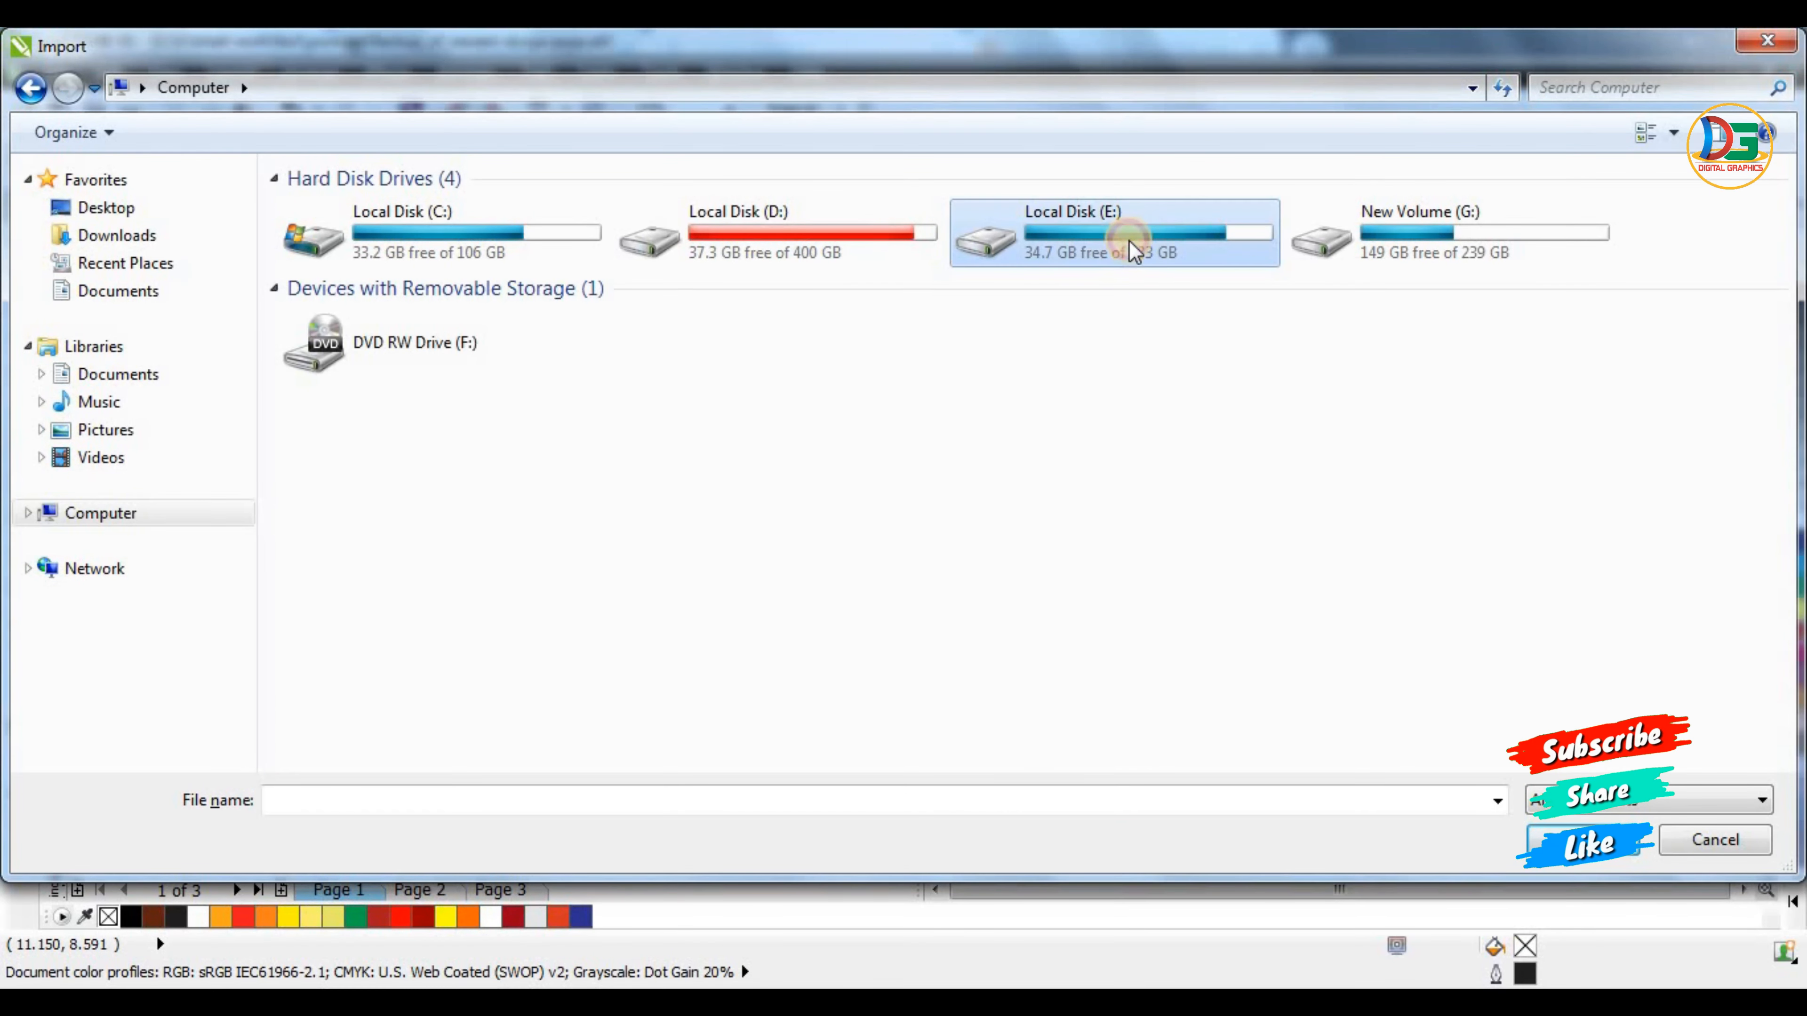
pyautogui.click(343, 209)
pyautogui.doubleClick(343, 208)
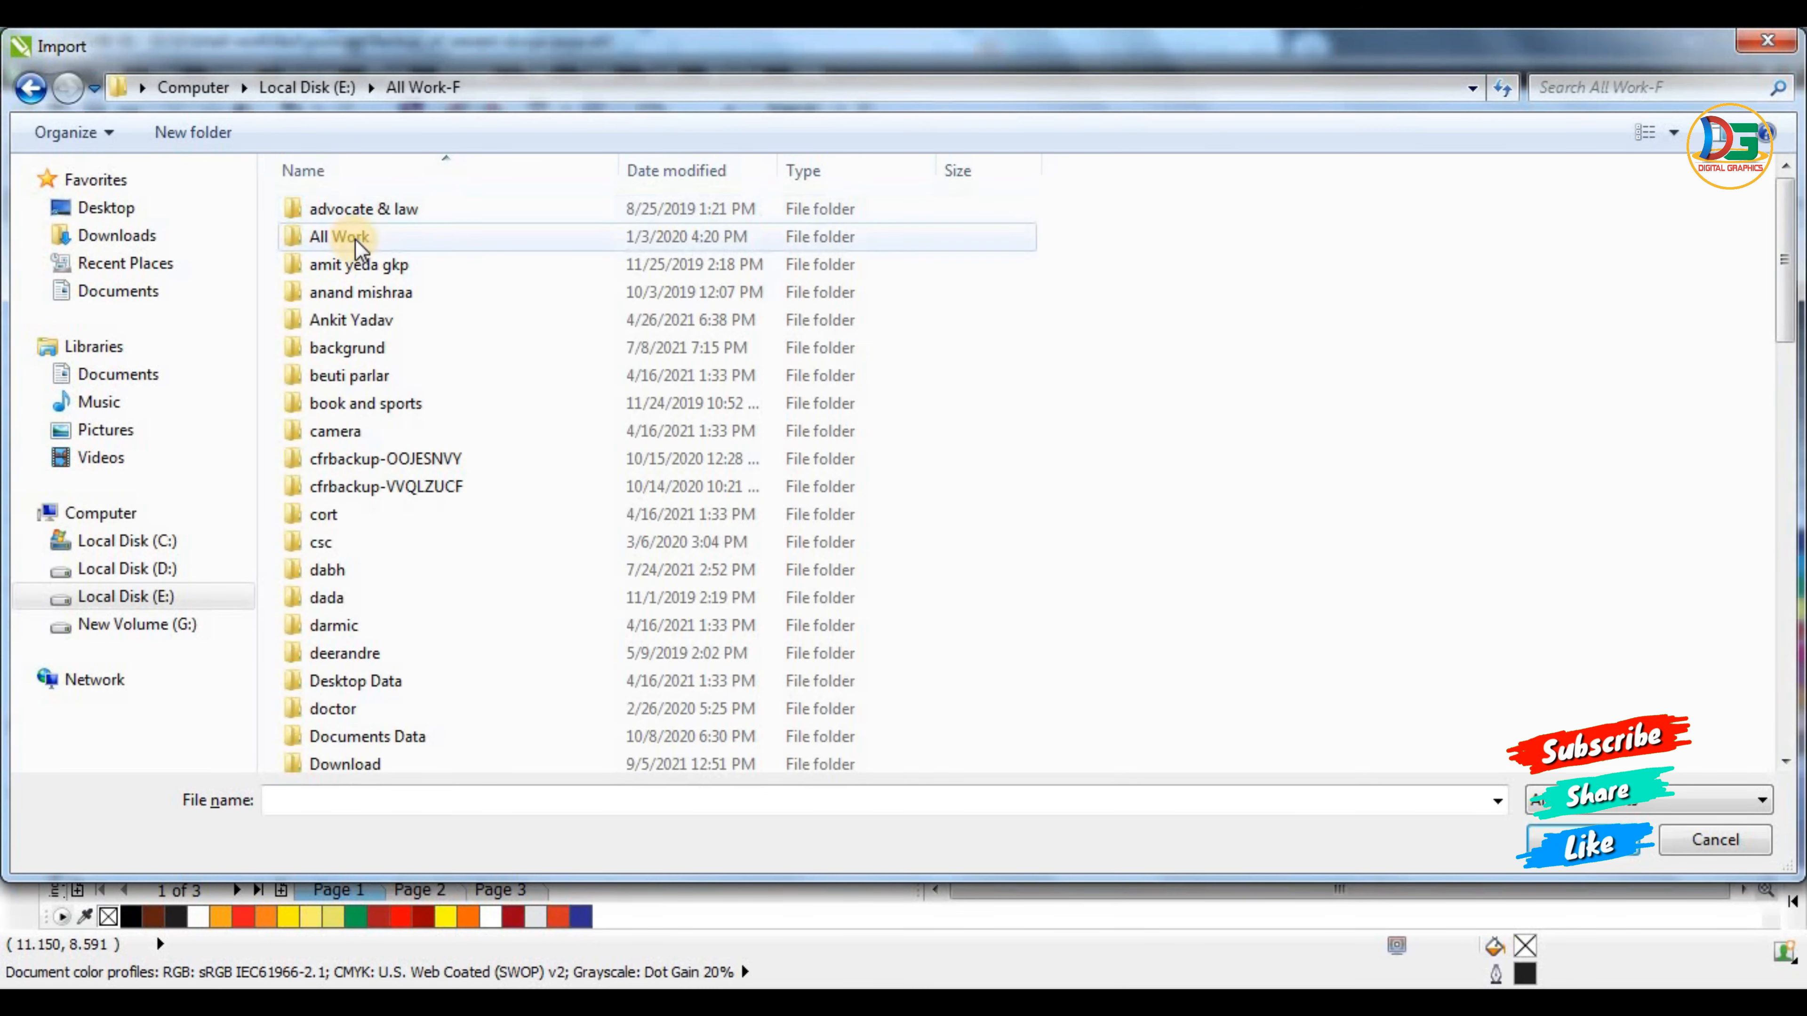
pyautogui.press('BackSpace')
pyautogui.press('BackSpace')
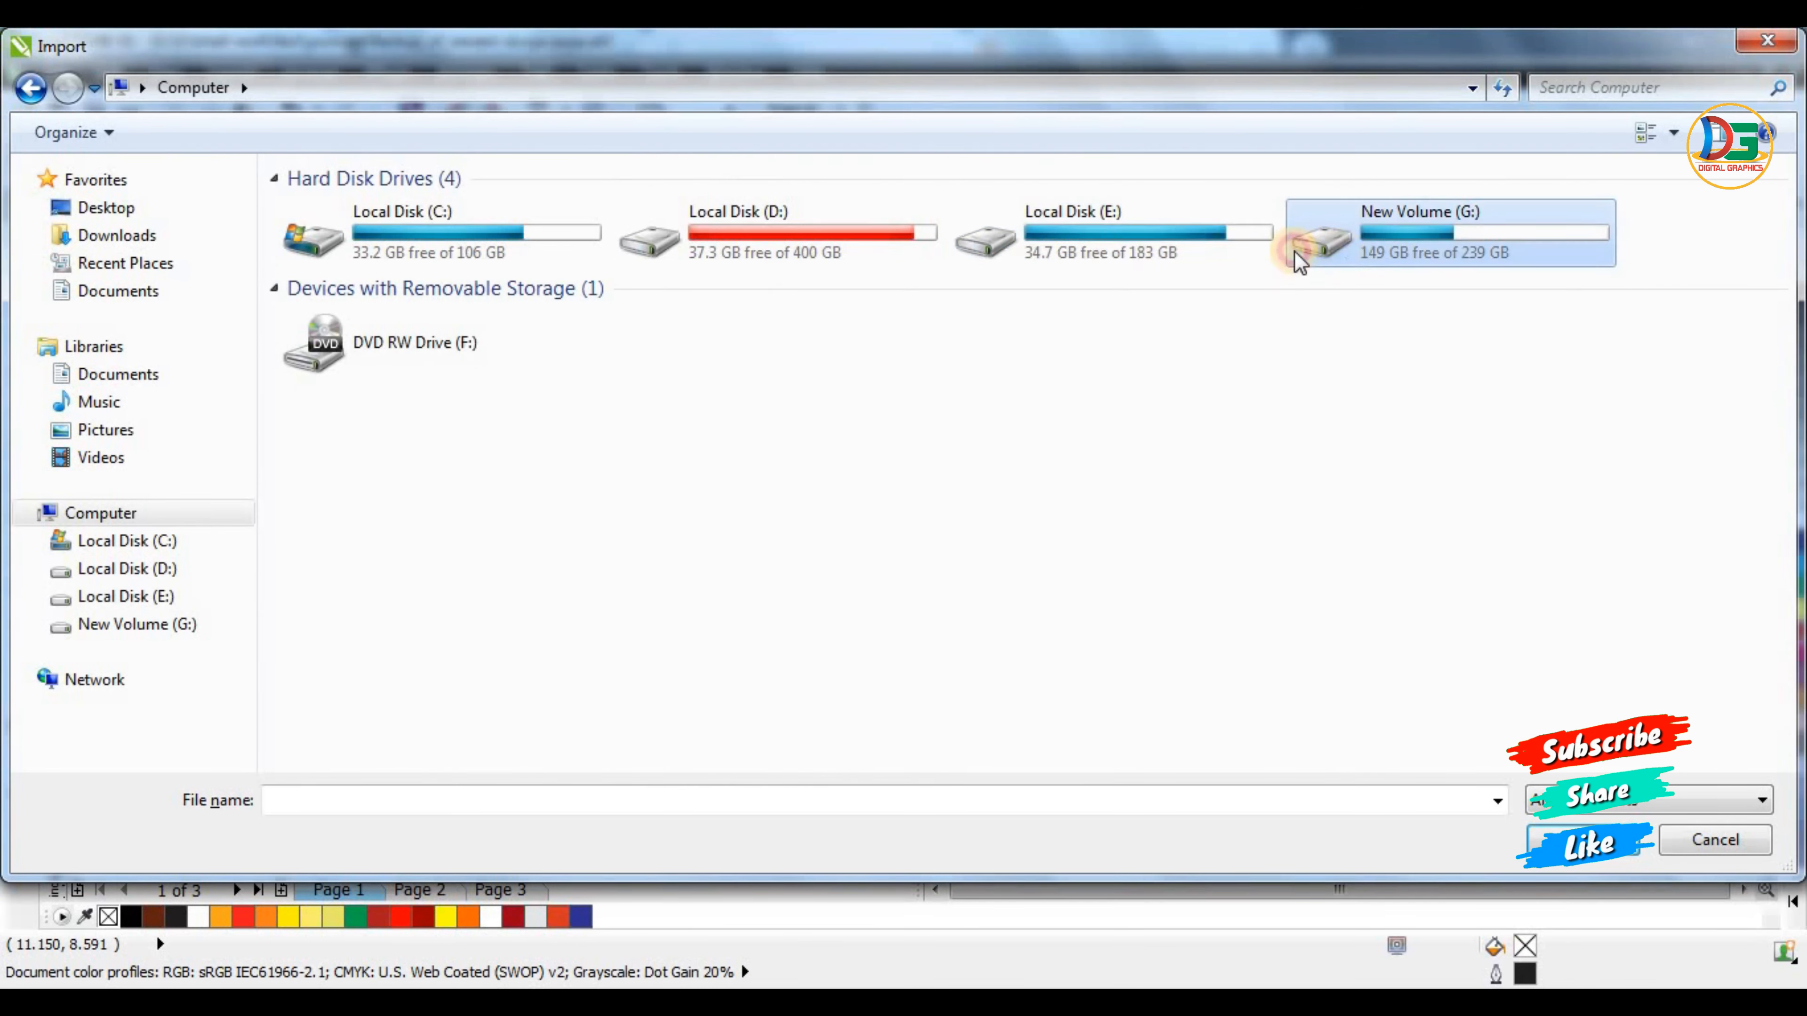
# Browse to the folder G:\D\bhatt work and search it for "na"
pyautogui.doubleClick(1292, 249)
pyautogui.doubleClick(339, 234)
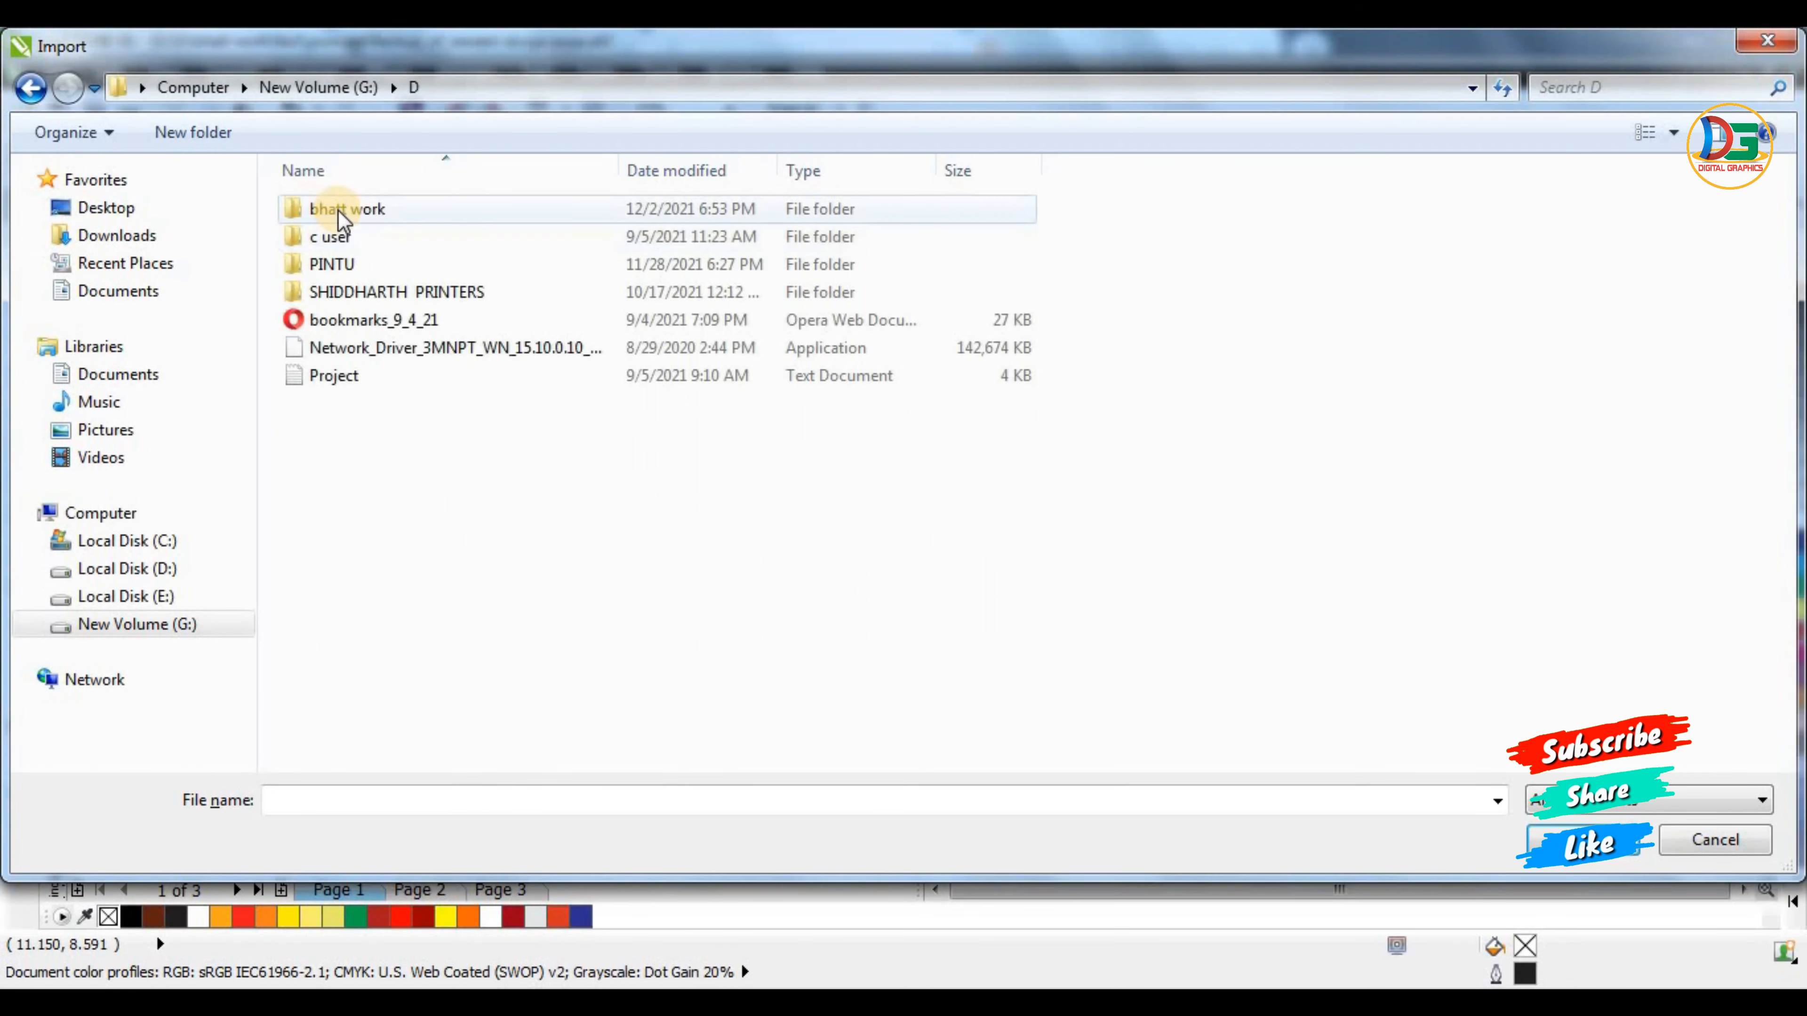
pyautogui.doubleClick(472, 201)
pyautogui.click(1566, 83)
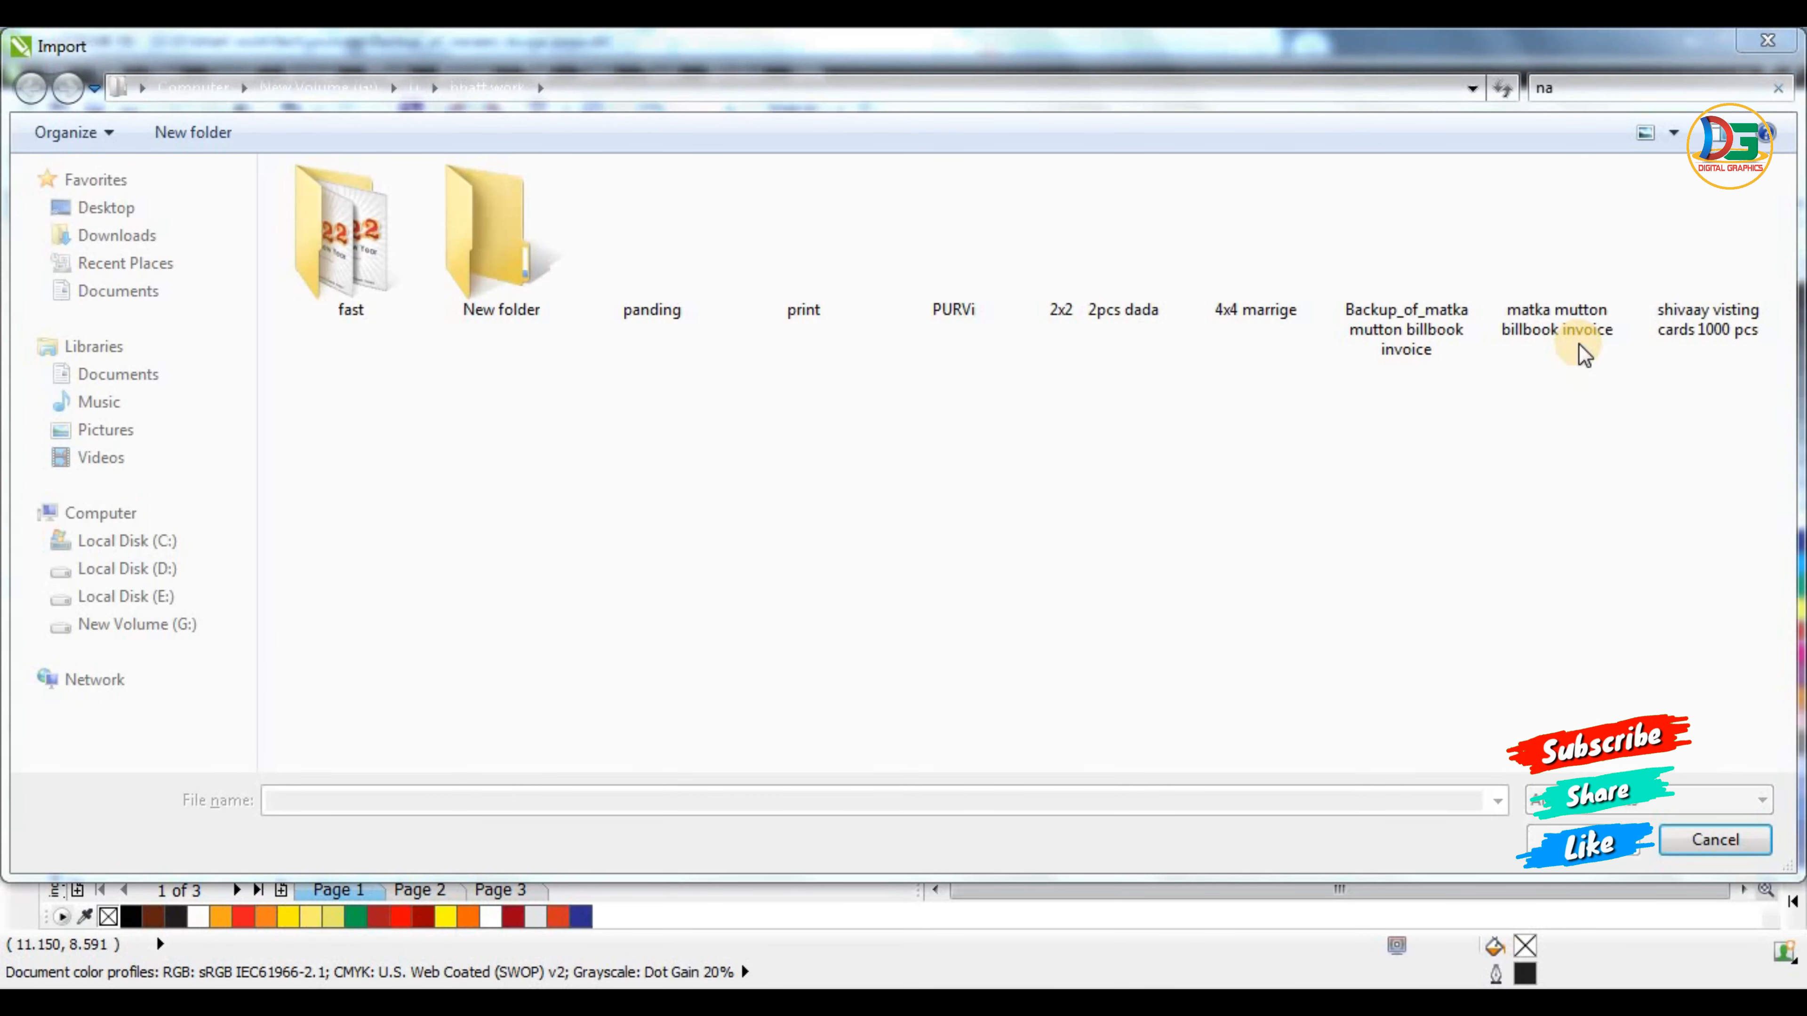
pyautogui.click(1575, 87)
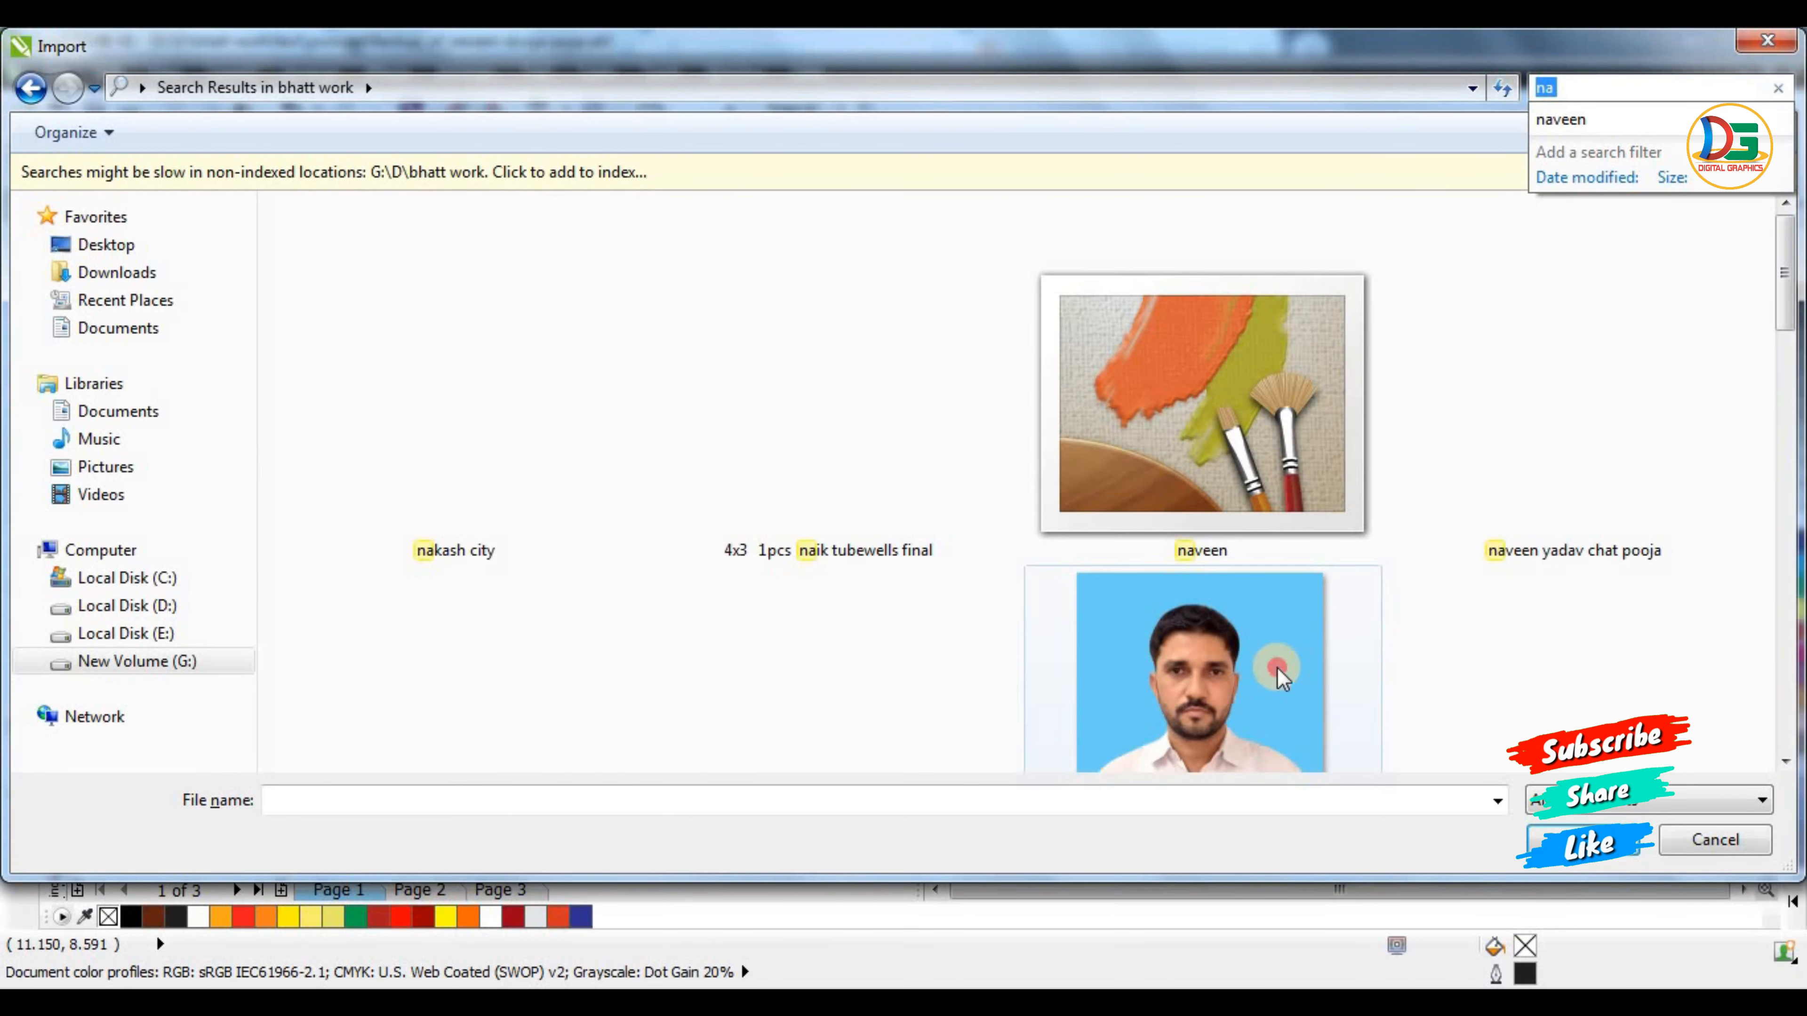
# Import the blue-background portrait photo at about 5.1 × 6.75 inches and place it beside the greeting text
pyautogui.click(1275, 670)
pyautogui.click(1573, 874)
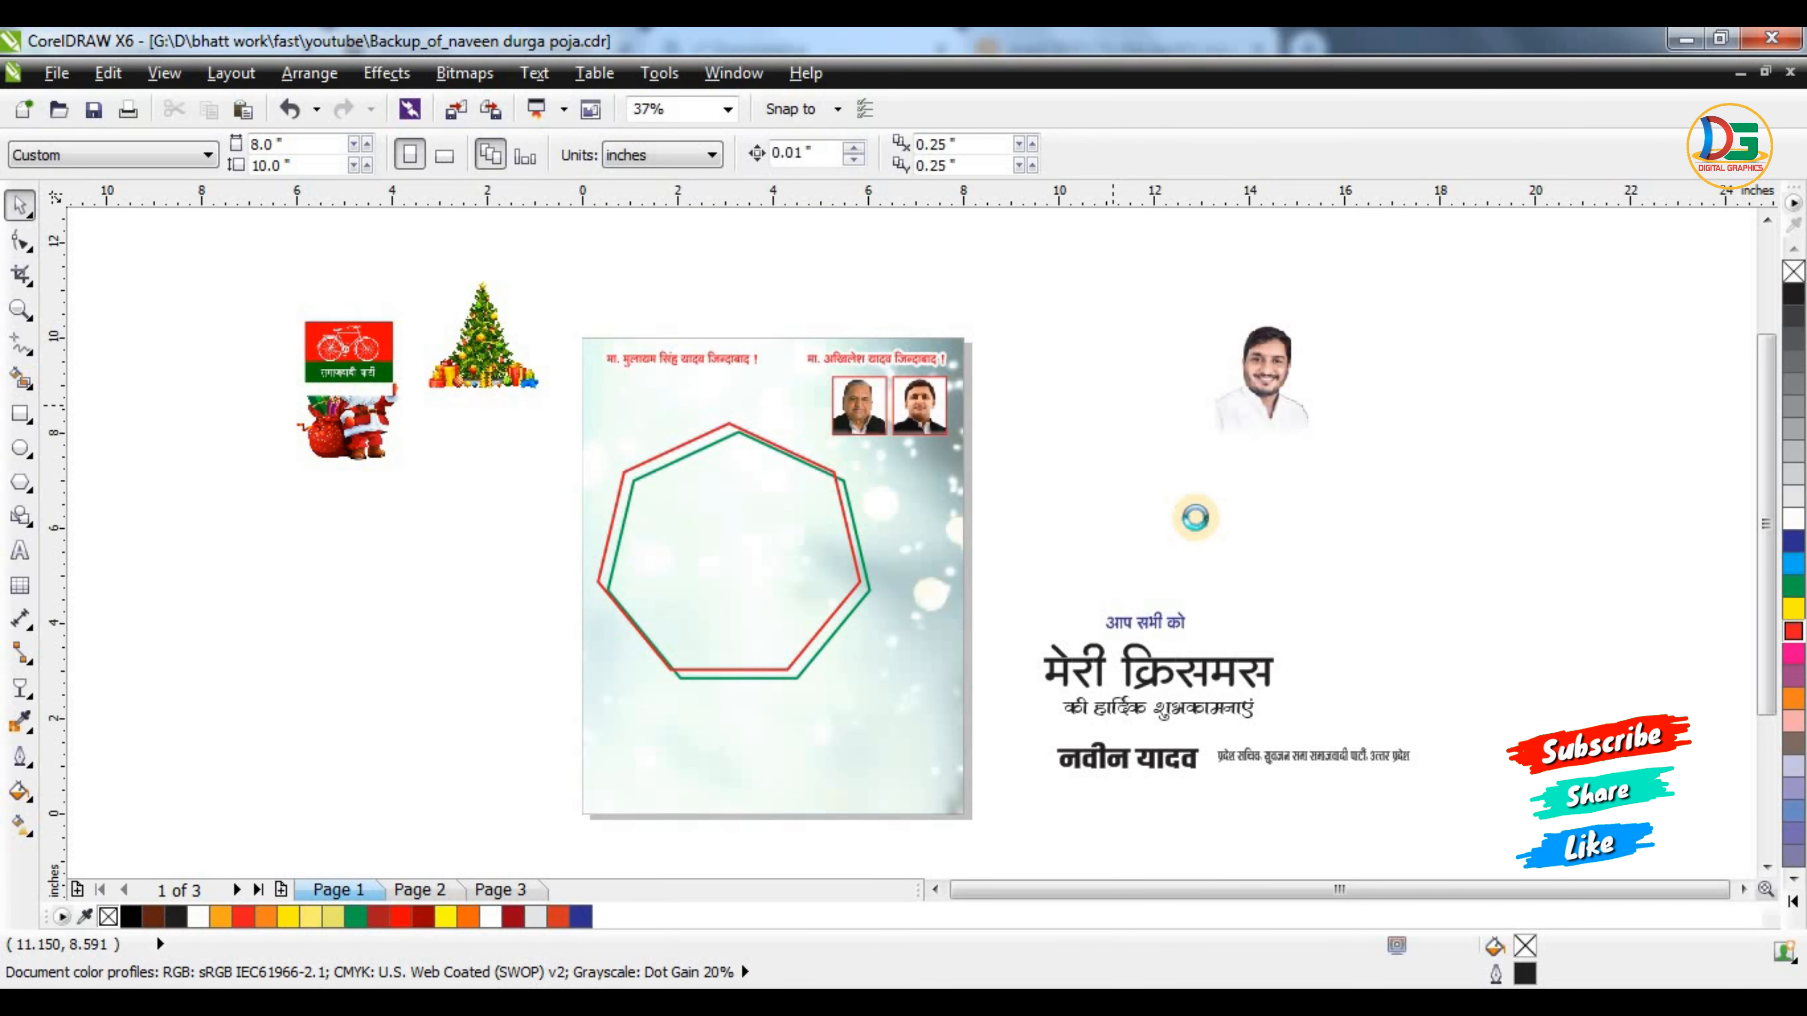
pyautogui.moveTo(1400, 444); pyautogui.dragTo(1641, 766)
pyautogui.moveTo(1568, 618); pyautogui.dragTo(1511, 591)
# Hide the portrait's blue background with a bitmap color mask, sampling the blue color from the photo
pyautogui.scroll(3, 1400, 460)
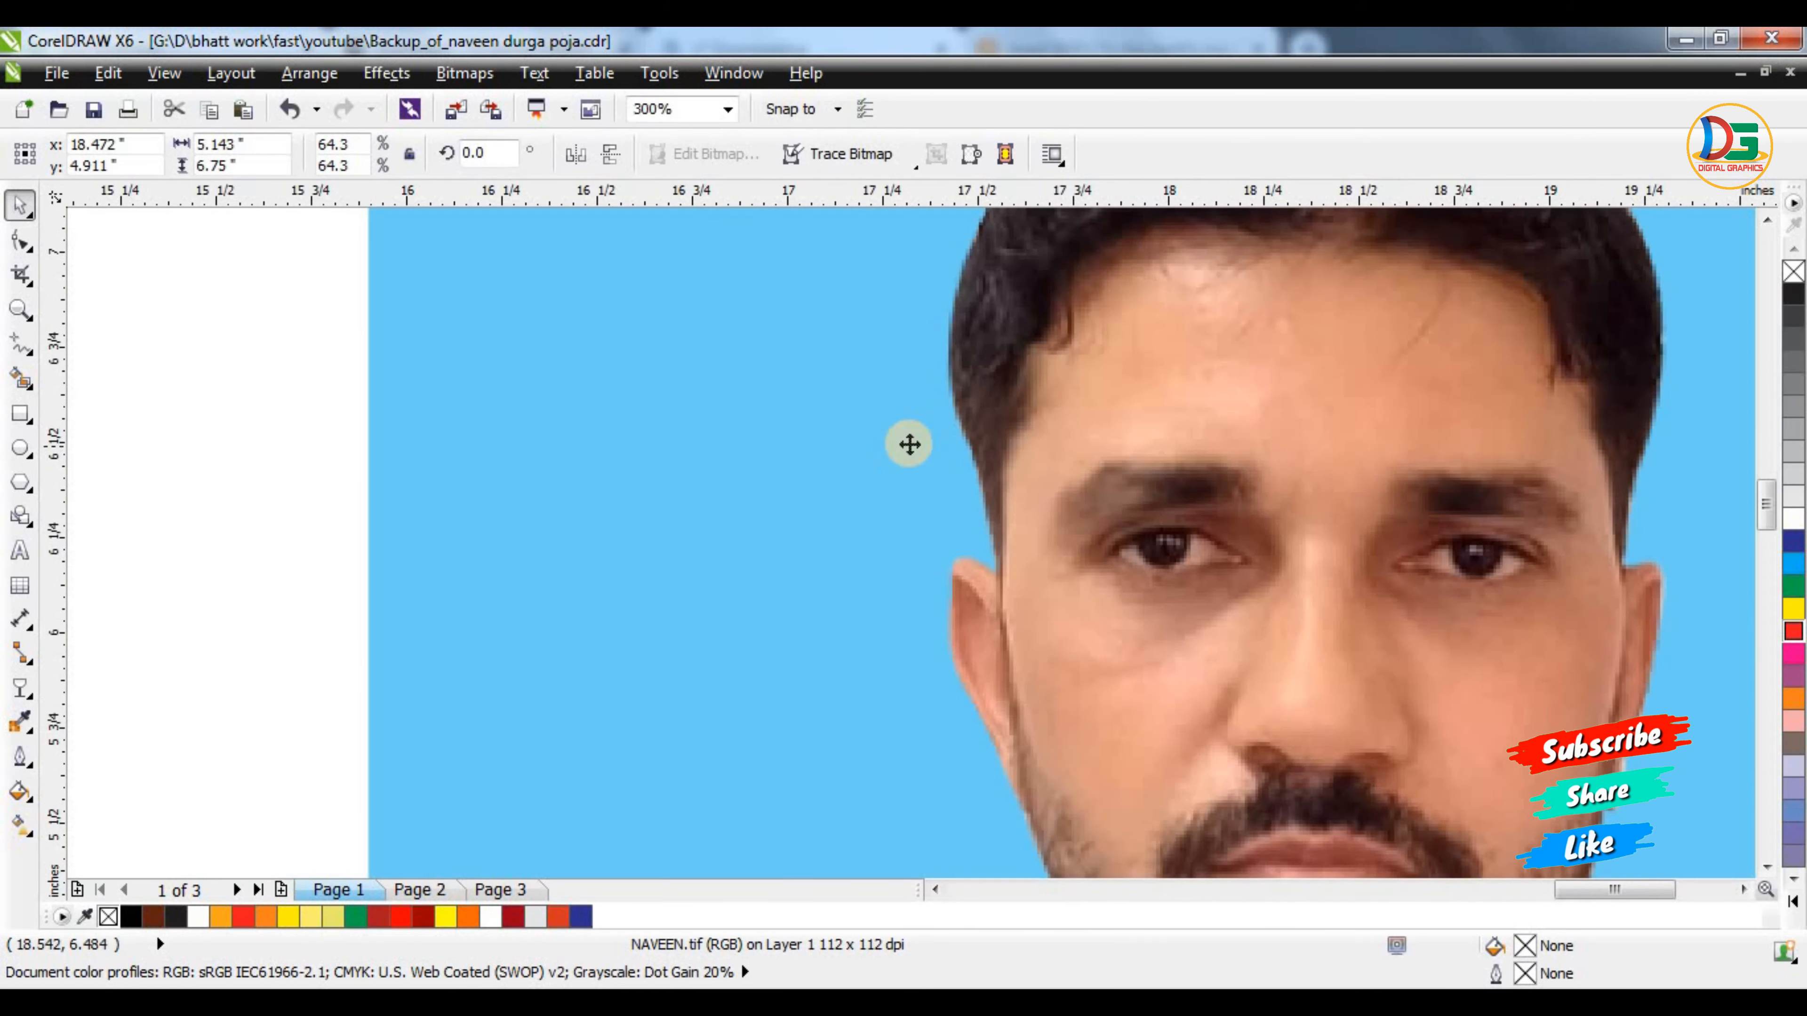
pyautogui.scroll(-2, 907, 444)
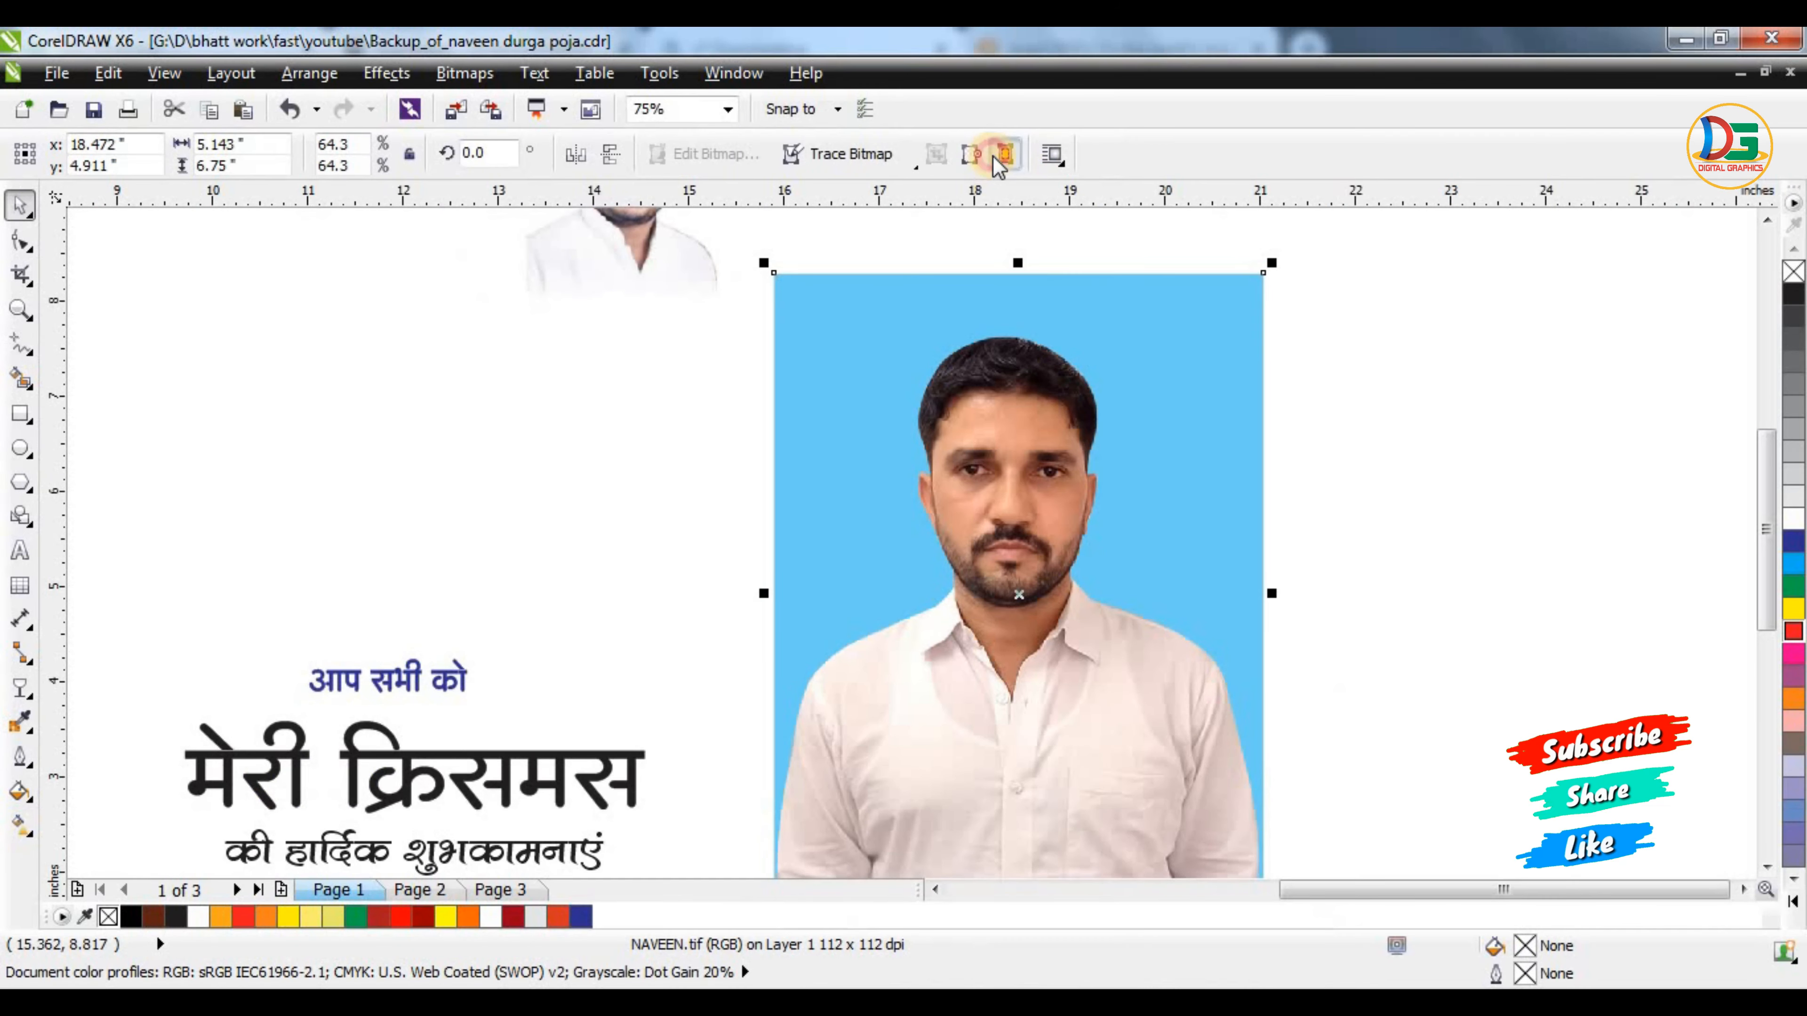
pyautogui.click(1002, 153)
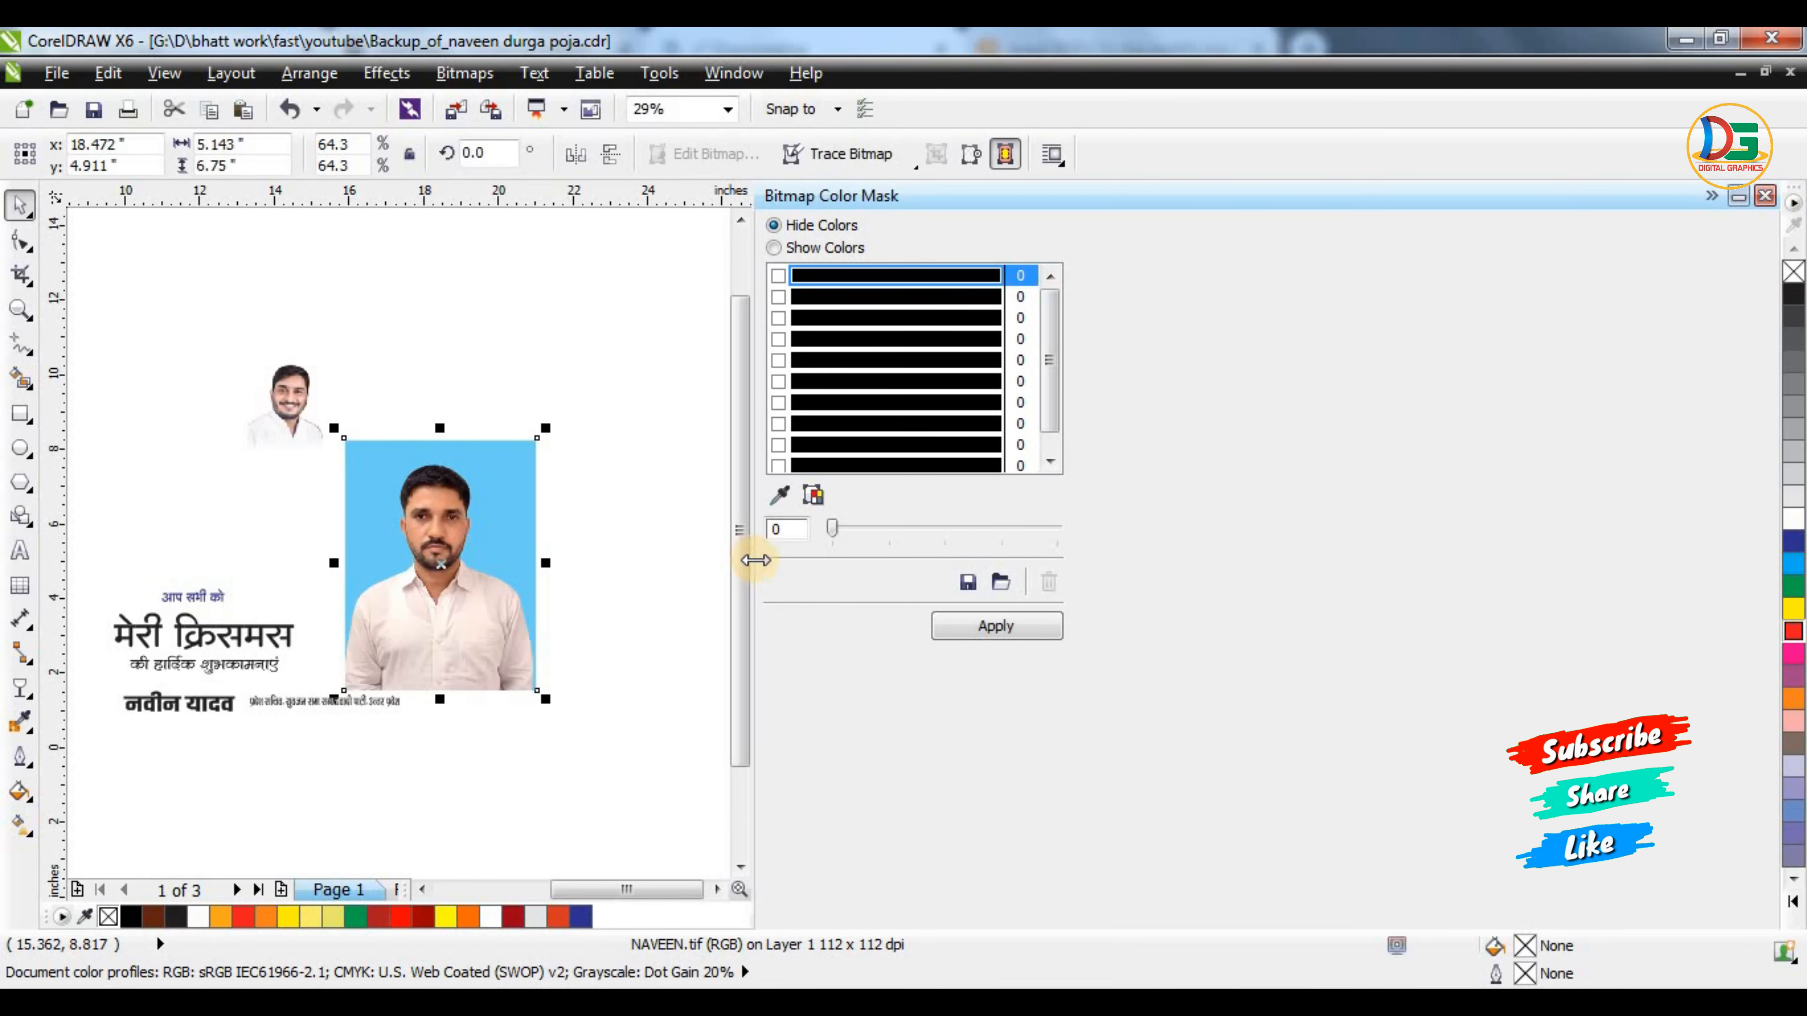
pyautogui.moveTo(1303, 596); pyautogui.dragTo(1430, 601)
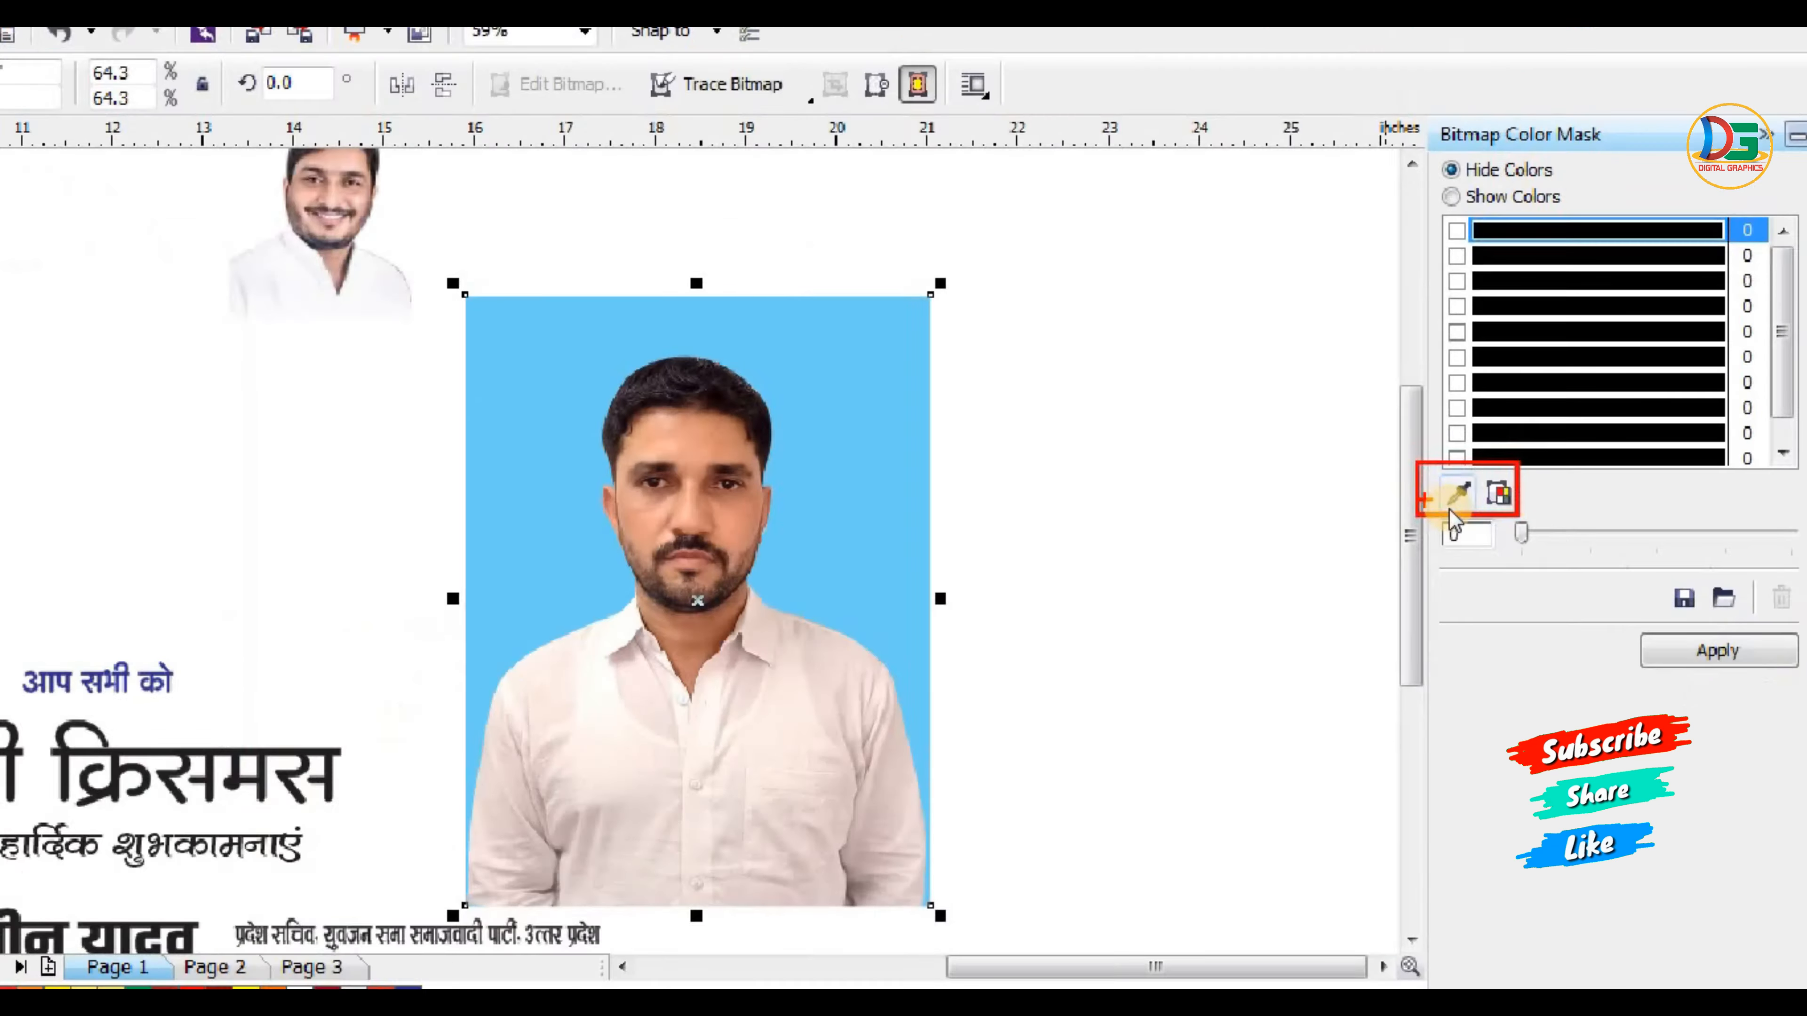
pyautogui.click(1462, 491)
pyautogui.click(664, 386)
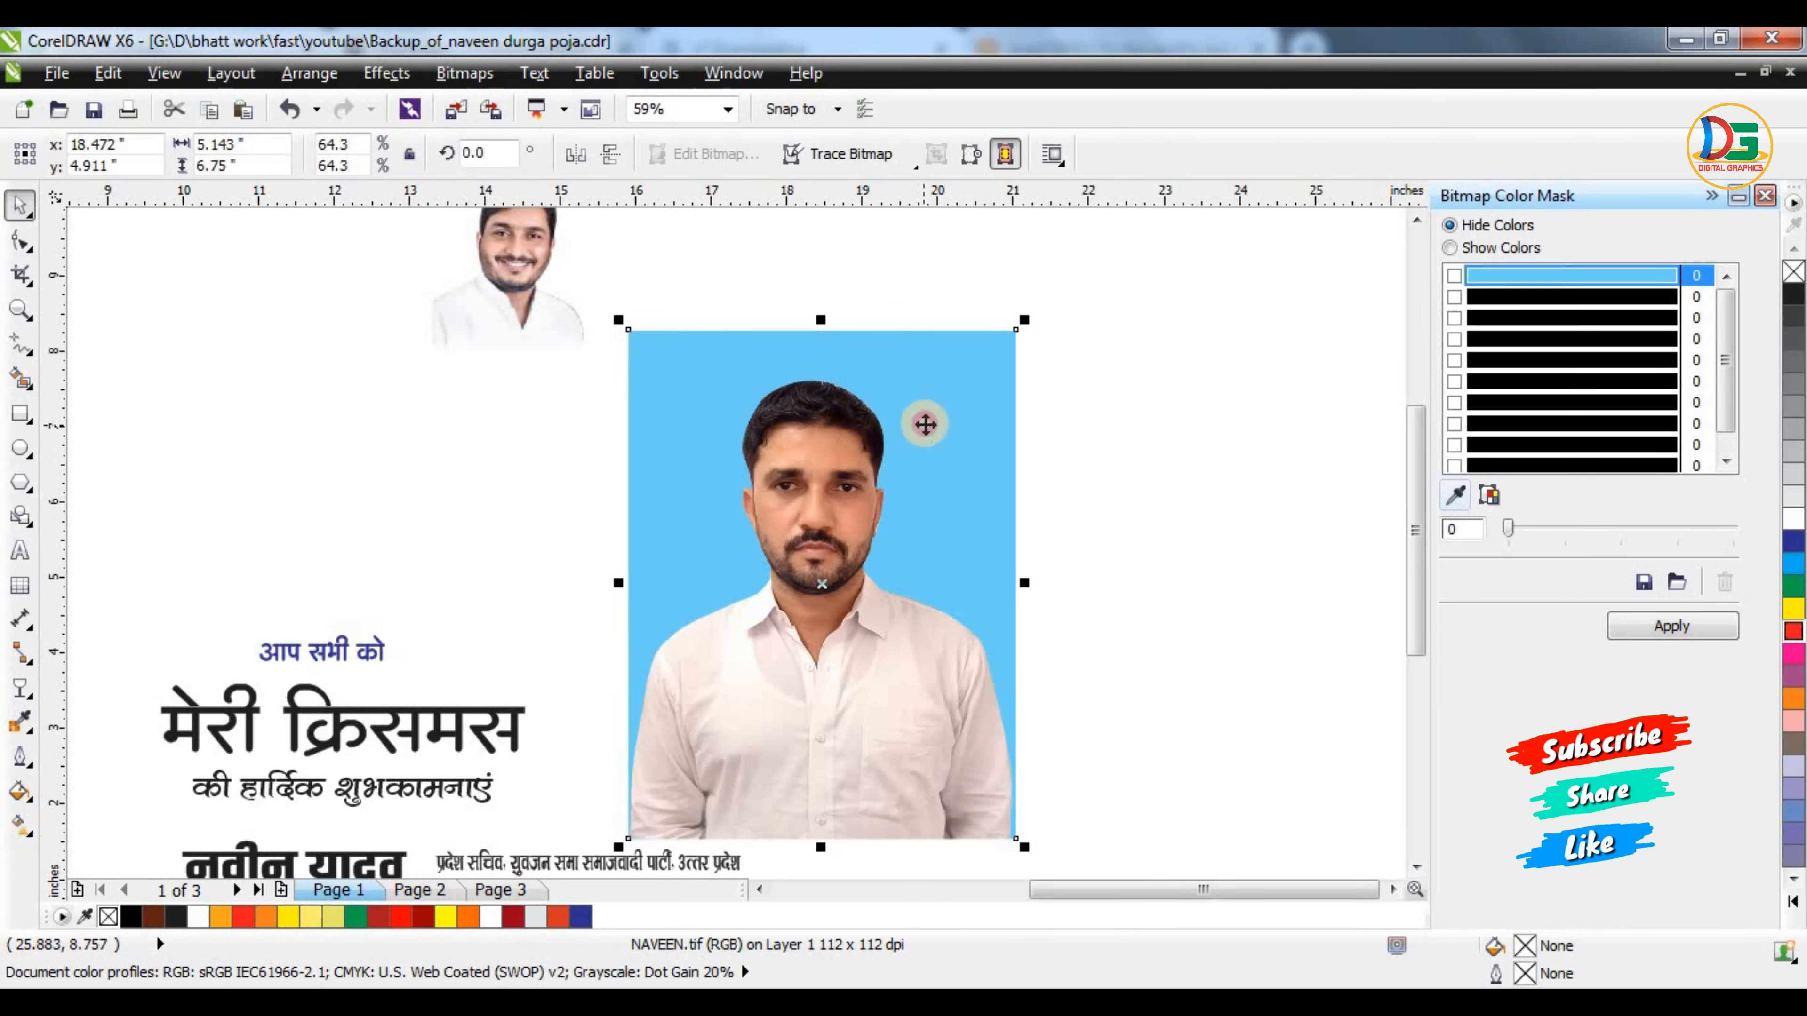
pyautogui.click(1644, 627)
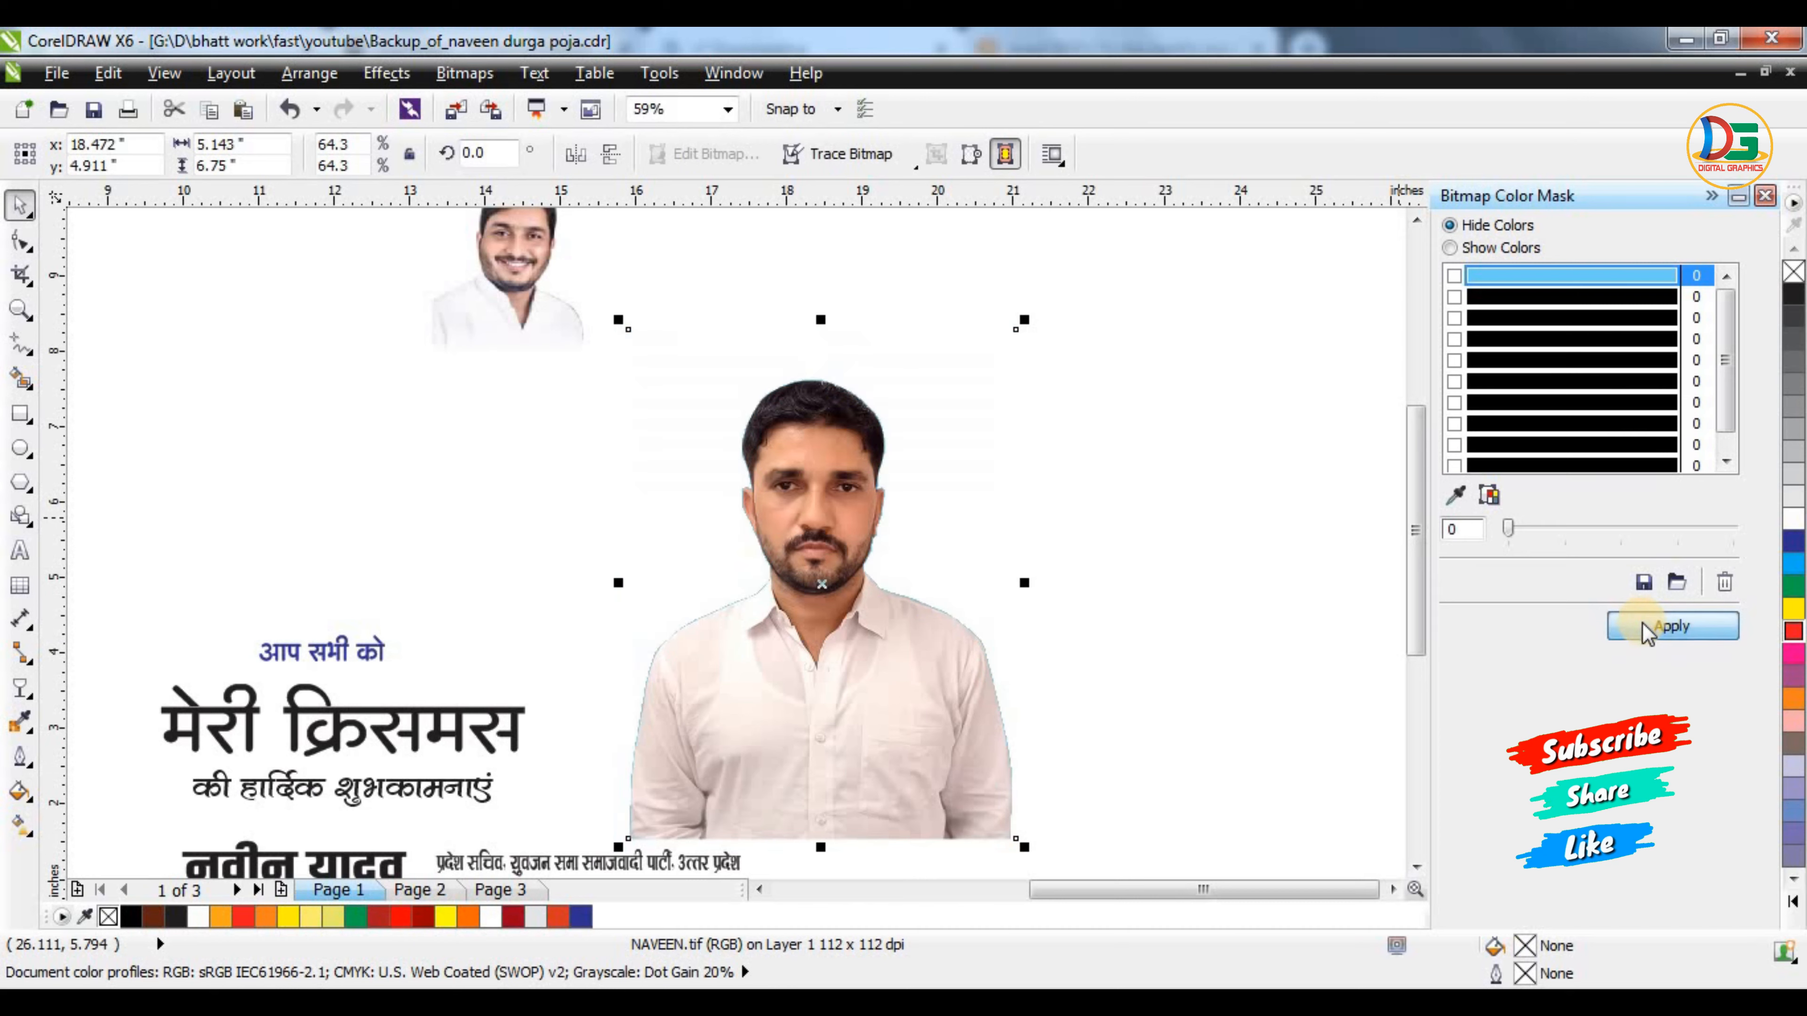
# Set the color mask tolerance for the sampled blue to 20 and apply it to the portrait
pyautogui.click(1526, 530)
pyautogui.click(1579, 532)
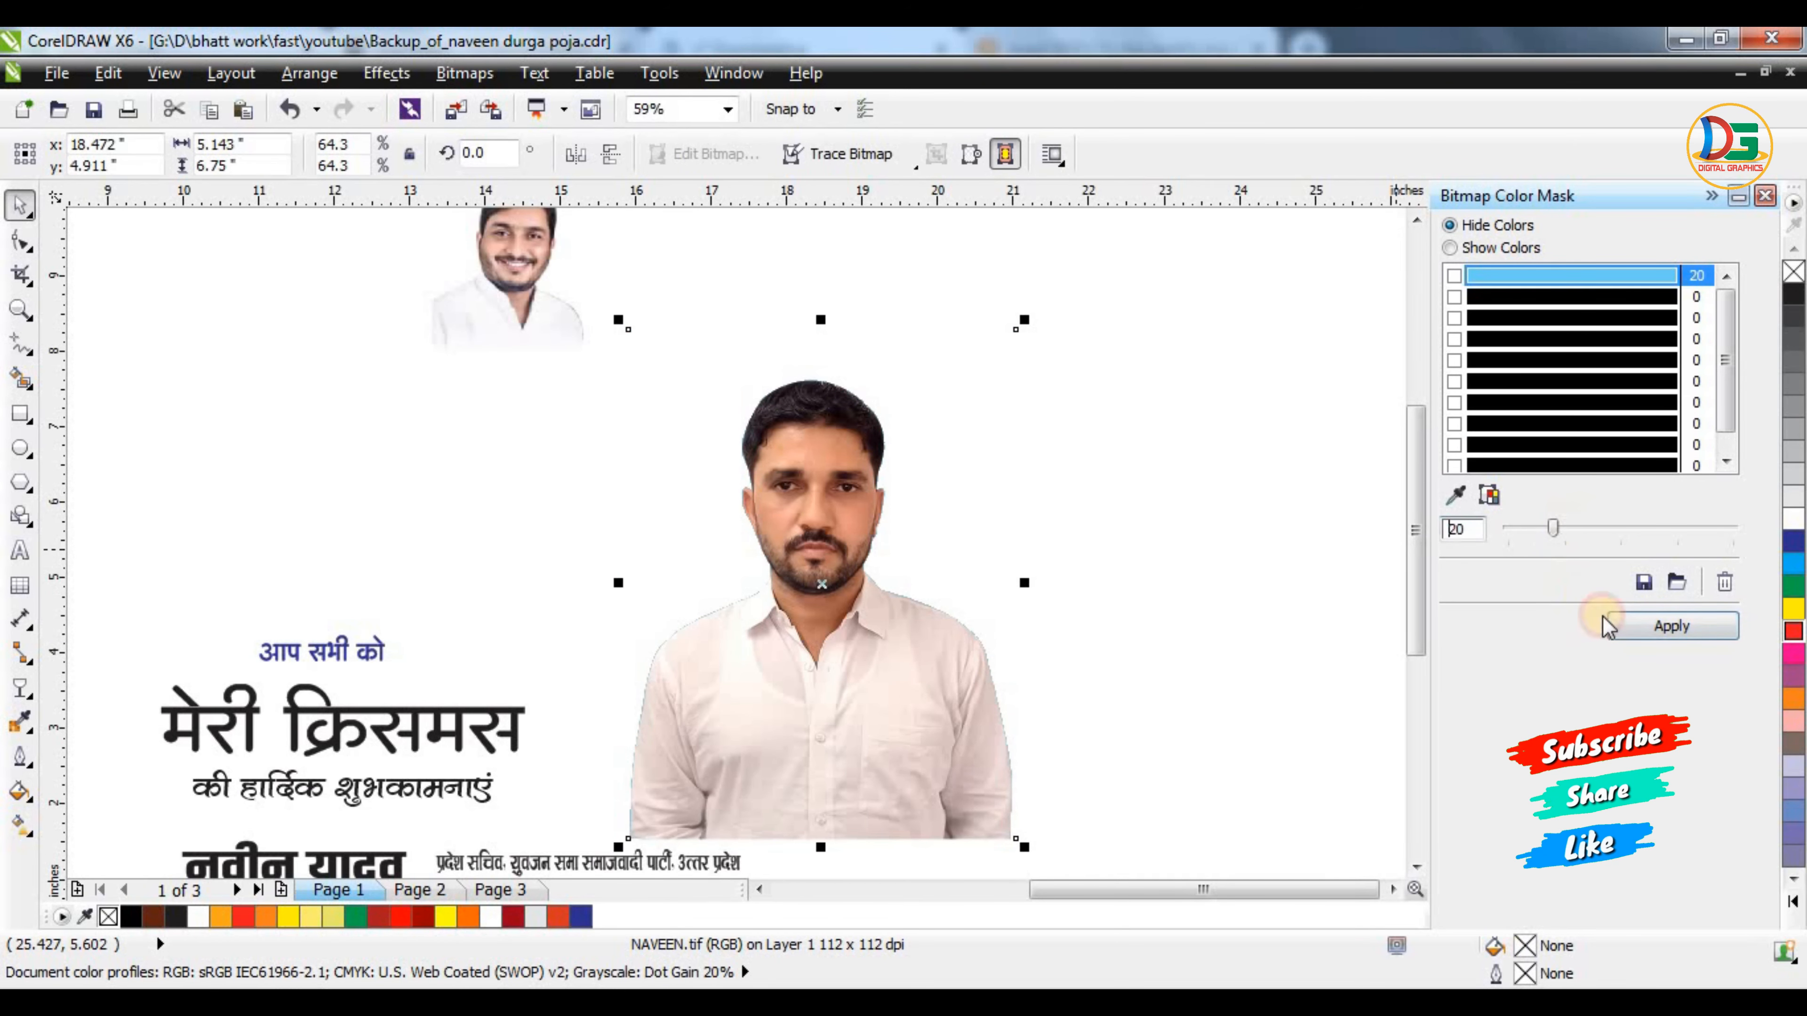
pyautogui.scroll(2, 952, 601)
pyautogui.scroll(-2, 951, 605)
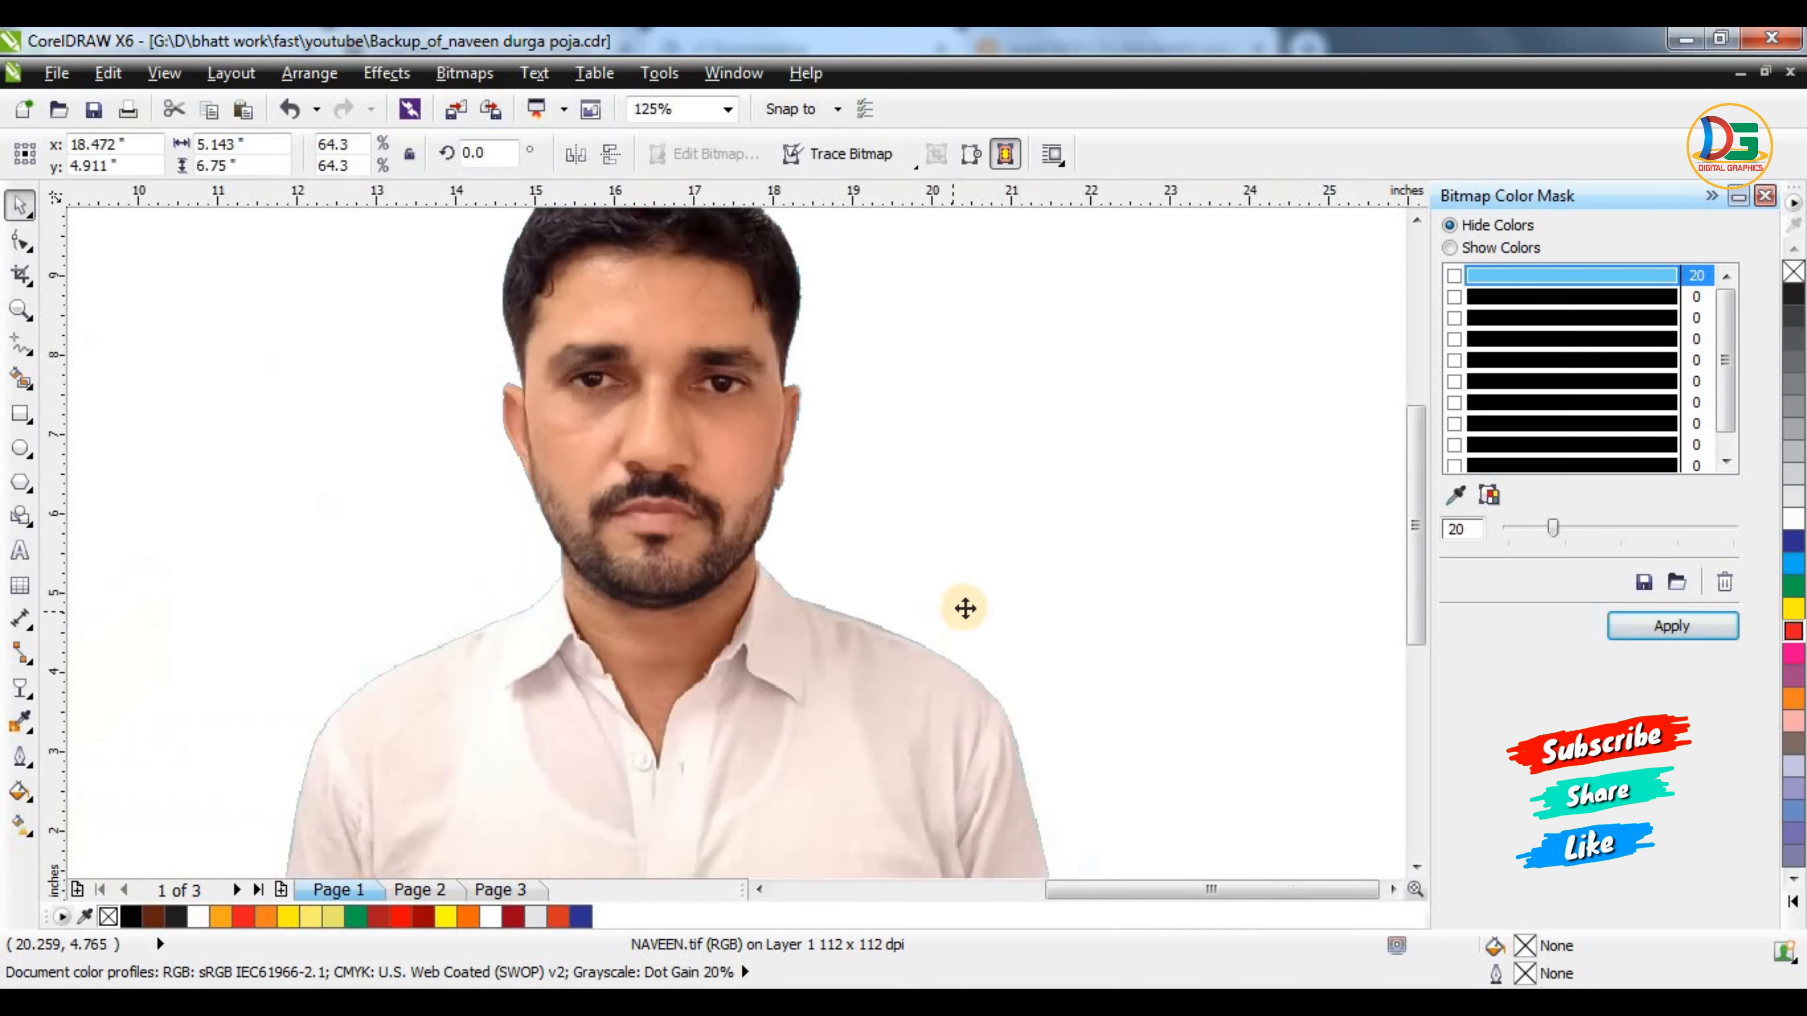
pyautogui.click(1109, 498)
# Move the cut-out portrait onto the lower right part of the poster, overlapping the polygon frames
pyautogui.scroll(-2, 1109, 498)
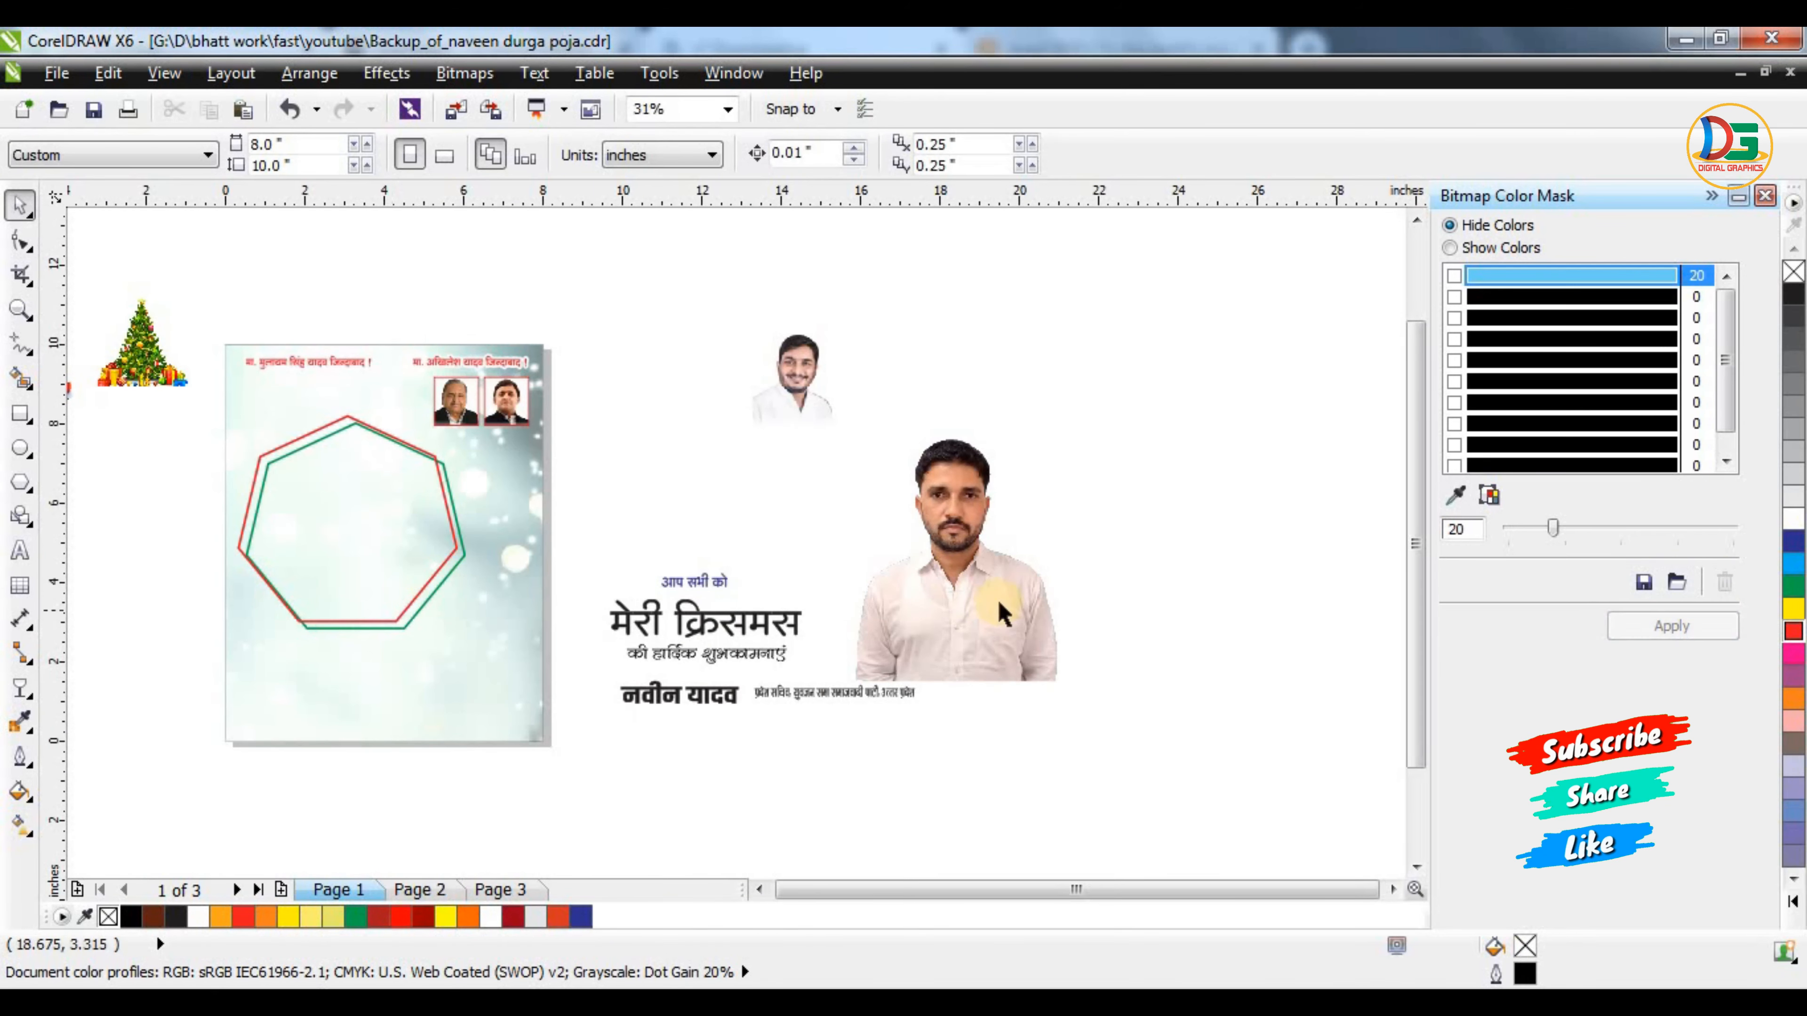
pyautogui.moveTo(1004, 612); pyautogui.dragTo(476, 591)
pyautogui.scroll(2, 454, 627)
pyautogui.scroll(-2, 454, 628)
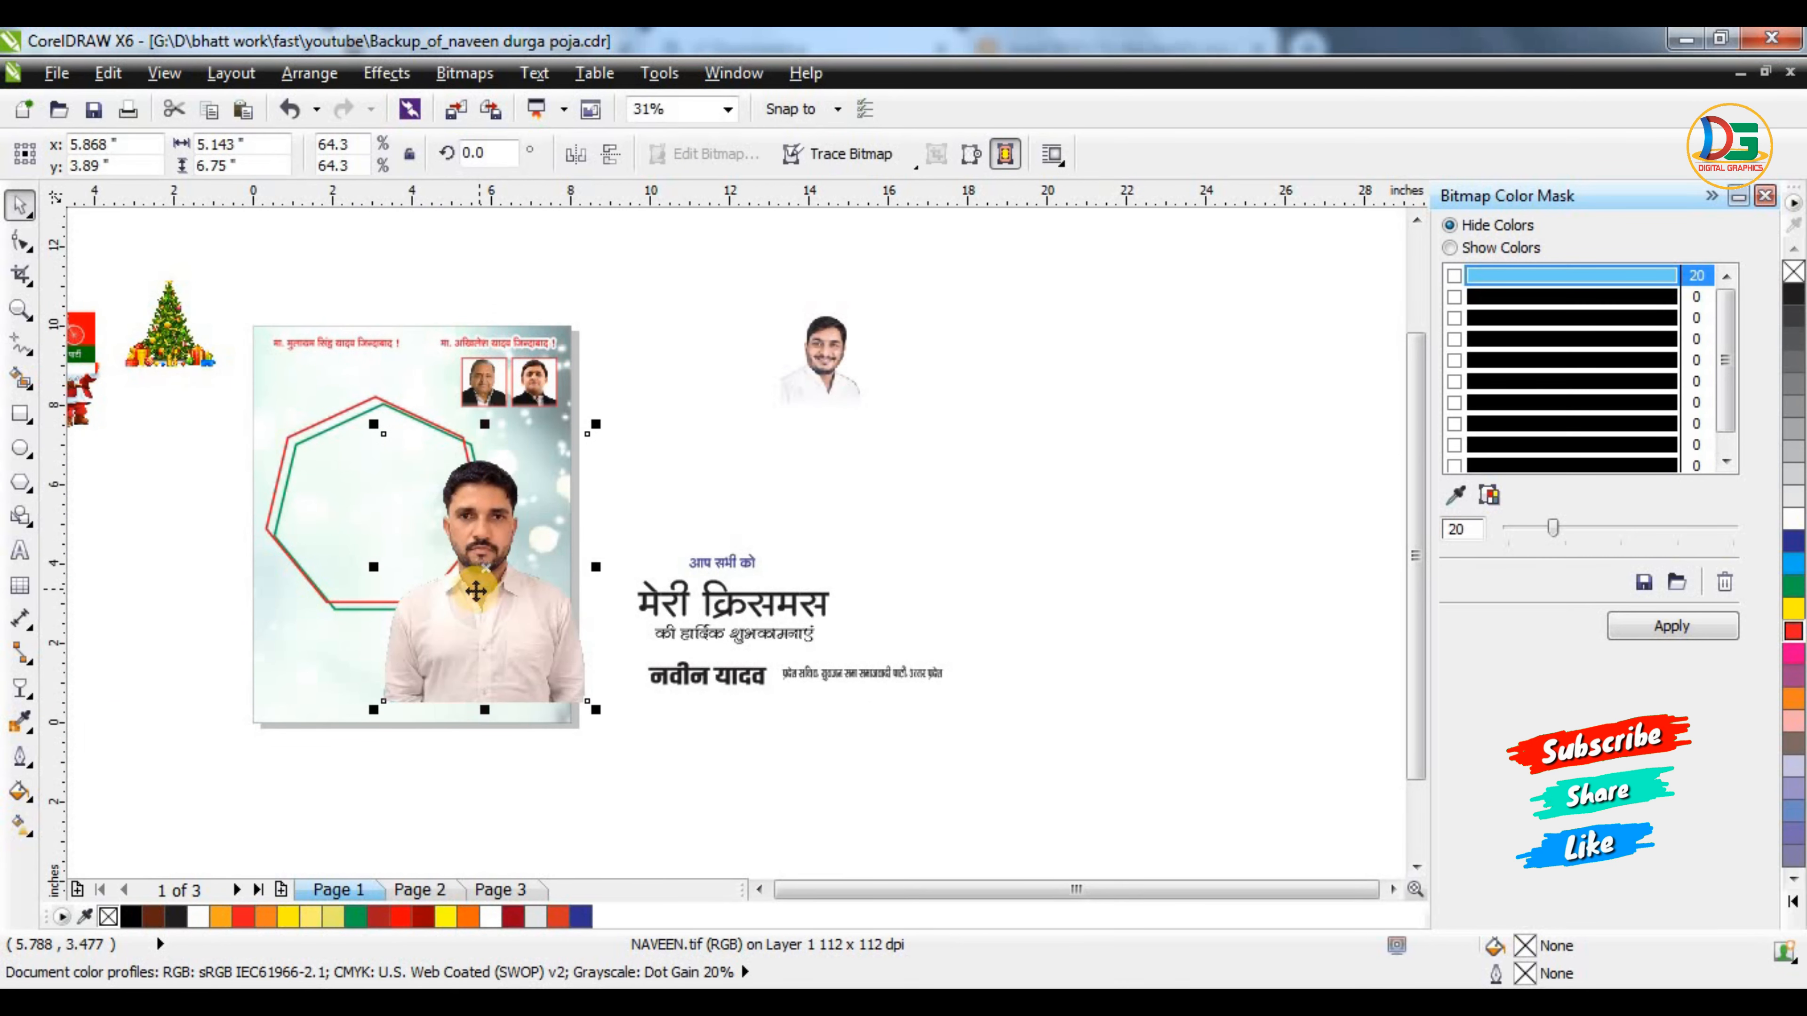
pyautogui.scroll(1, 476, 590)
pyautogui.moveTo(588, 562); pyautogui.dragTo(601, 578)
pyautogui.scroll(-1, 722, 551)
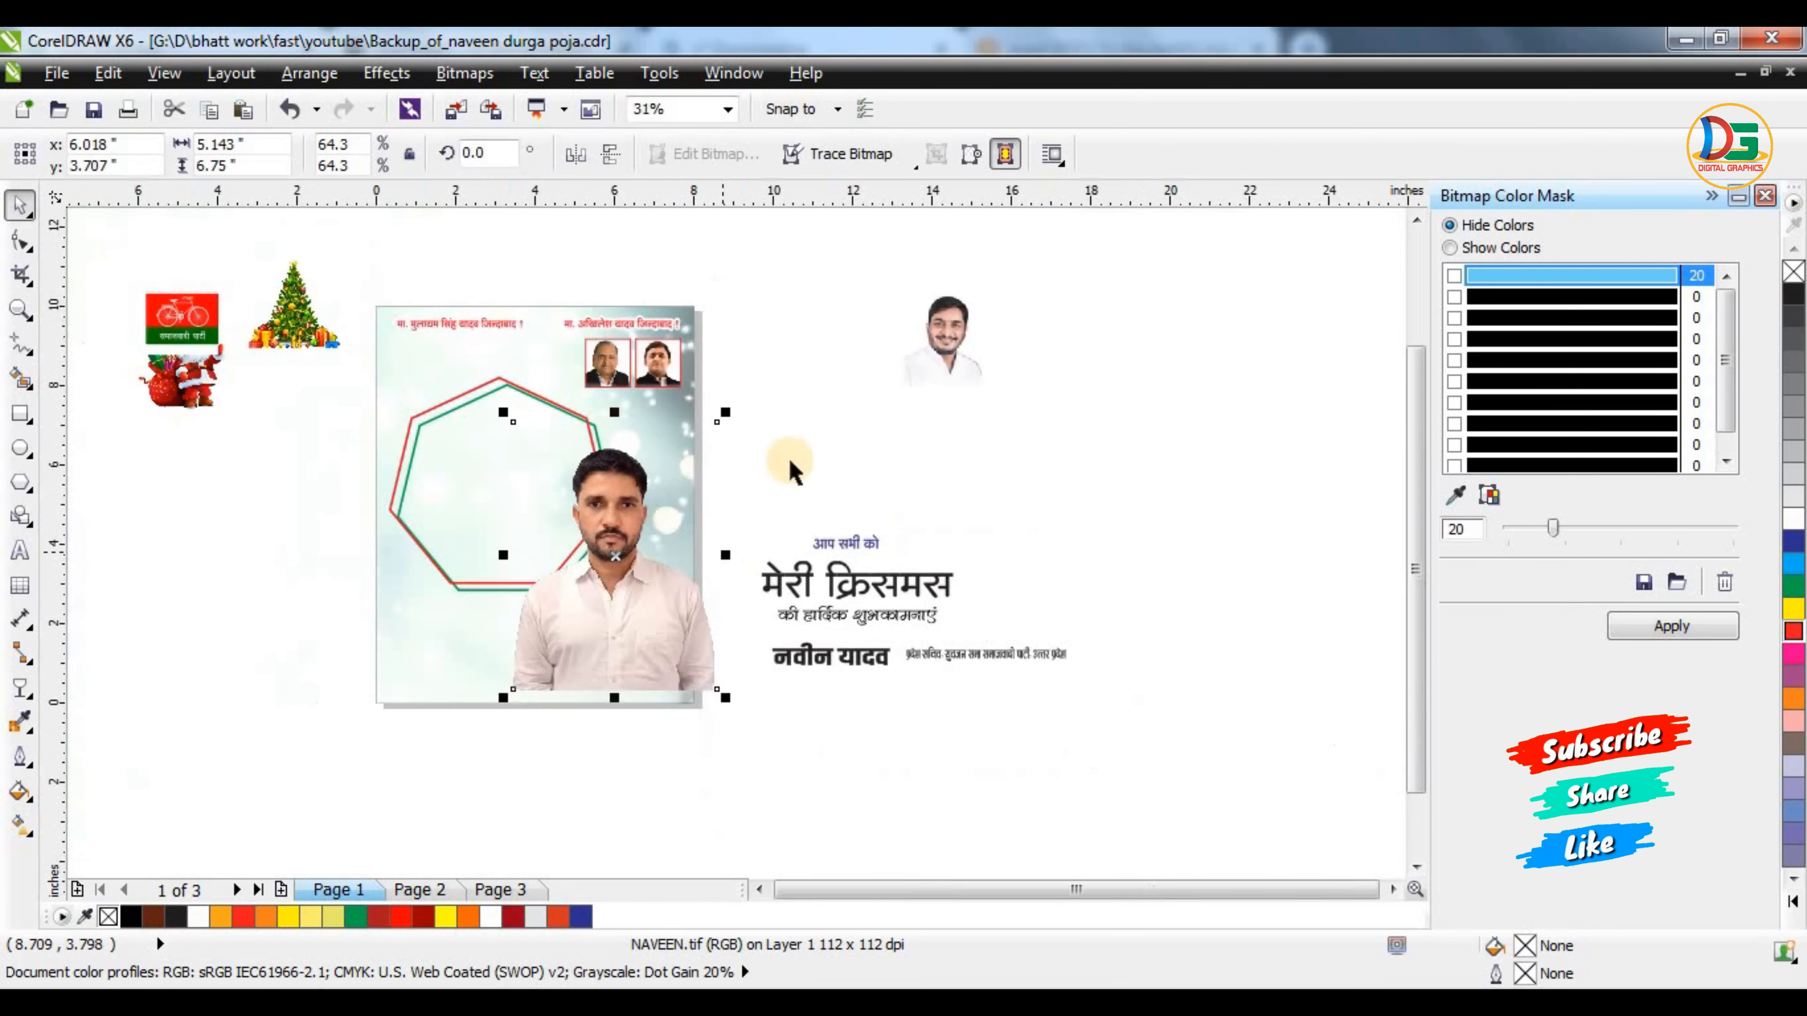
# Fill the poster's background PowerClip rectangle with white
pyautogui.click(818, 417)
pyautogui.click(387, 374)
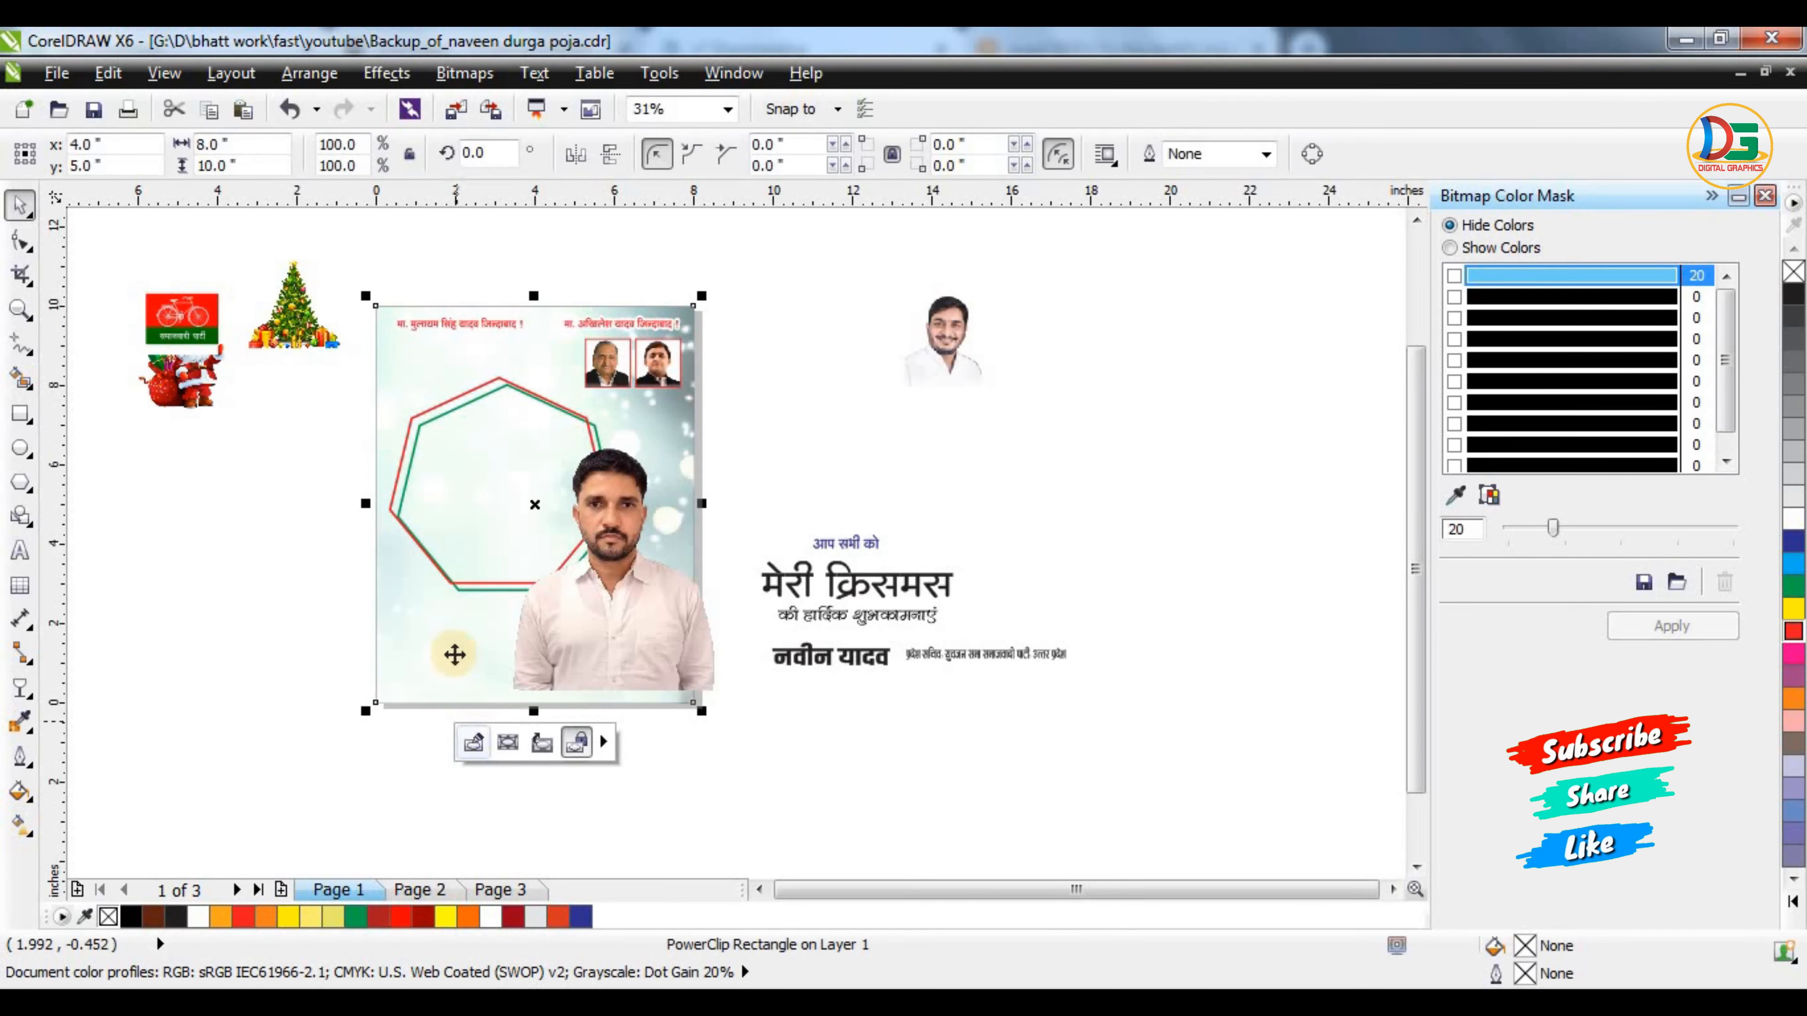
pyautogui.scroll(1, 436, 479)
pyautogui.scroll(1, 822, 409)
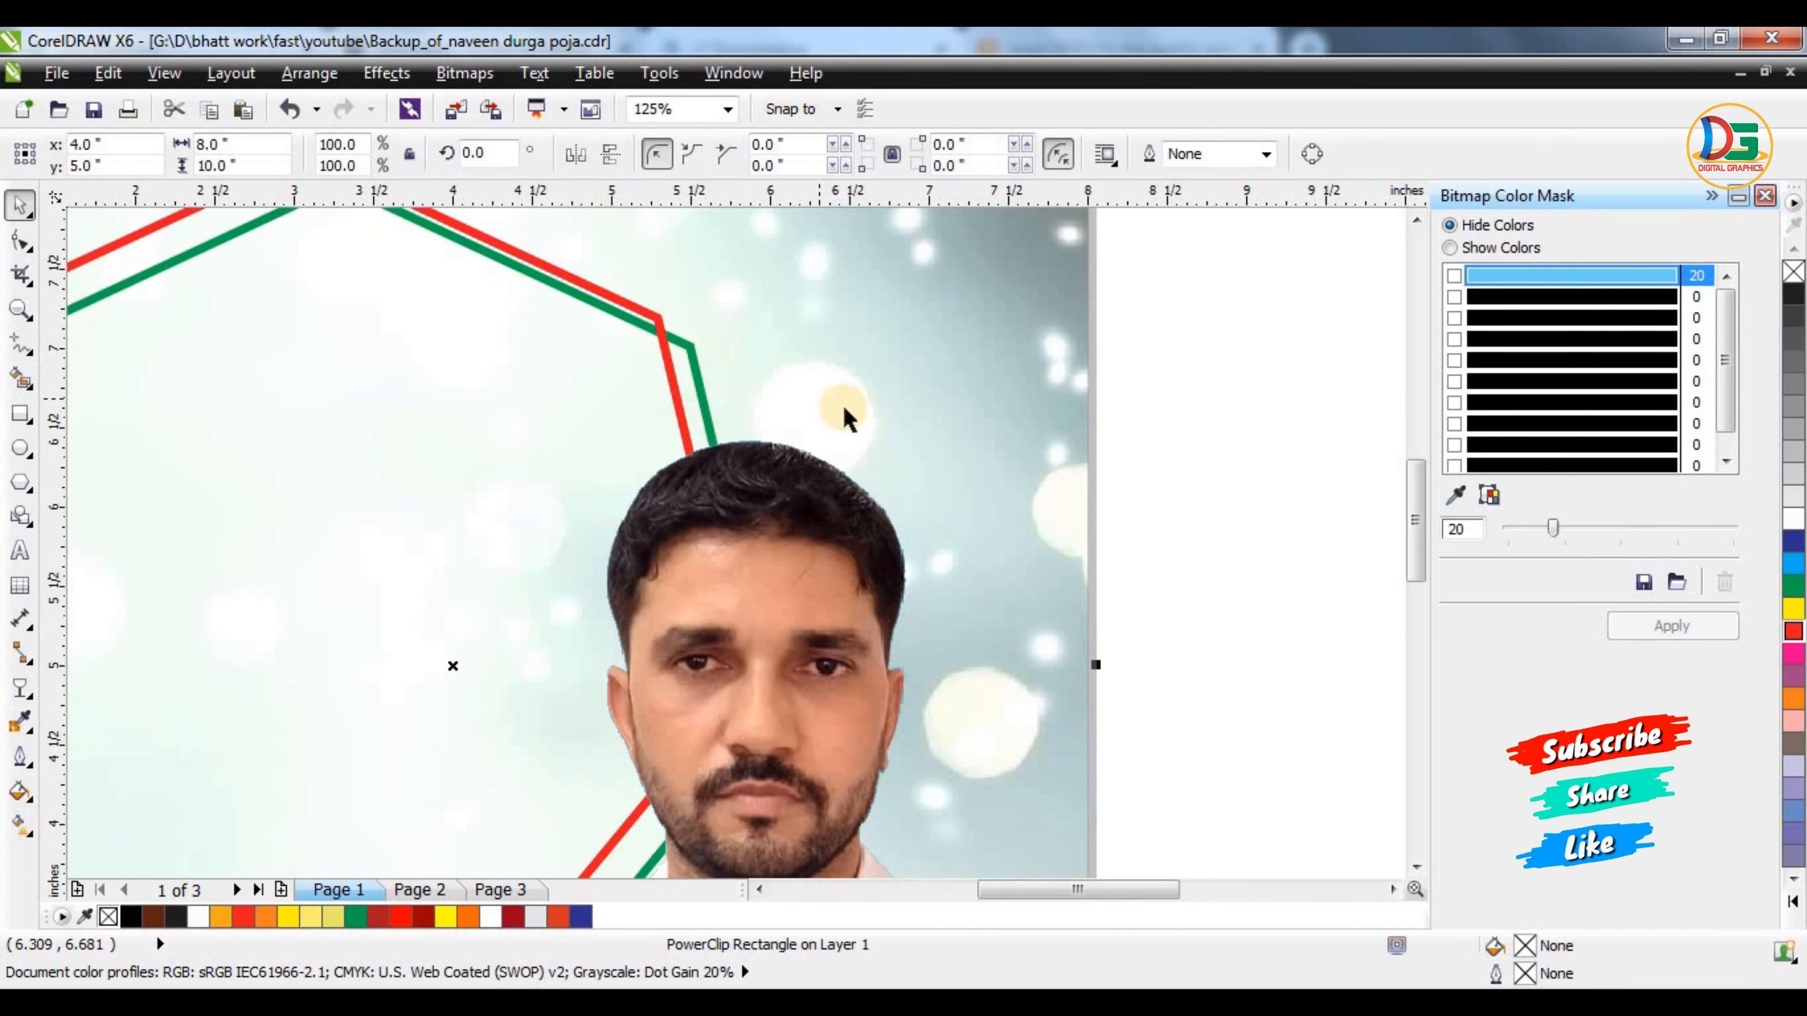
pyautogui.scroll(-1, 840, 428)
pyautogui.scroll(-1, 834, 464)
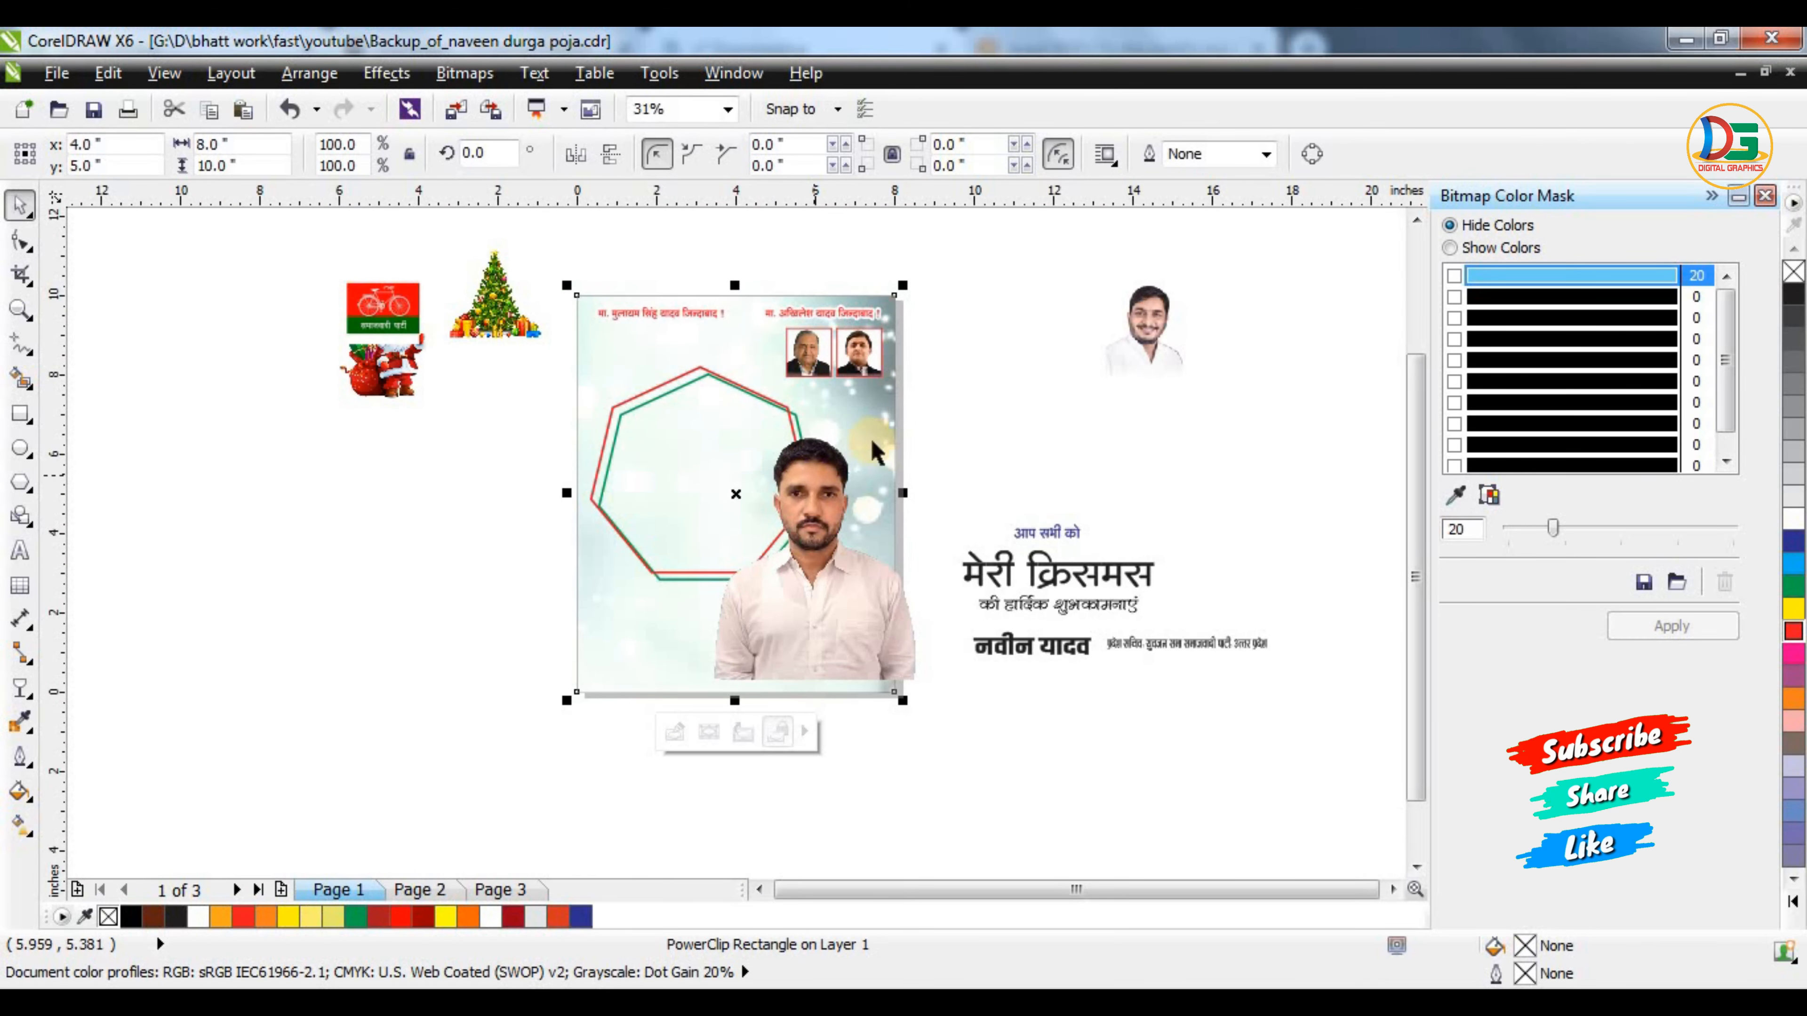
pyautogui.keyDown('ctrl'); pyautogui.click(813, 551); pyautogui.keyUp('ctrl')
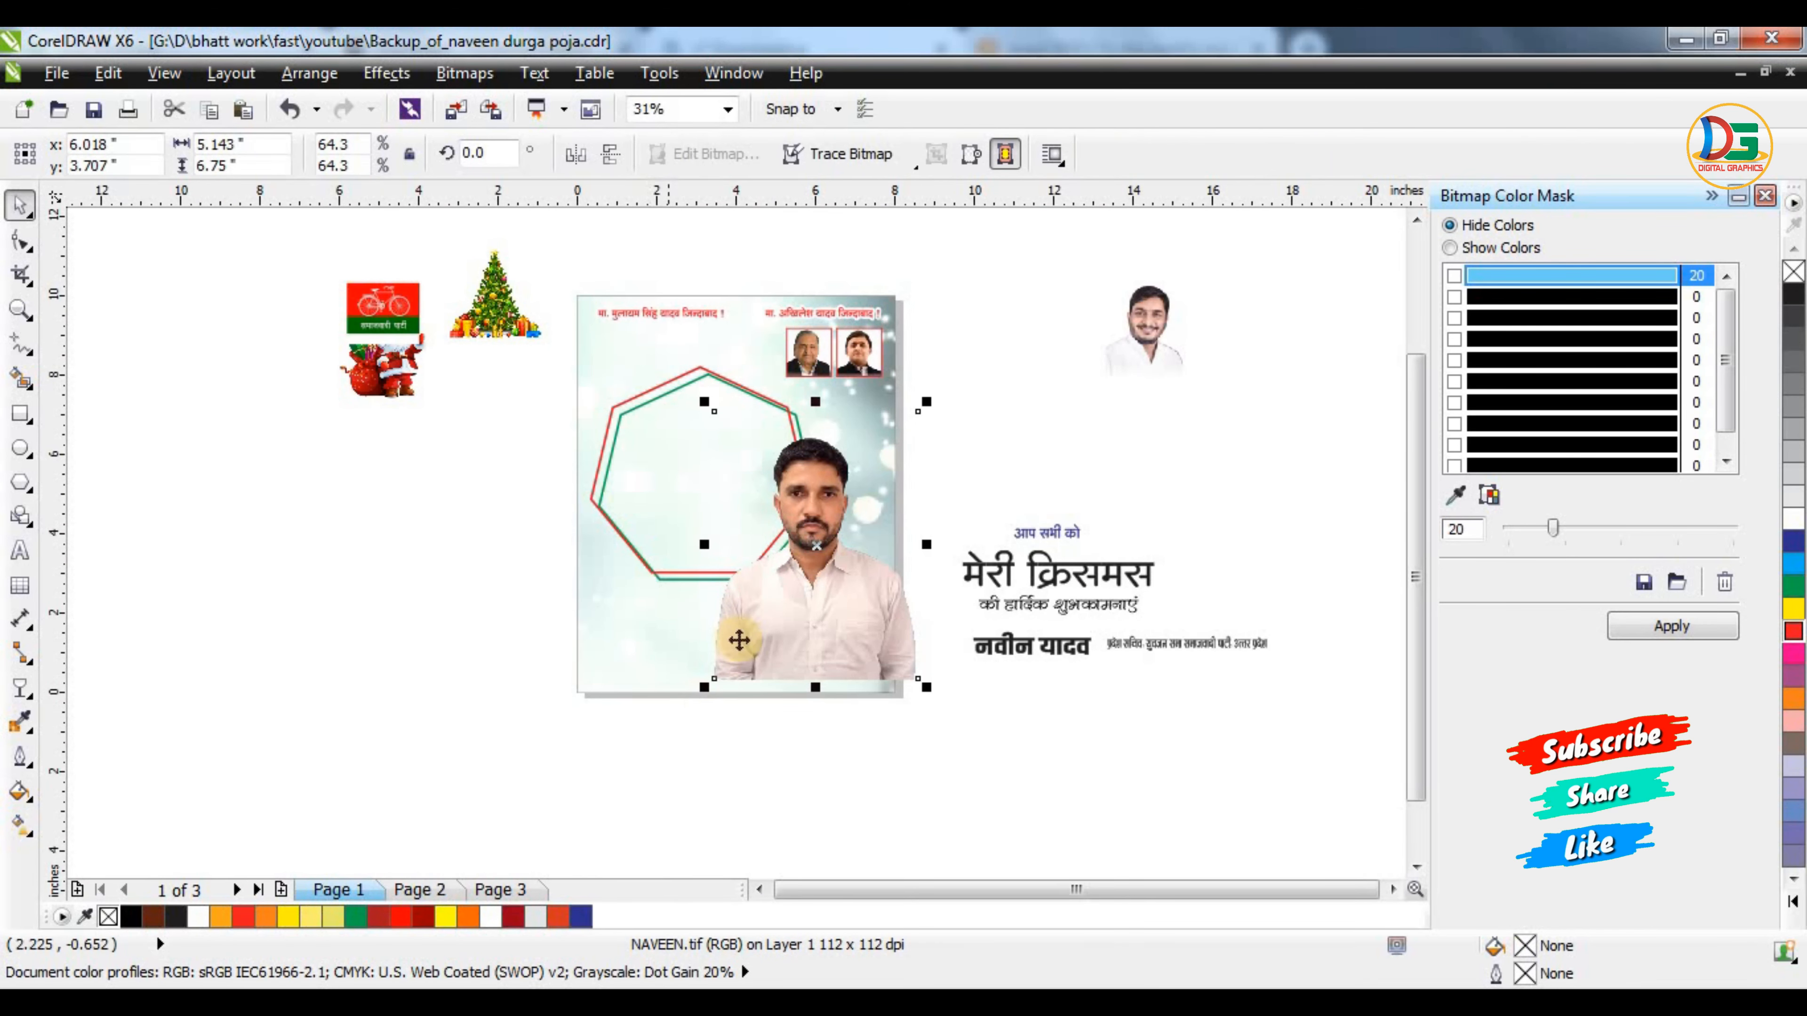
pyautogui.click(907, 395)
pyautogui.click(887, 397)
pyautogui.click(1798, 523)
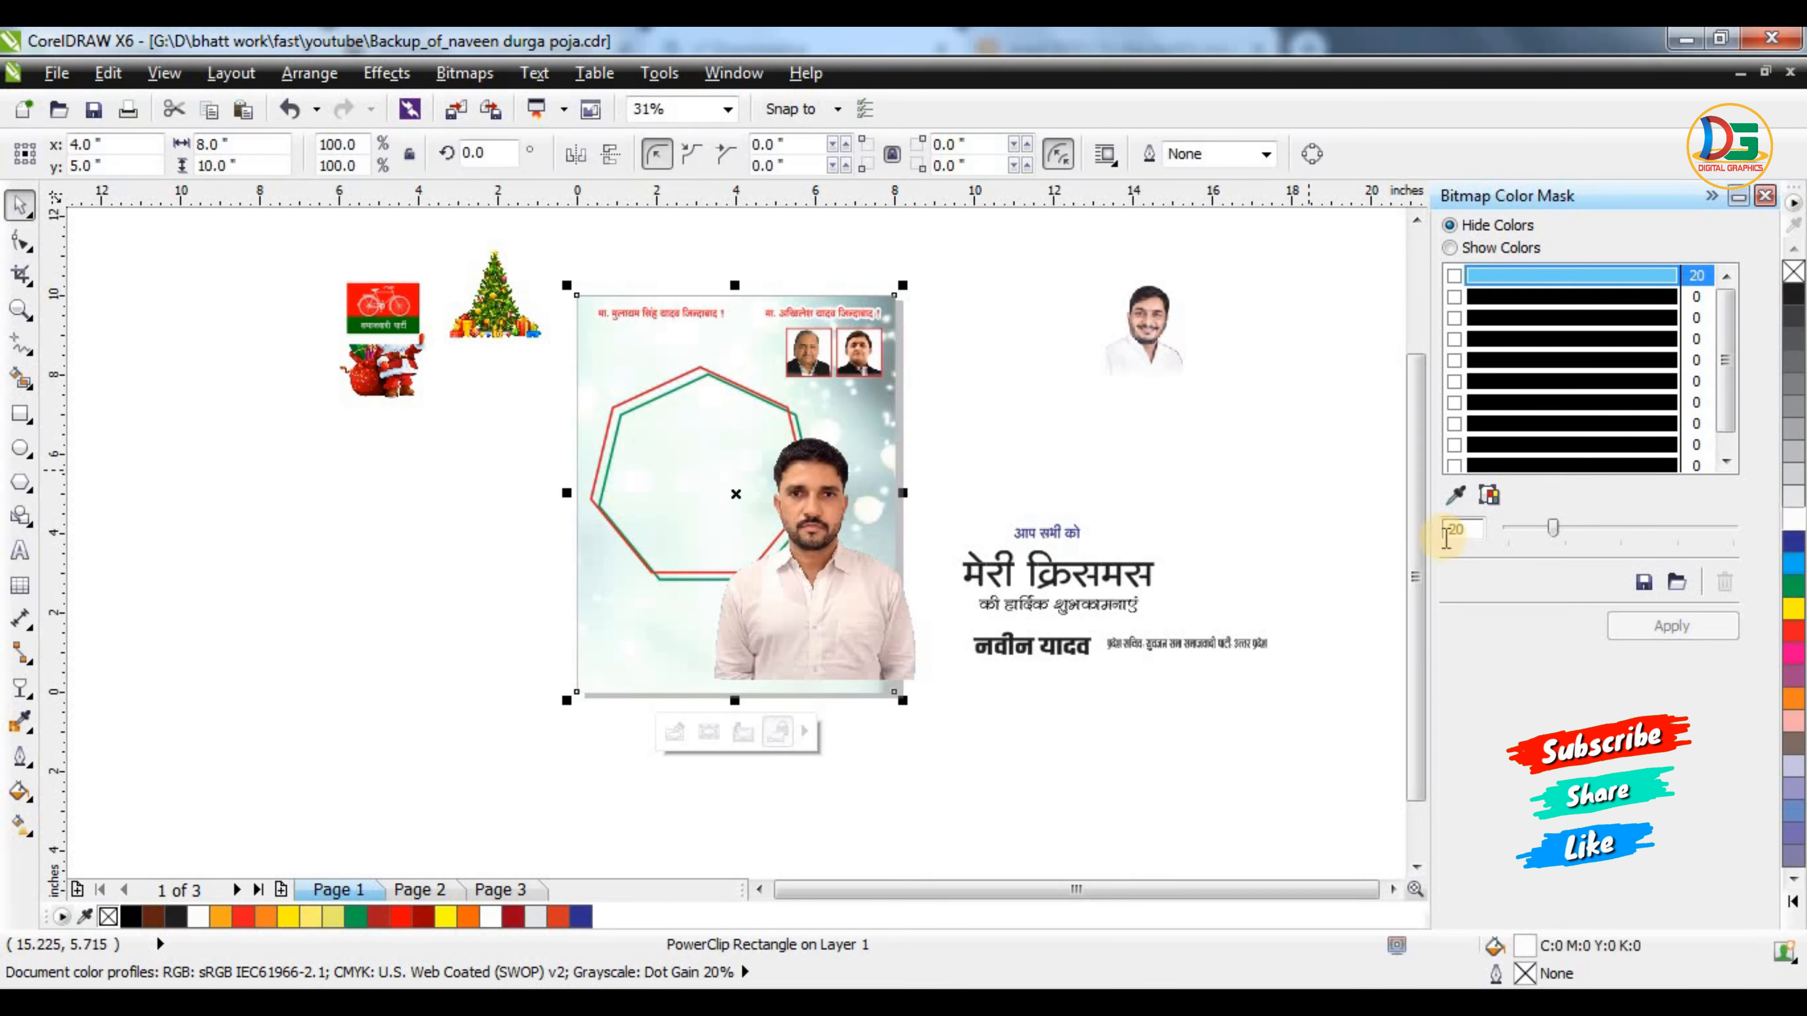
# Edit the background PowerClip, set the image's end transparency to 100, and finish editing
pyautogui.click(642, 662)
pyautogui.doubleClick(641, 656)
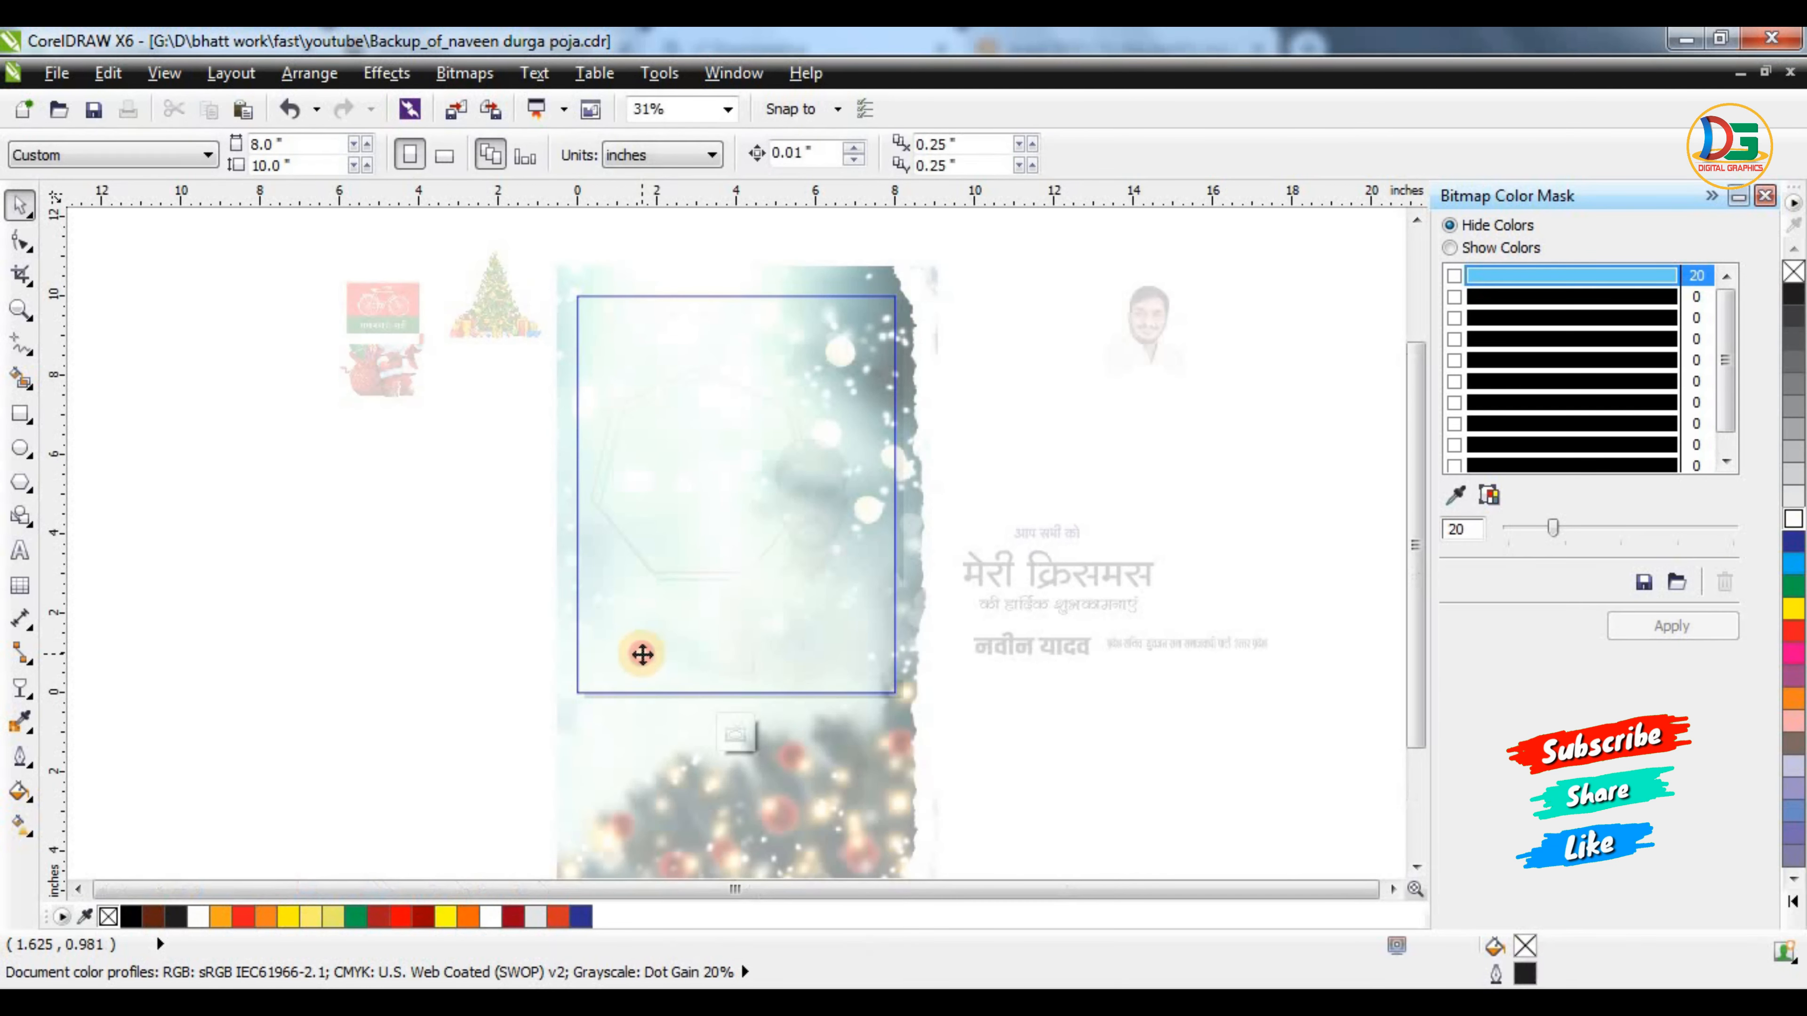
pyautogui.click(28, 688)
pyautogui.scroll(-2, 685, 772)
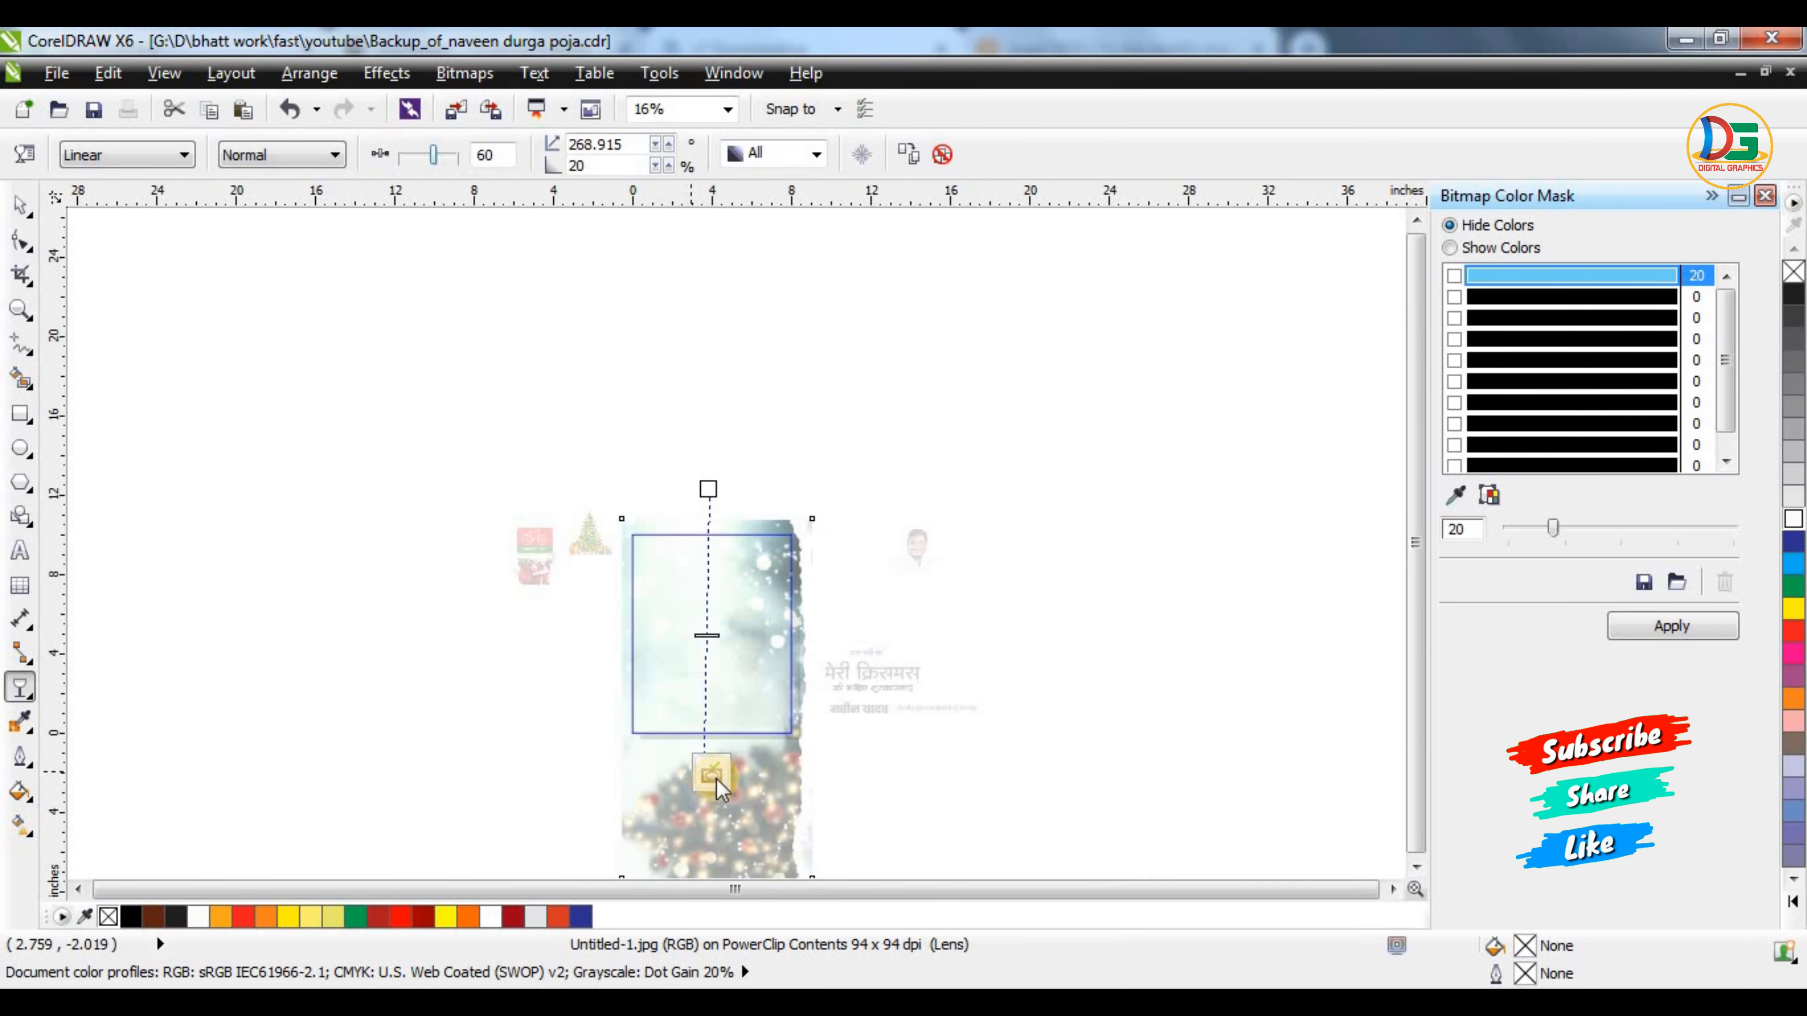
pyautogui.click(419, 152)
pyautogui.moveTo(430, 154); pyautogui.dragTo(466, 160)
pyautogui.click(466, 156)
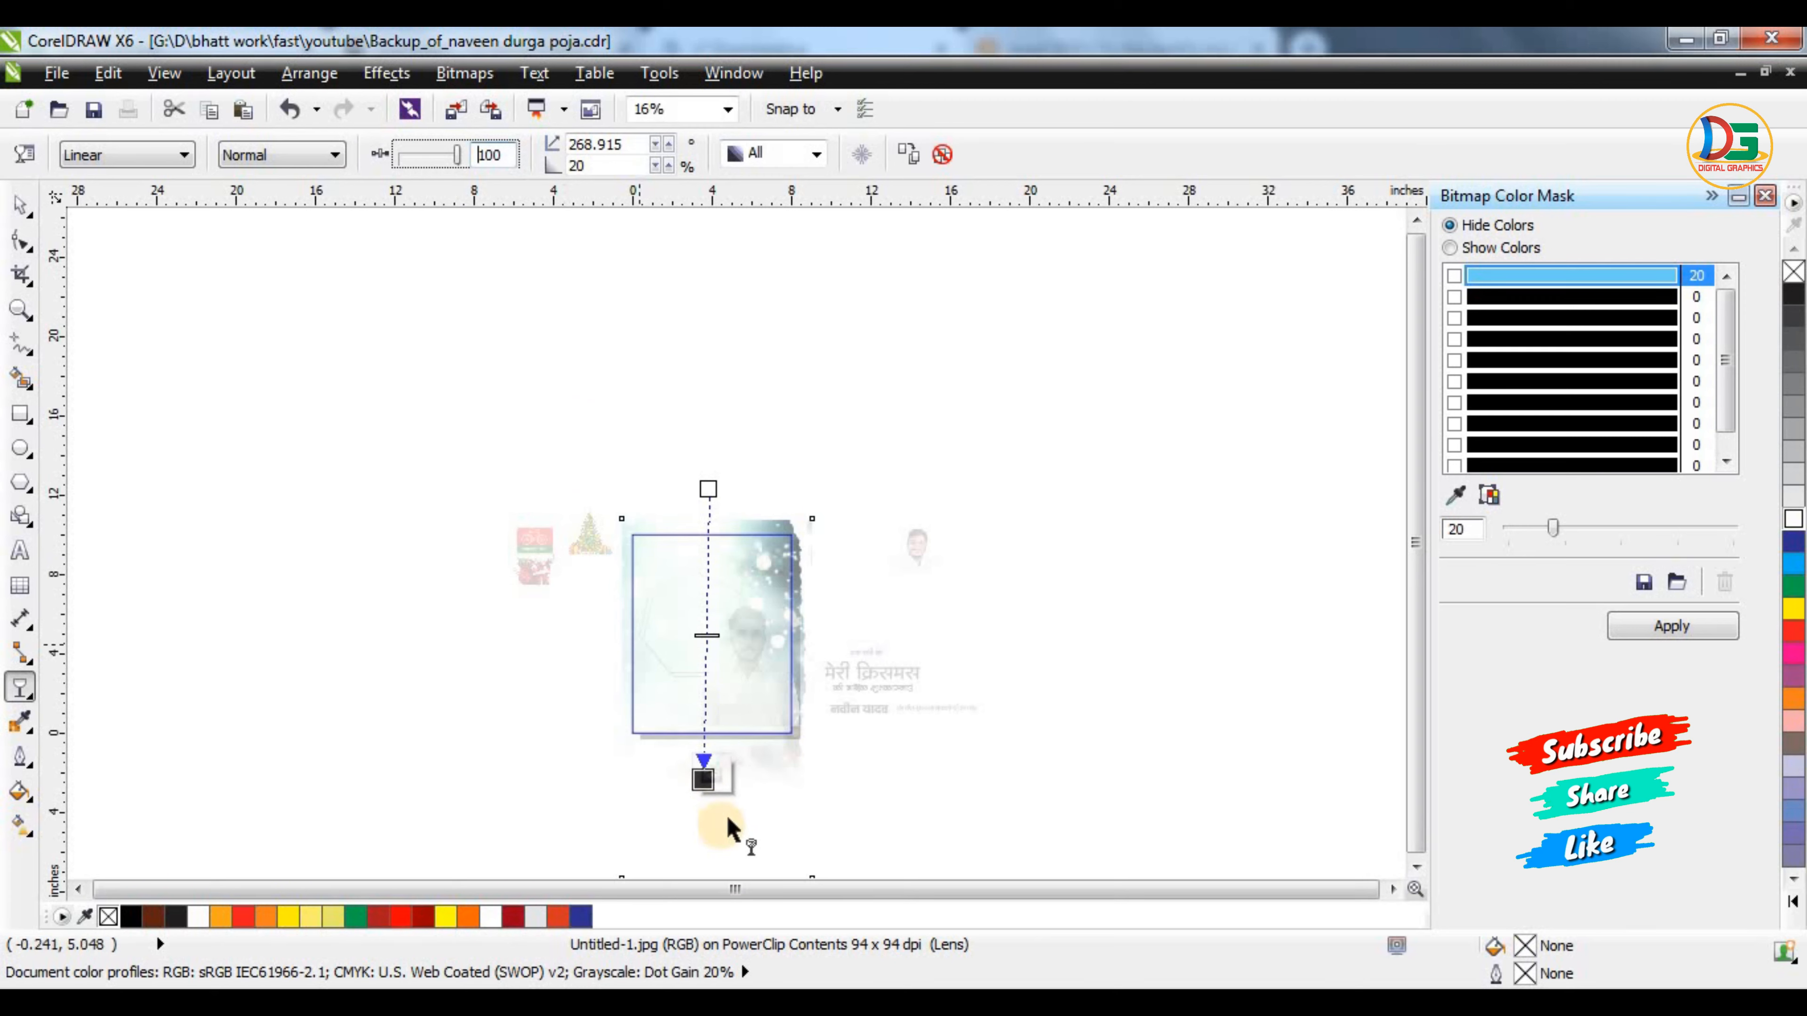
pyautogui.click(996, 734)
pyautogui.click(711, 776)
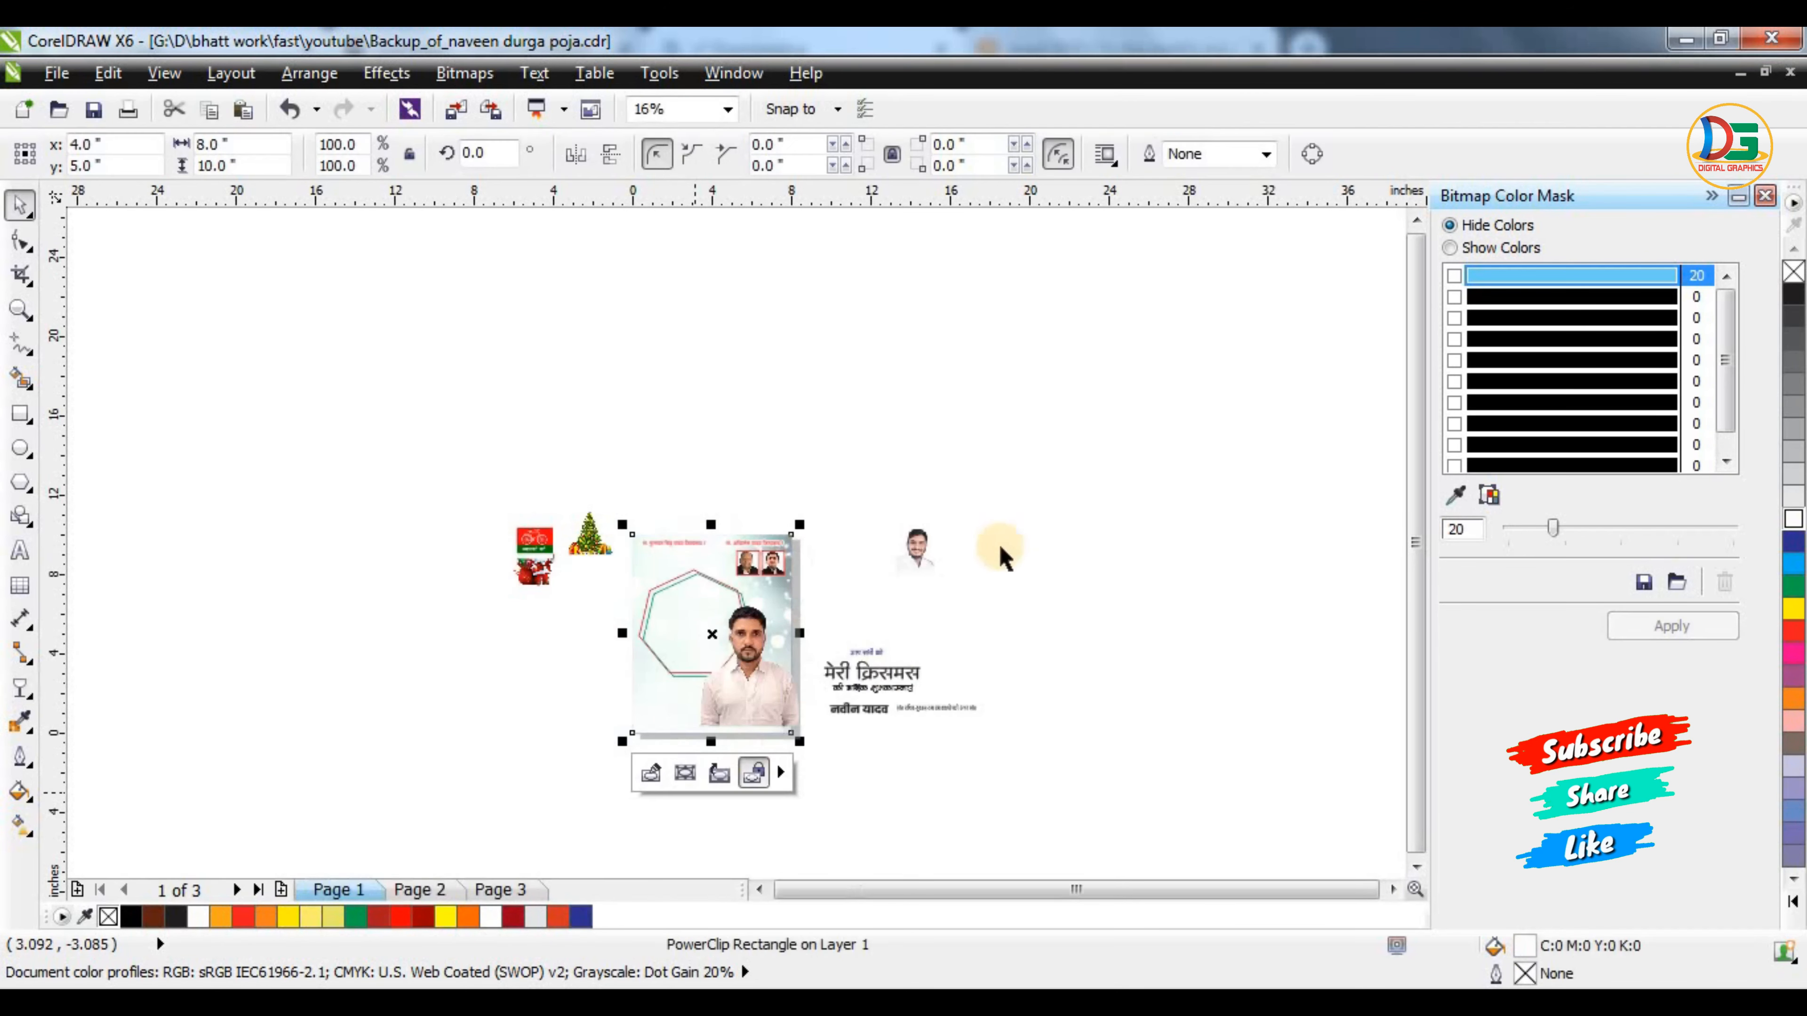
pyautogui.click(1000, 550)
# Shrink the cut-out portrait to about 3.9 × 5.1 inches and place it in the poster's lower right corner
pyautogui.scroll(1, 731, 645)
pyautogui.scroll(1, 802, 651)
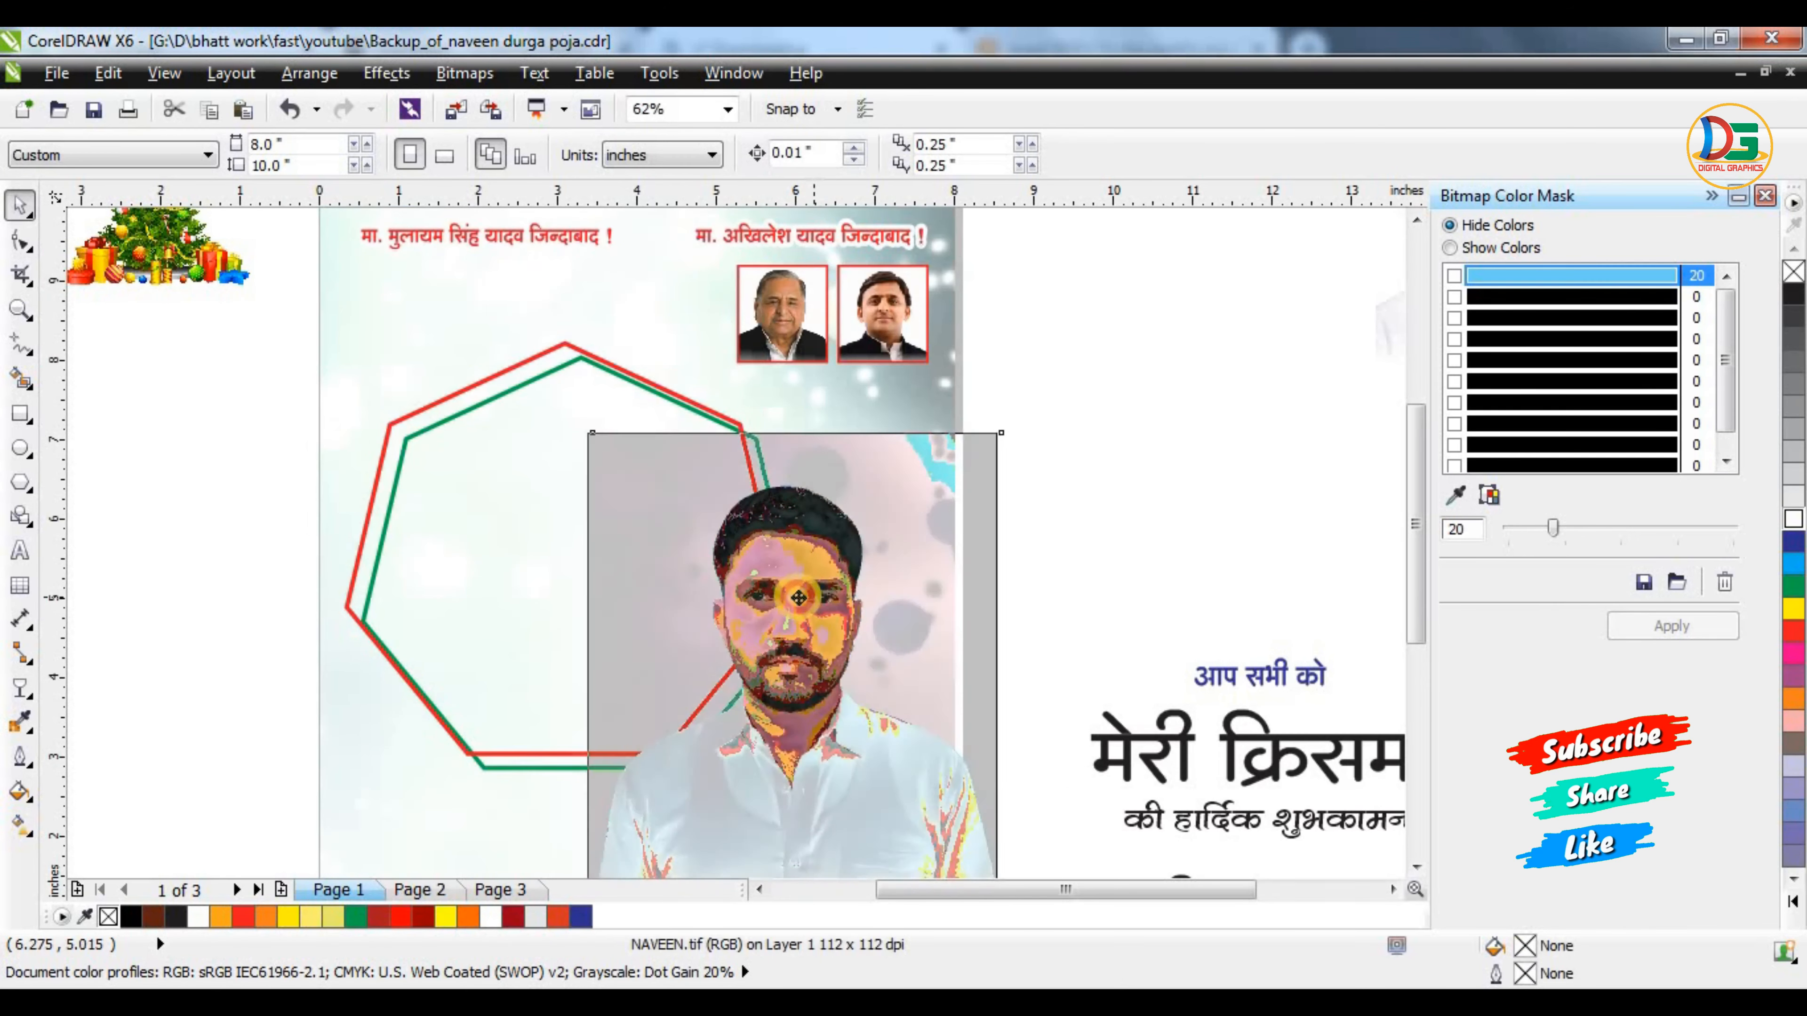
pyautogui.click(786, 662)
pyautogui.scroll(-1, 783, 666)
pyautogui.scroll(1, 783, 667)
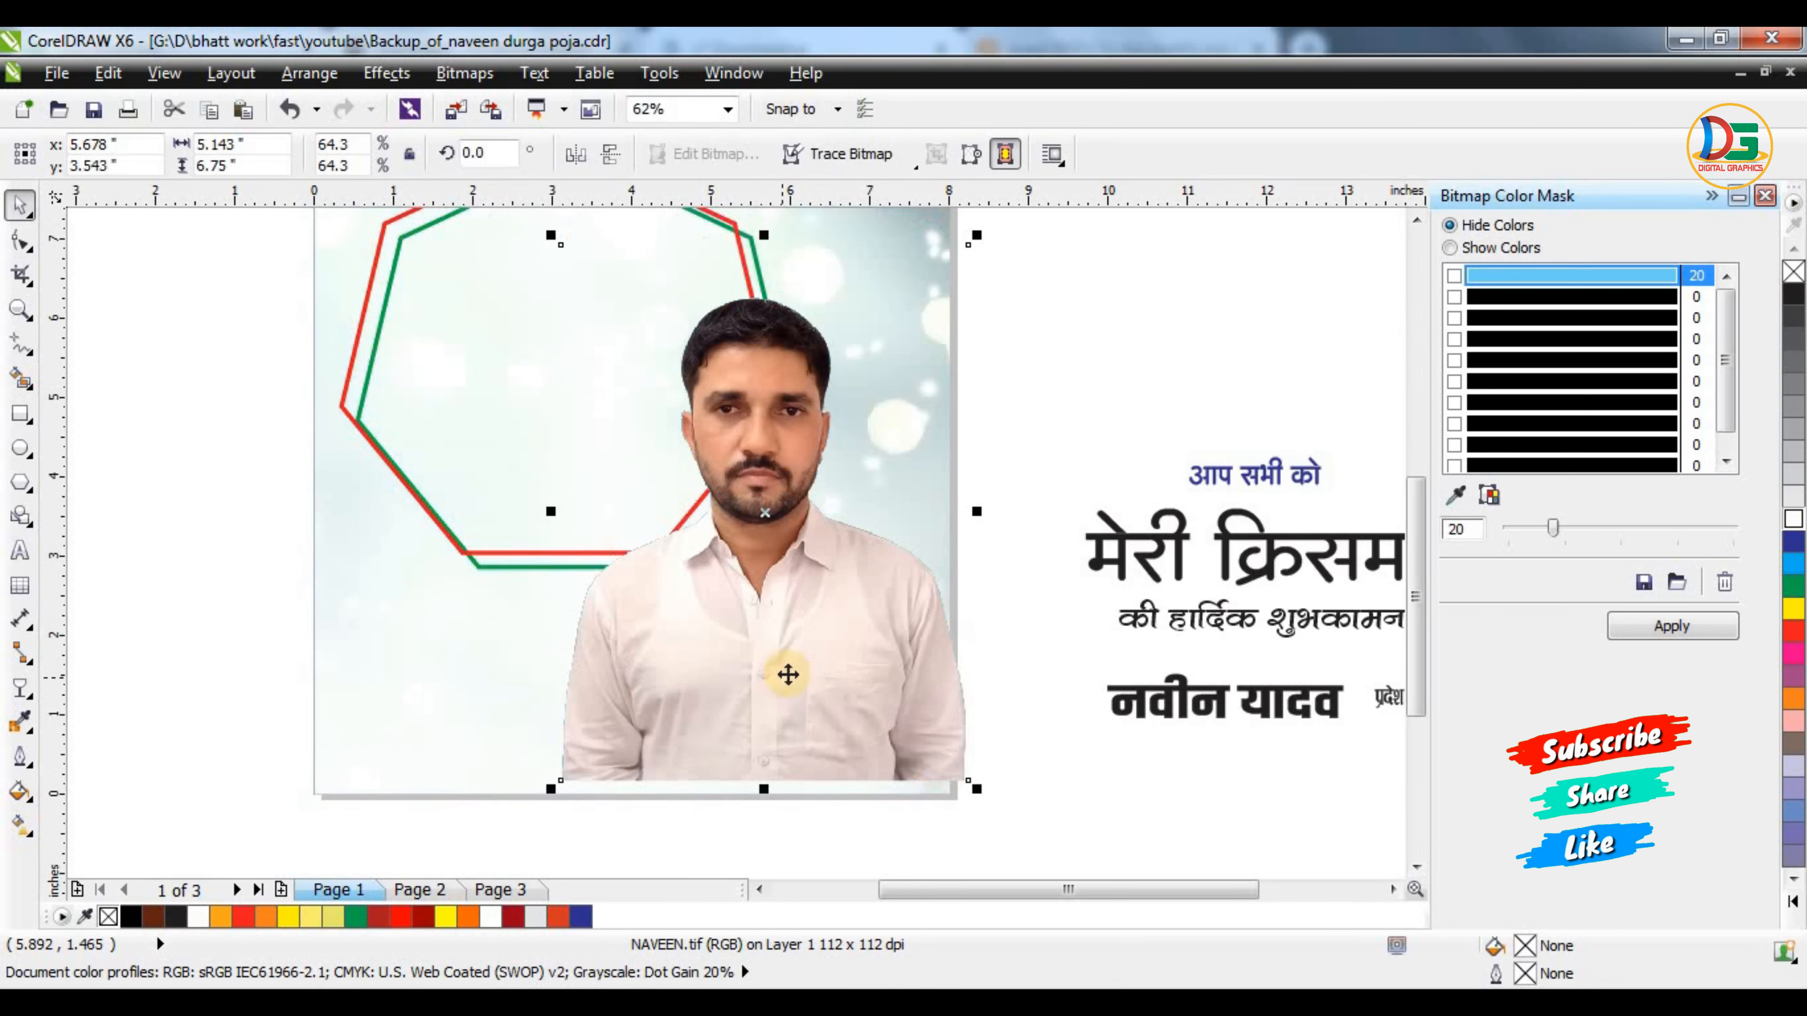
pyautogui.moveTo(786, 675); pyautogui.dragTo(796, 707)
pyautogui.moveTo(988, 256); pyautogui.dragTo(937, 321)
pyautogui.moveTo(823, 623)
pyautogui.mouseDown()
pyautogui.moveTo(818, 662)
pyautogui.moveTo(826, 646)
pyautogui.moveTo(800, 634)
pyautogui.mouseUp()
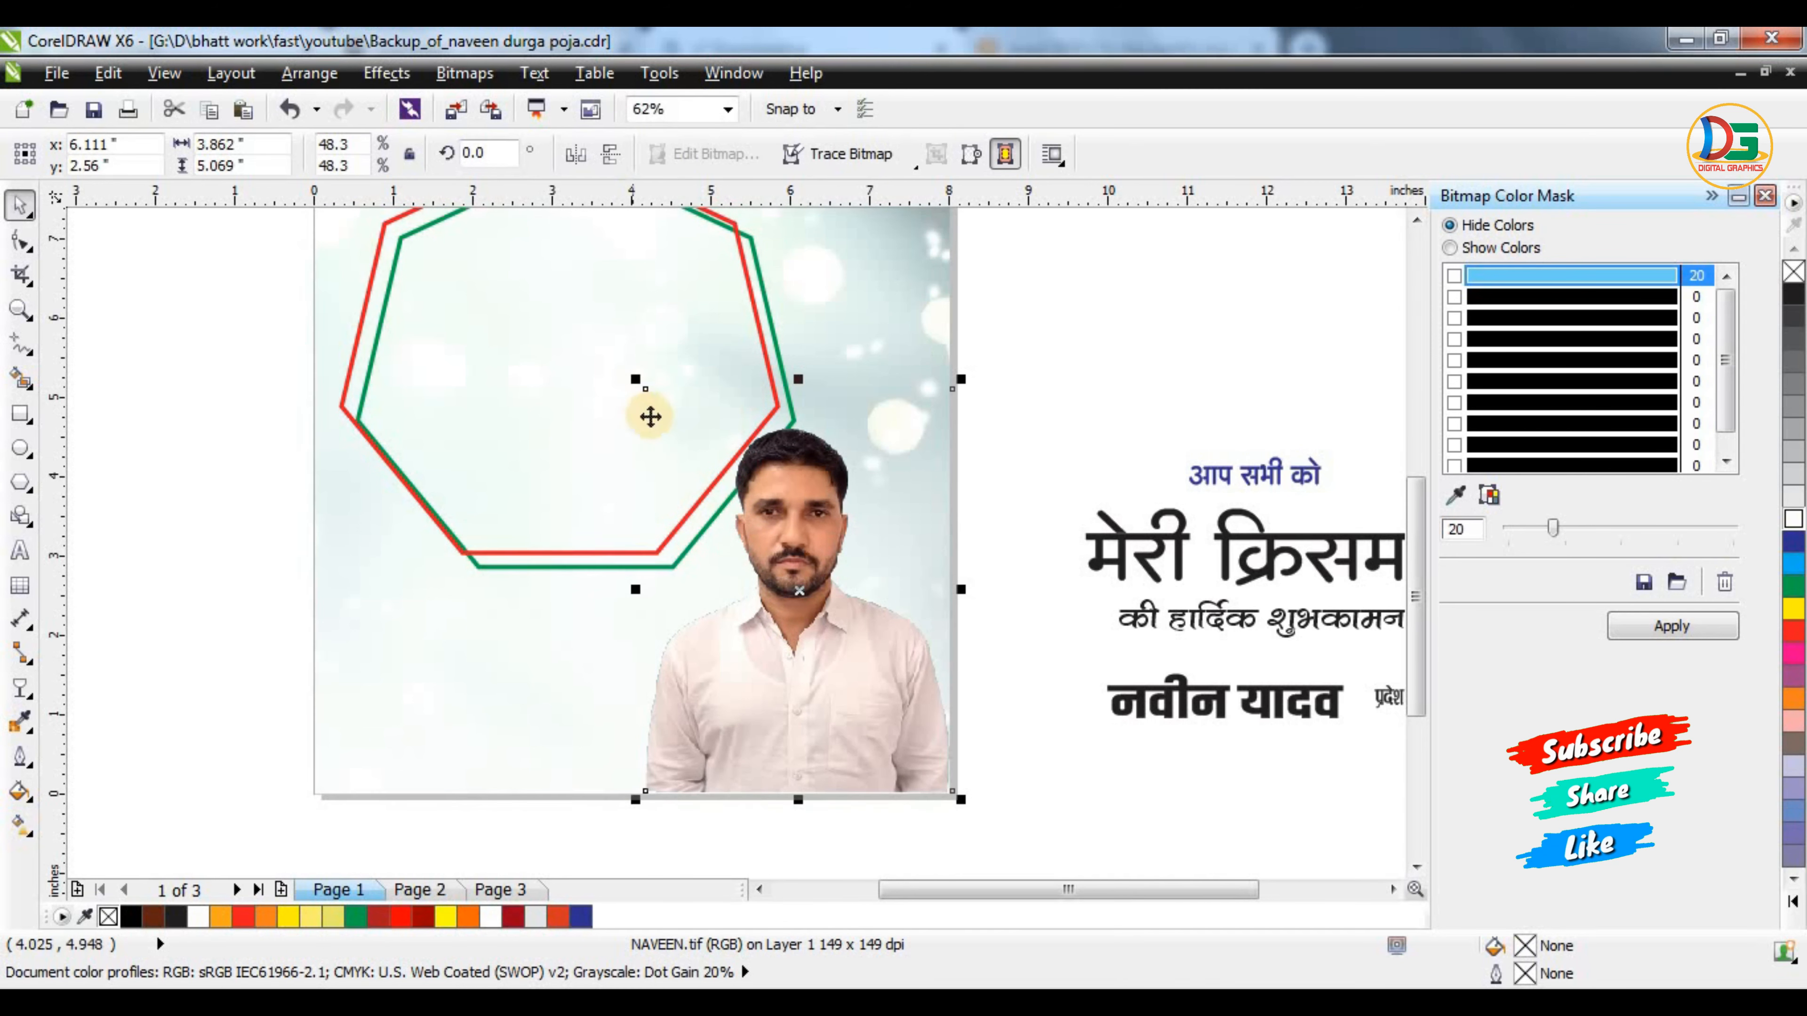
# Enlarge the portrait to about 5.7 × 7.5 inches, shifting it so it extends past the poster's lower and right edges
pyautogui.moveTo(625, 370); pyautogui.dragTo(583, 332)
pyautogui.scroll(-1, 726, 476)
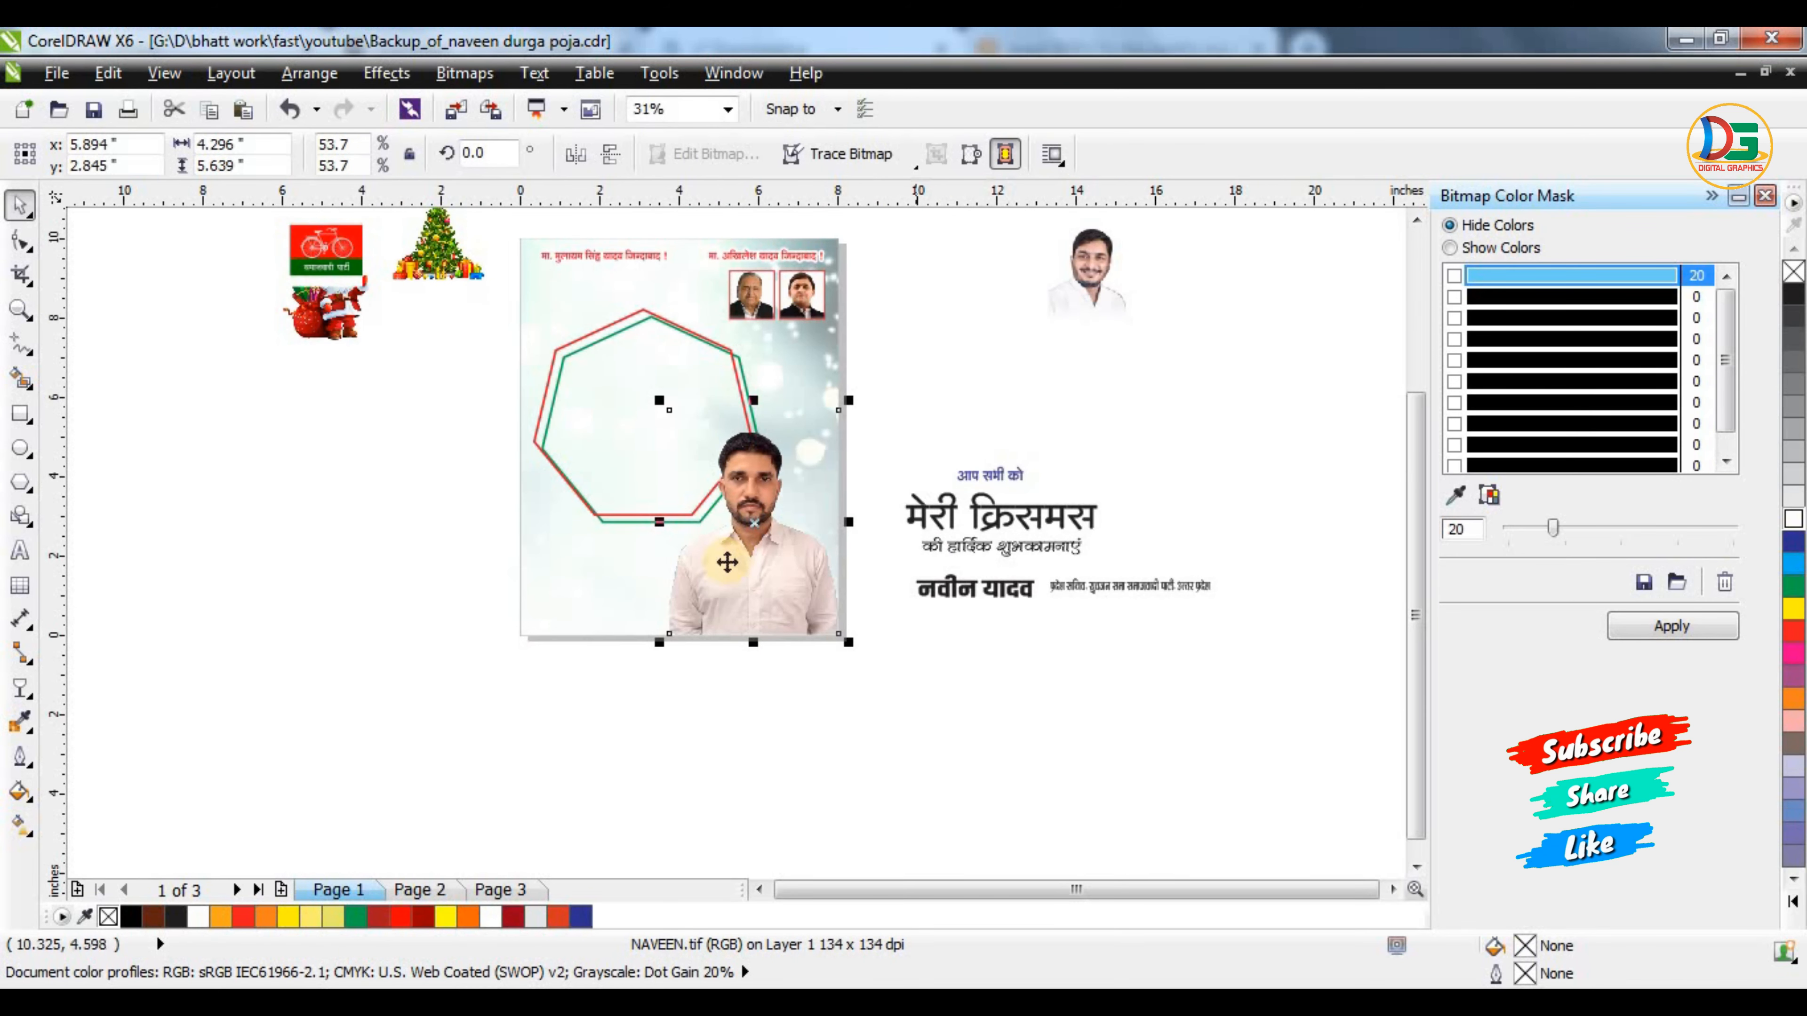
pyautogui.moveTo(727, 564); pyautogui.dragTo(749, 495)
pyautogui.moveTo(640, 356); pyautogui.dragTo(630, 347)
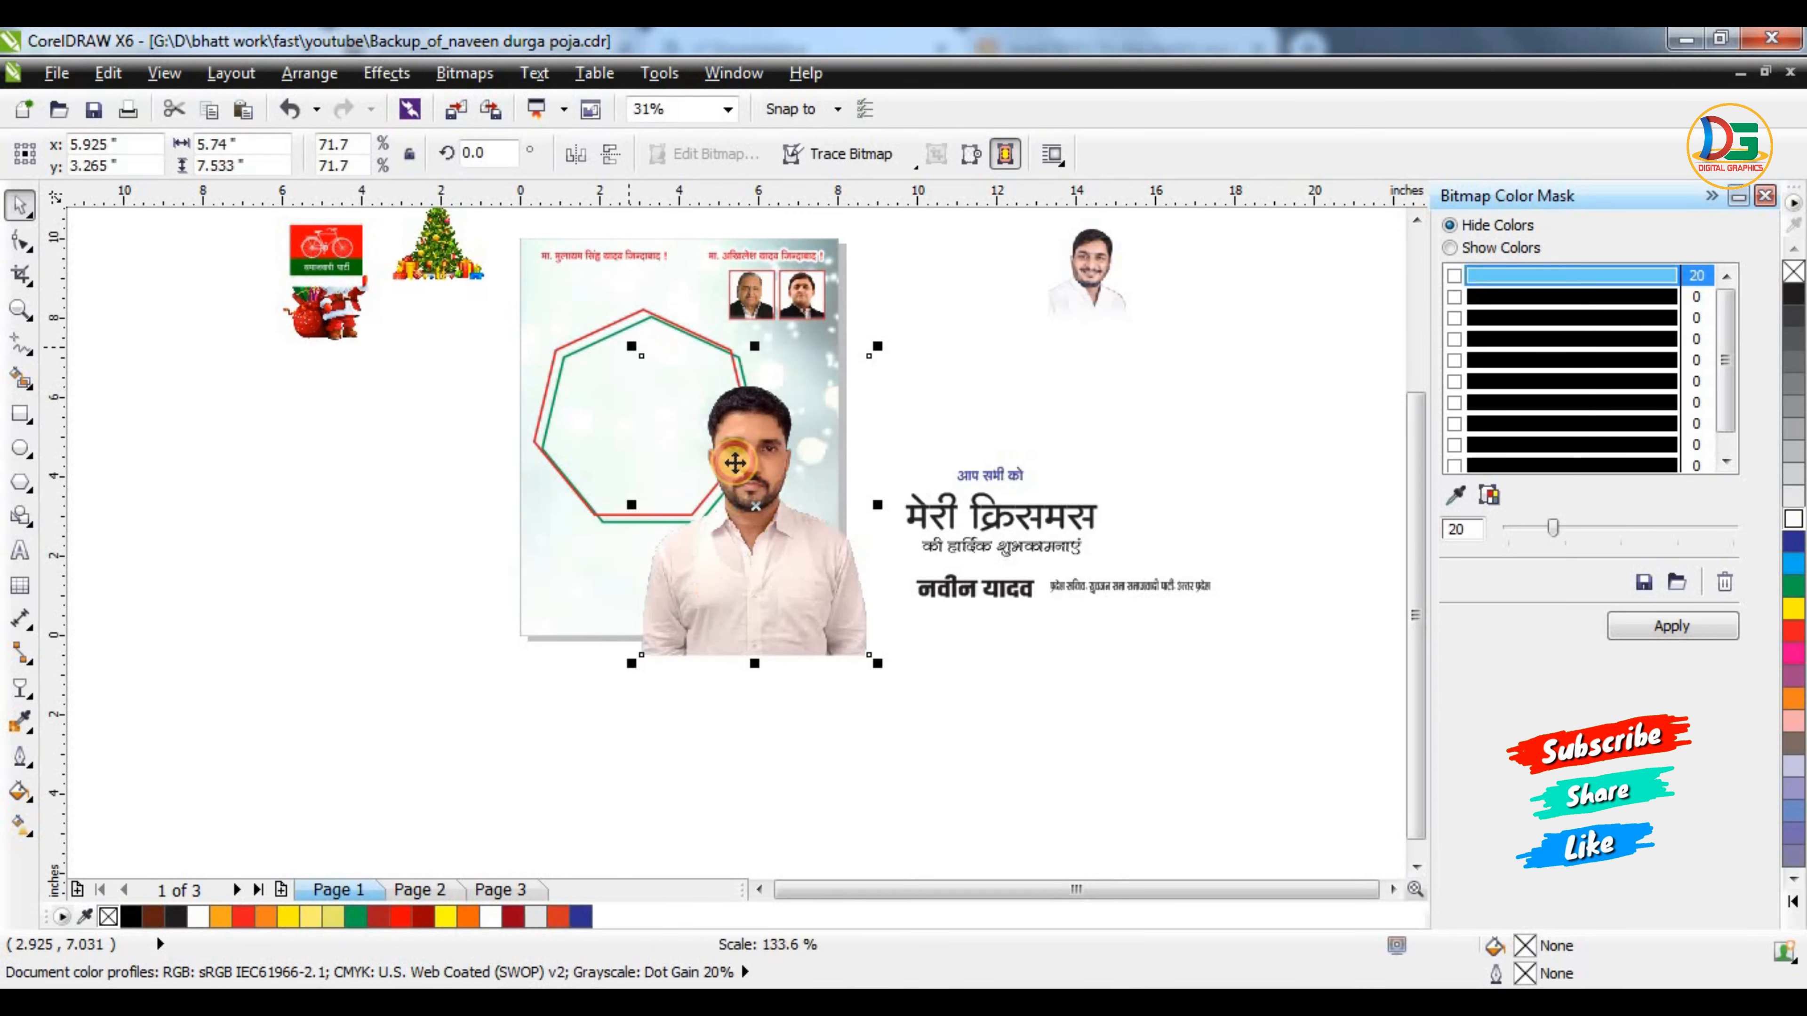
# Shift the cut-out portrait slightly right and down, and PowerClip it inside the poster's background rectangle
pyautogui.moveTo(737, 465); pyautogui.dragTo(744, 497)
pyautogui.scroll(2, 746, 497)
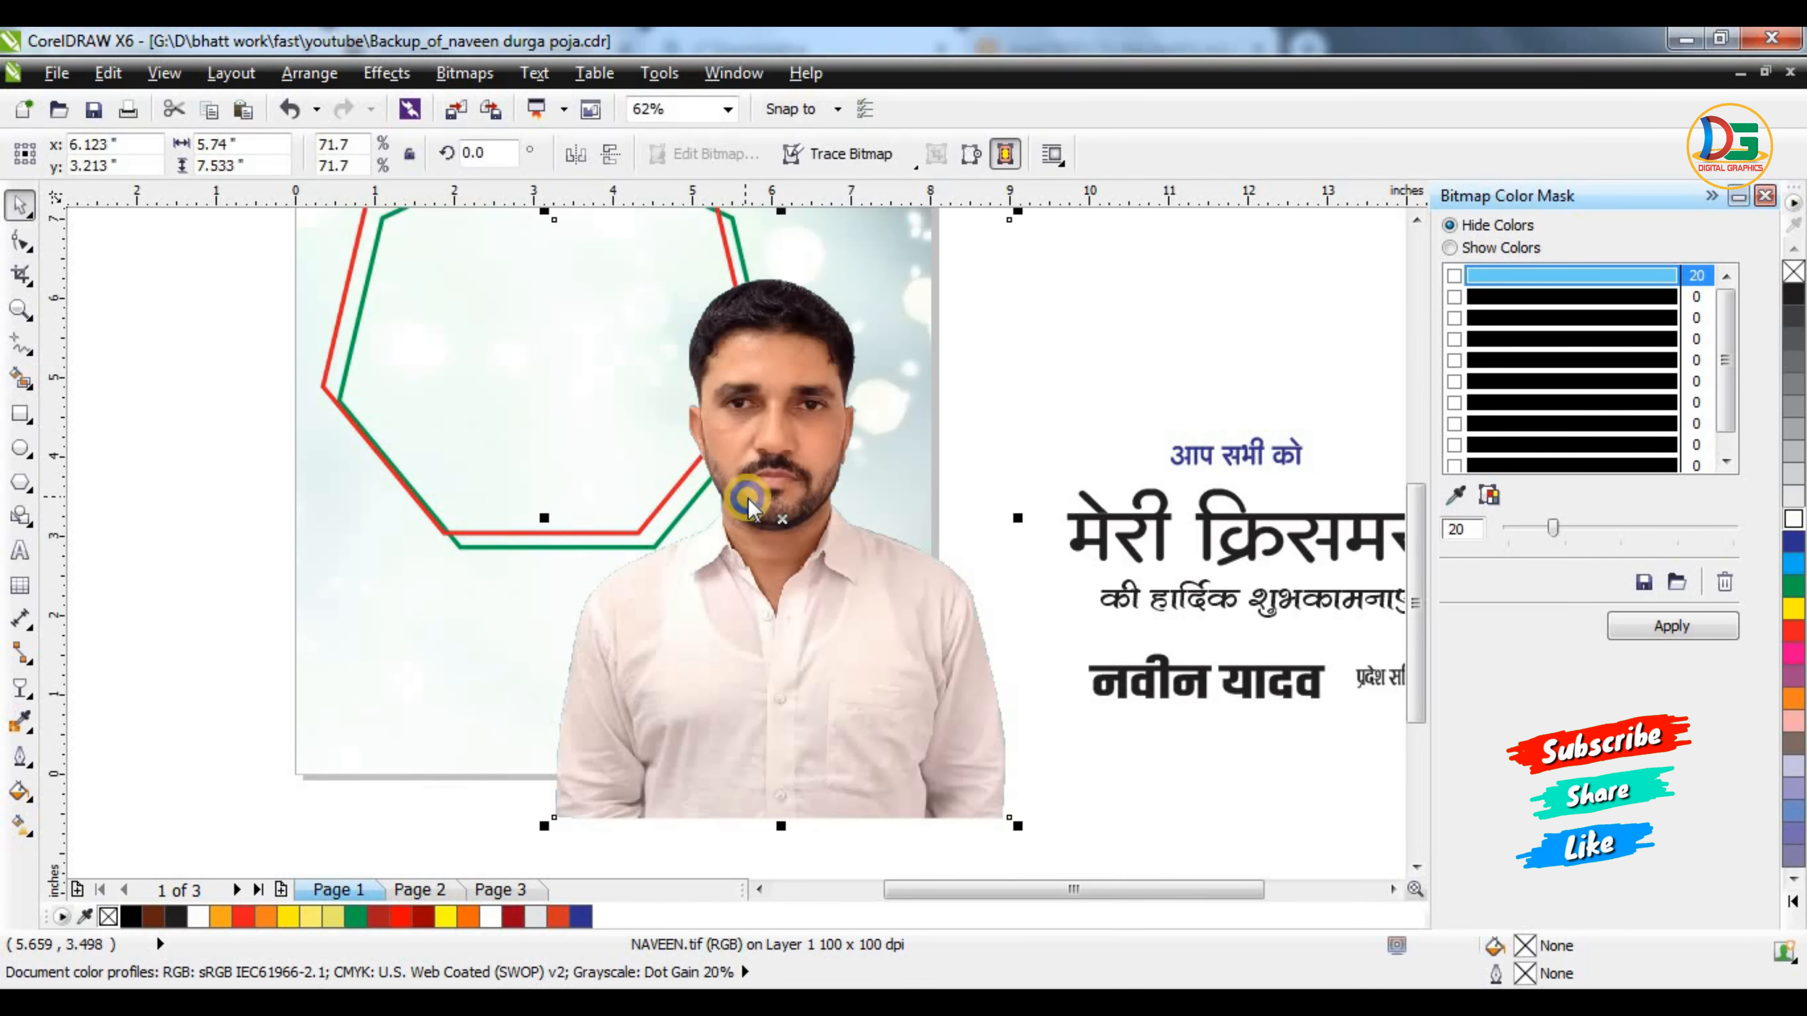
pyautogui.rightClick(747, 502)
pyautogui.click(810, 43)
pyautogui.click(930, 337)
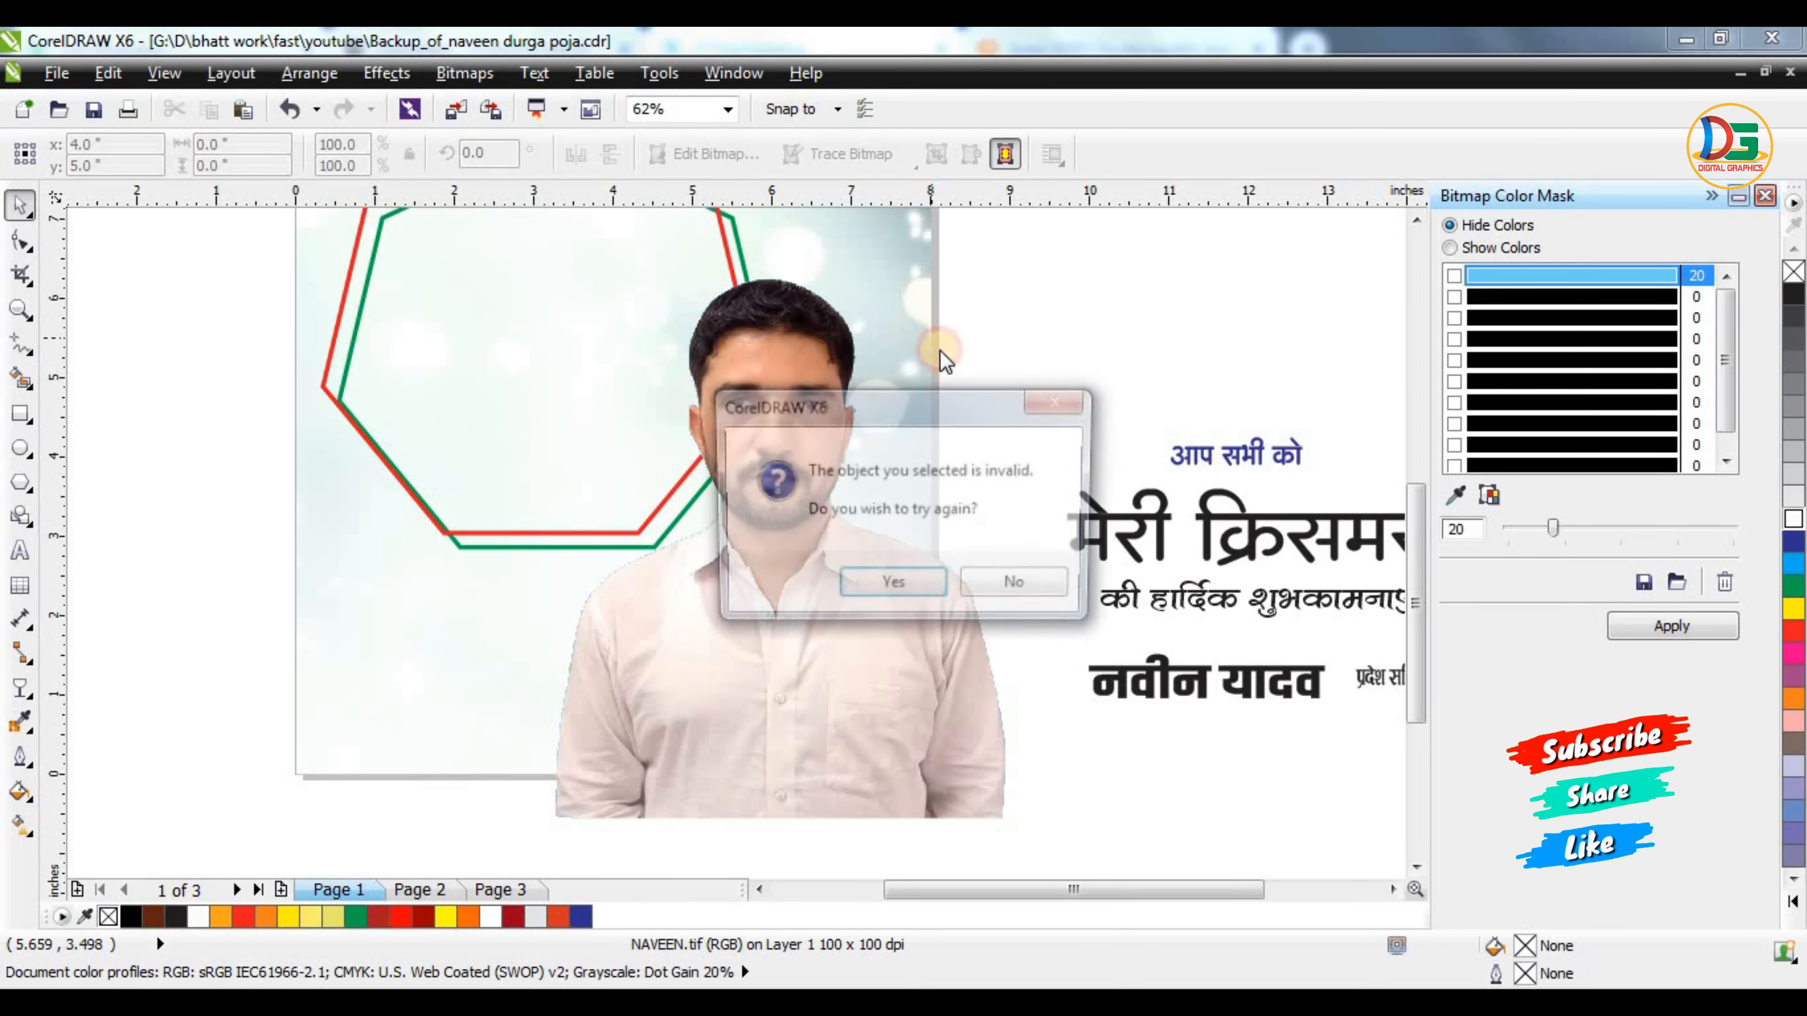
pyautogui.click(899, 592)
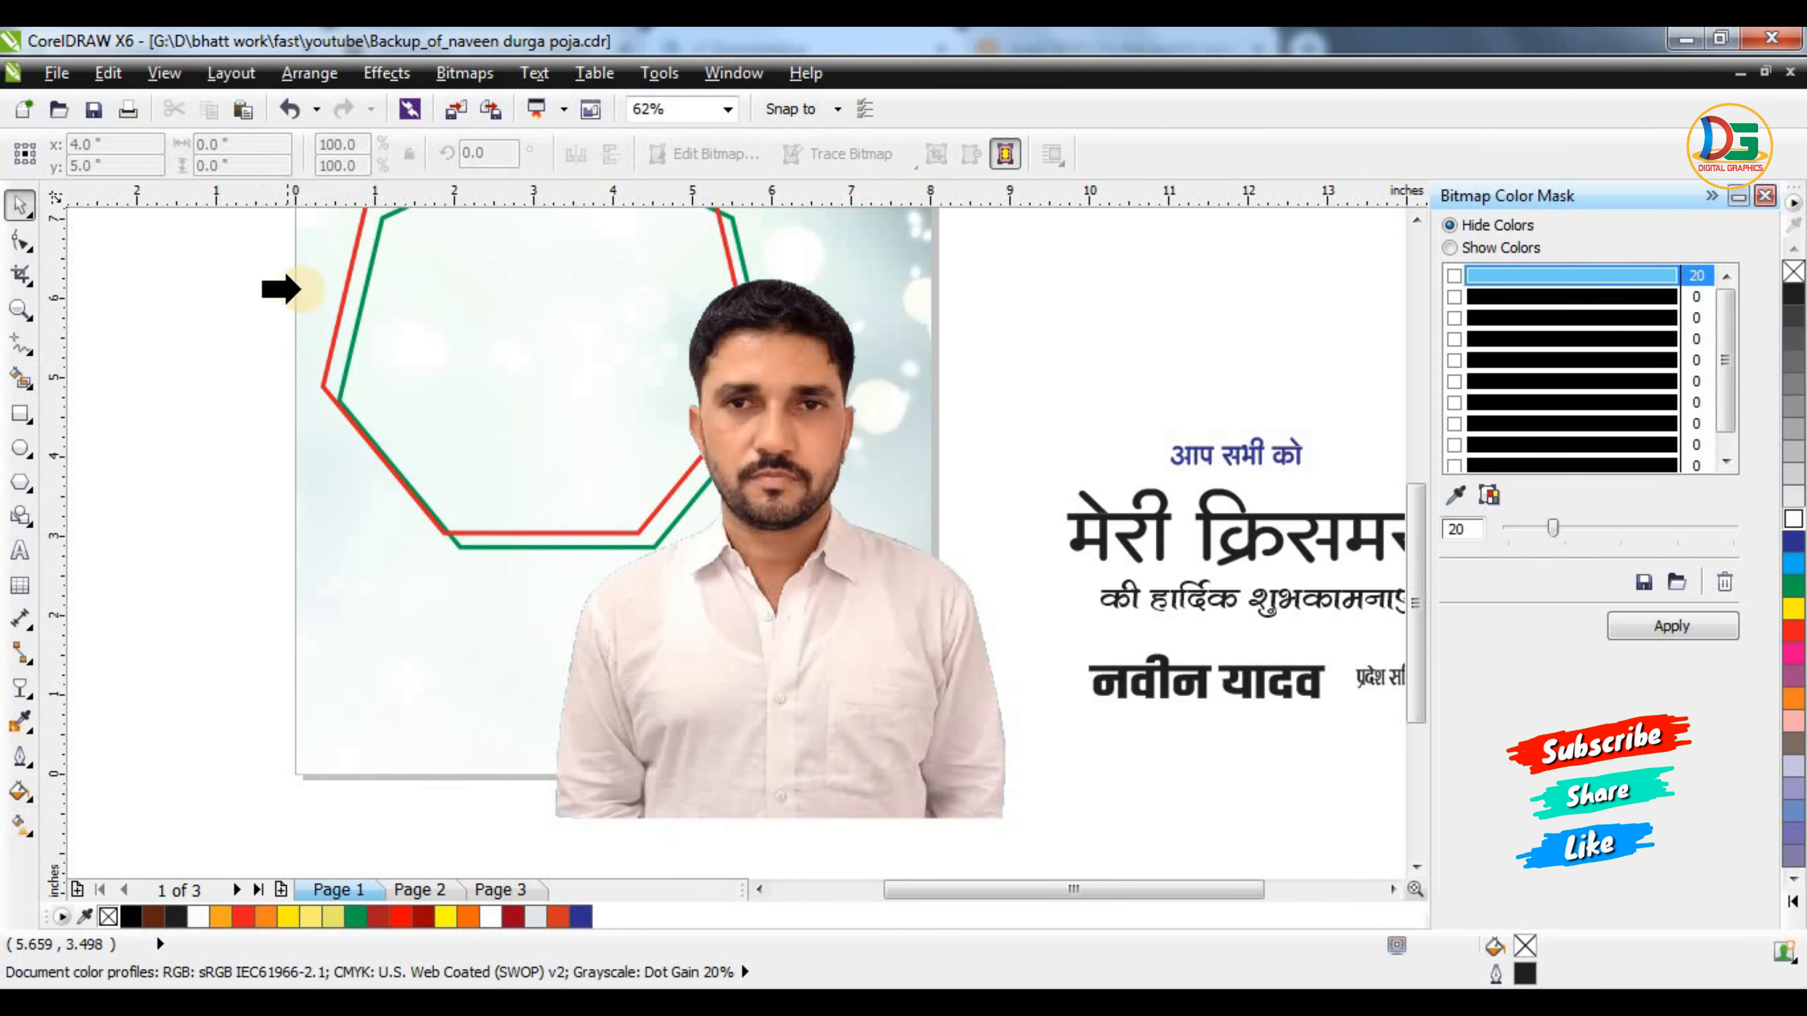
pyautogui.click(293, 286)
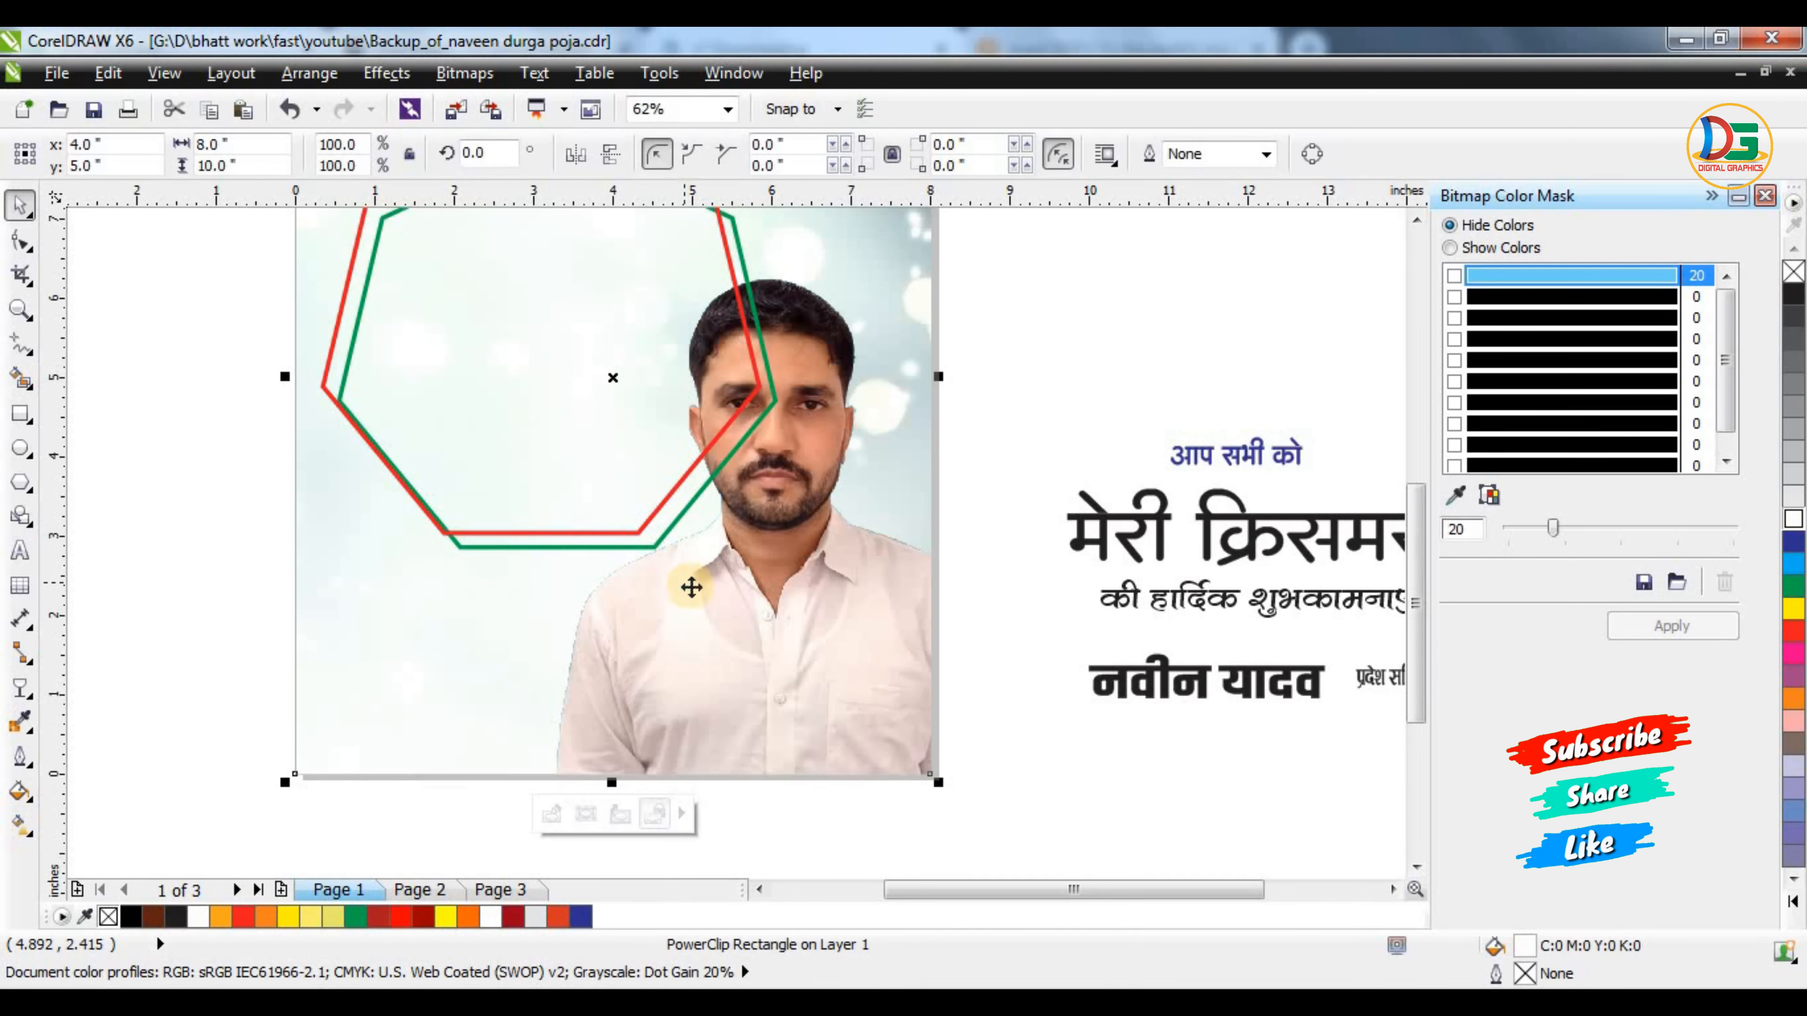
pyautogui.scroll(-2, 691, 588)
pyautogui.click(603, 710)
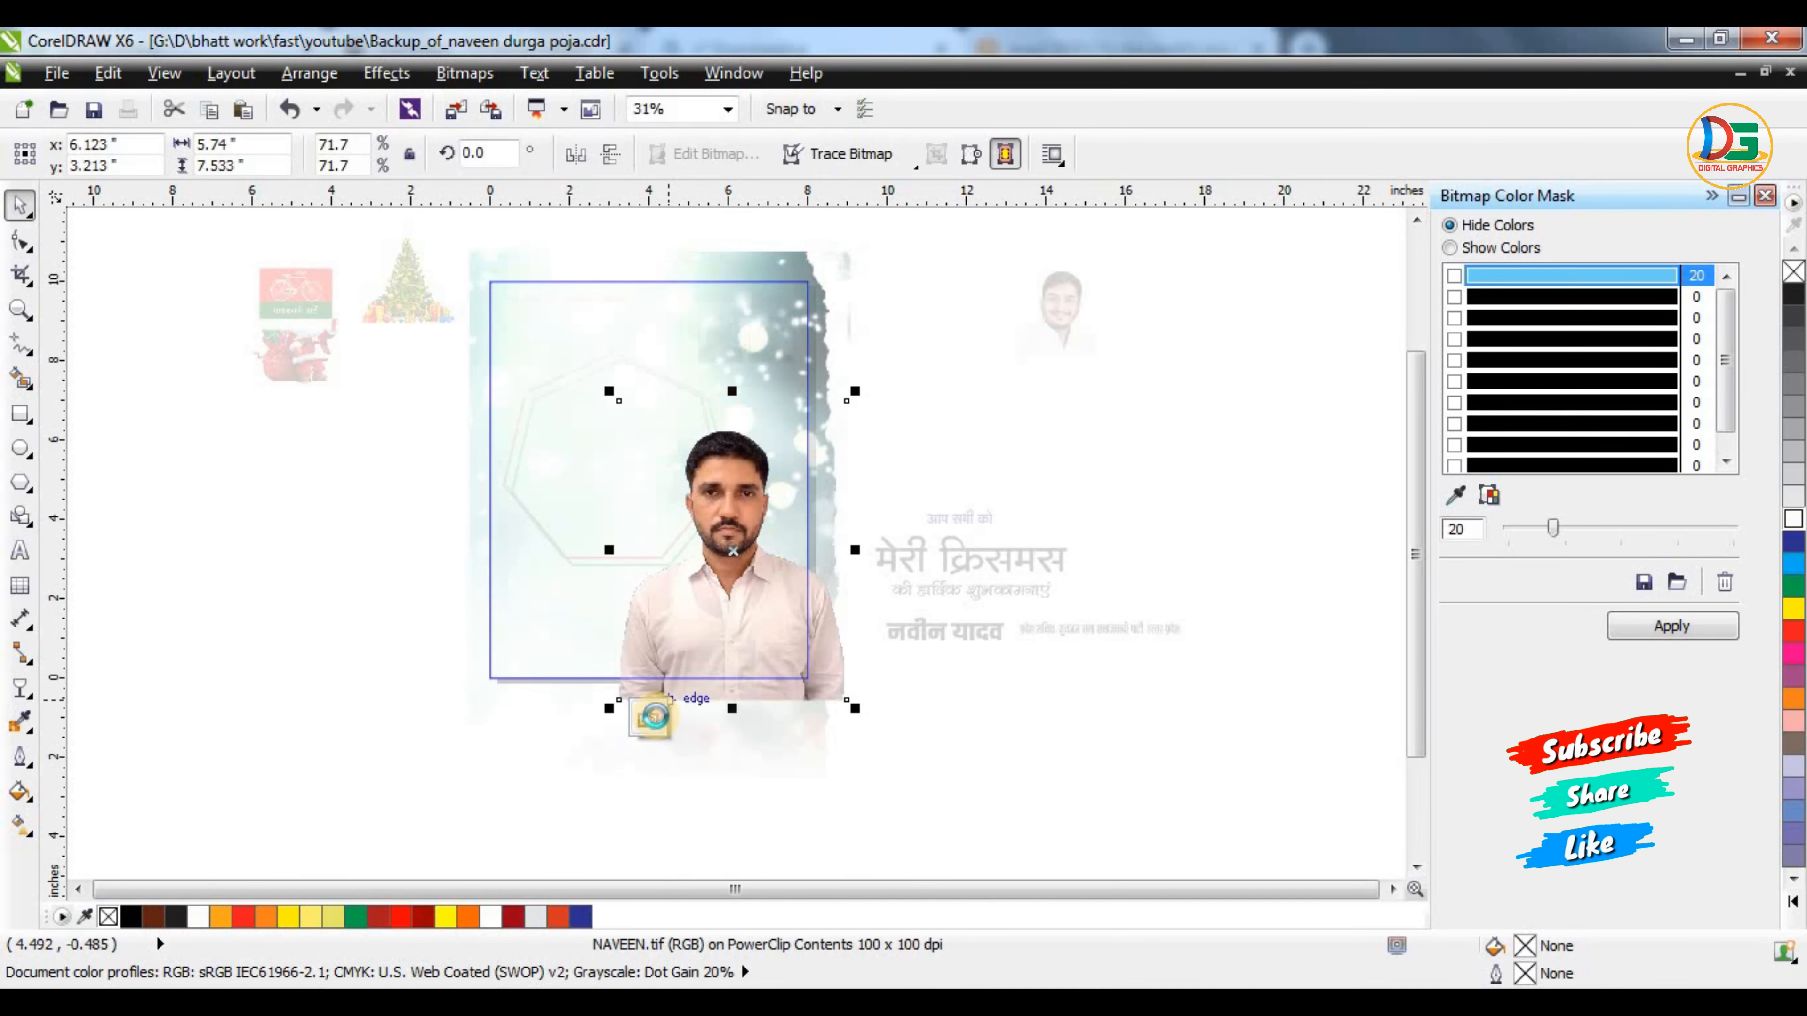
pyautogui.click(653, 716)
pyautogui.click(411, 484)
# Group the red and green heptagon frames and PowerClip the group inside the poster's background rectangle
pyautogui.scroll(1, 649, 384)
pyautogui.moveTo(272, 320); pyautogui.dragTo(880, 795)
pyautogui.hotkey('ctrl', 'g')
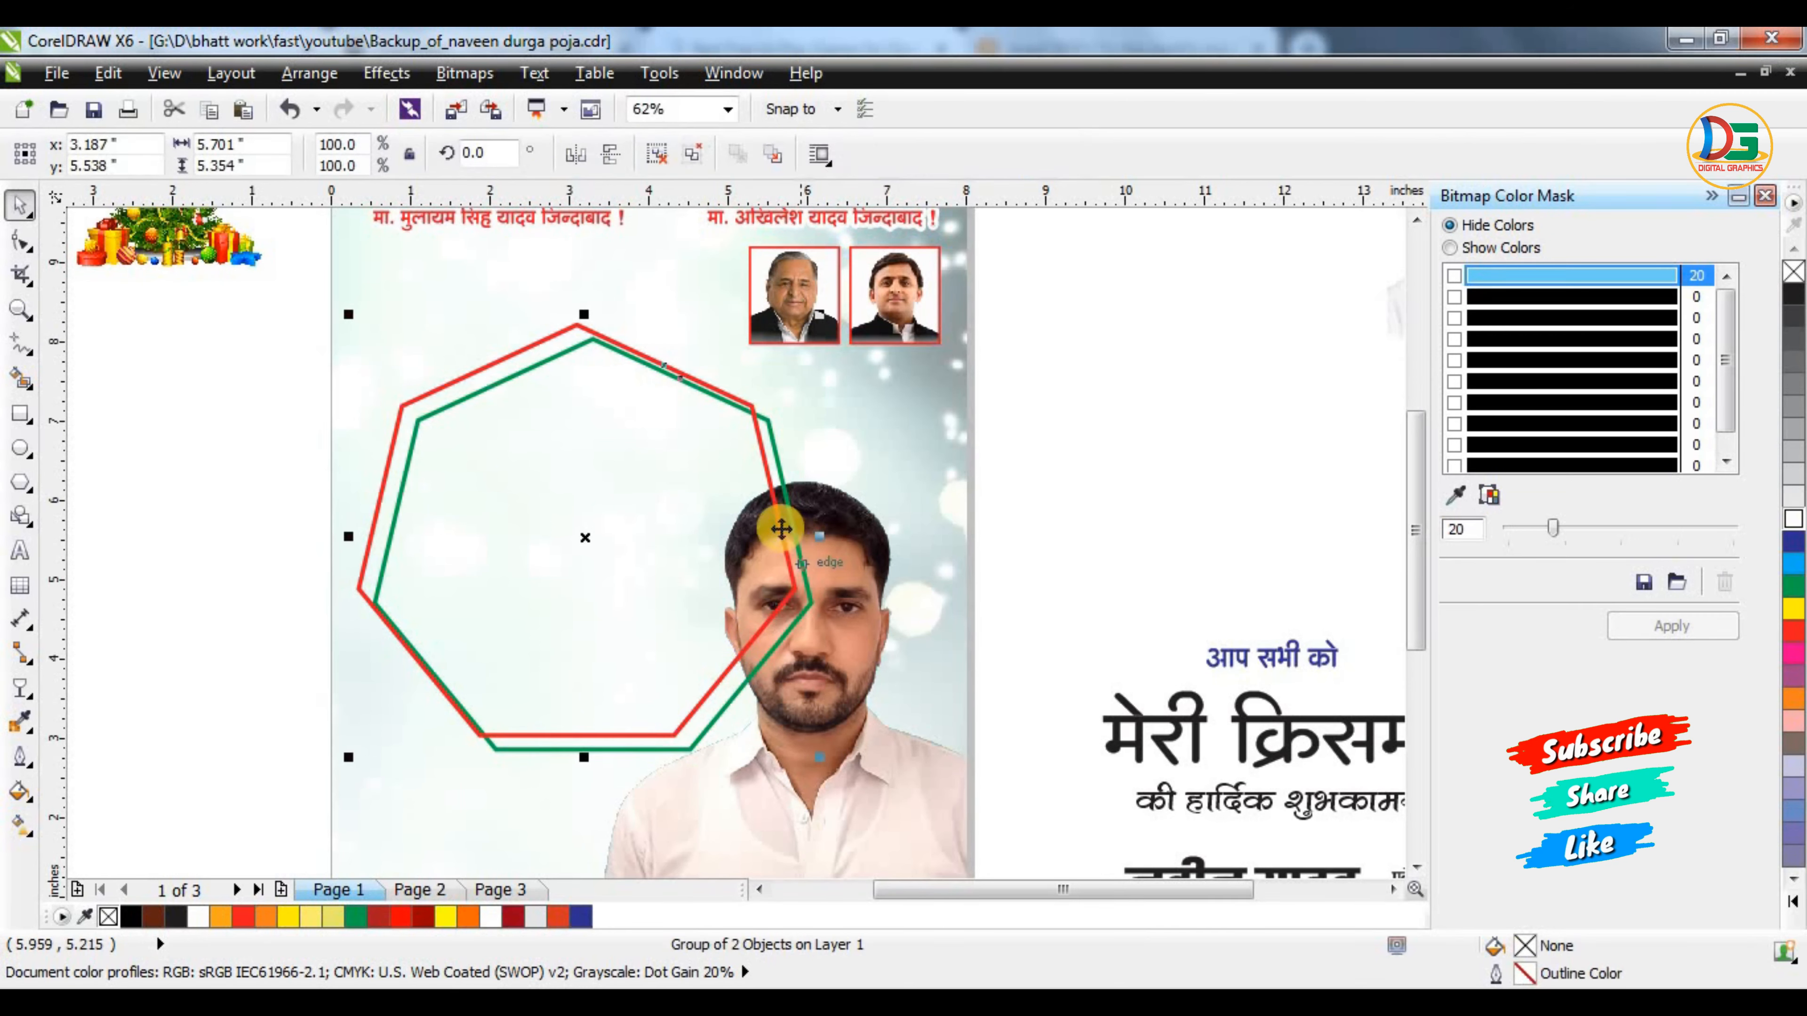
pyautogui.moveTo(781, 529); pyautogui.dragTo(657, 529)
pyautogui.hotkey('ctrl', 'z')
pyautogui.rightClick(642, 496)
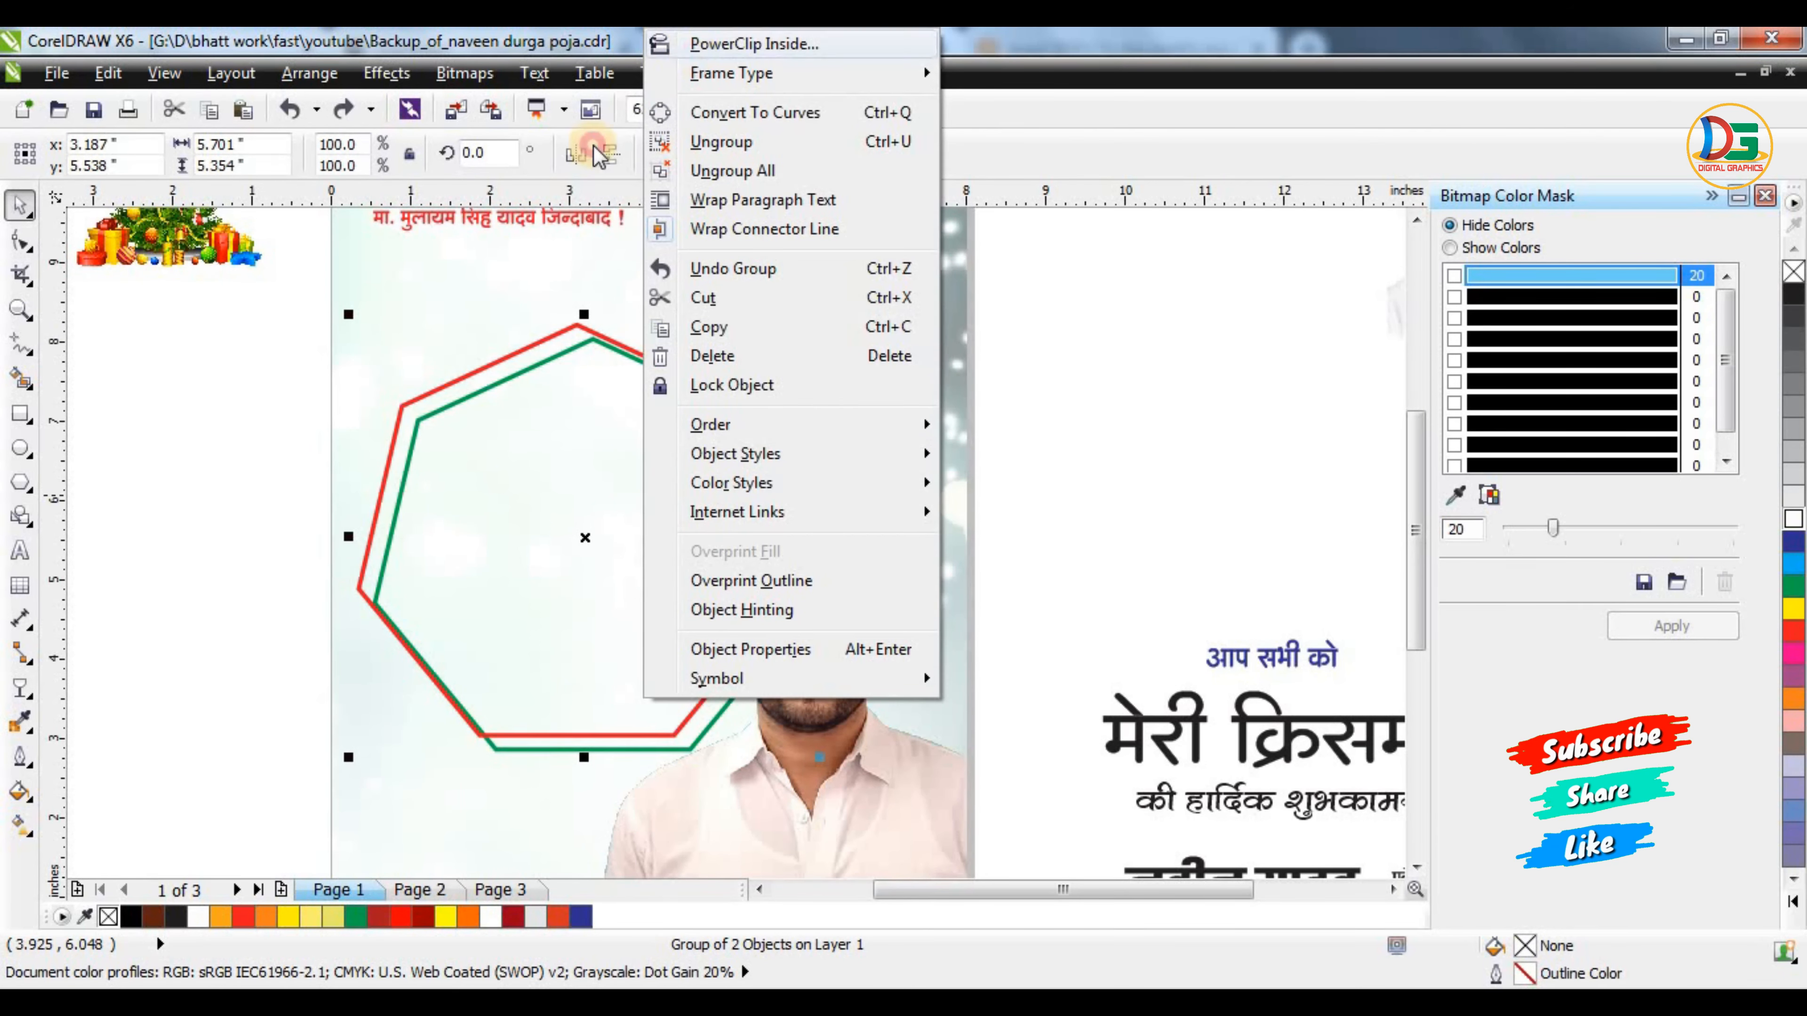
pyautogui.click(712, 43)
pyautogui.click(954, 369)
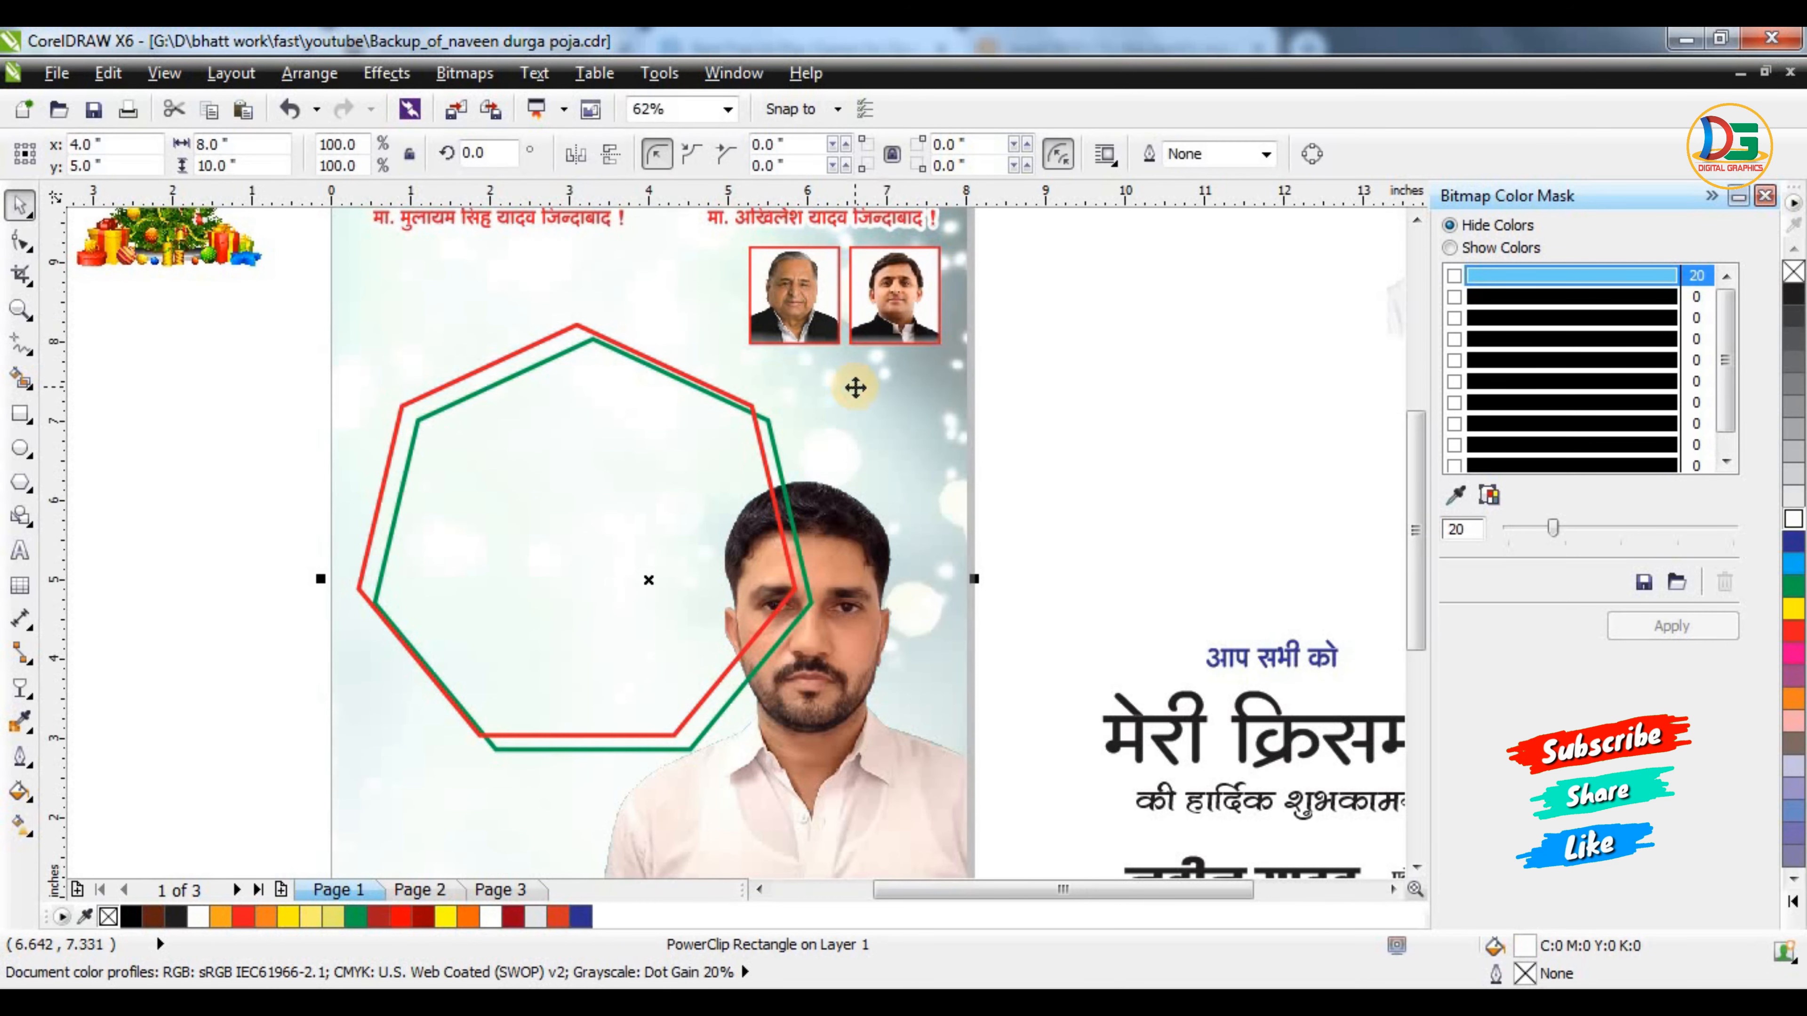
# Edit the background PowerClip, send the heptagon group to the back of its contents, and finish editing
pyautogui.scroll(-1, 855, 387)
pyautogui.click(687, 727)
pyautogui.click(767, 549)
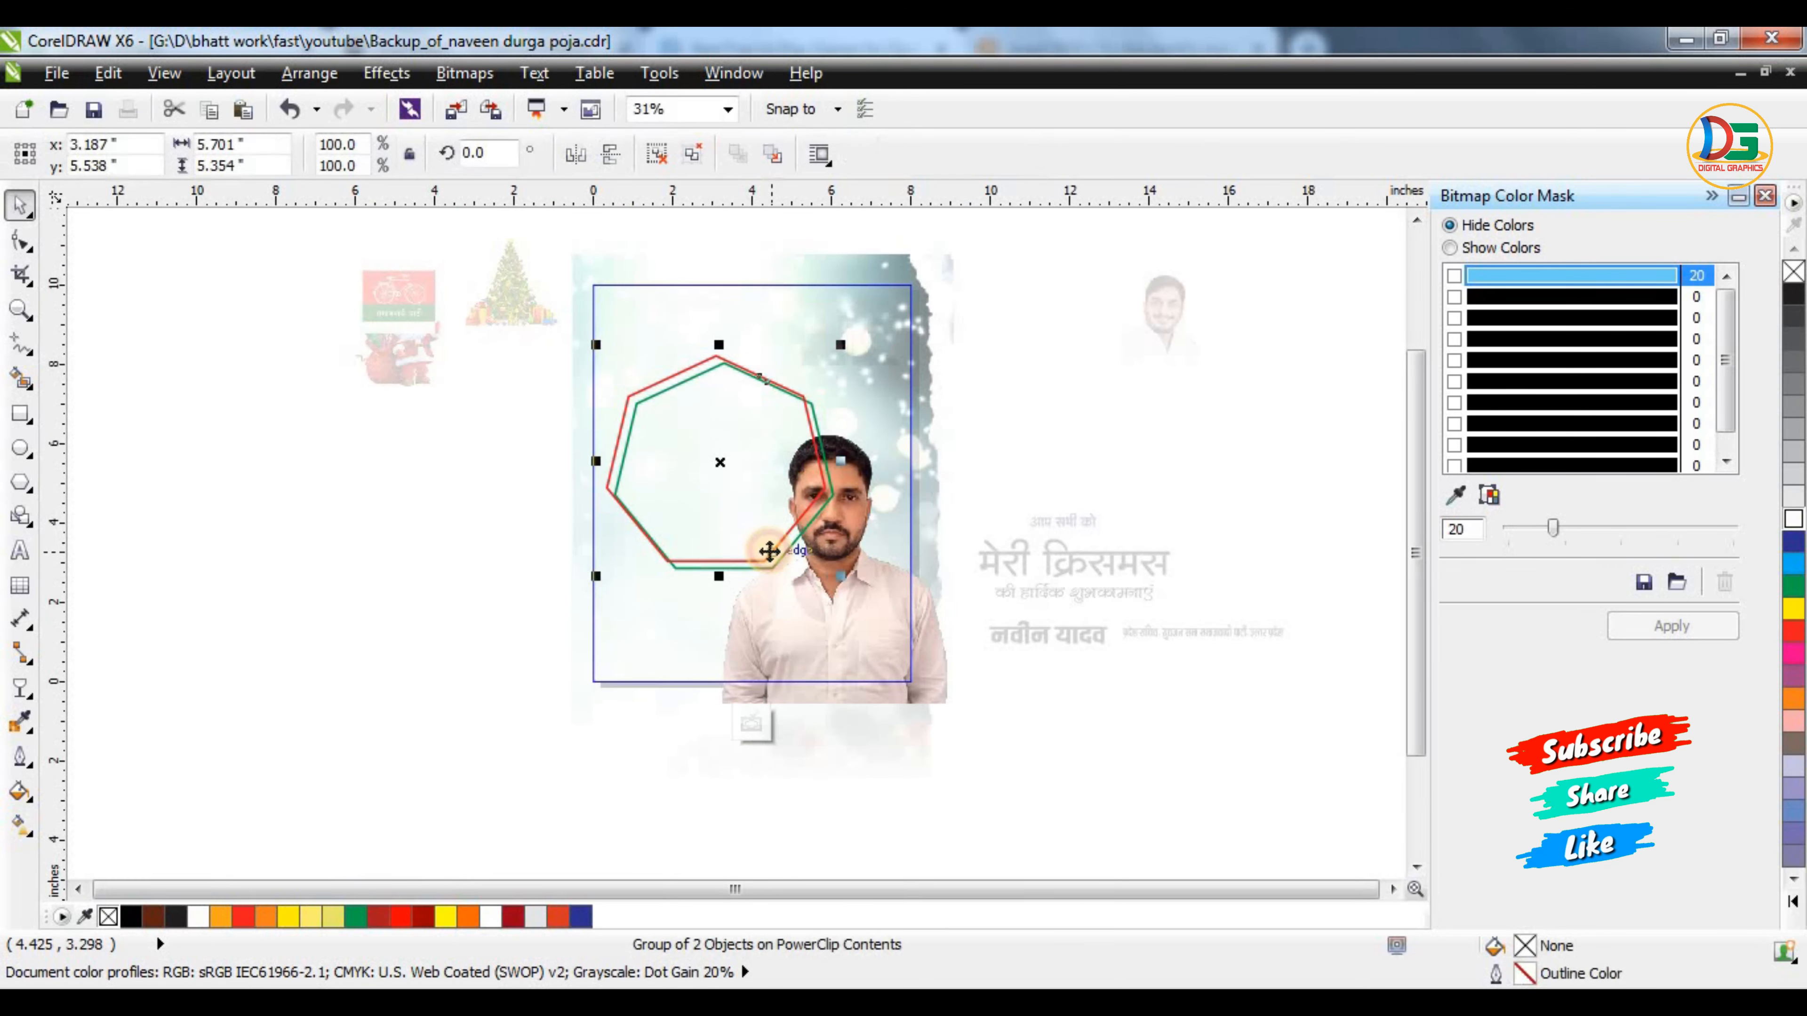
pyautogui.hotkey('shift', 'pagedown')
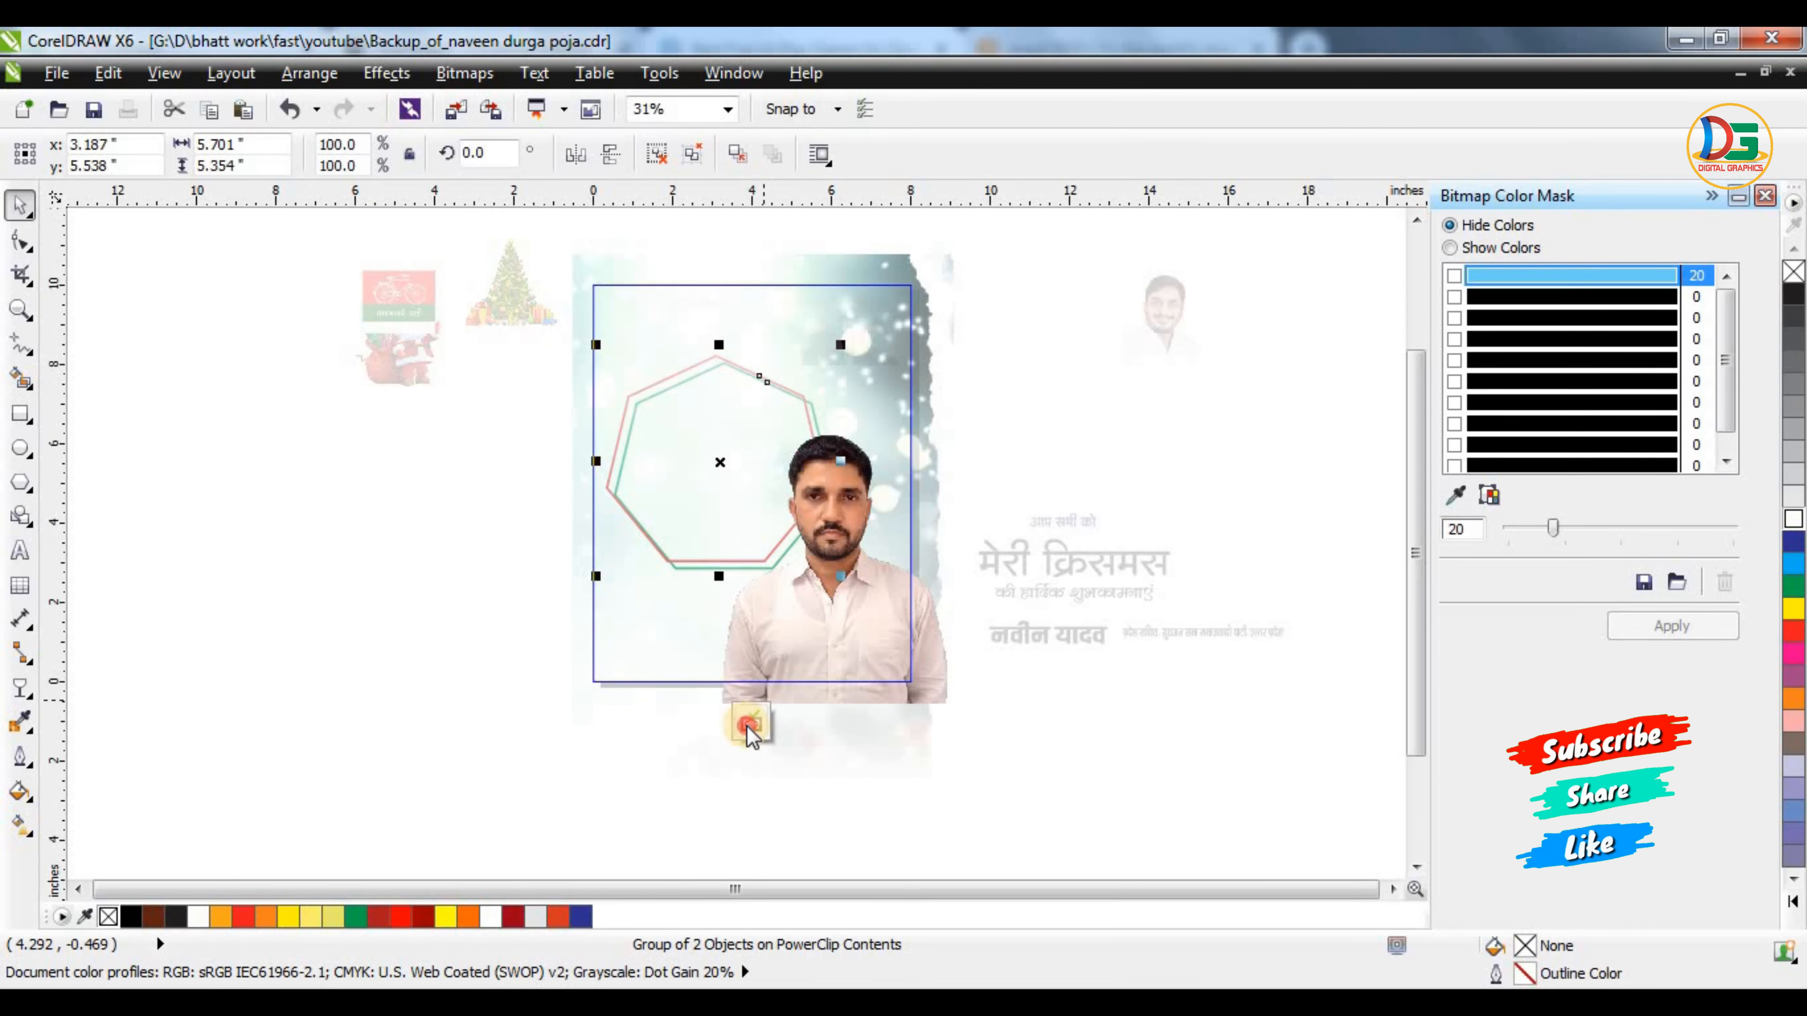
pyautogui.click(746, 726)
pyautogui.click(963, 388)
pyautogui.scroll(1, 805, 486)
pyautogui.scroll(-1, 861, 553)
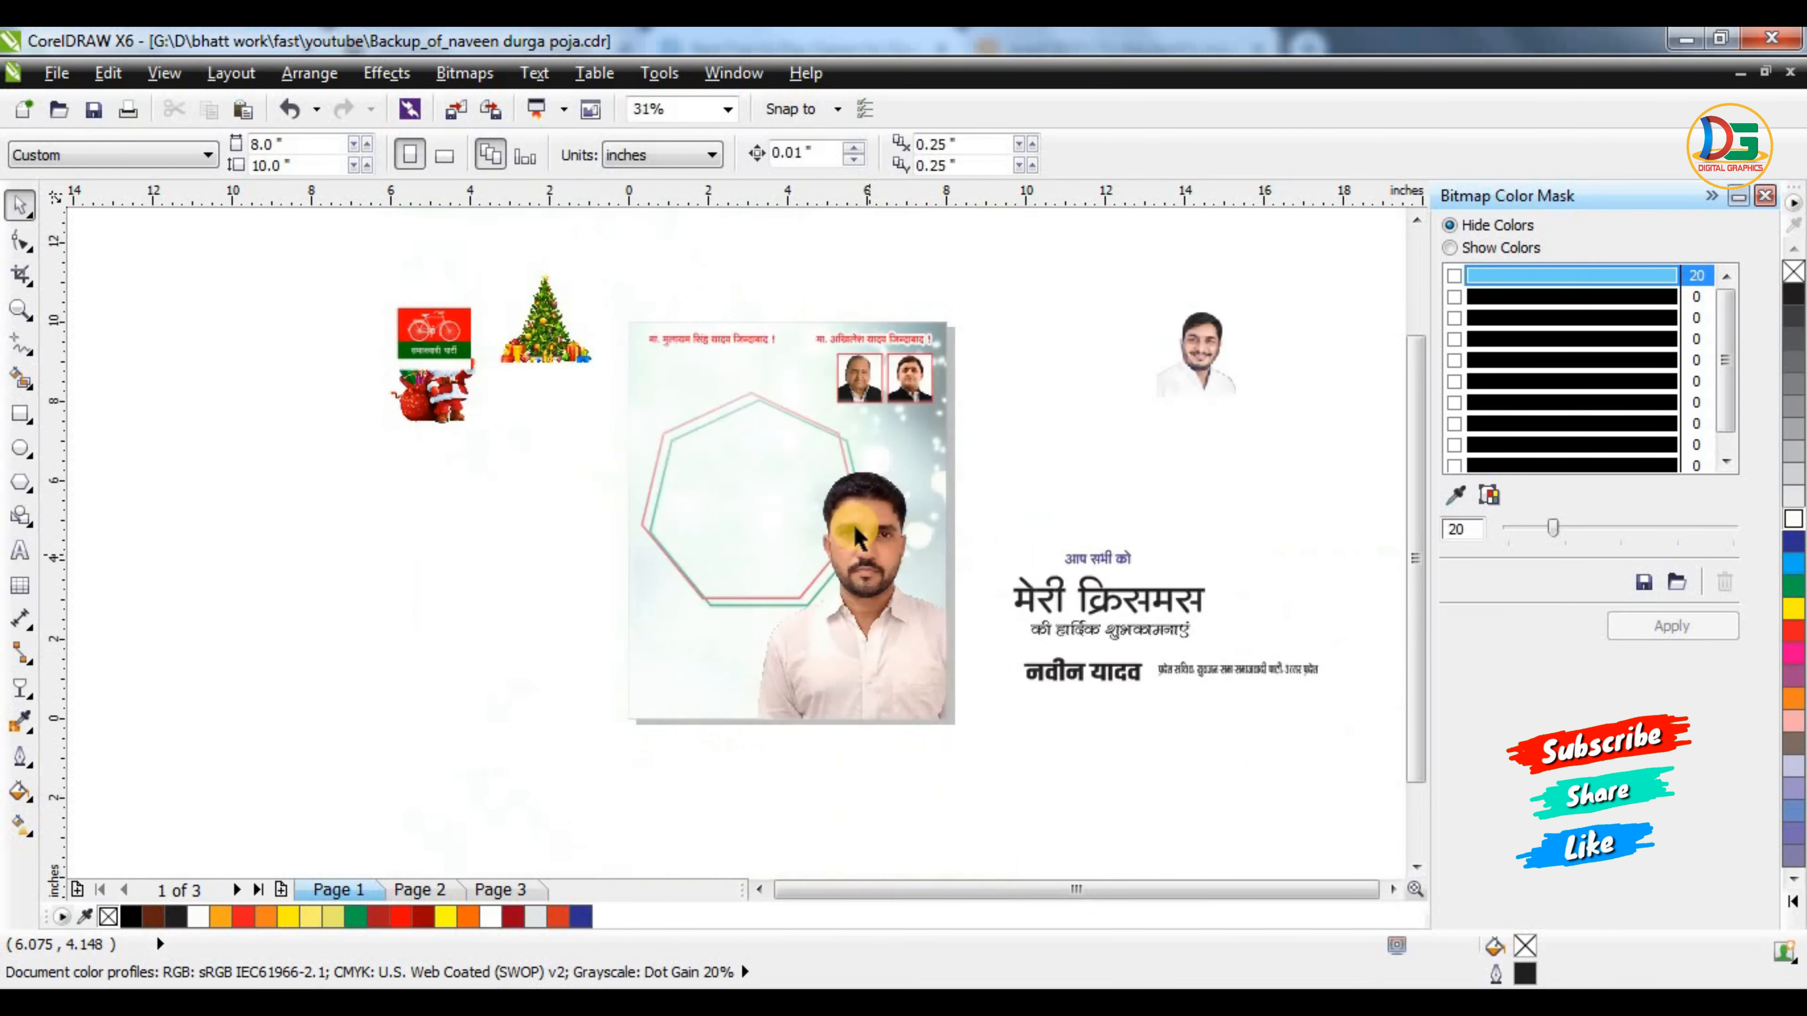
# Edit the background PowerClip again, send the background image behind the heptagons, and finish editing
pyautogui.click(754, 529)
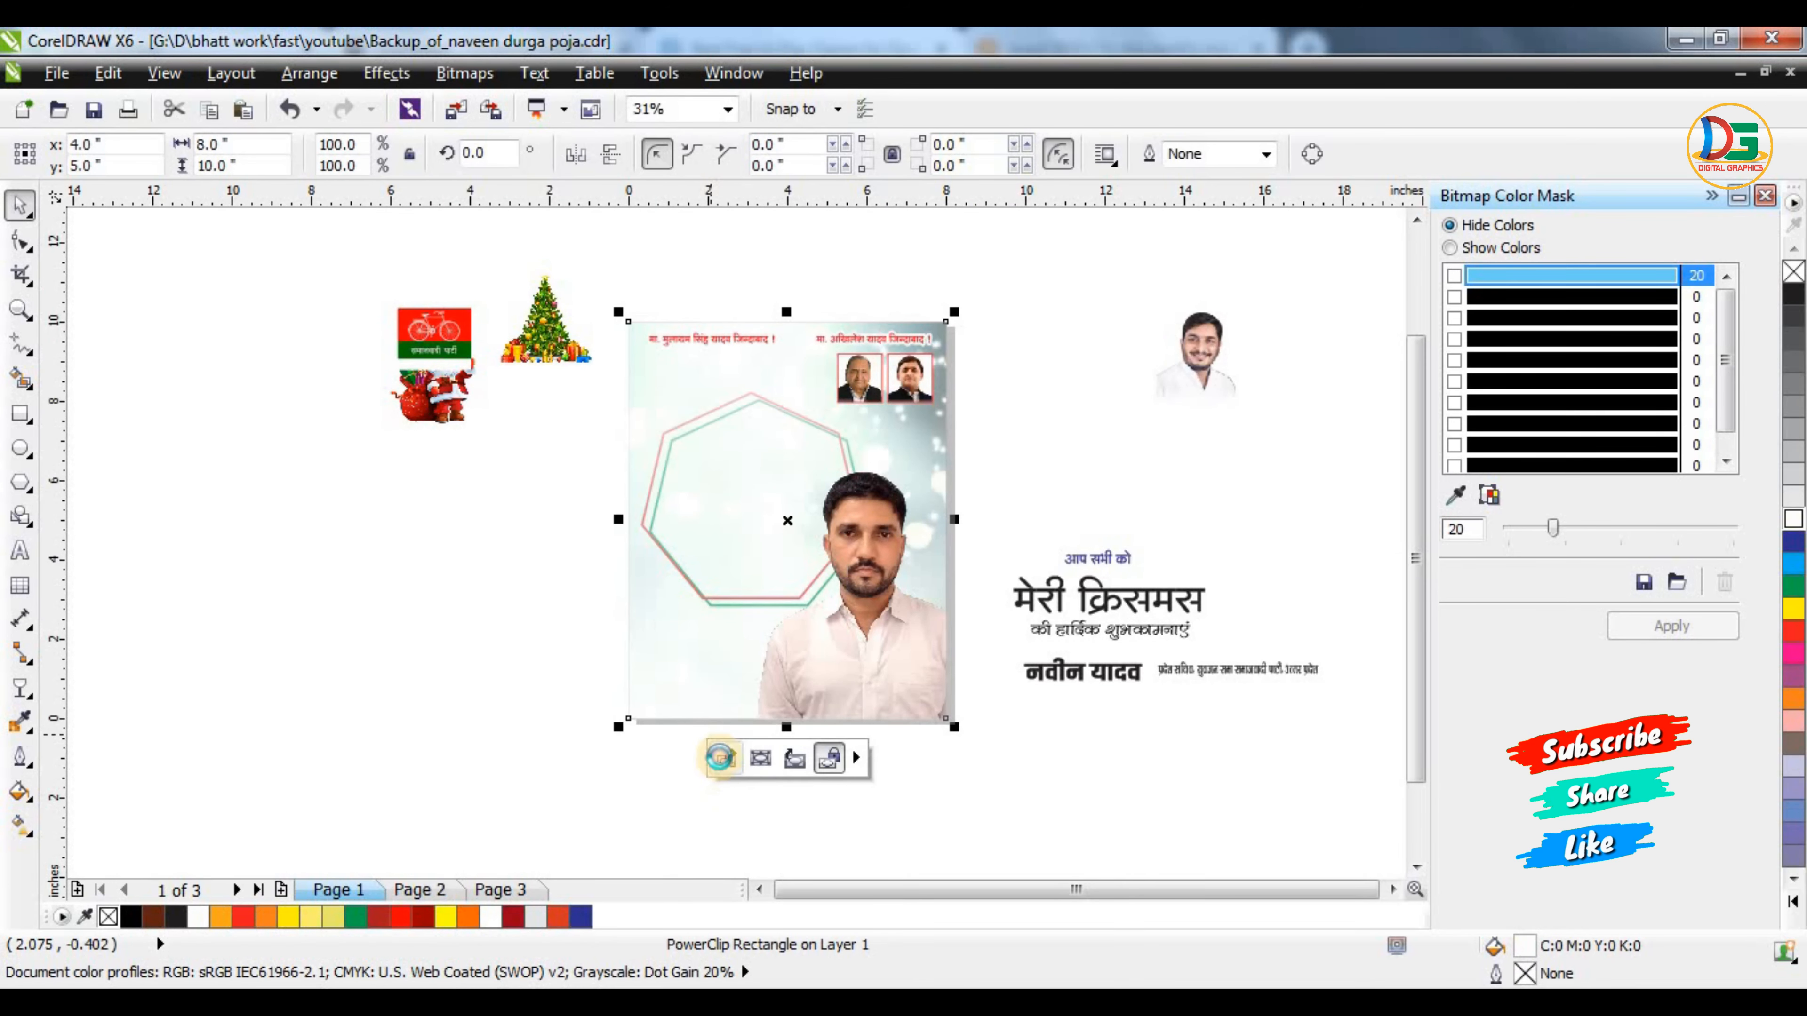
pyautogui.keyDown('ctrl'); pyautogui.click(907, 507); pyautogui.keyUp('ctrl')
pyautogui.click(962, 400)
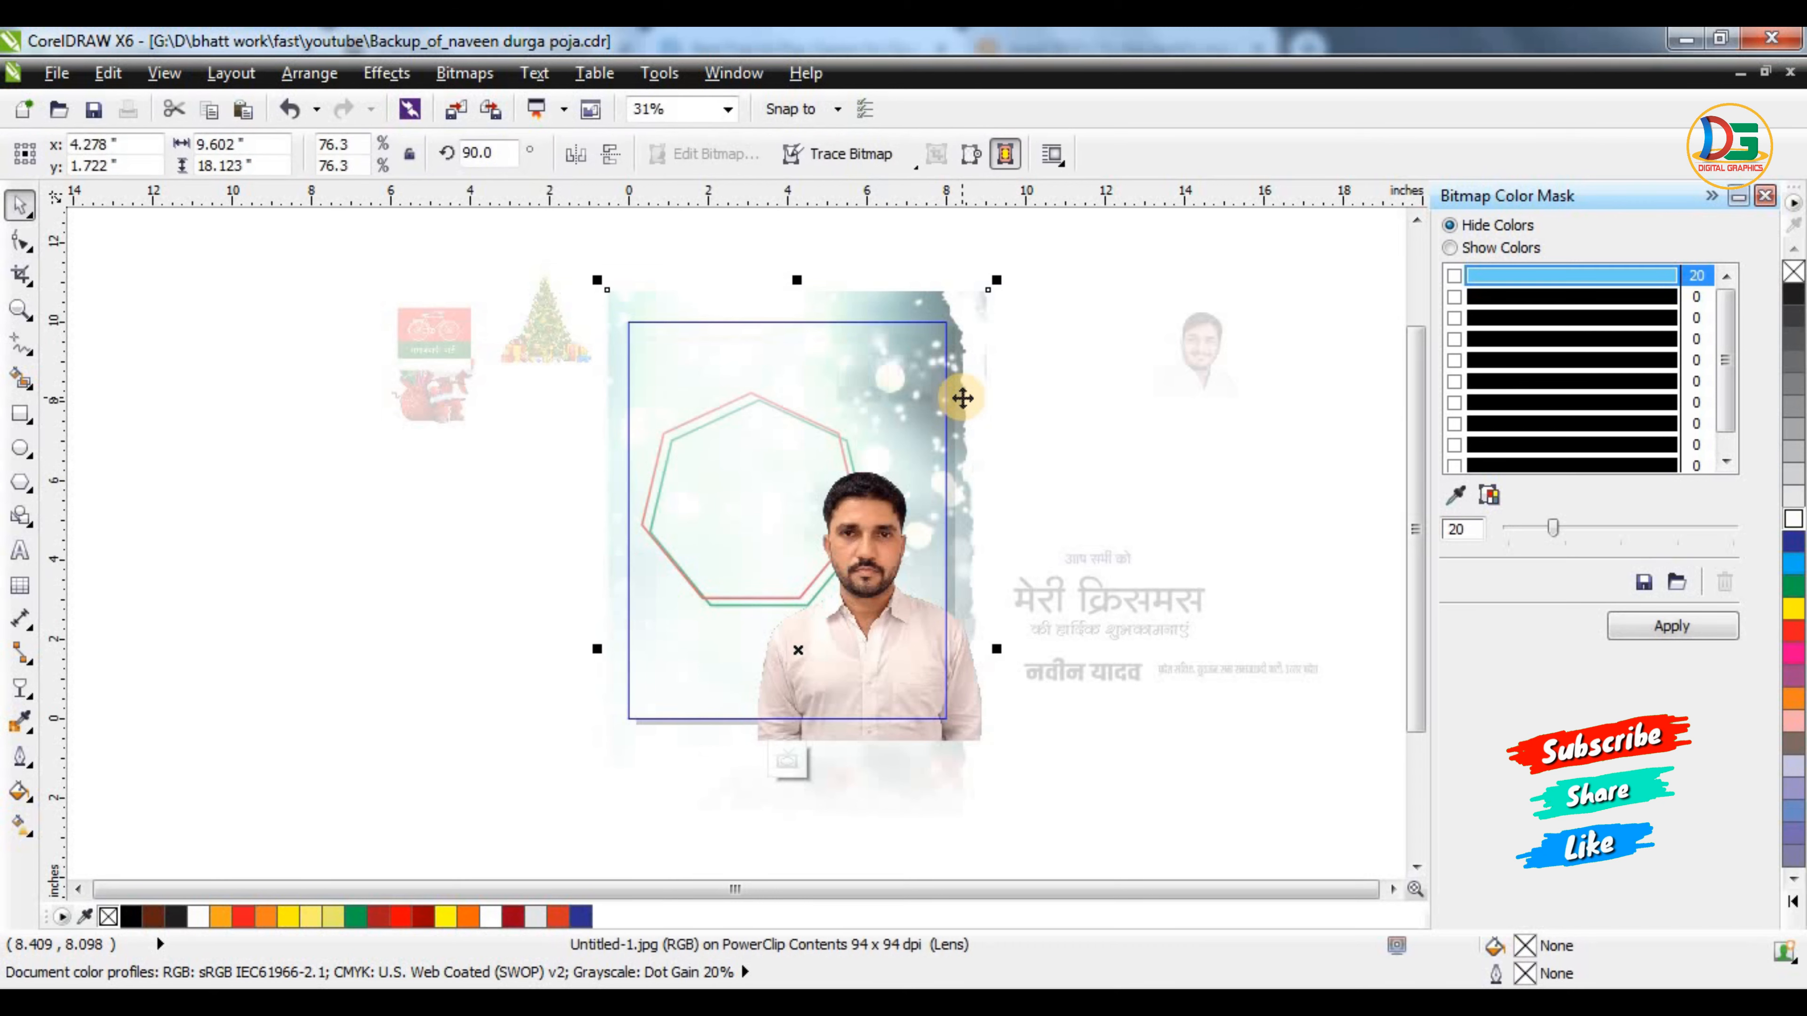
pyautogui.click(786, 761)
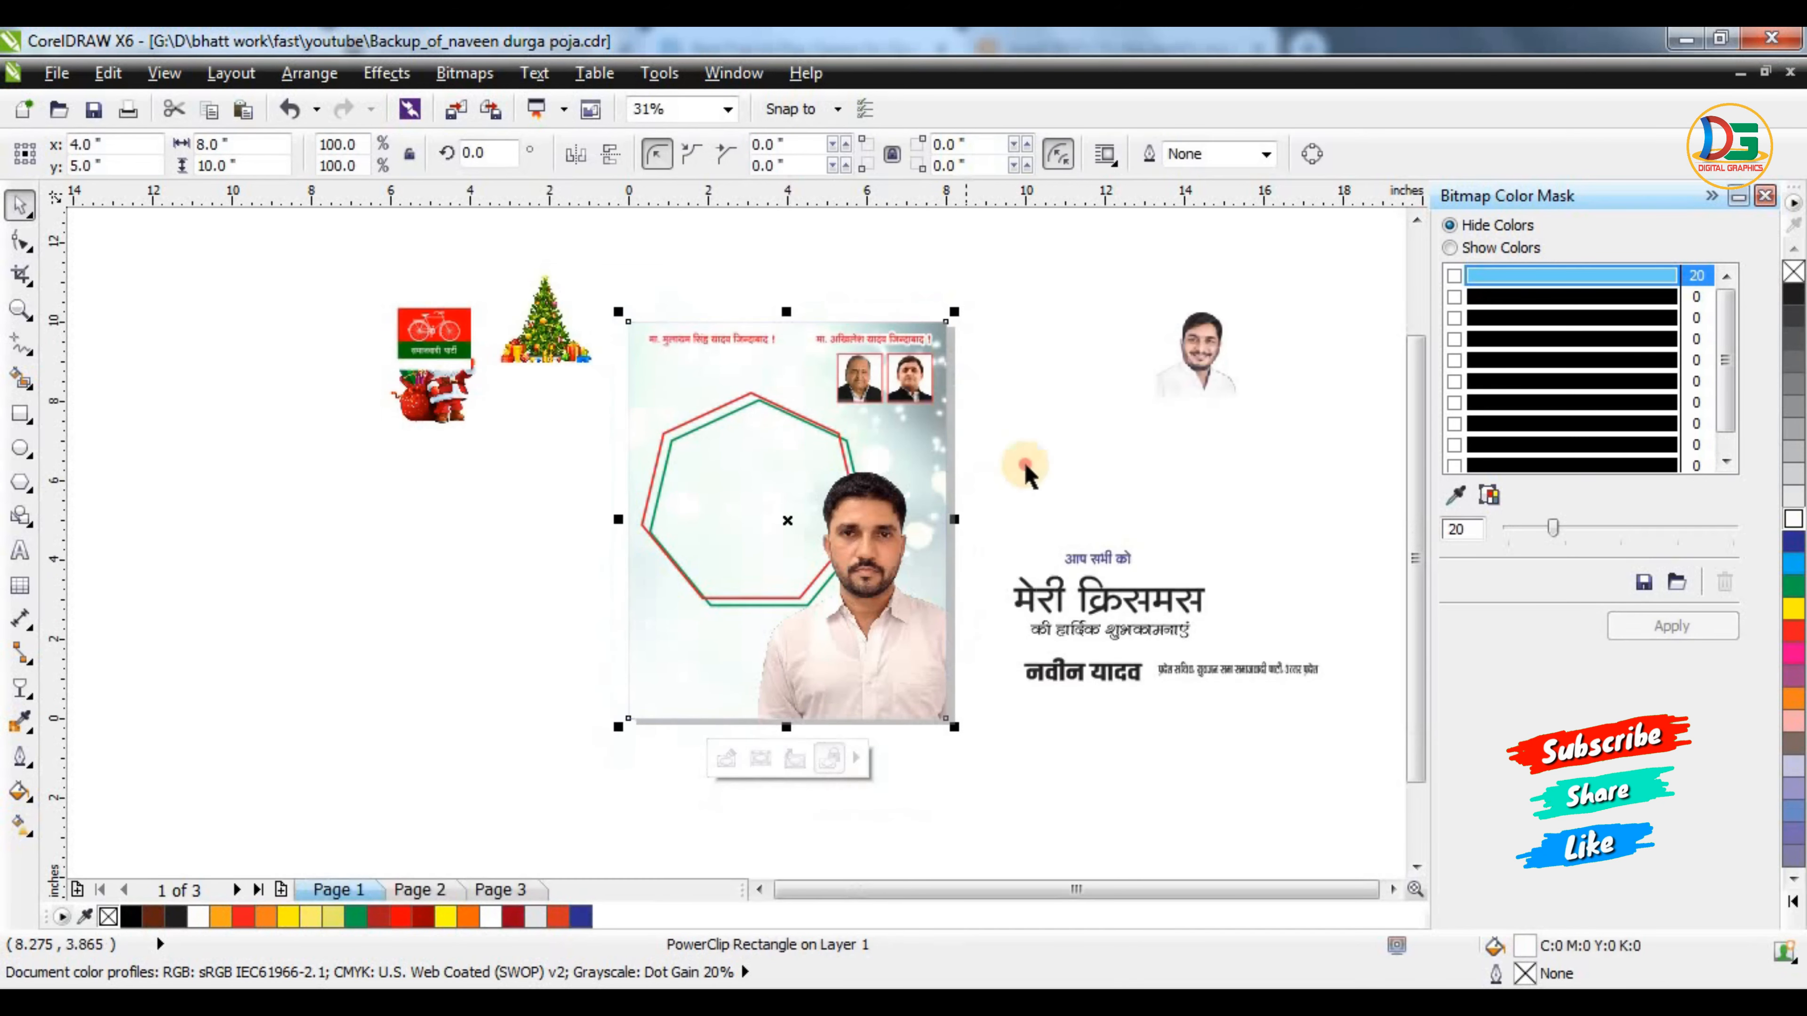
# Set the Santa image beside the poster, enlarge the Christmas tree to about 3.1 × 3.0 inches, and place it over the heptagons' lower left
pyautogui.scroll(1, 539, 433)
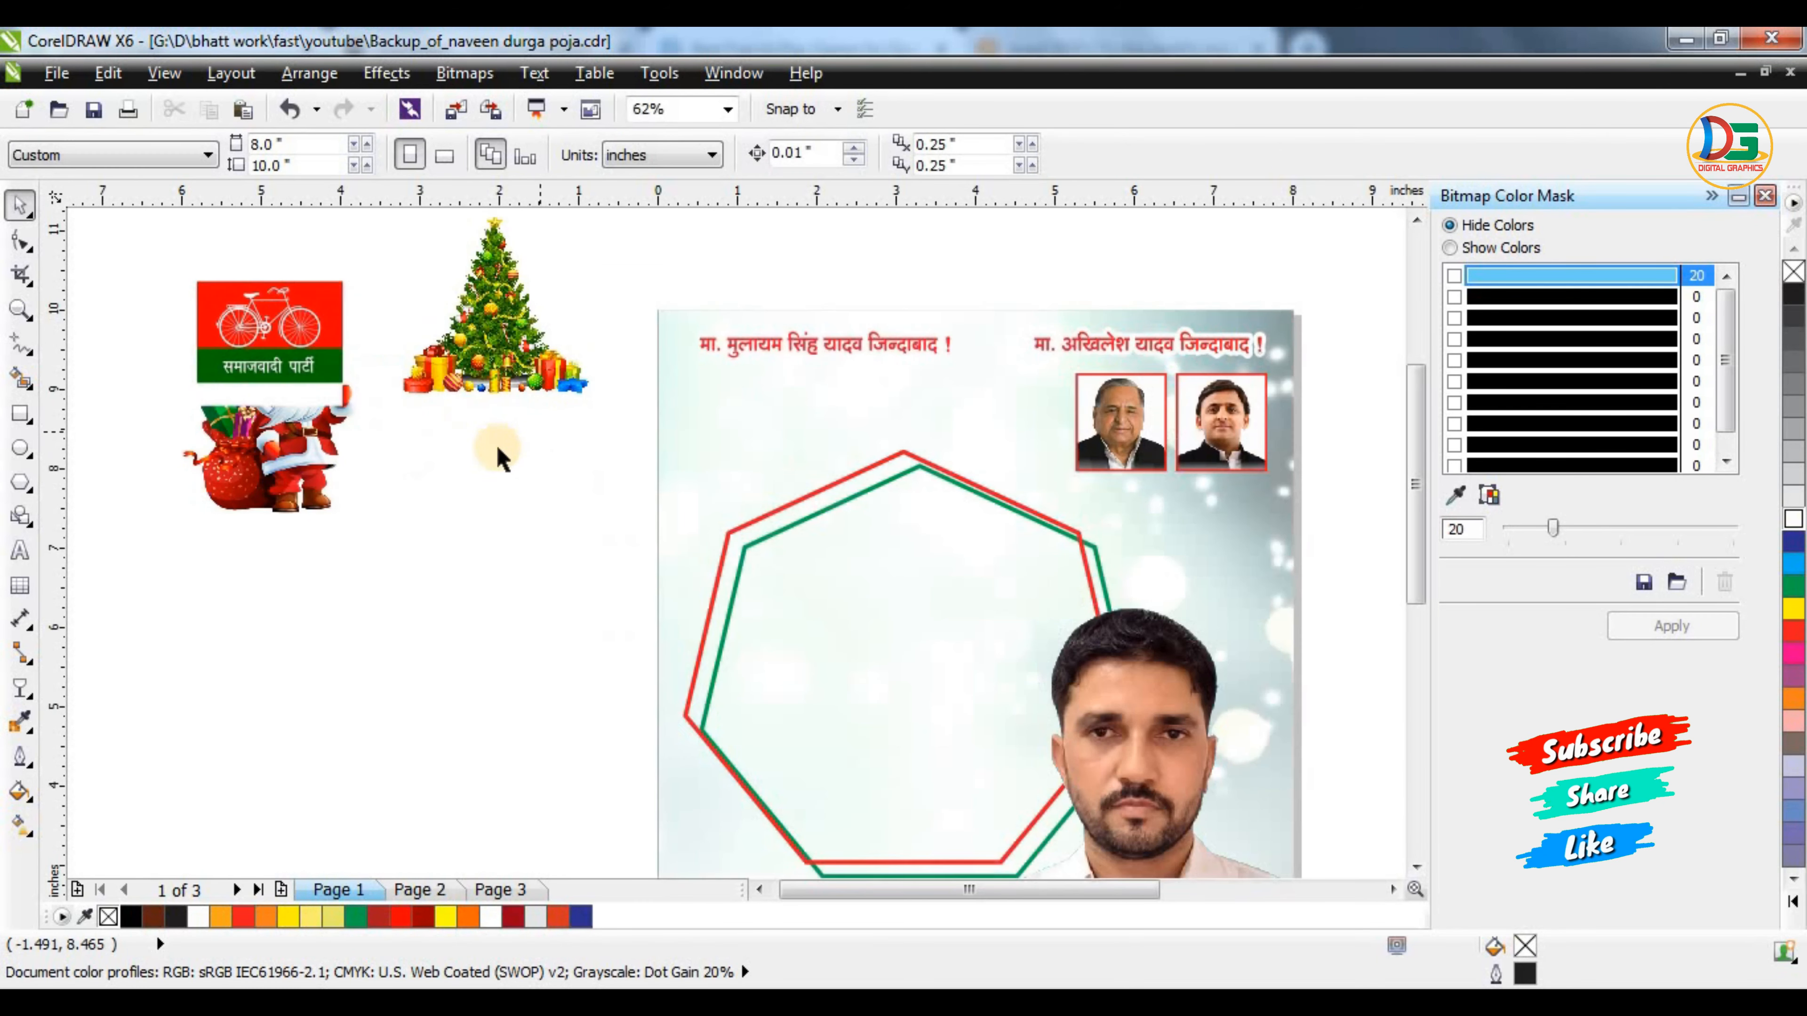
pyautogui.moveTo(274, 475); pyautogui.dragTo(533, 667)
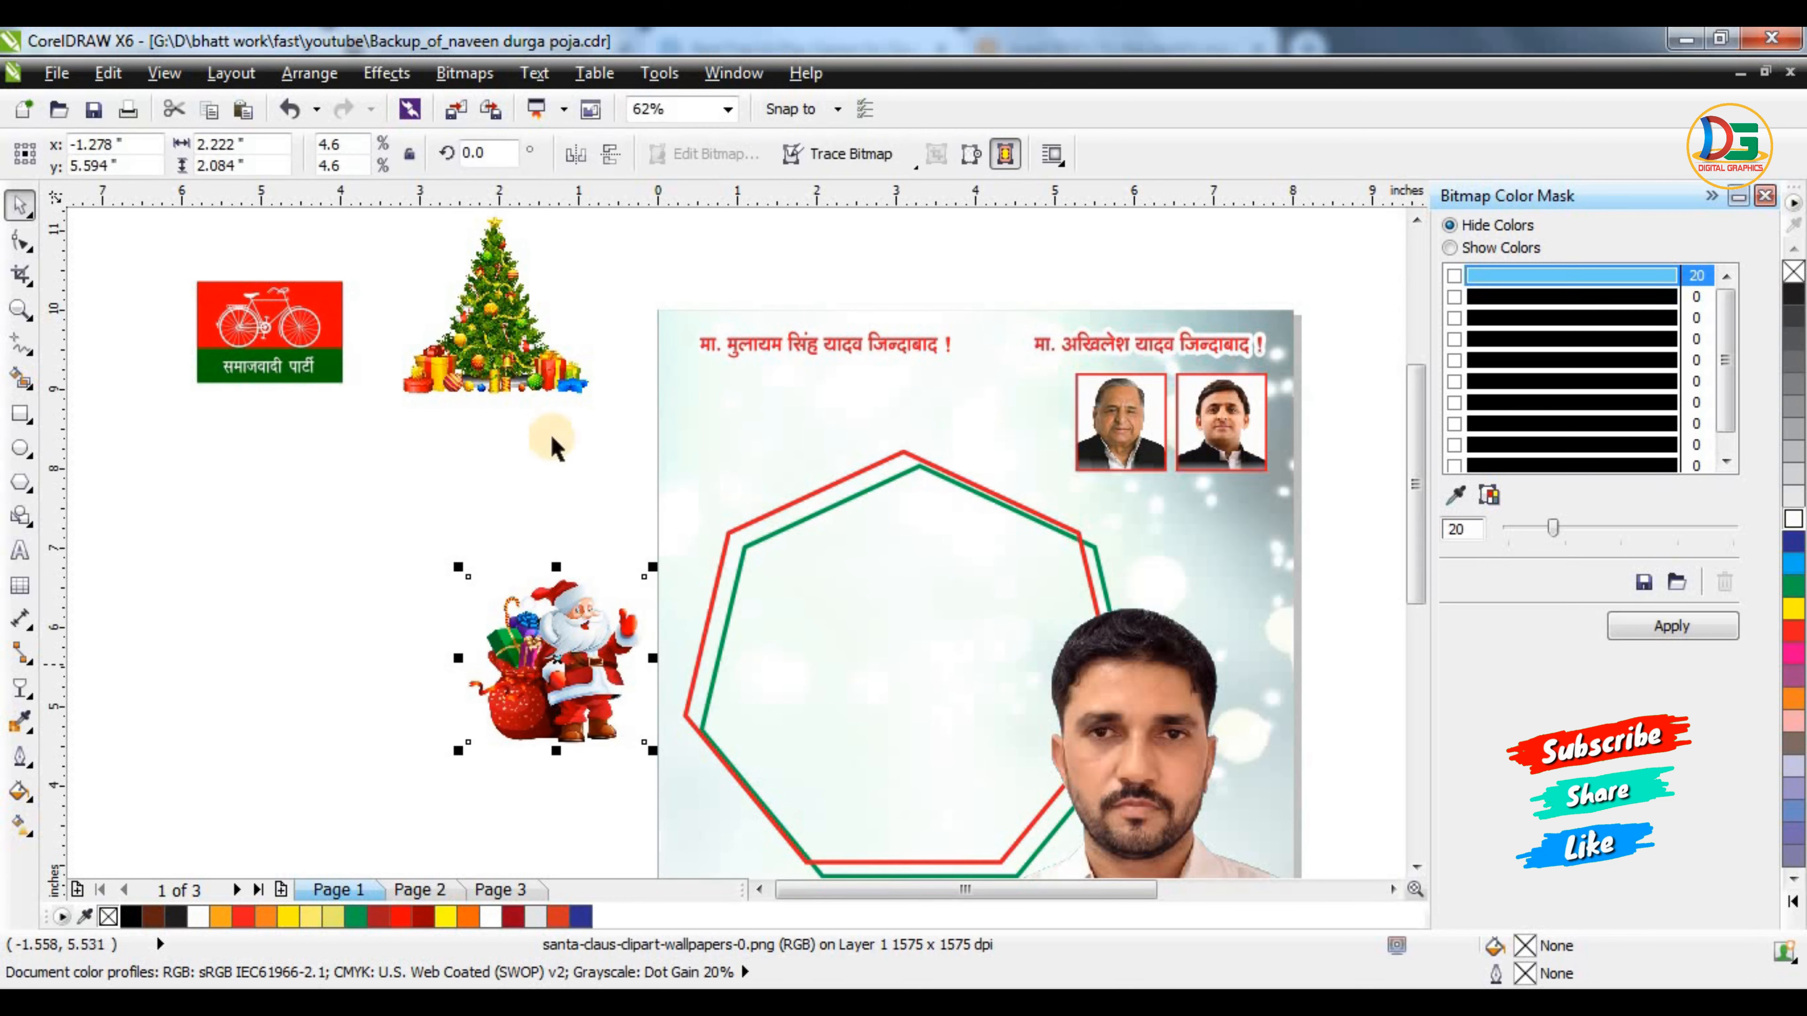
pyautogui.moveTo(534, 385); pyautogui.dragTo(784, 574)
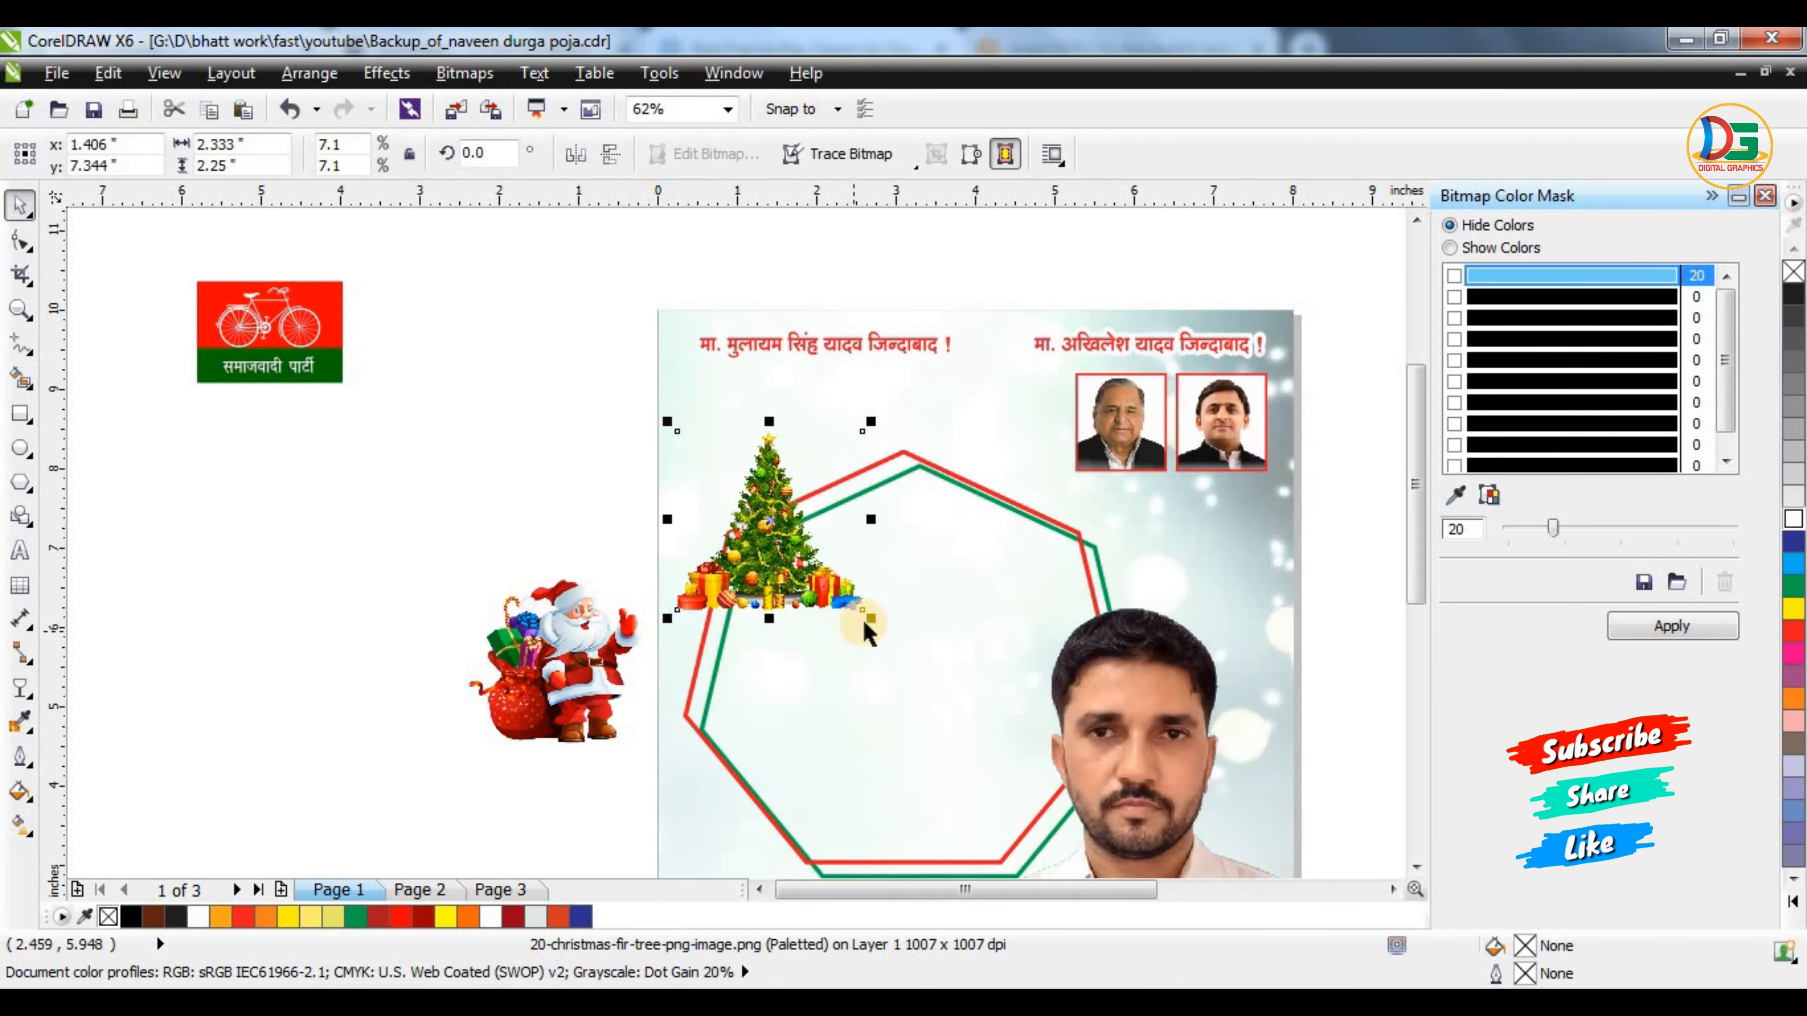
pyautogui.moveTo(903, 648); pyautogui.dragTo(902, 650)
pyautogui.moveTo(783, 574); pyautogui.dragTo(818, 766)
pyautogui.scroll(-1, 815, 735)
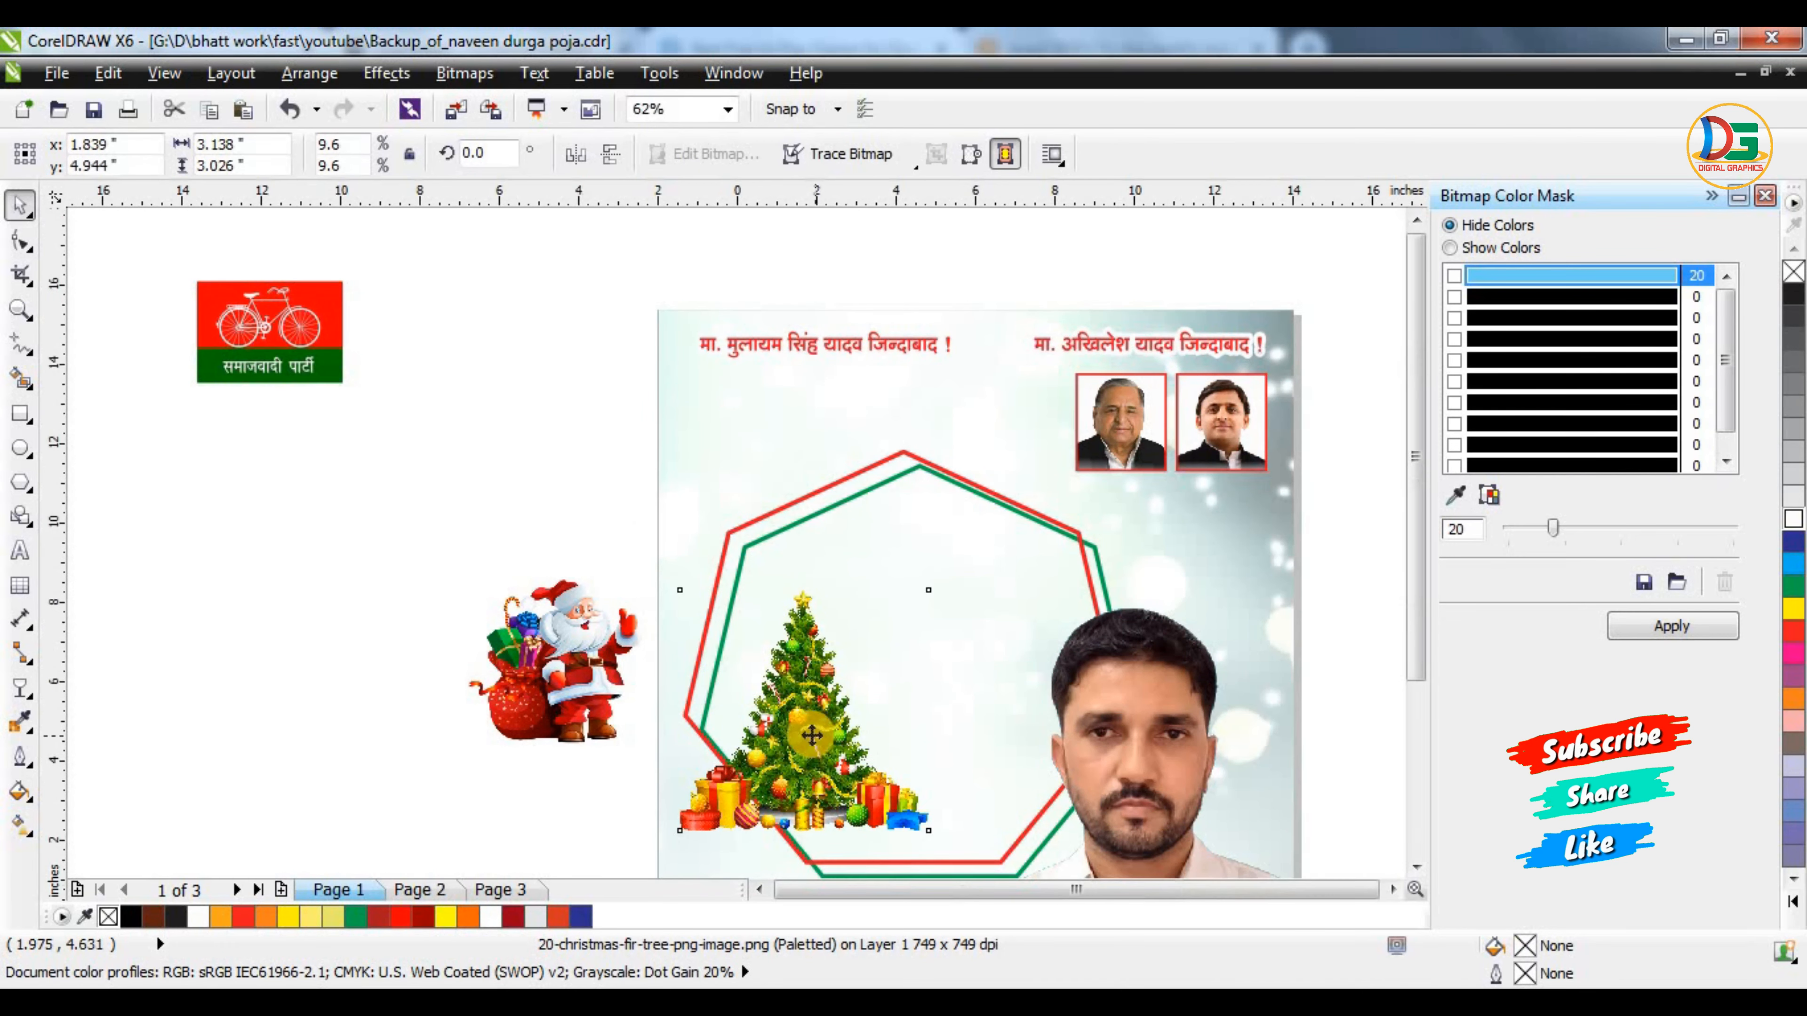
pyautogui.scroll(1, 800, 811)
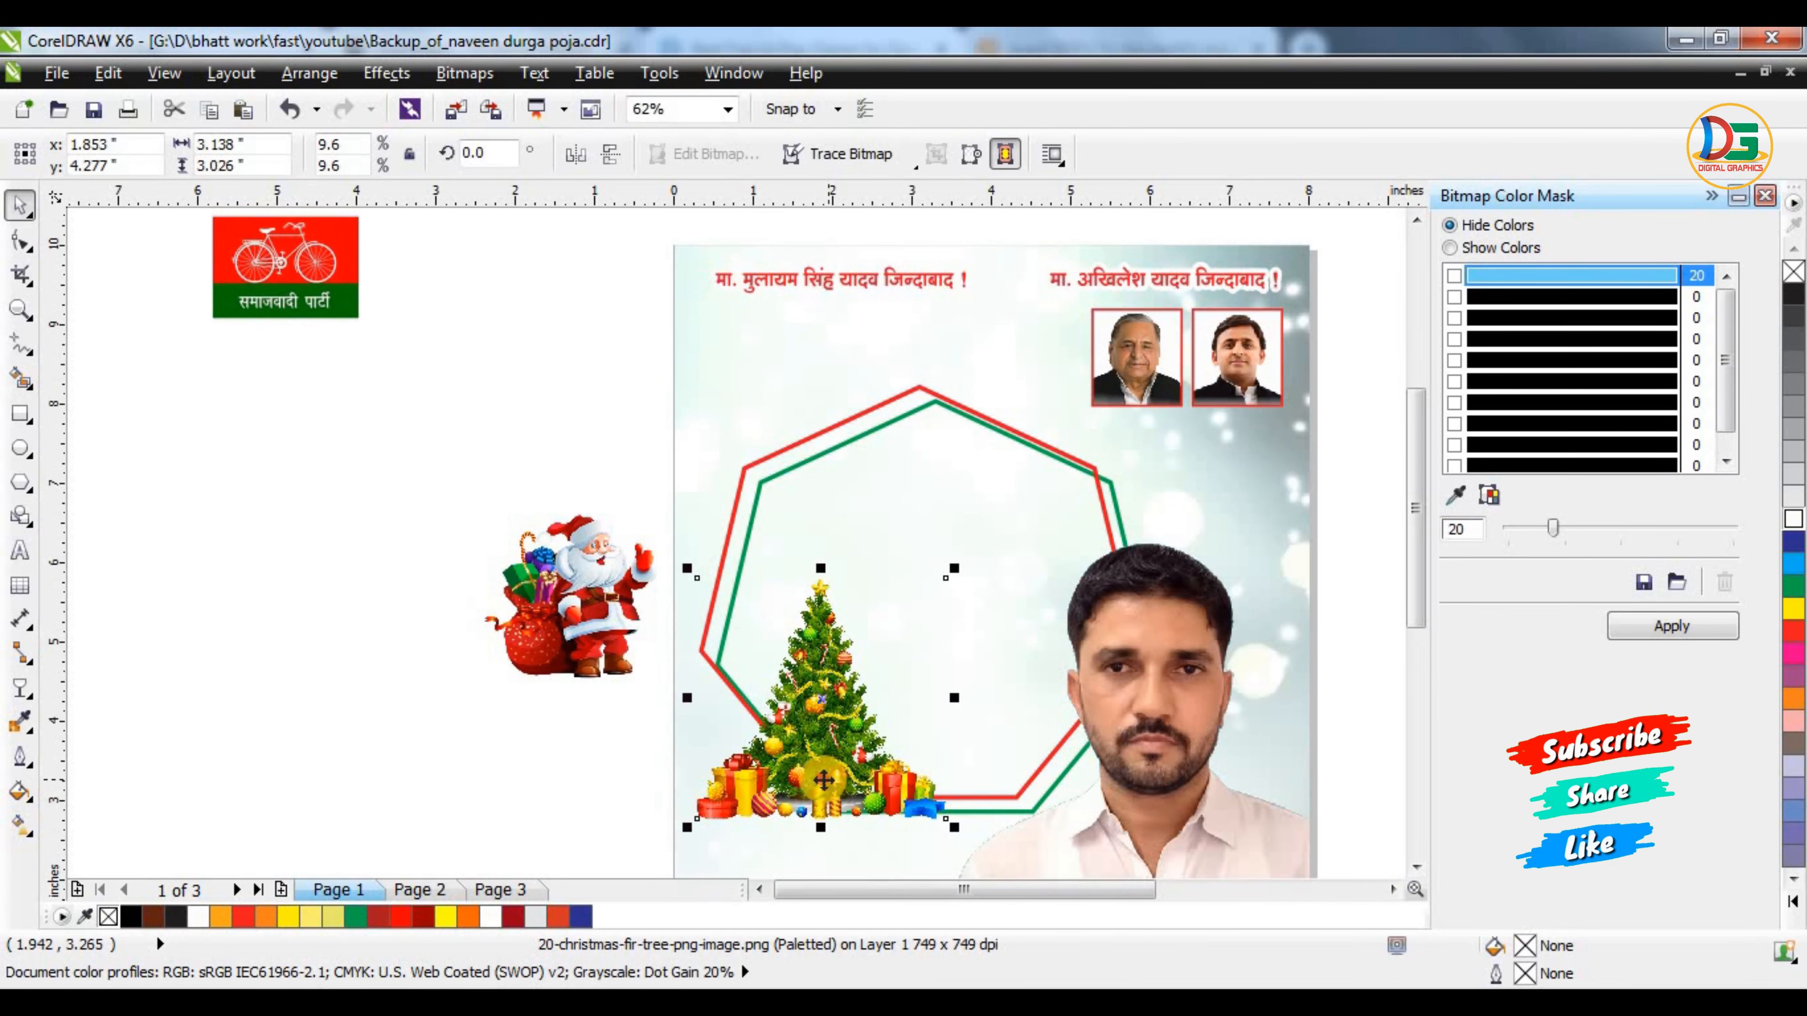
pyautogui.moveTo(824, 783); pyautogui.dragTo(810, 780)
pyautogui.click(425, 648)
pyautogui.scroll(-1, 425, 647)
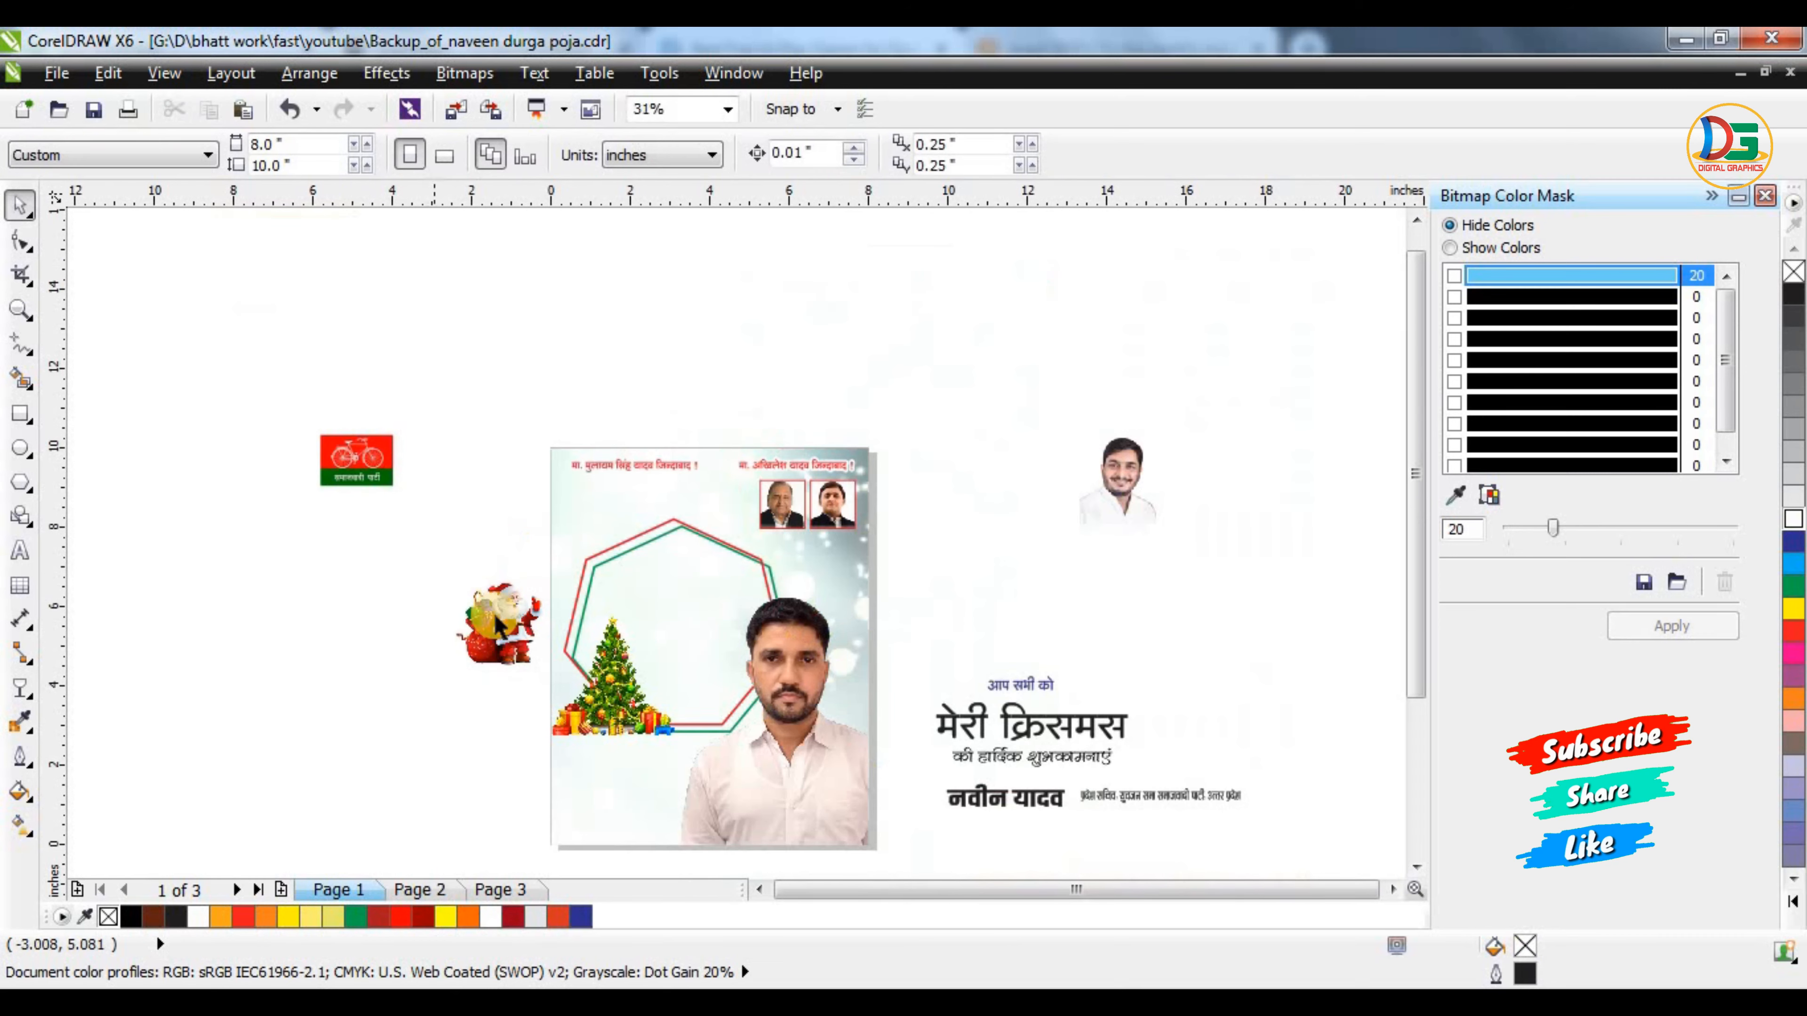
# Enlarge the Santa image to about 2.6 × 2.5 inches and place it on the poster above the Christmas tree
pyautogui.moveTo(612, 587)
pyautogui.mouseDown()
pyautogui.moveTo(645, 576)
pyautogui.moveTo(591, 566)
pyautogui.mouseUp()
pyautogui.scroll(1, 648, 577)
pyautogui.moveTo(687, 629); pyautogui.dragTo(631, 603)
pyautogui.moveTo(662, 443); pyautogui.dragTo(681, 421)
pyautogui.scroll(-2, 590, 569)
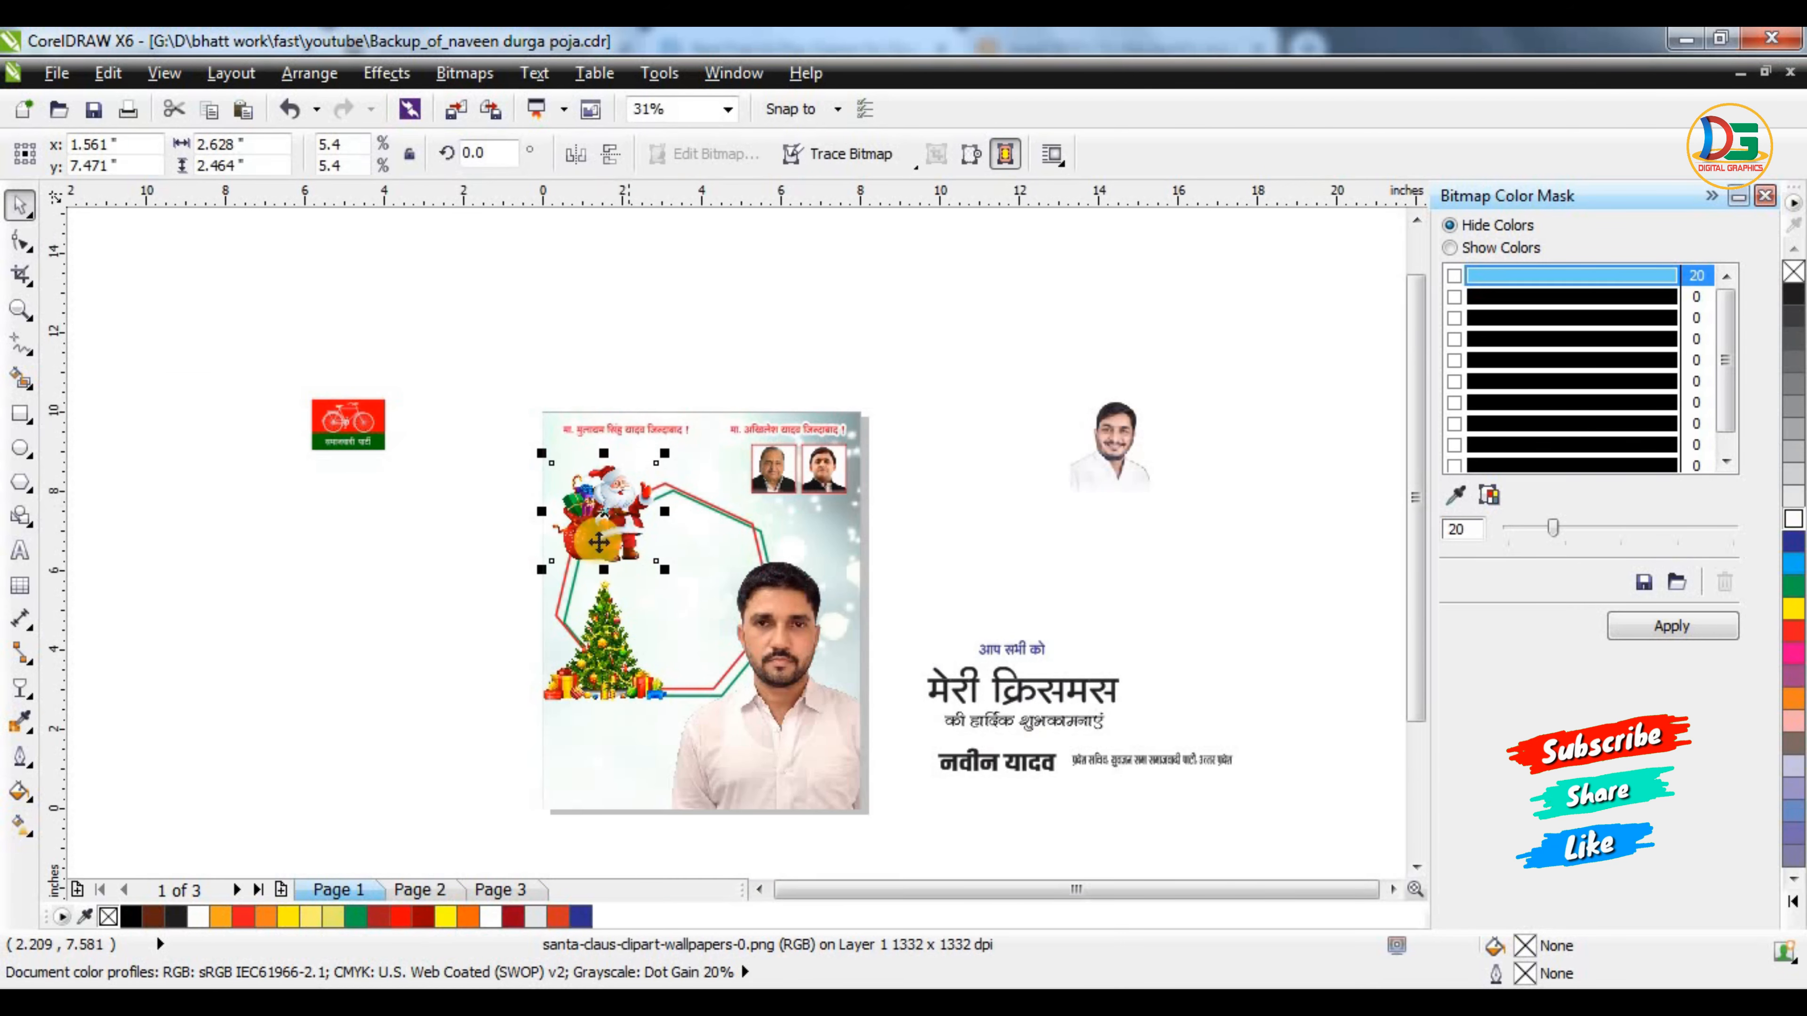
pyautogui.scroll(2, 587, 578)
pyautogui.scroll(-1, 618, 508)
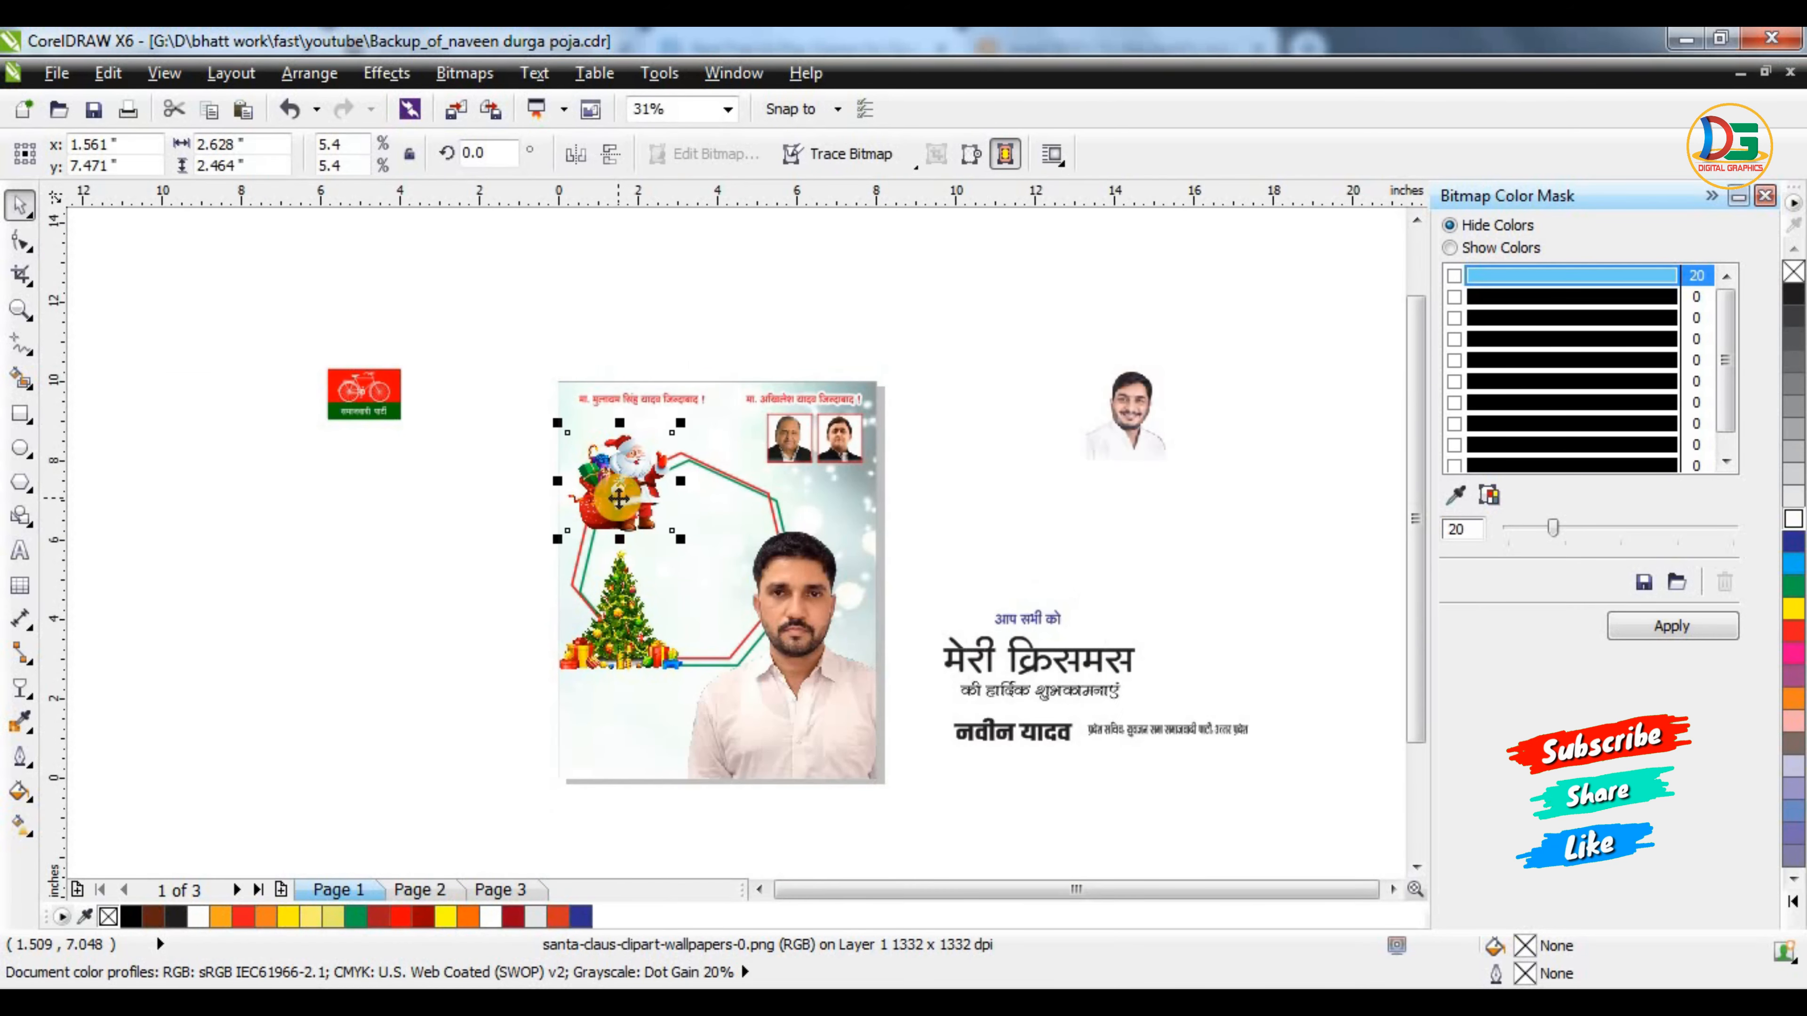
# Move the Christmas tree off the poster and reposition the Santa image over the heptagons' lower left corner
pyautogui.moveTo(618, 507); pyautogui.dragTo(464, 669)
pyautogui.moveTo(675, 602); pyautogui.dragTo(398, 707)
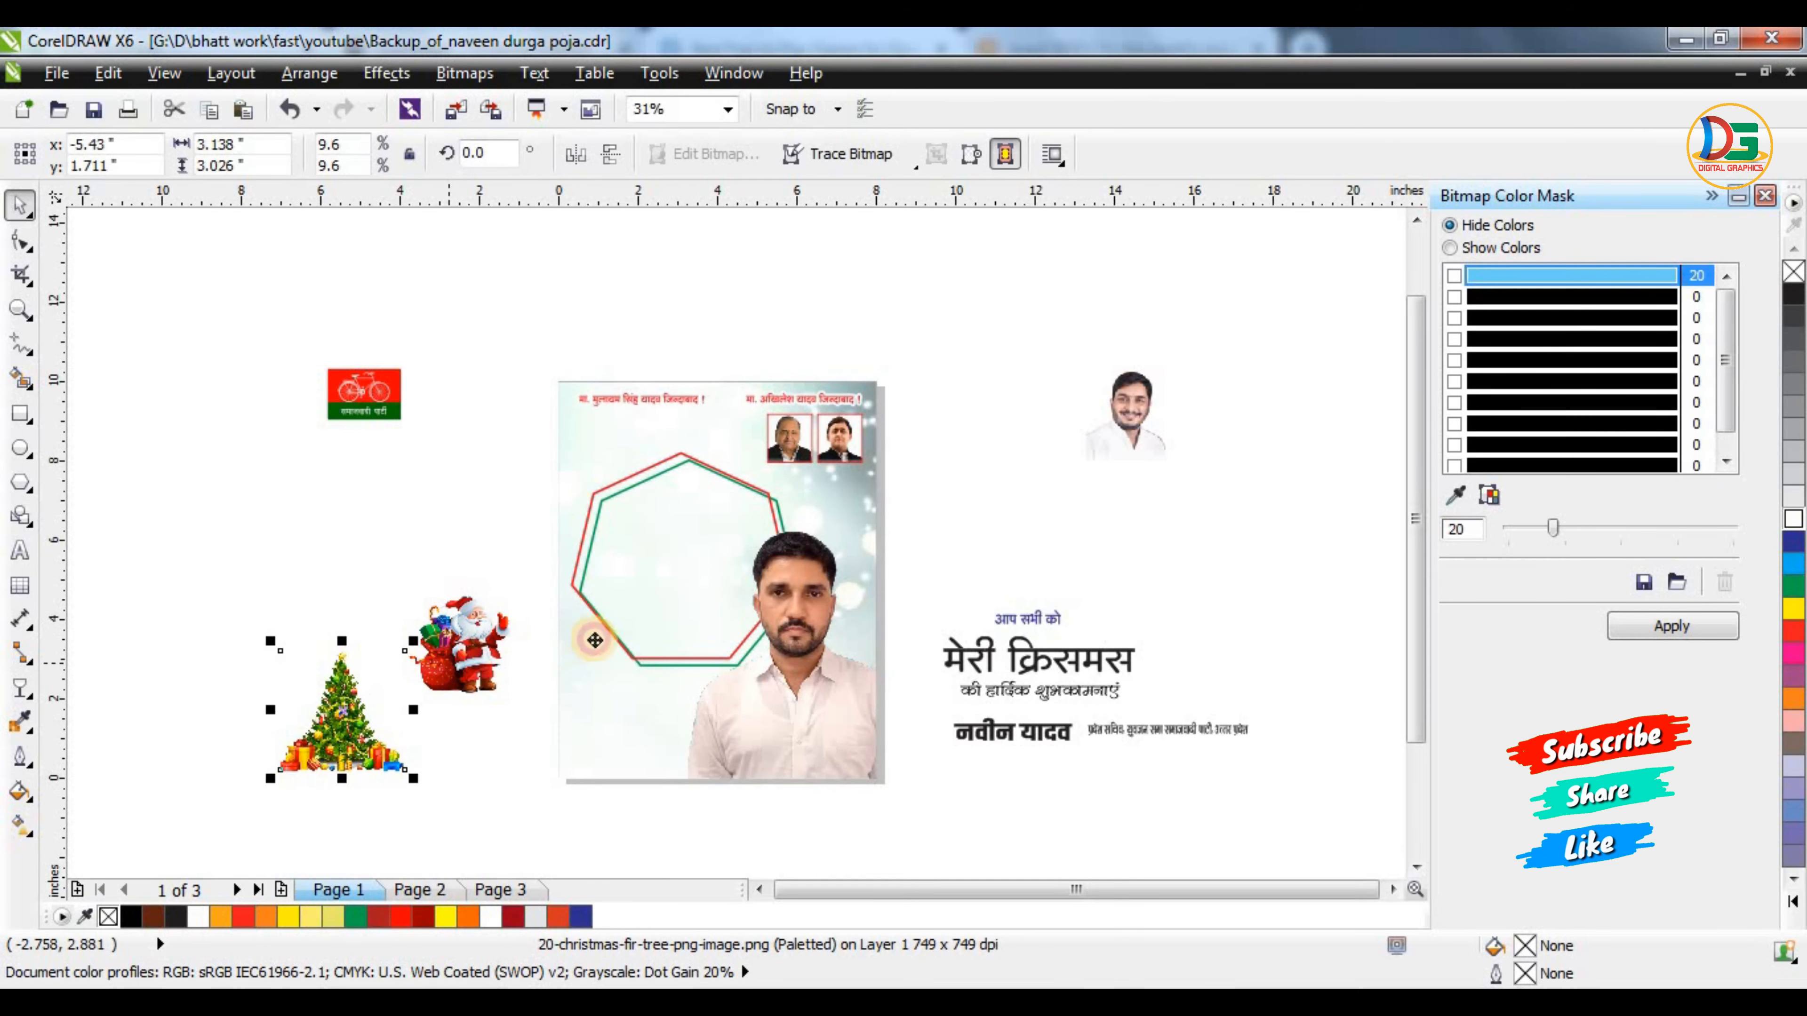
pyautogui.moveTo(464, 645); pyautogui.dragTo(610, 634)
pyautogui.scroll(1, 623, 637)
pyautogui.click(413, 637)
pyautogui.scroll(-1, 412, 637)
pyautogui.scroll(1, 432, 644)
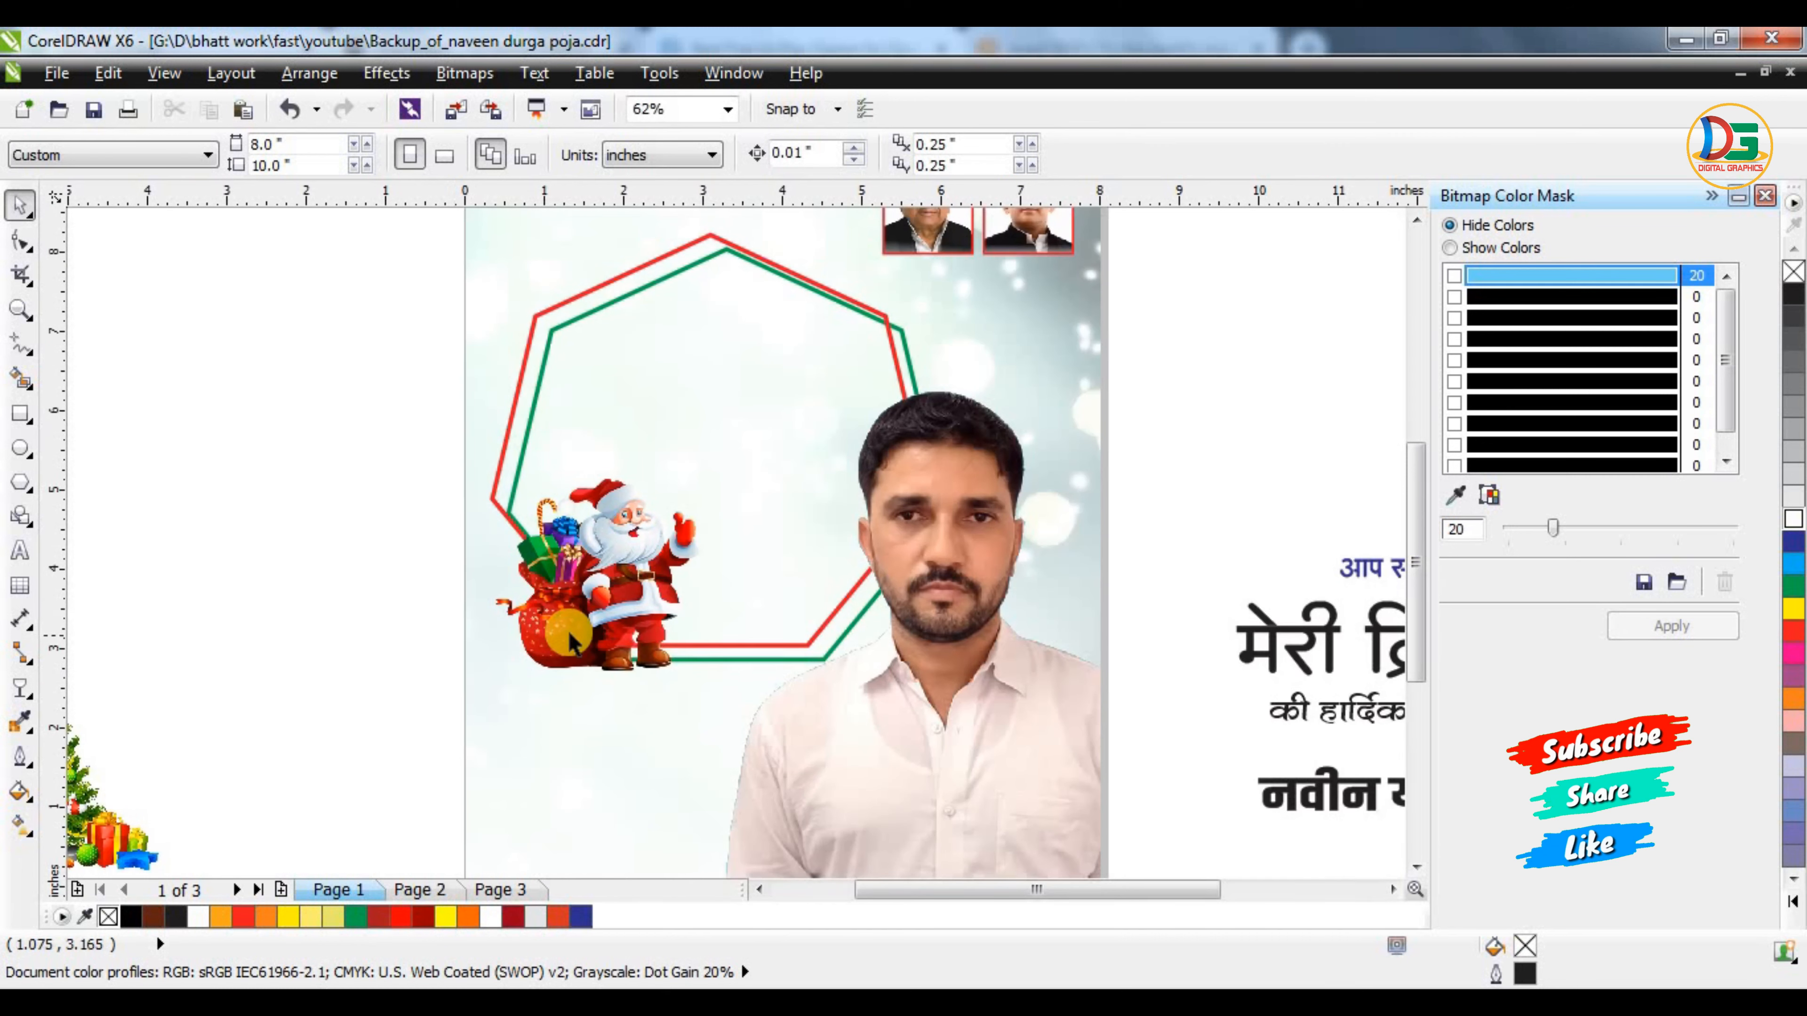
# Apply a linear transparency to the Santa image, fading its lower edge and feet into the background
pyautogui.click(569, 631)
pyautogui.click(21, 689)
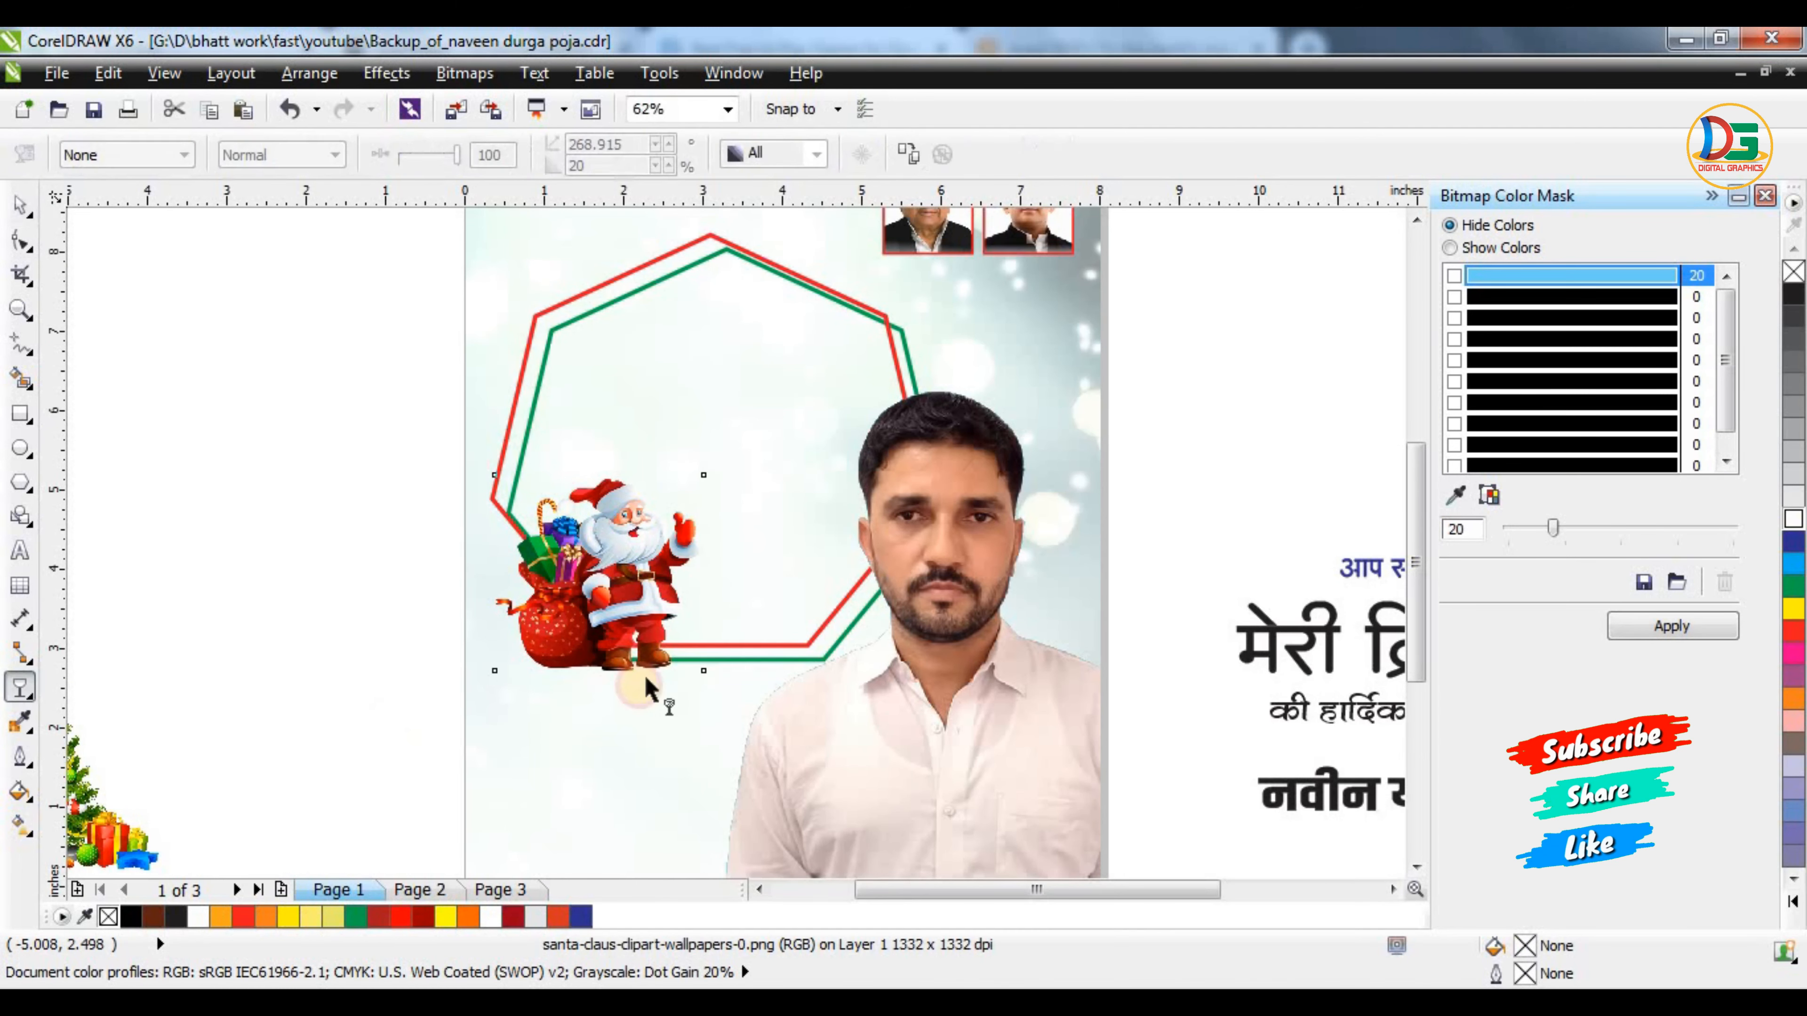
pyautogui.moveTo(621, 725); pyautogui.dragTo(616, 612)
pyautogui.scroll(1, 617, 677)
pyautogui.moveTo(620, 815); pyautogui.dragTo(613, 688)
pyautogui.hotkey('ctrl', 'z')
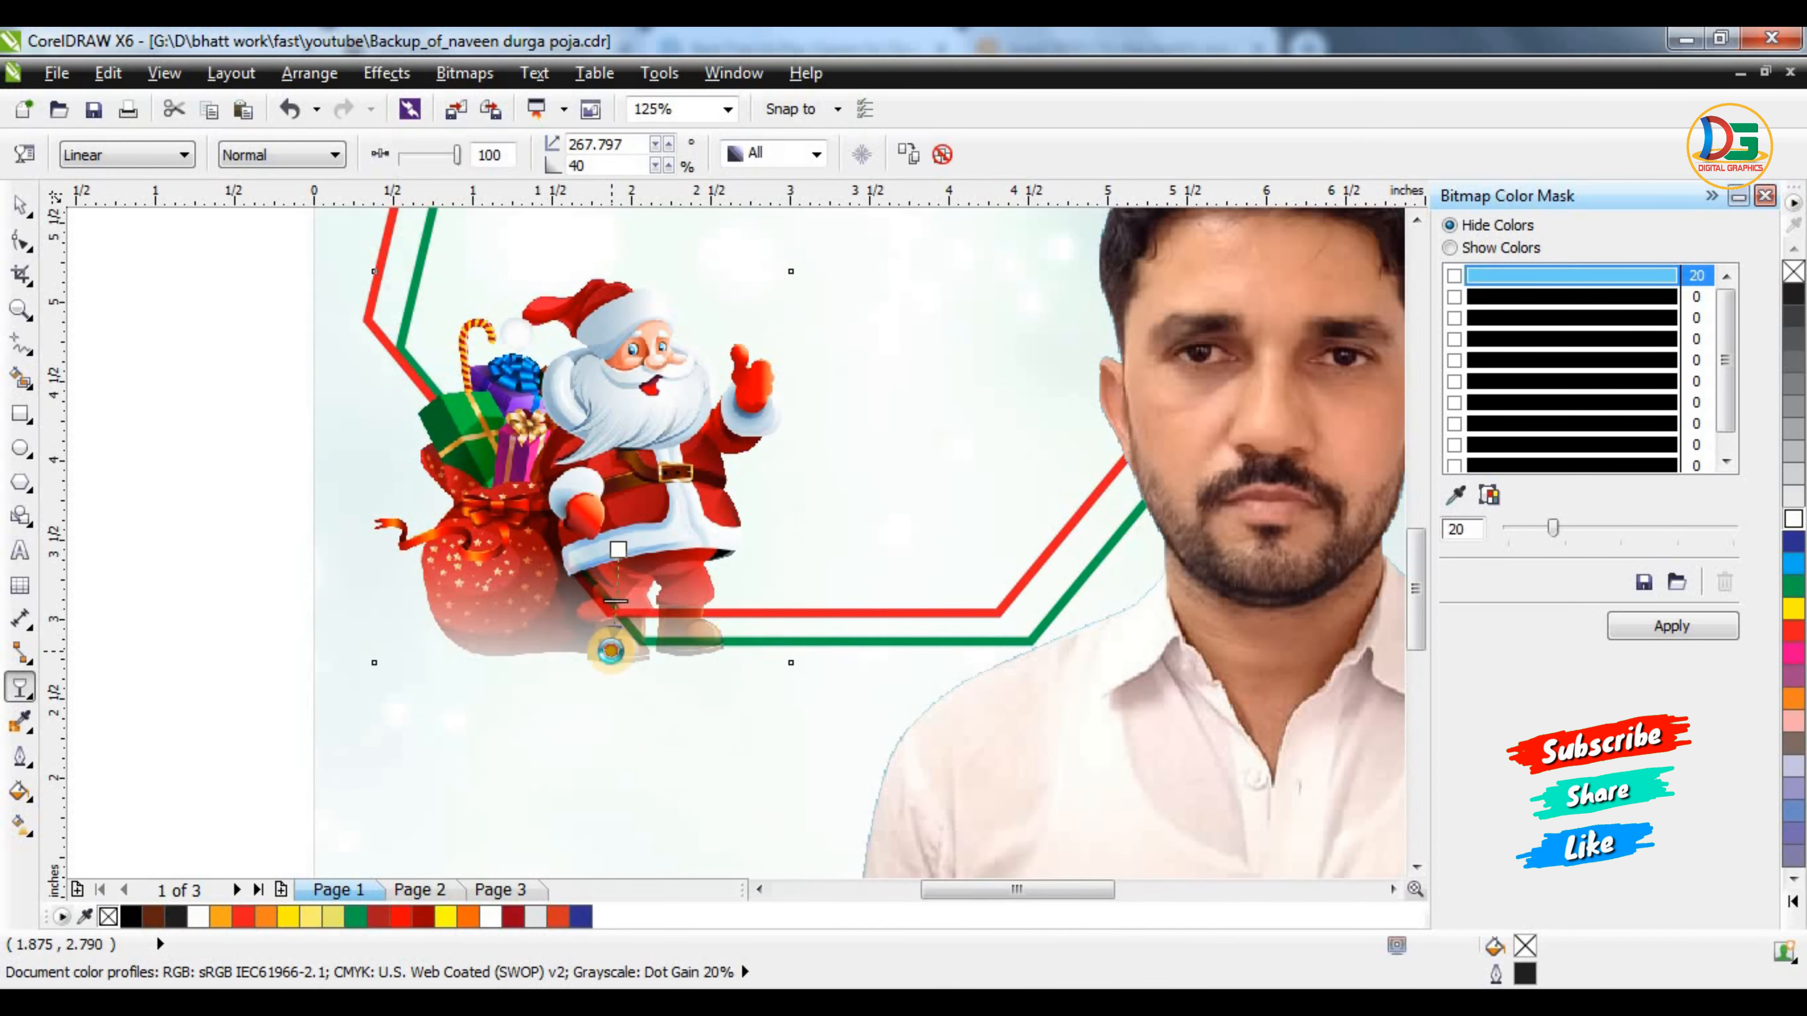
pyautogui.moveTo(611, 650); pyautogui.dragTo(613, 626)
pyautogui.press('space')
# Resize the Christmas tree to about 2.2 × 2.1 inches and place it over the heptagons' left side, just above the Santa
pyautogui.scroll(-1, 613, 626)
pyautogui.click(429, 449)
pyautogui.moveTo(439, 466); pyautogui.dragTo(406, 420)
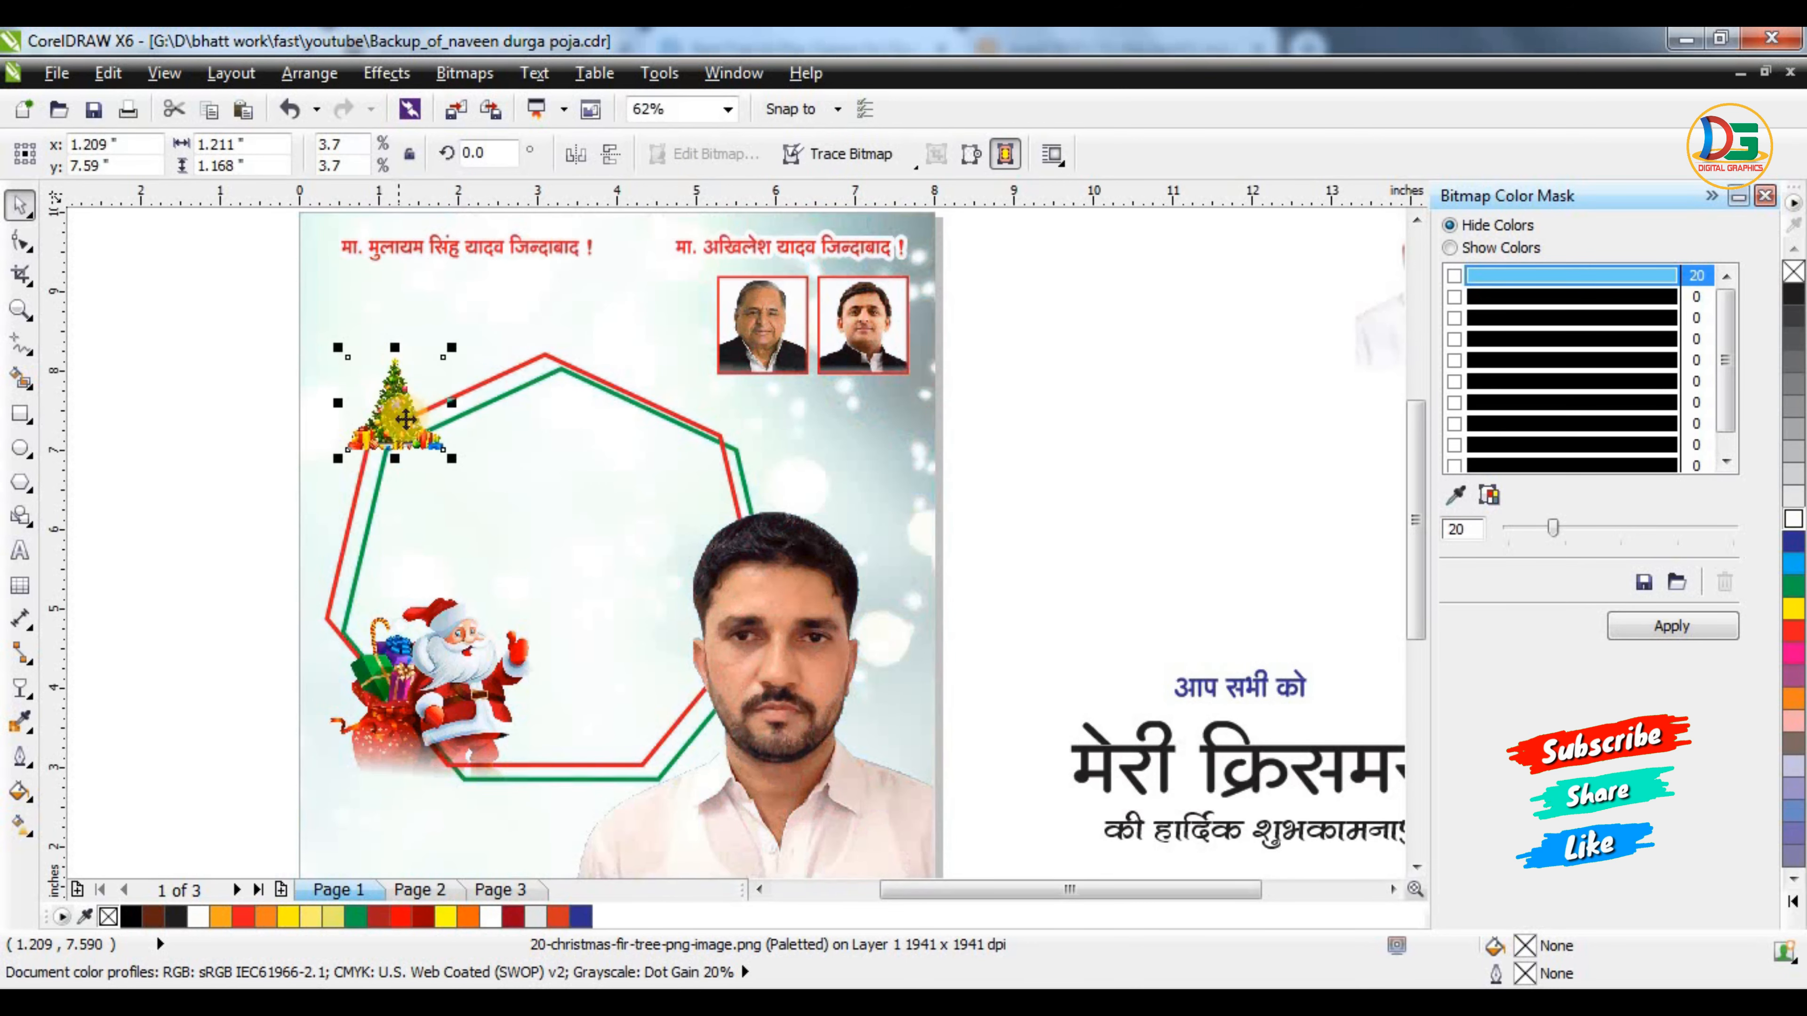
pyautogui.keyDown('shift'); pyautogui.moveTo(457, 353); pyautogui.dragTo(492, 303); pyautogui.keyUp('shift')
pyautogui.moveTo(407, 428); pyautogui.dragTo(418, 535)
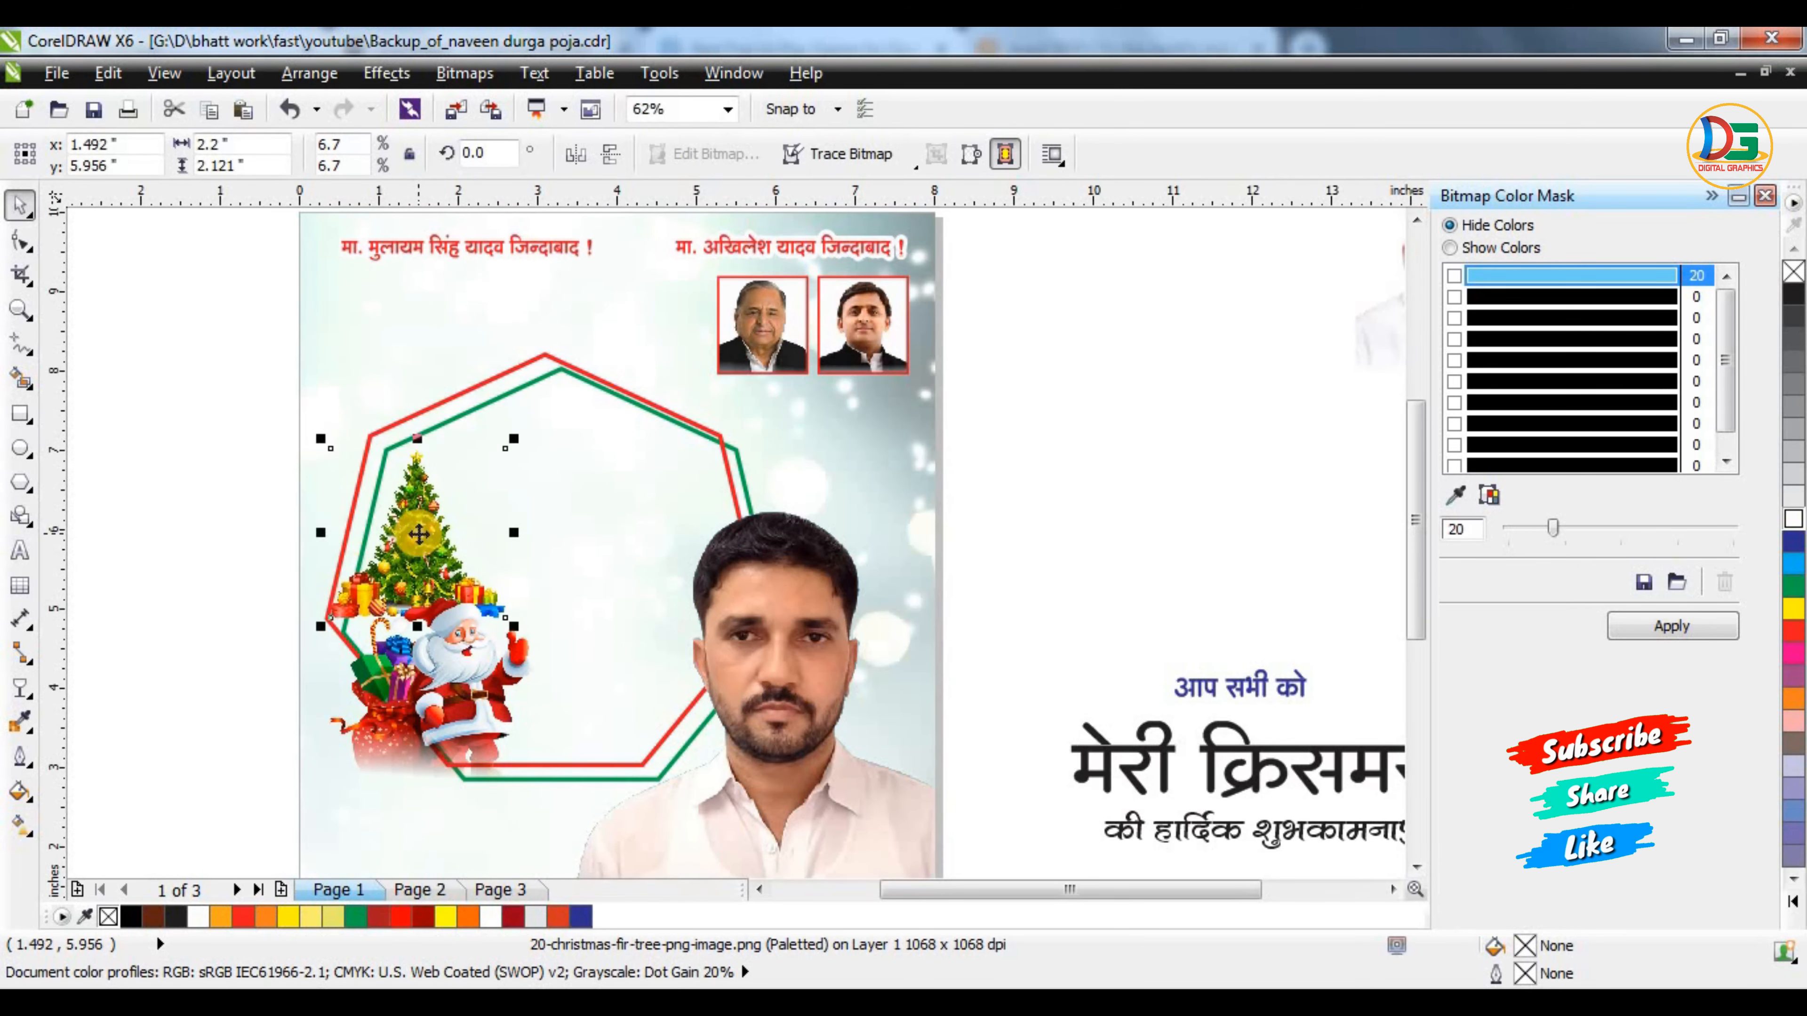
pyautogui.scroll(-1, 497, 610)
pyautogui.press('Escape')
# Move the greeting line "आप सभी को" onto the poster, inside the upper part of the heptagon frames
pyautogui.scroll(1, 608, 475)
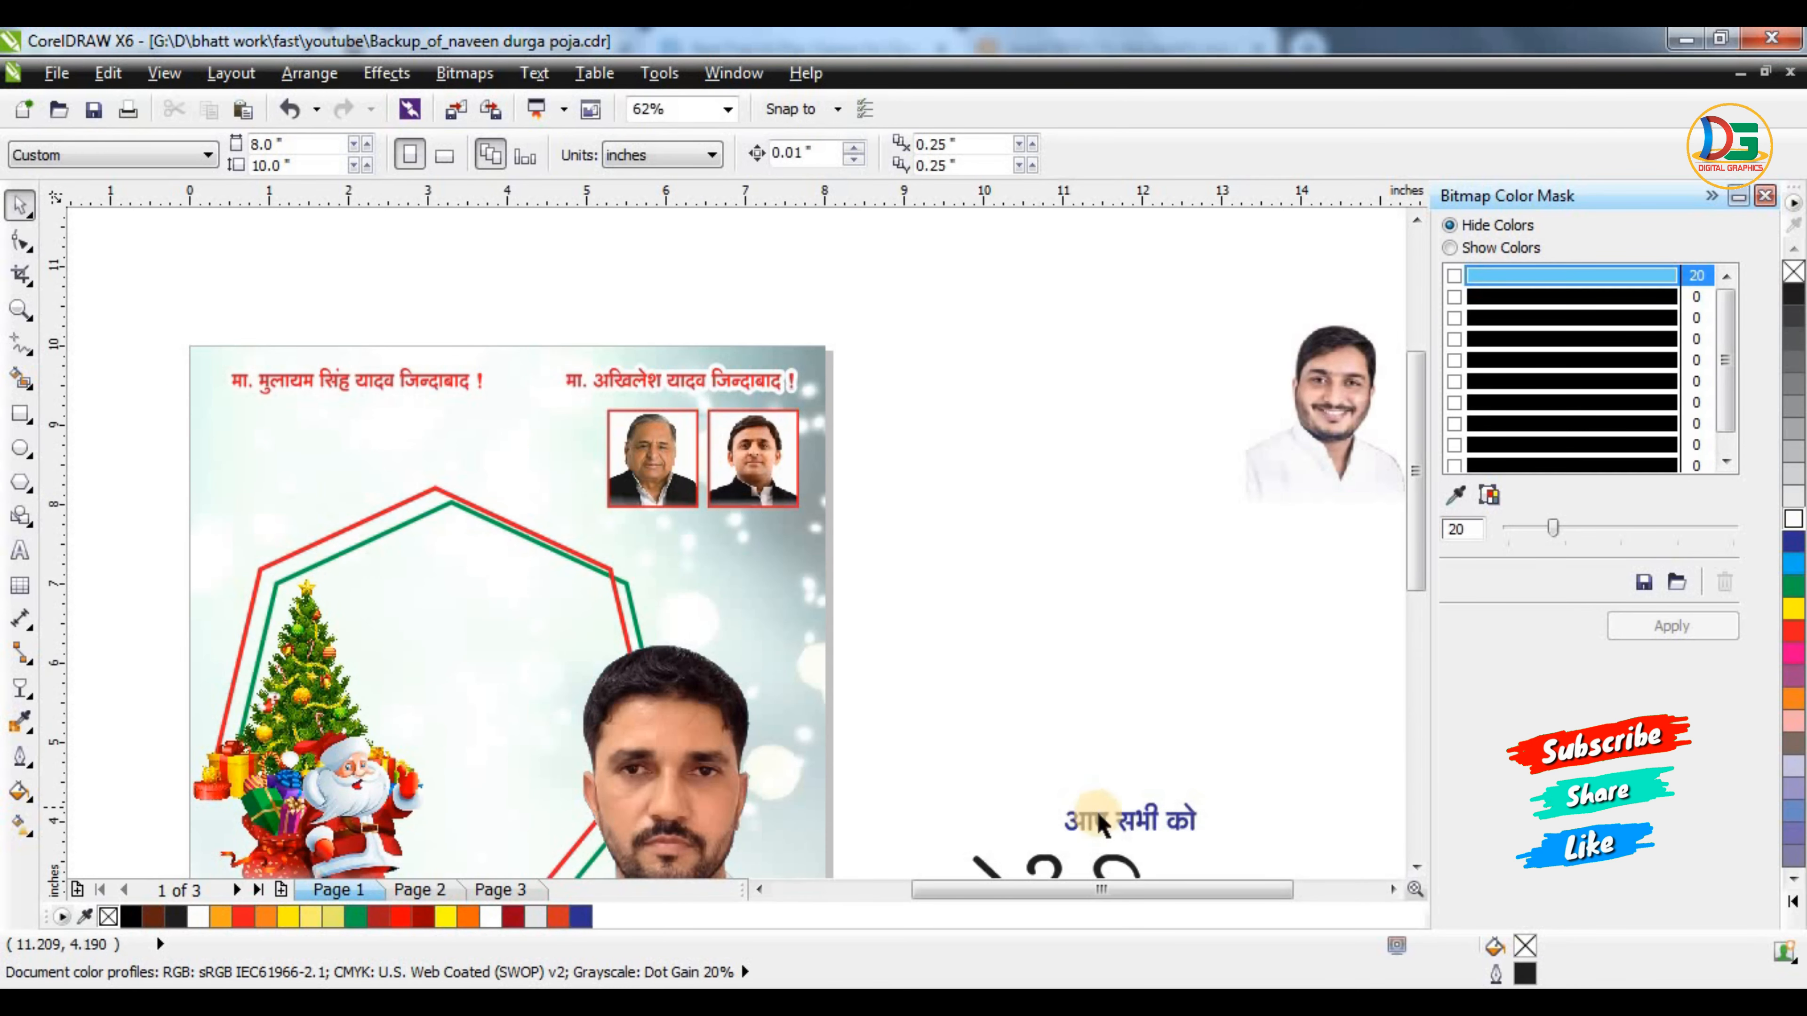
pyautogui.moveTo(1096, 811); pyautogui.dragTo(411, 560)
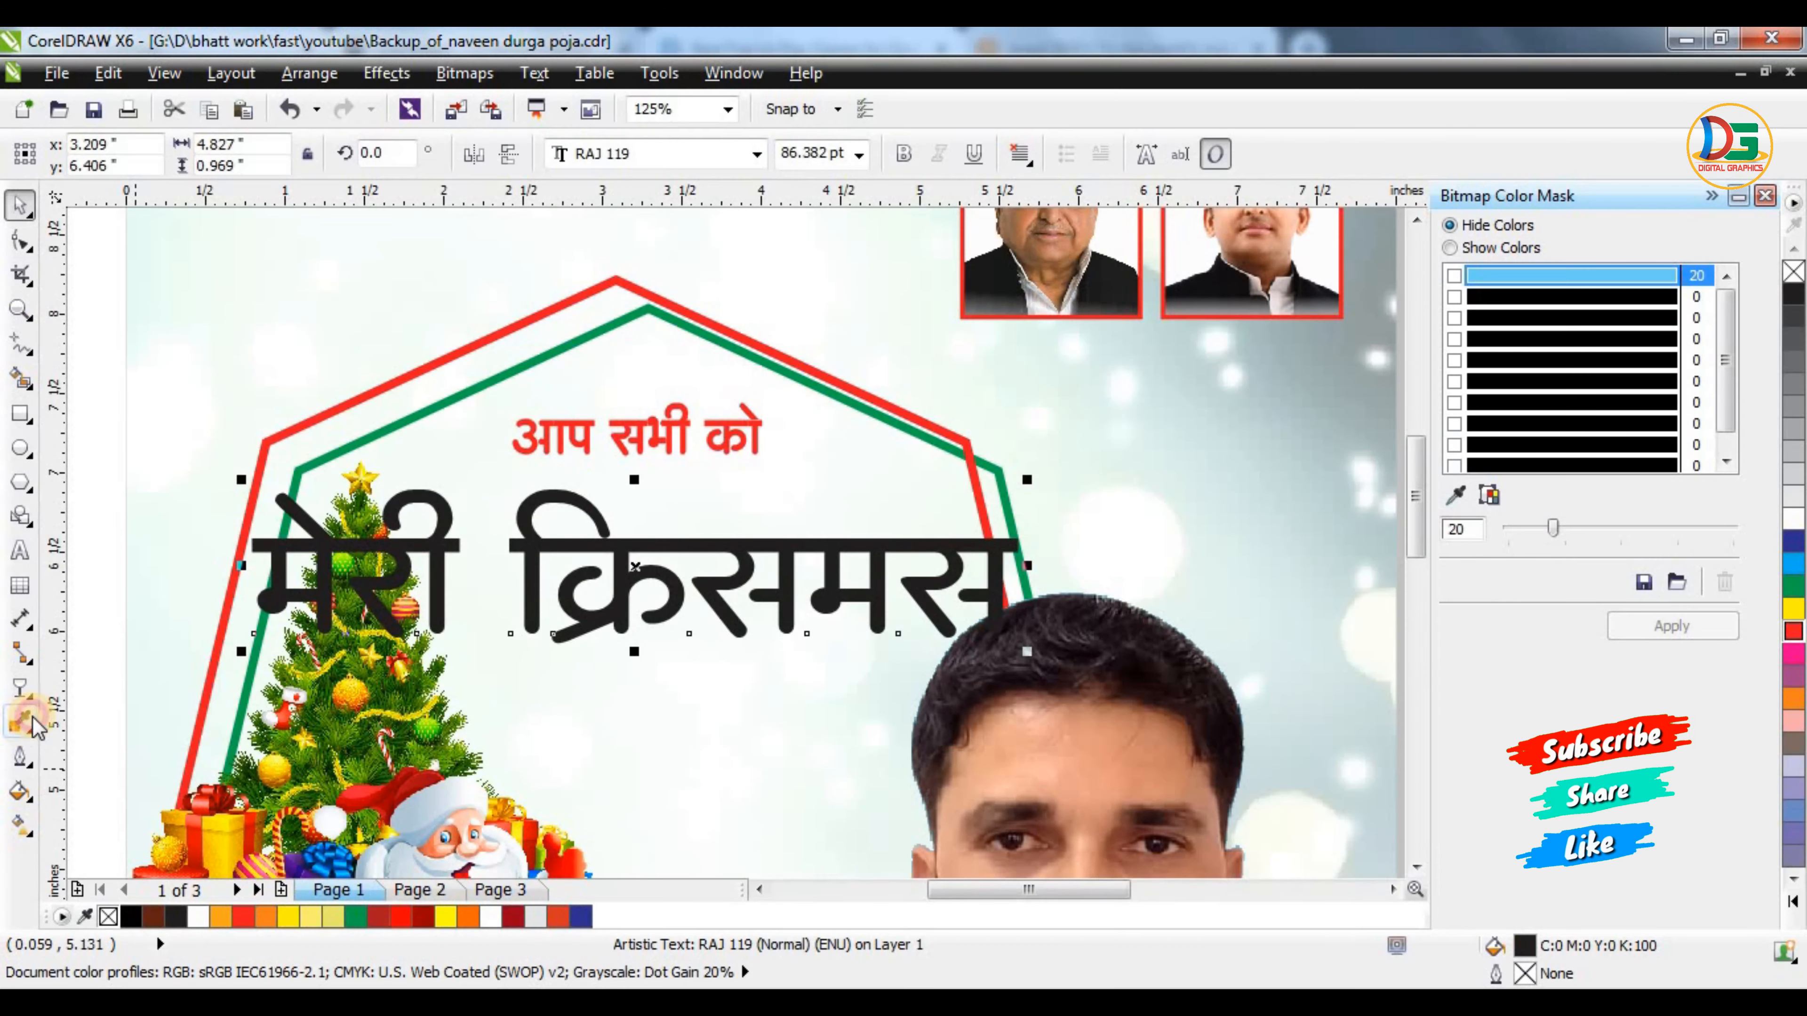
# Fill the "मेरी क्रिसमस" heading with dark green sampled from the Christmas tree and shrink it to about 3.2 × 0.6 inches
pyautogui.click(30, 729)
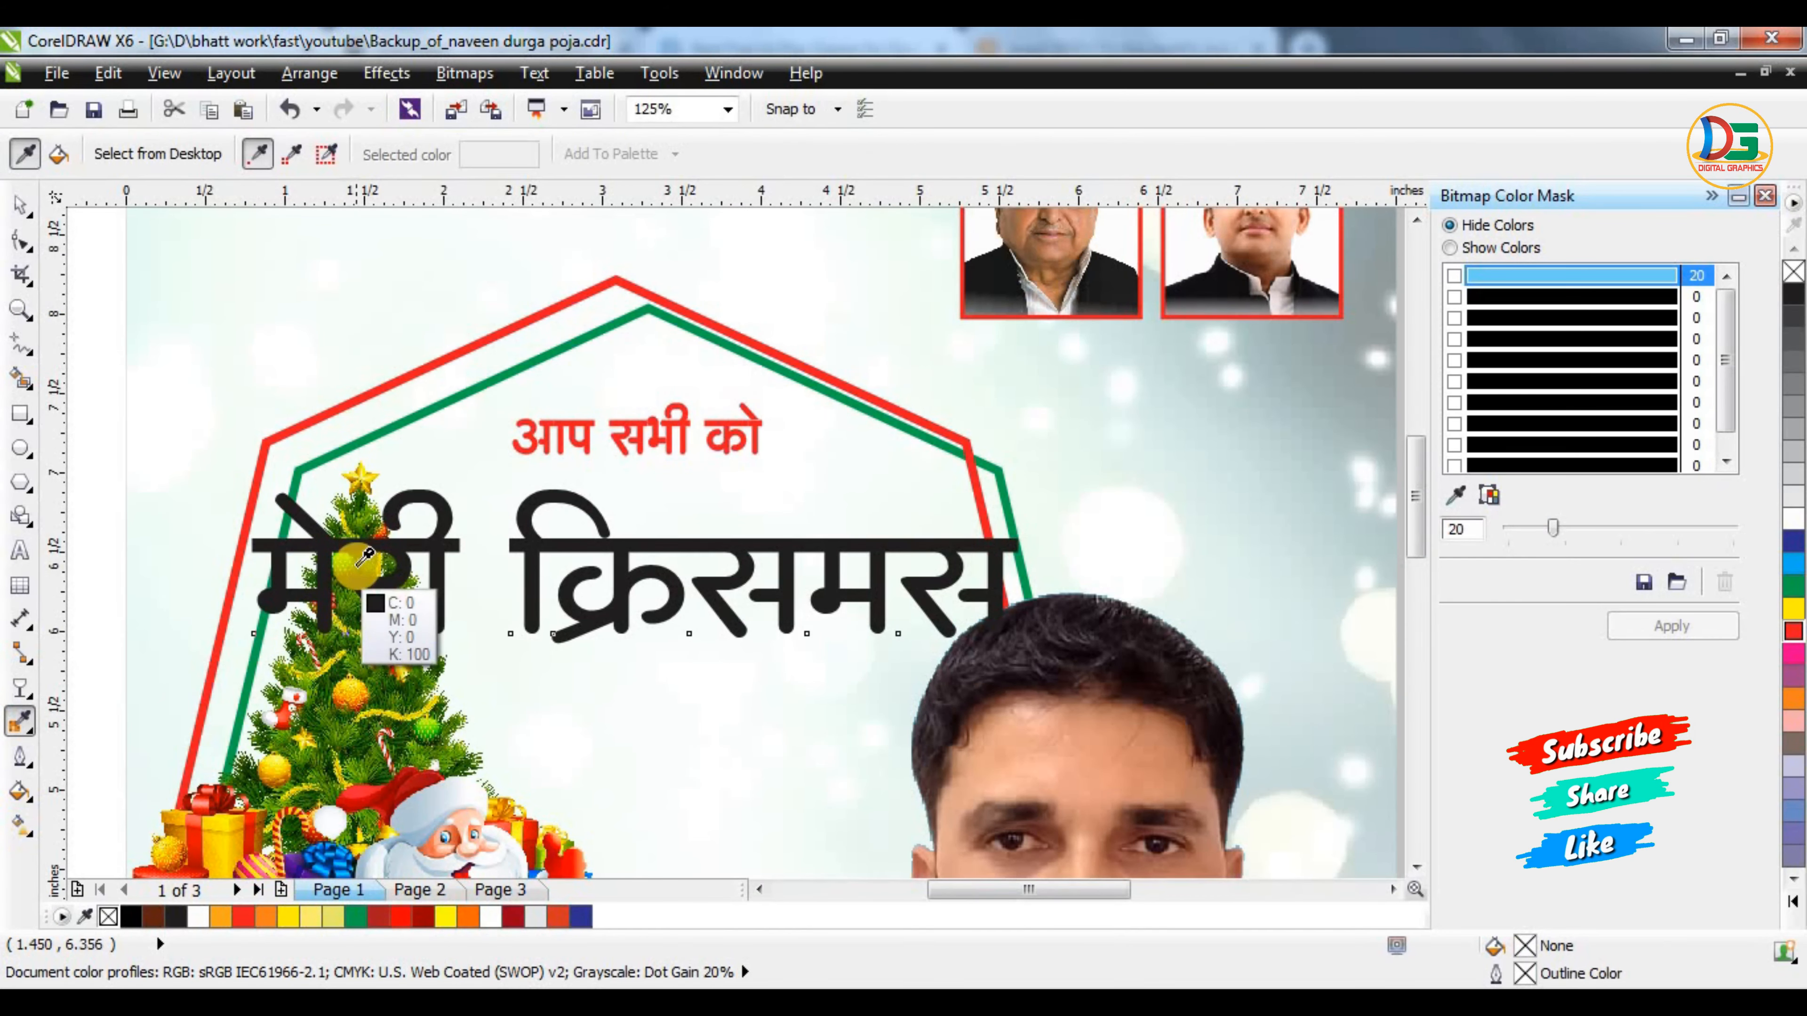
pyautogui.click(368, 515)
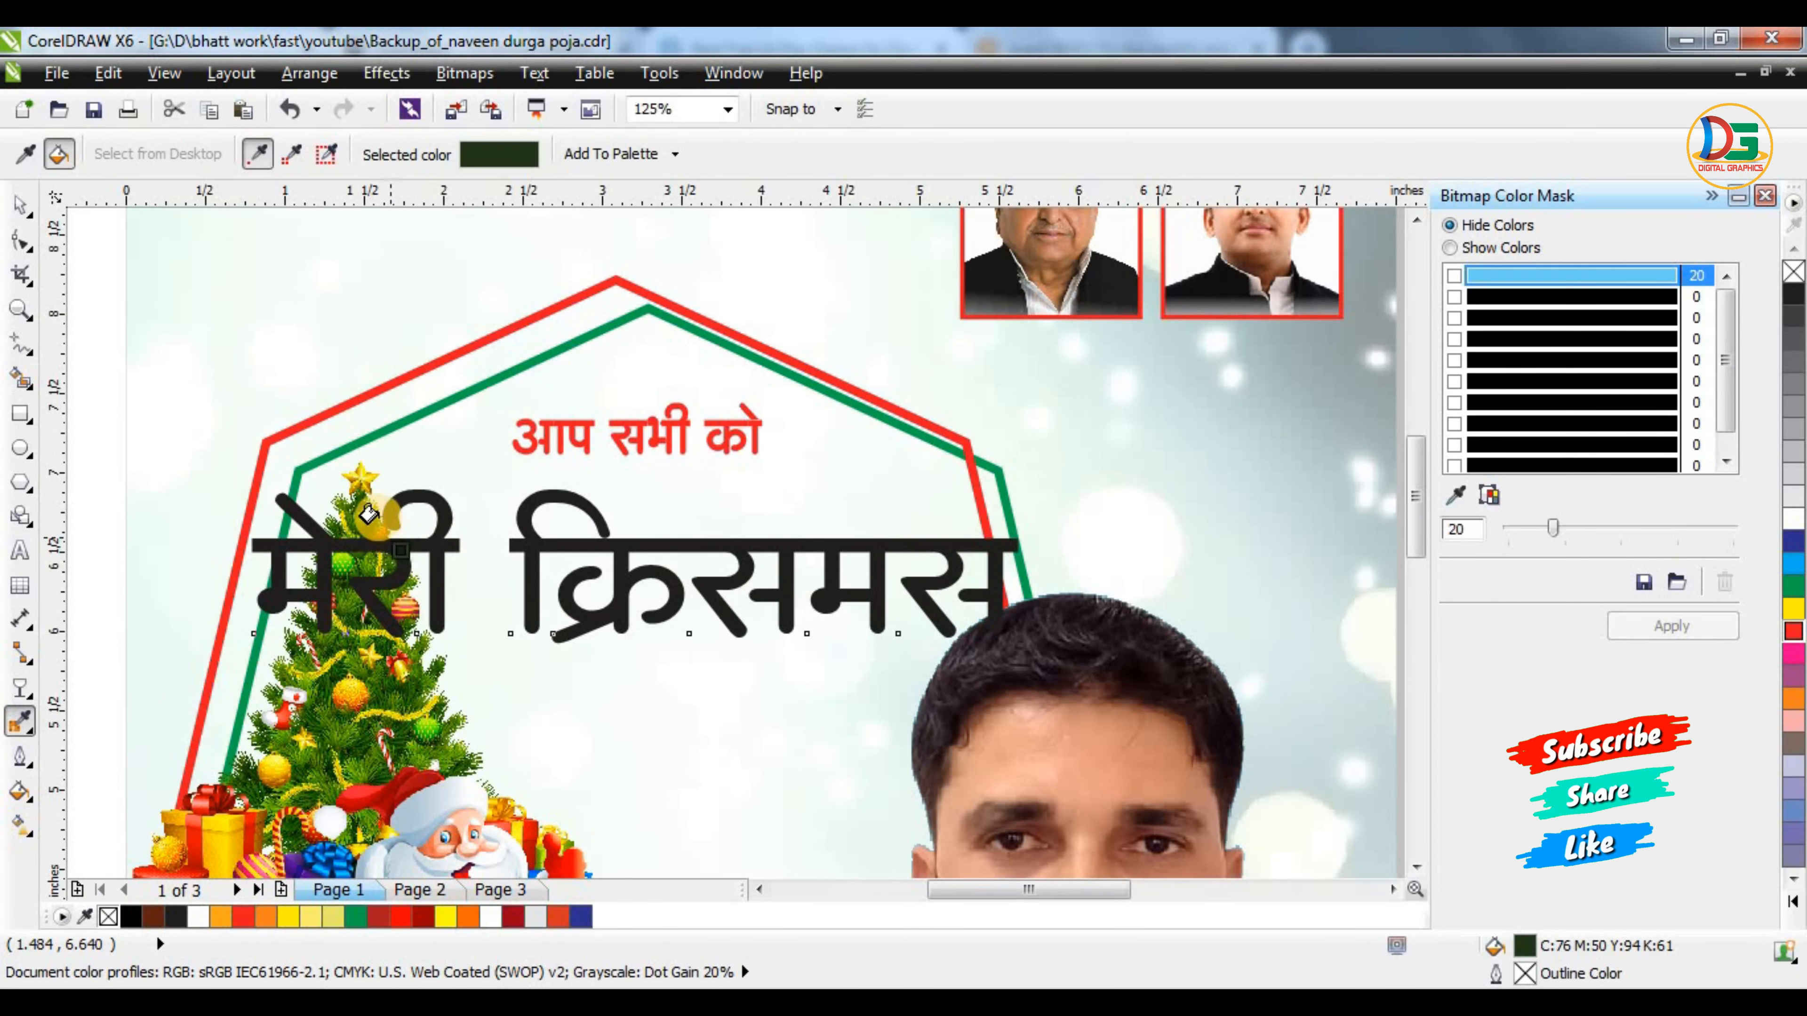
pyautogui.click(430, 548)
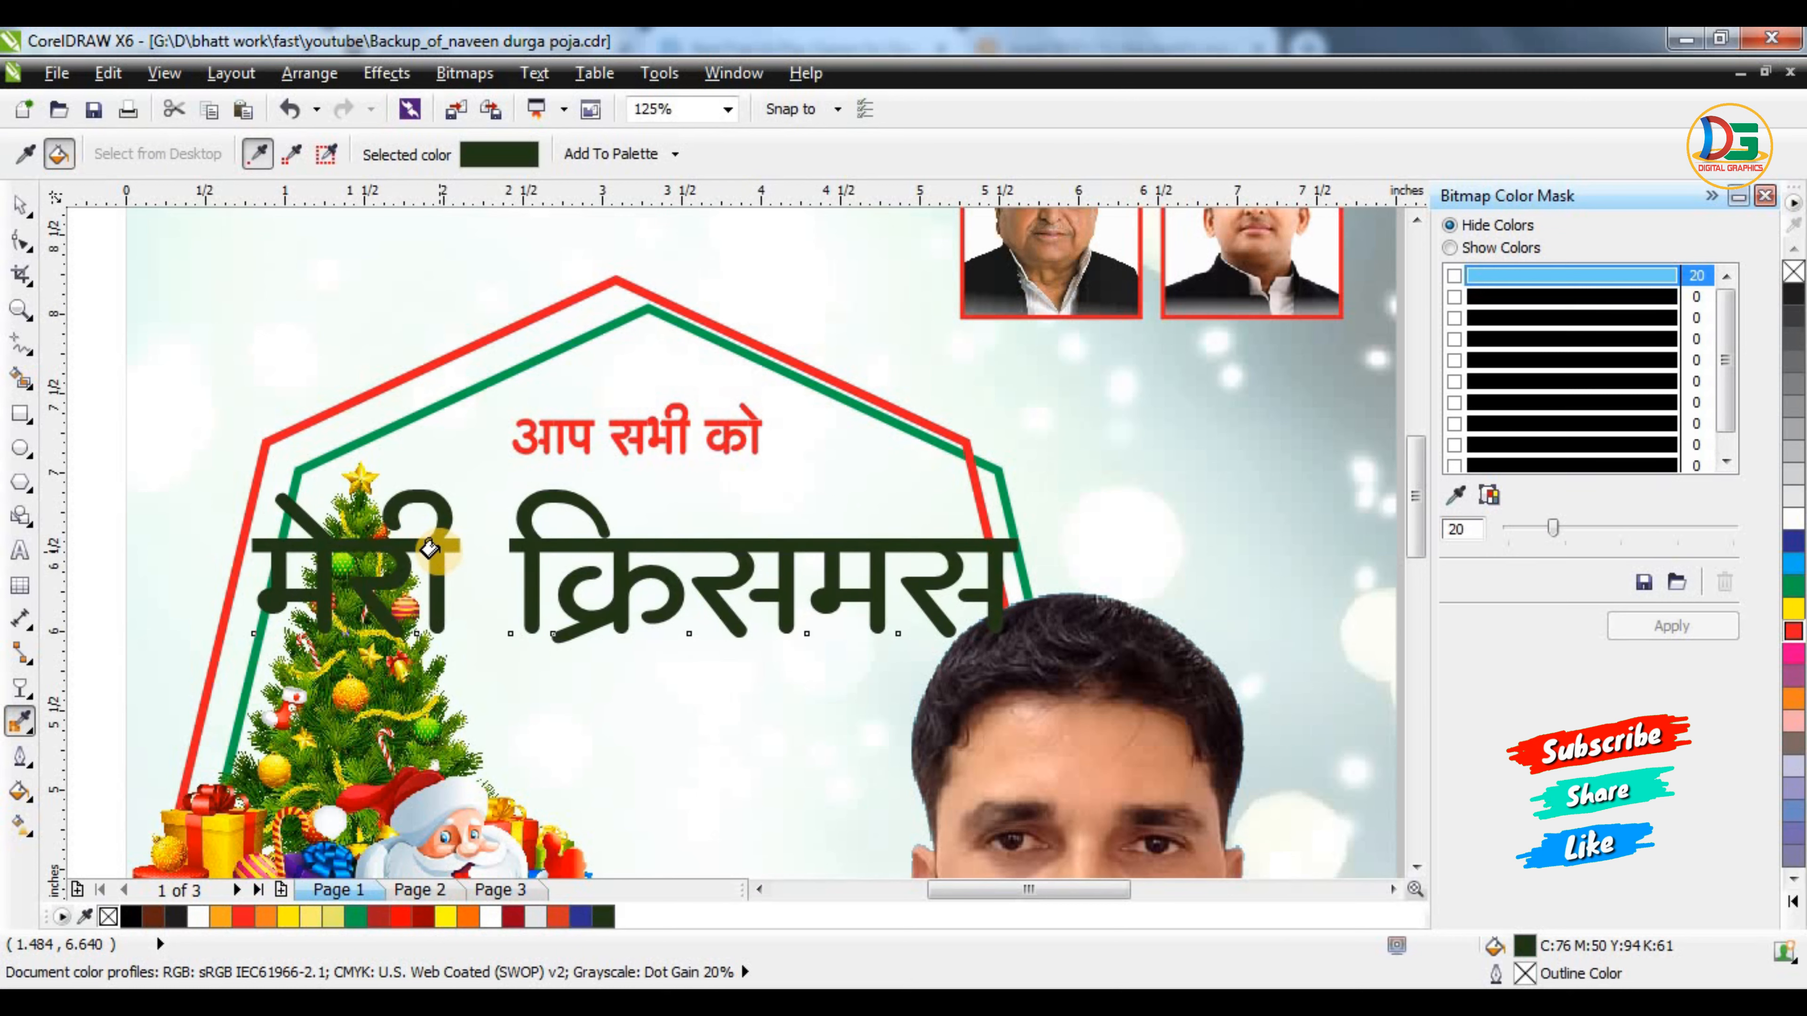
pyautogui.click(20, 205)
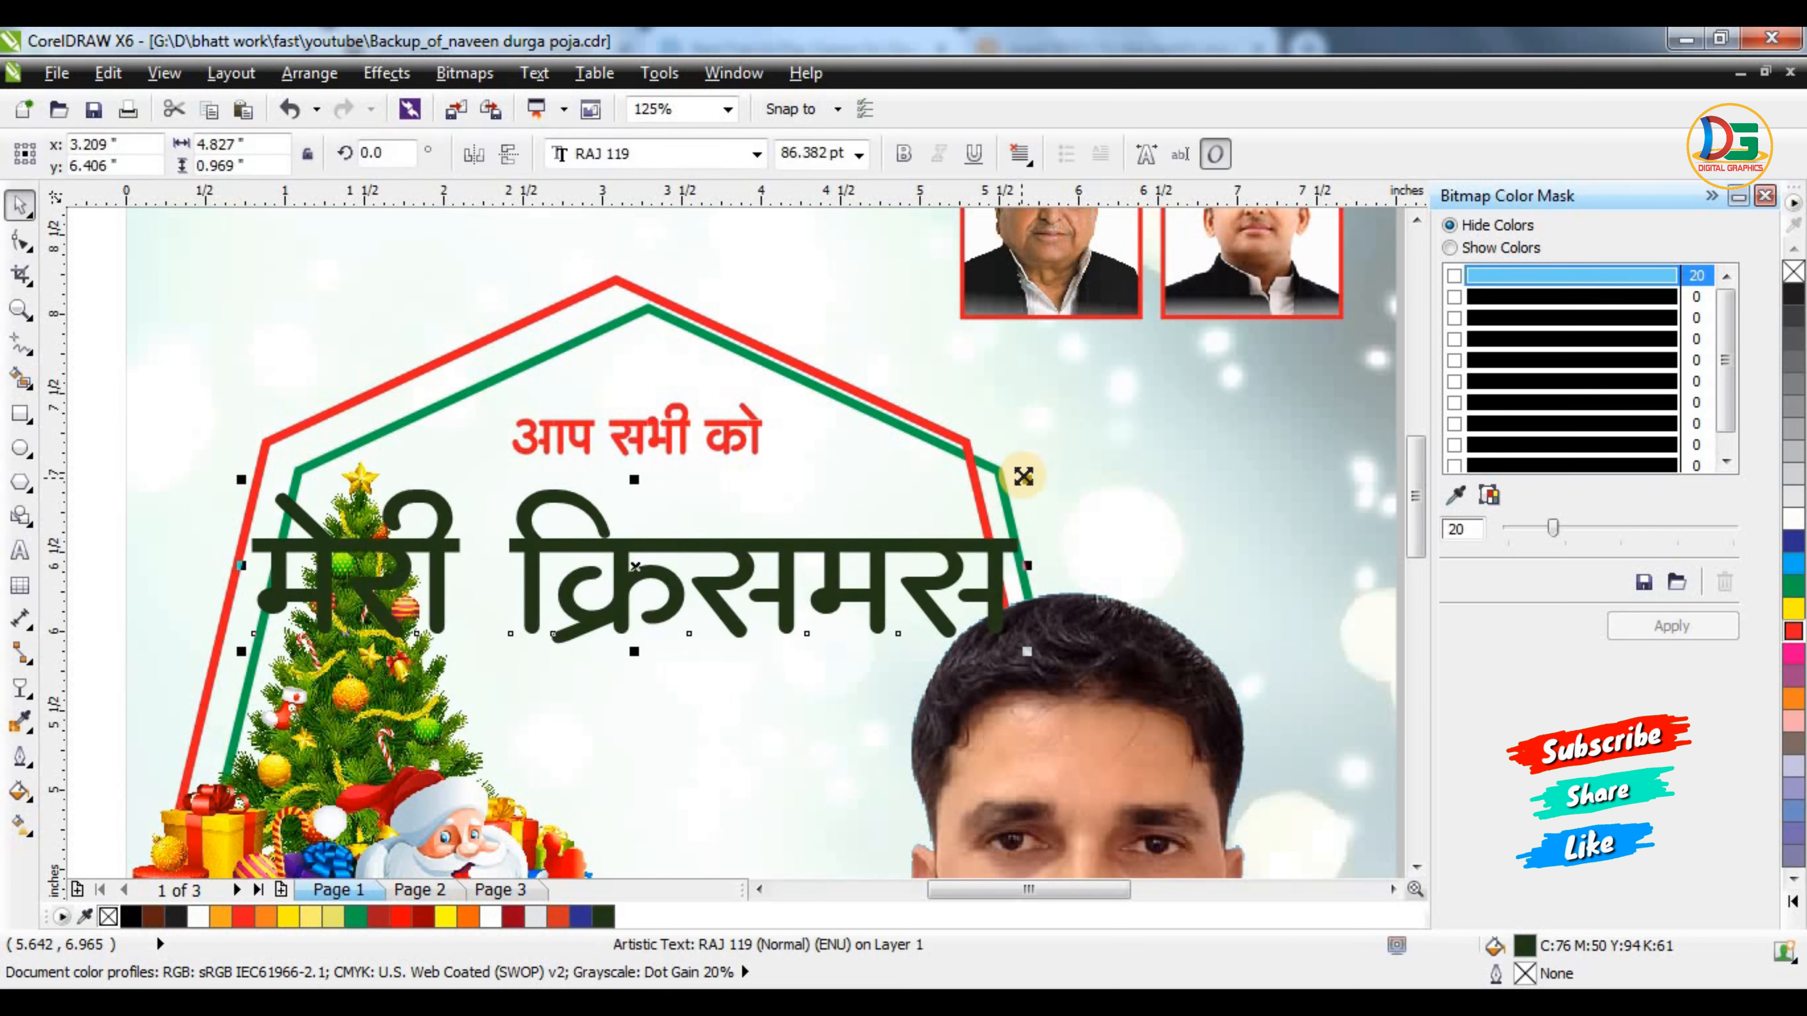
pyautogui.moveTo(1023, 476); pyautogui.dragTo(883, 470)
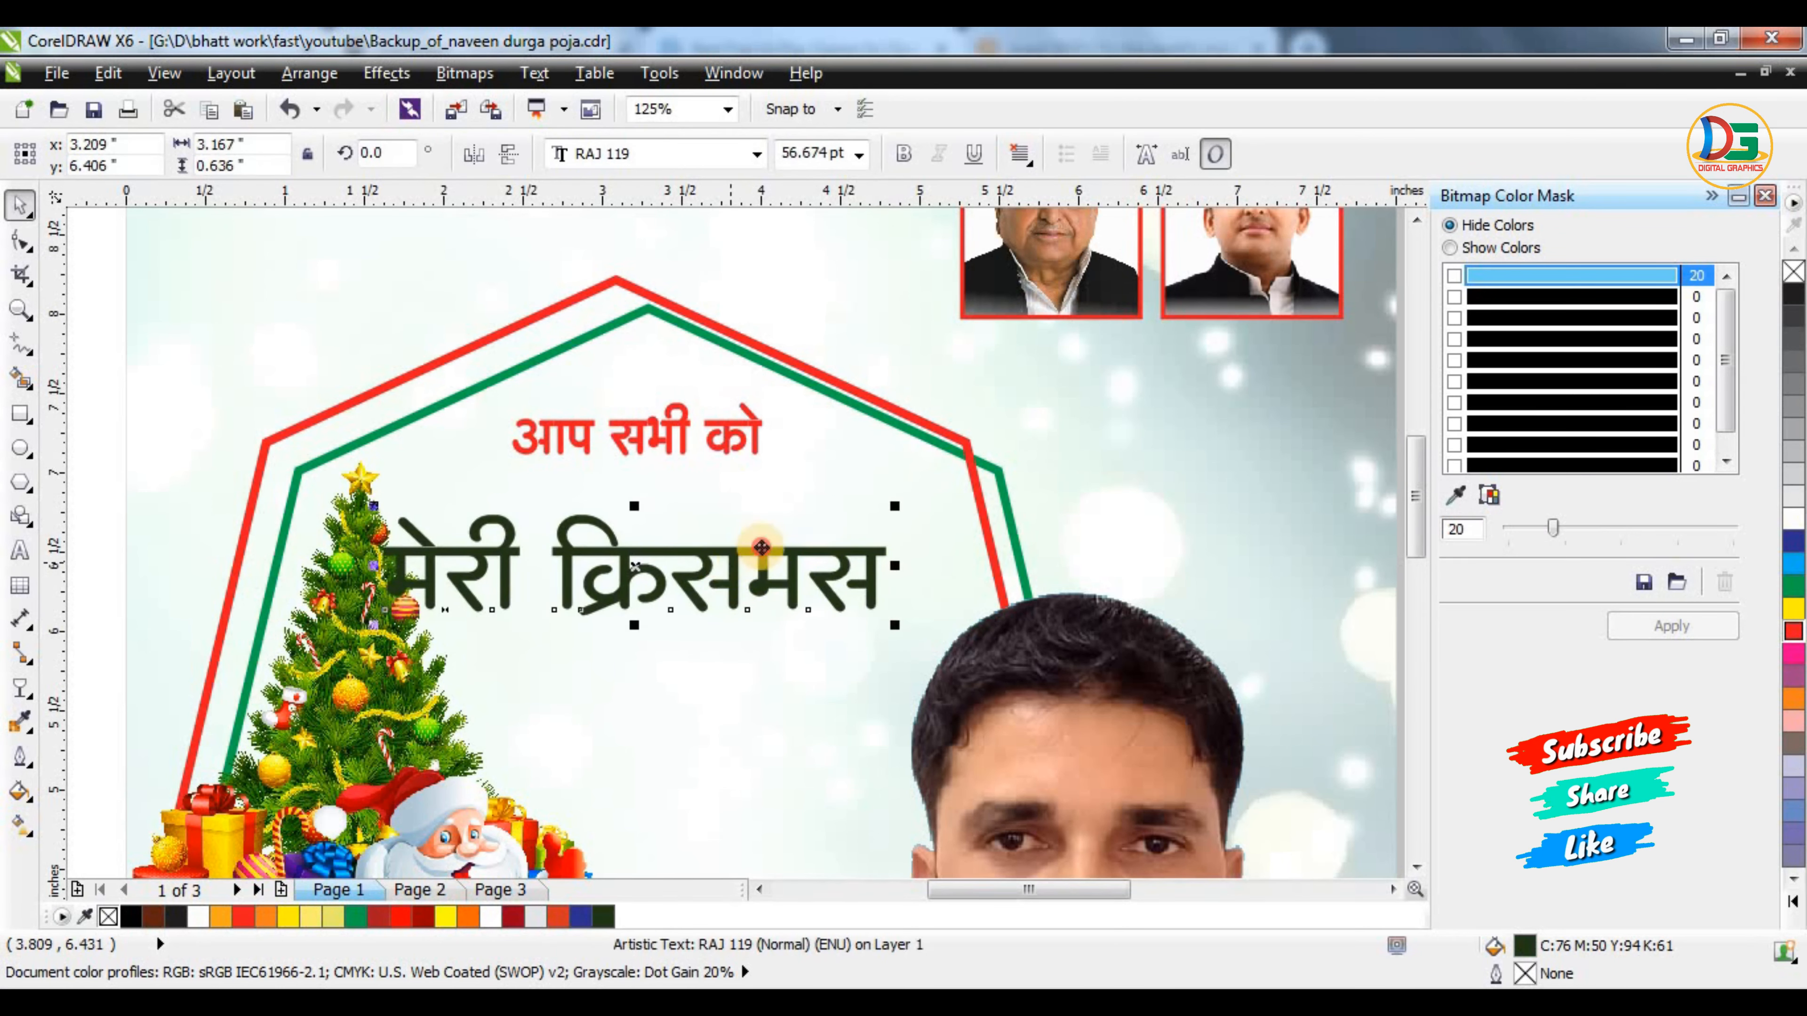
# Shift the dark green "मेरी क्रिसमस" heading clear of the Christmas tree and delete the word "क्रिसमस" from it
pyautogui.moveTo(761, 546); pyautogui.dragTo(805, 525)
pyautogui.scroll(-1, 770, 473)
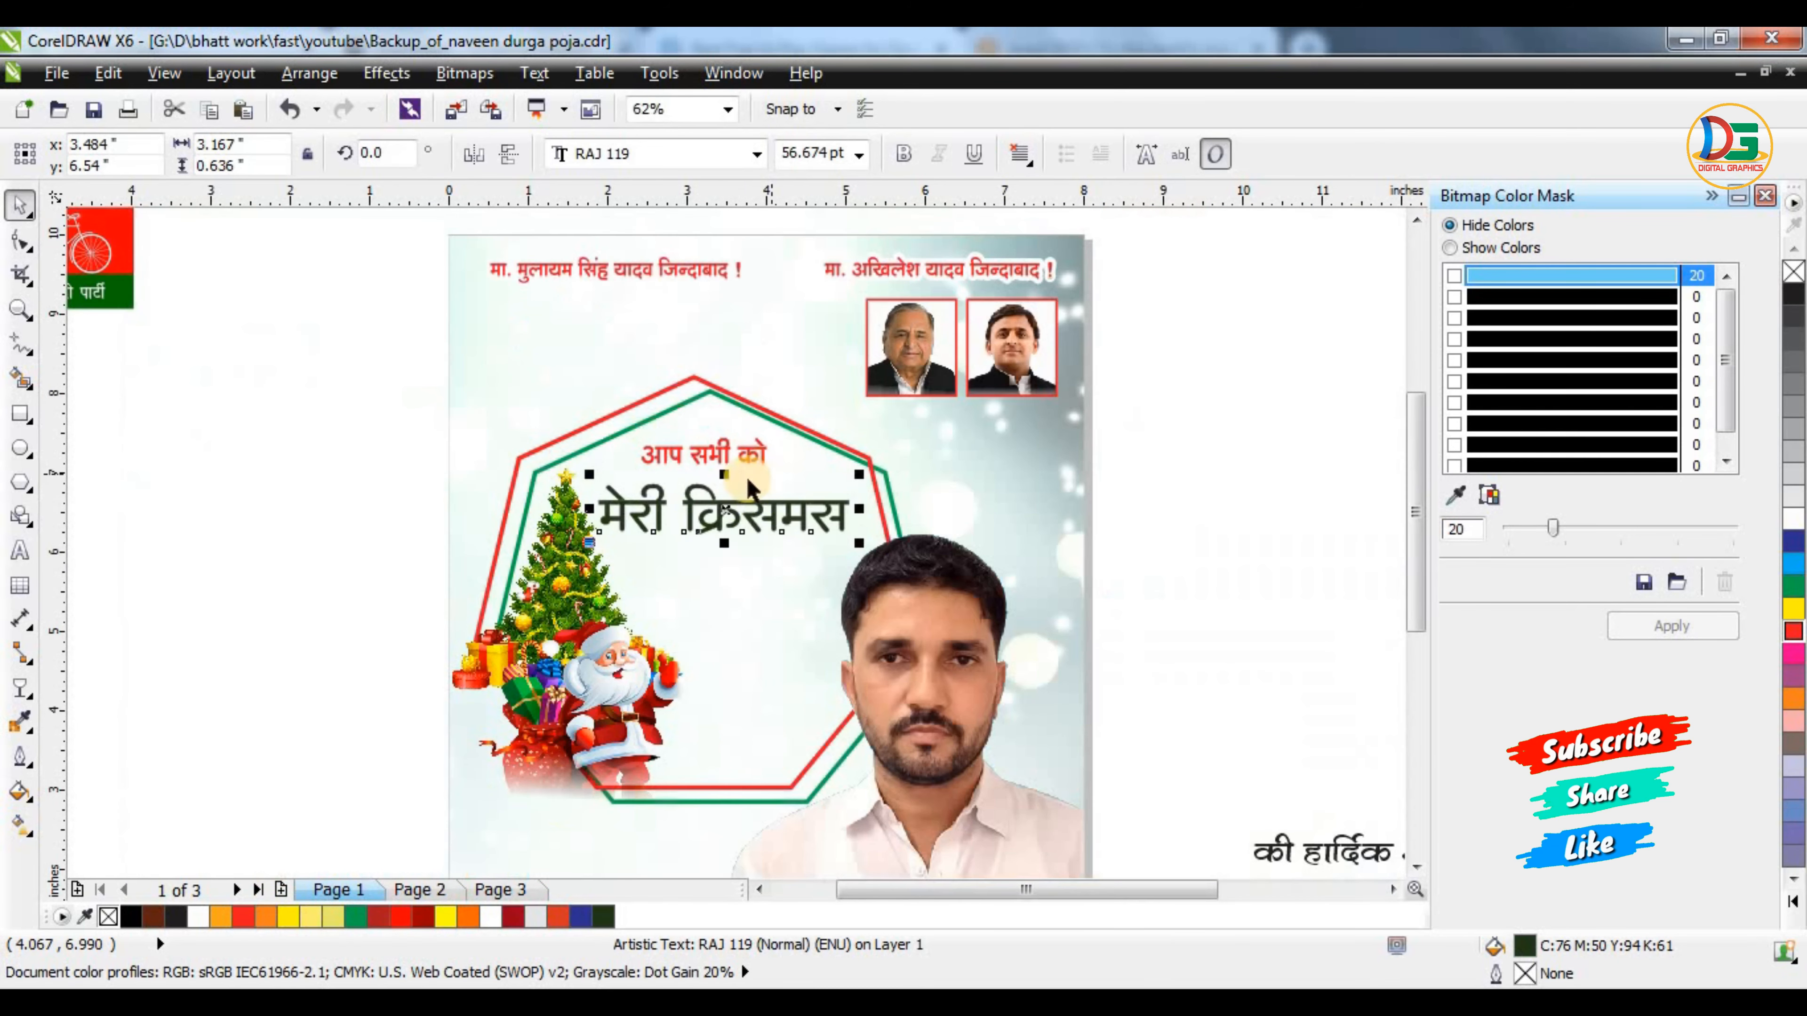
pyautogui.scroll(1, 708, 530)
pyautogui.doubleClick(706, 526)
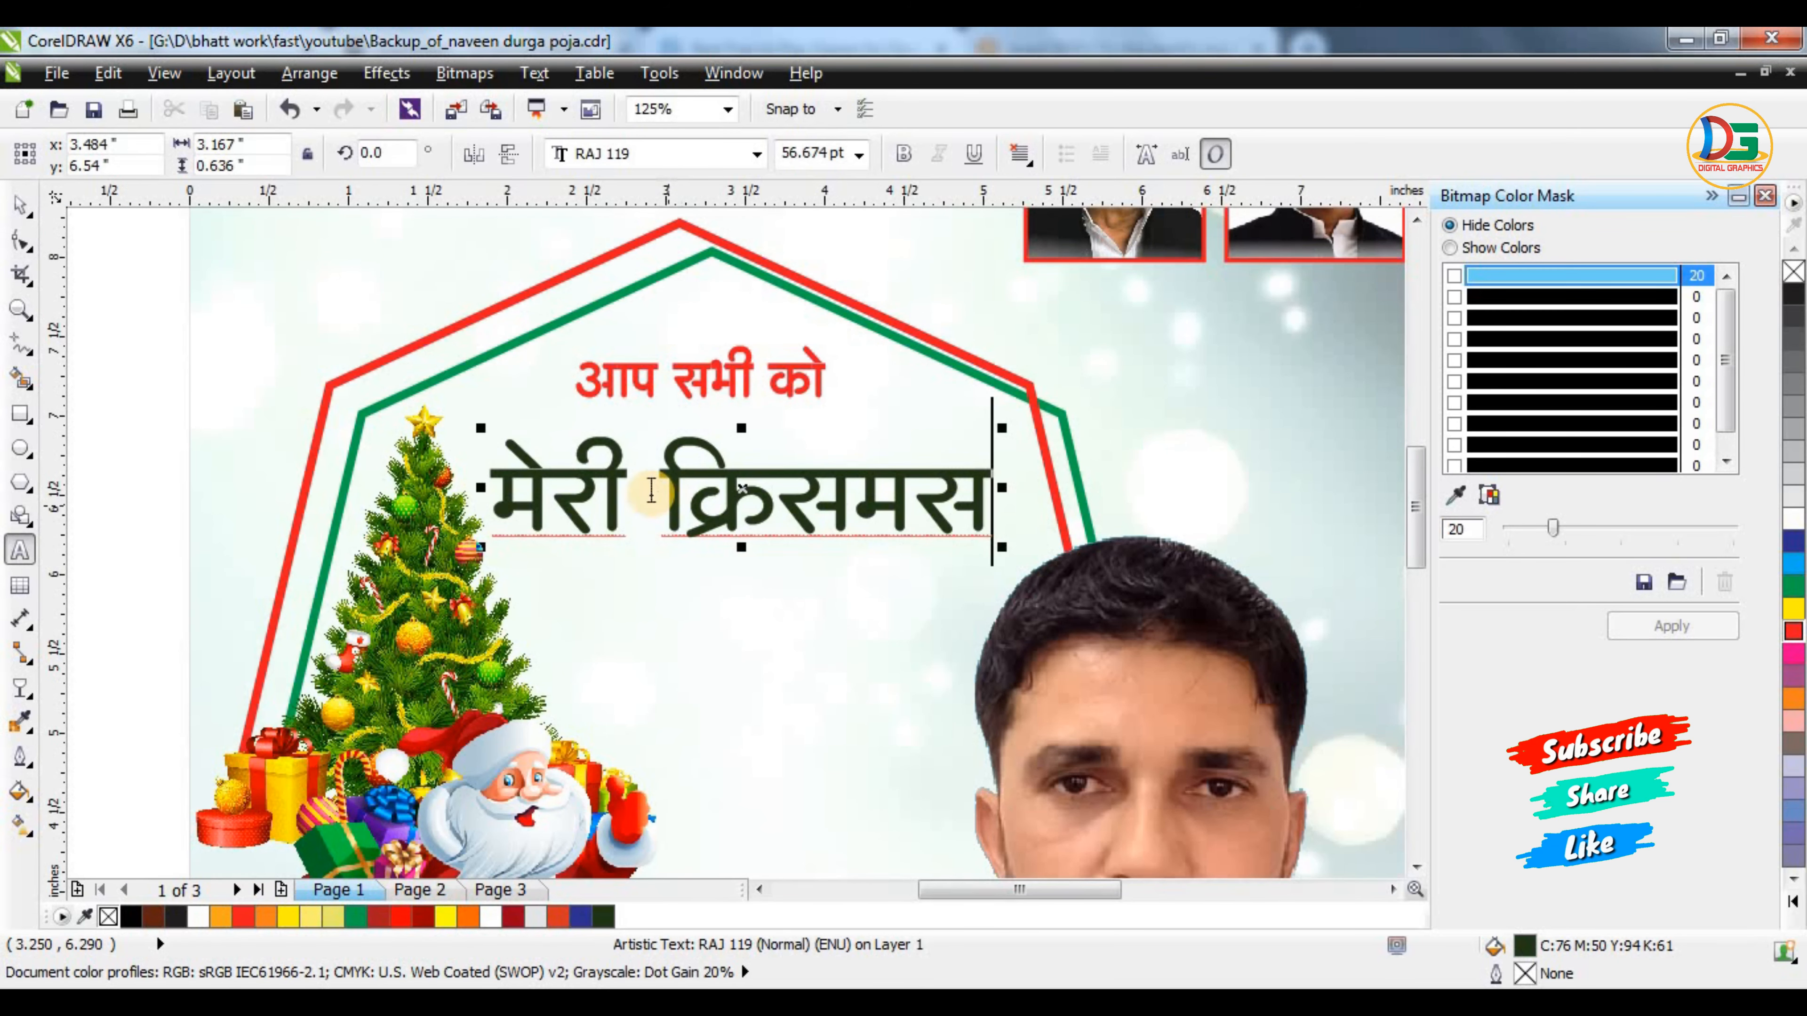
pyautogui.moveTo(647, 496); pyautogui.dragTo(1046, 520)
pyautogui.press('Delete')
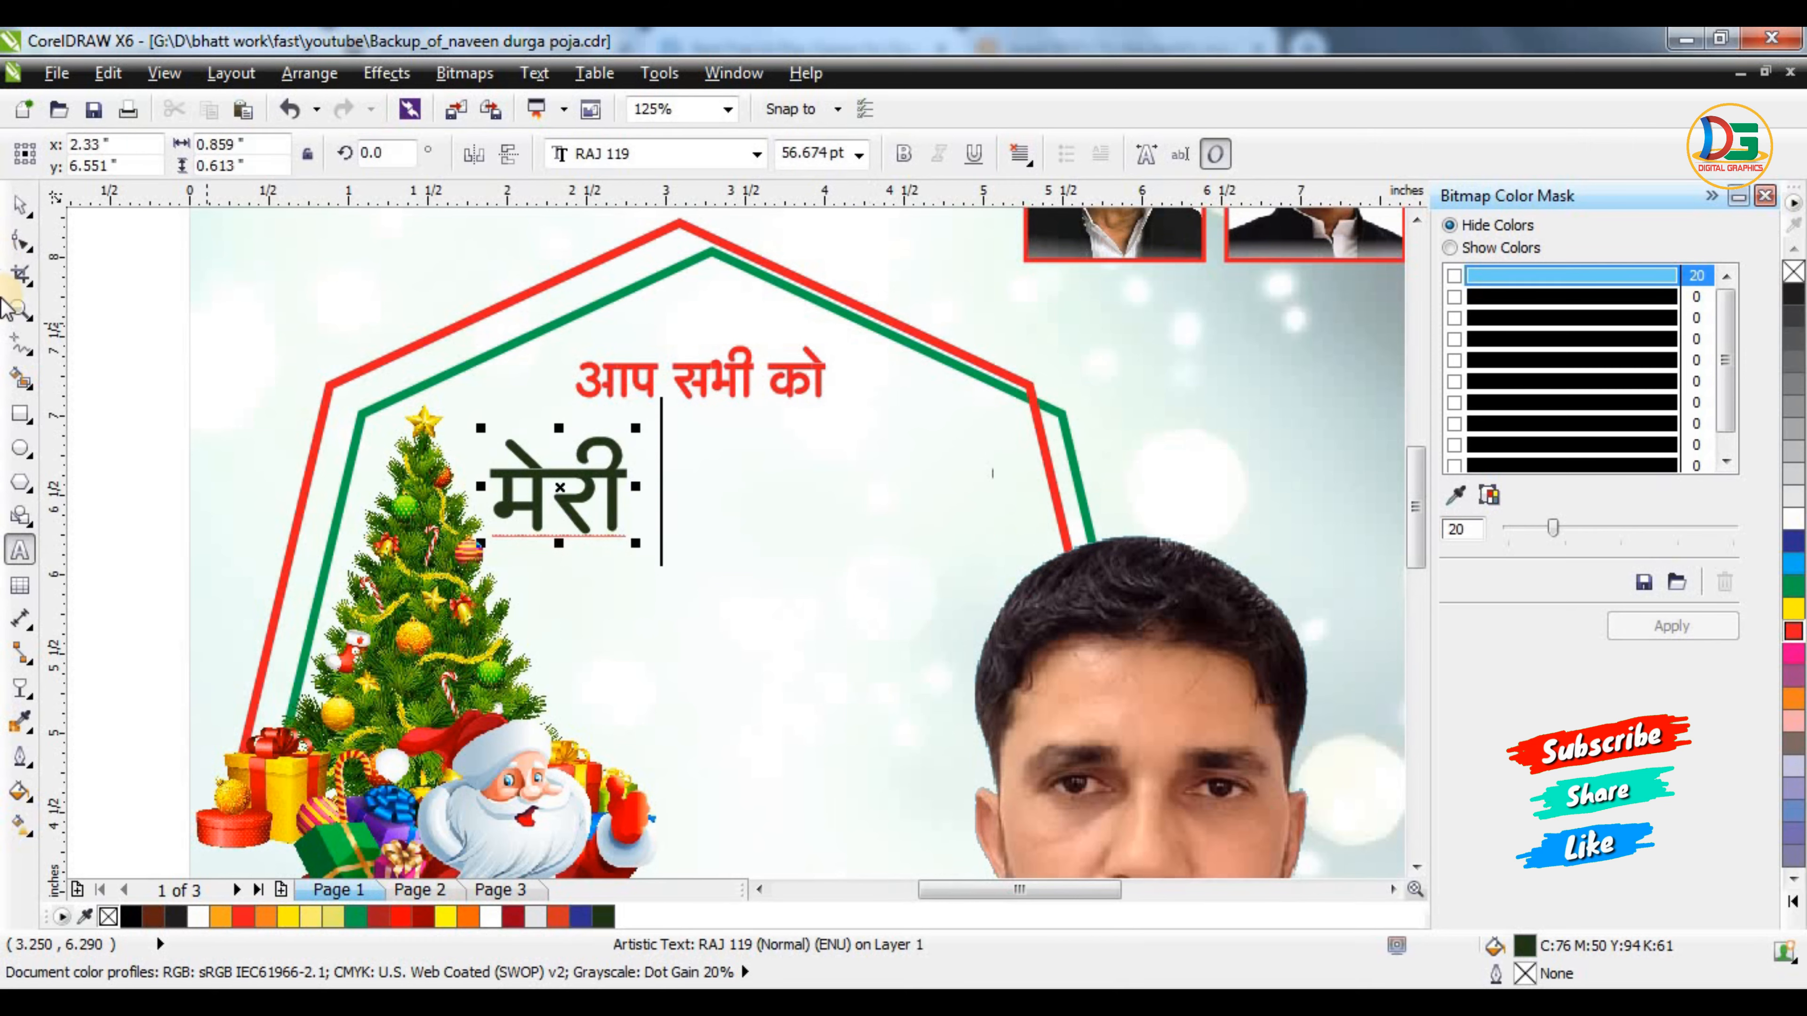
# Move "मेरी" beneath "आप सभी को", duplicate it directly below, and change the copy's text to "क्रिसमस"
pyautogui.click(19, 205)
pyautogui.click(623, 472)
pyautogui.moveTo(607, 473); pyautogui.dragTo(710, 574)
pyautogui.rightClick(710, 573)
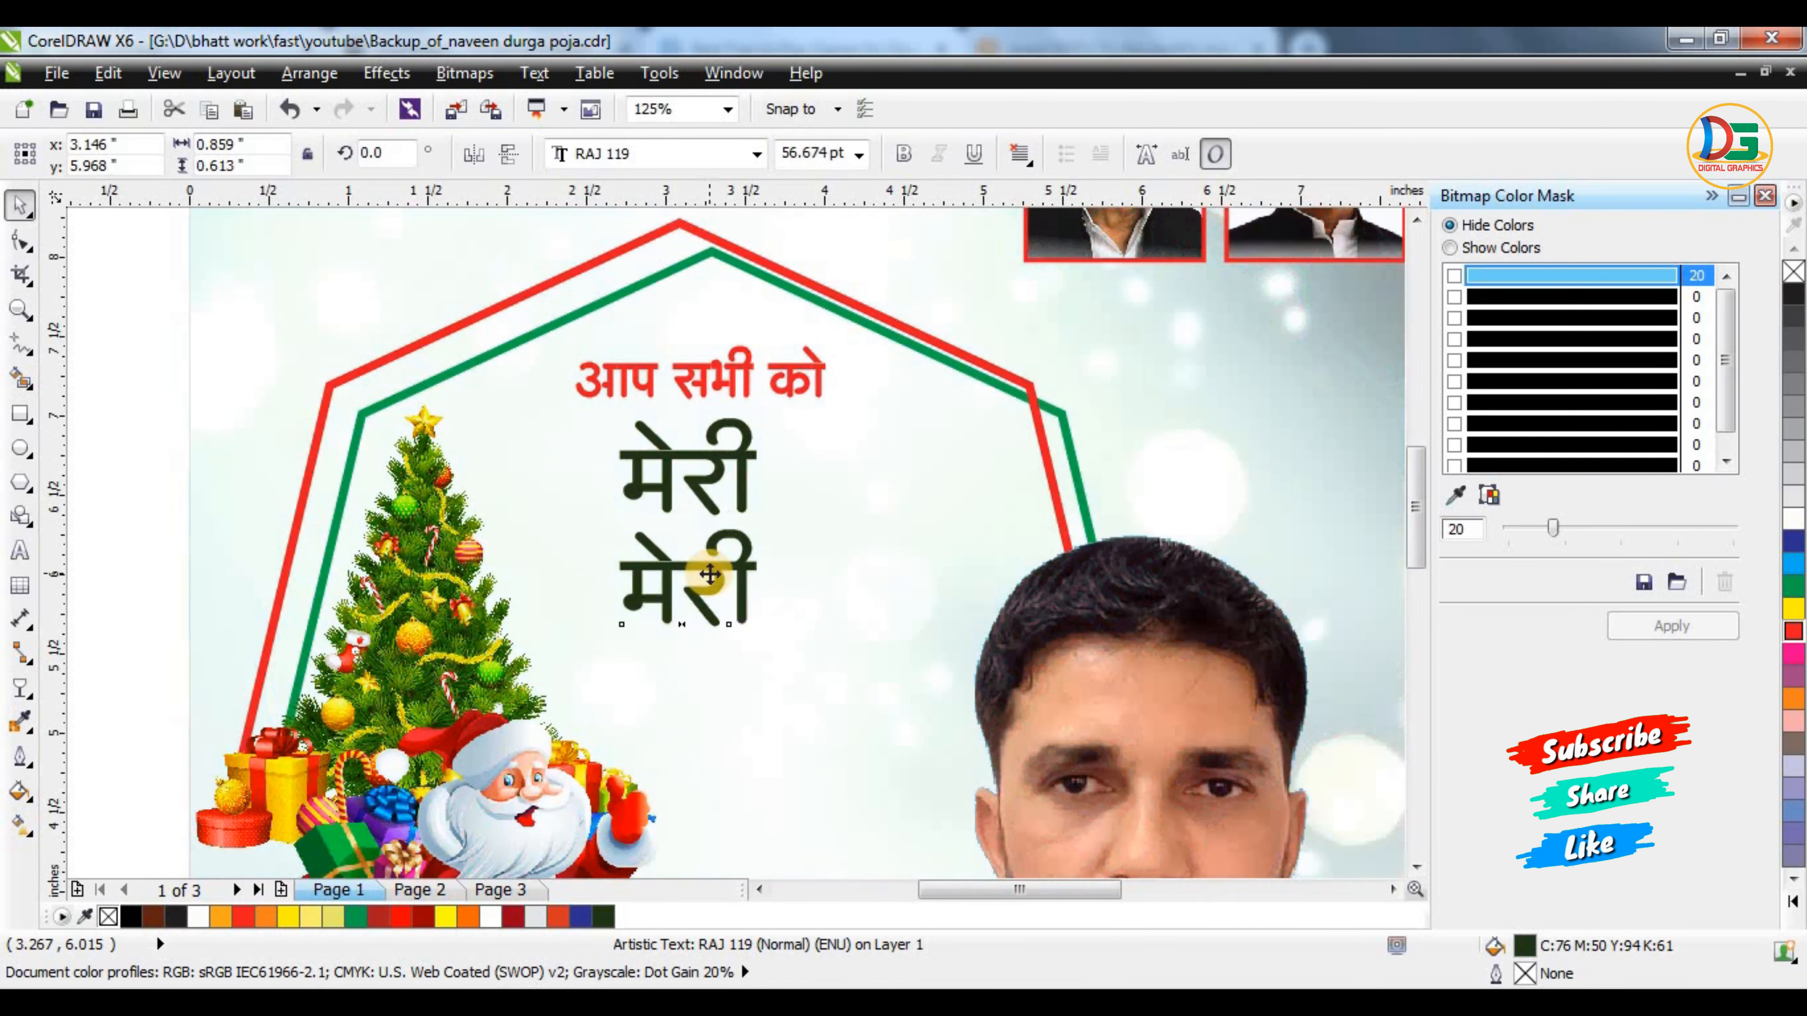
pyautogui.press('F8')
pyautogui.hotkey('ctrl', 'a')
pyautogui.write('क्रिसमस')
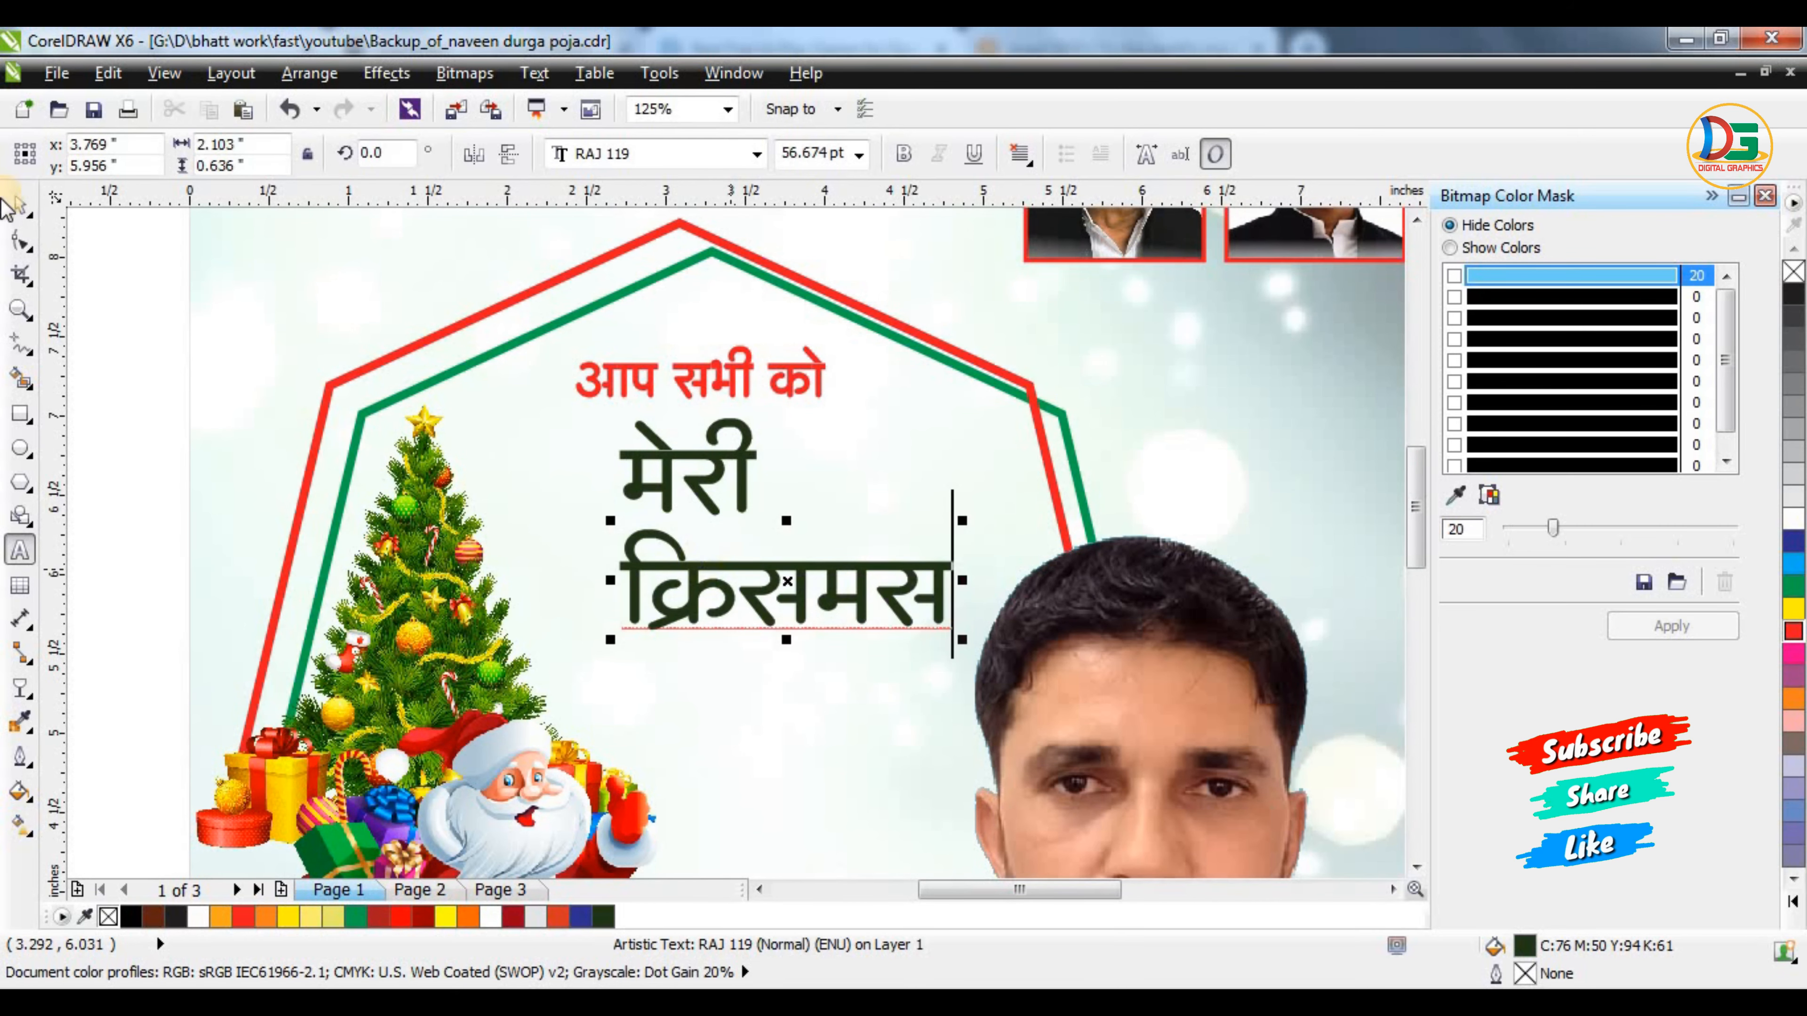
# Enlarge "क्रिसमस" to about 0.8 inch high, widen it slightly, and centre "मेरी" above it
pyautogui.click(20, 206)
pyautogui.moveTo(794, 569); pyautogui.dragTo(700, 550)
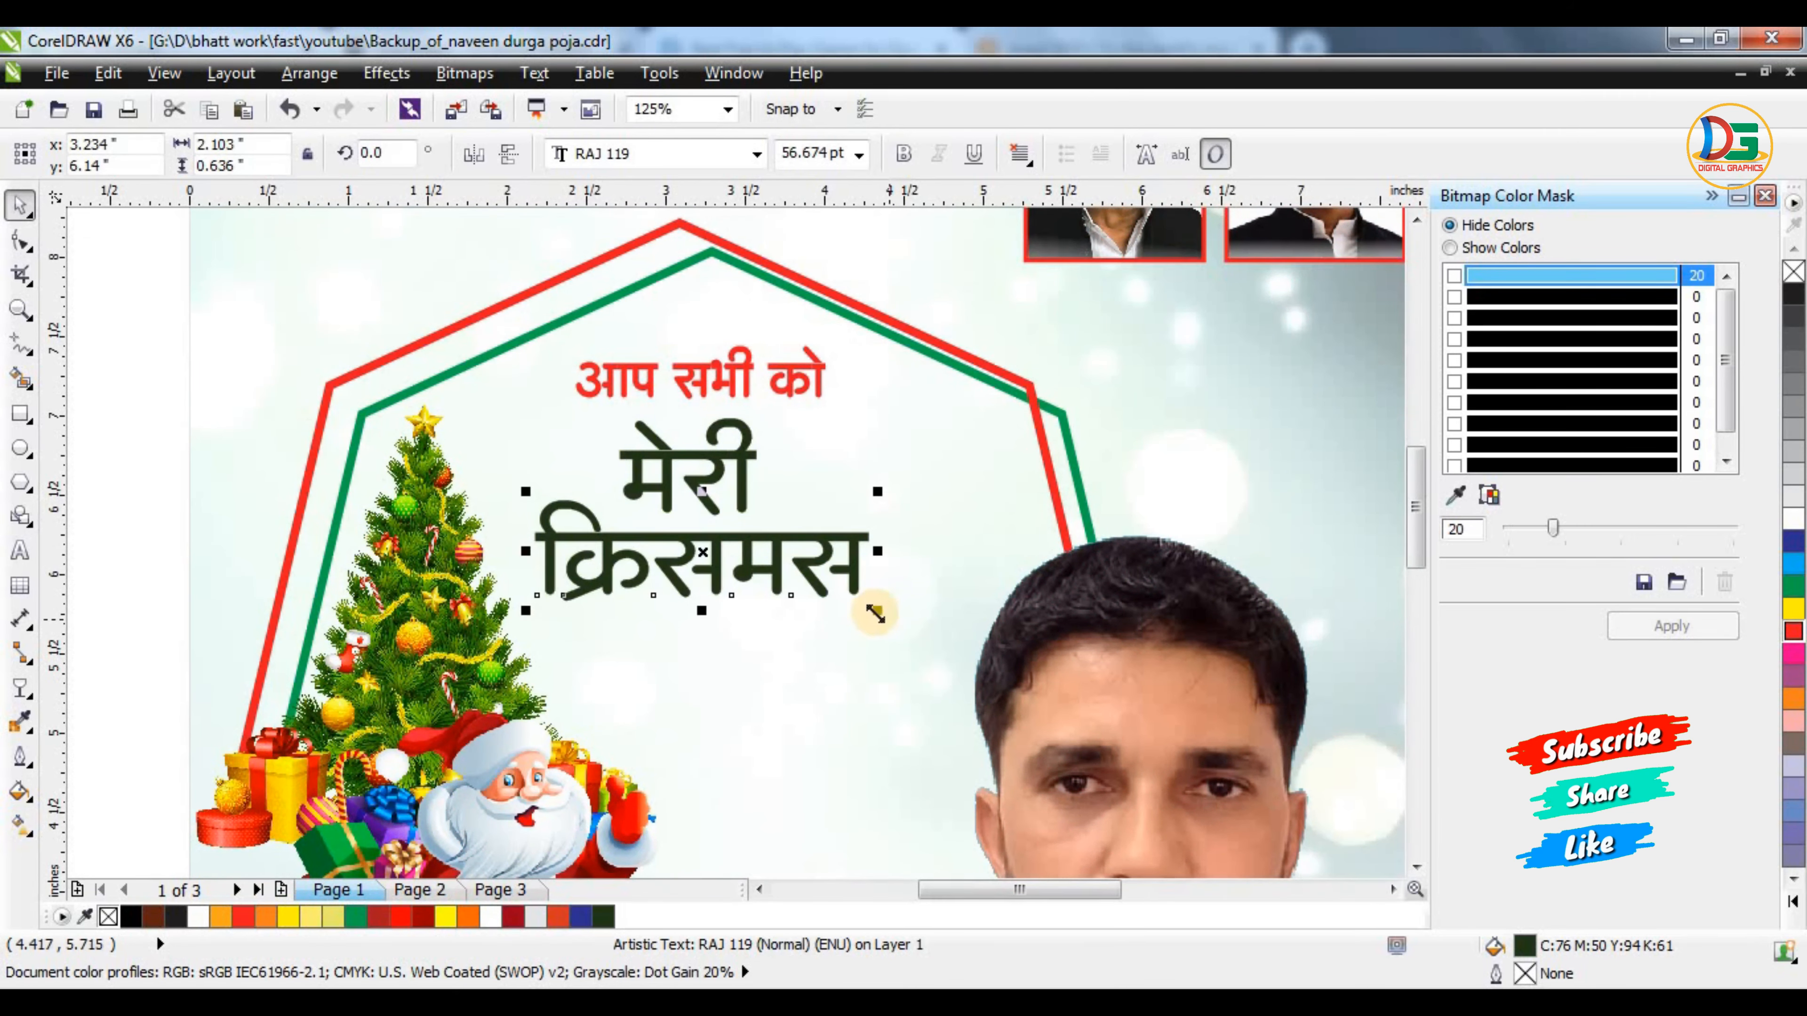
pyautogui.moveTo(866, 604); pyautogui.dragTo(972, 637)
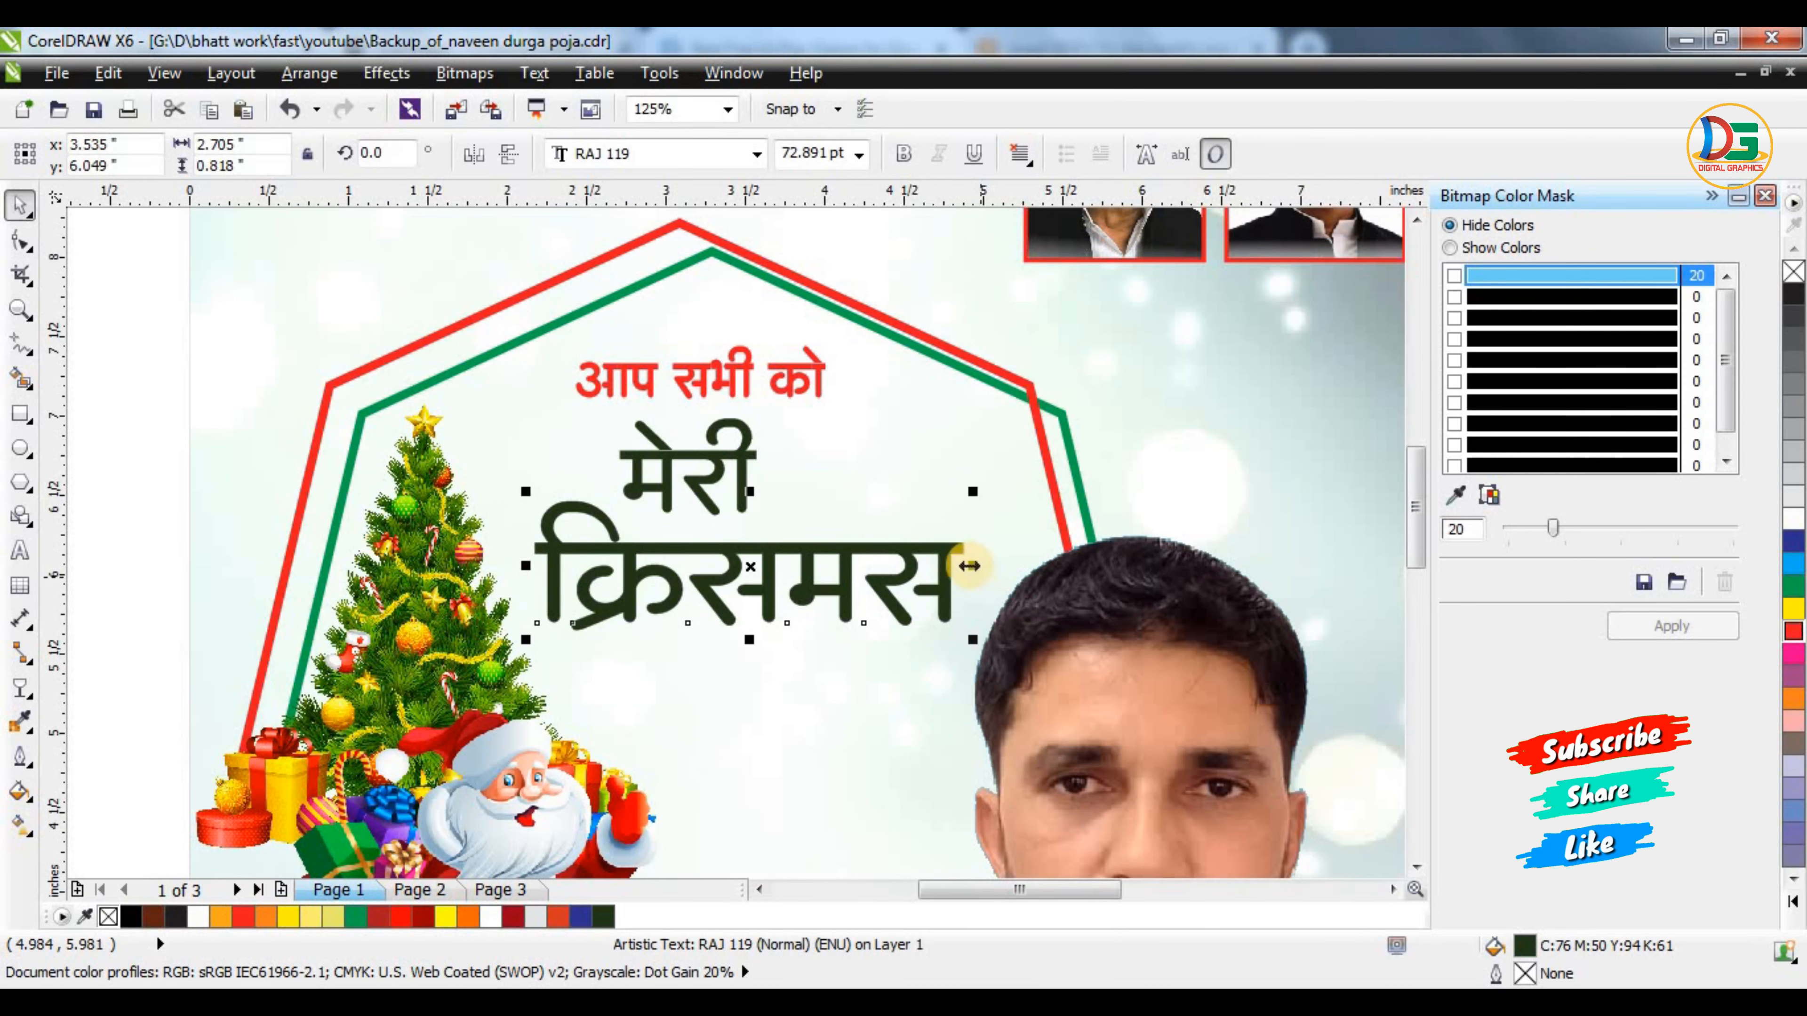
pyautogui.moveTo(969, 566); pyautogui.dragTo(982, 566)
pyautogui.moveTo(744, 455); pyautogui.dragTo(785, 438)
pyautogui.scroll(-1, 783, 443)
pyautogui.click(1237, 598)
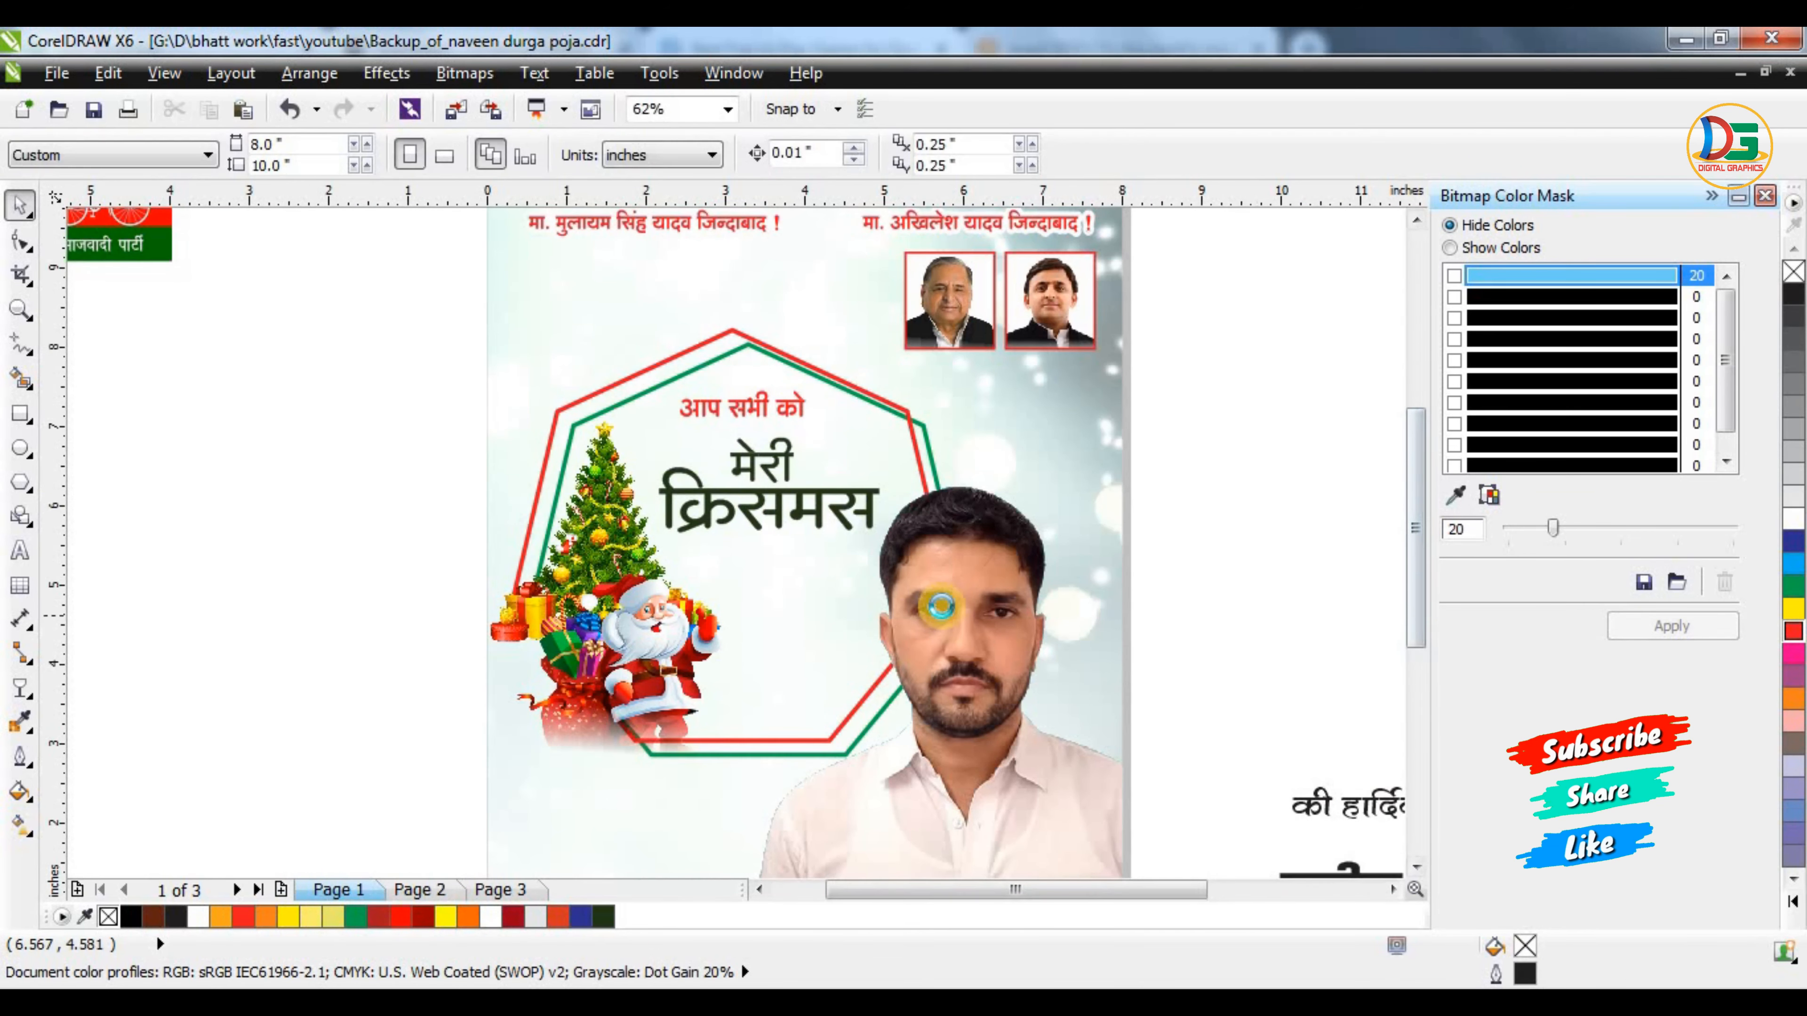
# Bring the line "की हार्दिक शुभकामनाएं" onto the poster beneath the heading and shrink it to about 2.8 × 0.35 inches
pyautogui.scroll(-1, 941, 607)
pyautogui.scroll(1, 1131, 701)
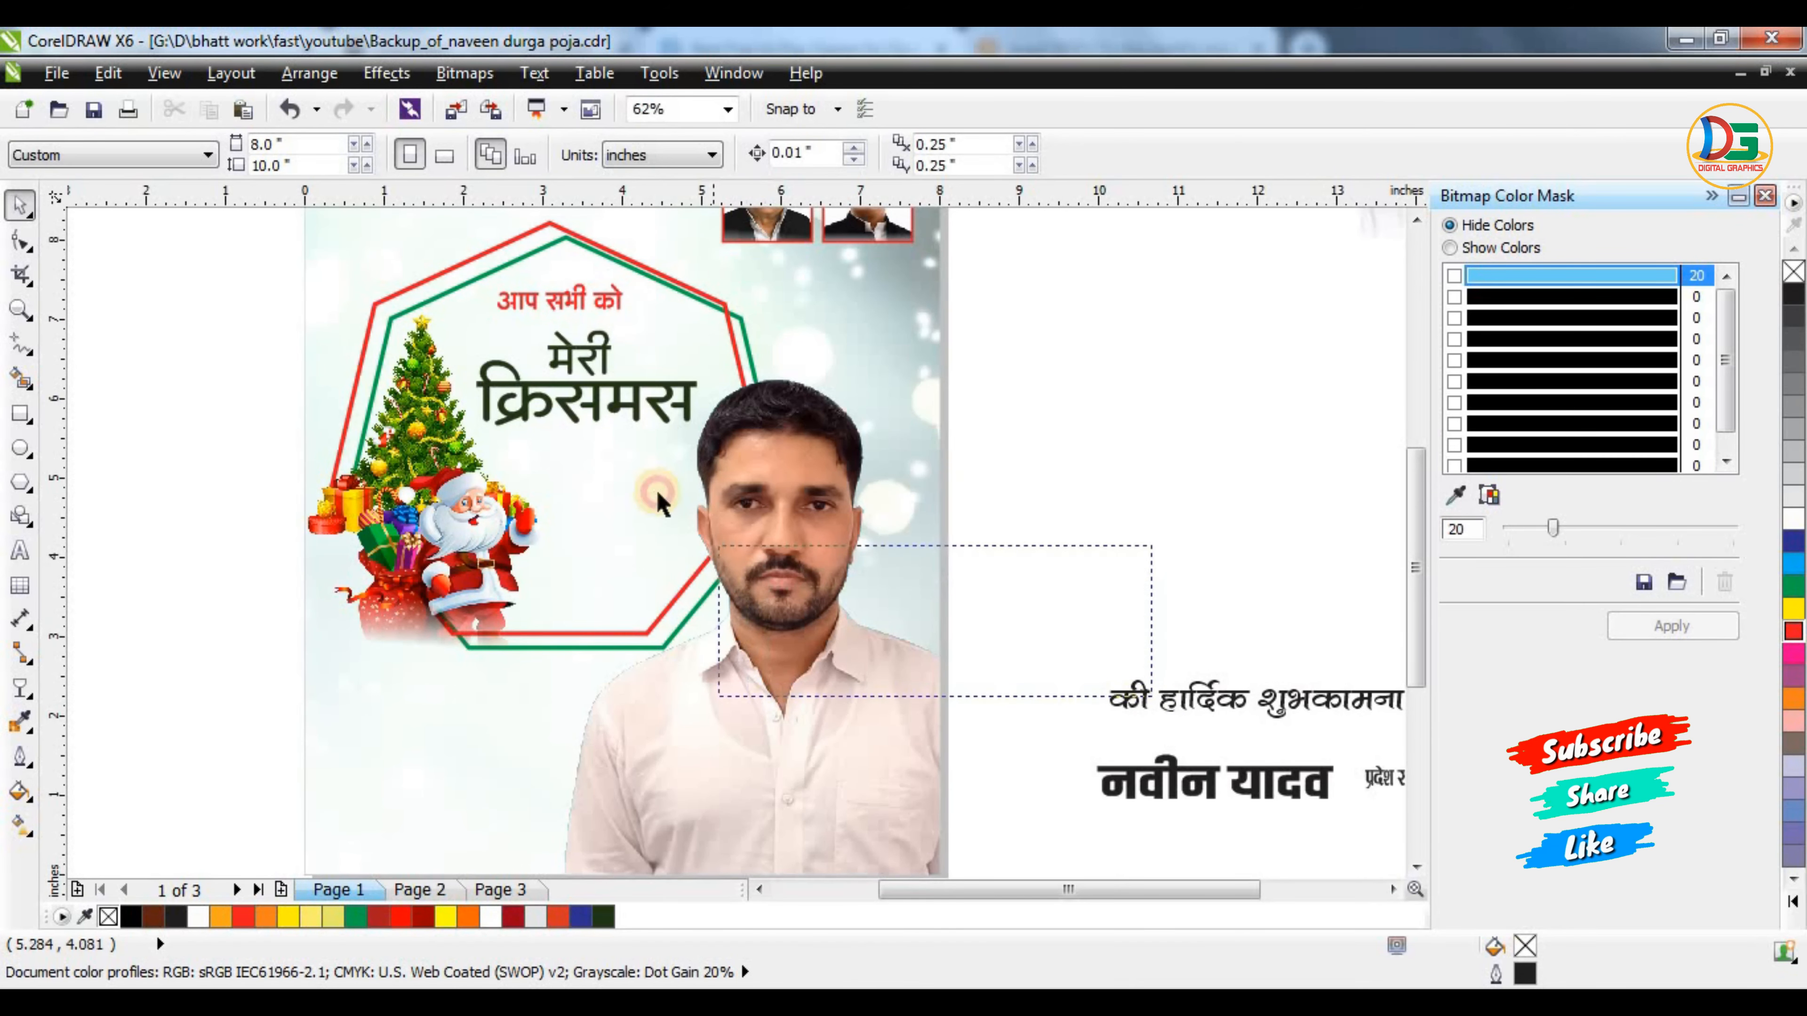
pyautogui.moveTo(1177, 694); pyautogui.dragTo(571, 456)
pyautogui.scroll(1, 574, 459)
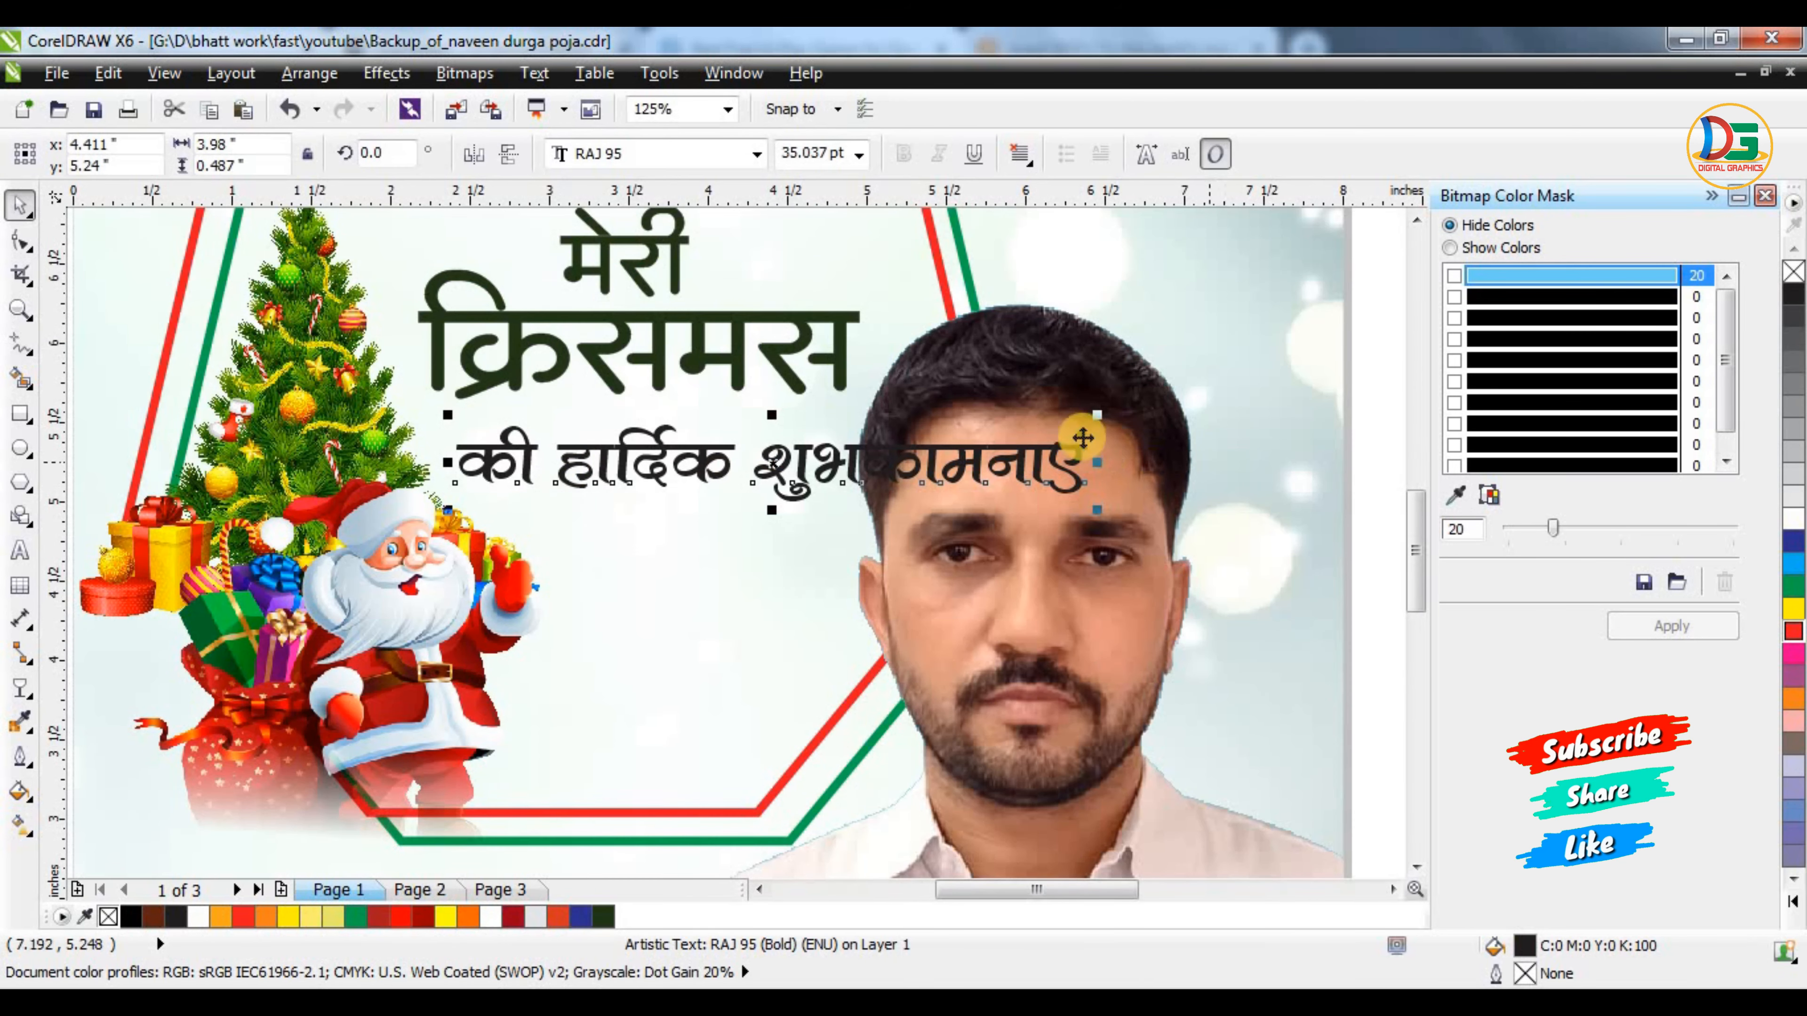
pyautogui.moveTo(1093, 414); pyautogui.dragTo(920, 435)
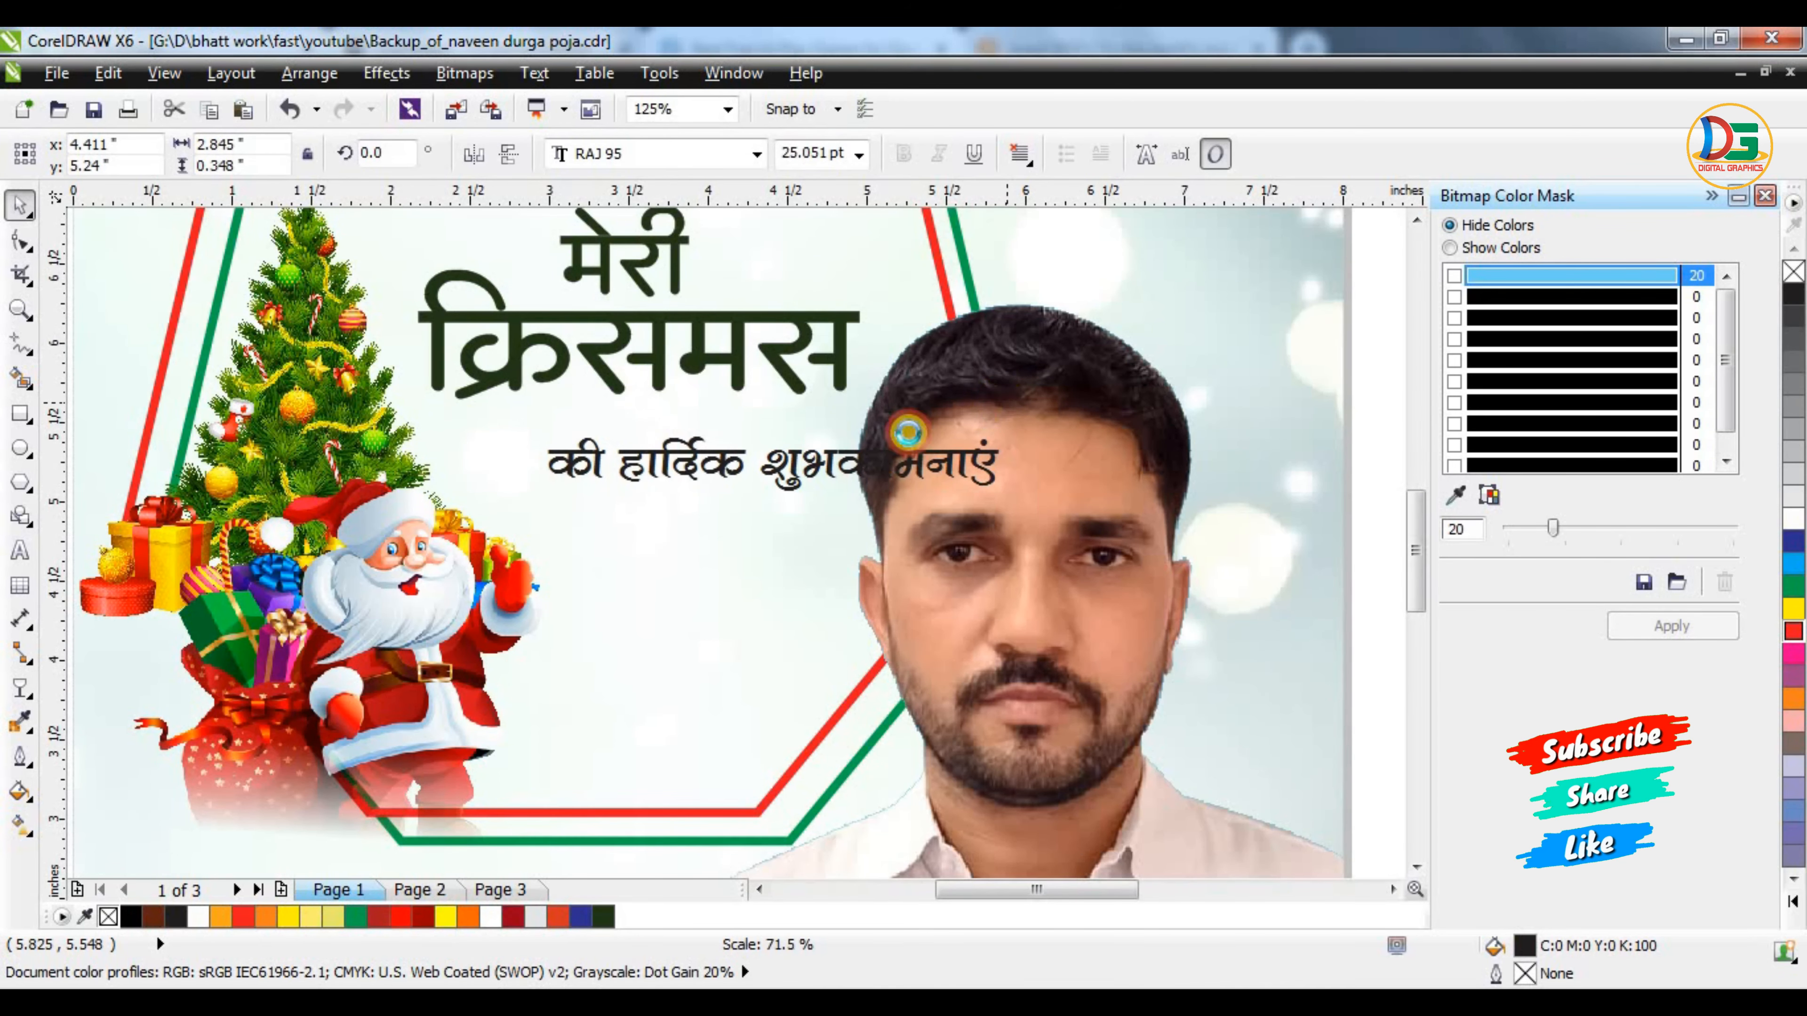
pyautogui.moveTo(738, 469); pyautogui.dragTo(667, 462)
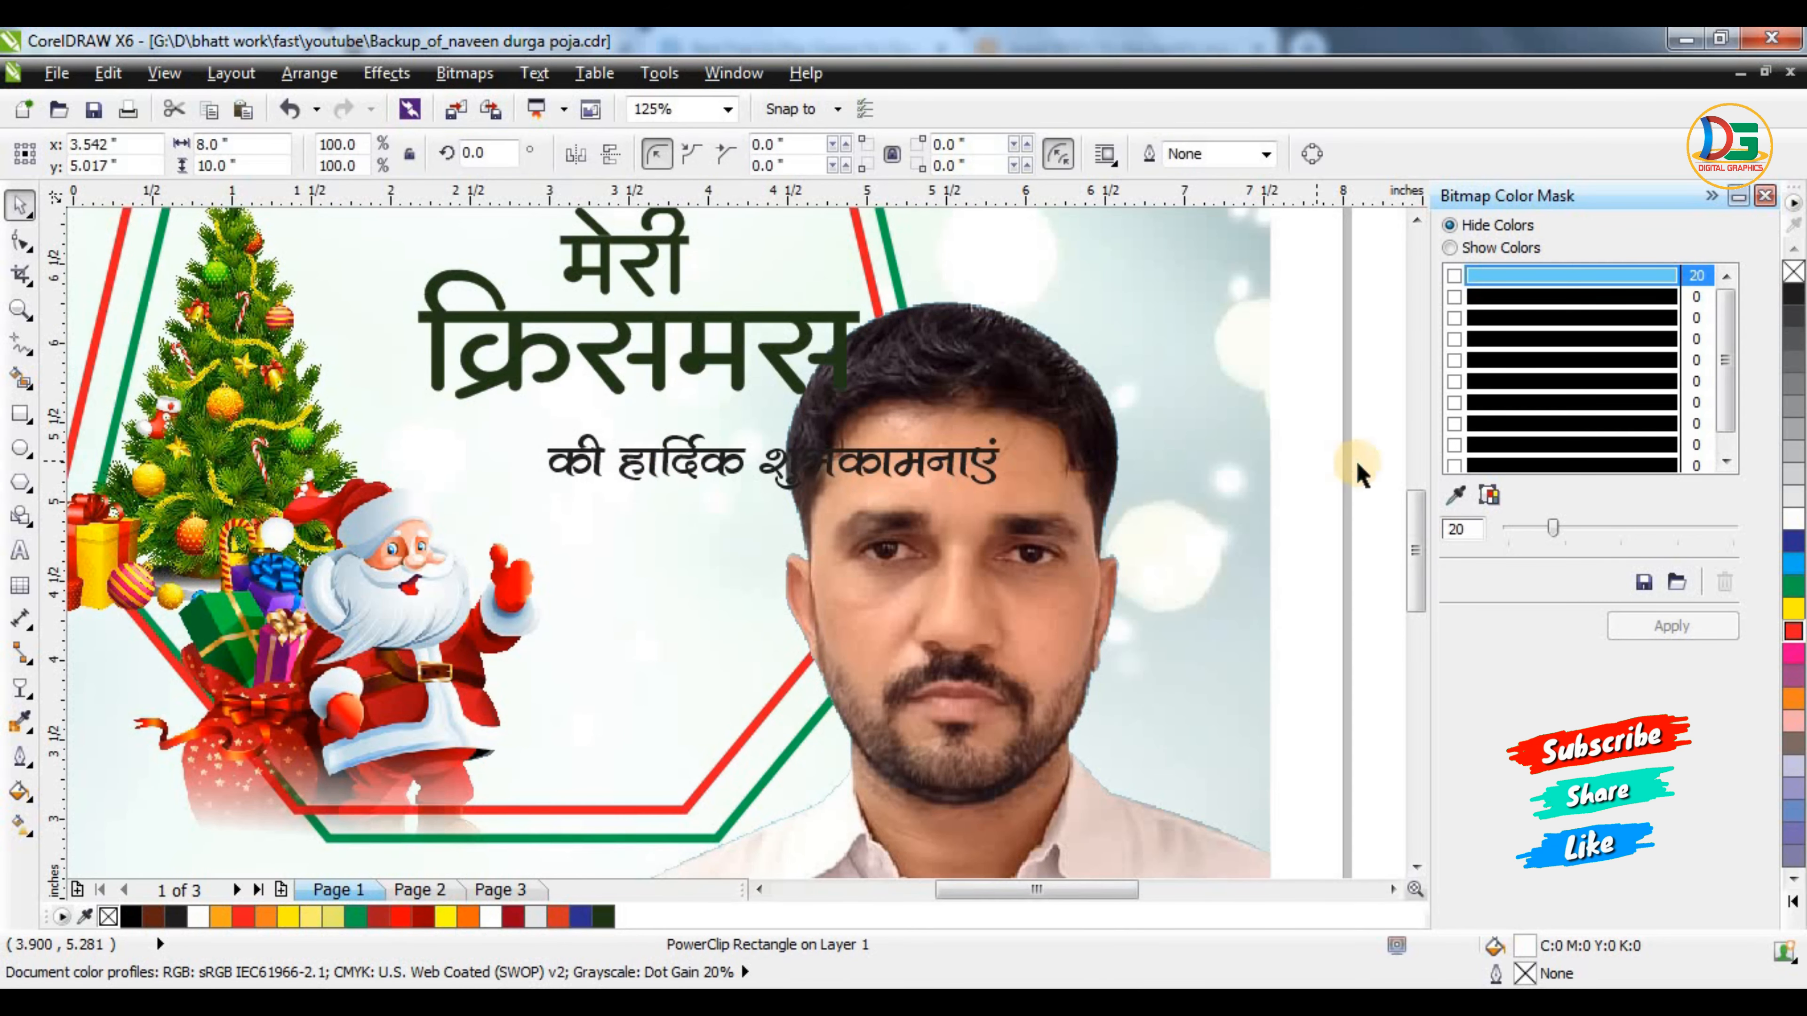
pyautogui.hotkey('ctrl', 'z')
# Centre "की हार्दिक शुभकामनाएं" under "क्रिसमस", clear of the portrait, and narrow it to about 2.3 inches
pyautogui.scroll(-1, 953, 487)
pyautogui.press('Escape')
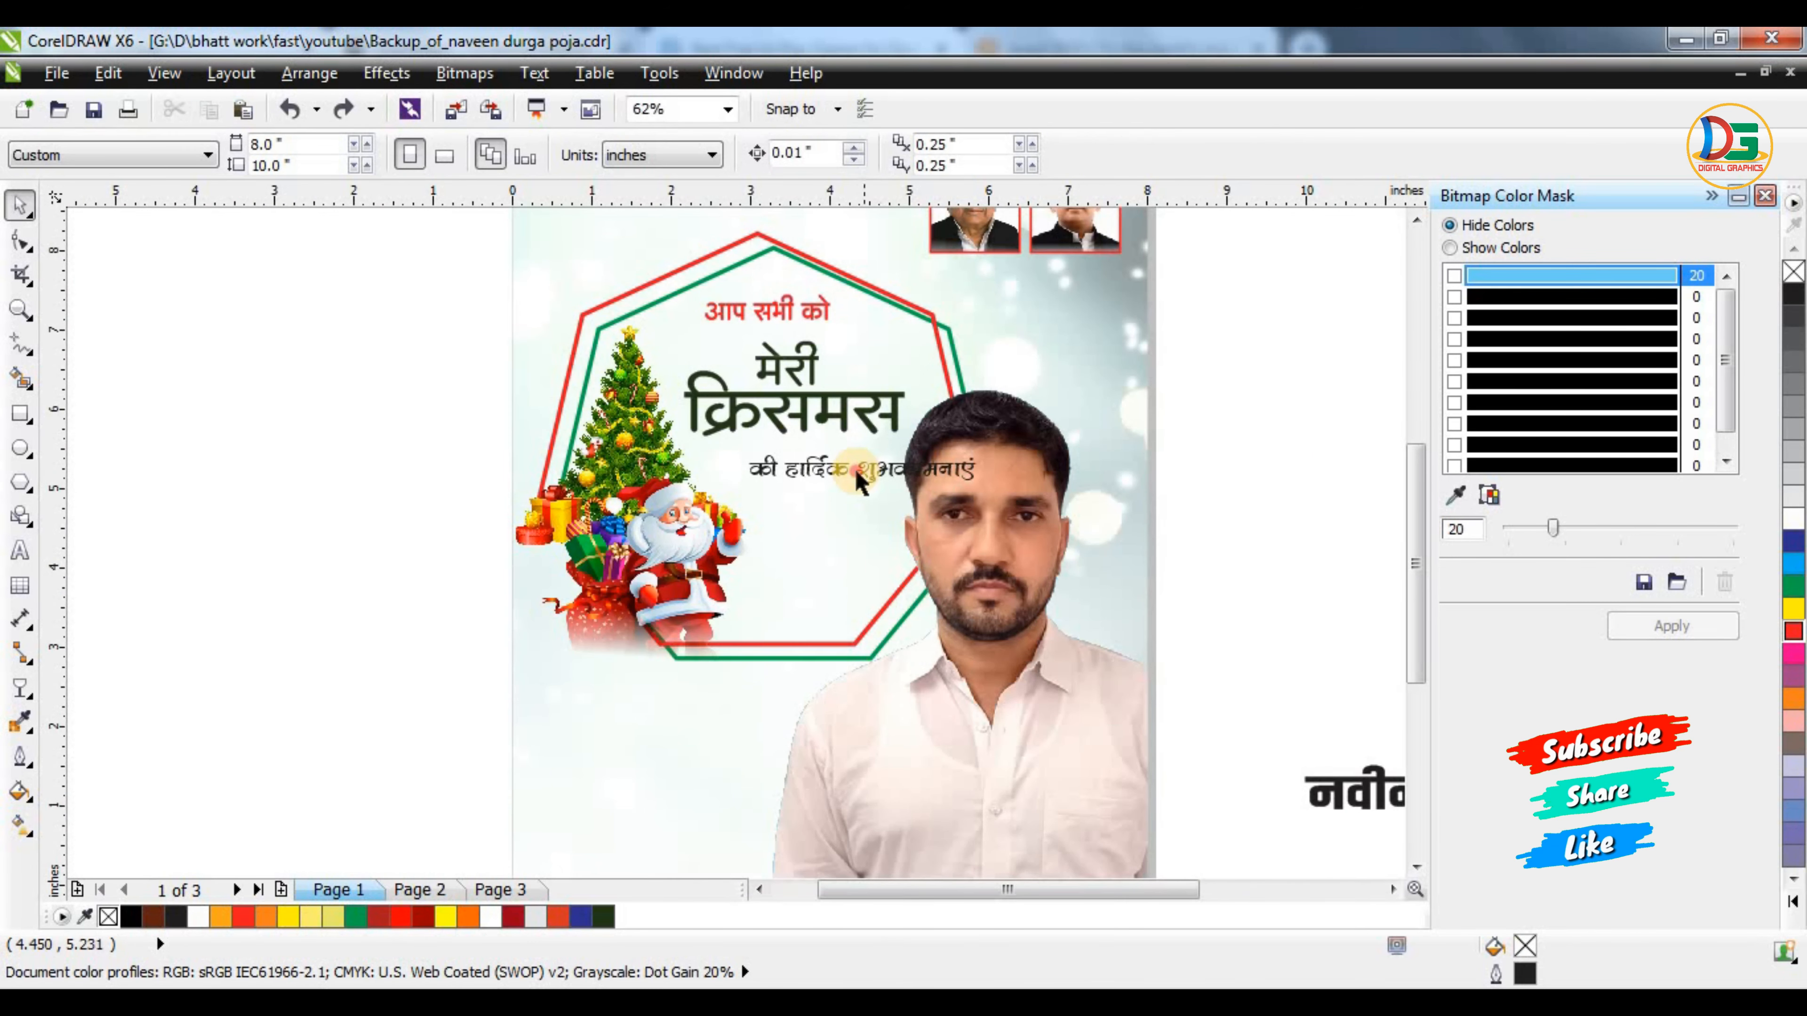
pyautogui.moveTo(857, 472); pyautogui.dragTo(795, 466)
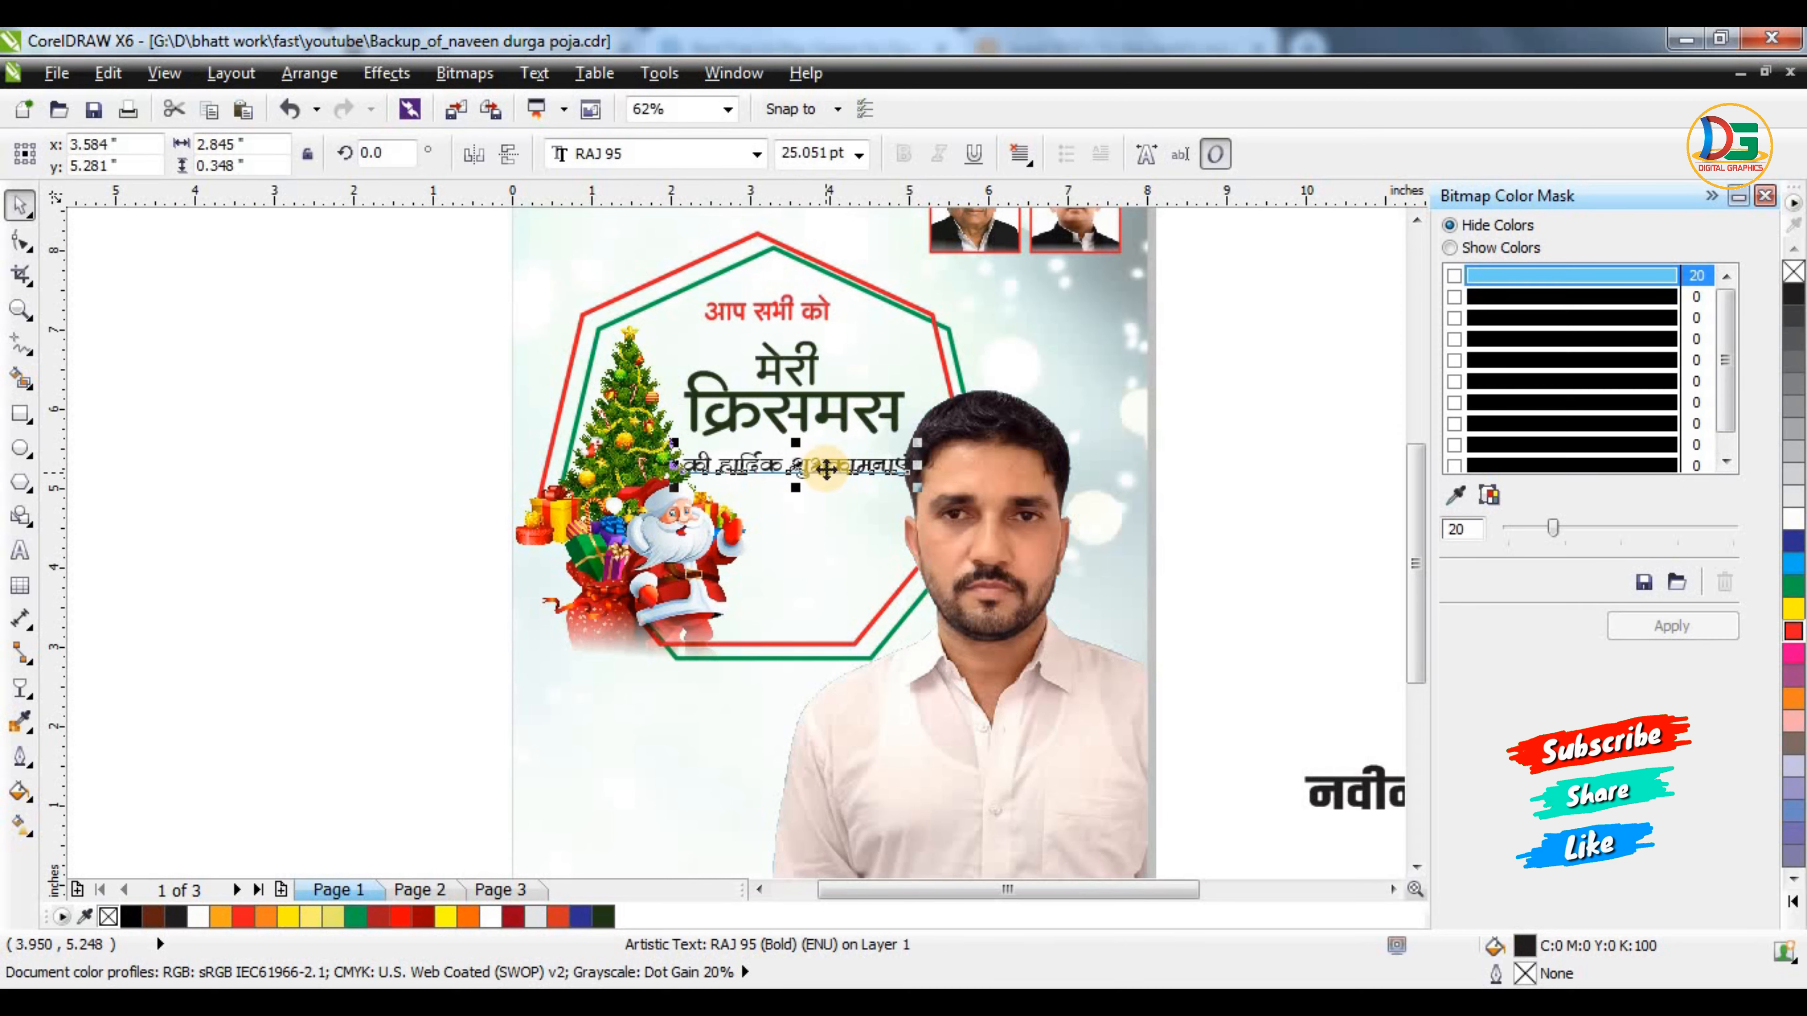
pyautogui.scroll(1, 825, 468)
pyautogui.moveTo(990, 464)
pyautogui.mouseDown()
pyautogui.moveTo(1007, 464)
pyautogui.moveTo(957, 456)
pyautogui.mouseUp()
pyautogui.scroll(-1, 811, 545)
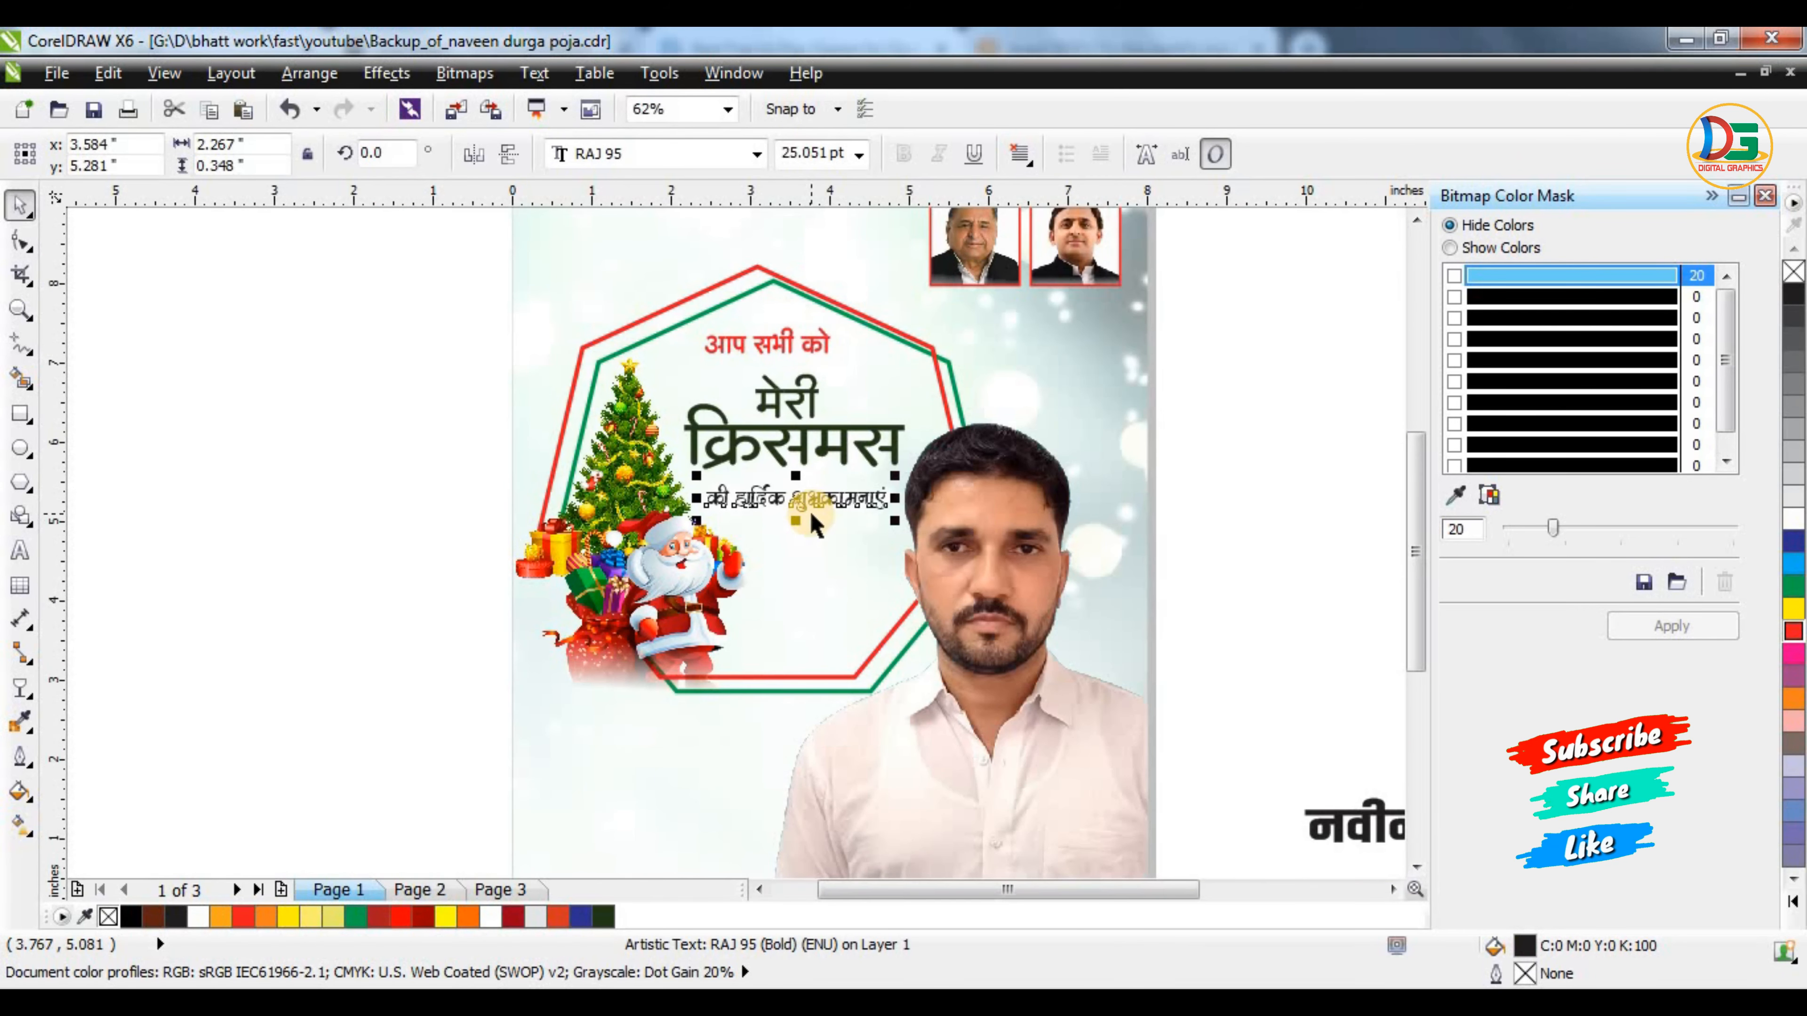
# Break the greeting line before "शुभकामनाएं" into two lines and tighten the spacing between them
pyautogui.scroll(1, 814, 525)
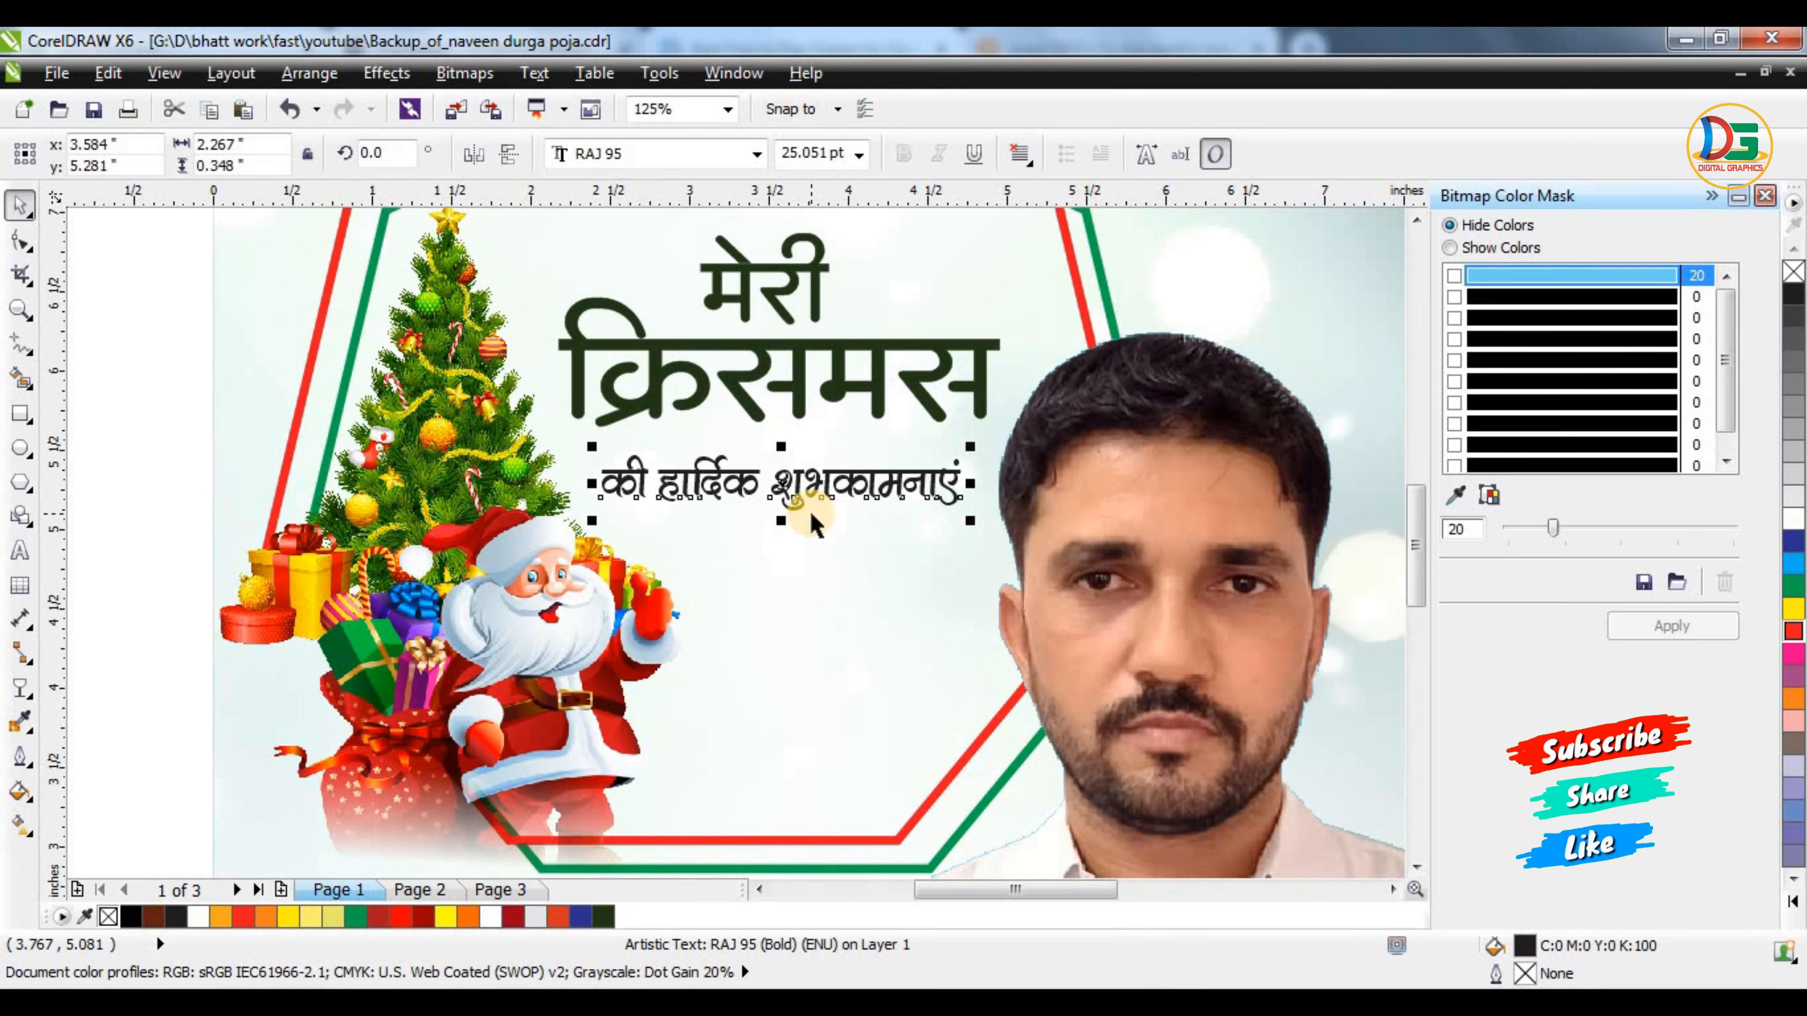
pyautogui.click(784, 503)
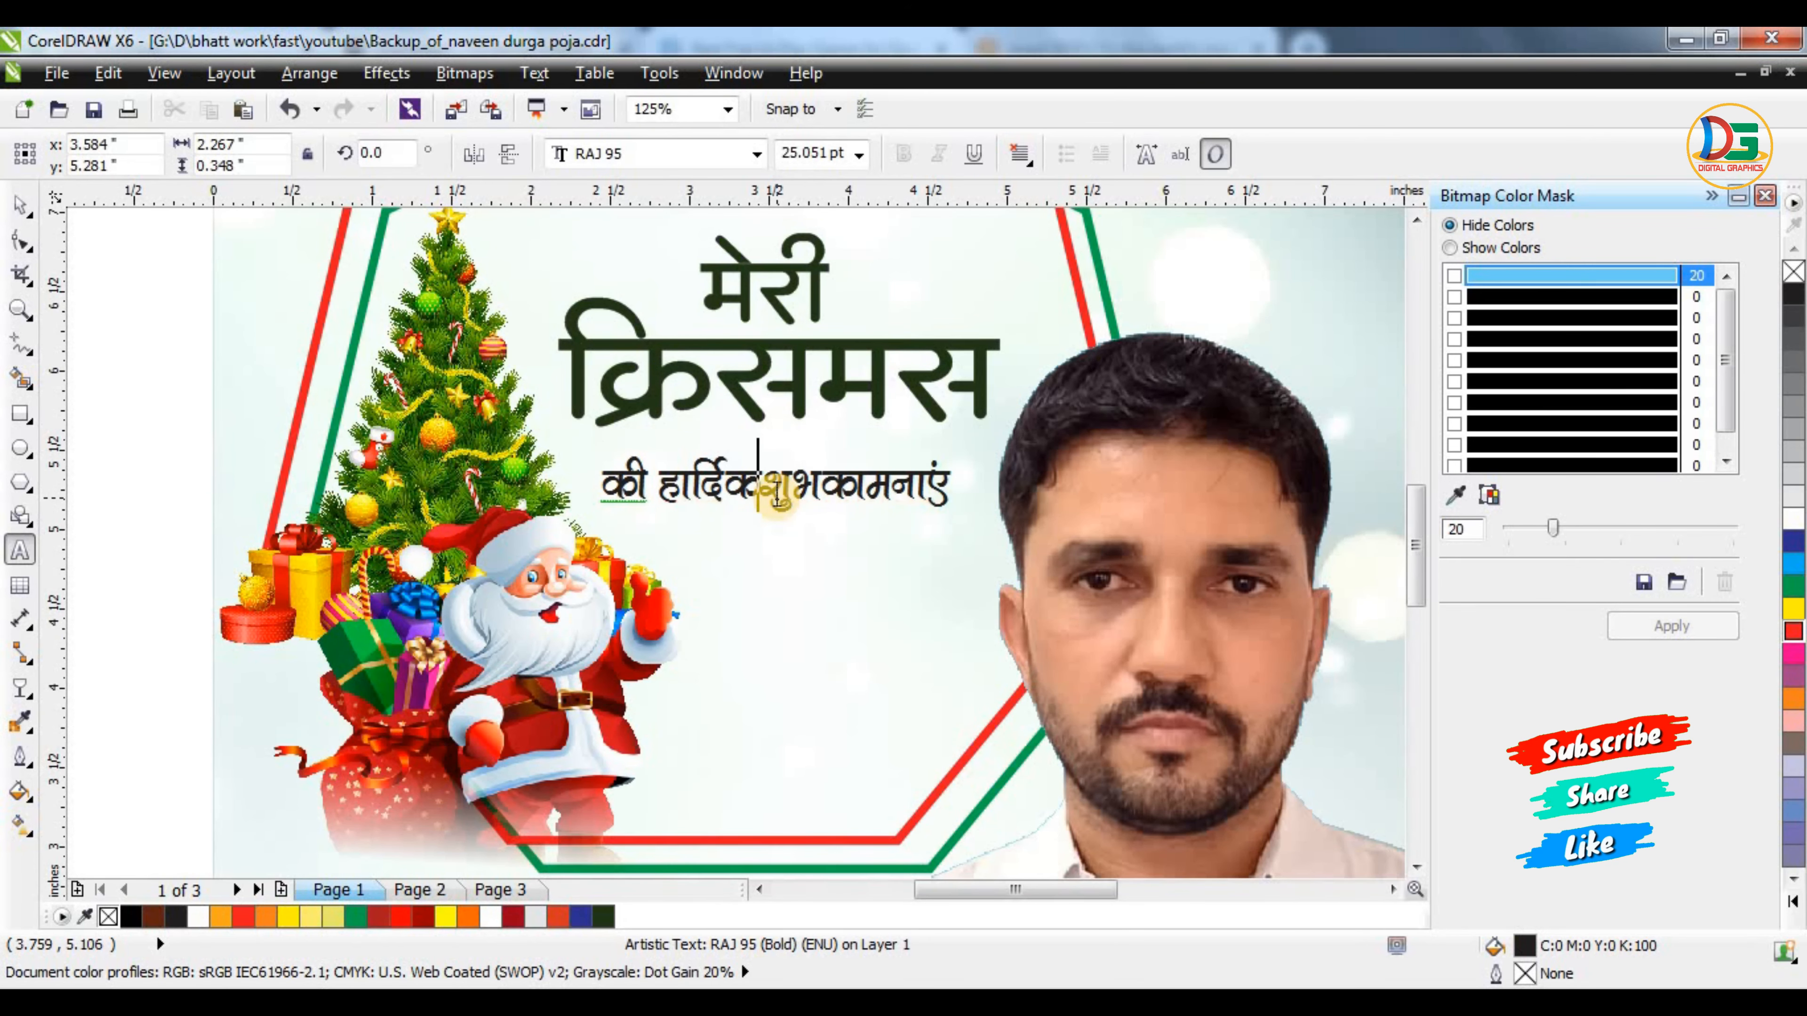
pyautogui.press('Return')
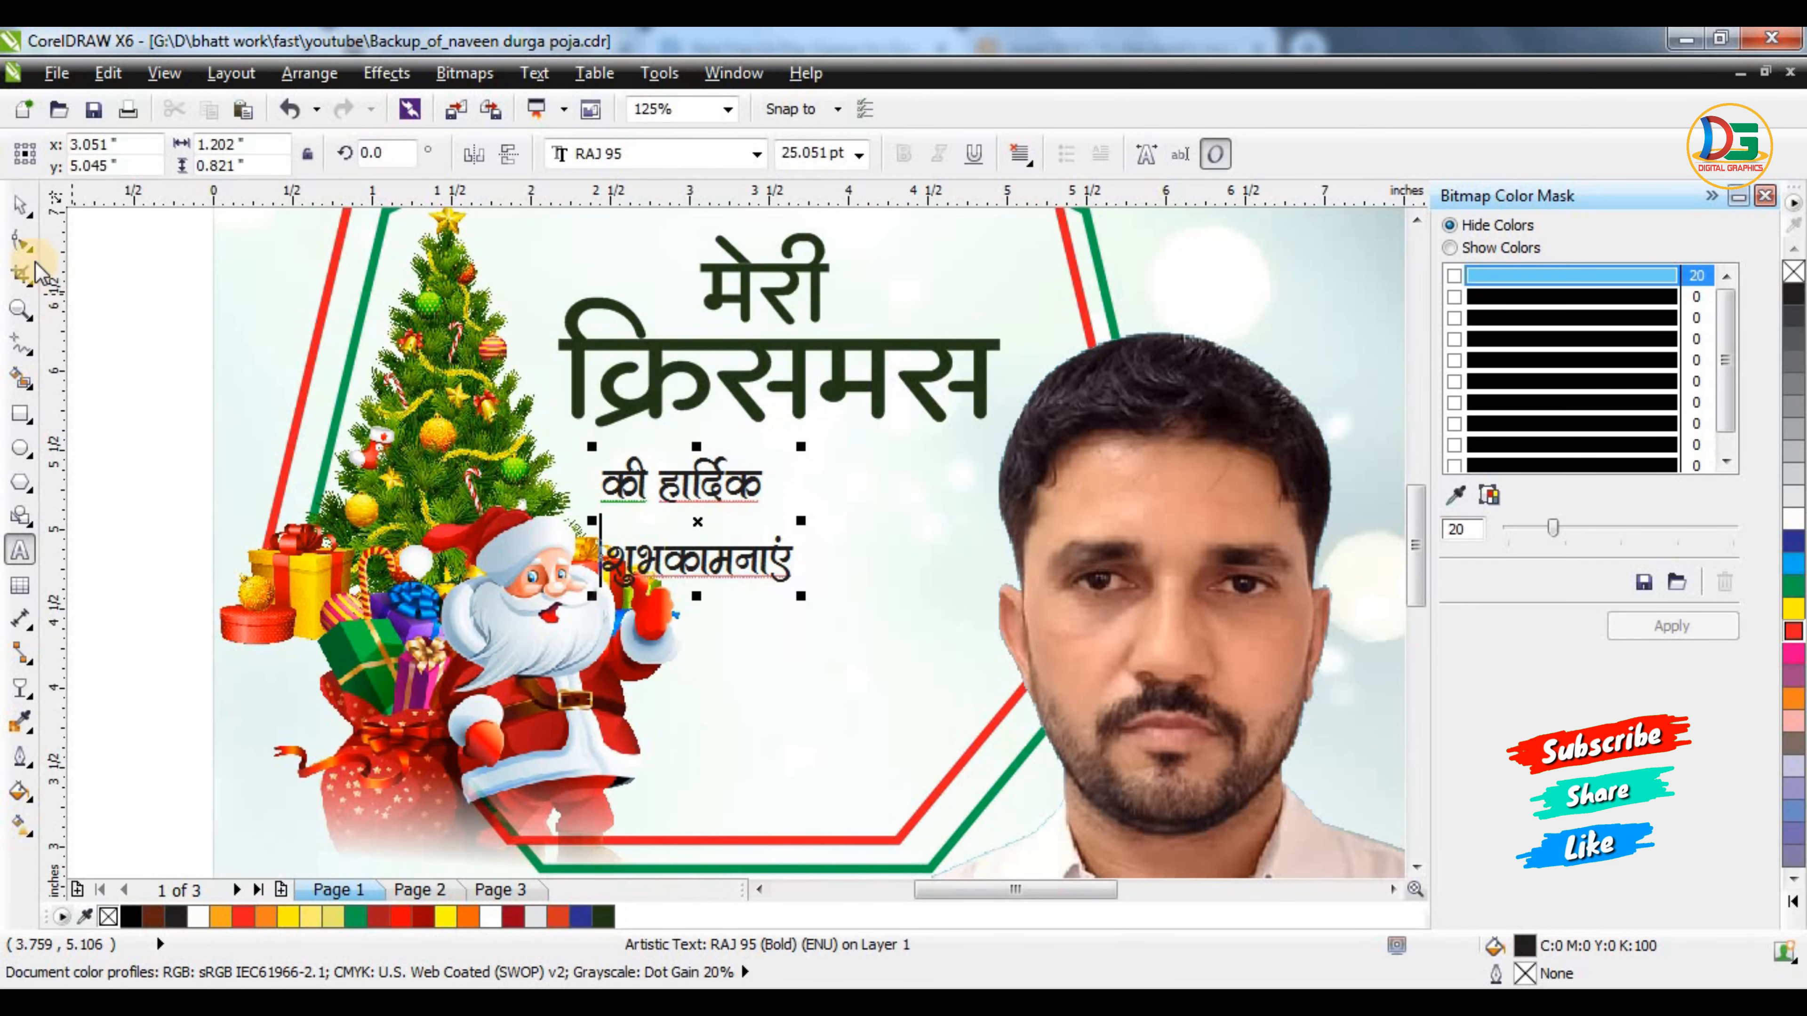
pyautogui.click(20, 240)
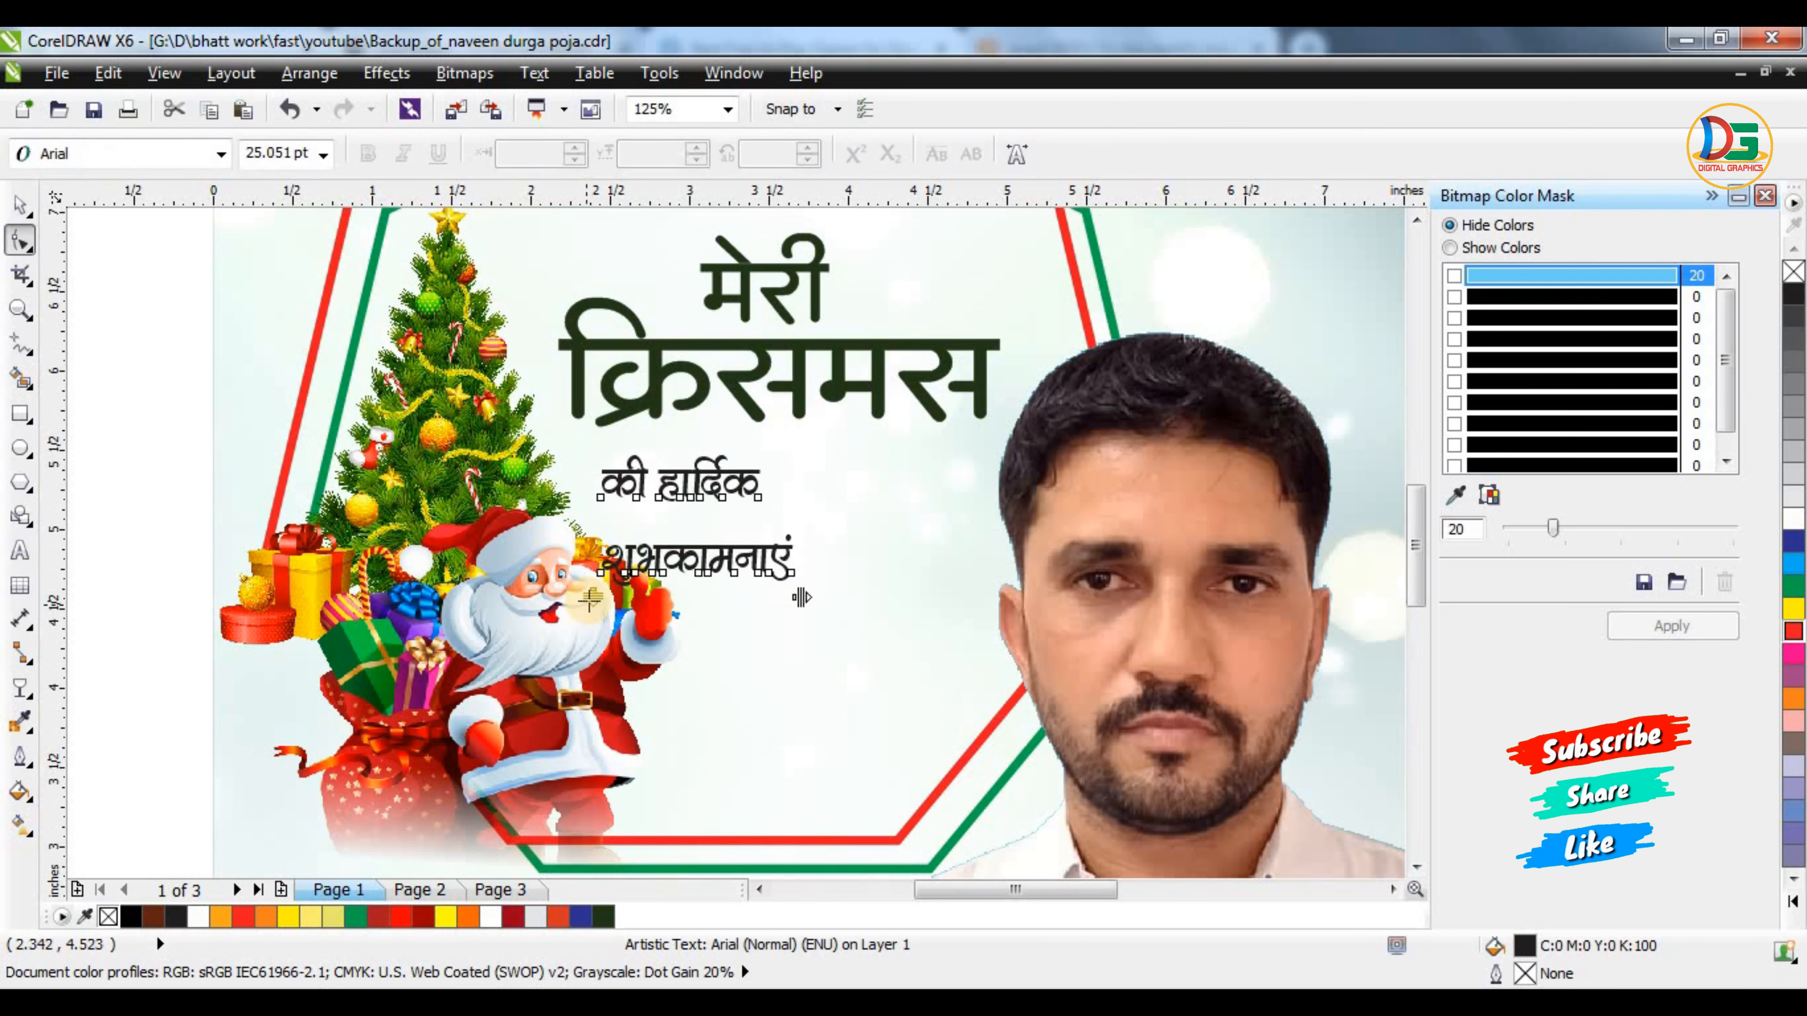
pyautogui.moveTo(582, 545); pyautogui.dragTo(582, 518)
pyautogui.click(19, 205)
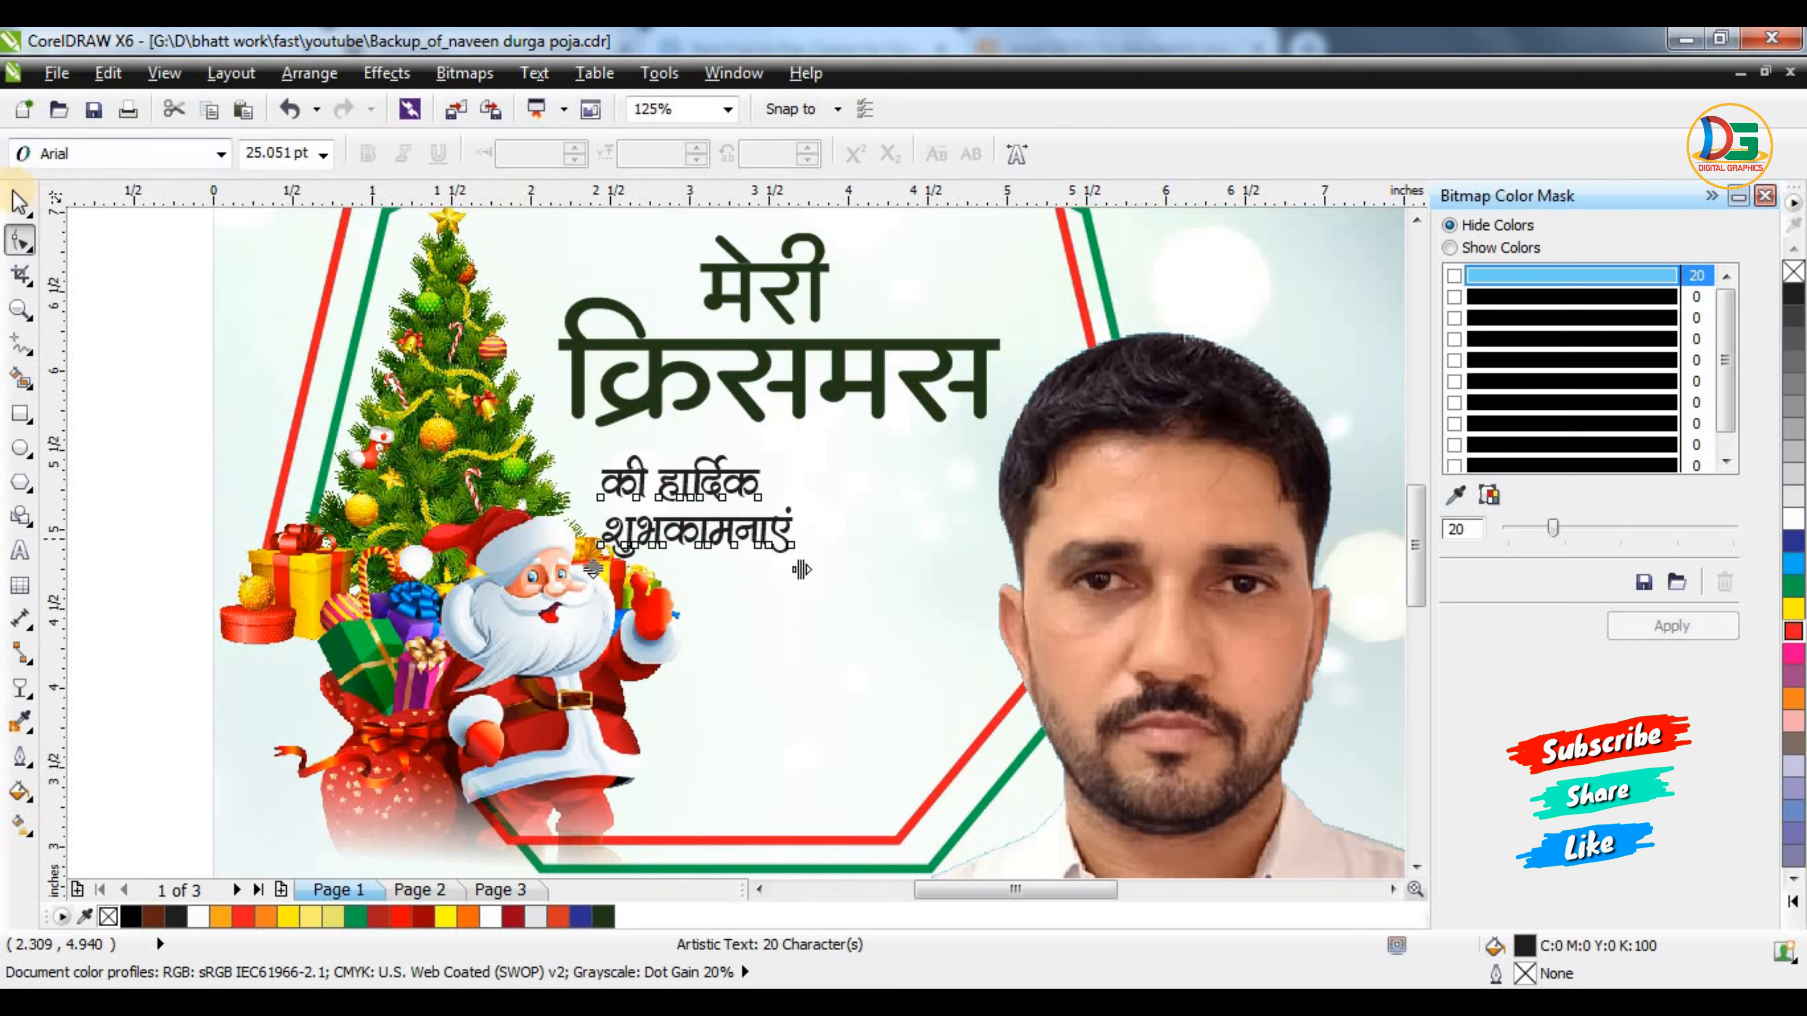
# Centre-align the two-line greeting, enlarge it to about 1.8 × 0.9 inches, and position it between Santa and the portrait
pyautogui.click(1019, 152)
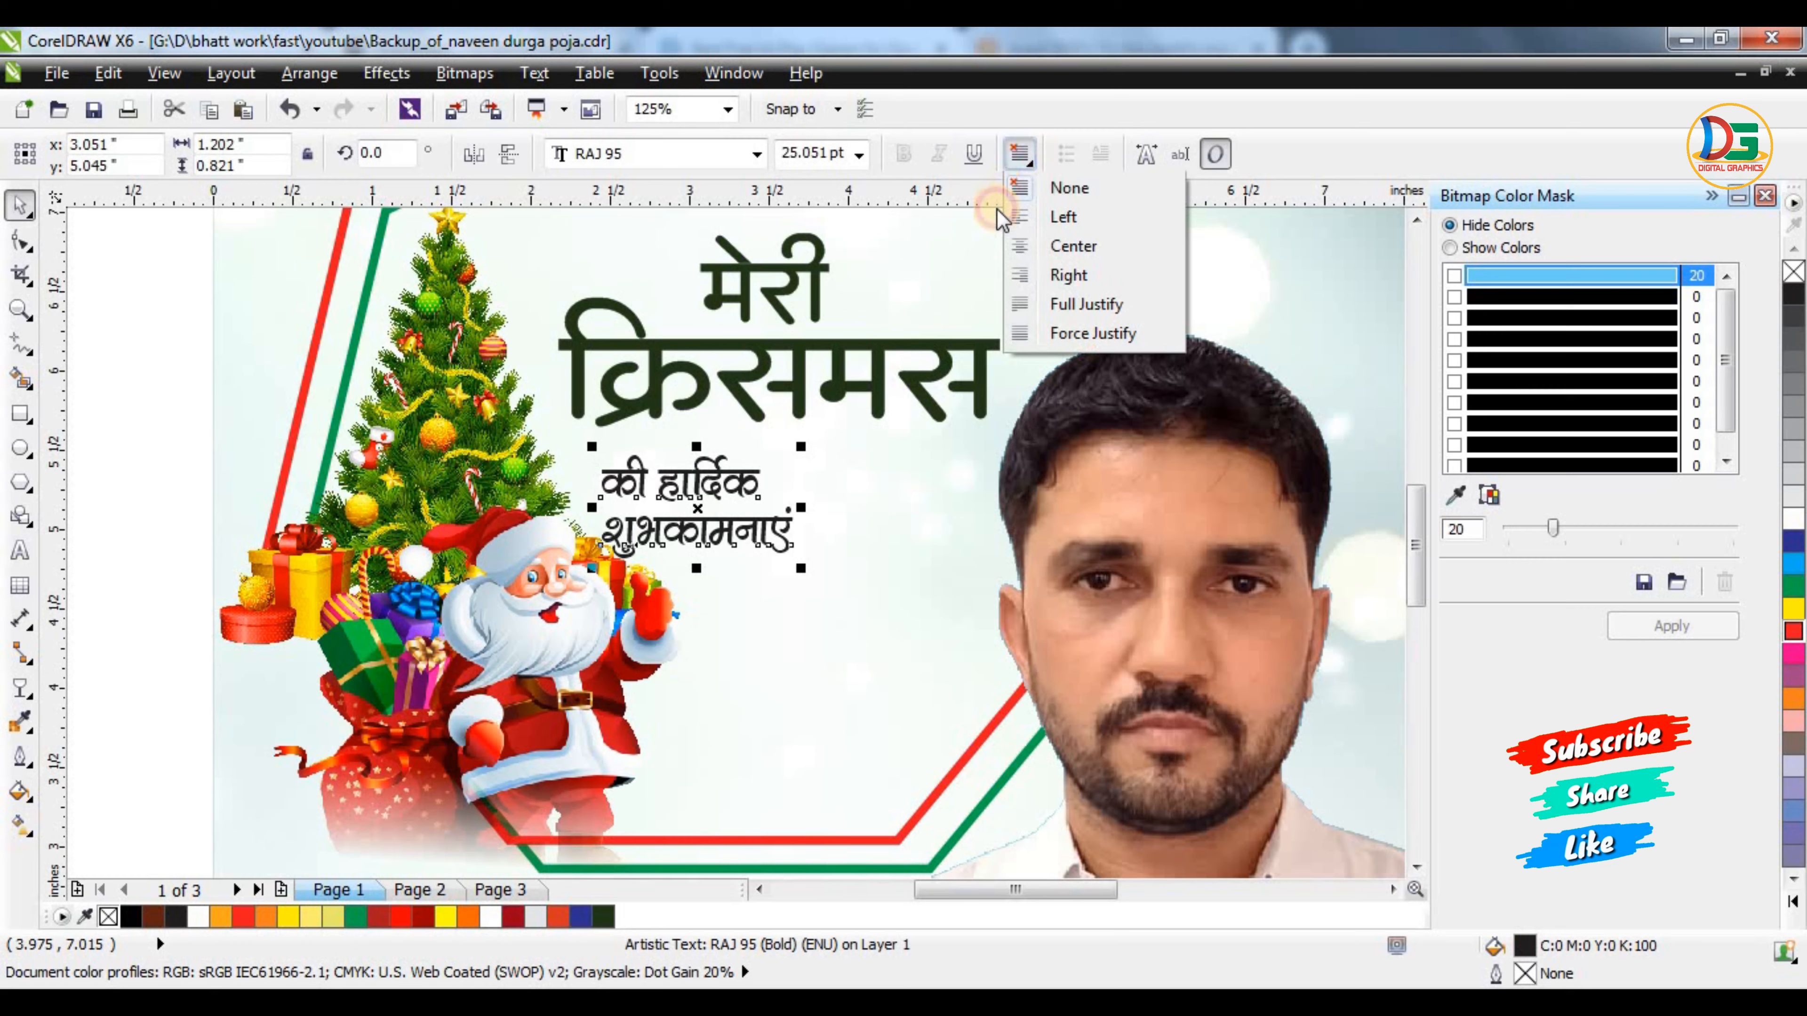
pyautogui.click(1010, 246)
pyautogui.moveTo(743, 526); pyautogui.dragTo(923, 611)
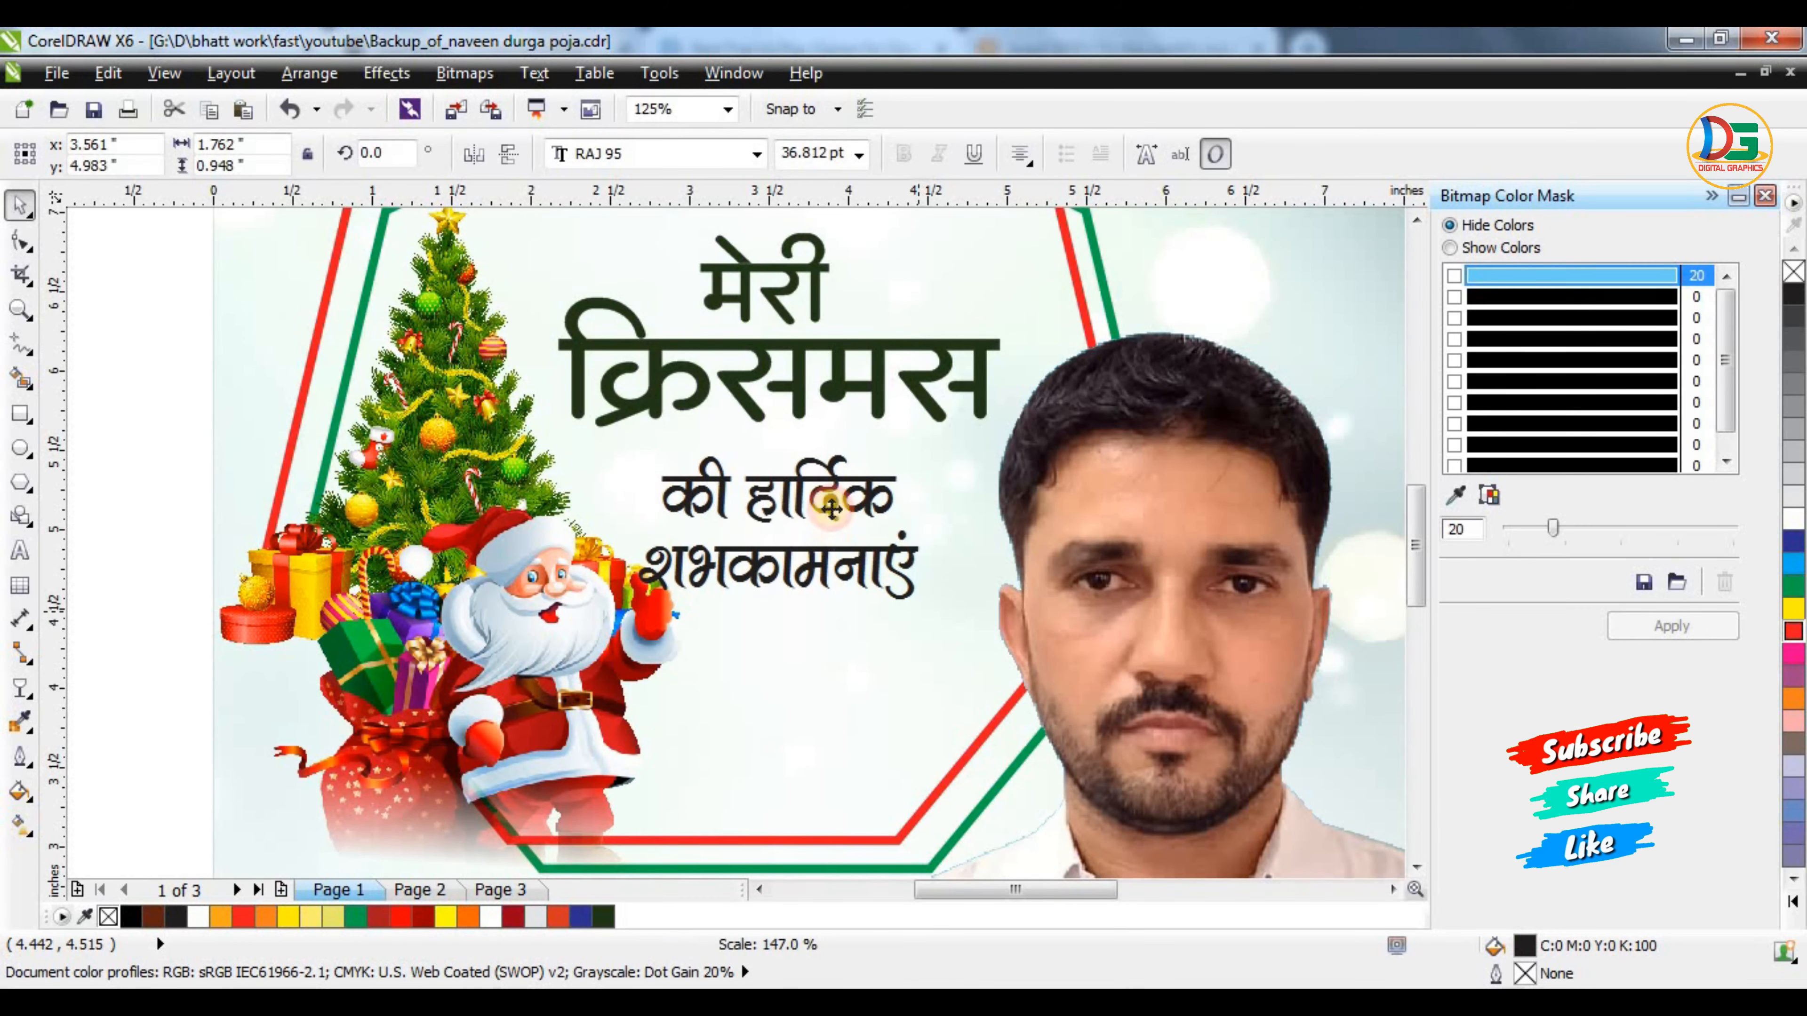
pyautogui.moveTo(830, 504); pyautogui.dragTo(863, 501)
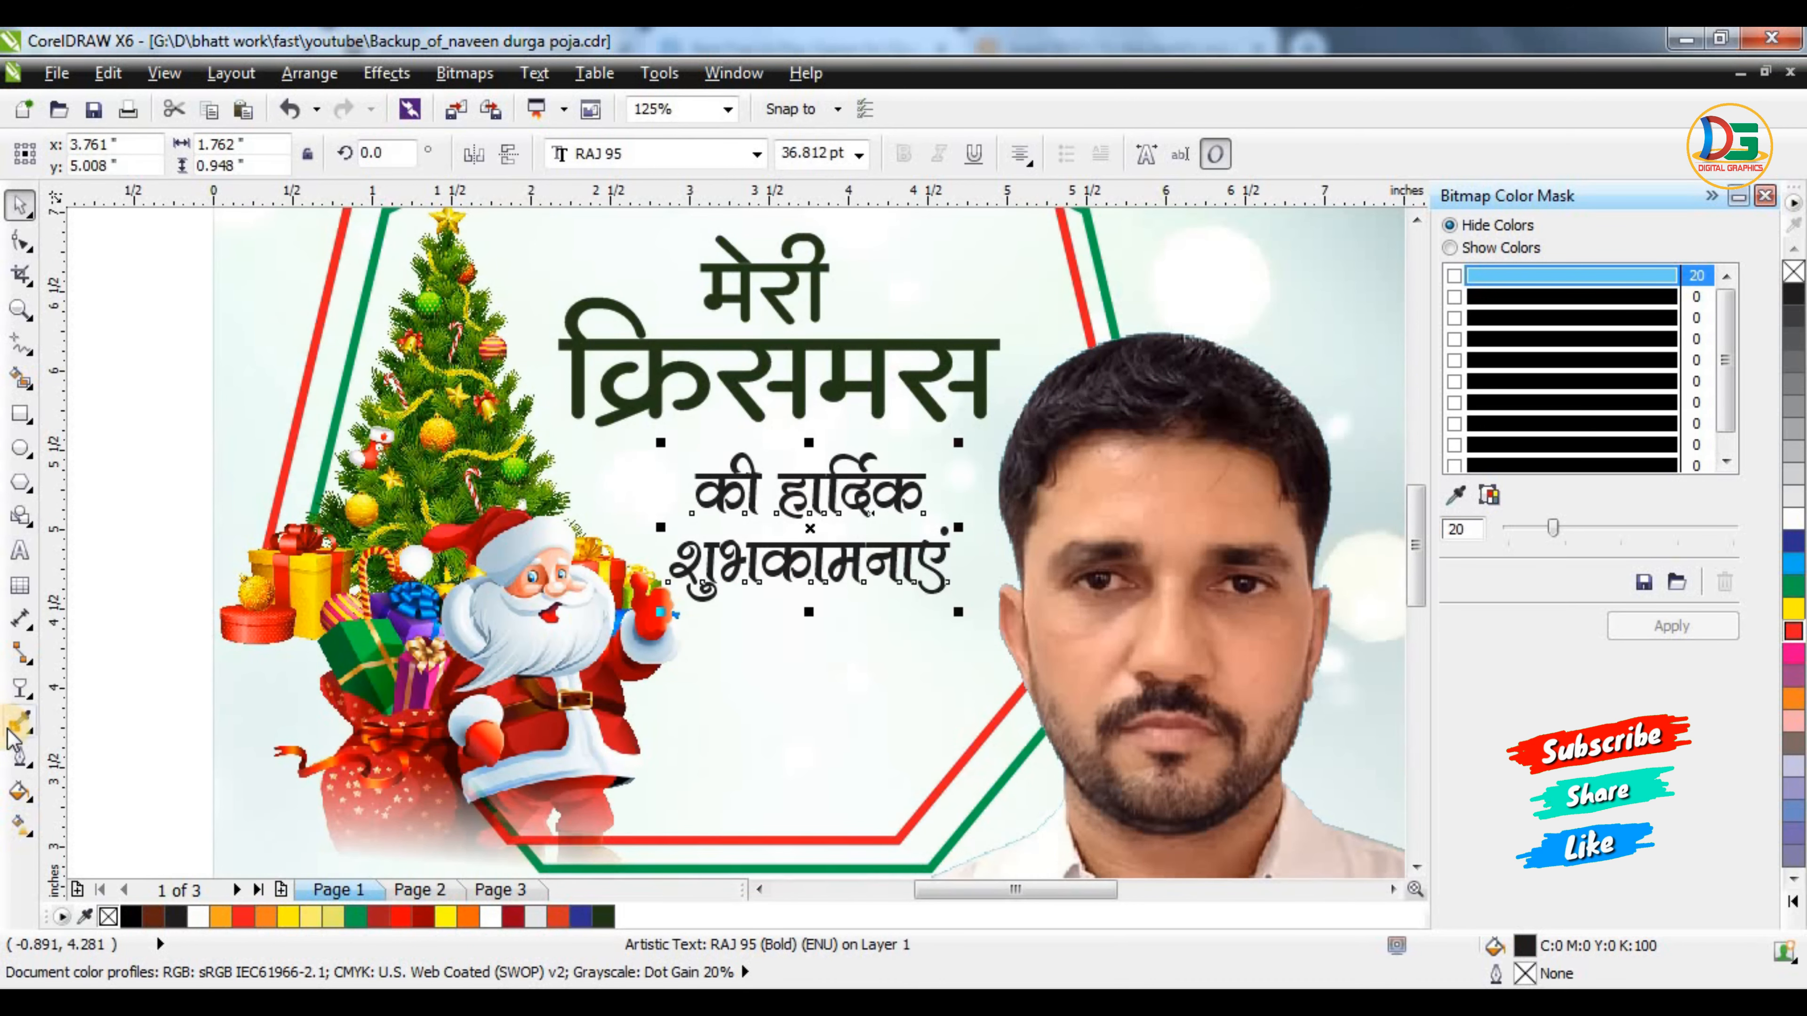
# Fill the two-line greeting "की हार्दिक शुभकामनाएं" with red #C21000 sampled from the gift boxes beside the tree
pyautogui.click(22, 723)
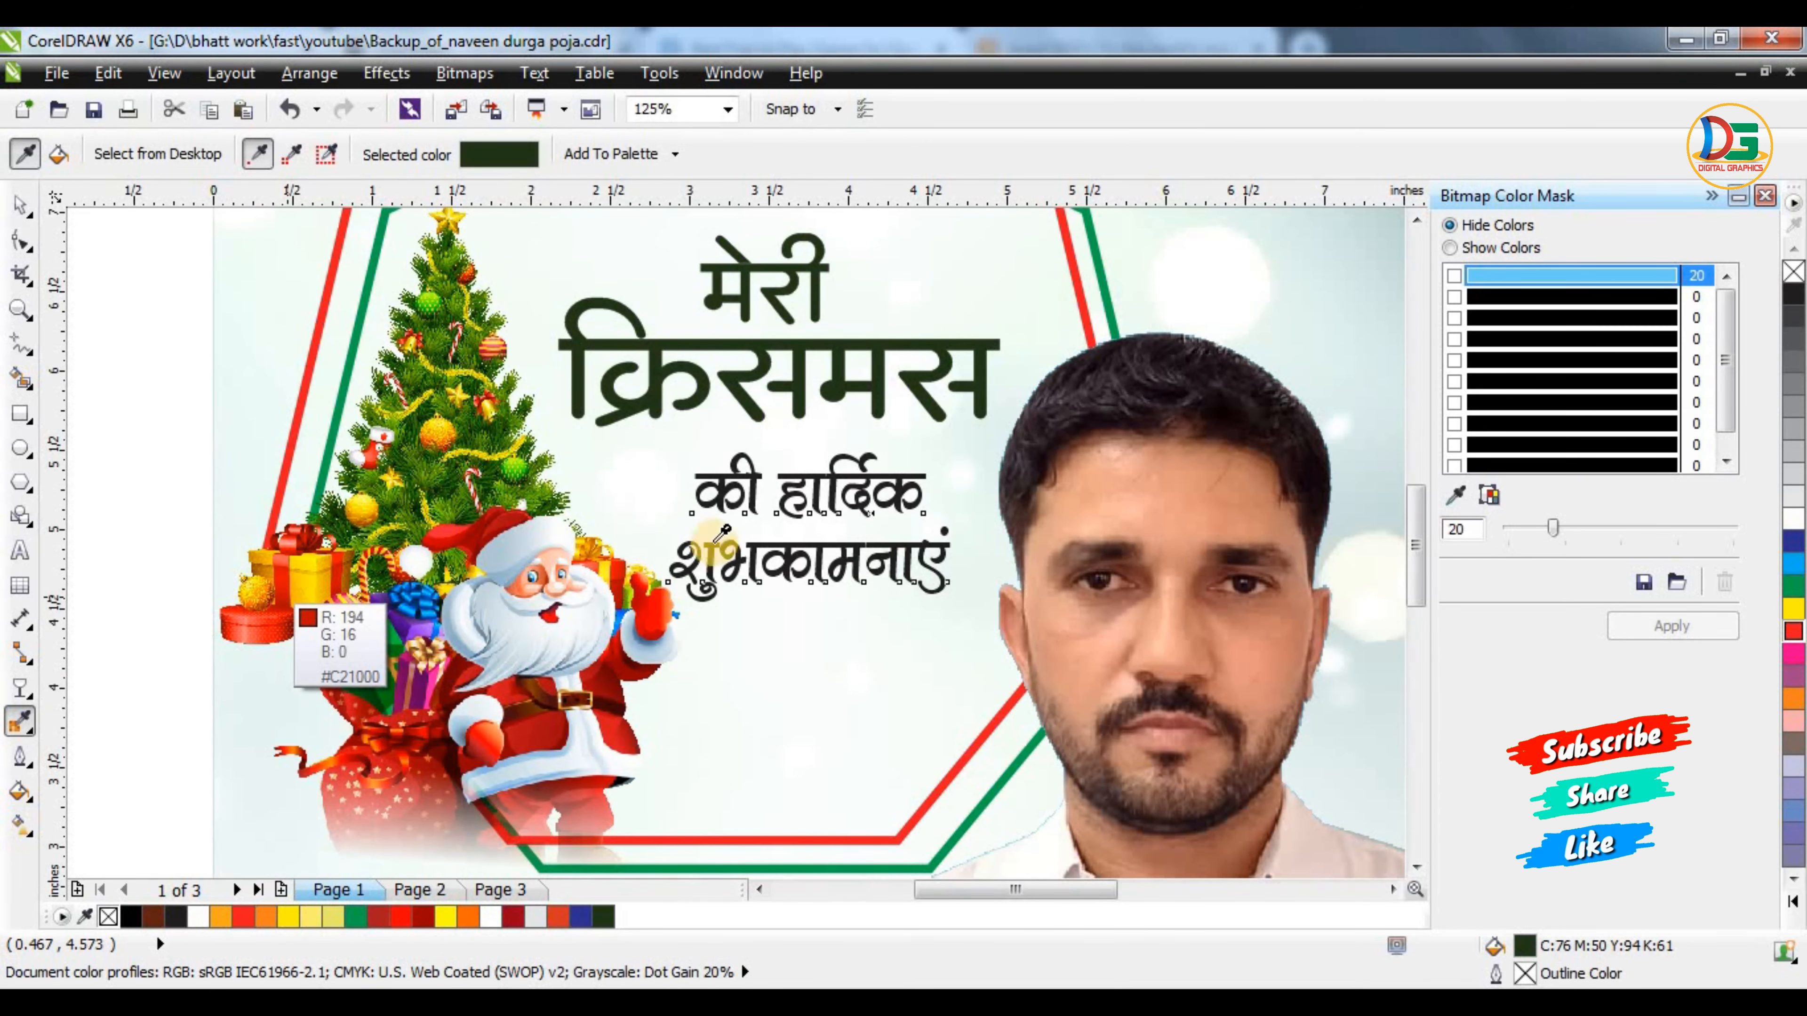
pyautogui.click(246, 613)
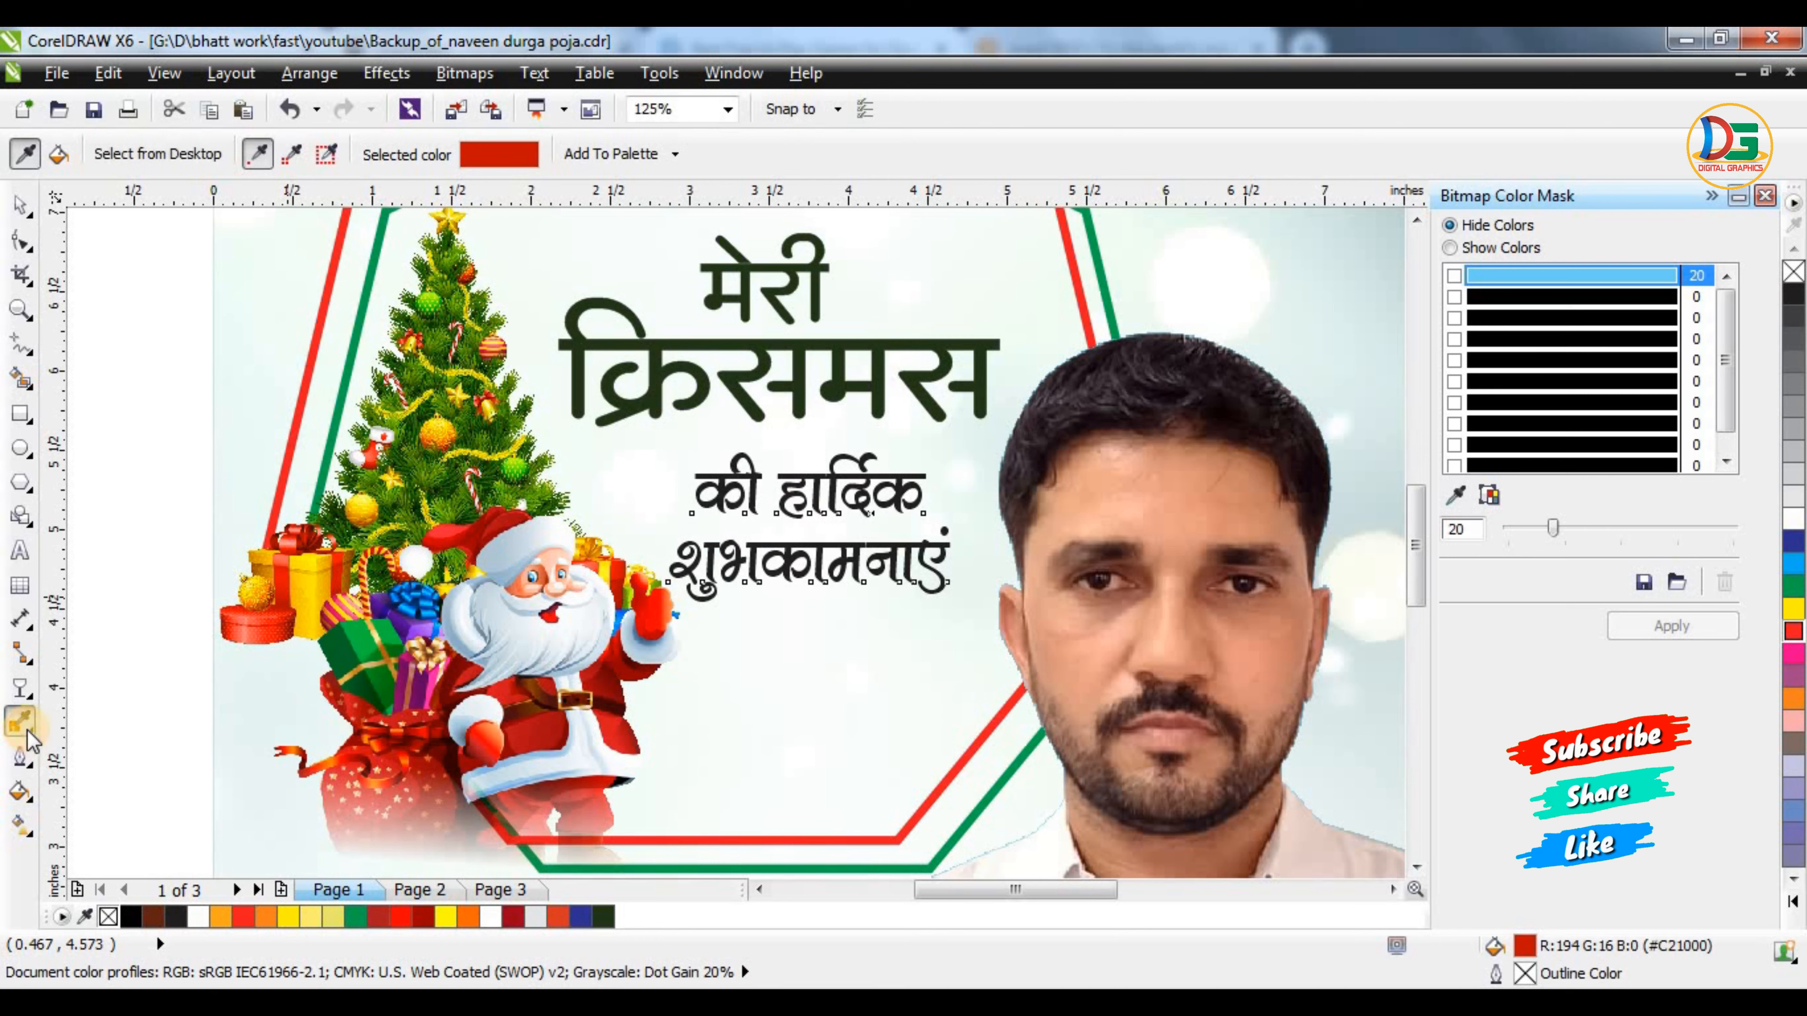
pyautogui.click(342, 564)
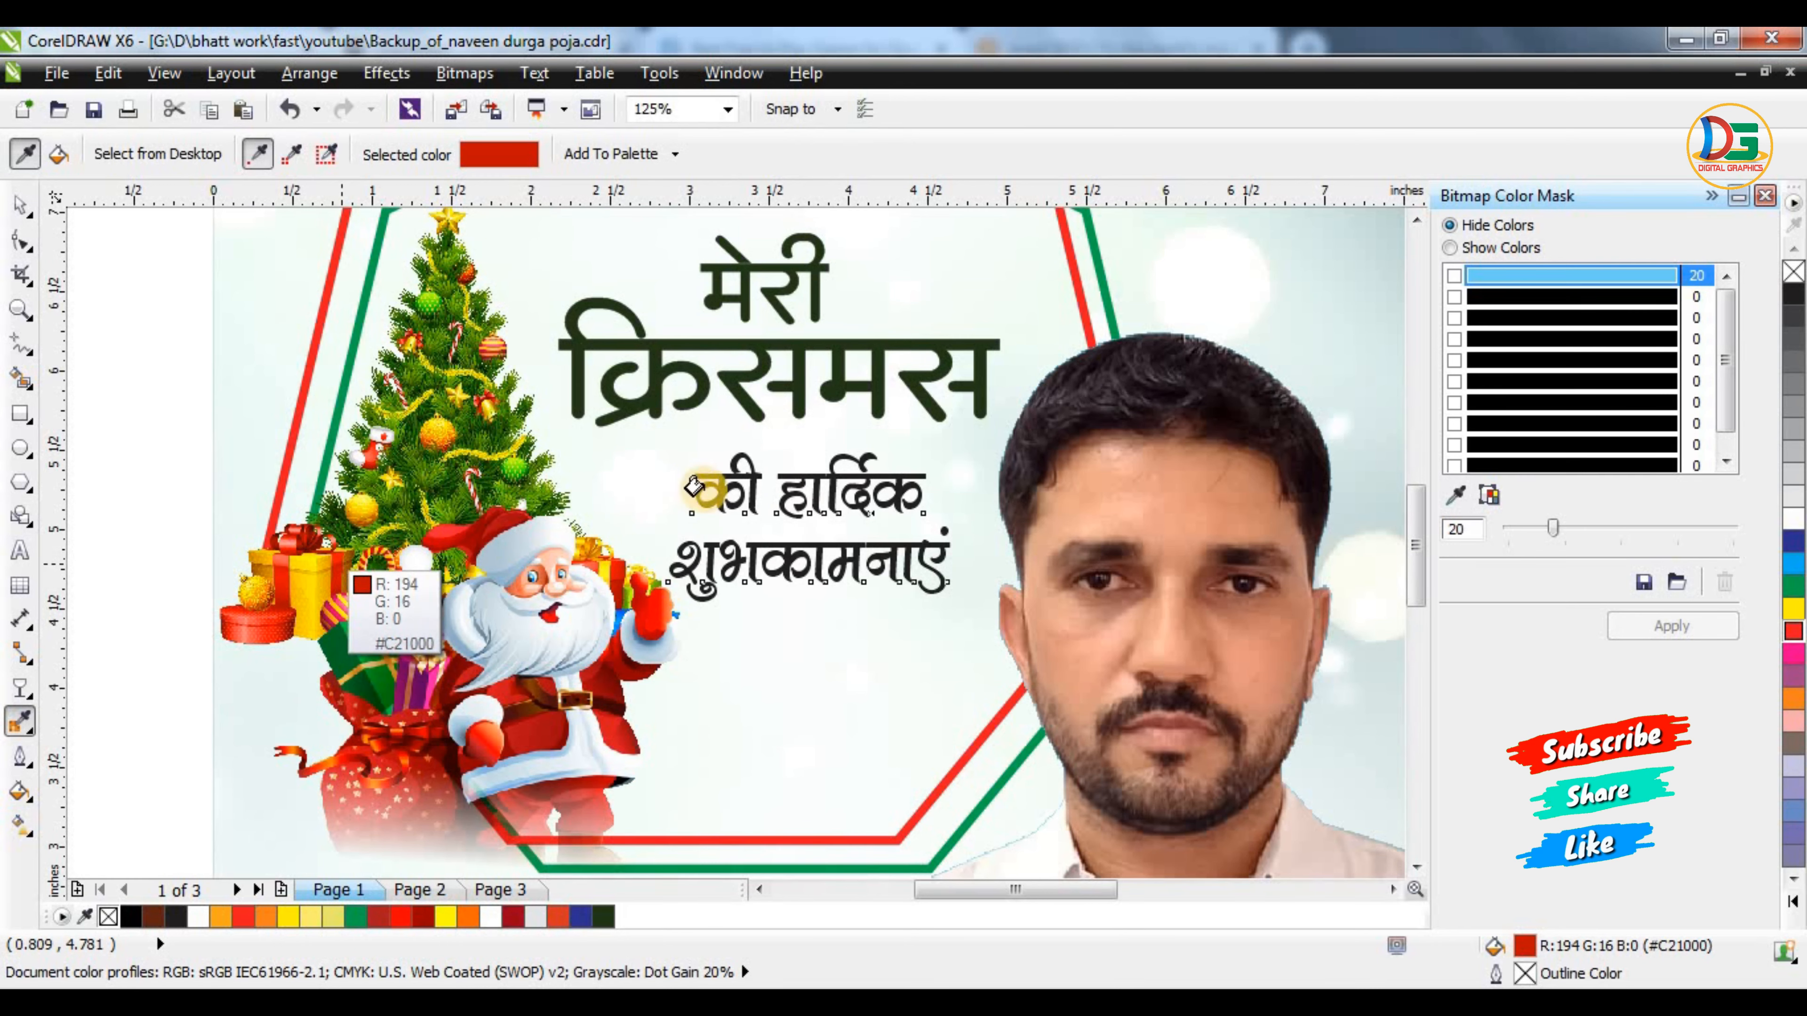
pyautogui.click(717, 481)
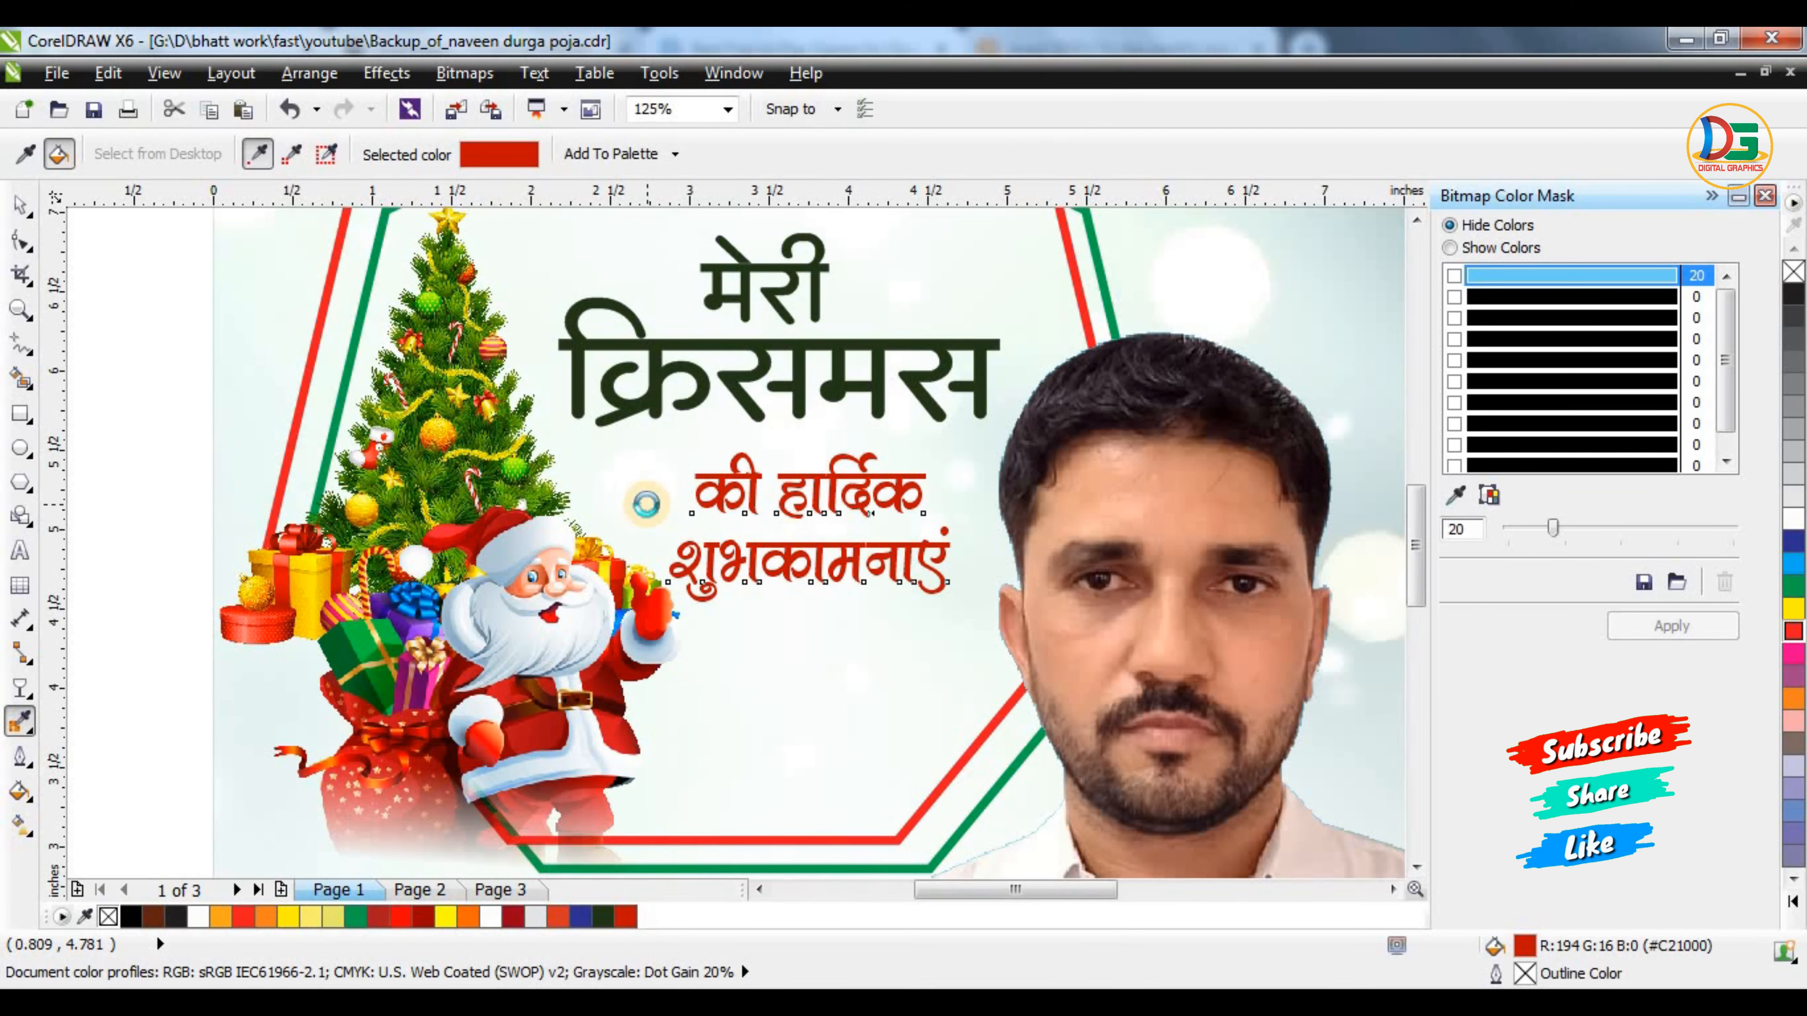
pyautogui.scroll(-2, 646, 503)
pyautogui.click(178, 402)
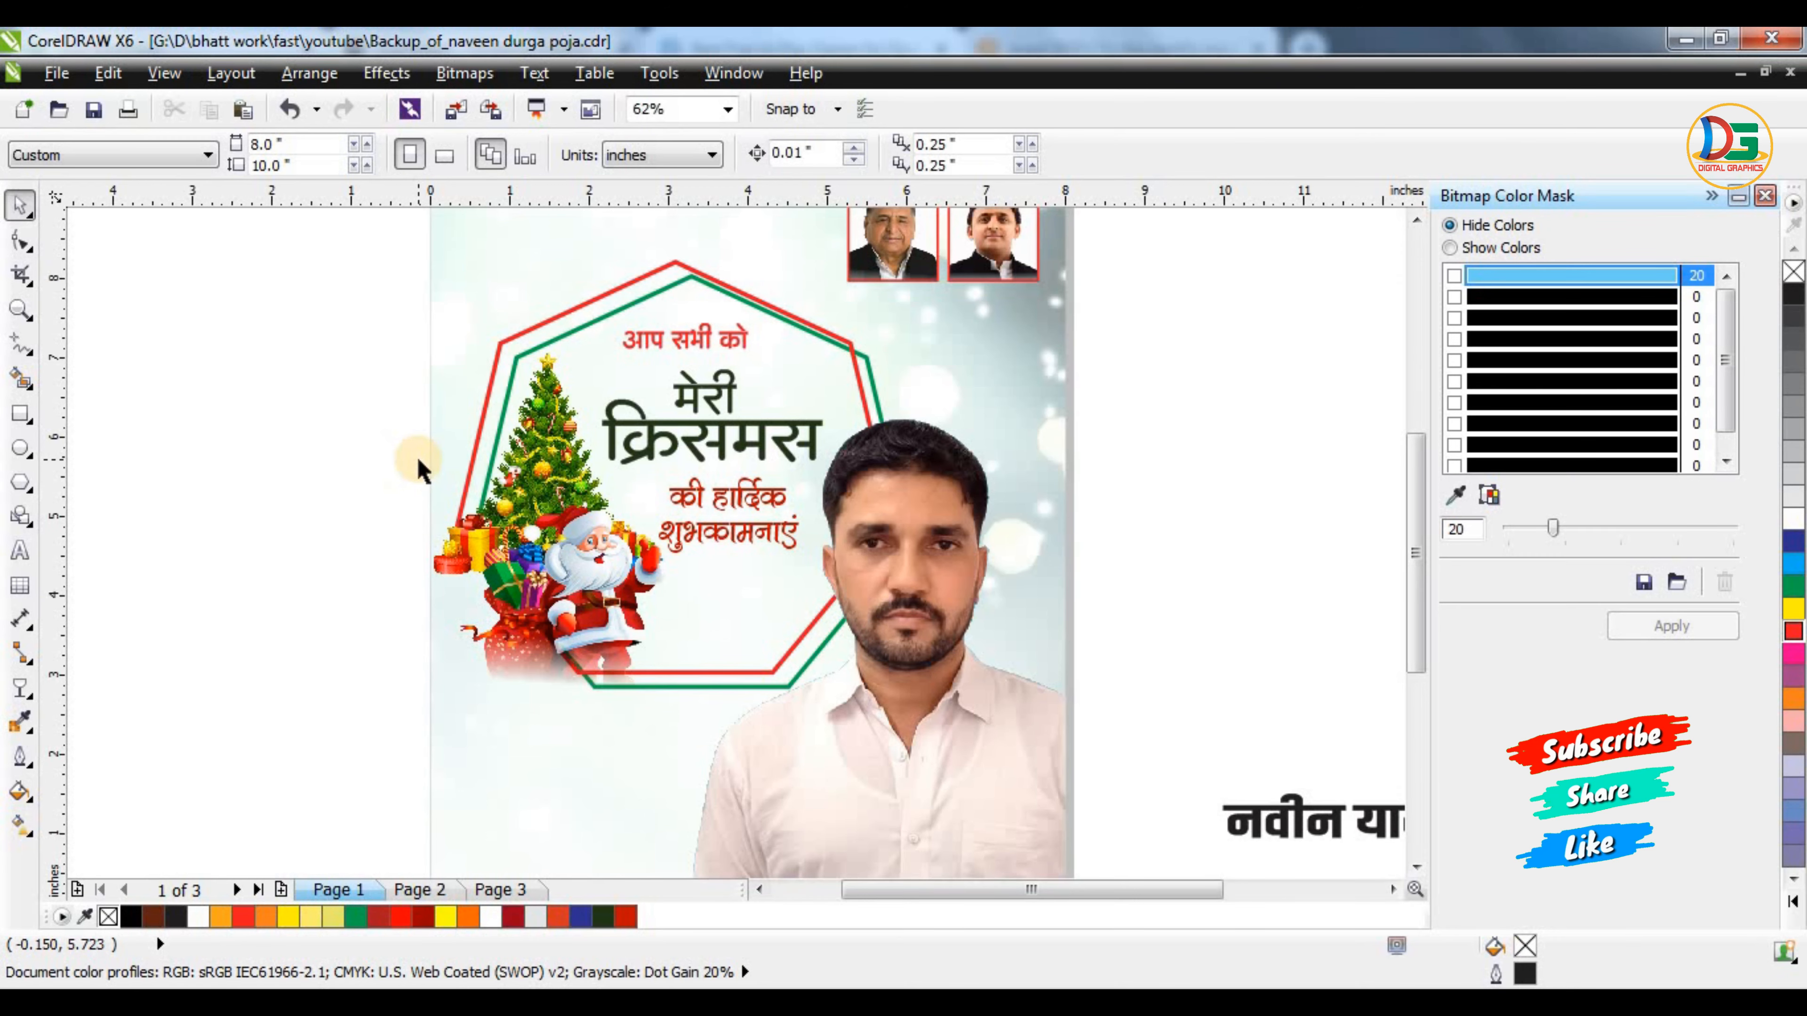
pyautogui.hotkey('ctrl', 'i')
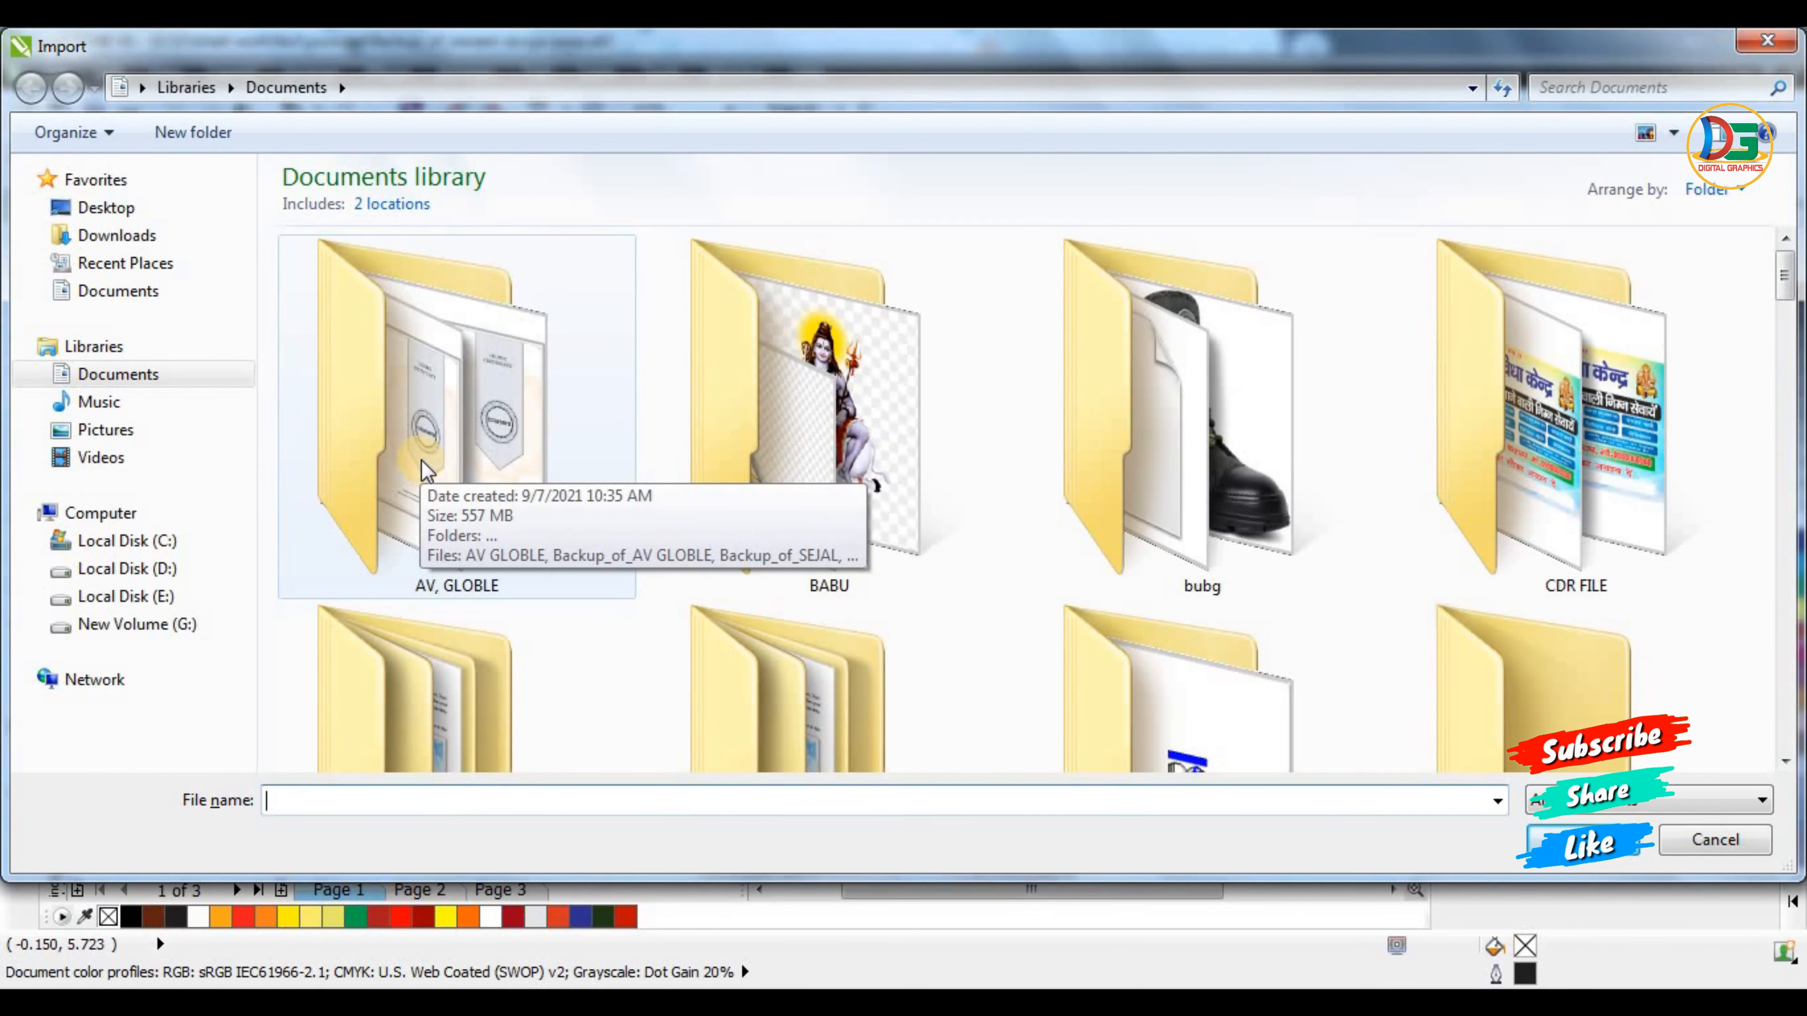
pyautogui.click(107, 208)
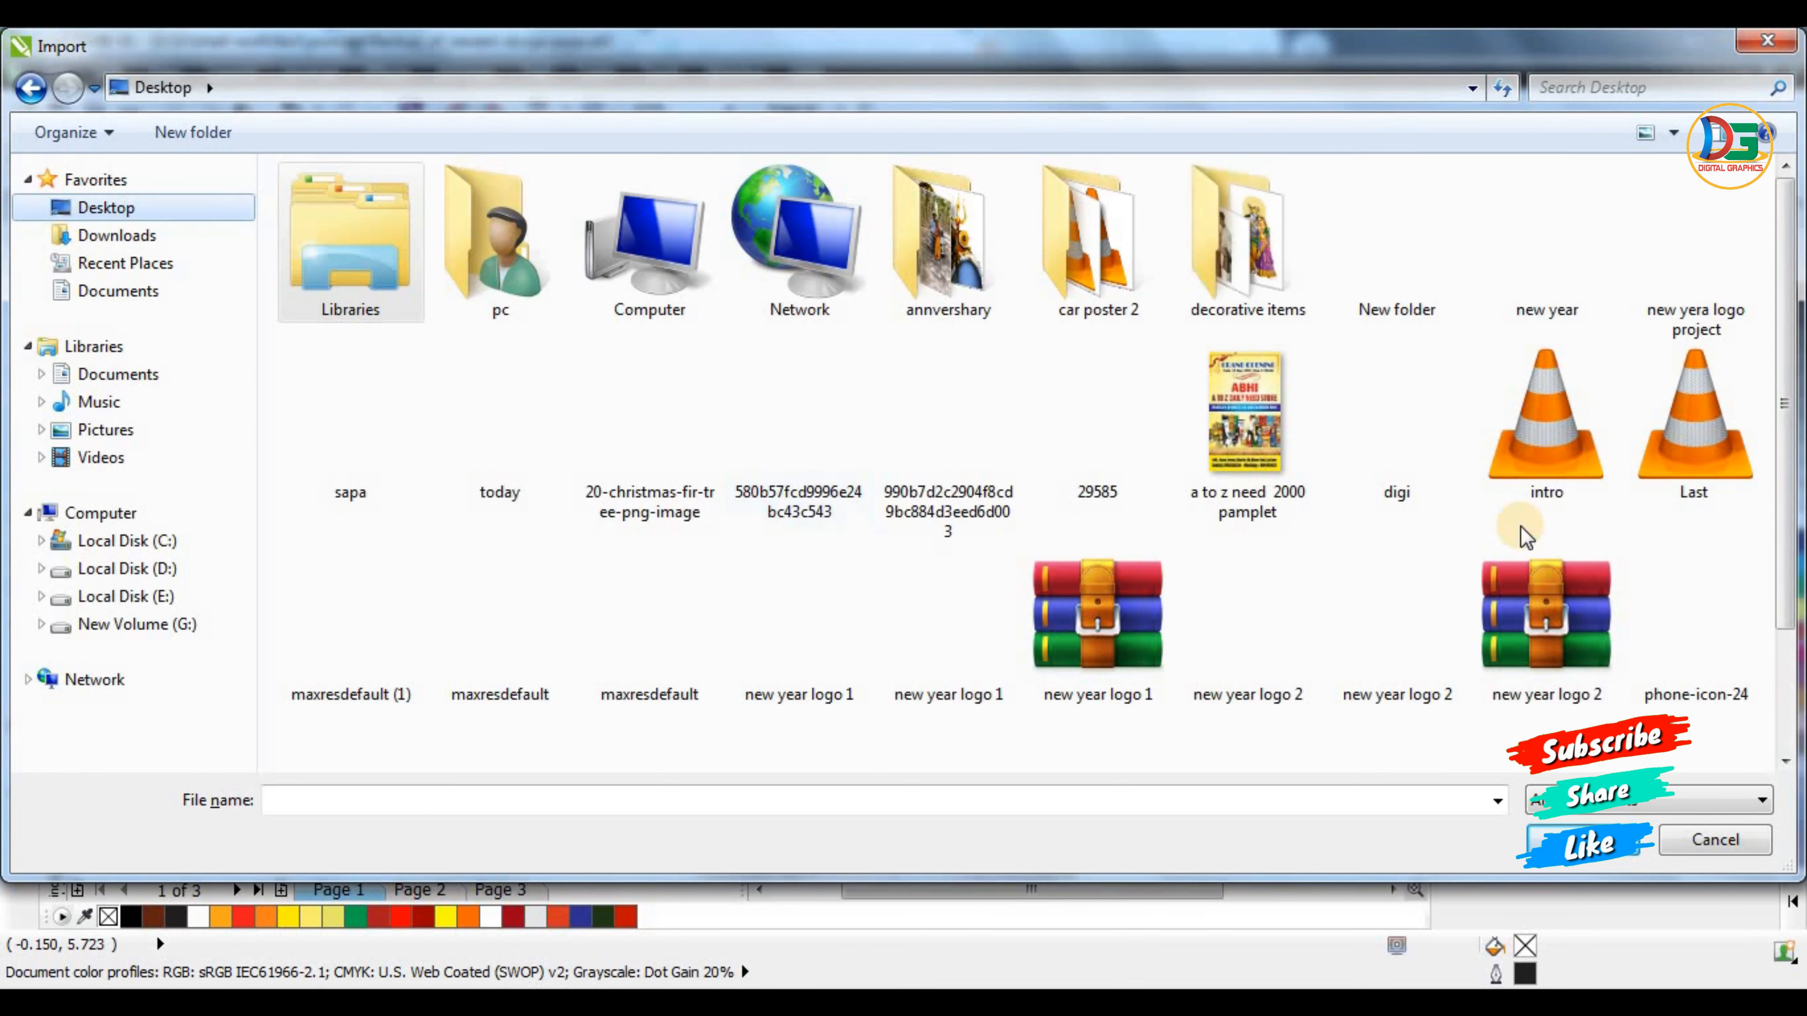
pyautogui.scroll(-2, 978, 676)
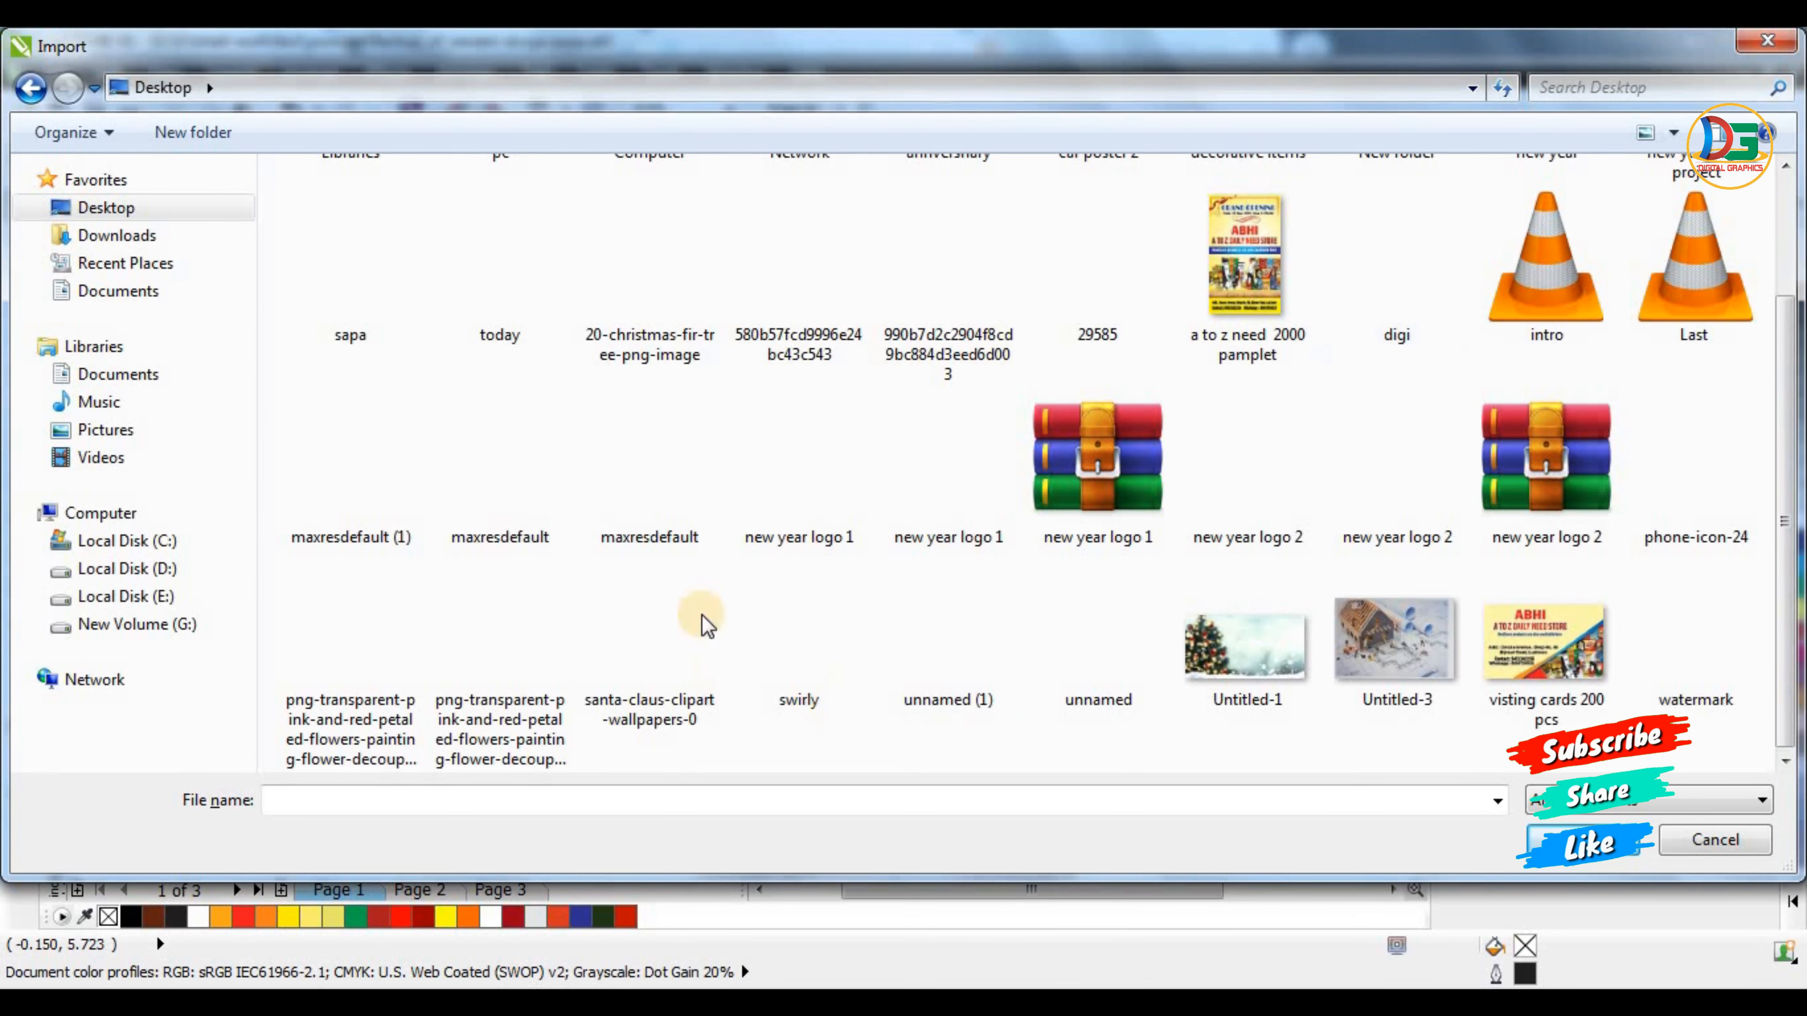
pyautogui.scroll(2, 1543, 640)
pyautogui.scroll(-2, 1697, 548)
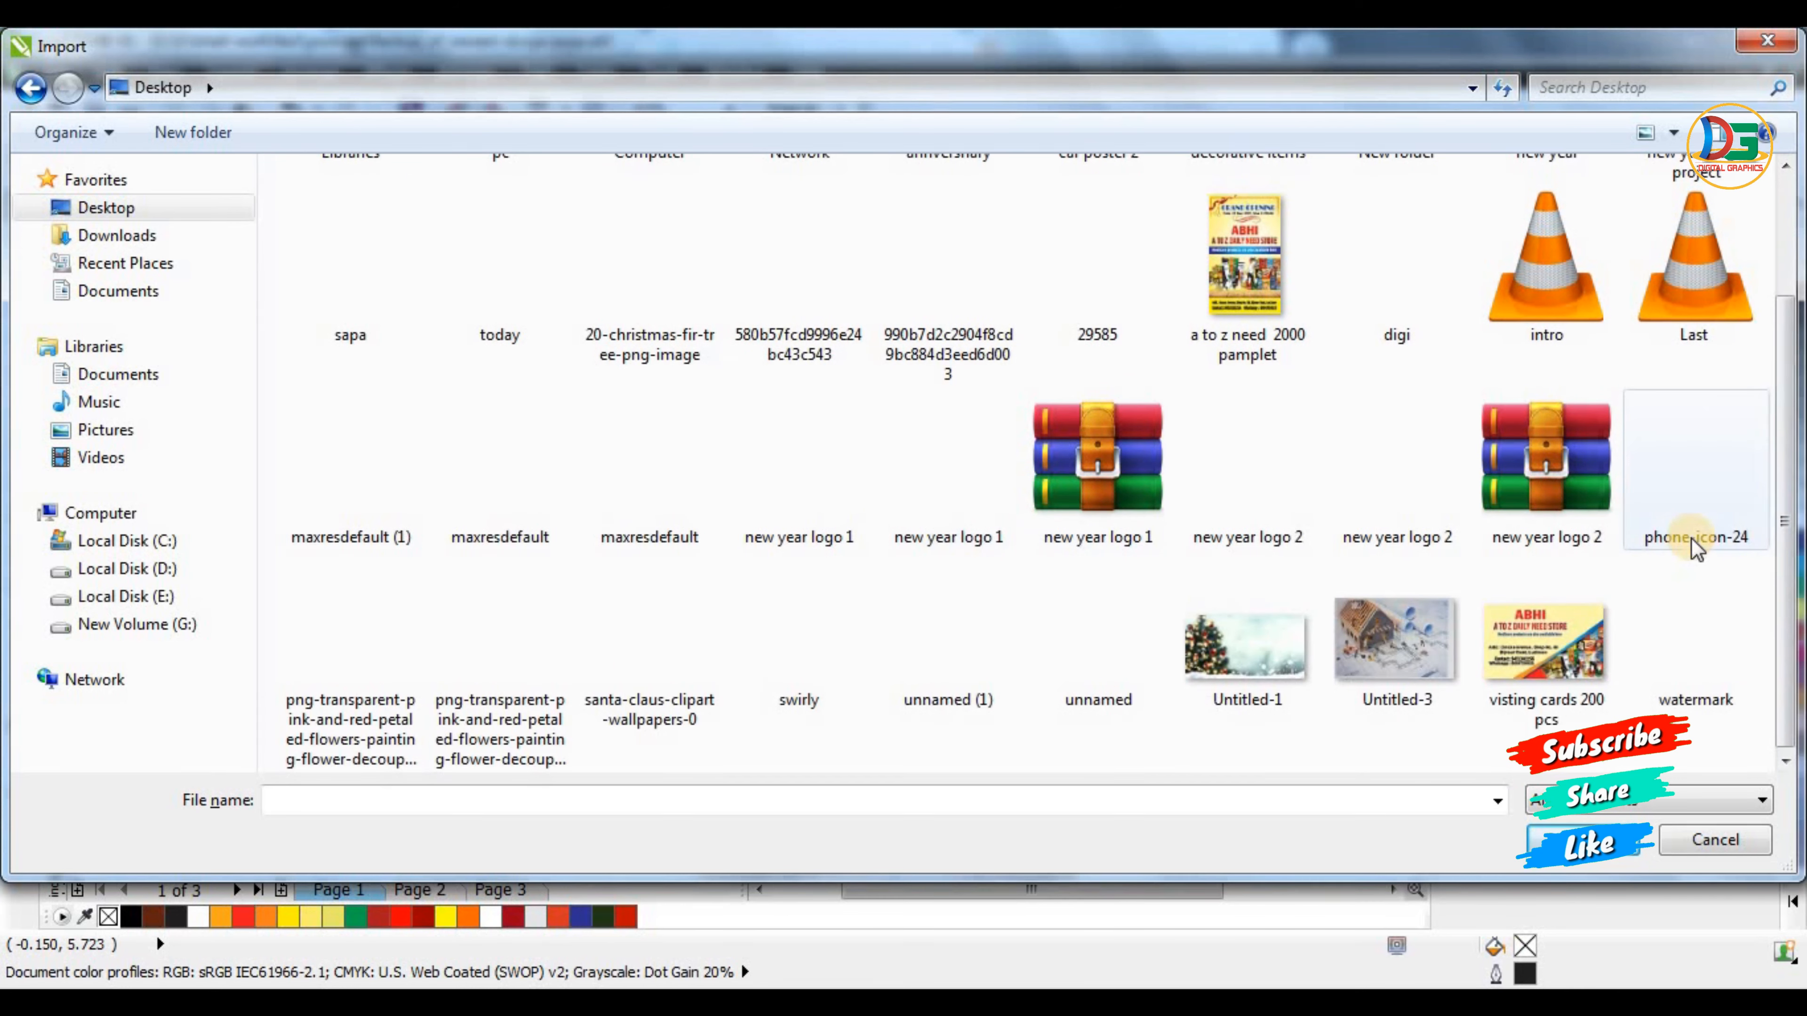
pyautogui.scroll(2, 1696, 548)
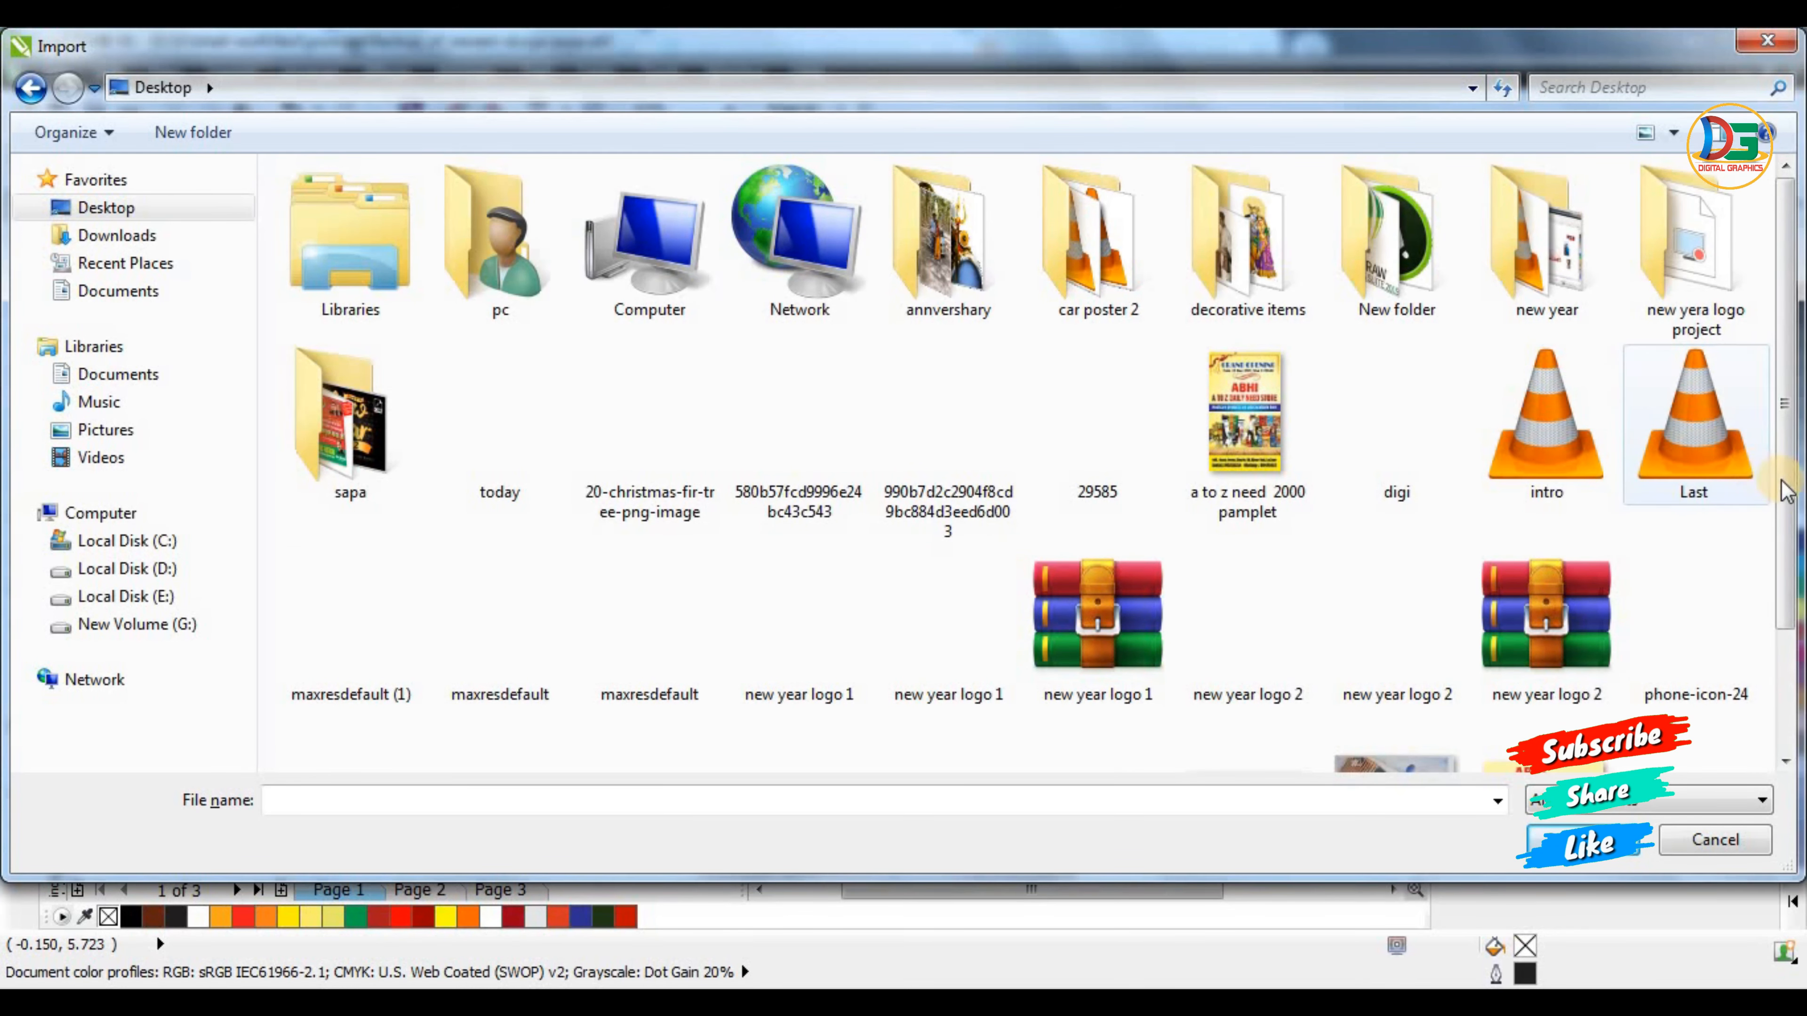
pyautogui.moveTo(1790, 521); pyautogui.dragTo(1797, 649)
pyautogui.scroll(2, 1735, 370)
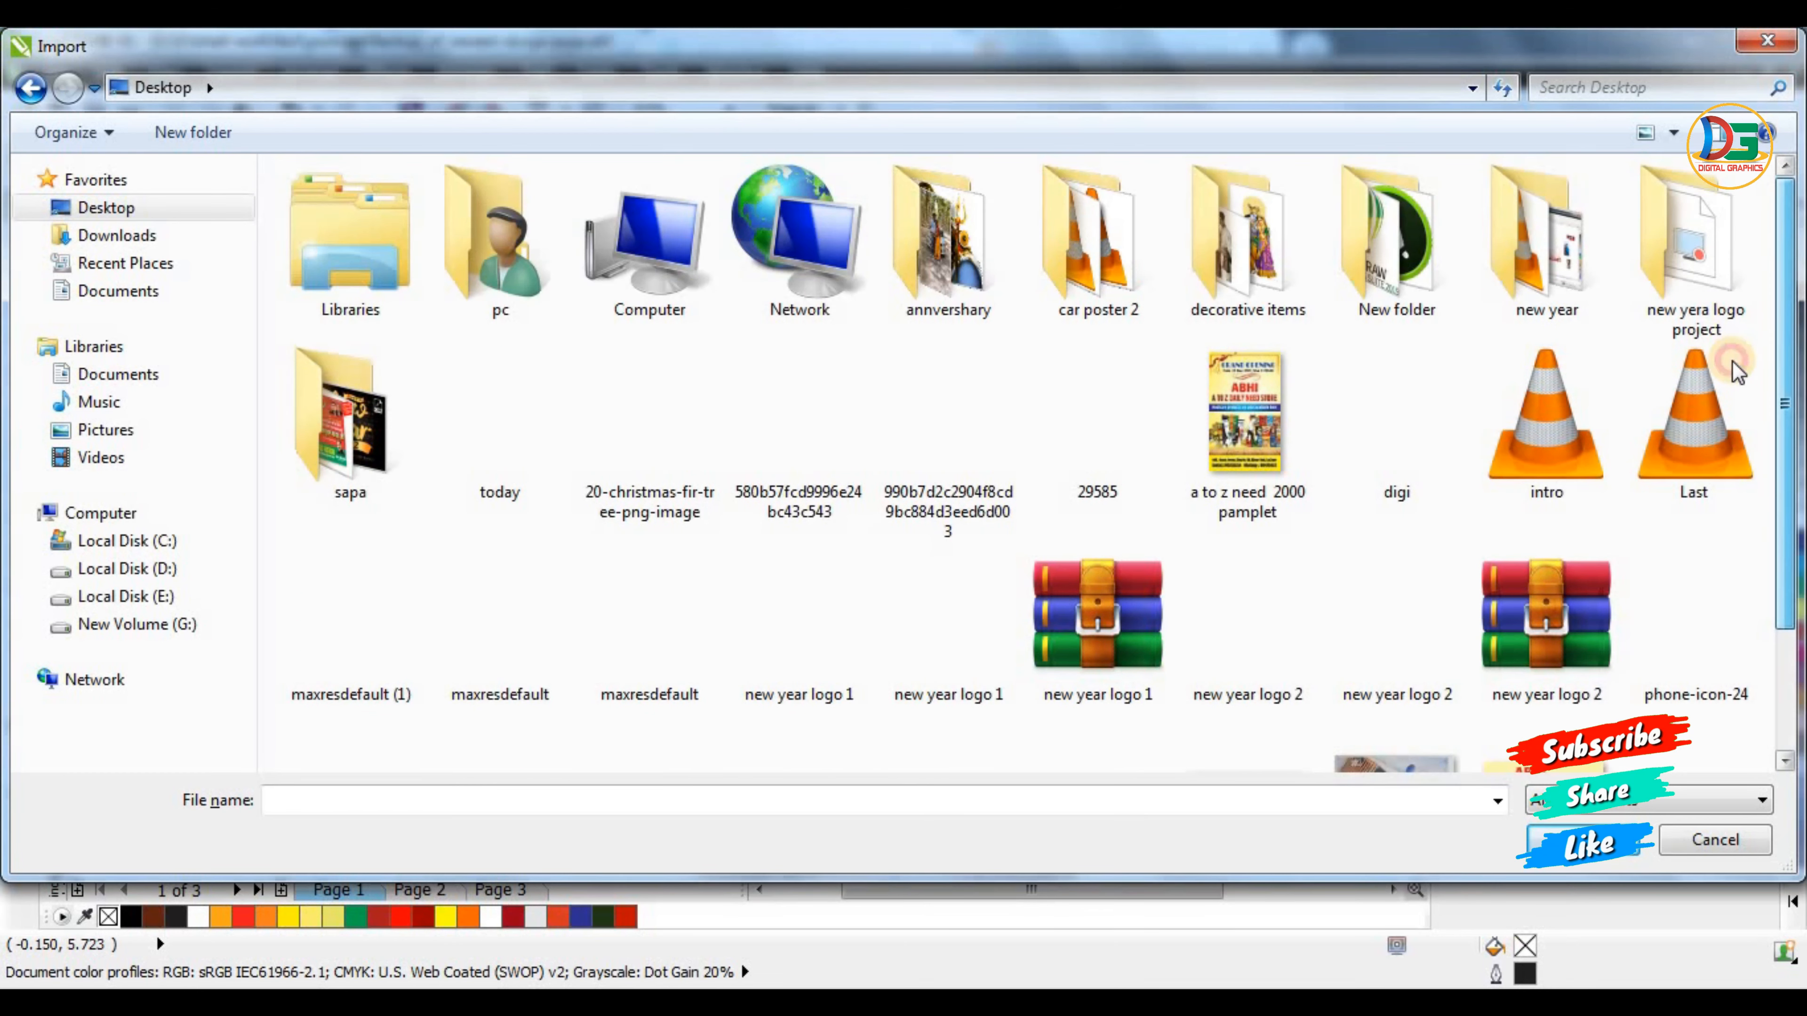
pyautogui.click(1785, 672)
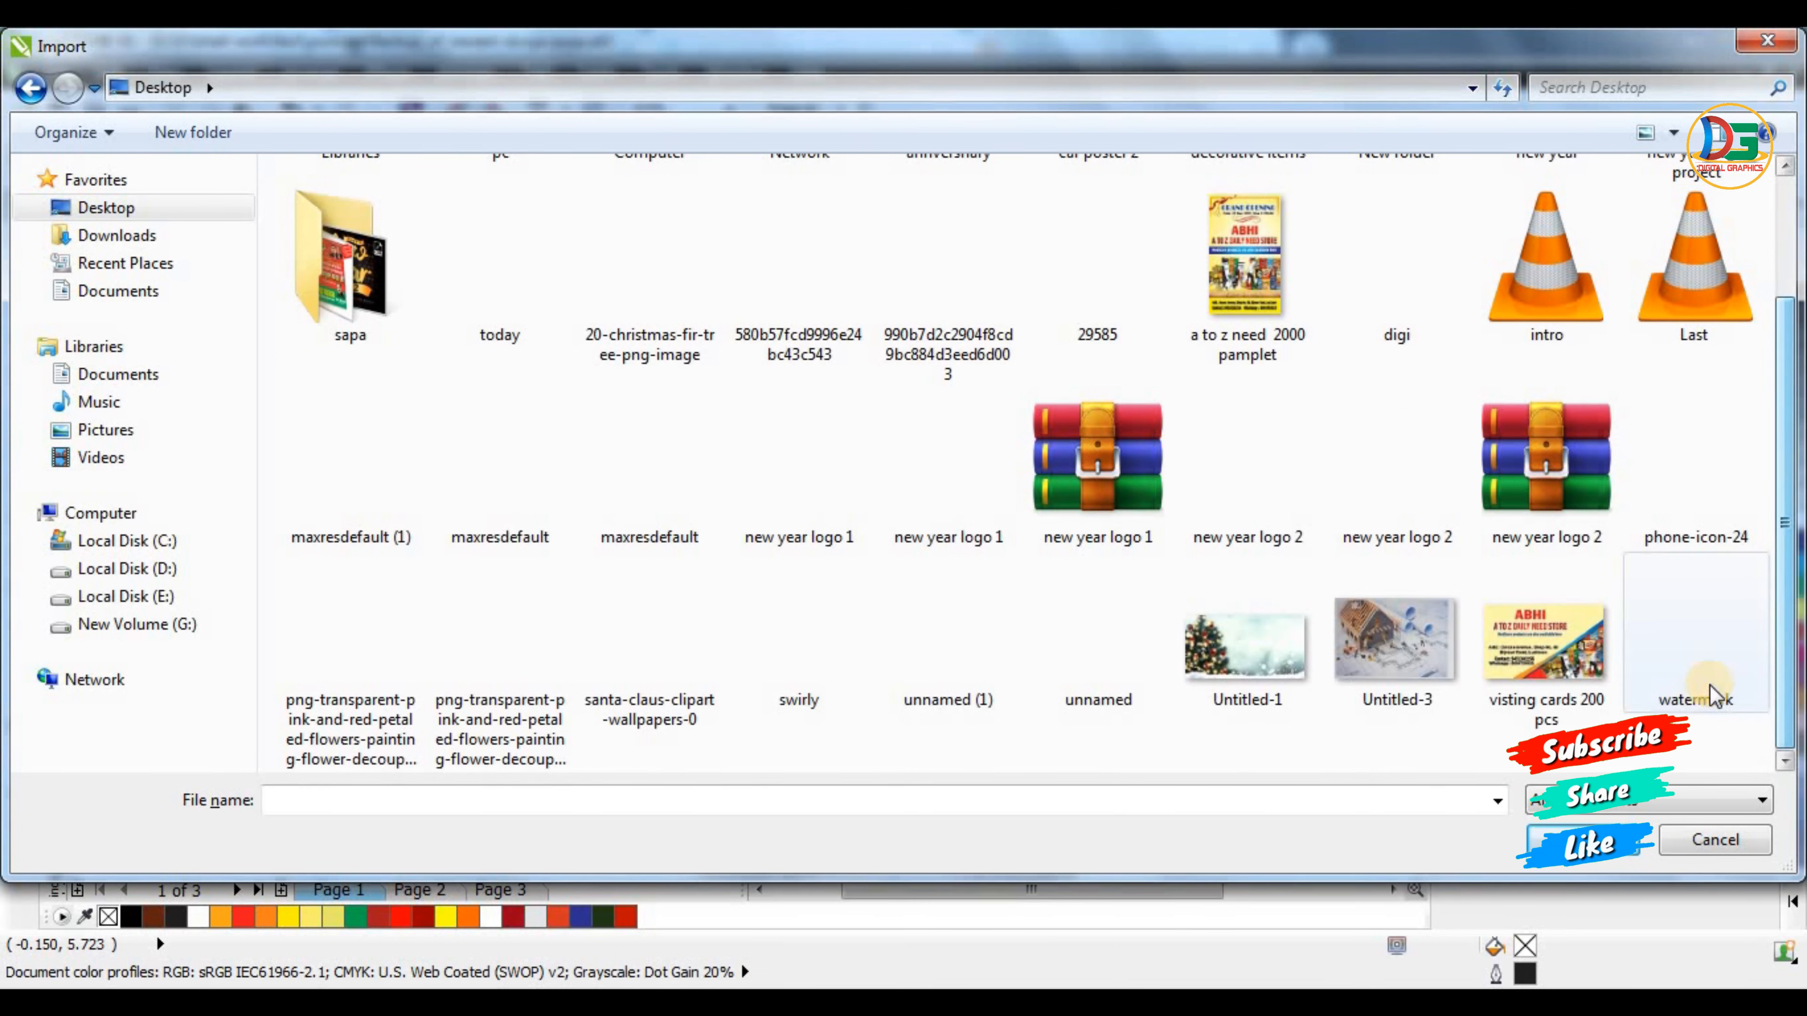
pyautogui.scroll(2, 1657, 626)
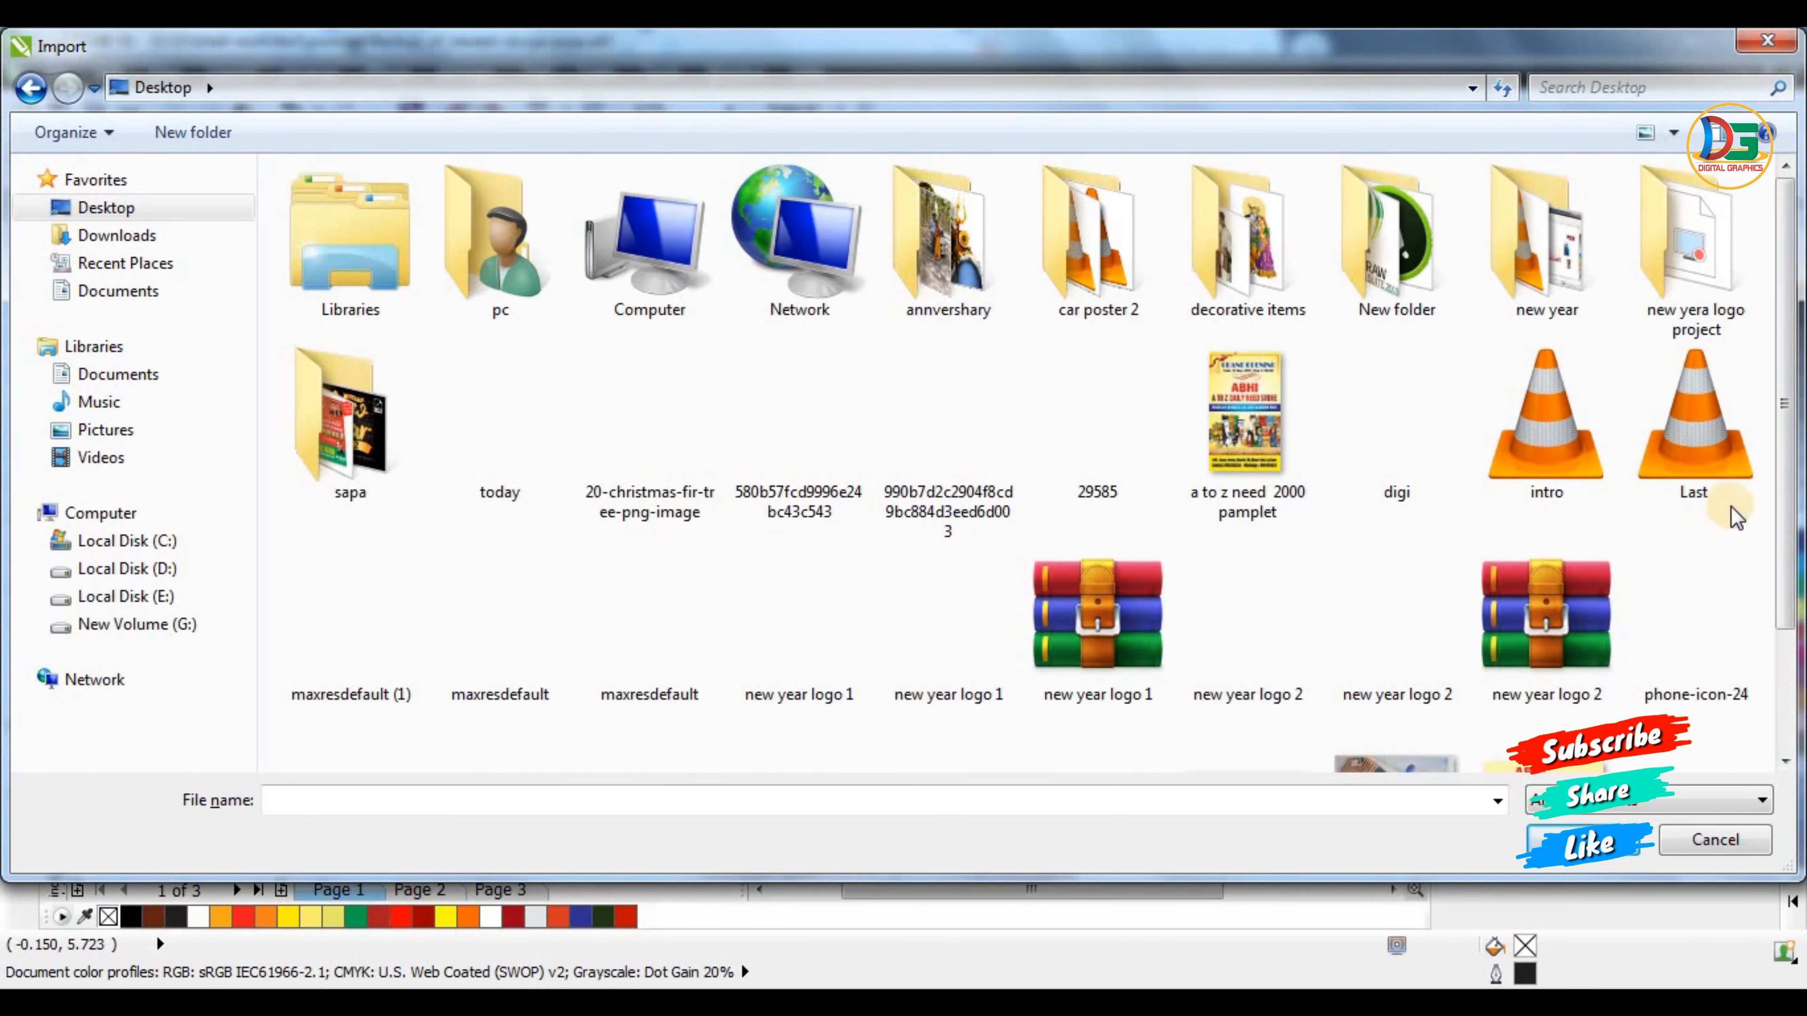
pyautogui.scroll(-2, 1565, 626)
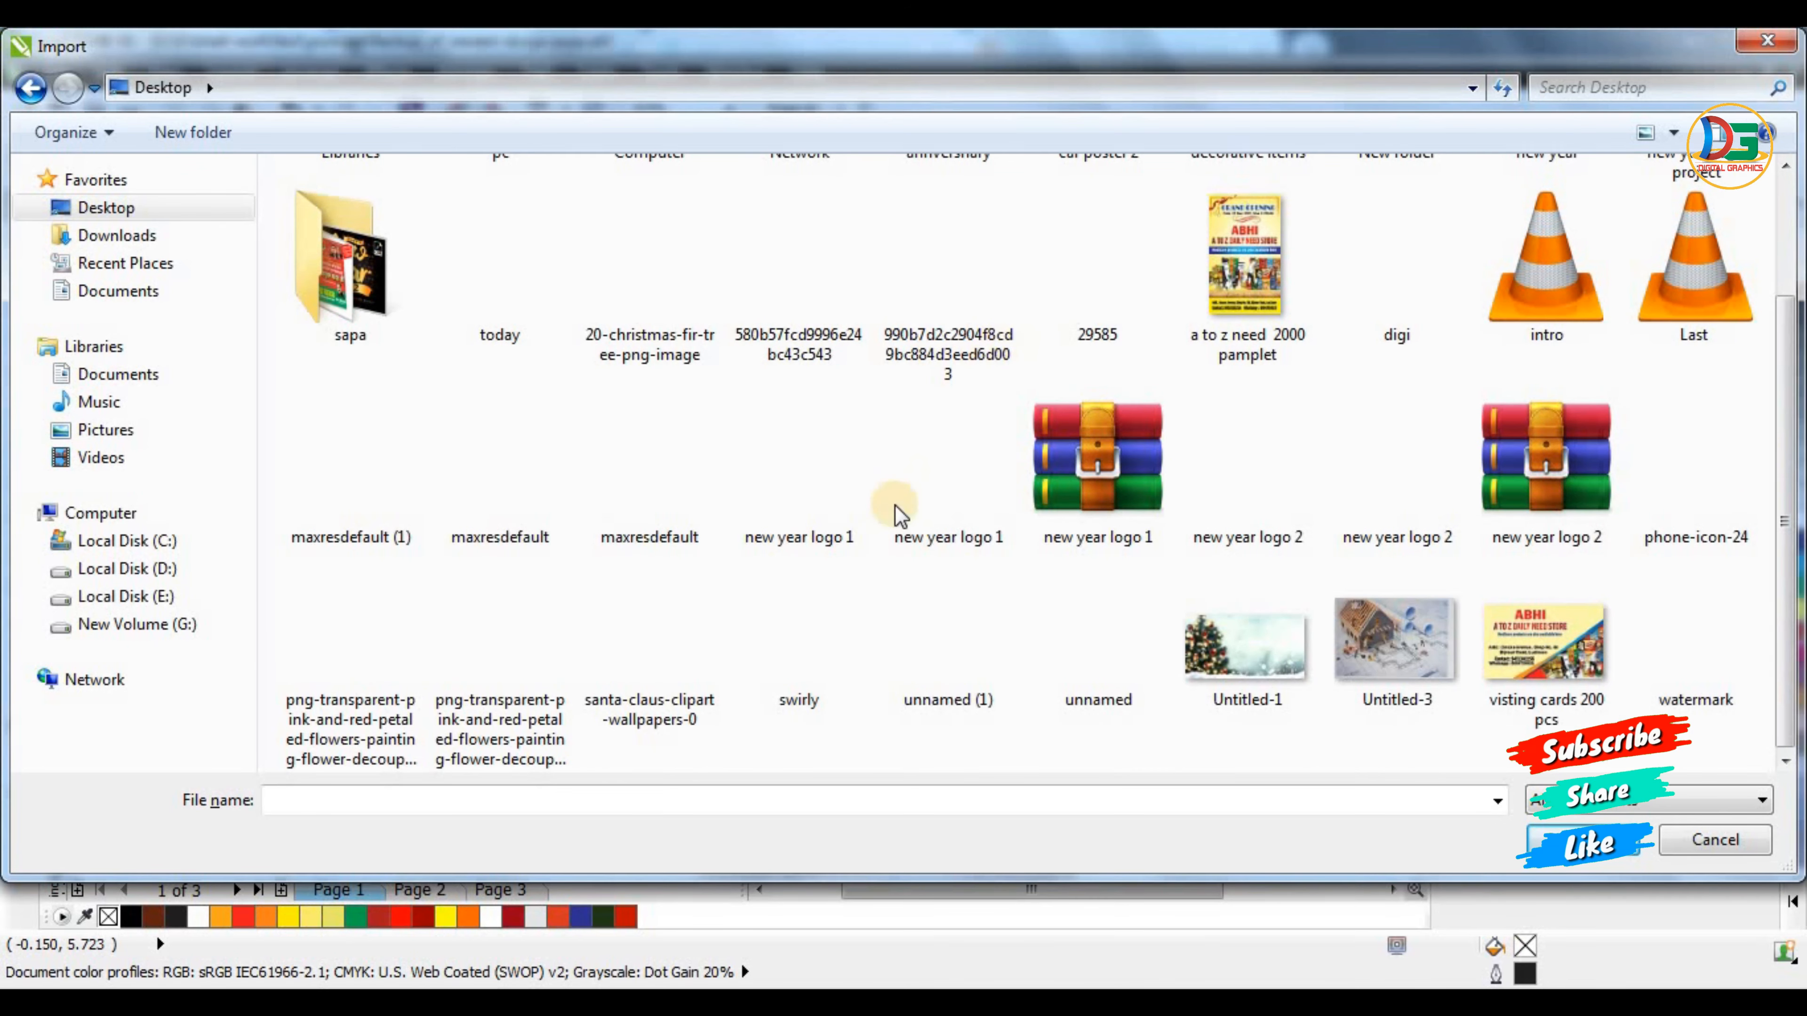
pyautogui.click(1752, 838)
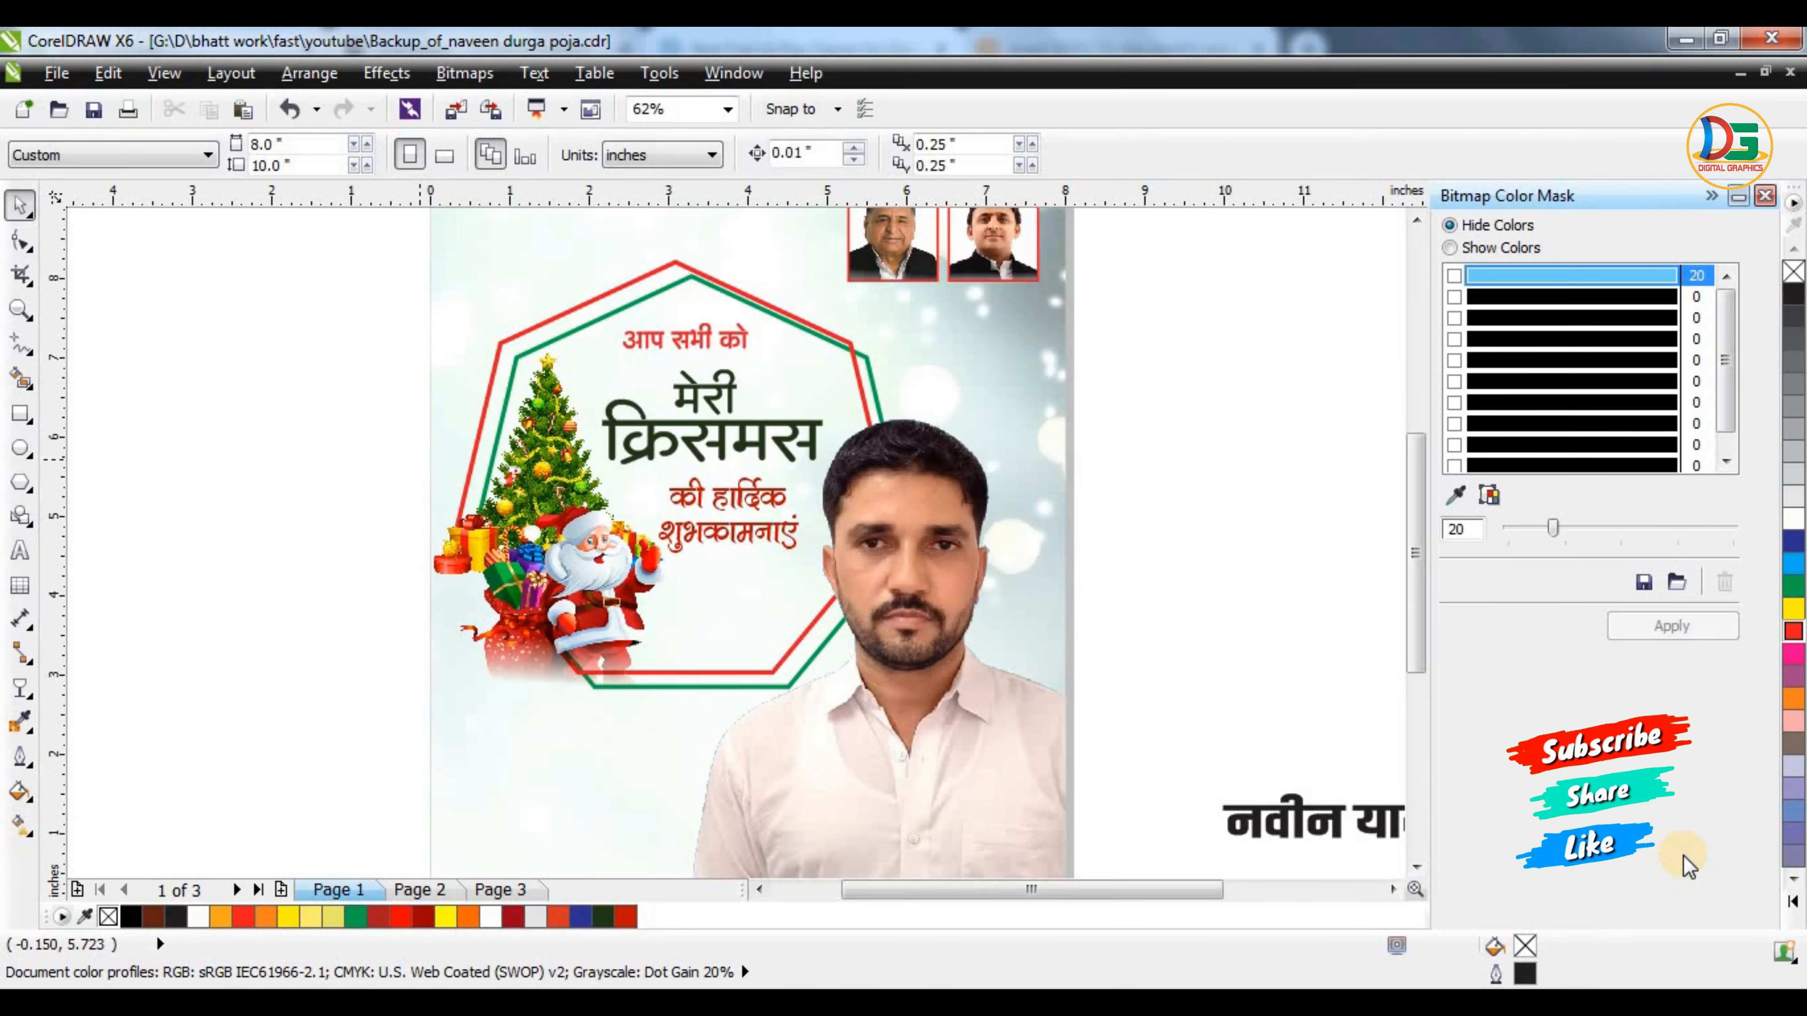
# Import swirly.gif from the Desktop and place it about 1.9 × 1.3 inches beneath the "शुभकामनाएं" line
pyautogui.hotkey('ctrl', 'i')
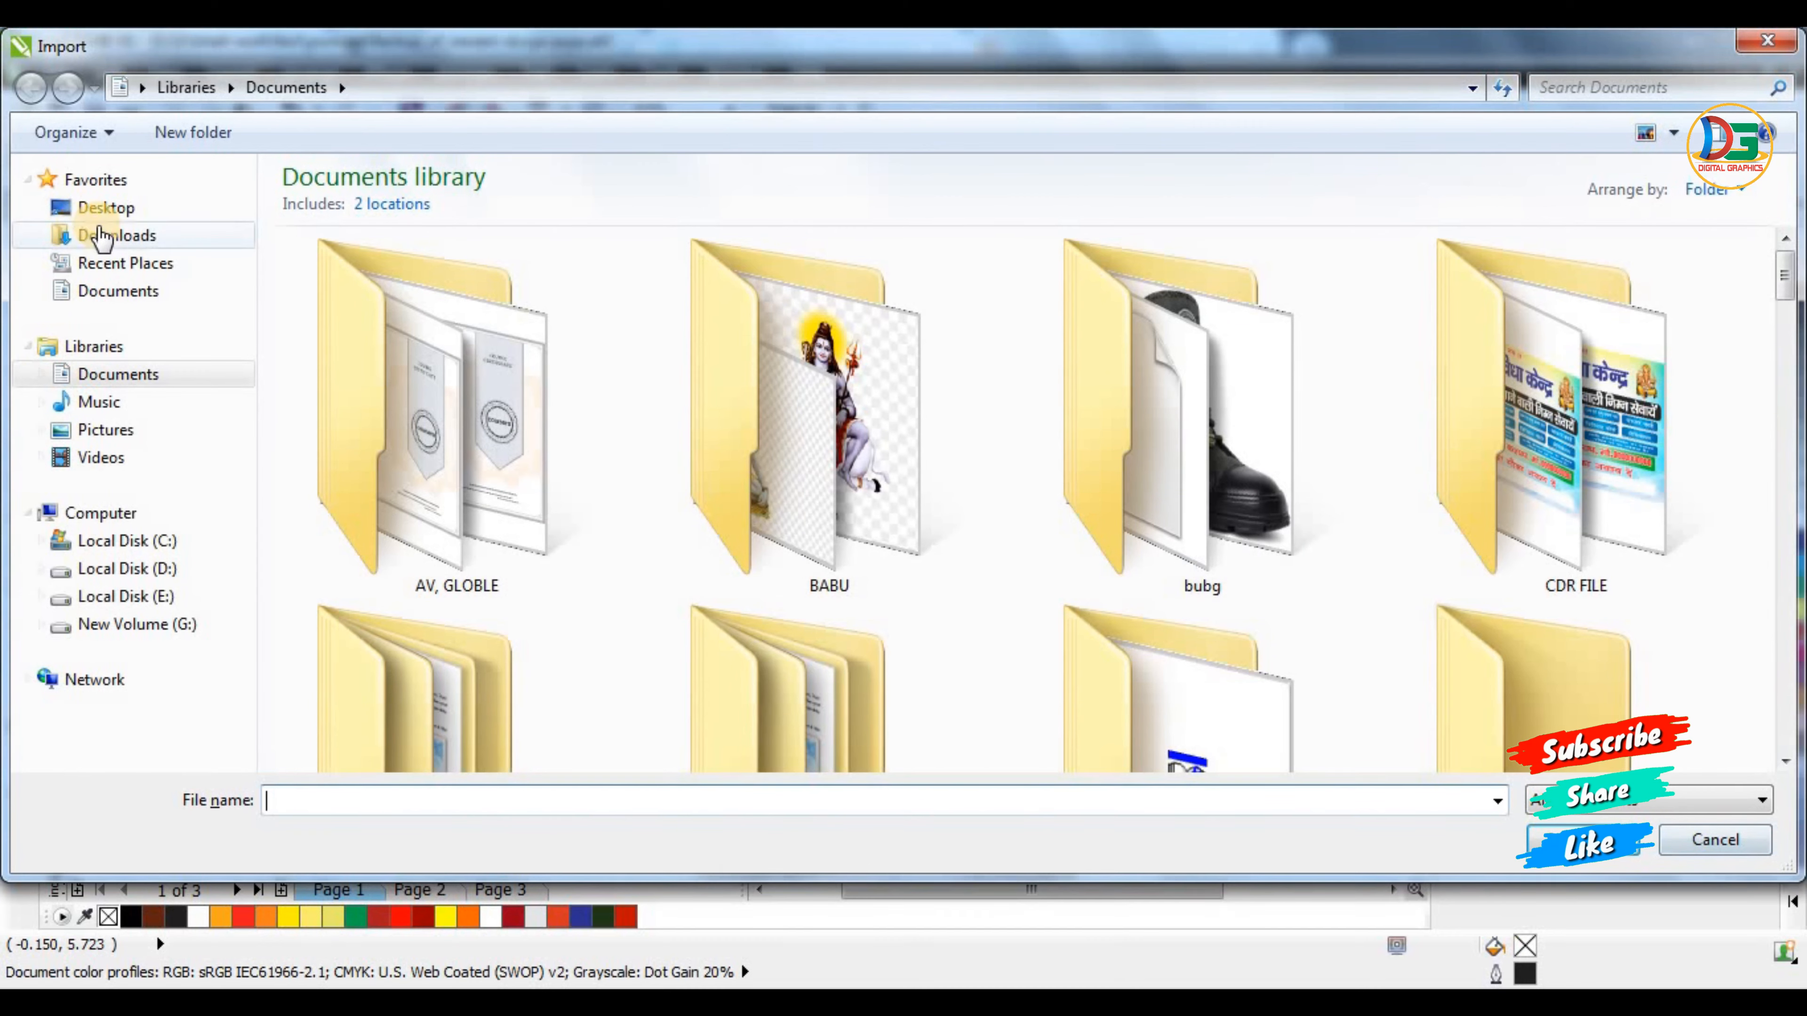
pyautogui.scroll(-3, 1127, 509)
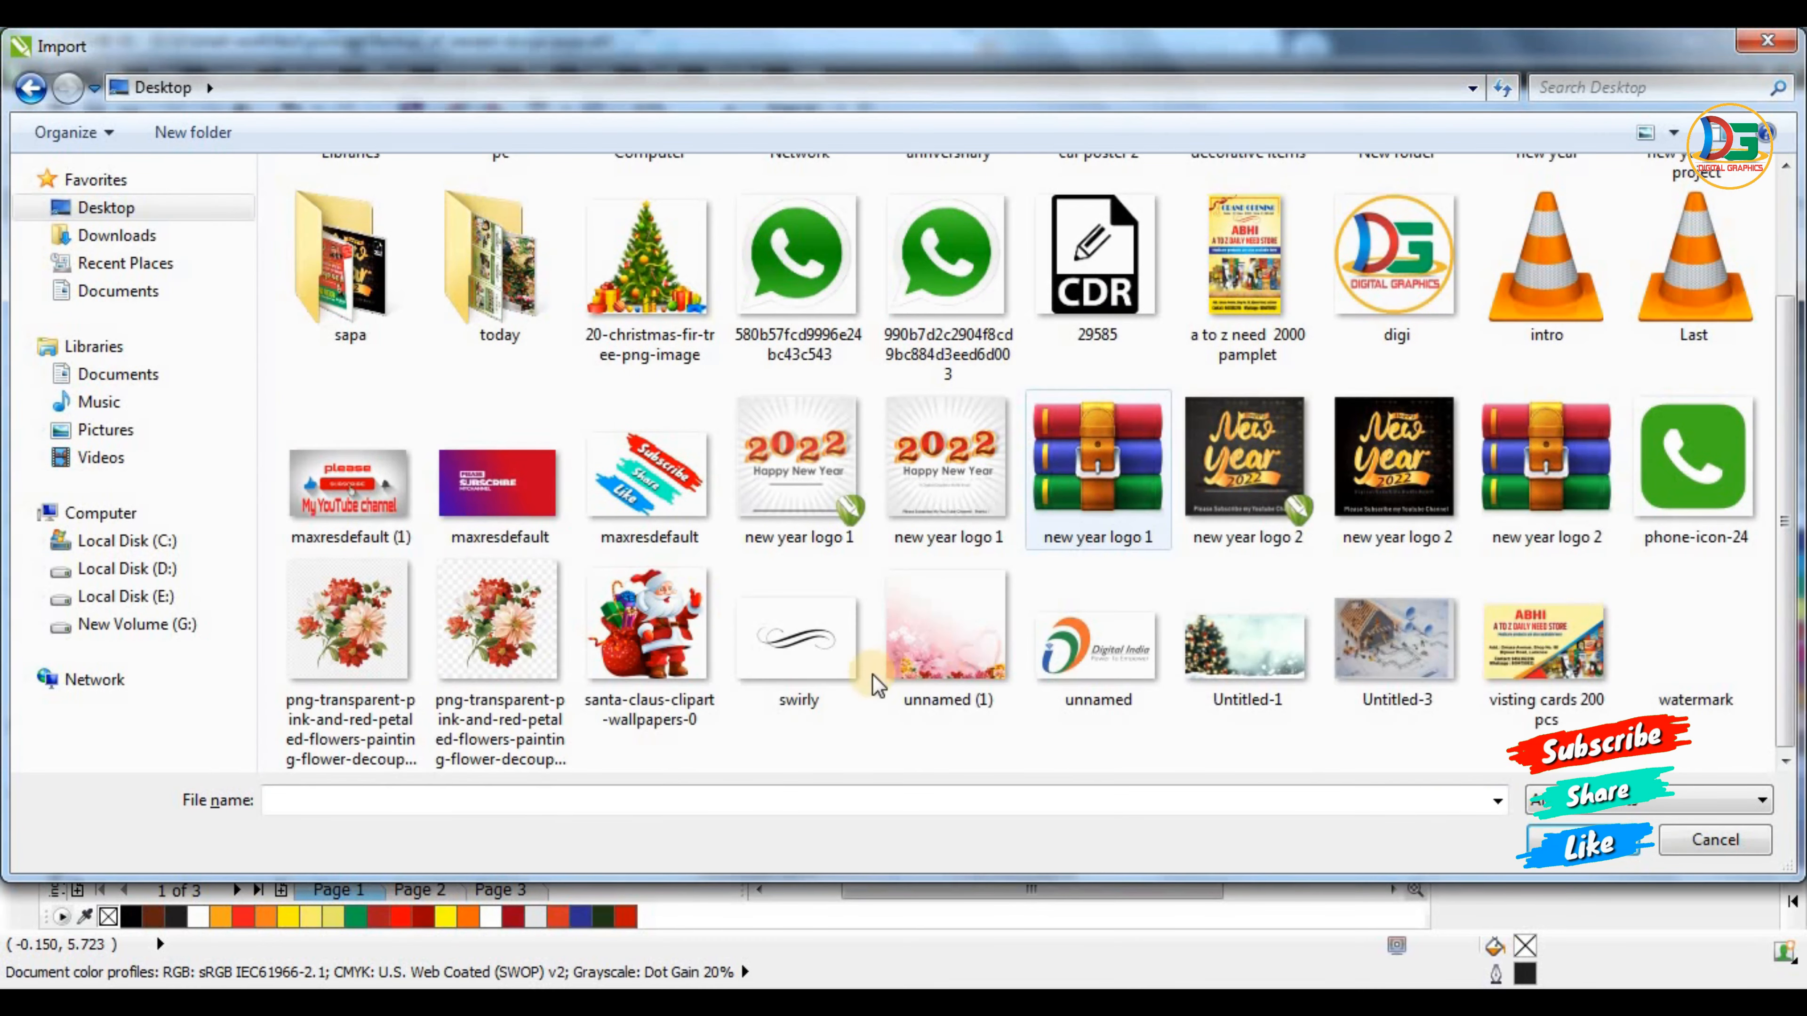
pyautogui.doubleClick(797, 633)
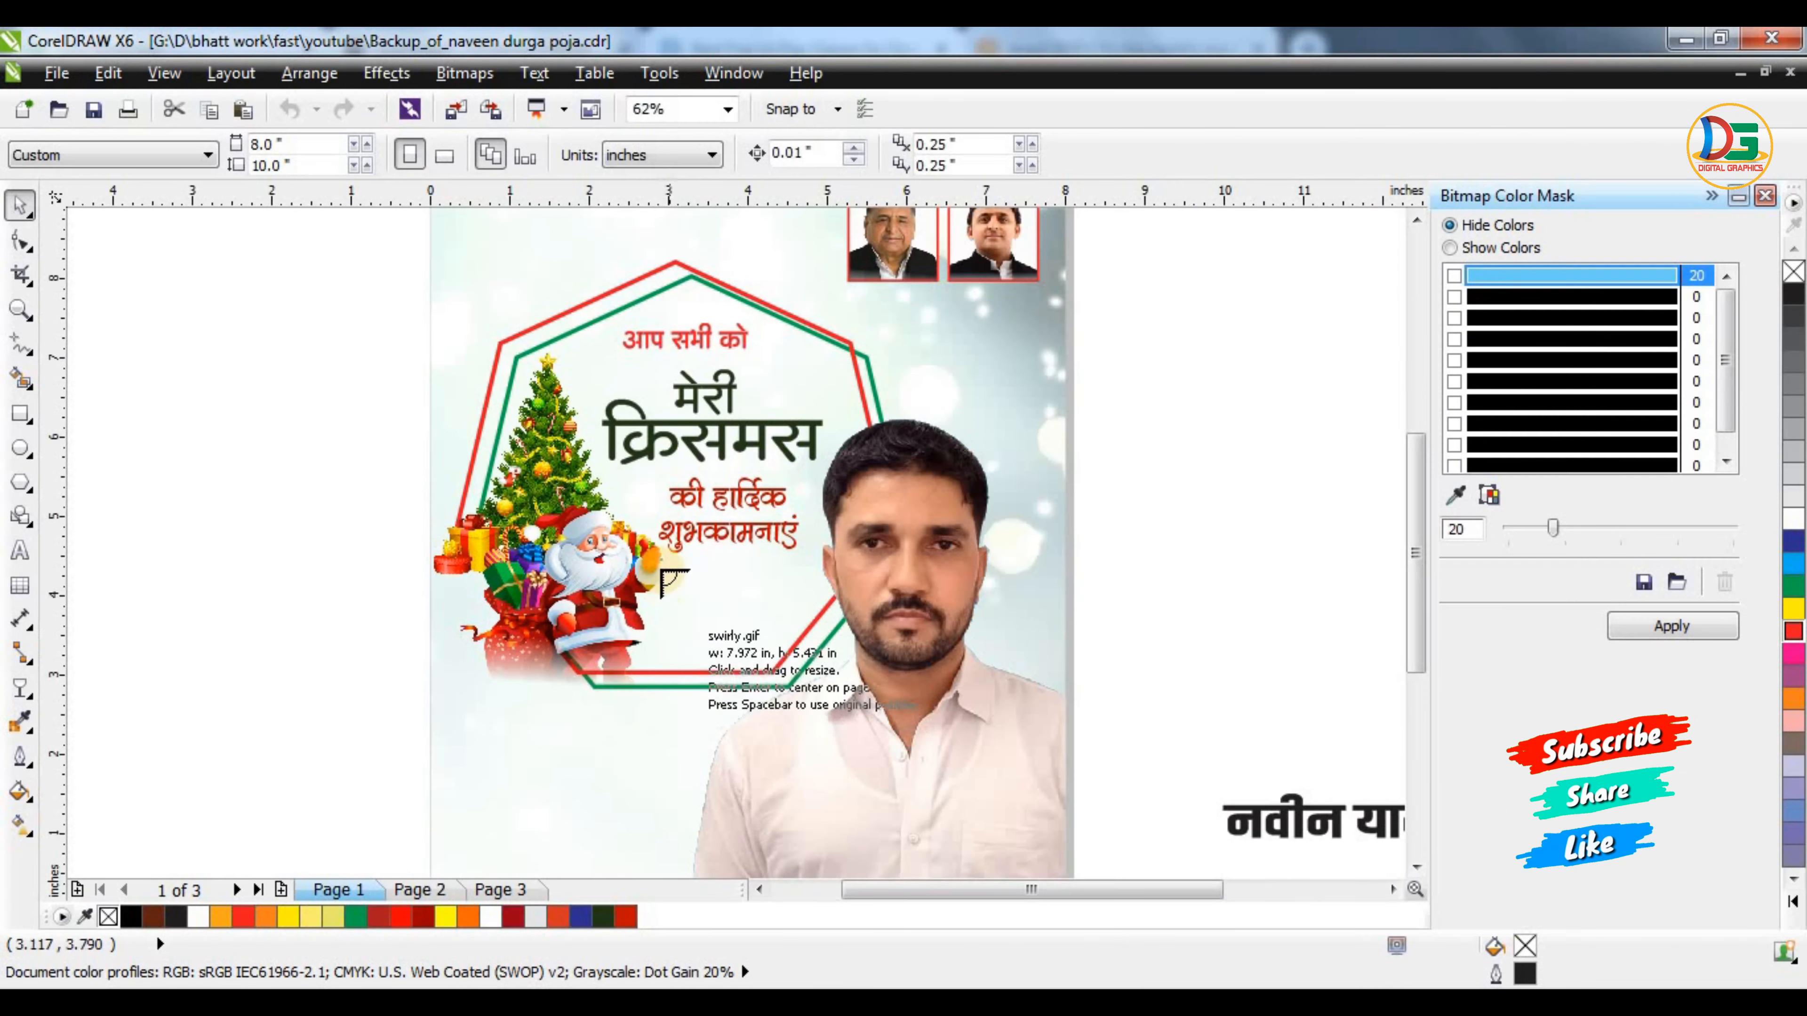
pyautogui.moveTo(669, 568); pyautogui.dragTo(768, 562)
pyautogui.scroll(3, 741, 625)
pyautogui.moveTo(888, 647); pyautogui.dragTo(927, 680)
pyautogui.scroll(3, 795, 565)
# Convert the swirl bitmap to vector curves with an outline trace set to Line art
pyautogui.rightClick(774, 513)
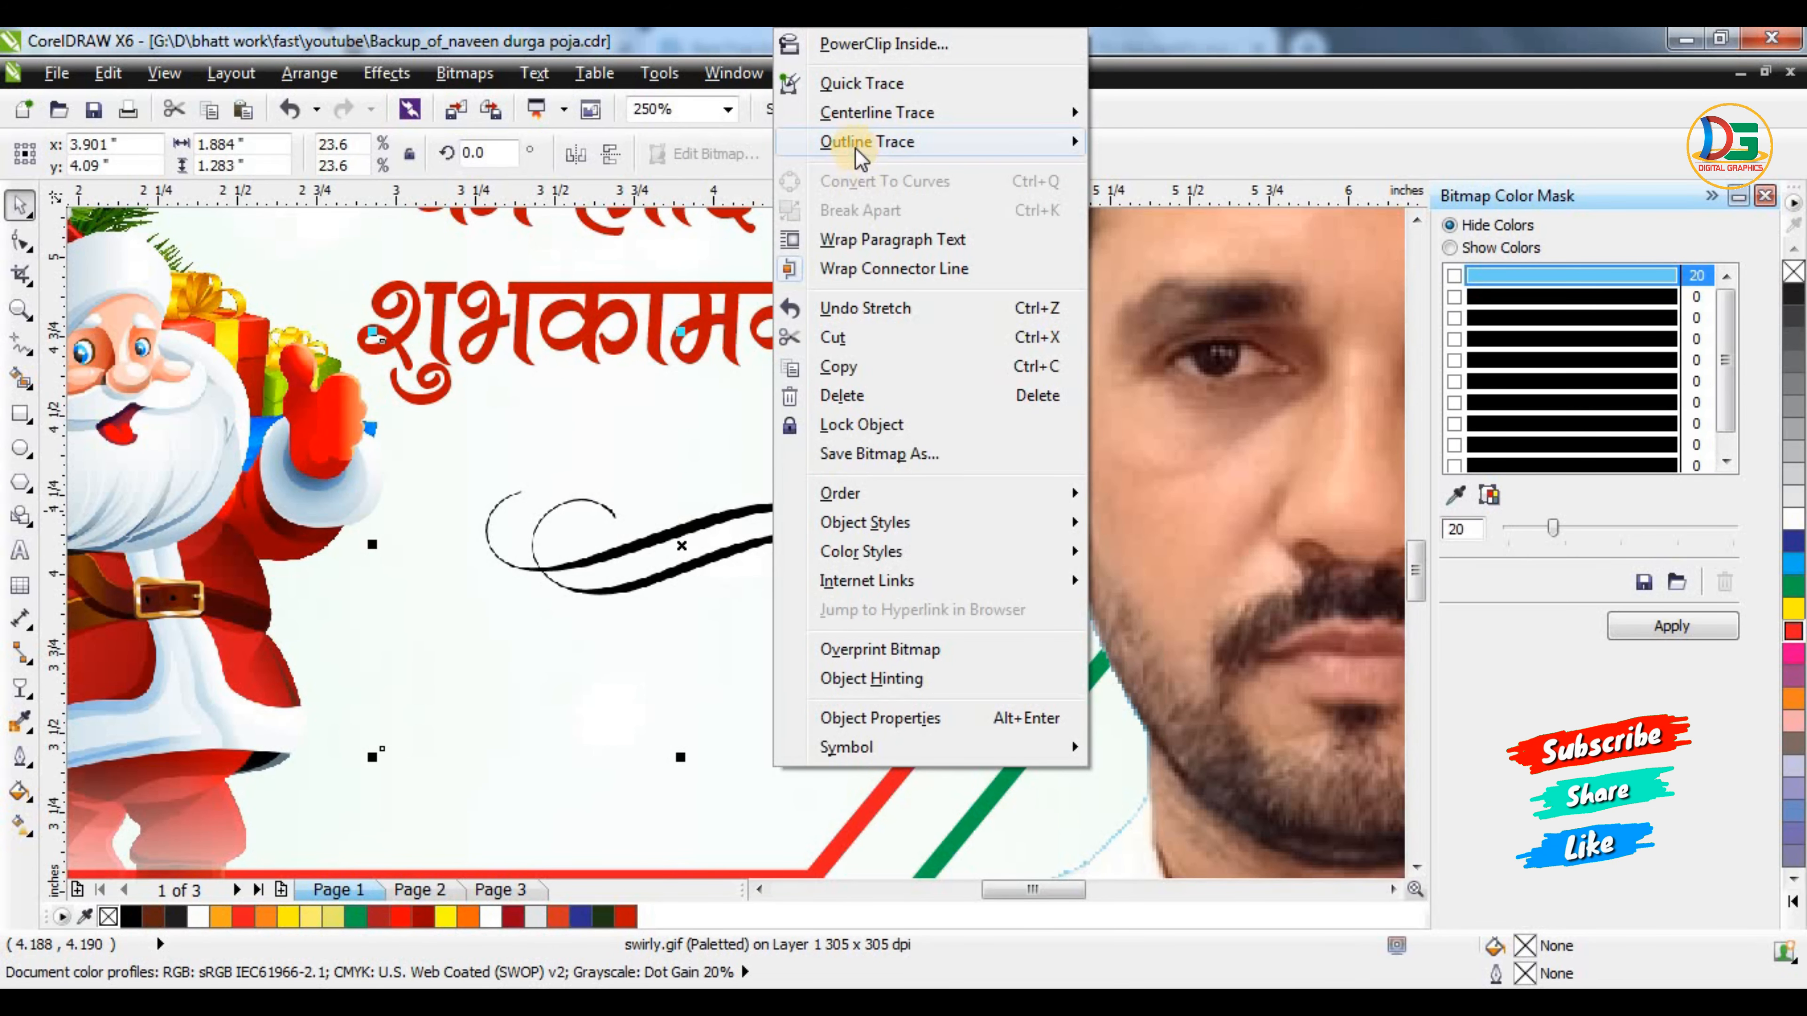
pyautogui.moveTo(829, 140)
pyautogui.click(1262, 146)
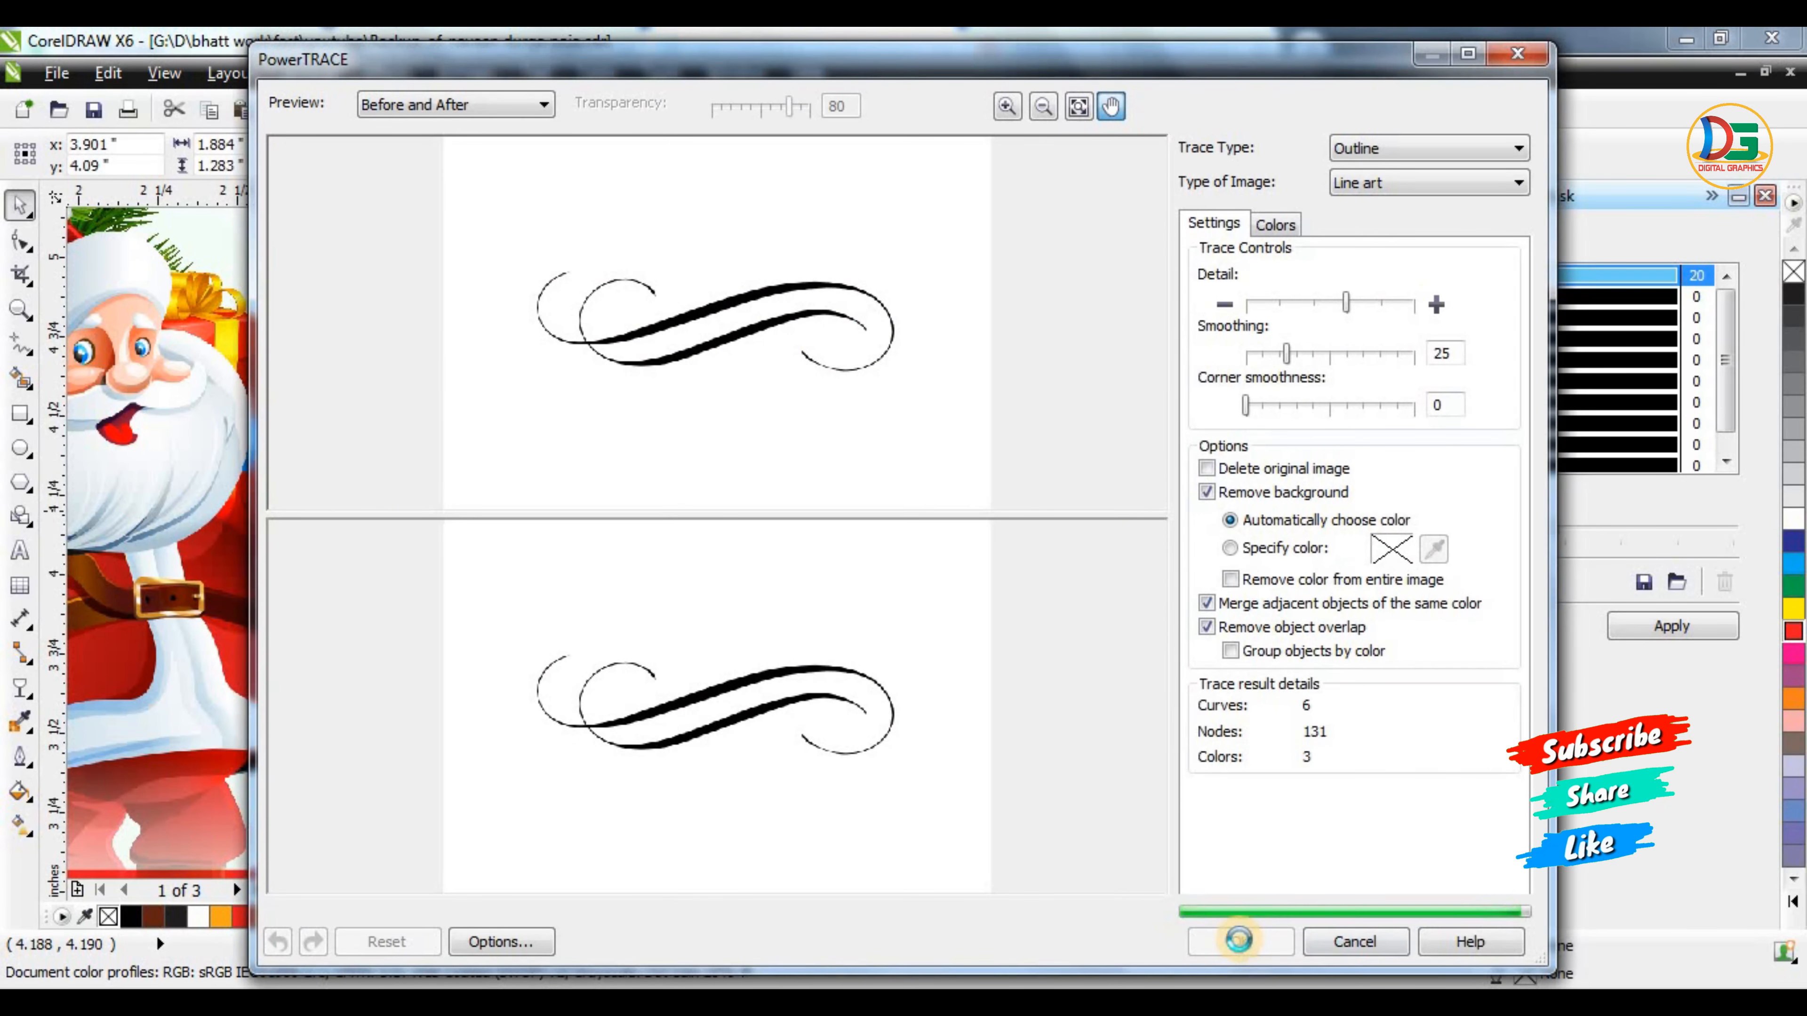
pyautogui.click(1239, 940)
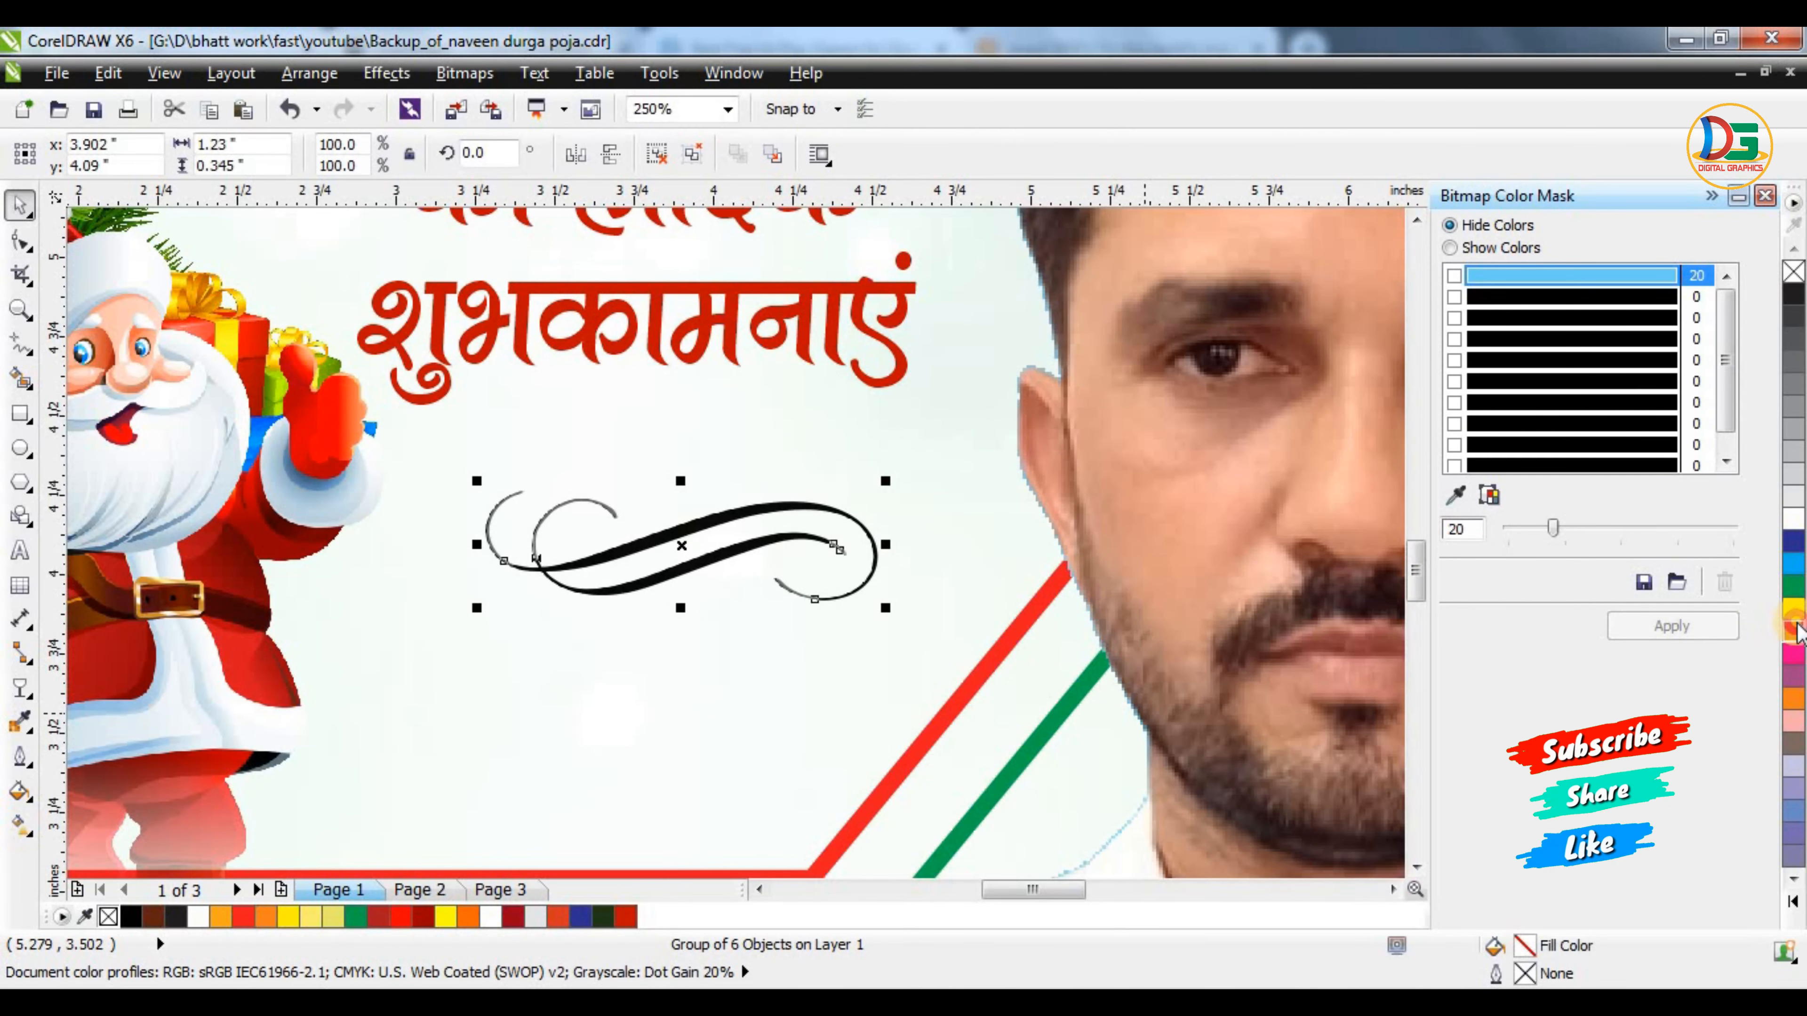
# Fill the traced swirl with green C100 M0 Y100 K0 and deselect it
pyautogui.click(1795, 631)
pyautogui.click(1793, 585)
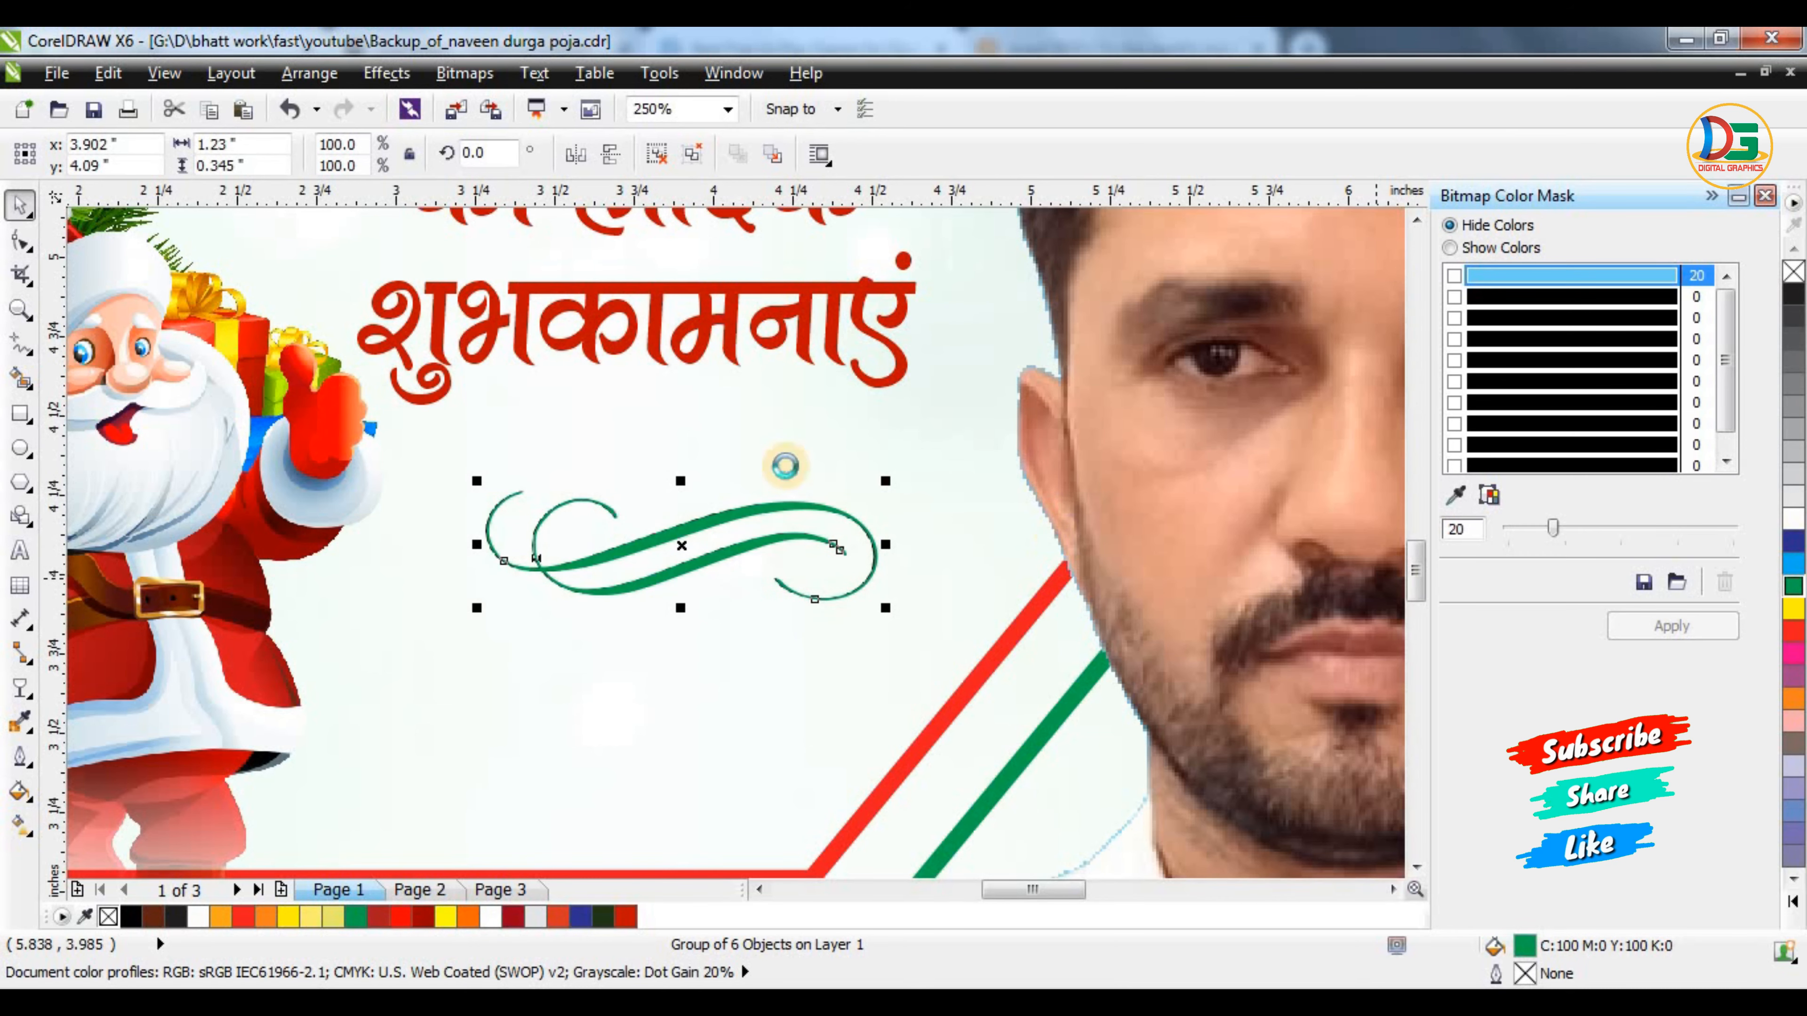
pyautogui.scroll(-3, 787, 466)
pyautogui.scroll(-2, 830, 518)
pyautogui.click(1151, 431)
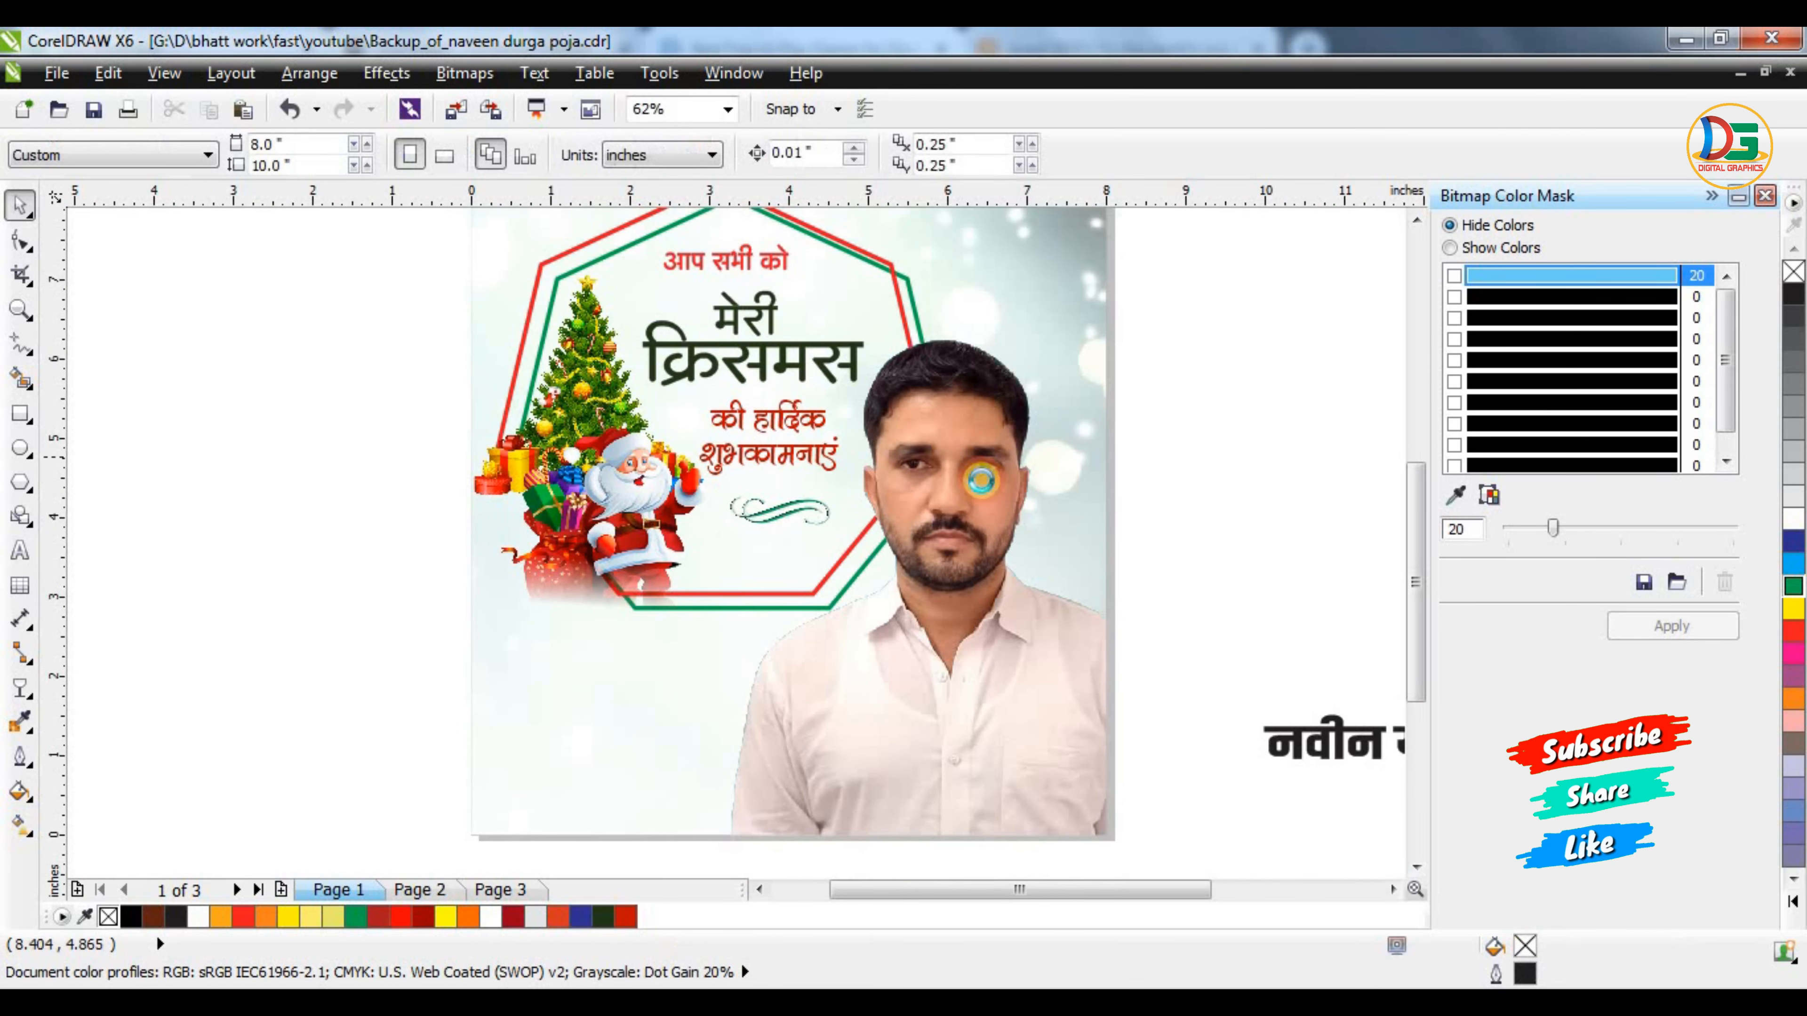
# Bring the smaller faded portrait onto the poster, shrink it to about 0.87 × 1.29 inches and place it in the page's upper-left area
pyautogui.scroll(-1, 956, 427)
pyautogui.moveTo(1292, 315); pyautogui.dragTo(797, 545)
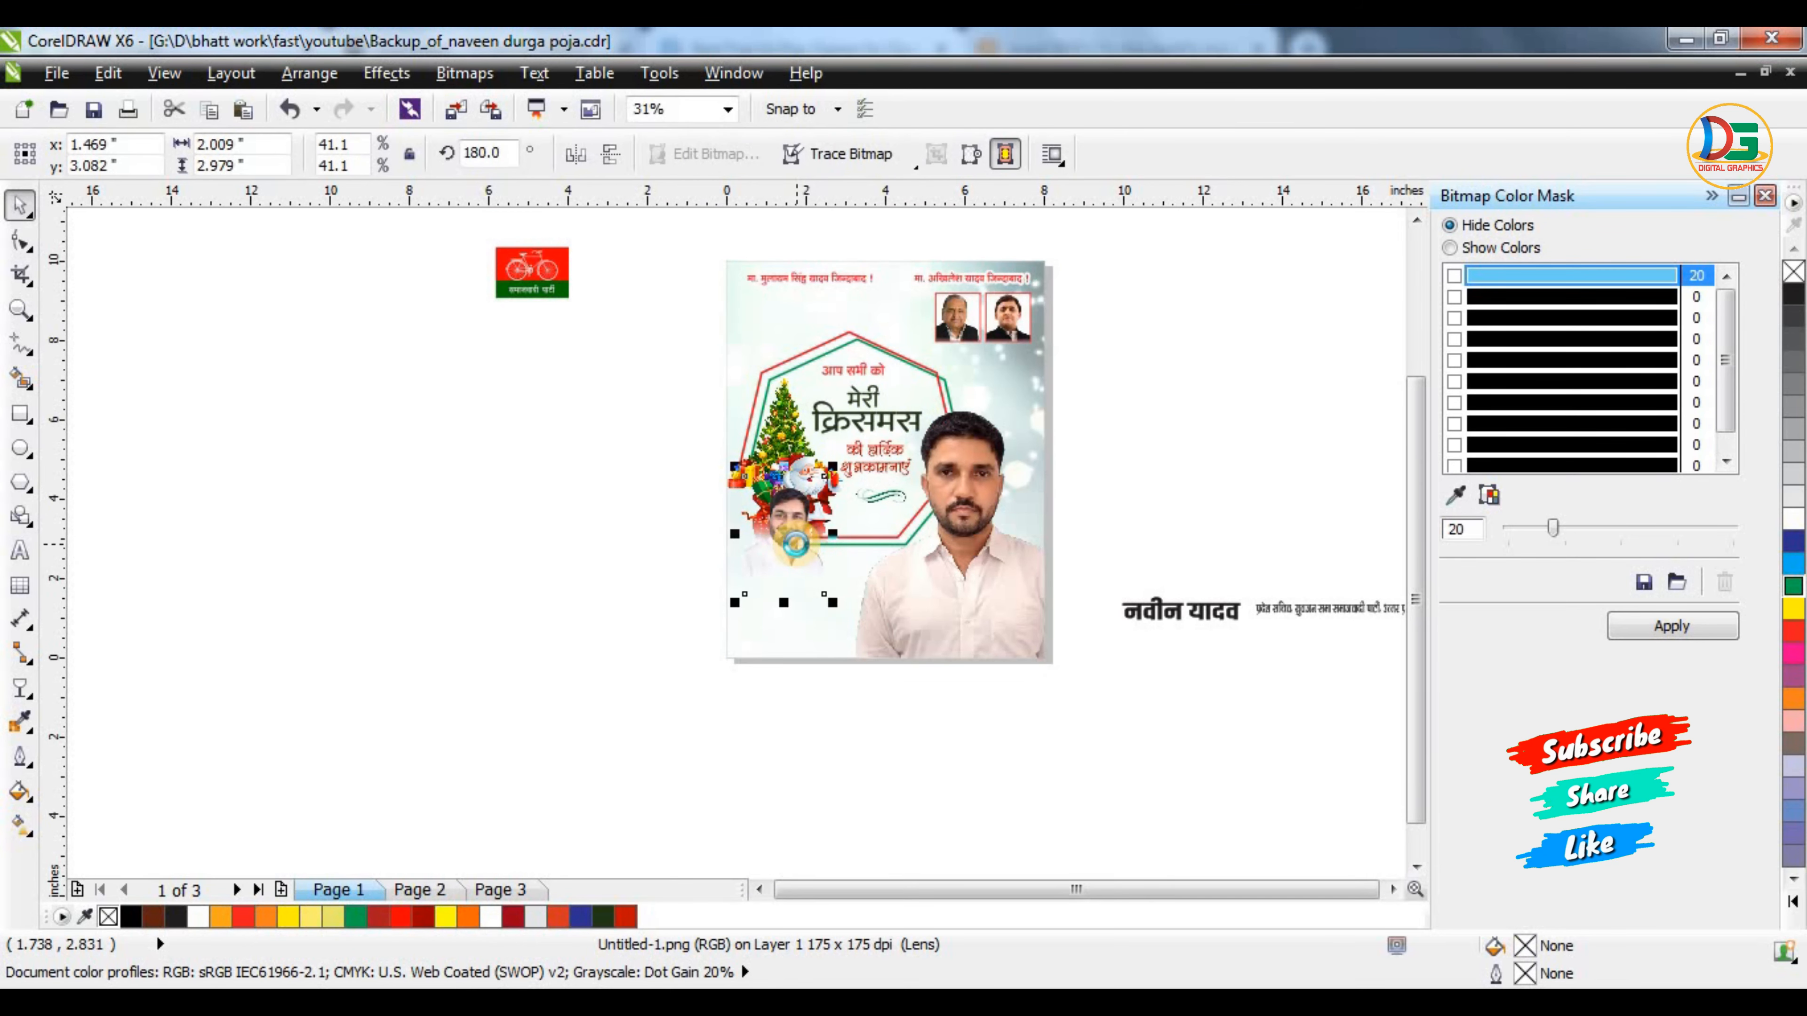
pyautogui.scroll(1, 795, 544)
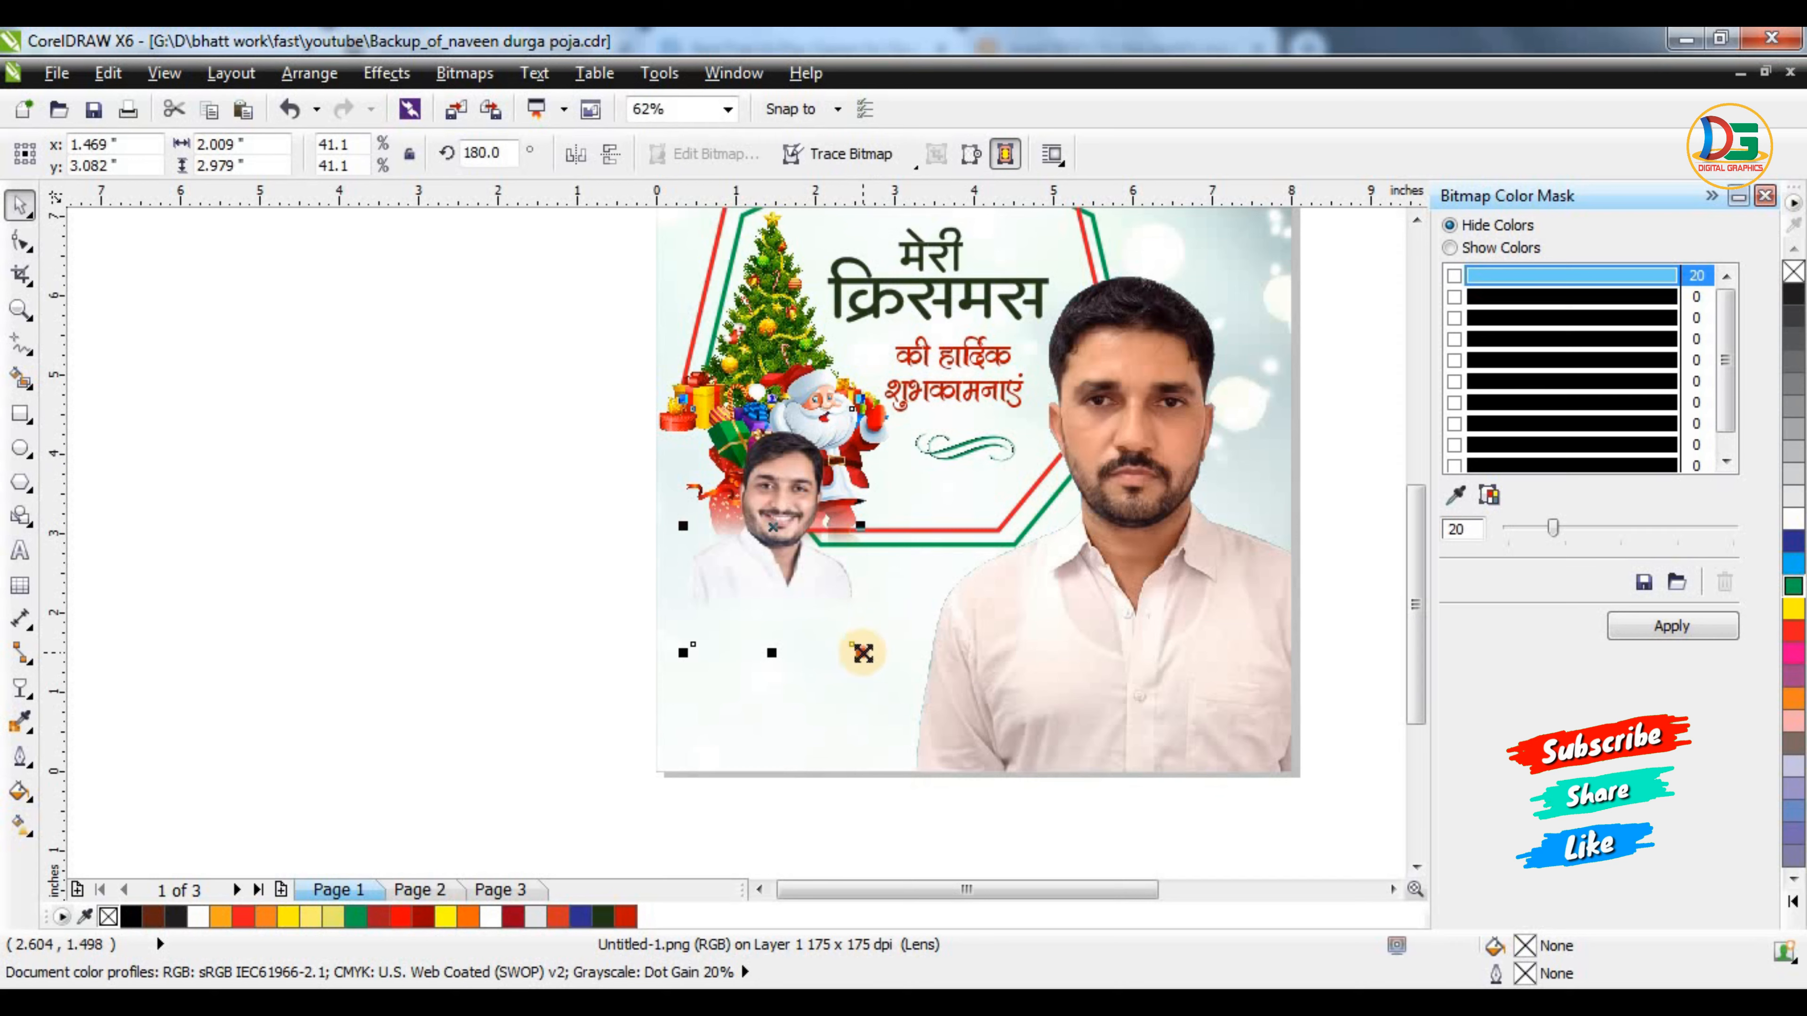
pyautogui.moveTo(863, 653); pyautogui.dragTo(754, 351)
pyautogui.scroll(-1, 783, 563)
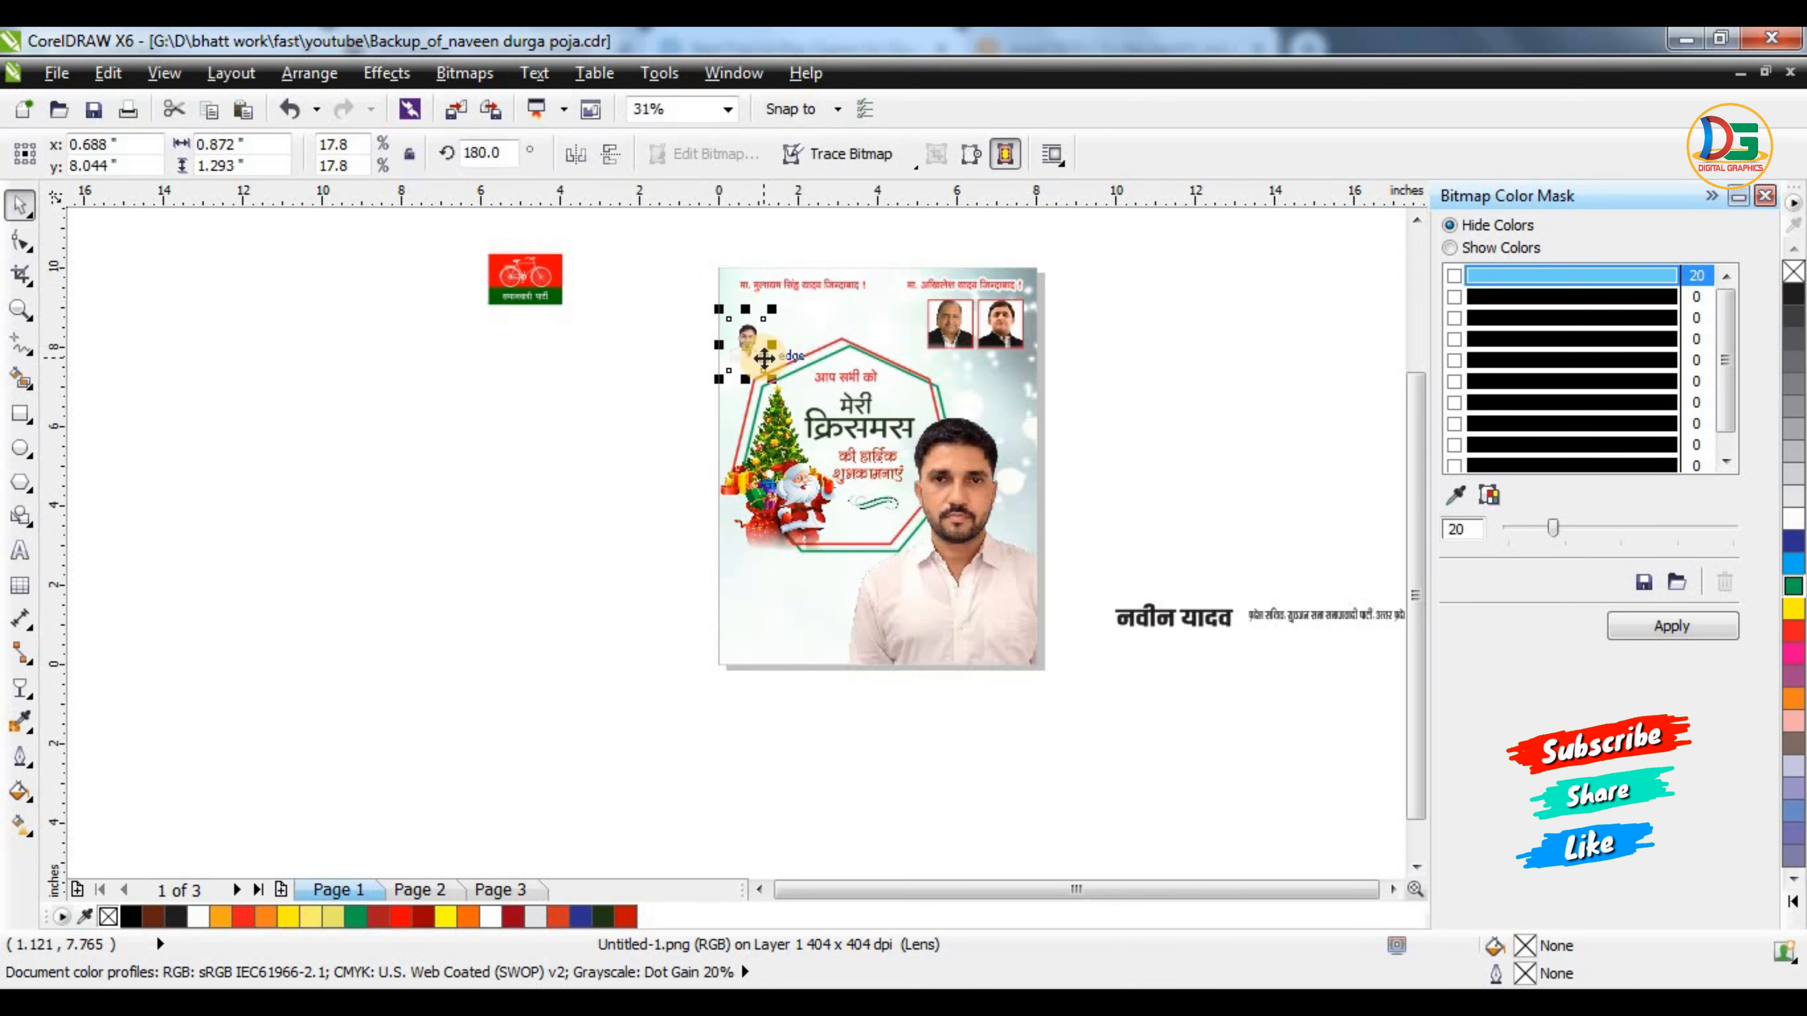
# Mirror the small portrait horizontally, enlarge it to about 1.12 × 1.66 inches and move it beneath the two framed photos
pyautogui.scroll(1, 764, 358)
pyautogui.click(610, 153)
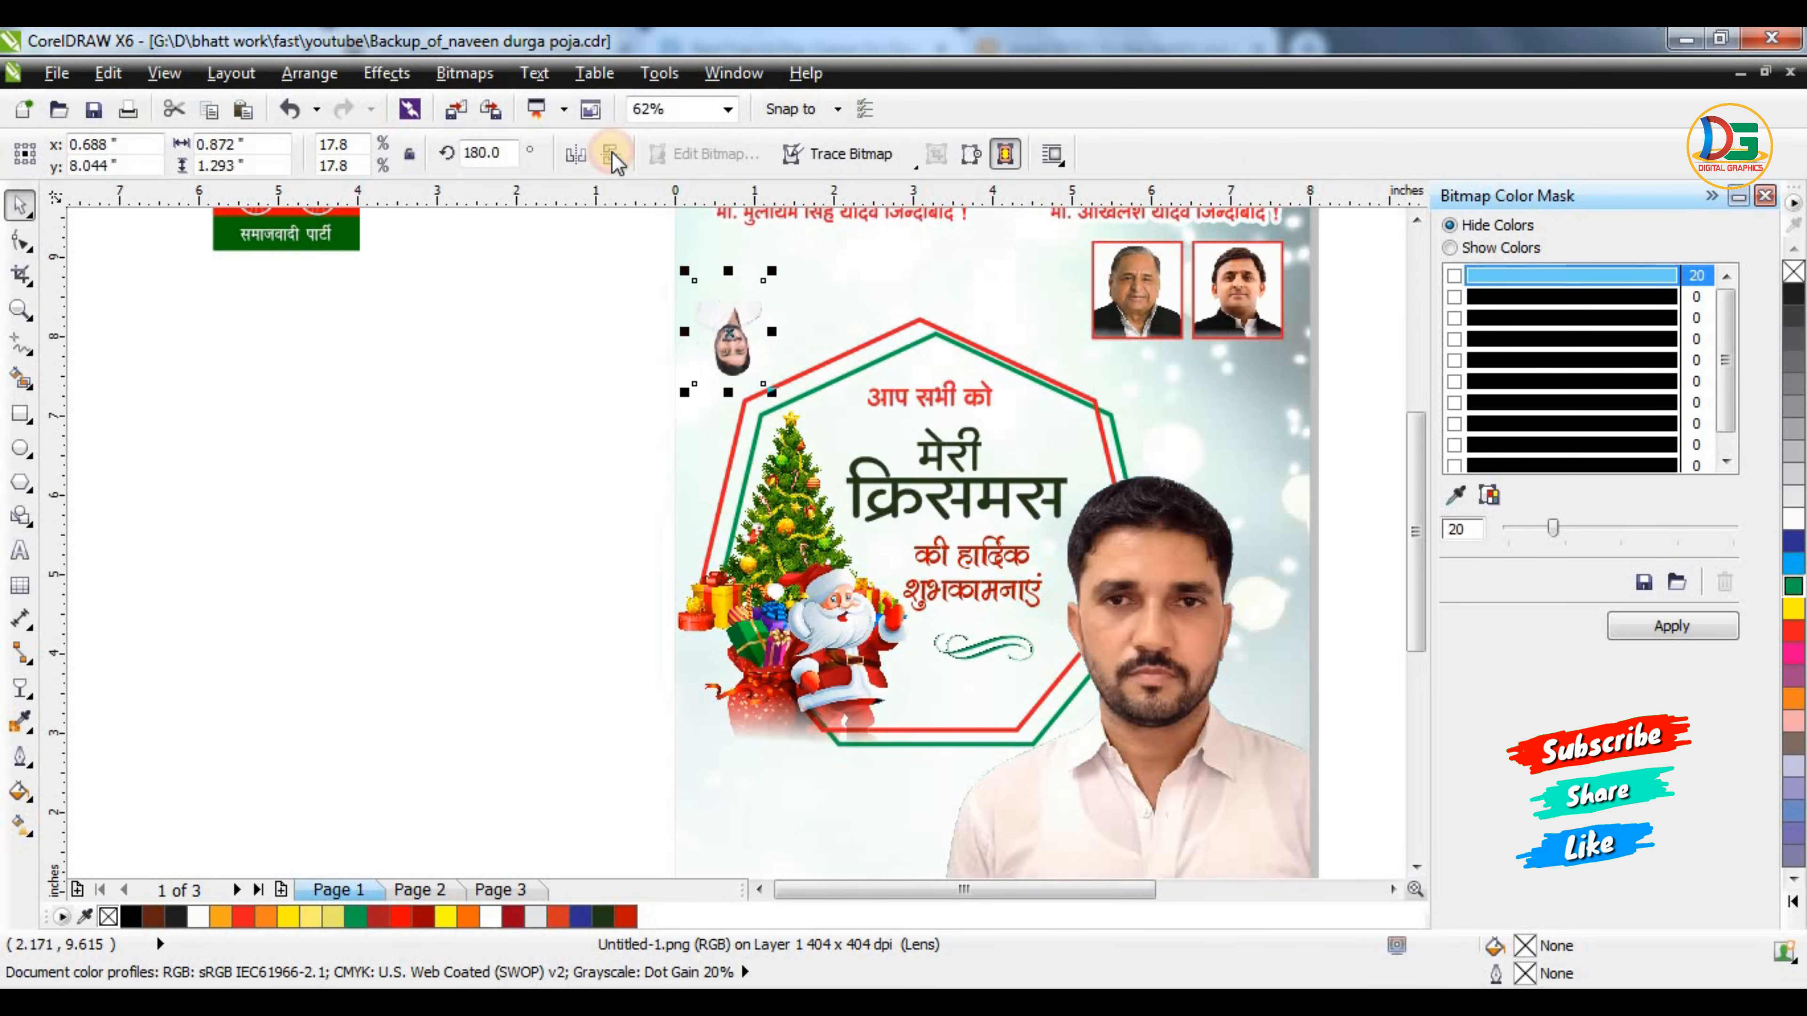
pyautogui.click(577, 153)
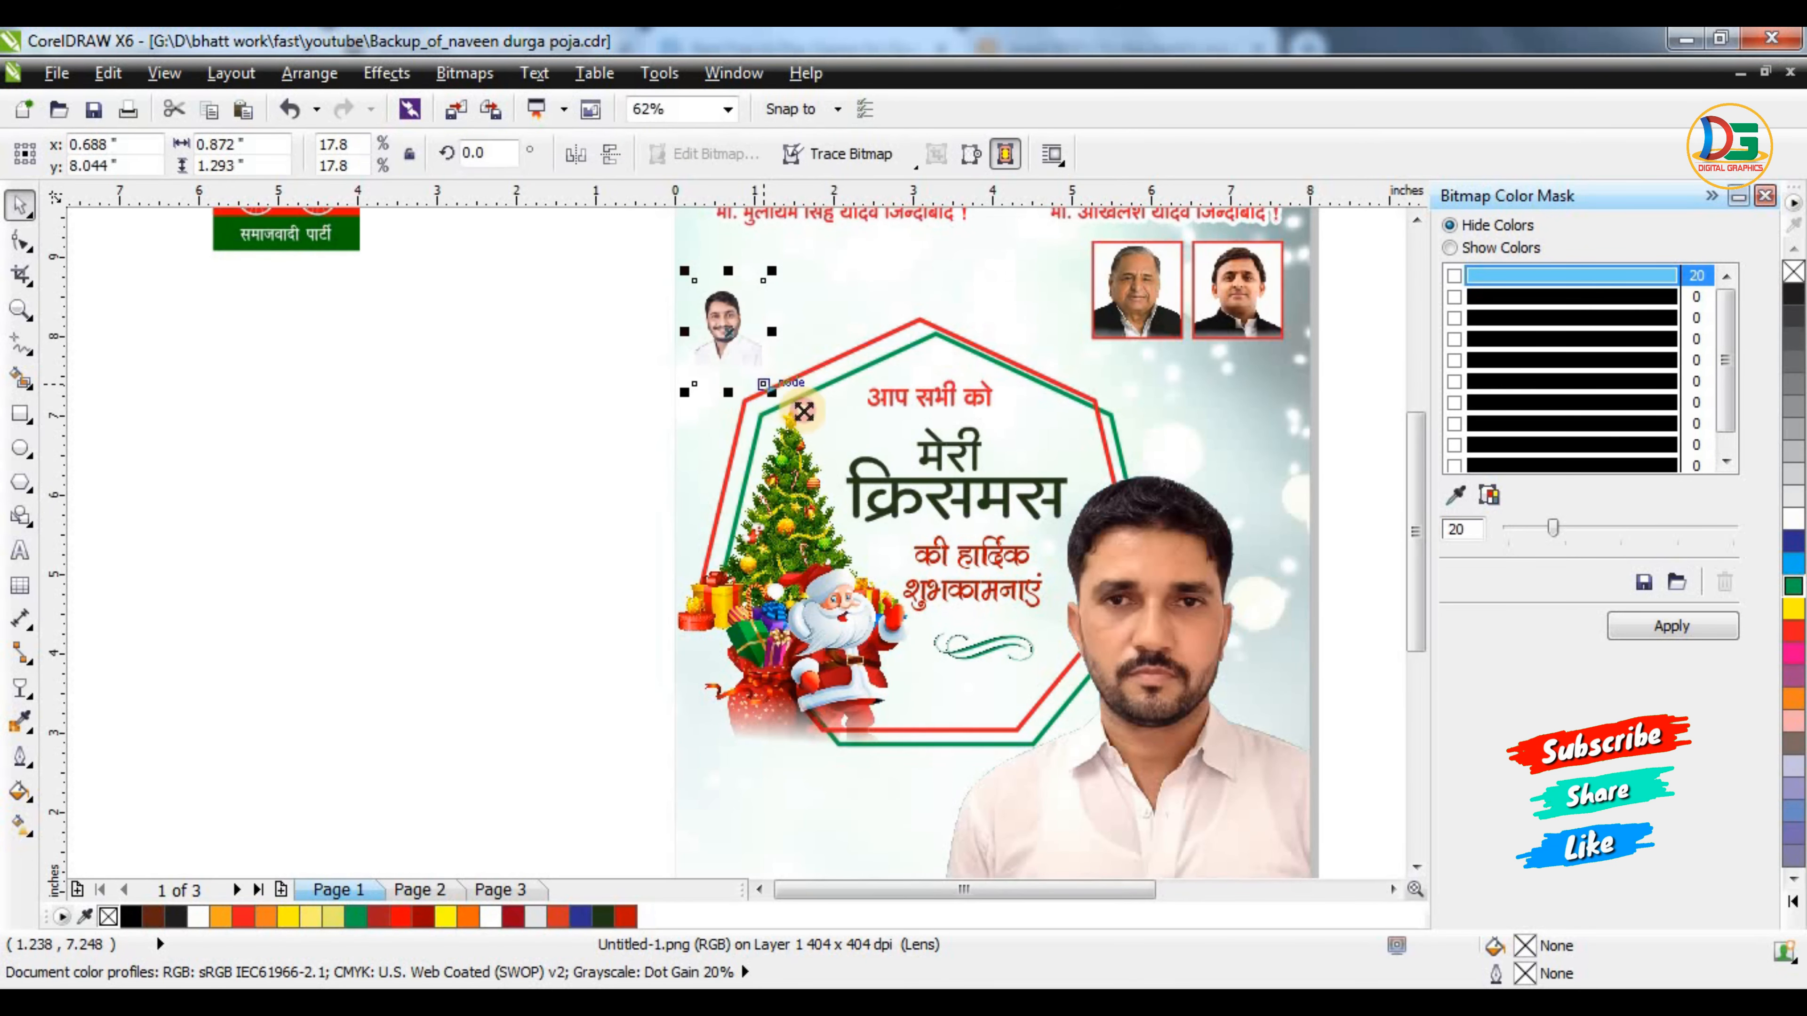
pyautogui.moveTo(804, 411); pyautogui.dragTo(797, 400)
pyautogui.moveTo(715, 319); pyautogui.dragTo(1244, 401)
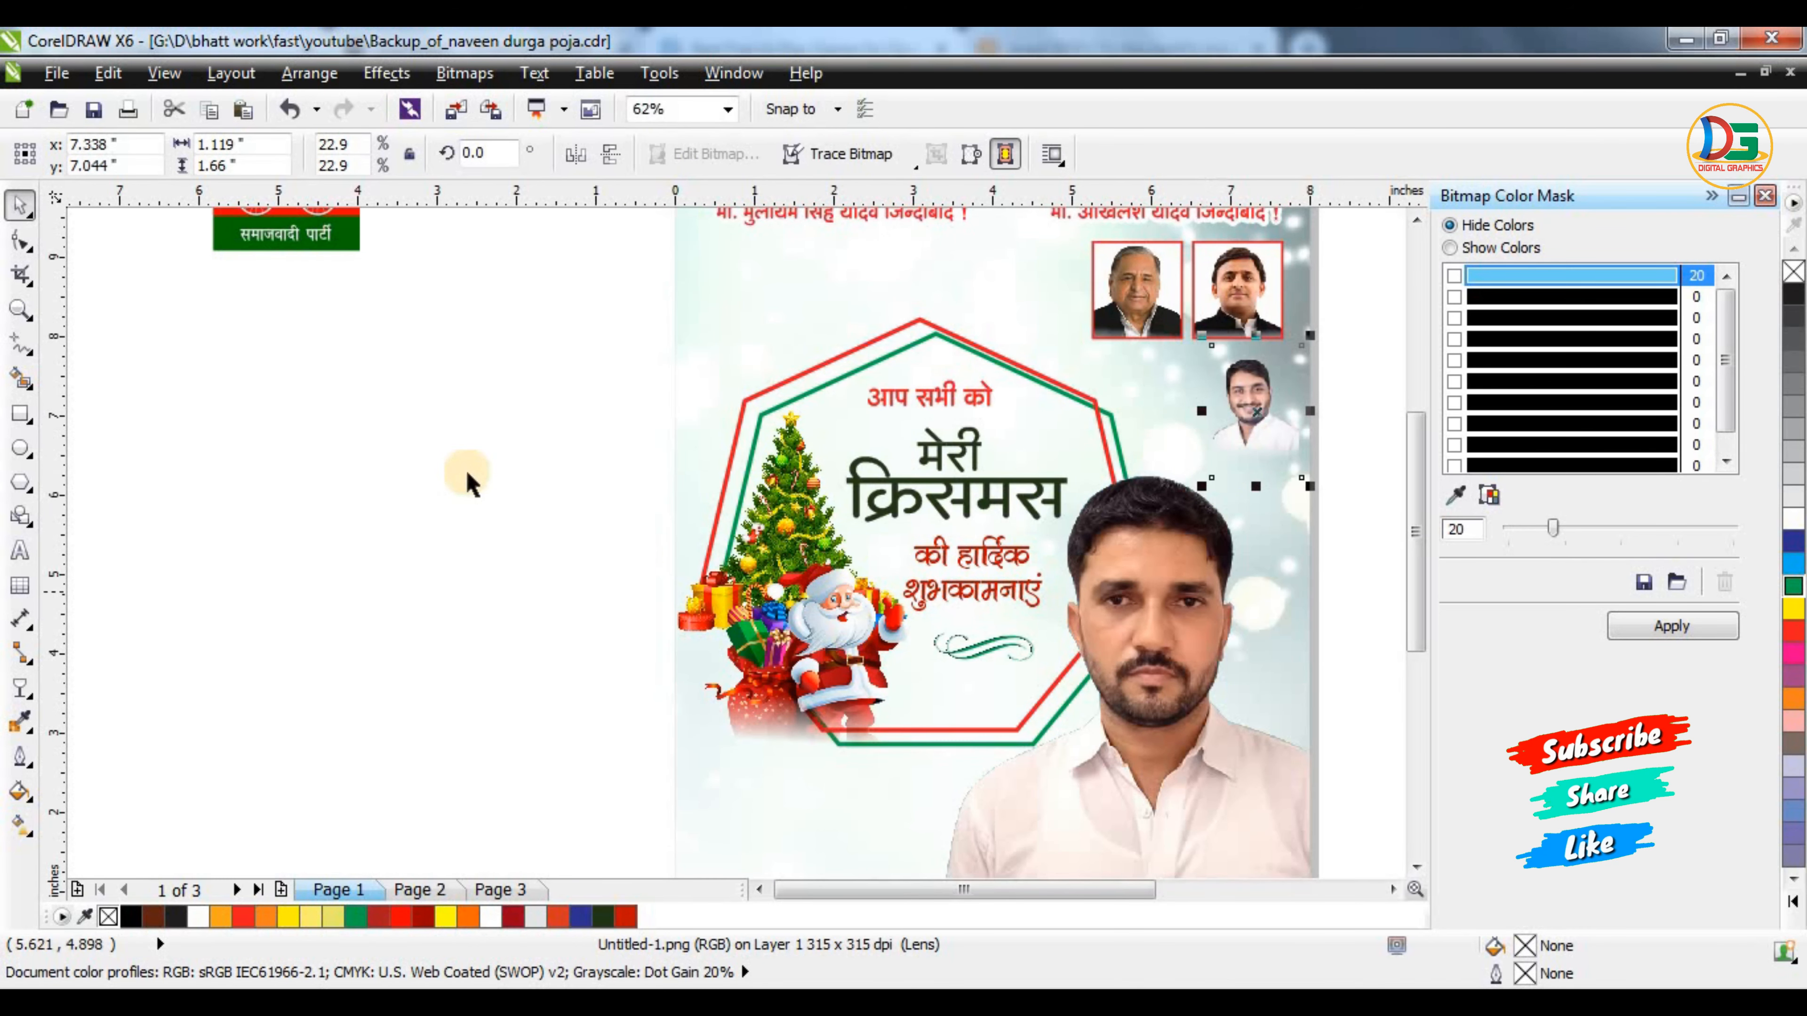
# Enlarge the small portrait slightly and nudge it up closer to the framed photos
pyautogui.scroll(-1, 414, 448)
pyautogui.click(974, 370)
pyautogui.scroll(2, 806, 452)
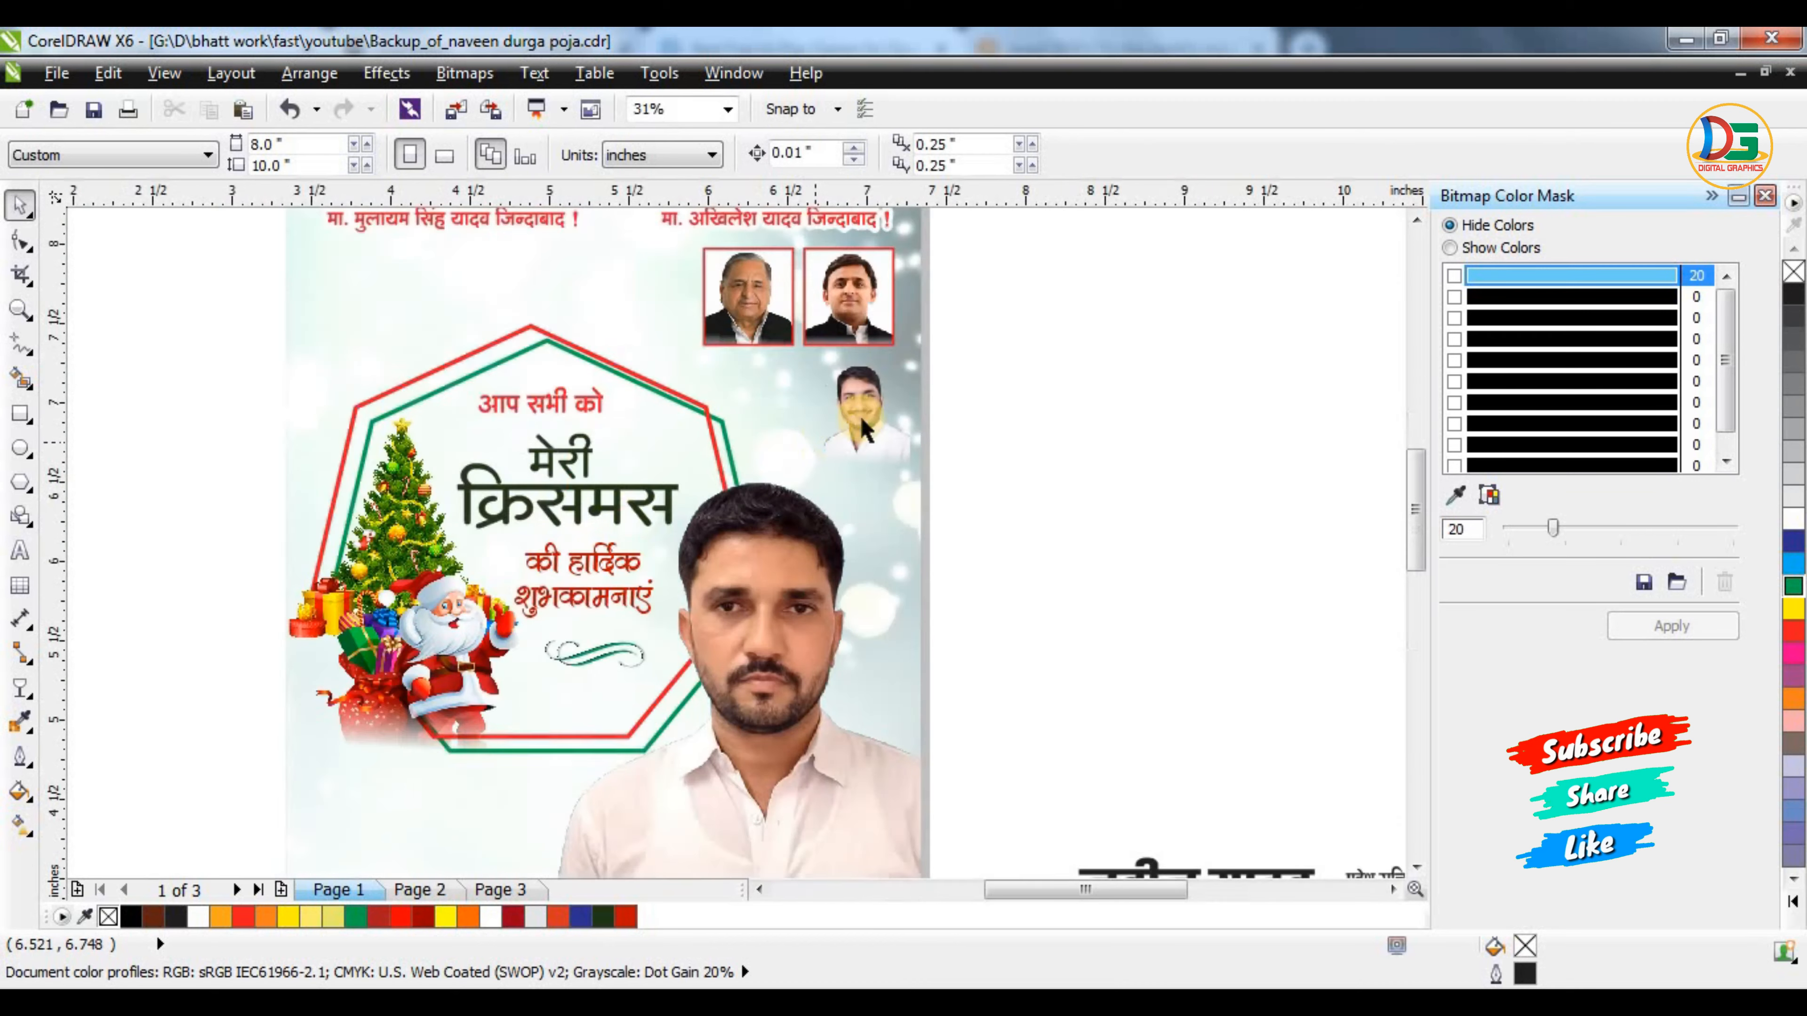
pyautogui.click(843, 533)
pyautogui.moveTo(822, 534); pyautogui.dragTo(789, 578)
pyautogui.moveTo(906, 406); pyautogui.dragTo(901, 386)
pyautogui.click(1166, 388)
# Draw a rectangle about 3.28 × 0.73 inches in the poster's lower-left area, reaching the main portrait's shirt
pyautogui.scroll(-3, 1163, 399)
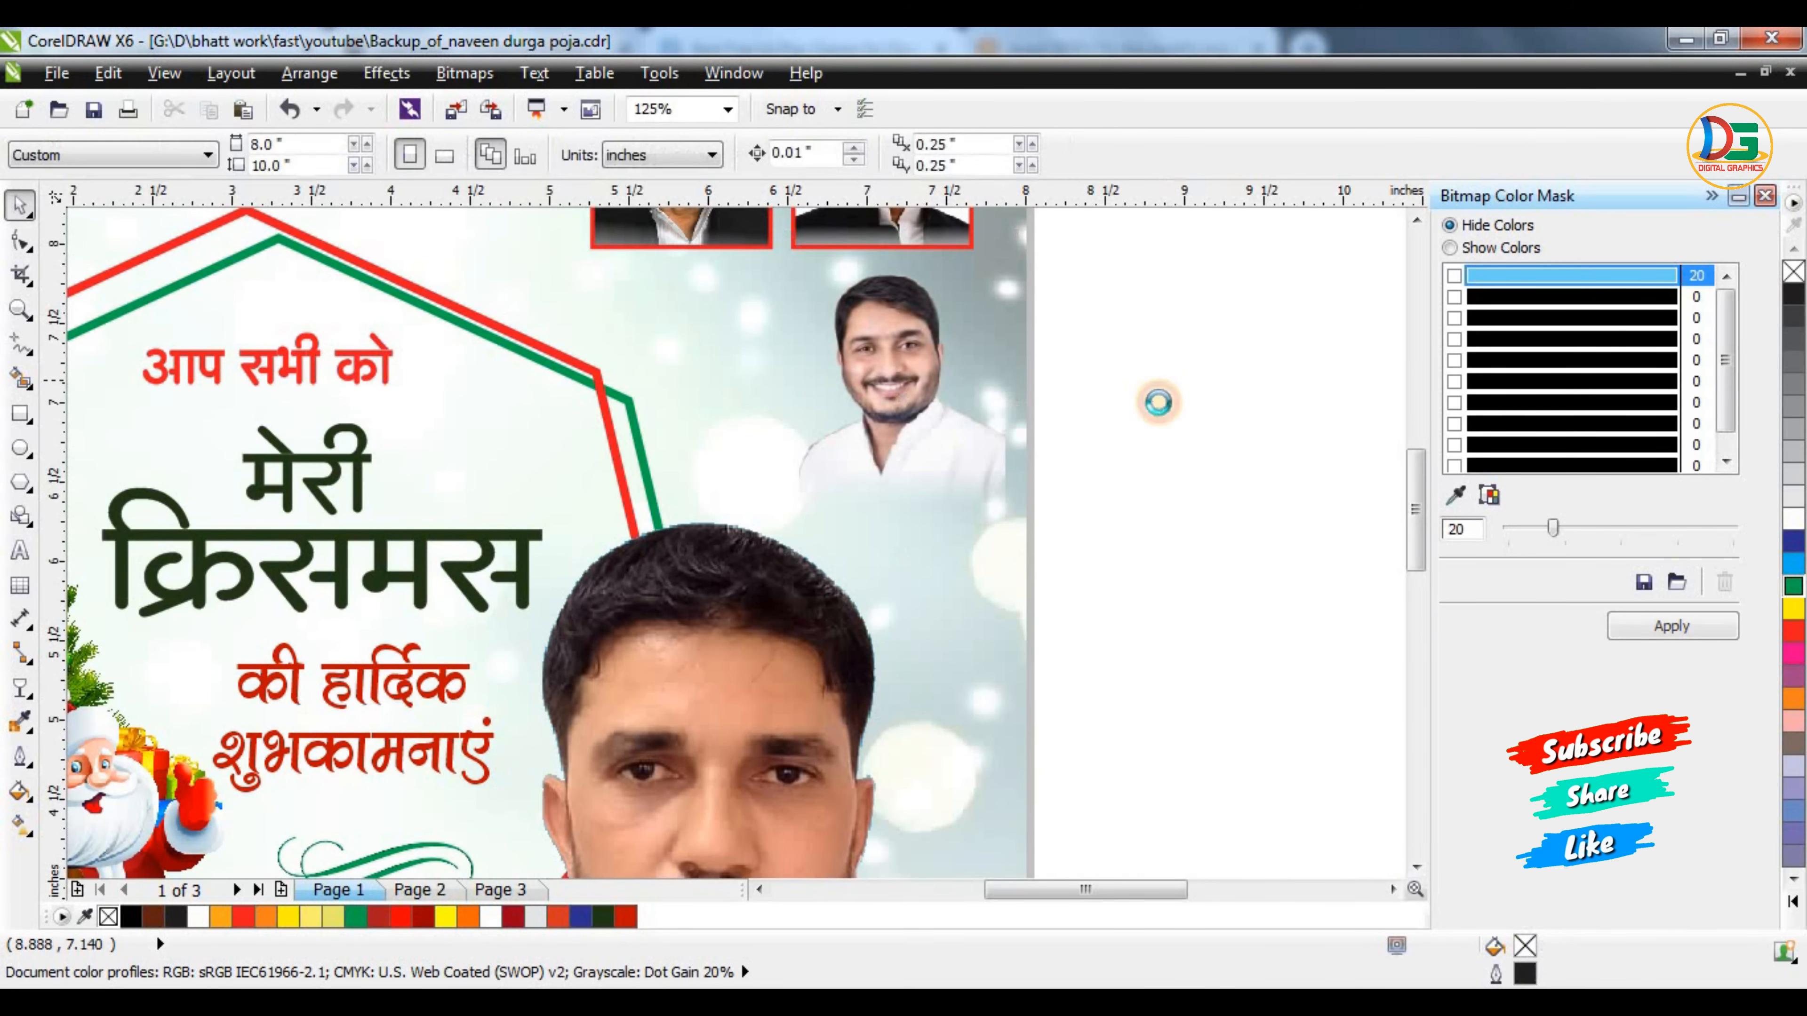
pyautogui.scroll(2, 1195, 526)
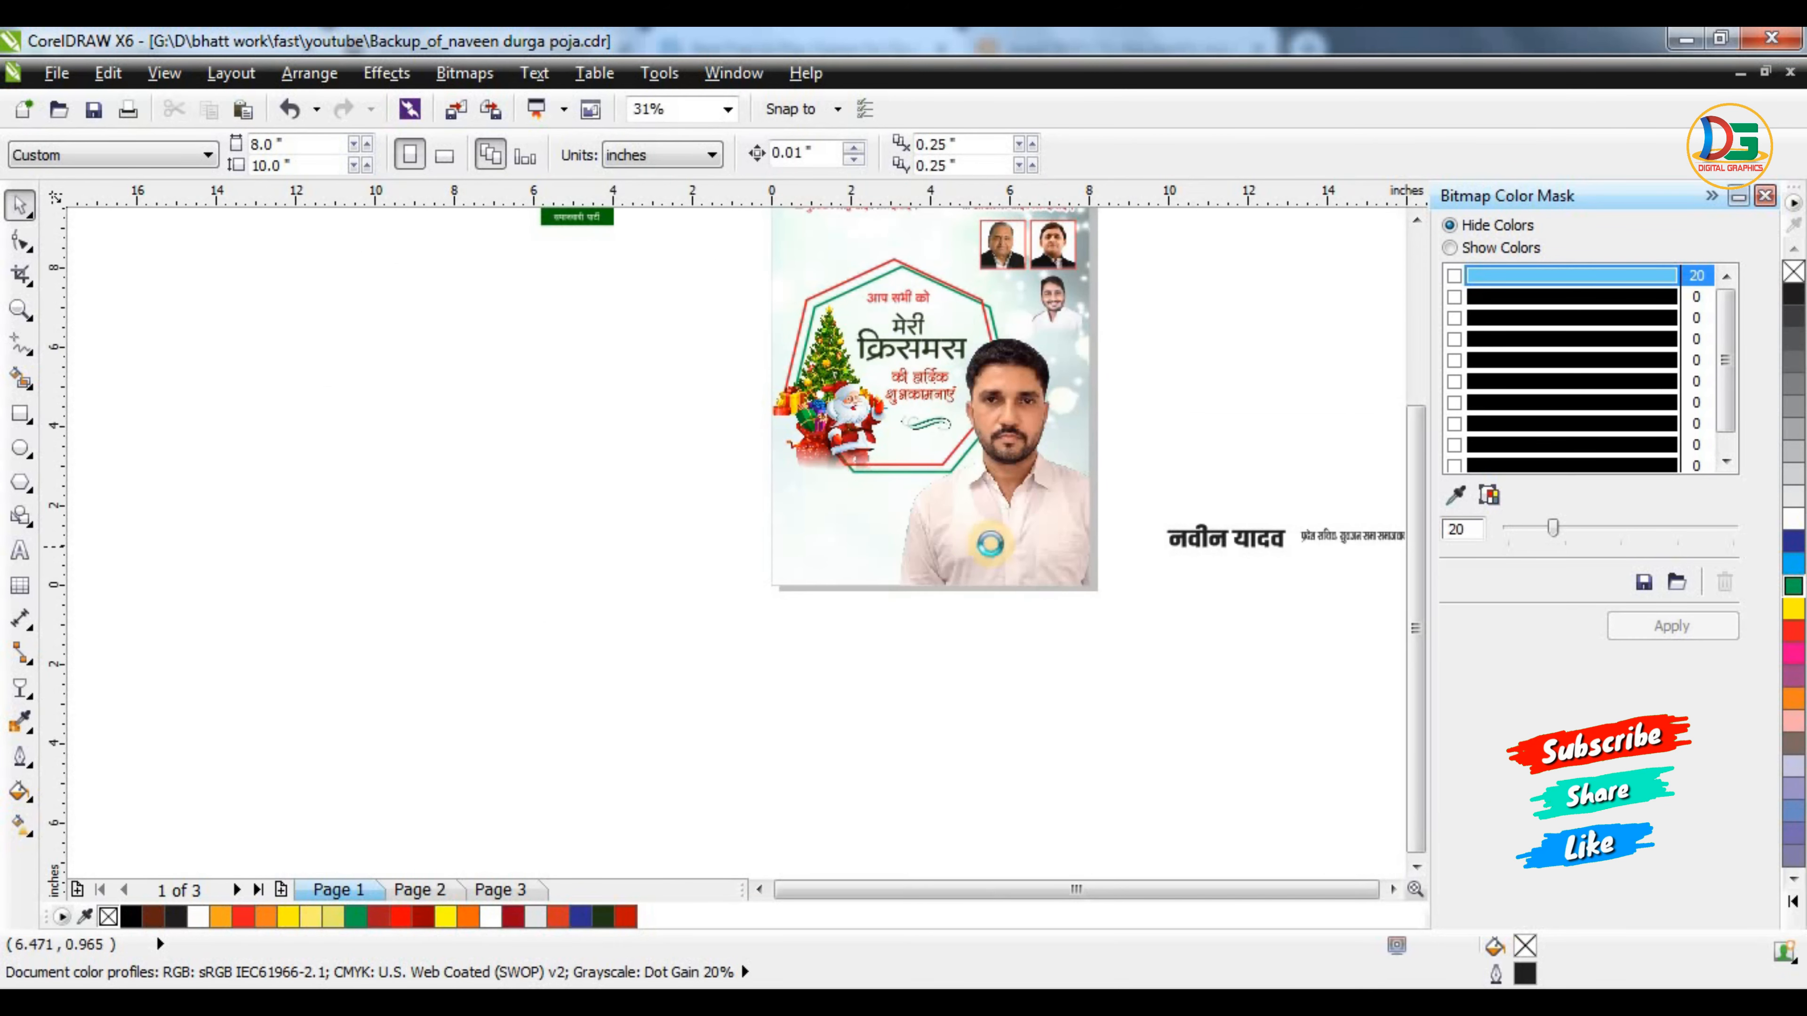
pyautogui.scroll(-1, 921, 529)
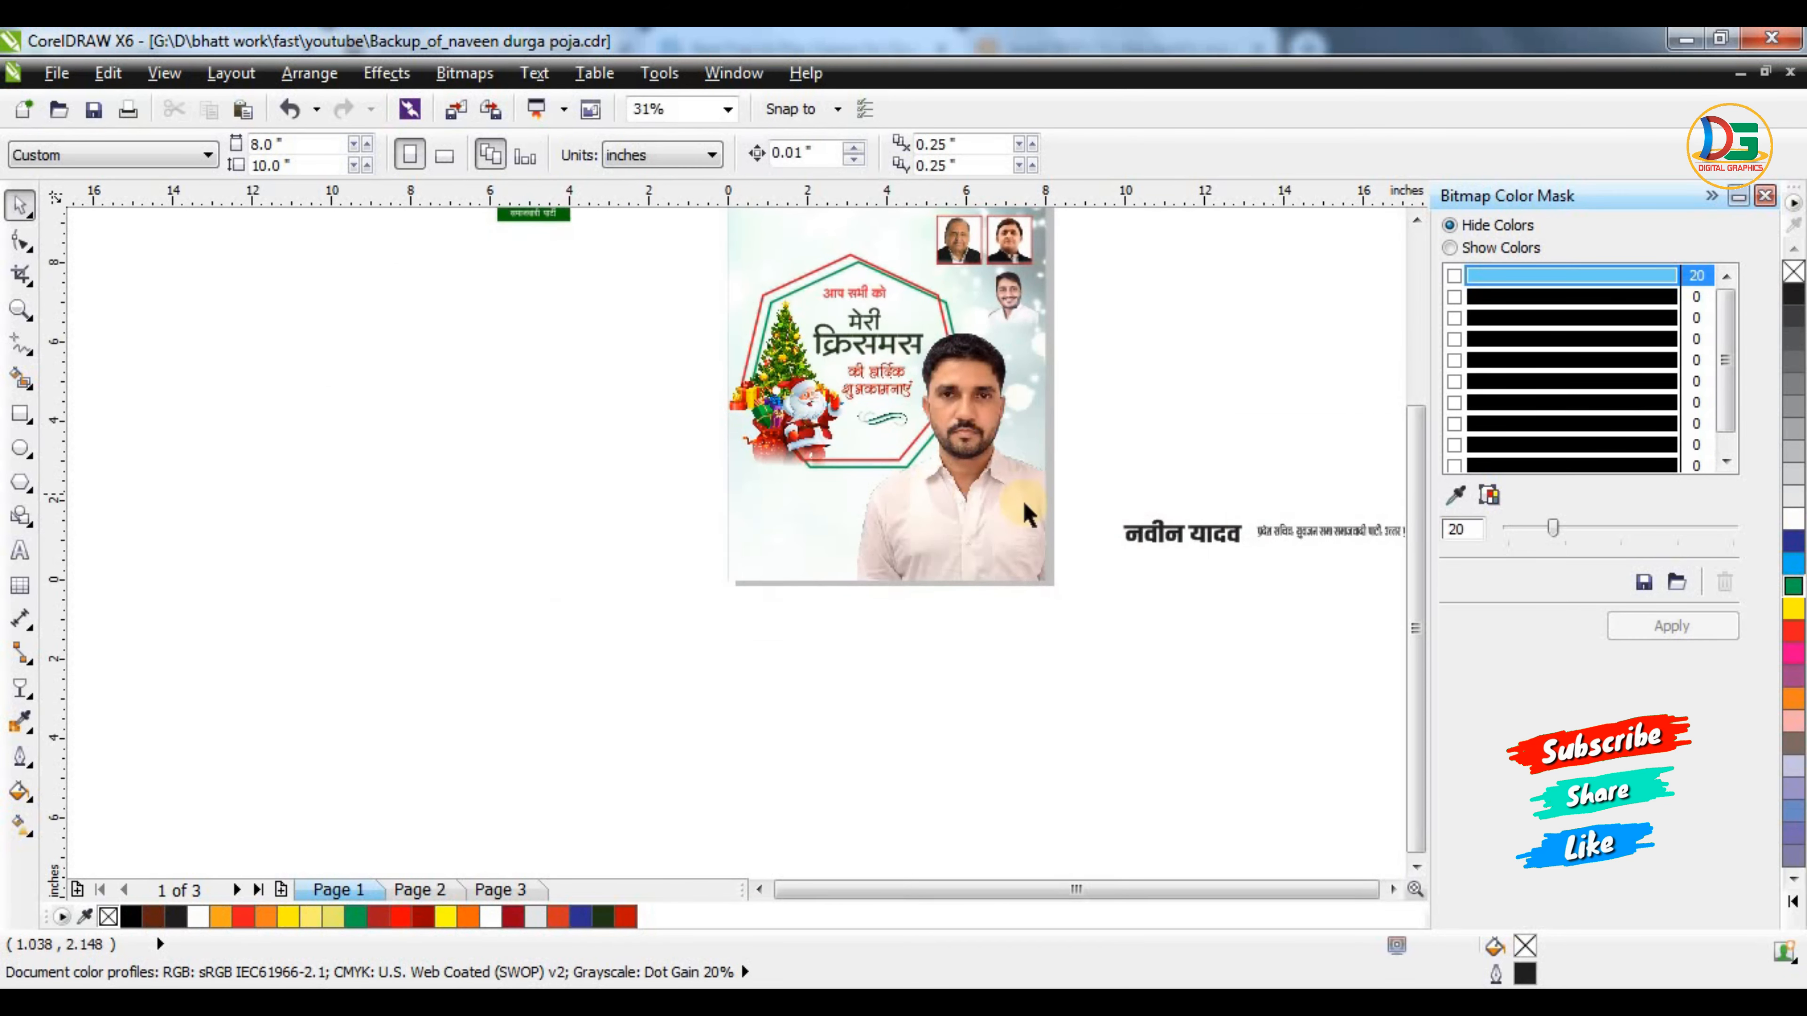
pyautogui.scroll(1, 1024, 504)
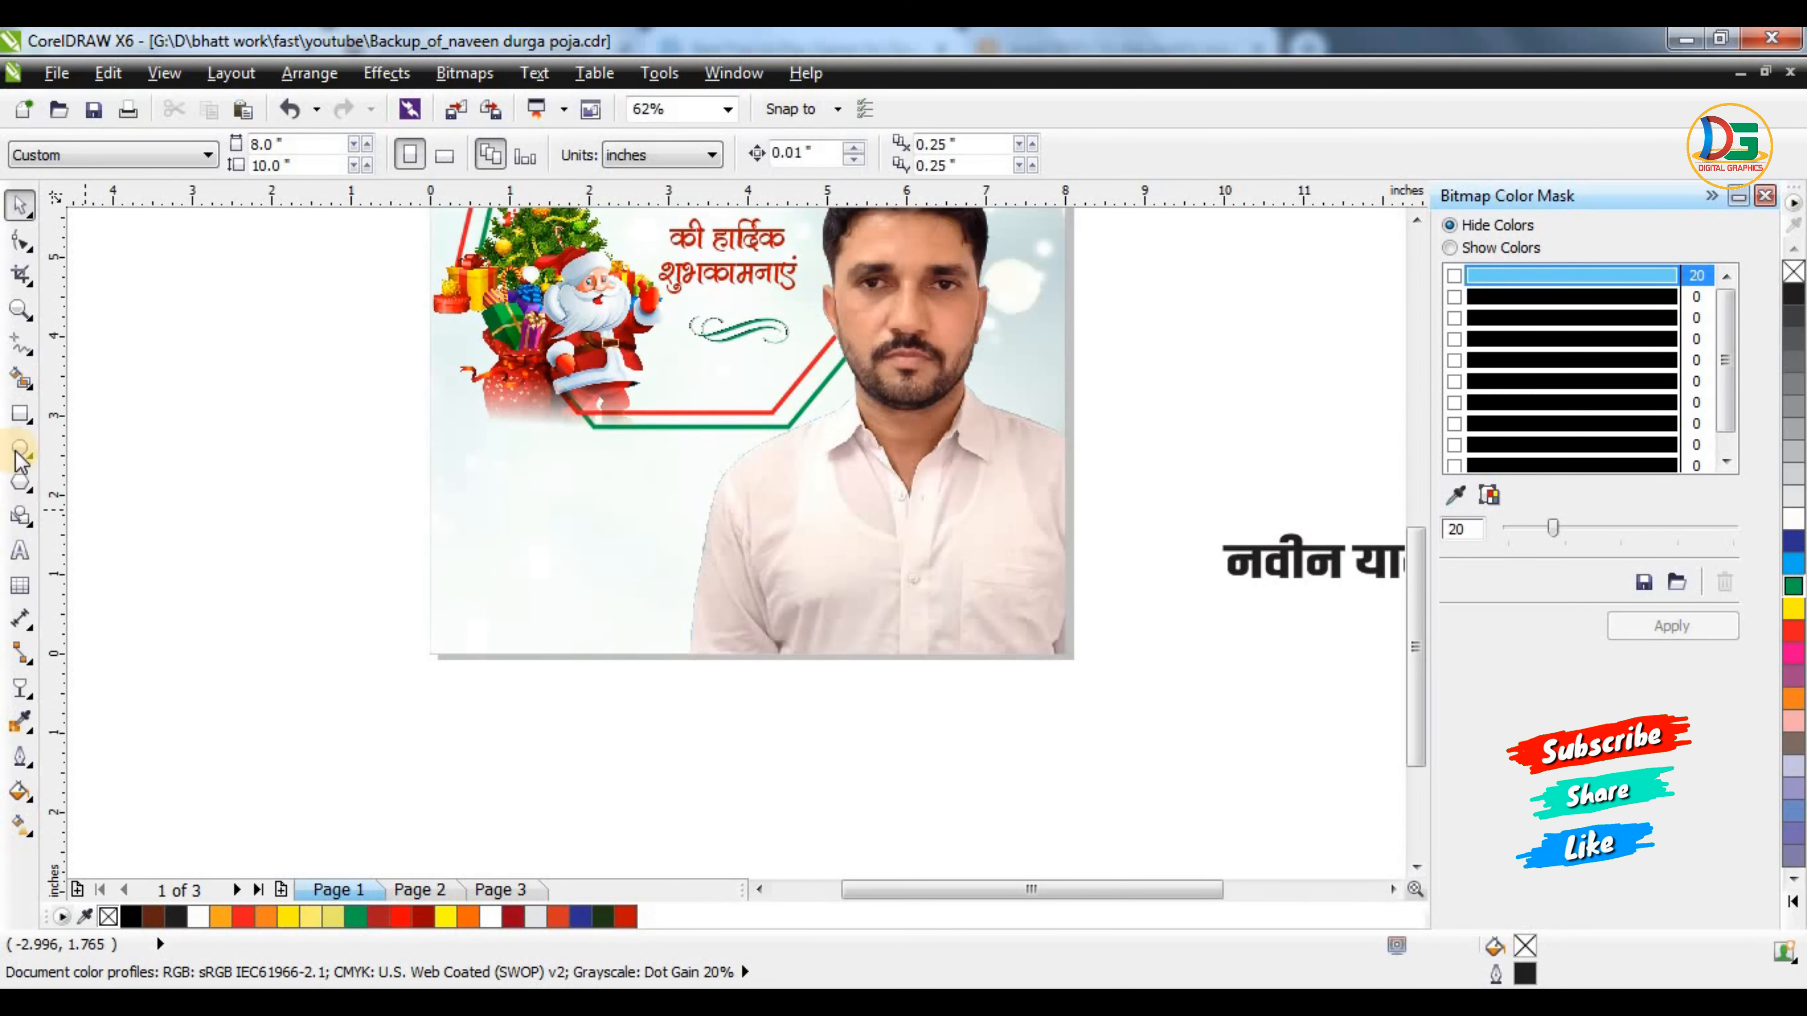
pyautogui.click(21, 416)
pyautogui.moveTo(463, 520)
pyautogui.mouseDown()
pyautogui.moveTo(633, 593)
pyautogui.moveTo(724, 578)
pyautogui.mouseUp()
# Chamfer all four corners of the rectangle by about 0.167 inches
pyautogui.click(23, 243)
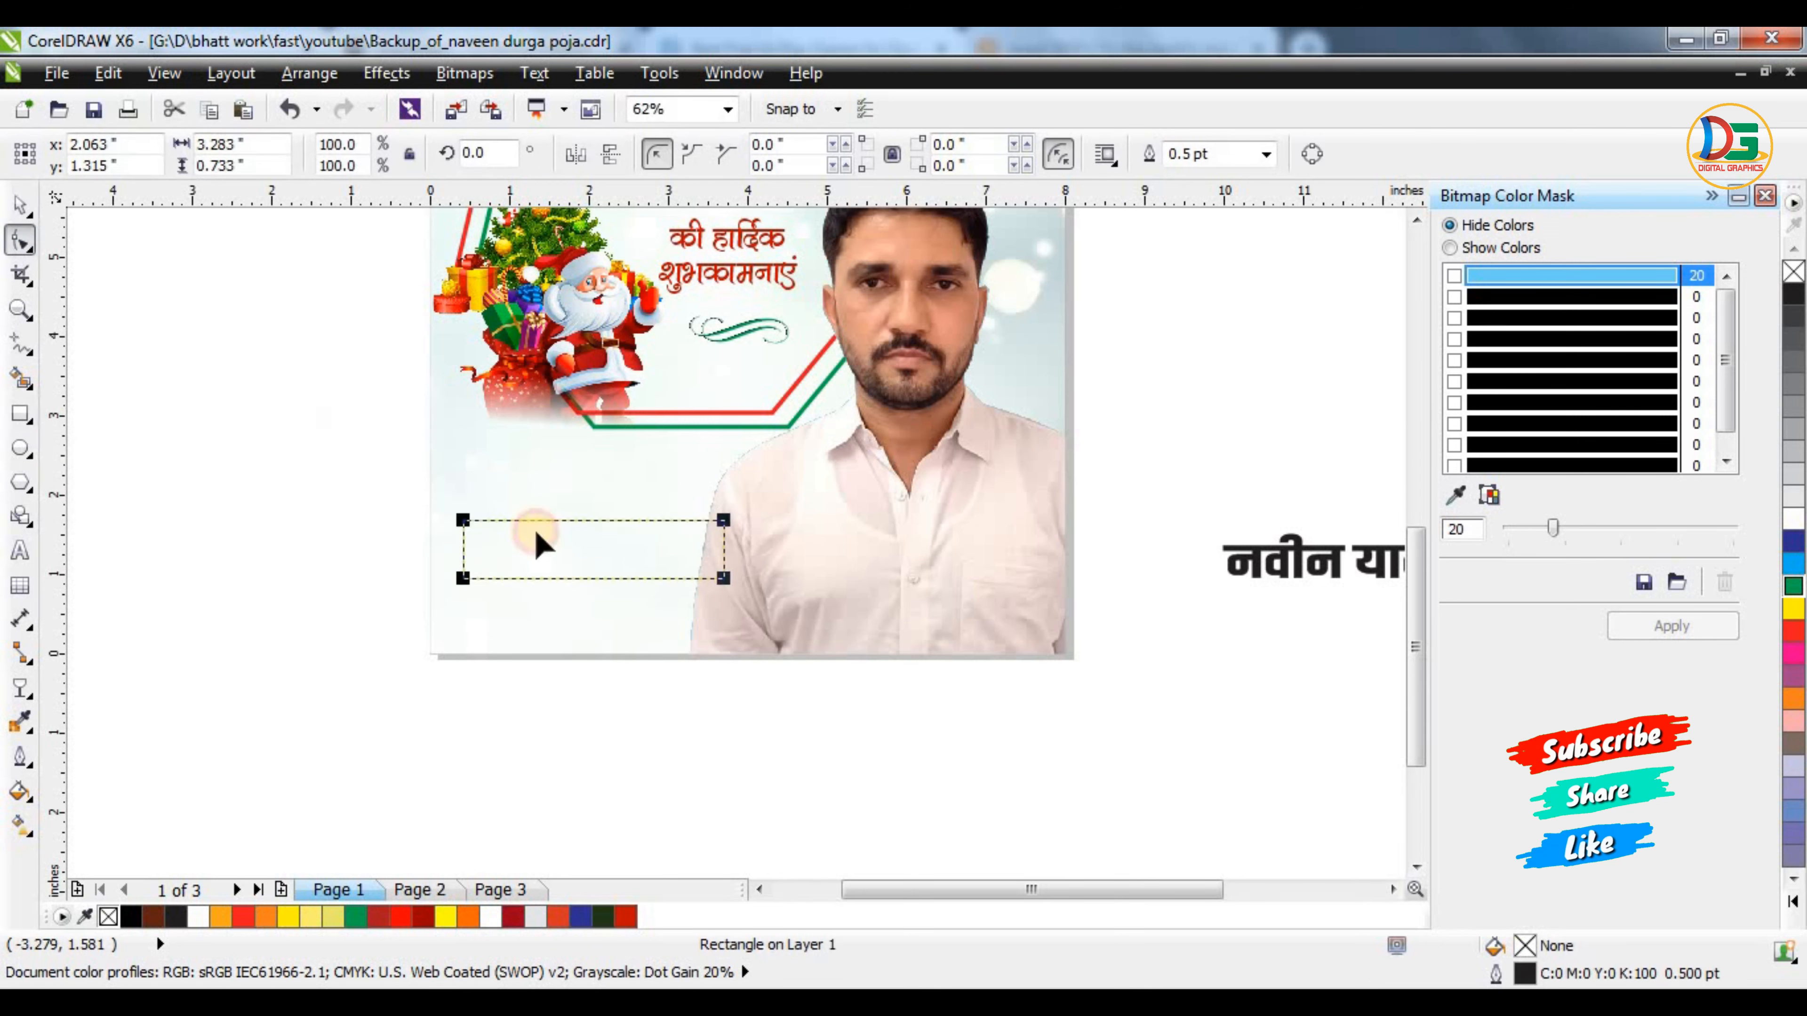
pyautogui.click(726, 153)
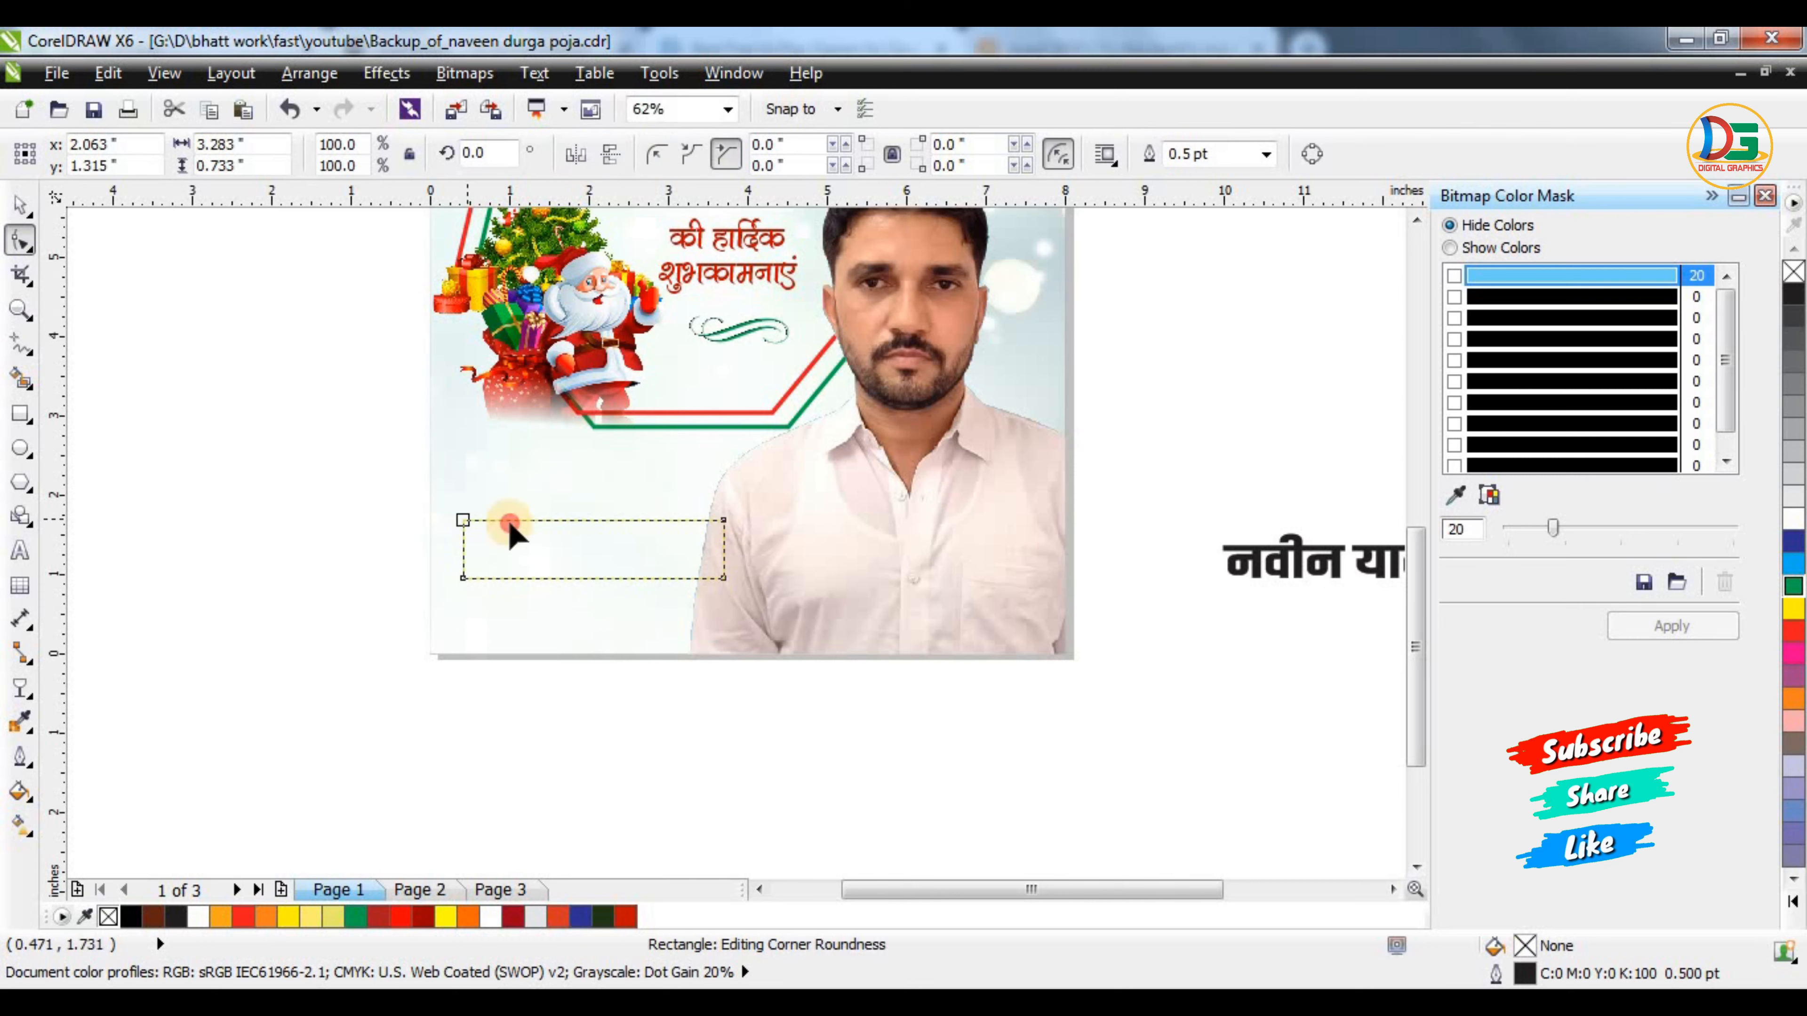
pyautogui.moveTo(464, 521)
pyautogui.mouseDown()
pyautogui.moveTo(518, 530)
pyautogui.moveTo(478, 528)
pyautogui.mouseUp()
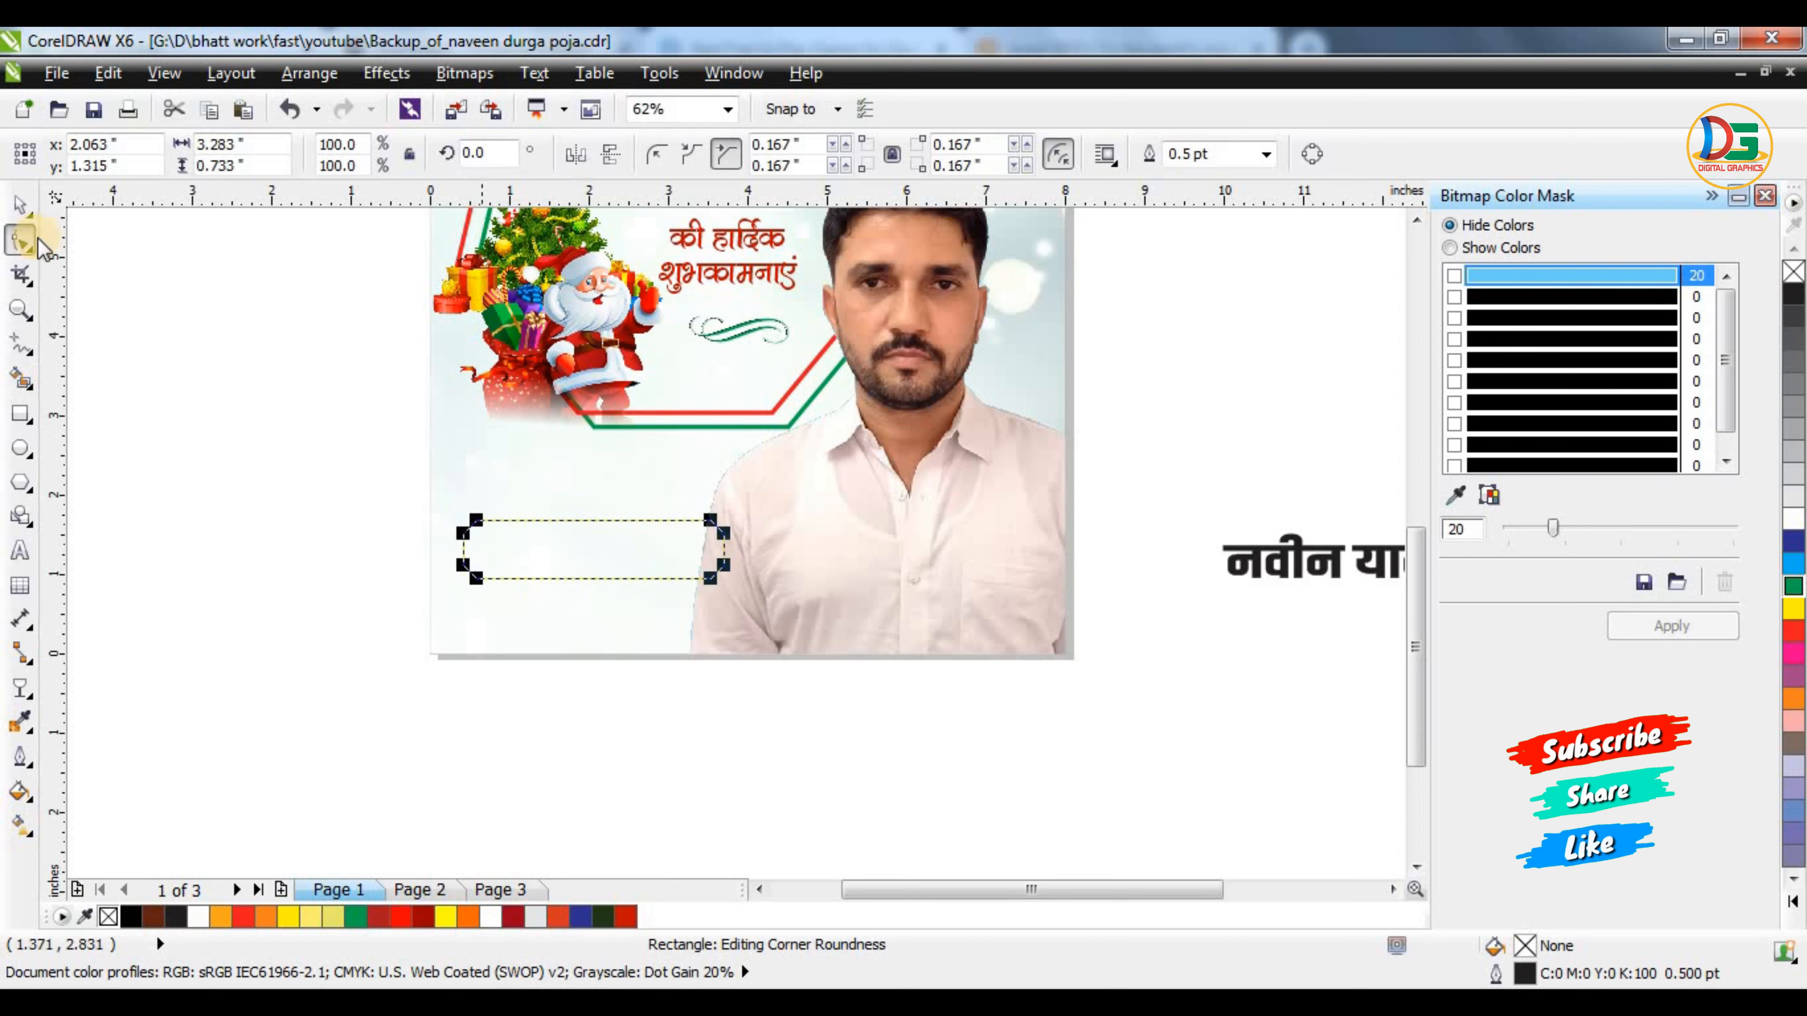
pyautogui.click(17, 213)
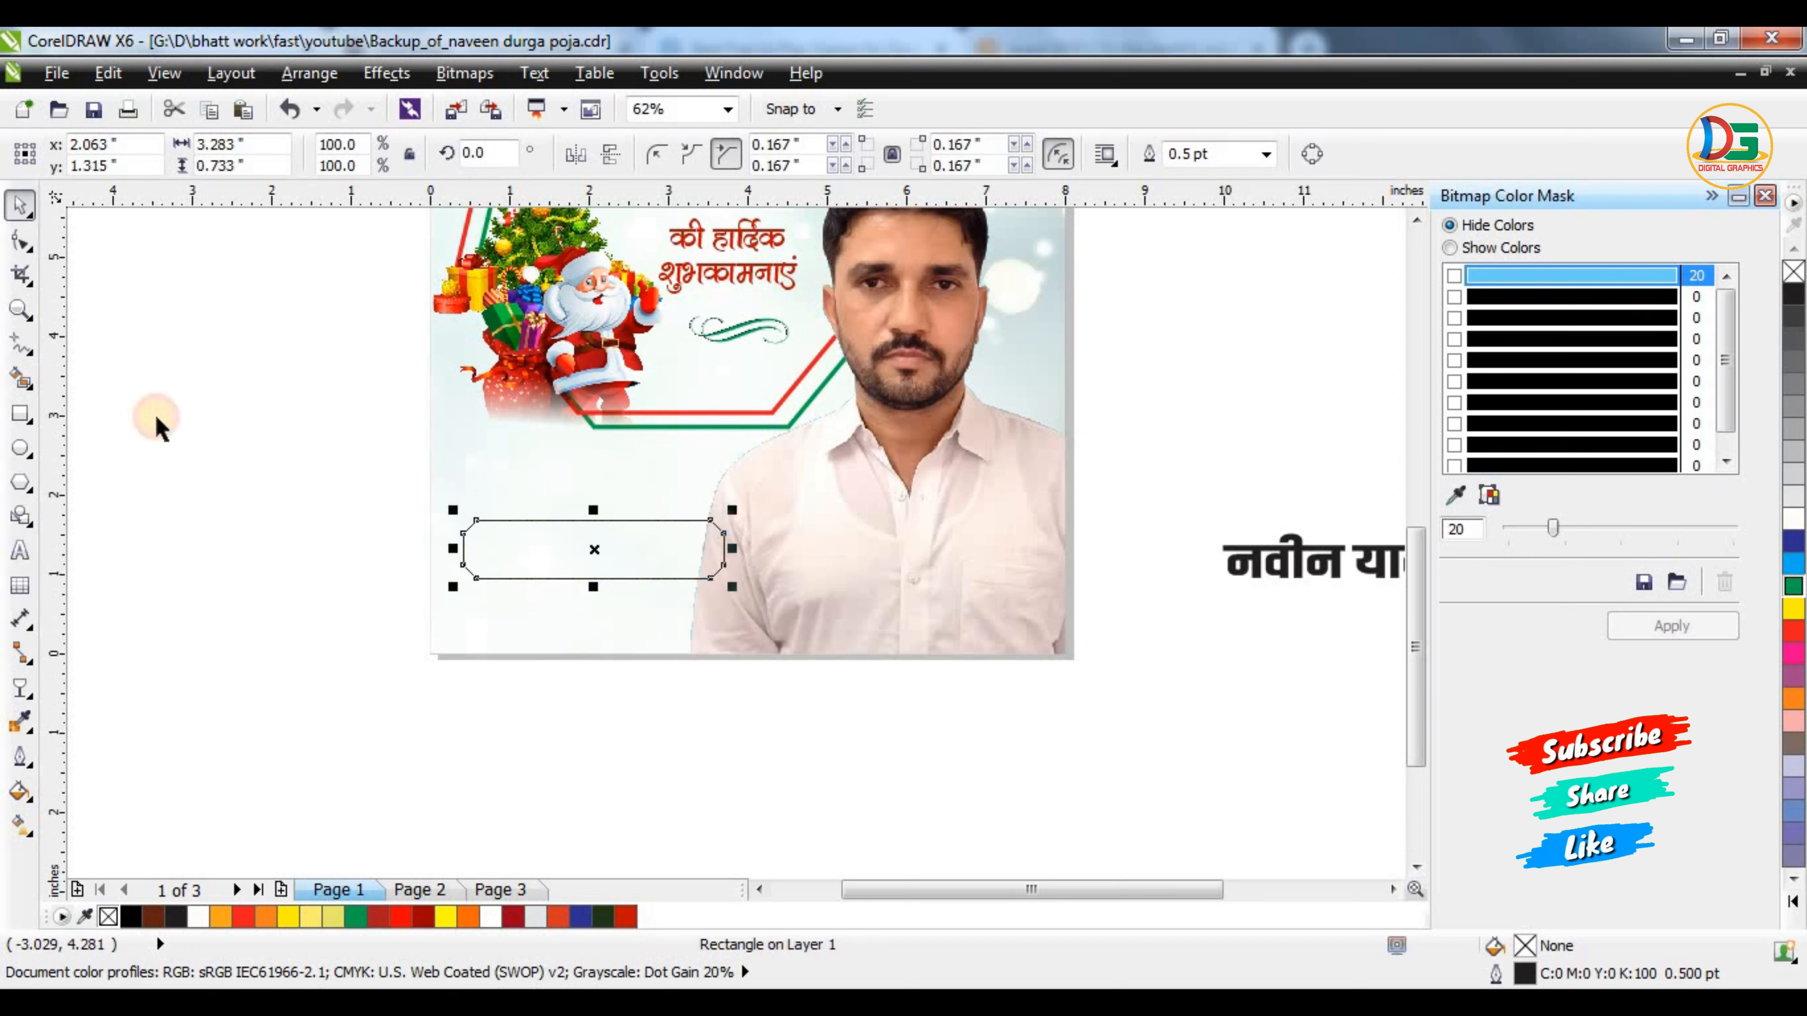
# Fill the chamfered bar red and place a green-filled duplicate about 0.23 inches lower, overlapping it
pyautogui.click(1792, 634)
pyautogui.moveTo(643, 551); pyautogui.dragTo(645, 554)
pyautogui.click(1792, 588)
pyautogui.click(725, 777)
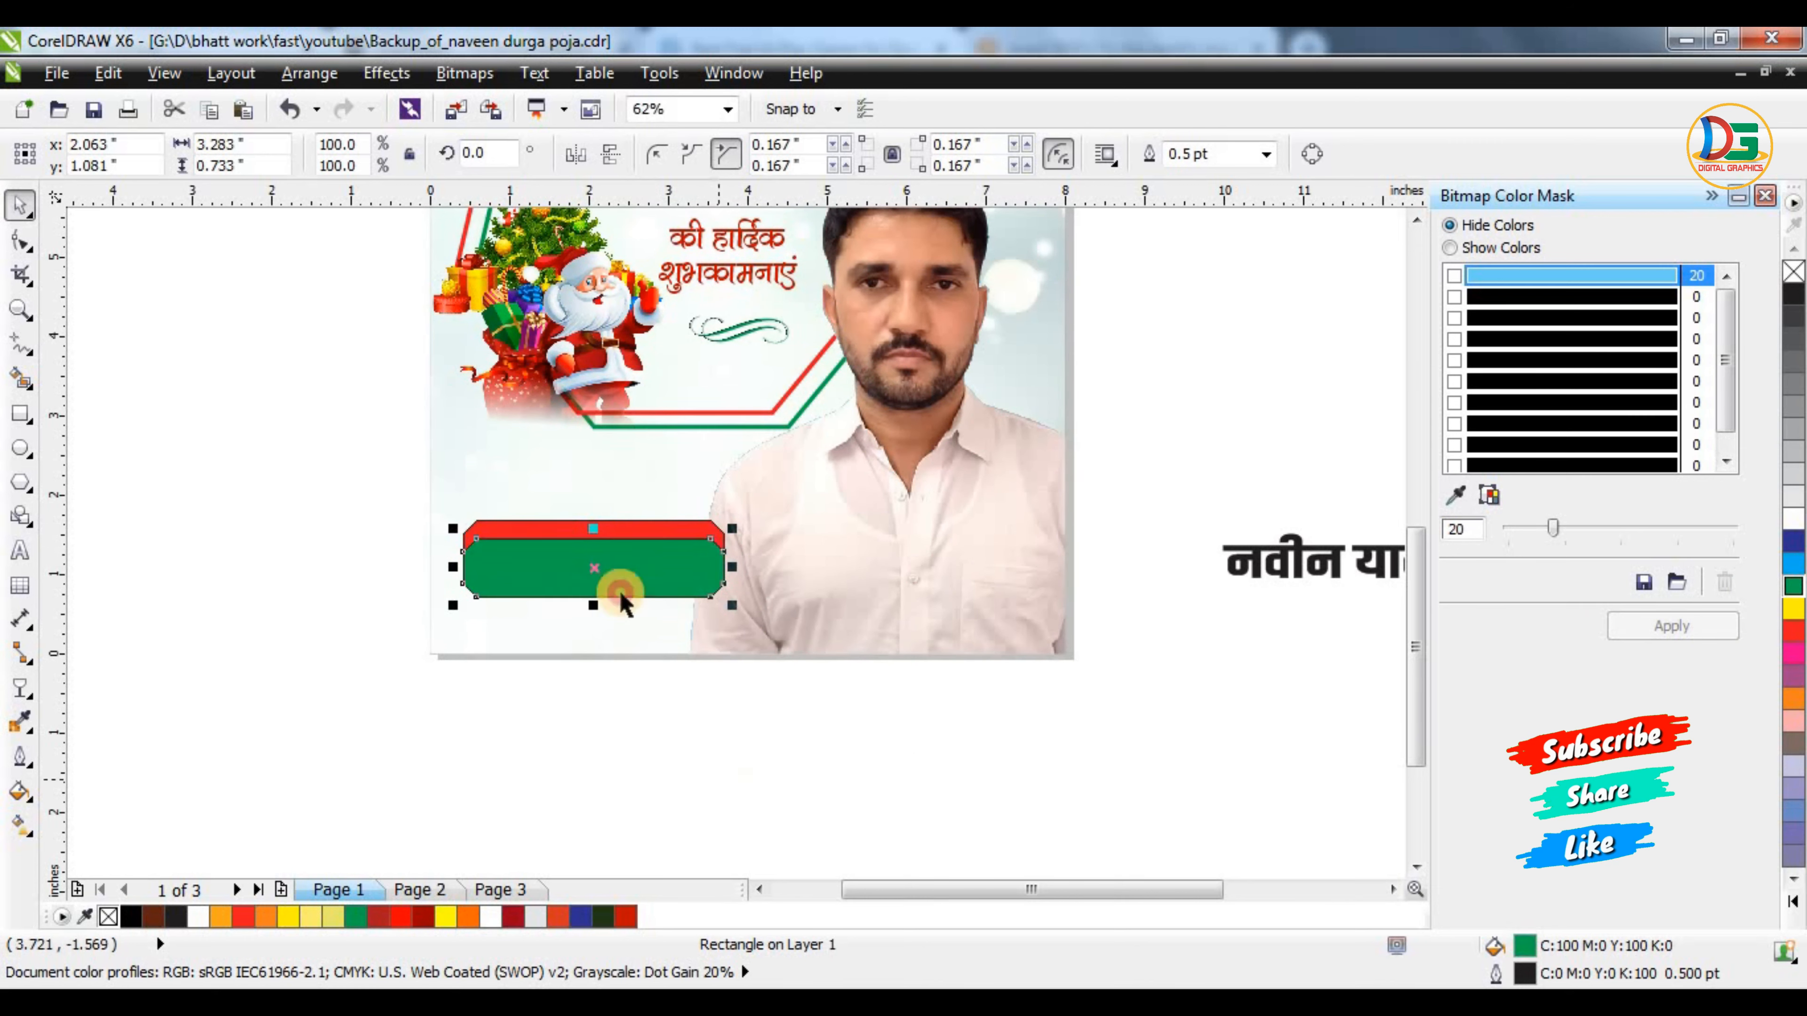
pyautogui.click(644, 530)
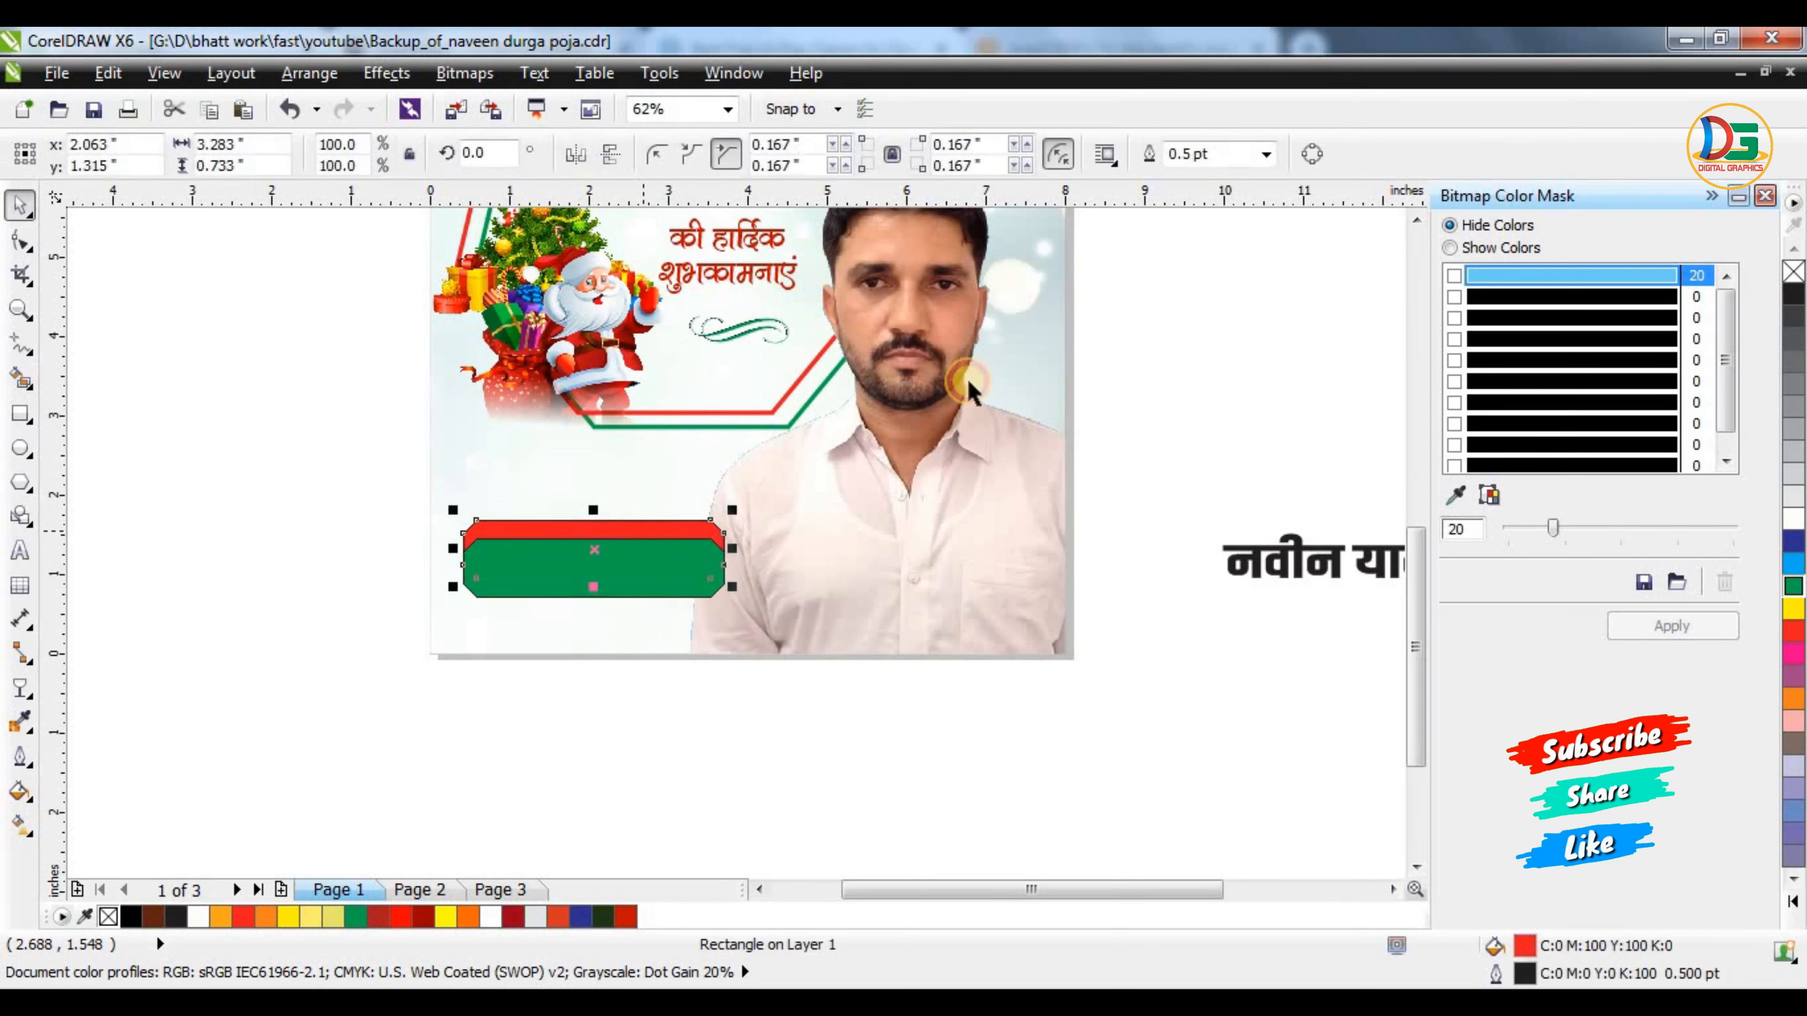
# Remove the red bar's outline, set the green bar aside, and stretch the red bar to about 7.35 inches along the poster's bottom edge
pyautogui.click(1270, 155)
pyautogui.click(1221, 182)
pyautogui.click(698, 581)
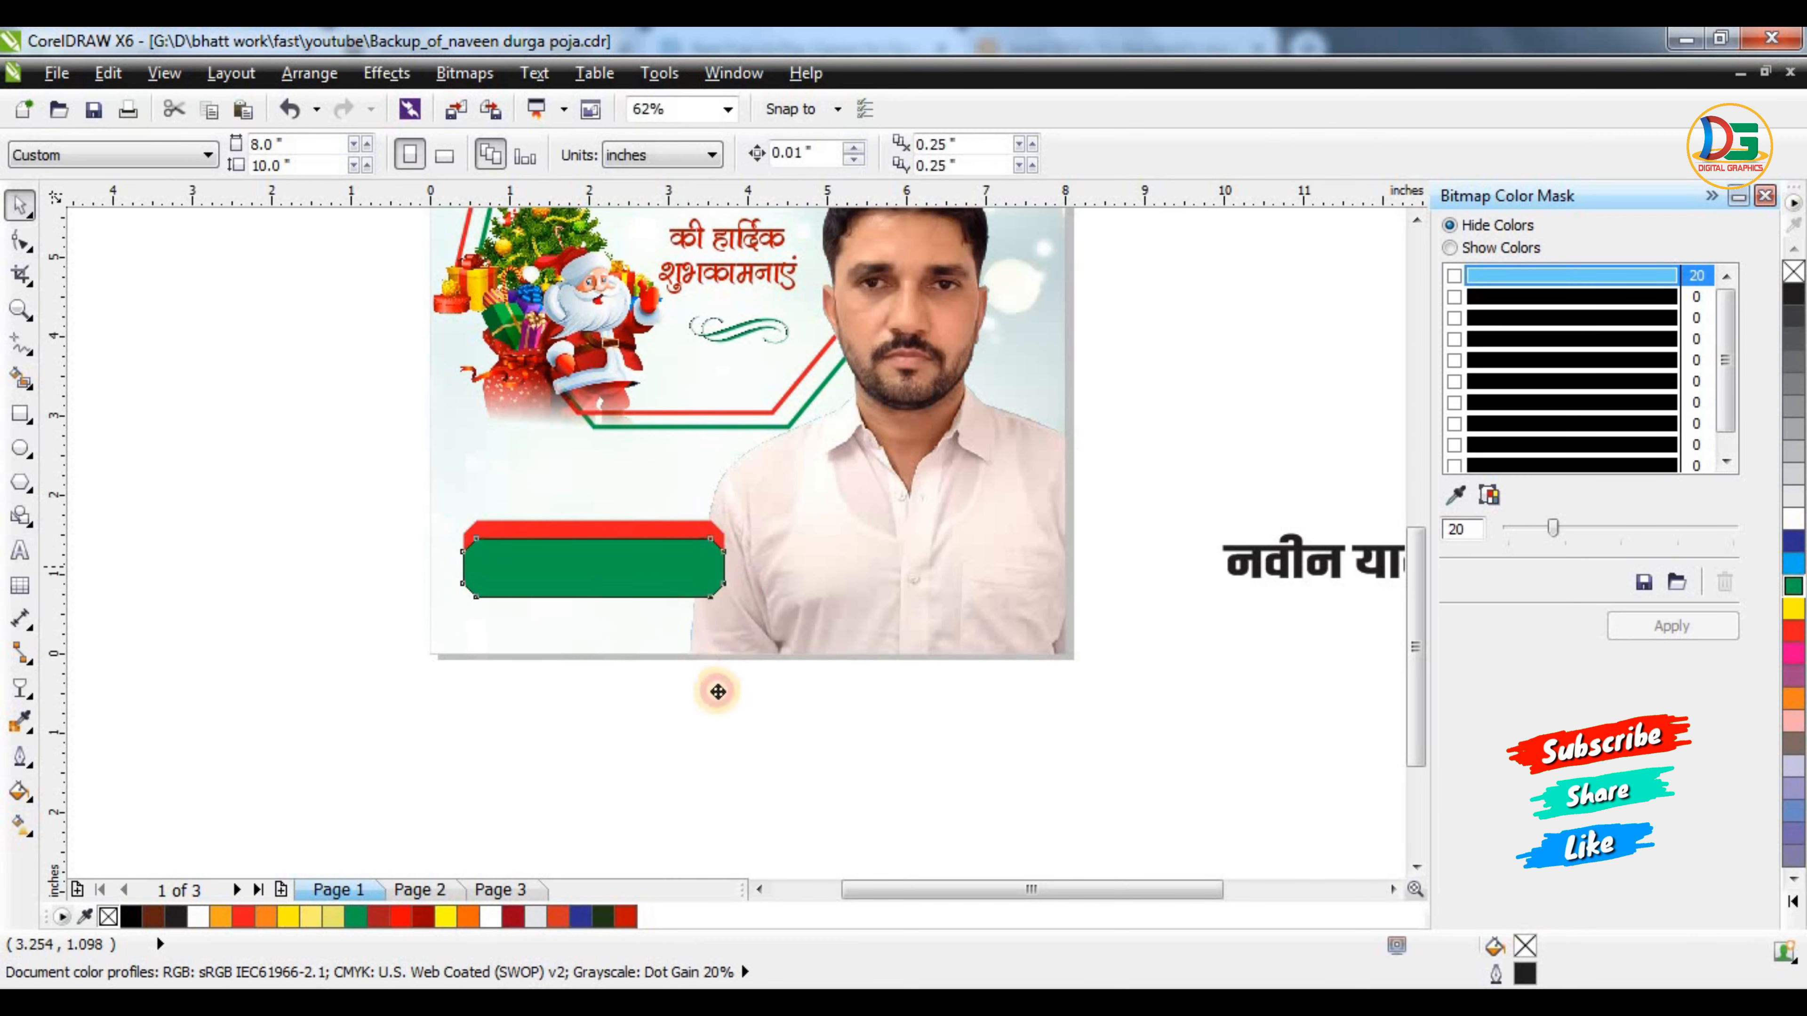
pyautogui.moveTo(717, 692); pyautogui.dragTo(717, 692)
pyautogui.moveTo(691, 525); pyautogui.dragTo(1046, 598)
# Skew the red bar horizontally so its ends slant to the right, and fine-tune its fit between the poster's side edges
pyautogui.click(756, 566)
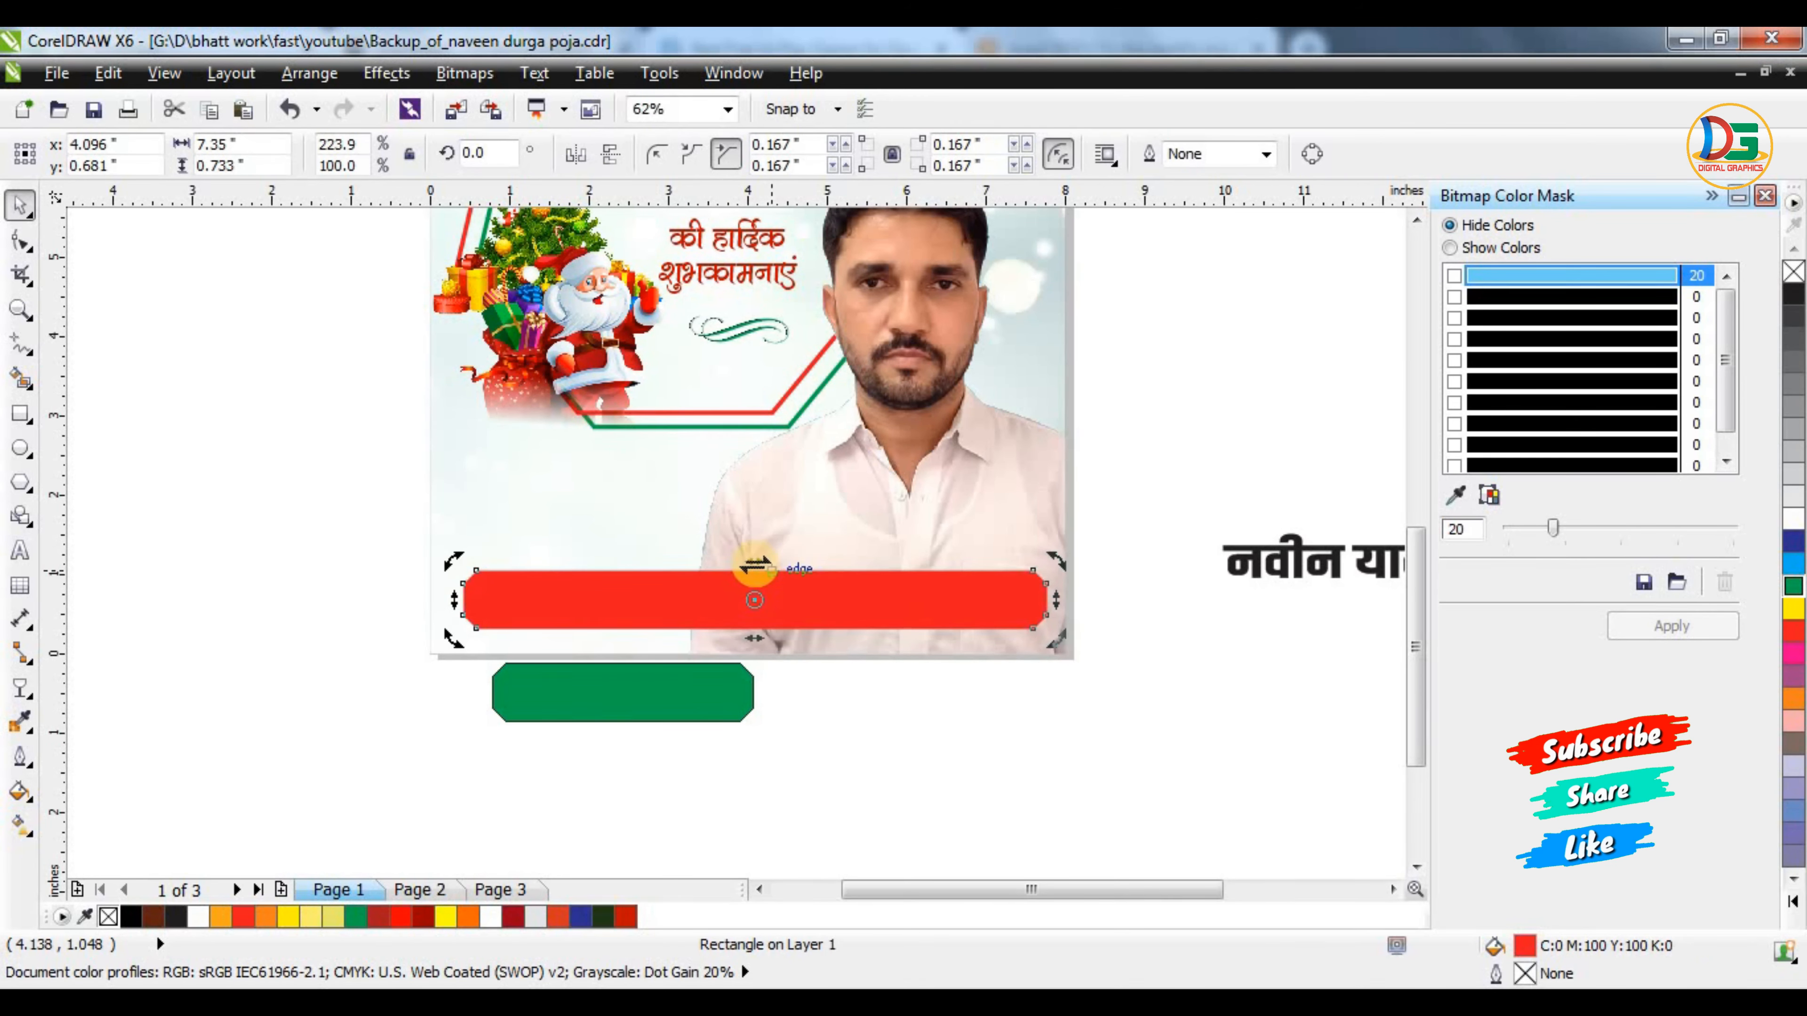
pyautogui.moveTo(756, 566); pyautogui.dragTo(798, 568)
pyautogui.click(1169, 533)
pyautogui.moveTo(993, 590); pyautogui.dragTo(967, 590)
# Move the green bar onto the right half of the red bar and remove its outline
pyautogui.moveTo(678, 683); pyautogui.dragTo(924, 609)
pyautogui.click(1264, 157)
pyautogui.click(1233, 173)
pyautogui.click(1134, 410)
# Stretch the green bar to about 1.1 inches tall and skew it rightward to match the red bar's slant
pyautogui.scroll(2, 843, 589)
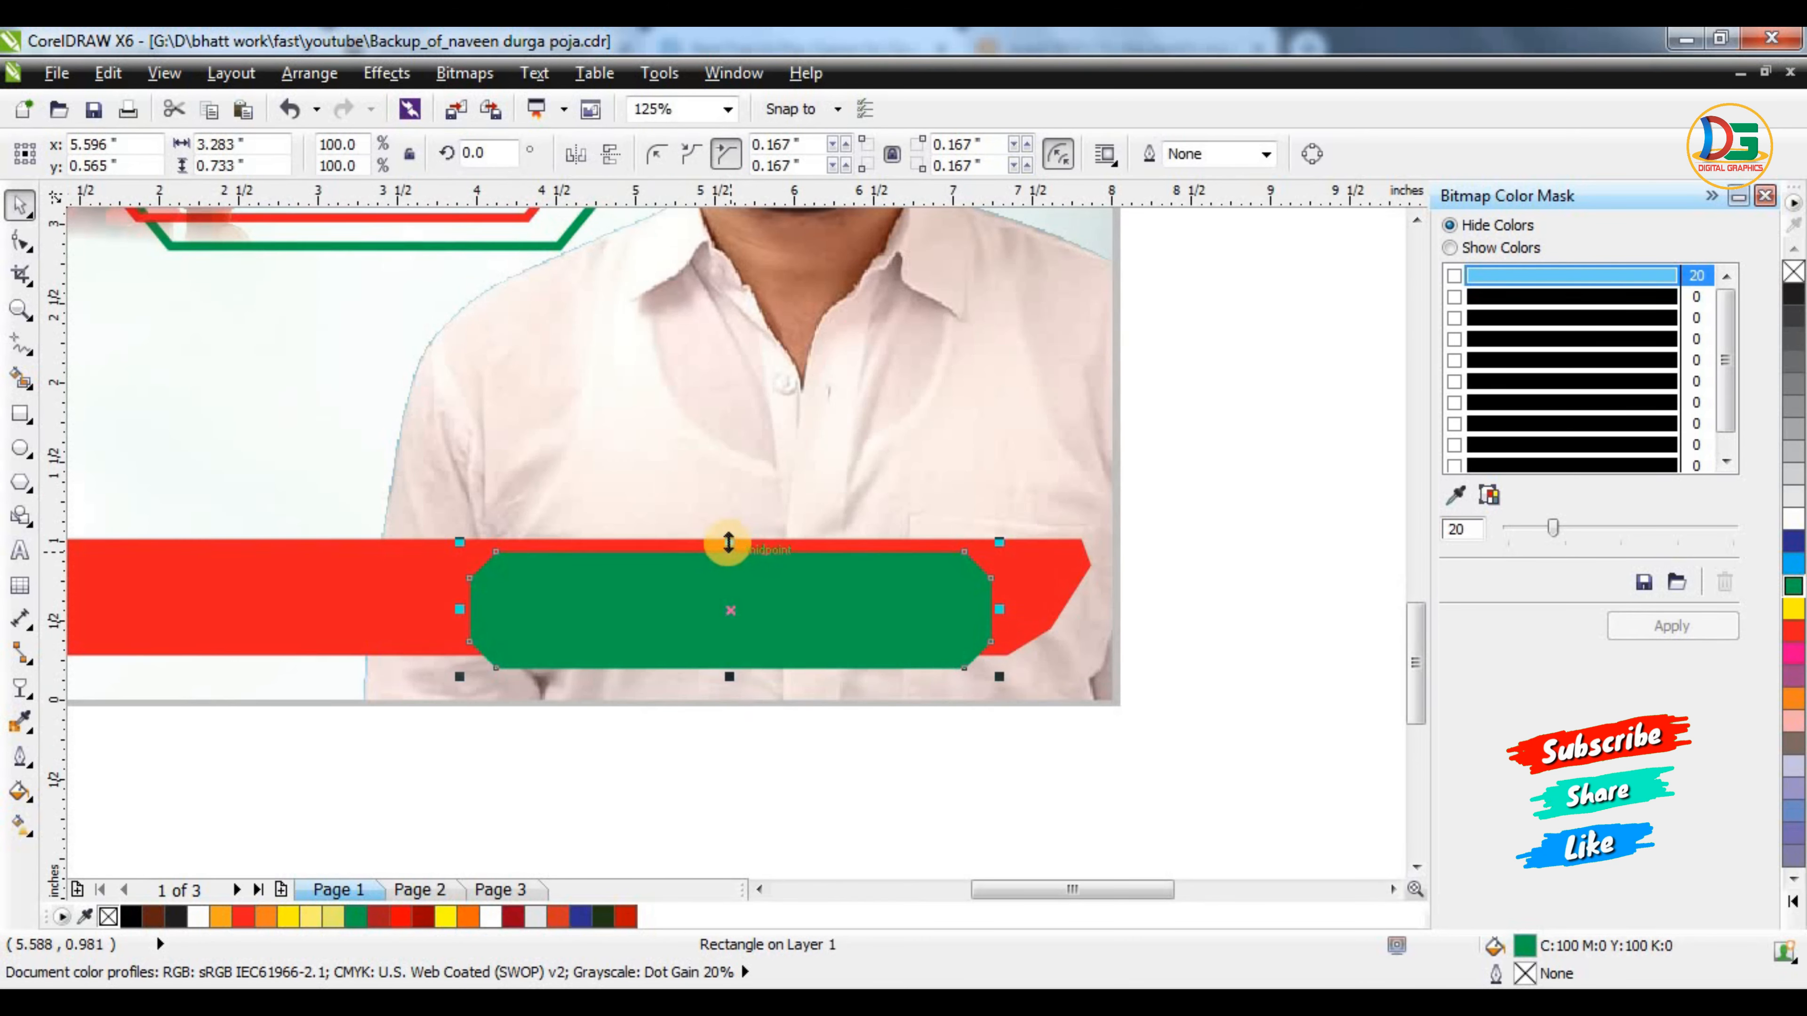
pyautogui.moveTo(728, 543); pyautogui.dragTo(728, 512)
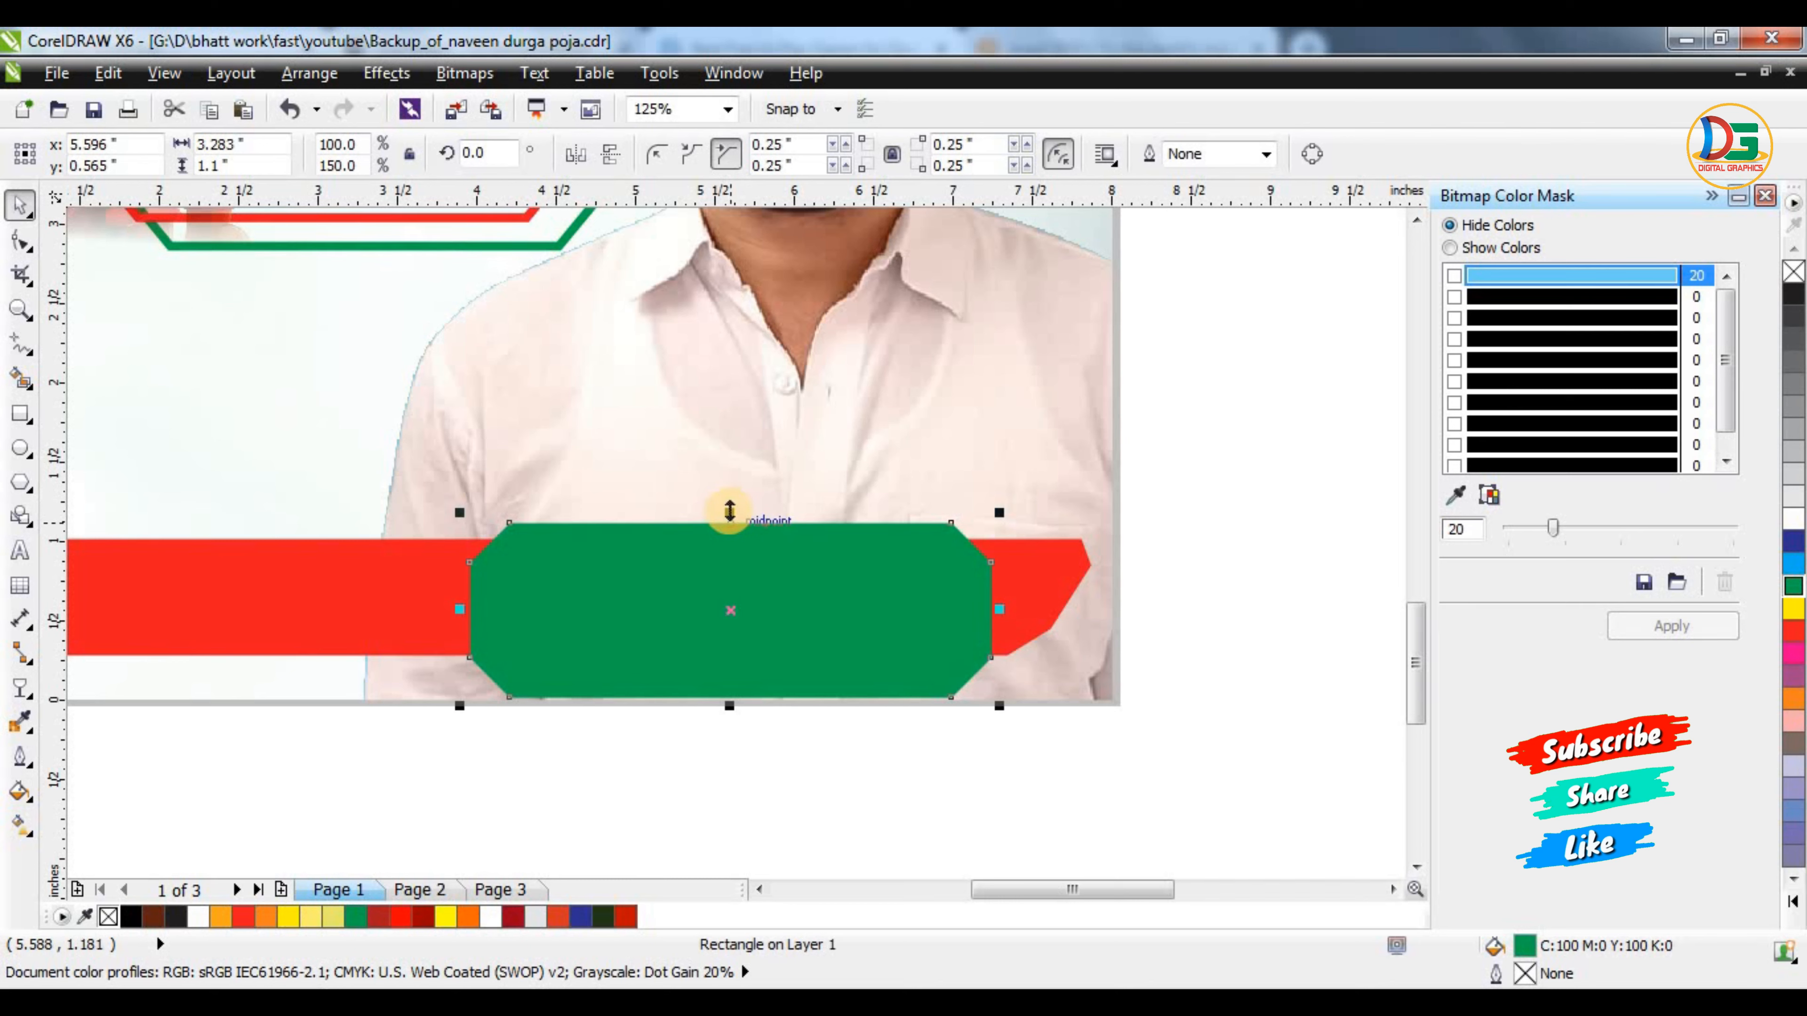
pyautogui.click(727, 534)
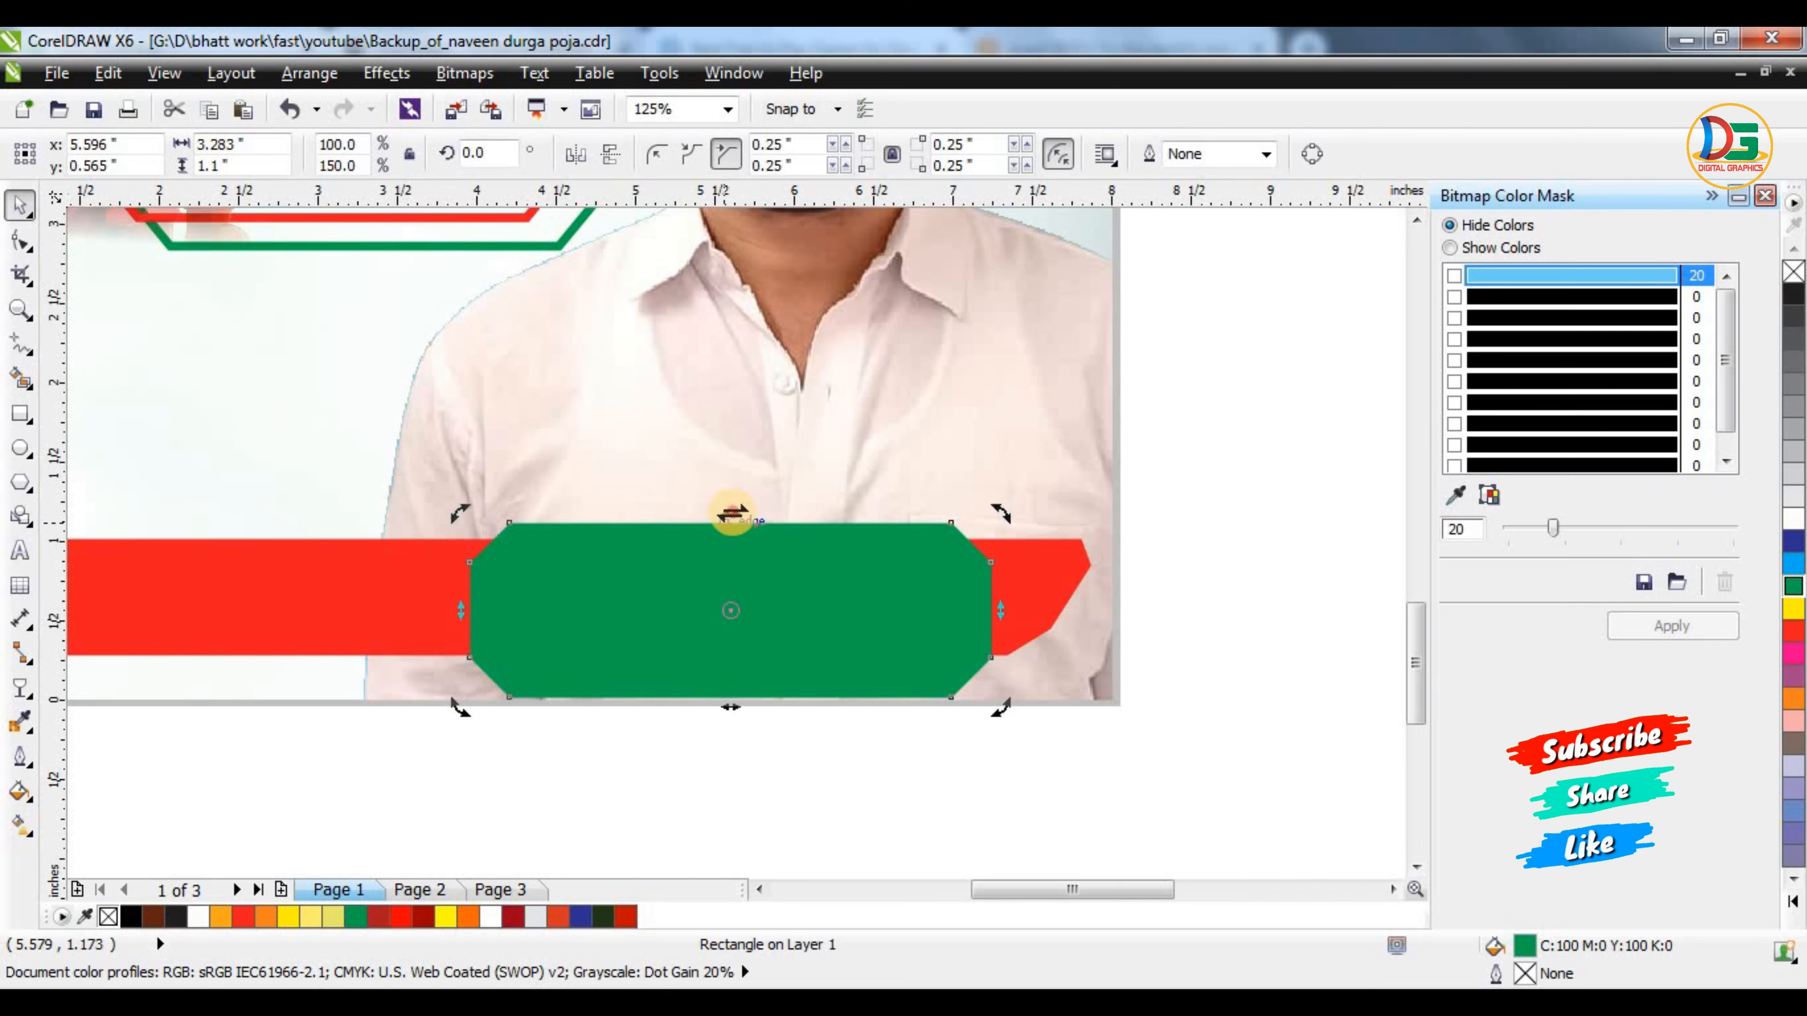
pyautogui.moveTo(730, 510); pyautogui.dragTo(807, 513)
pyautogui.click(758, 577)
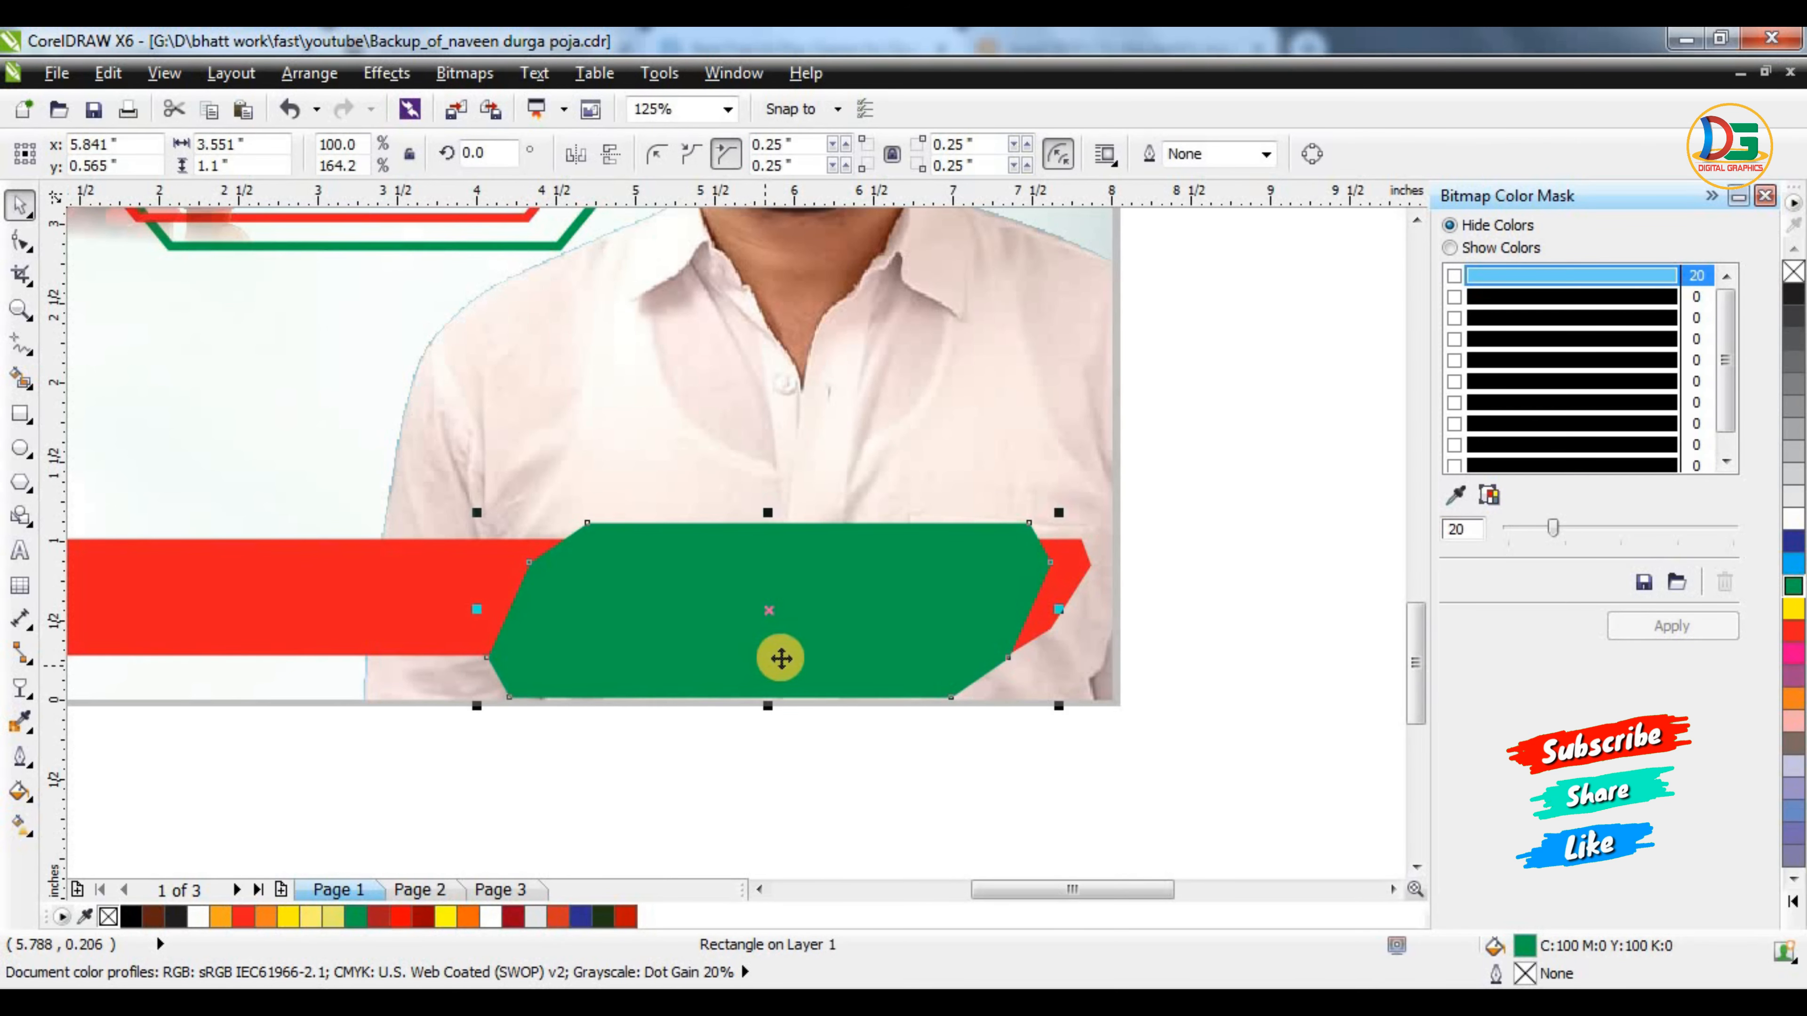
# Thin the green bar to about 0.3 inches and place a duplicate strip along the red bar's lower edge
pyautogui.moveTo(765, 703); pyautogui.dragTo(817, 672)
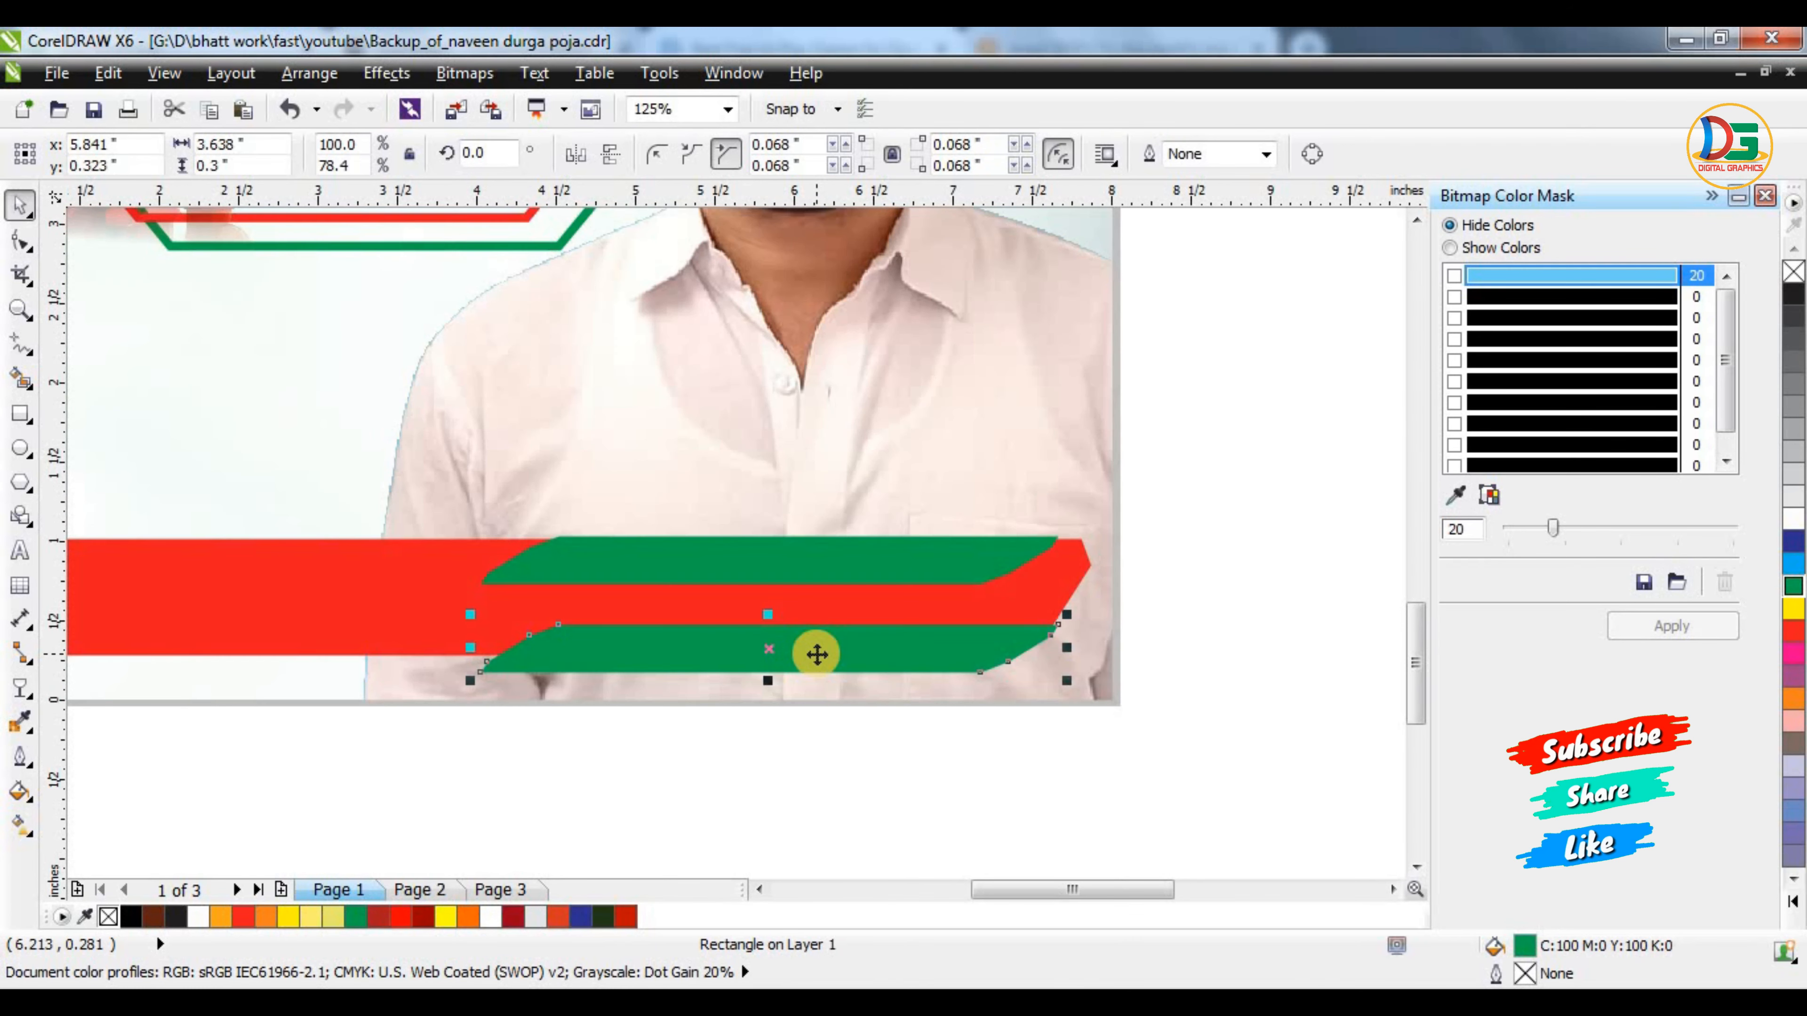
pyautogui.scroll(-3, 958, 621)
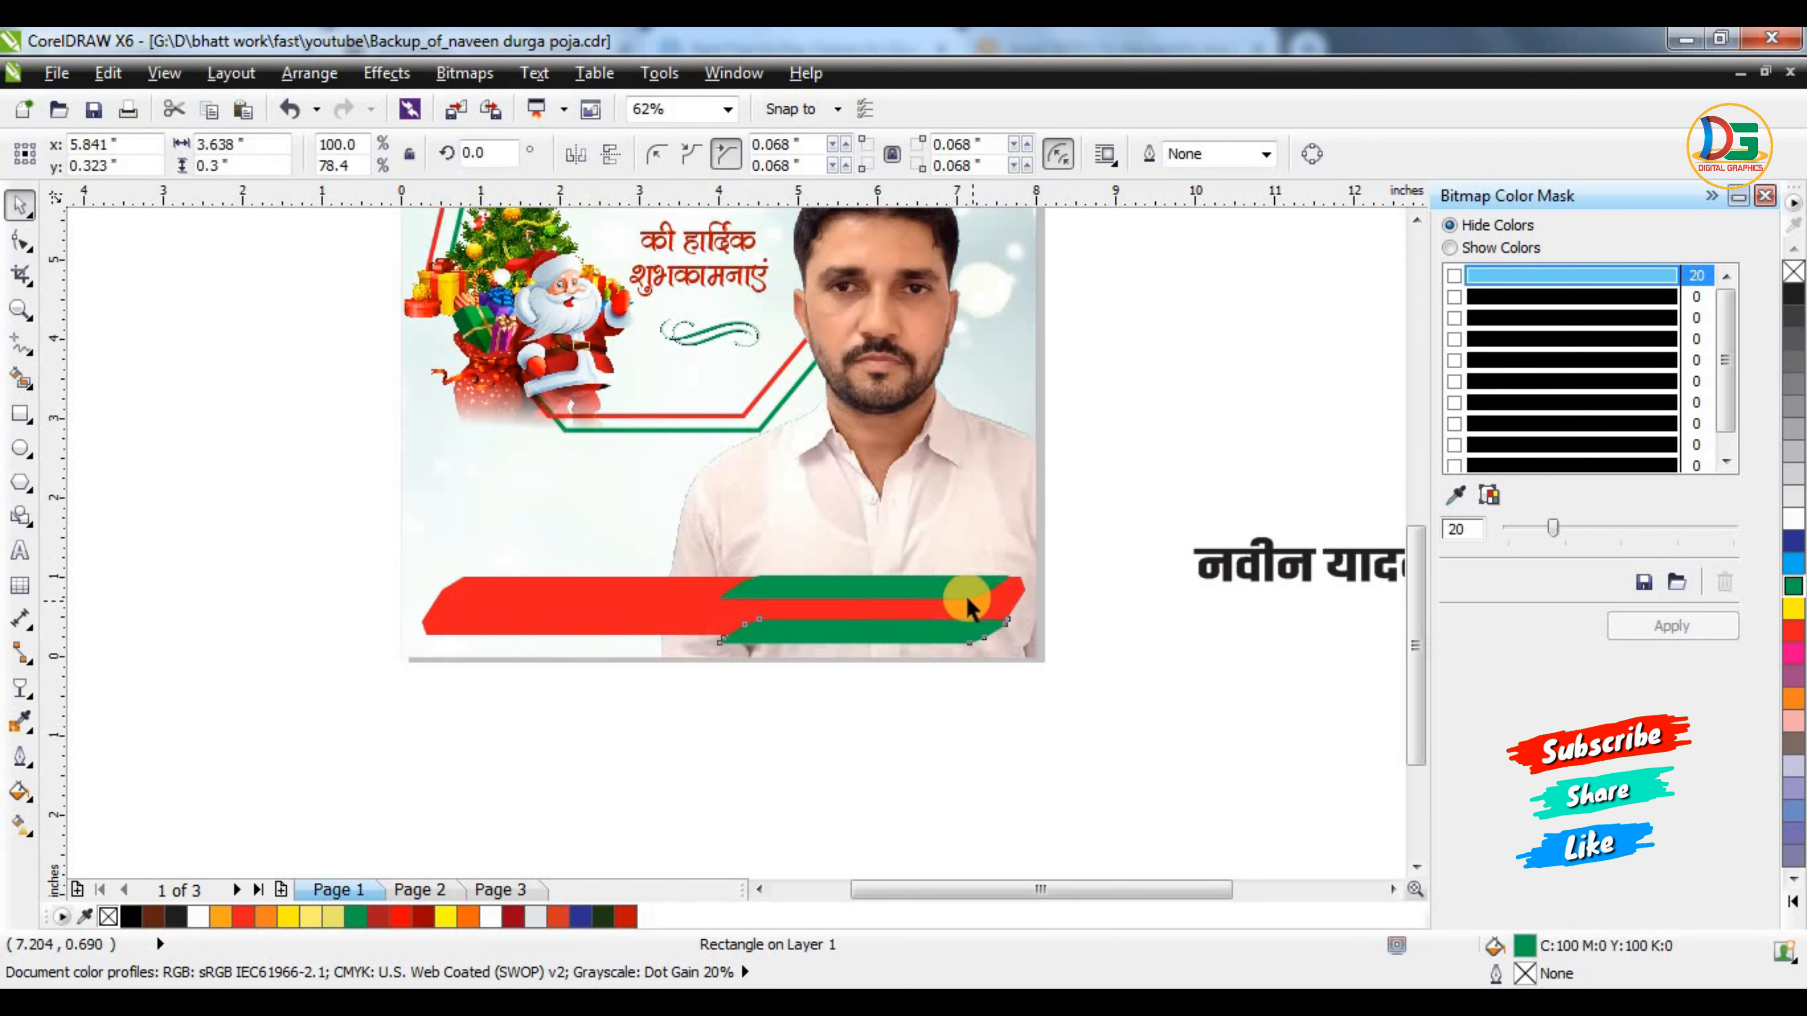
pyautogui.scroll(3, 956, 632)
# Keep only the upper green strip, shift it toward the red bar's right end, and resize it to about 0.52 inches tall, centred vertically
pyautogui.moveTo(936, 589); pyautogui.dragTo(960, 593)
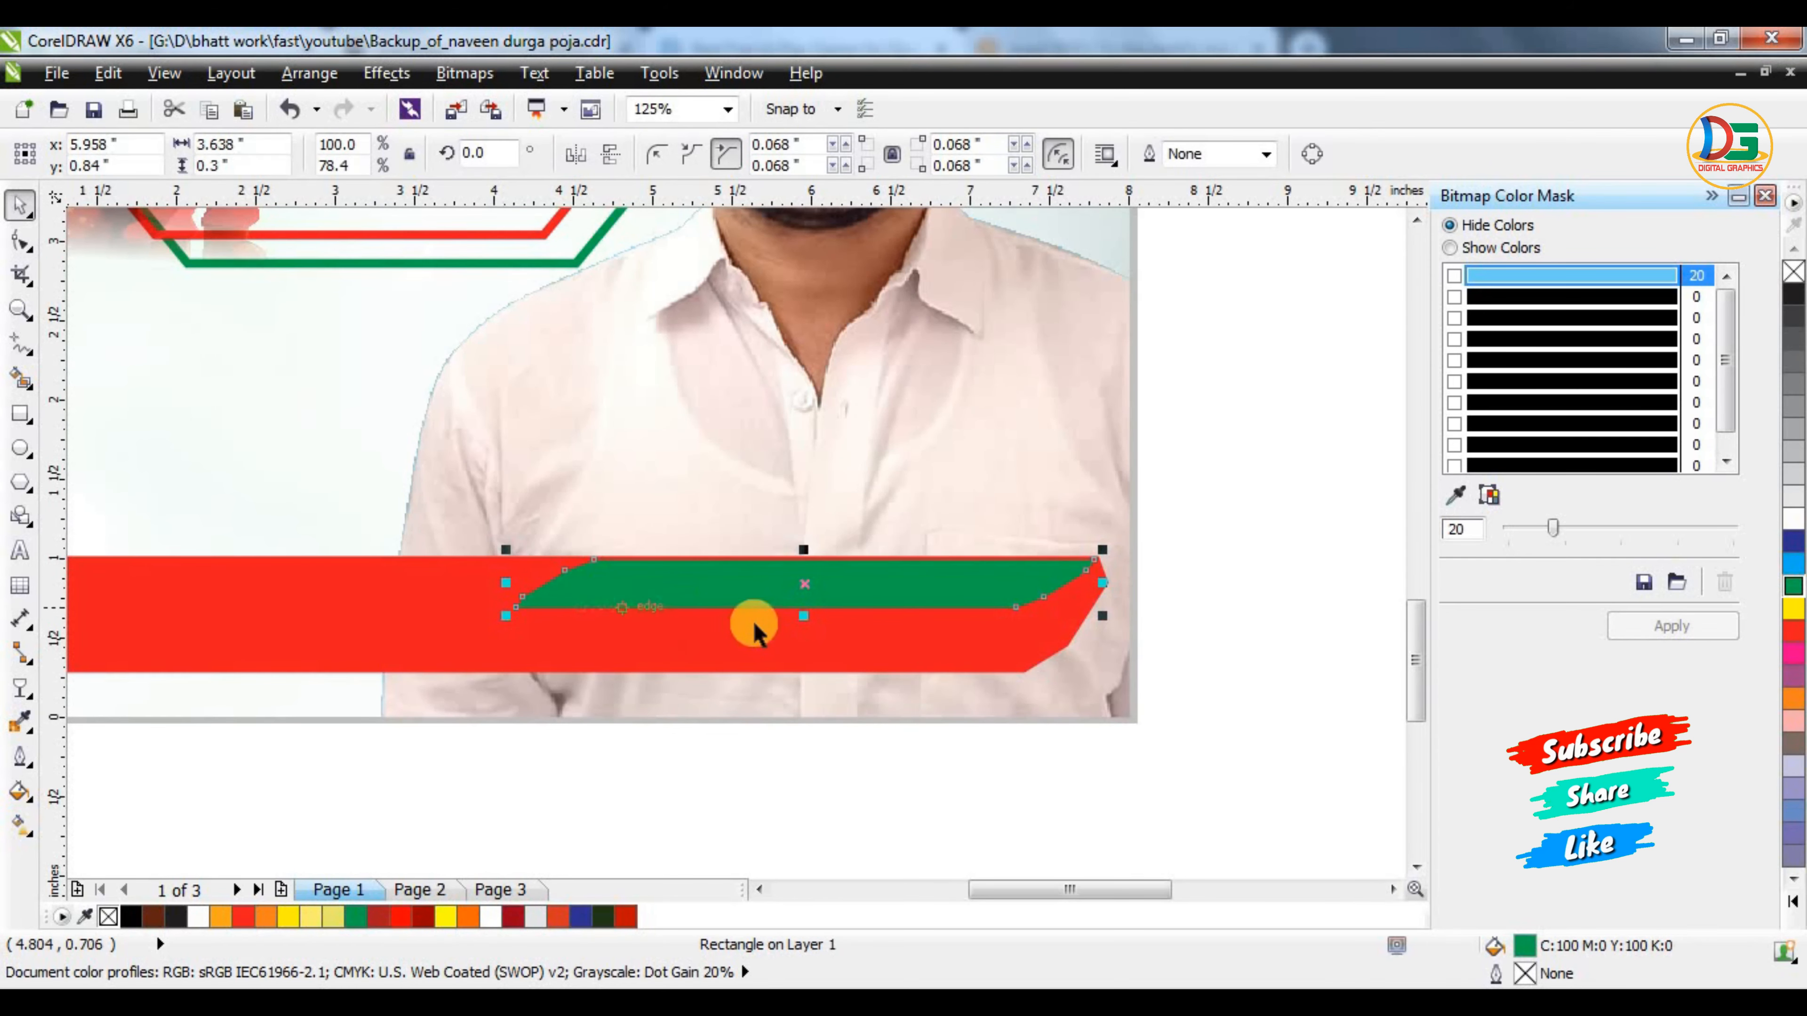
pyautogui.moveTo(804, 613); pyautogui.dragTo(812, 674)
pyautogui.scroll(-3, 831, 584)
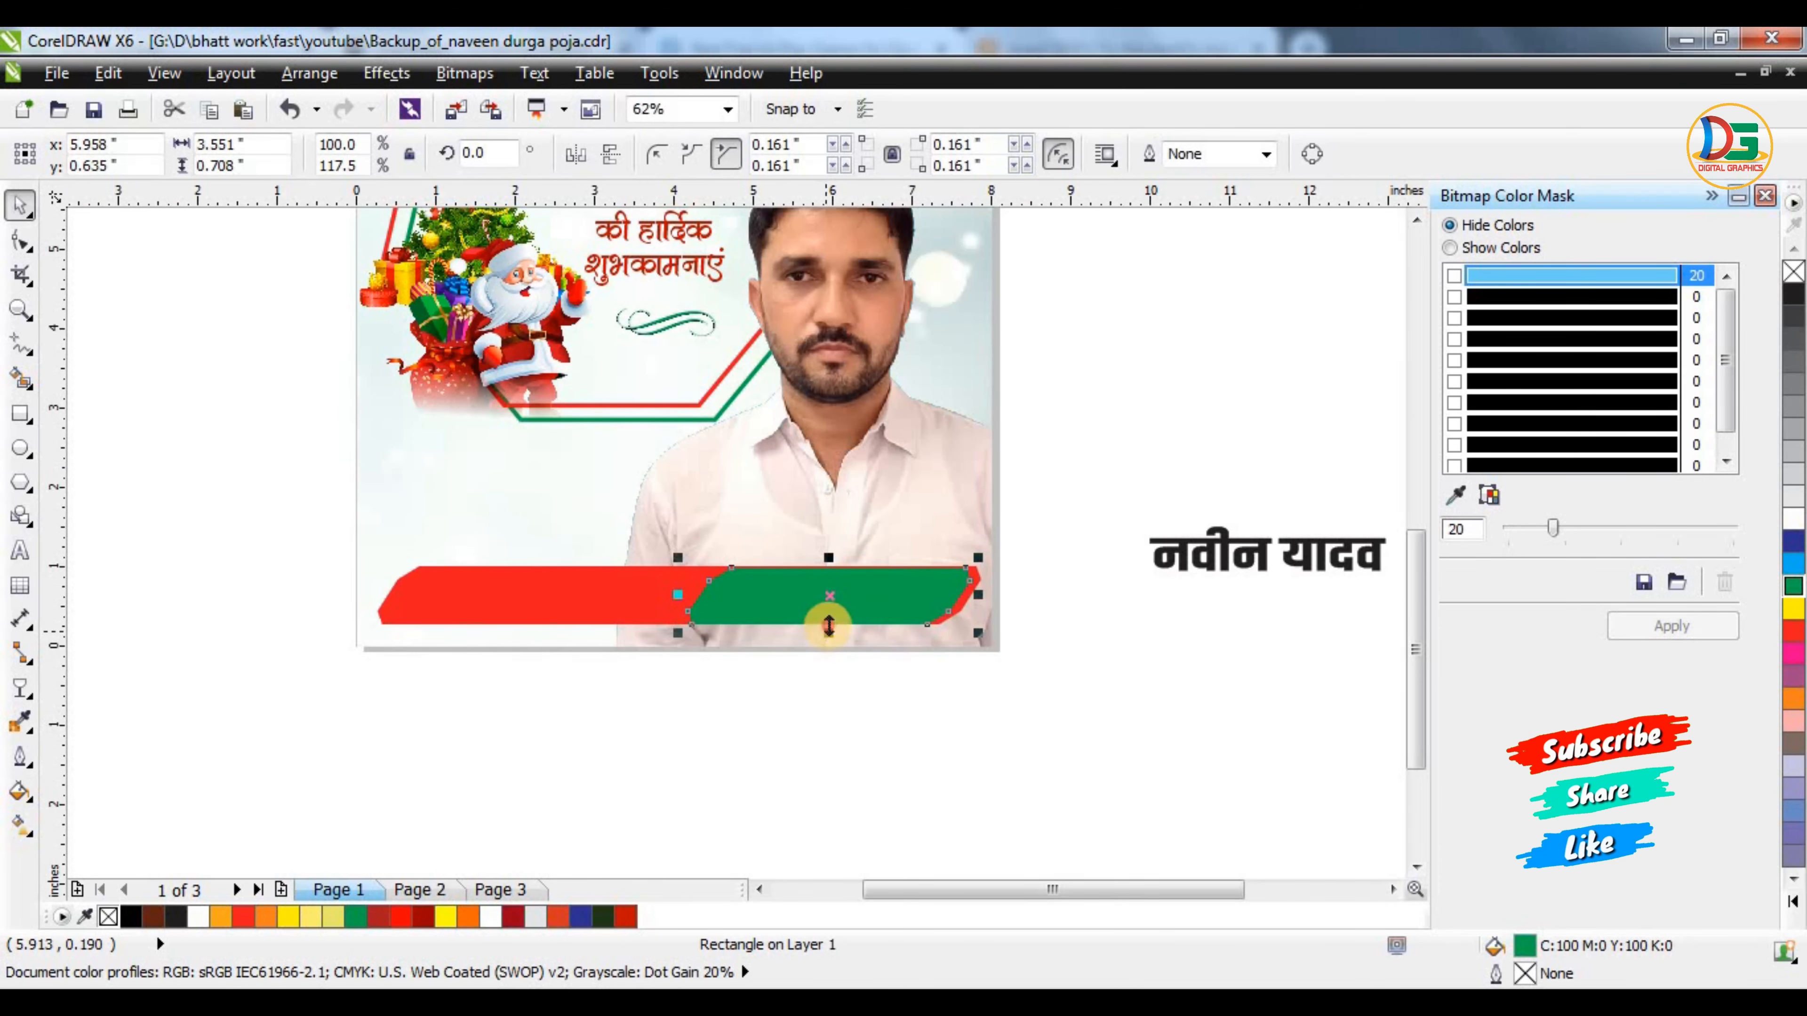
pyautogui.moveTo(828, 626); pyautogui.dragTo(806, 595)
# Widen the green bar leftward to about 3.83 inches, keeping its height at about 0.52 inches
pyautogui.scroll(1, 833, 608)
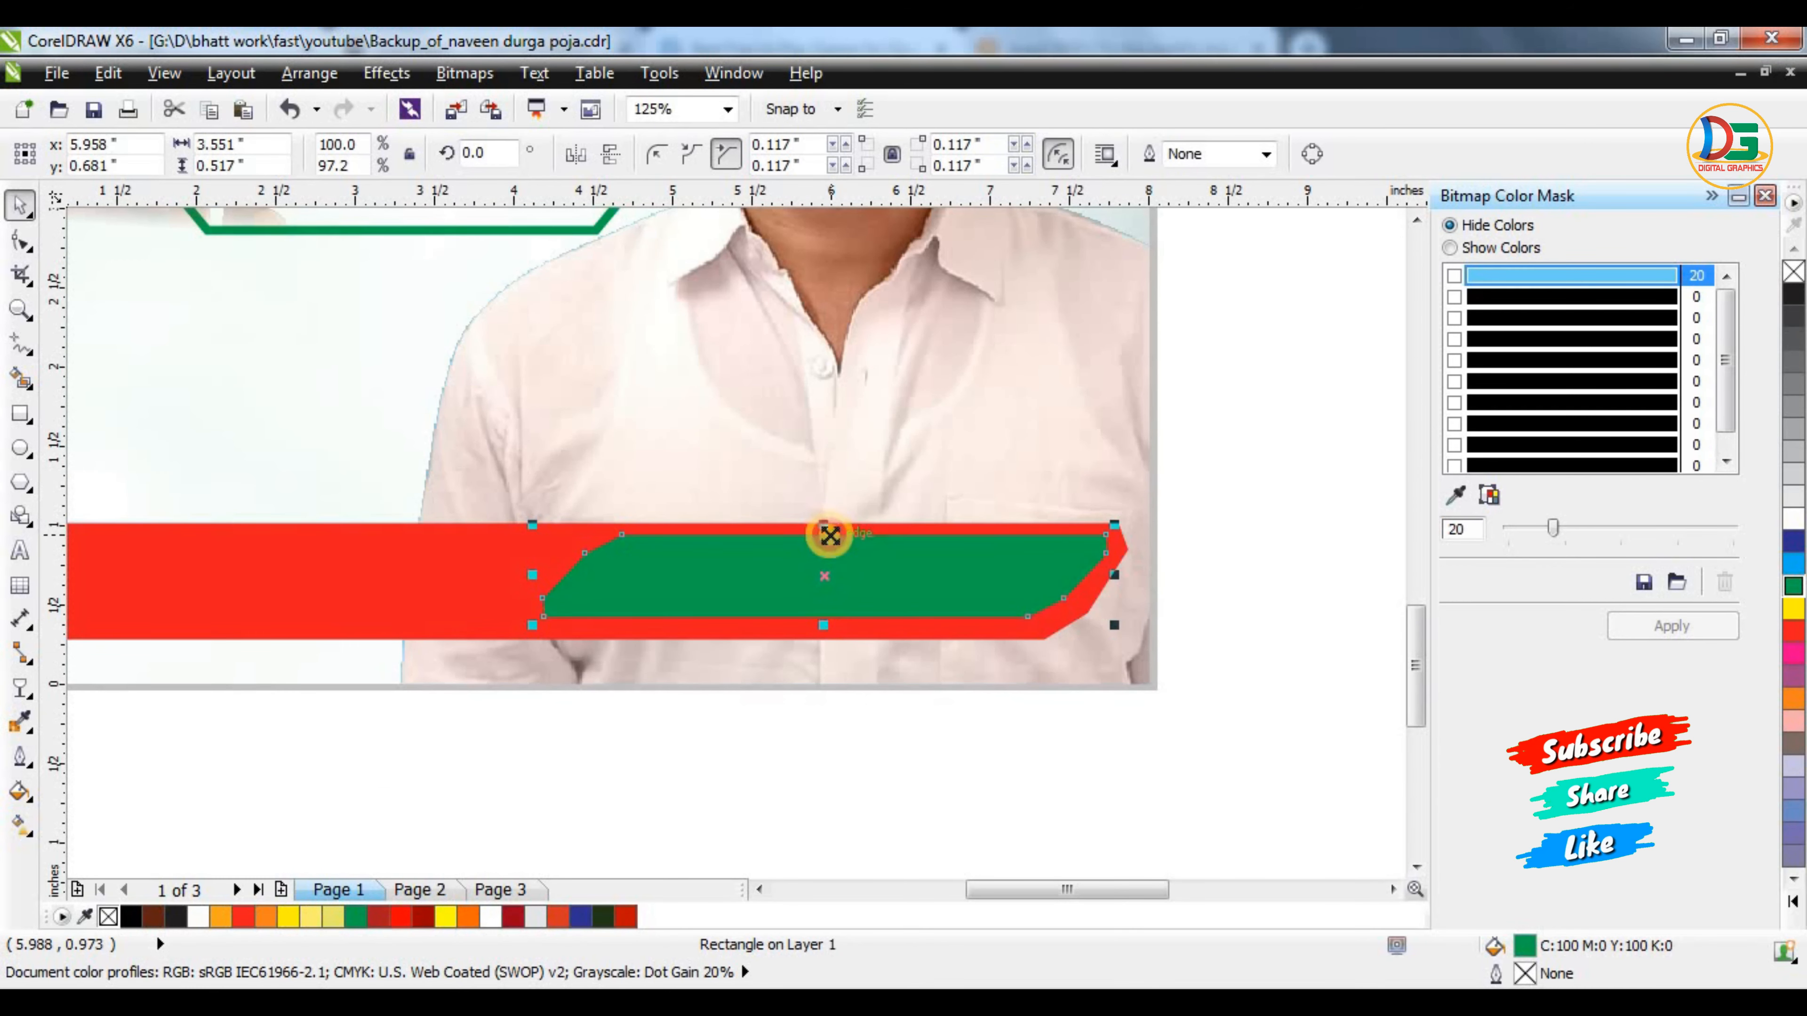
pyautogui.moveTo(830, 535); pyautogui.dragTo(823, 549)
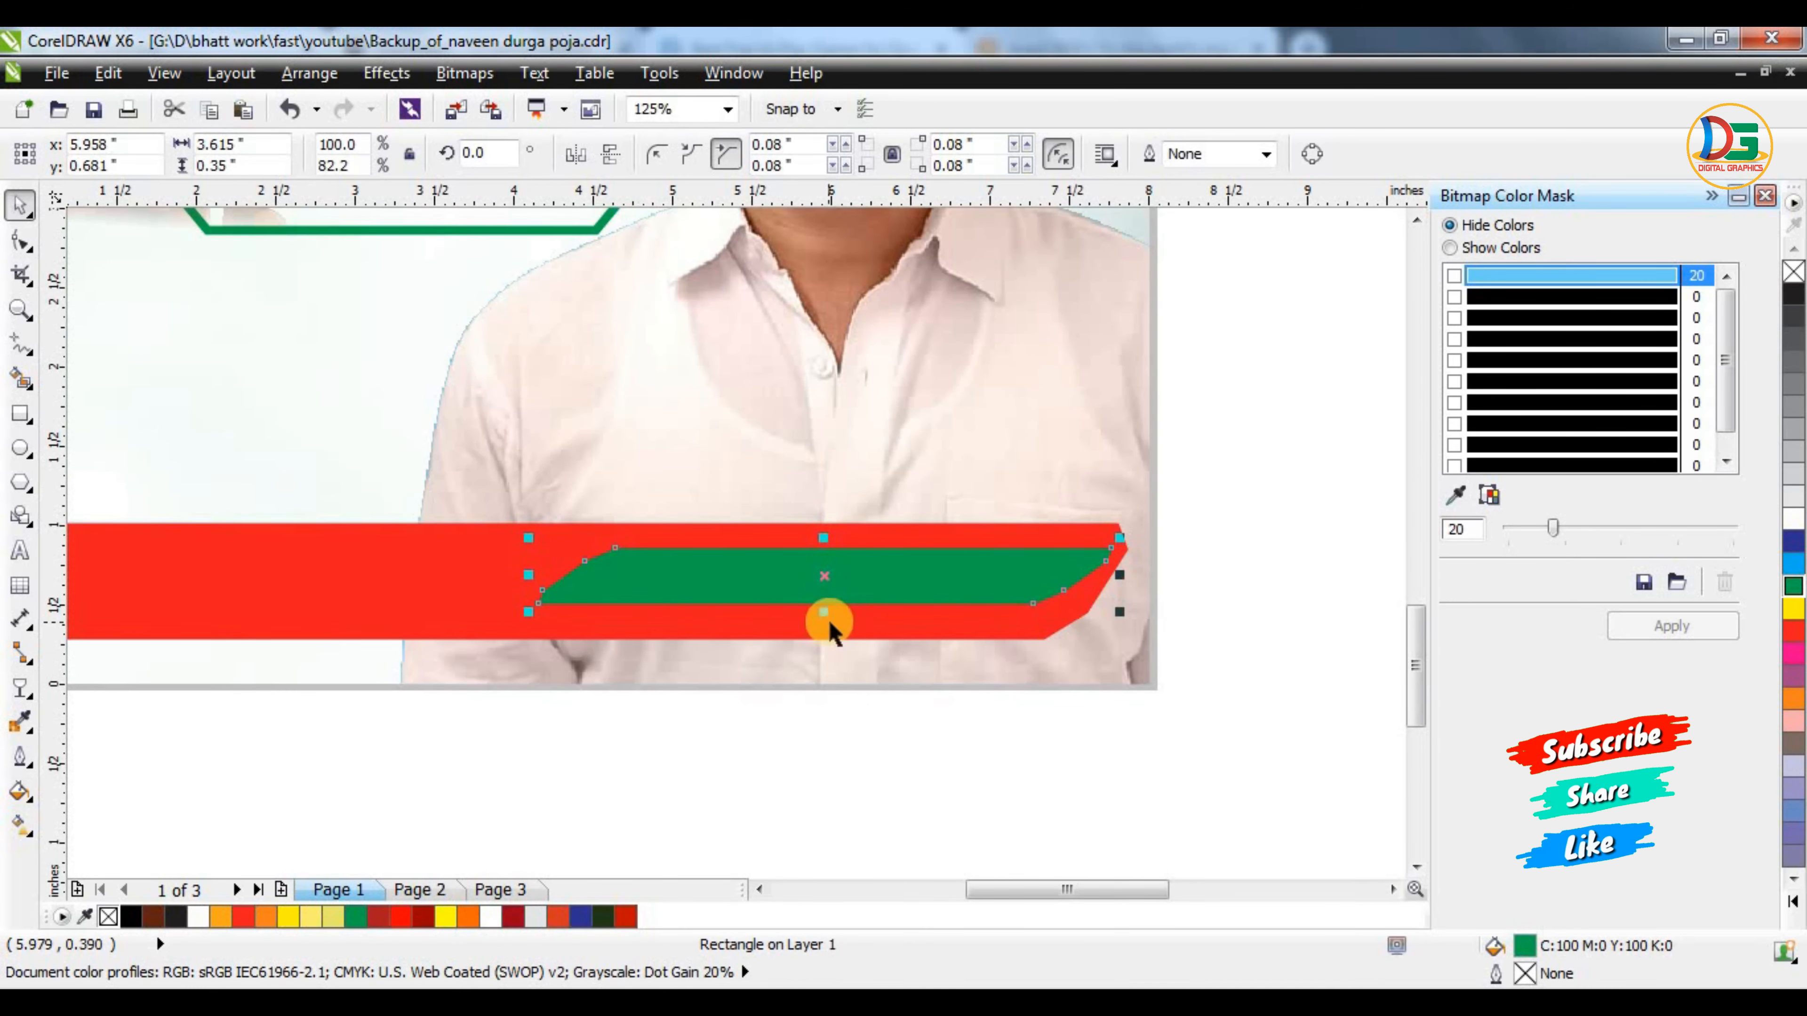
pyautogui.moveTo(830, 620); pyautogui.dragTo(829, 625)
pyautogui.moveTo(529, 576); pyautogui.dragTo(491, 577)
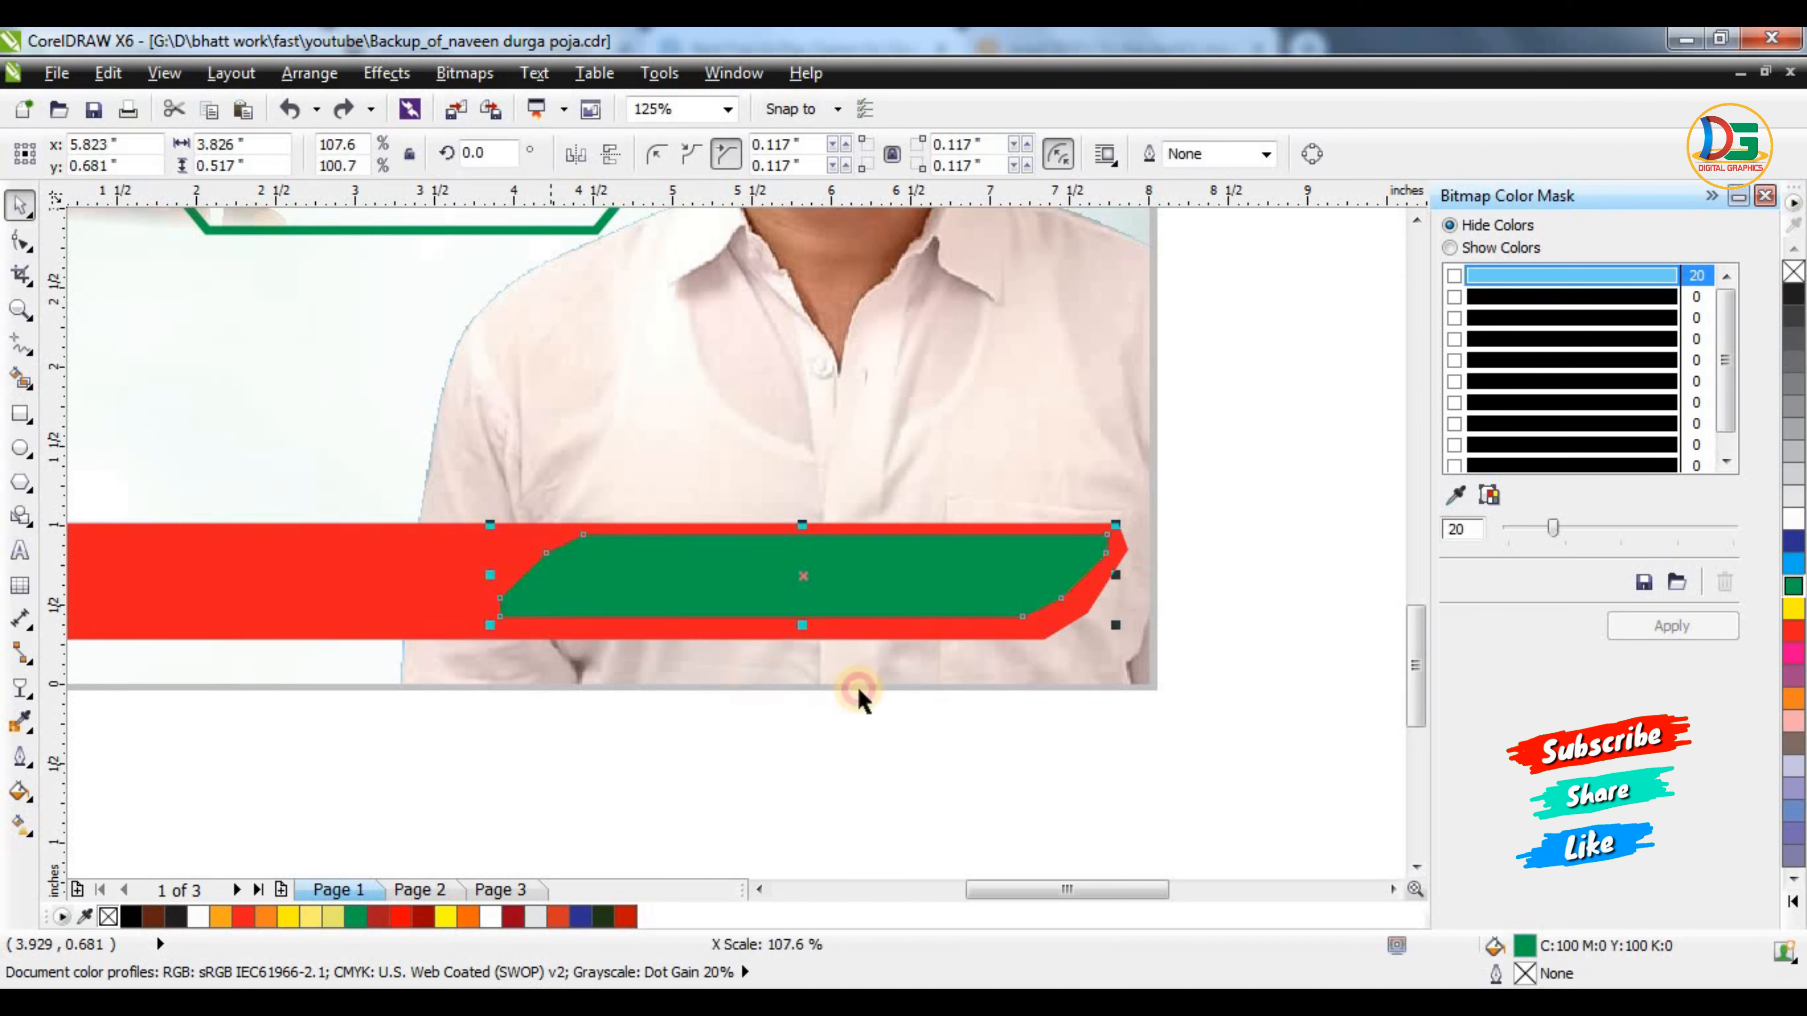
# Place the large name text on the left part of the red bar and fill it white
pyautogui.moveTo(1194, 605); pyautogui.dragTo(507, 639)
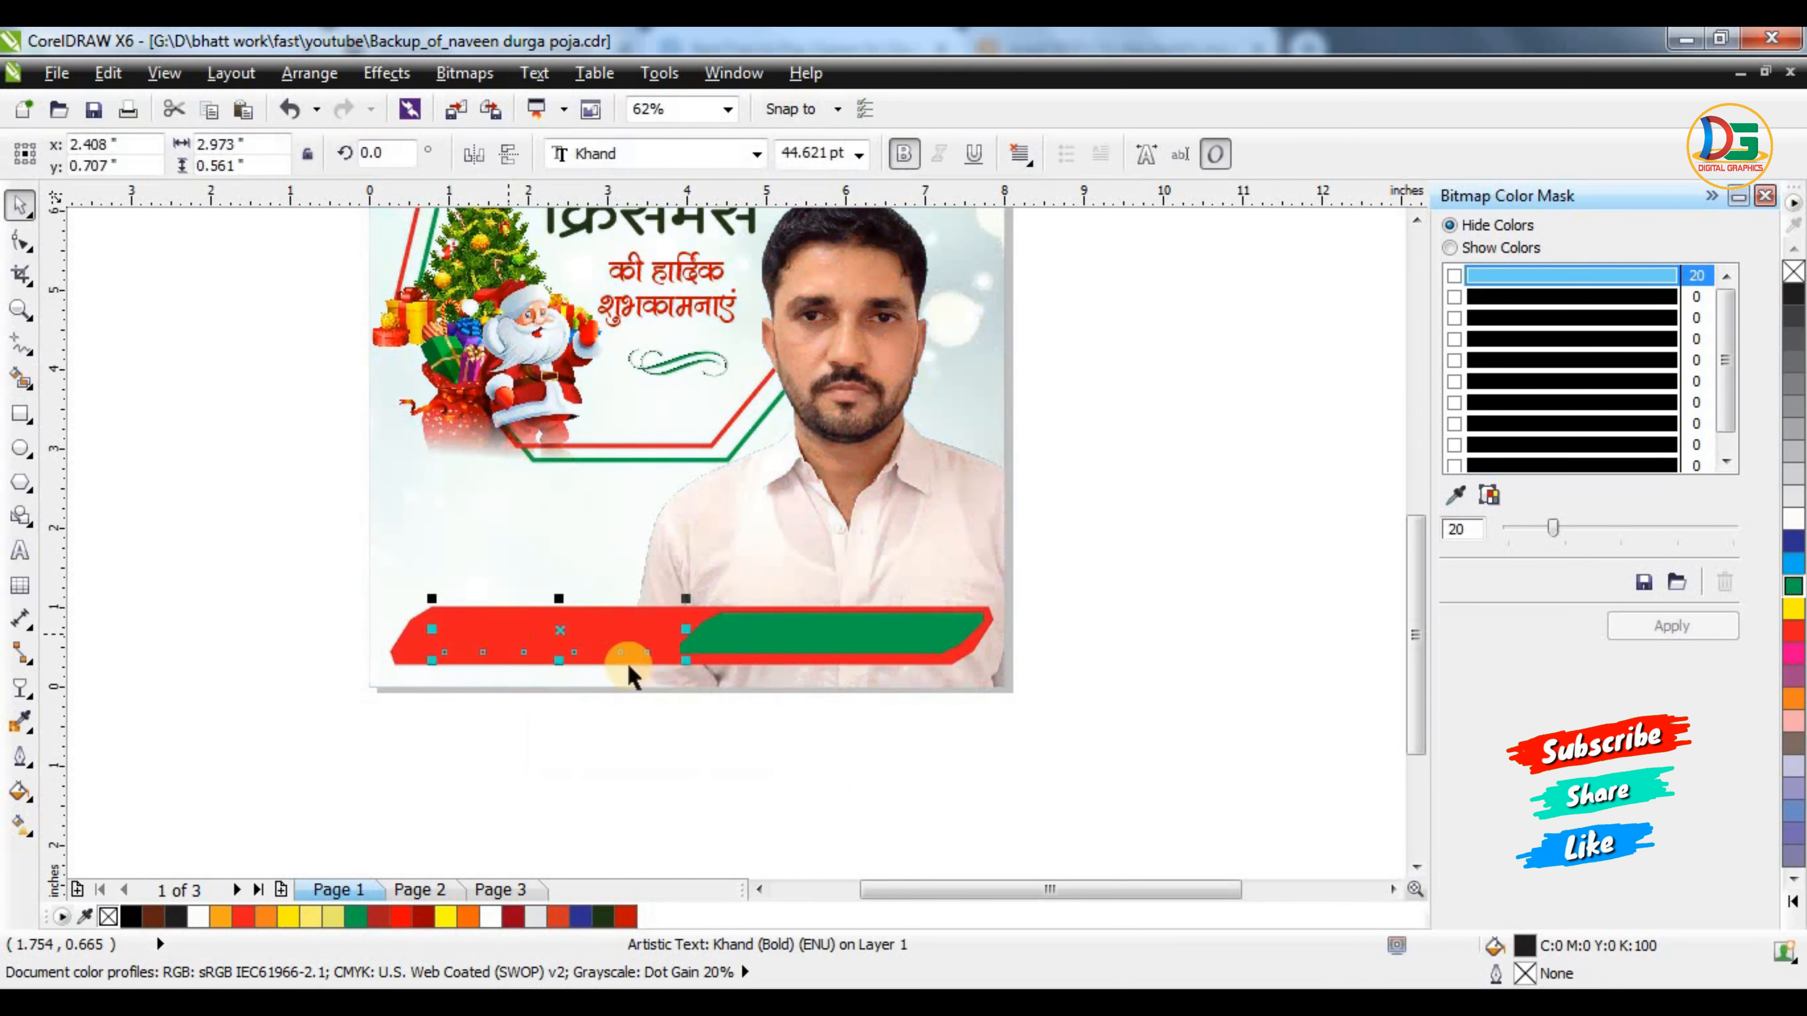
pyautogui.click(1793, 676)
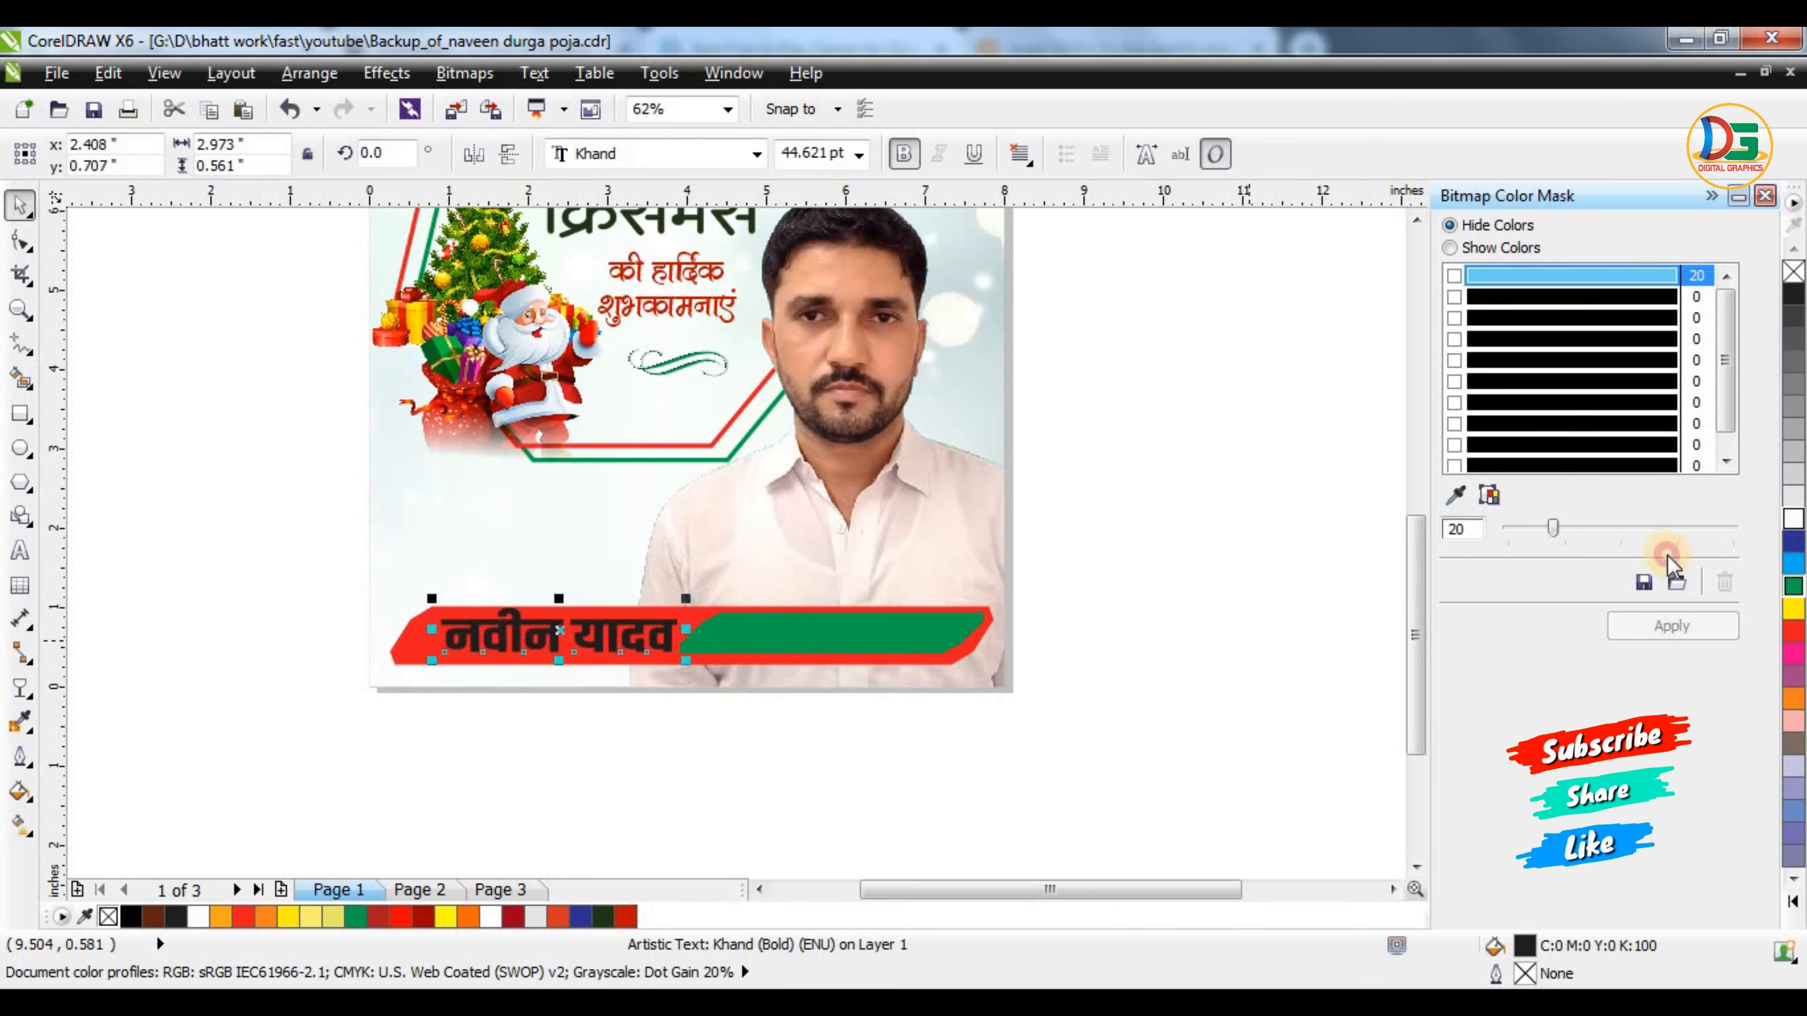
pyautogui.click(1792, 518)
pyautogui.scroll(-1, 820, 655)
pyautogui.click(976, 643)
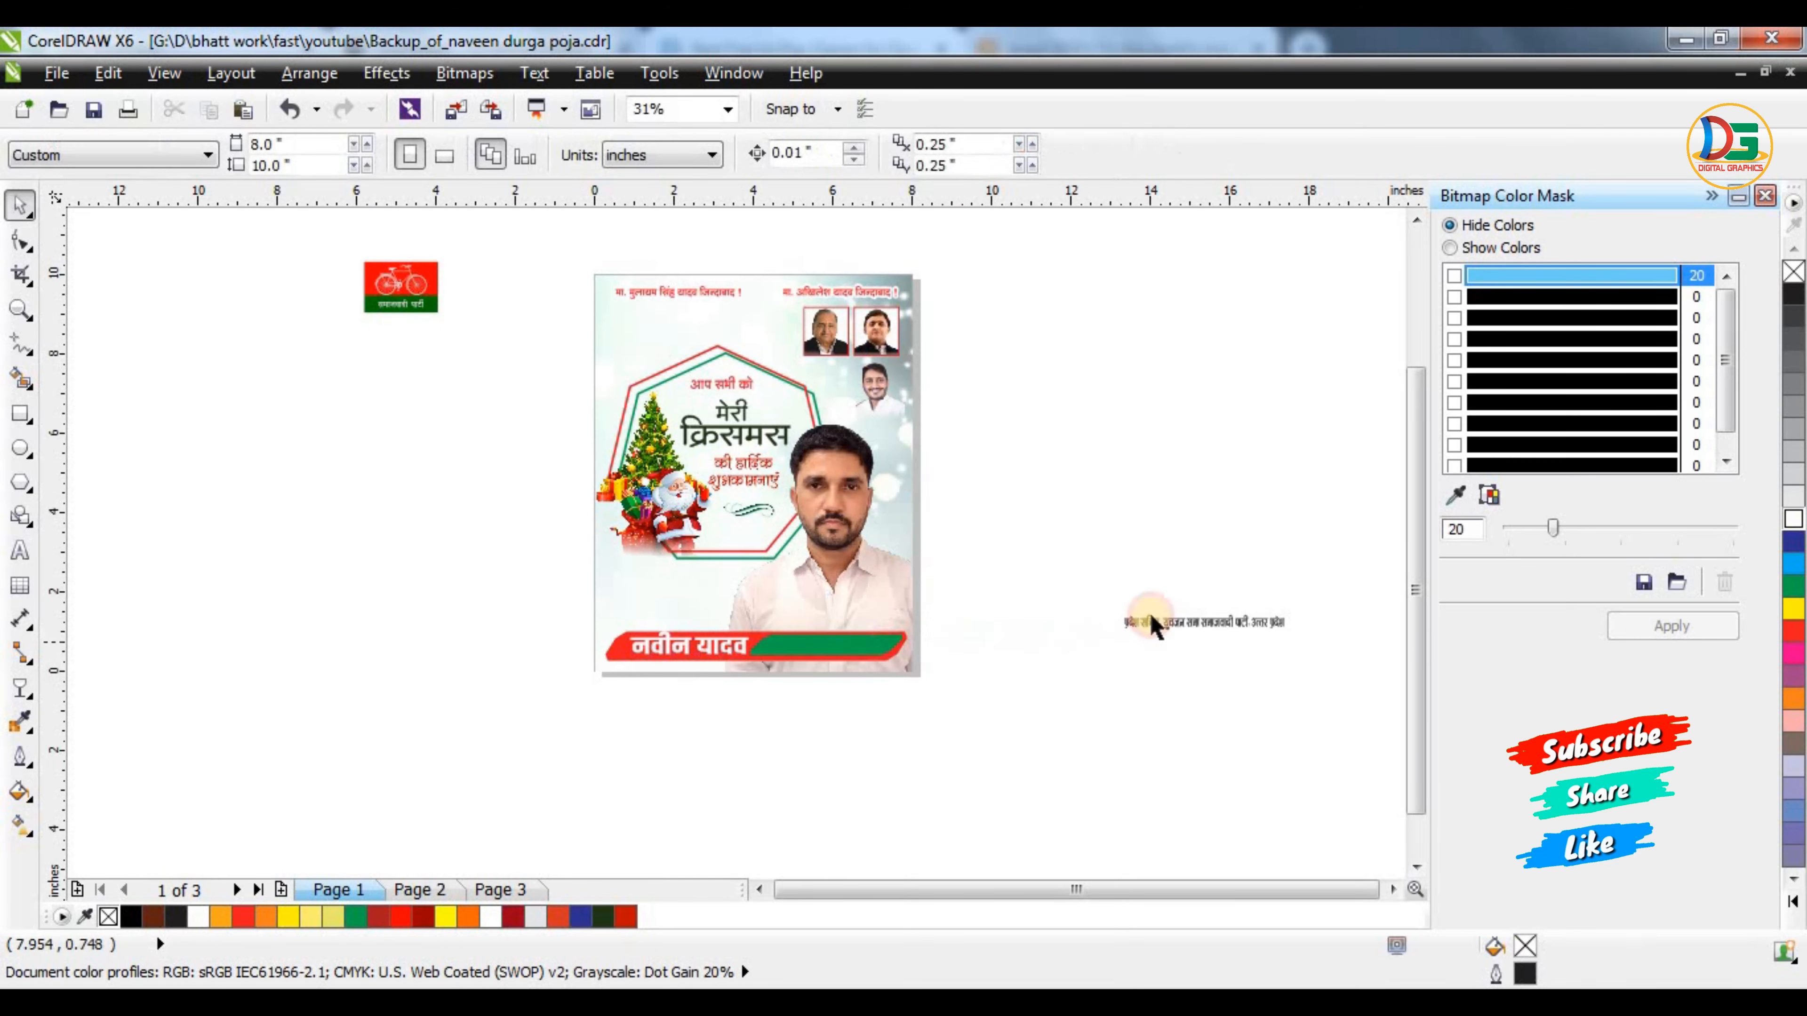
# Place the party designation line inside the green bar in white, sized to about 3.27 × 0.36 inches
pyautogui.moveTo(1152, 626); pyautogui.dragTo(797, 629)
pyautogui.scroll(3, 813, 659)
pyautogui.moveTo(1254, 629); pyautogui.dragTo(1141, 600)
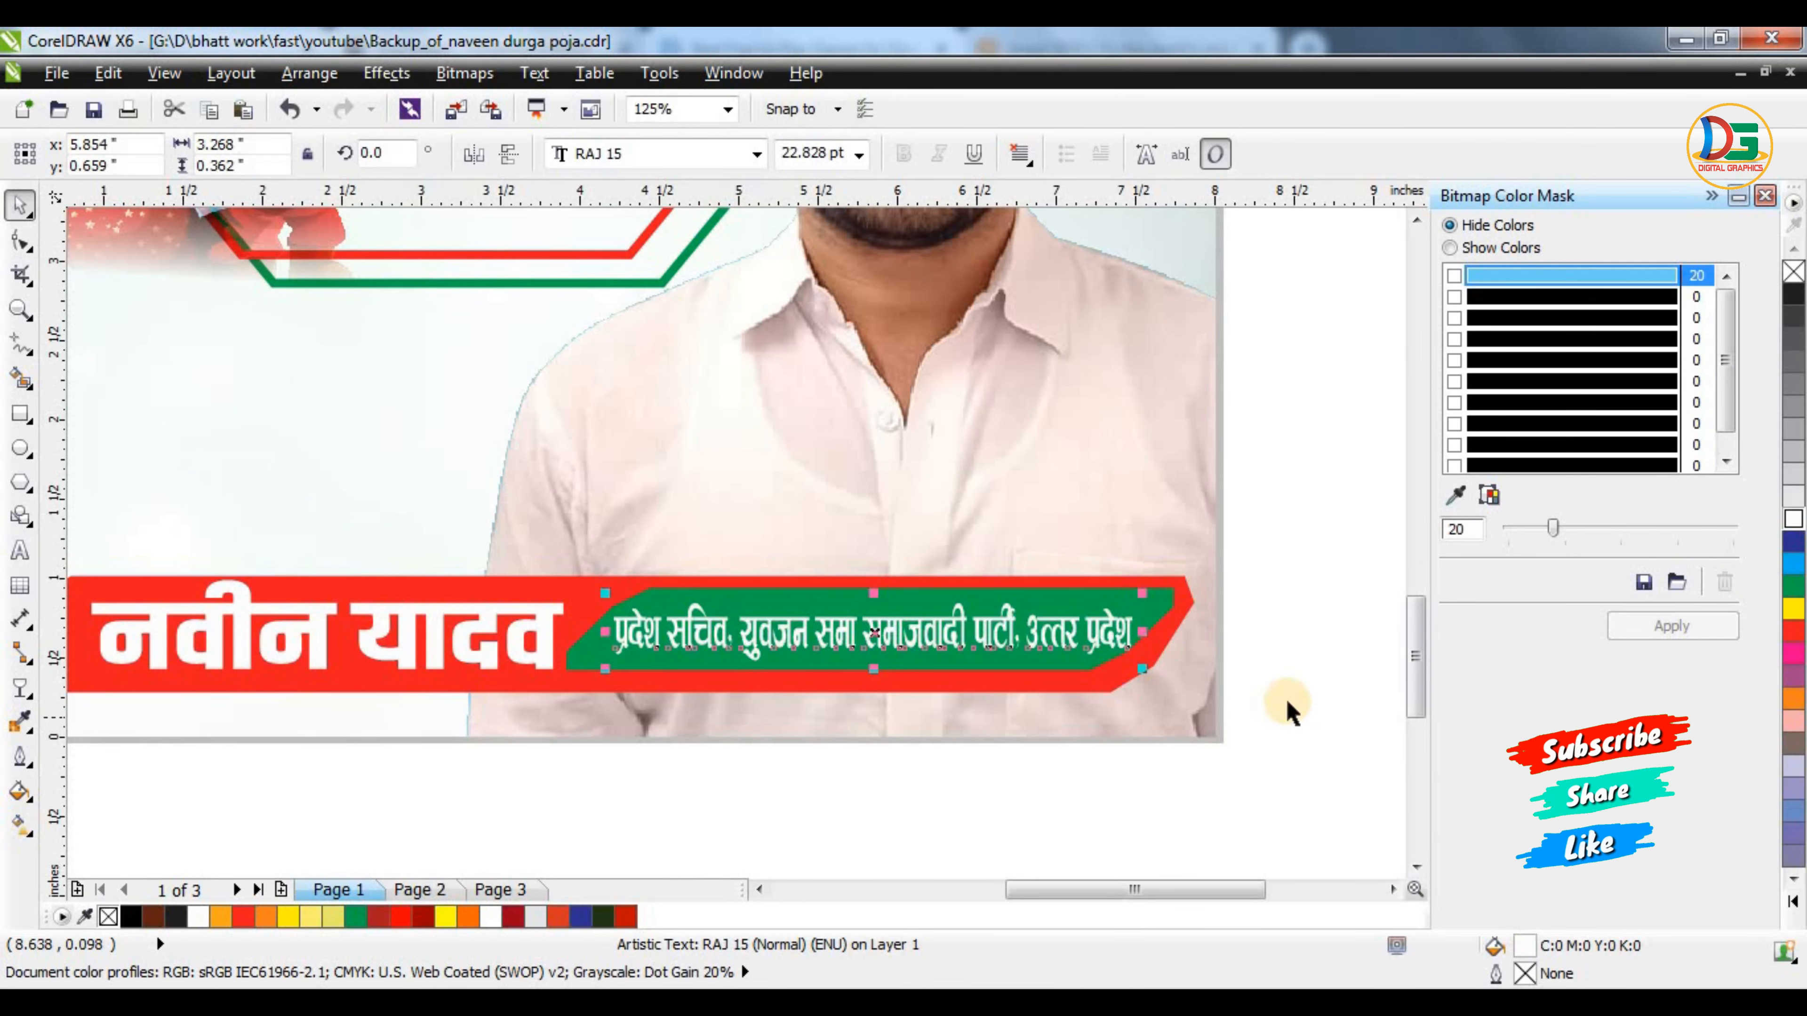
pyautogui.click(1097, 747)
pyautogui.scroll(-4, 1092, 729)
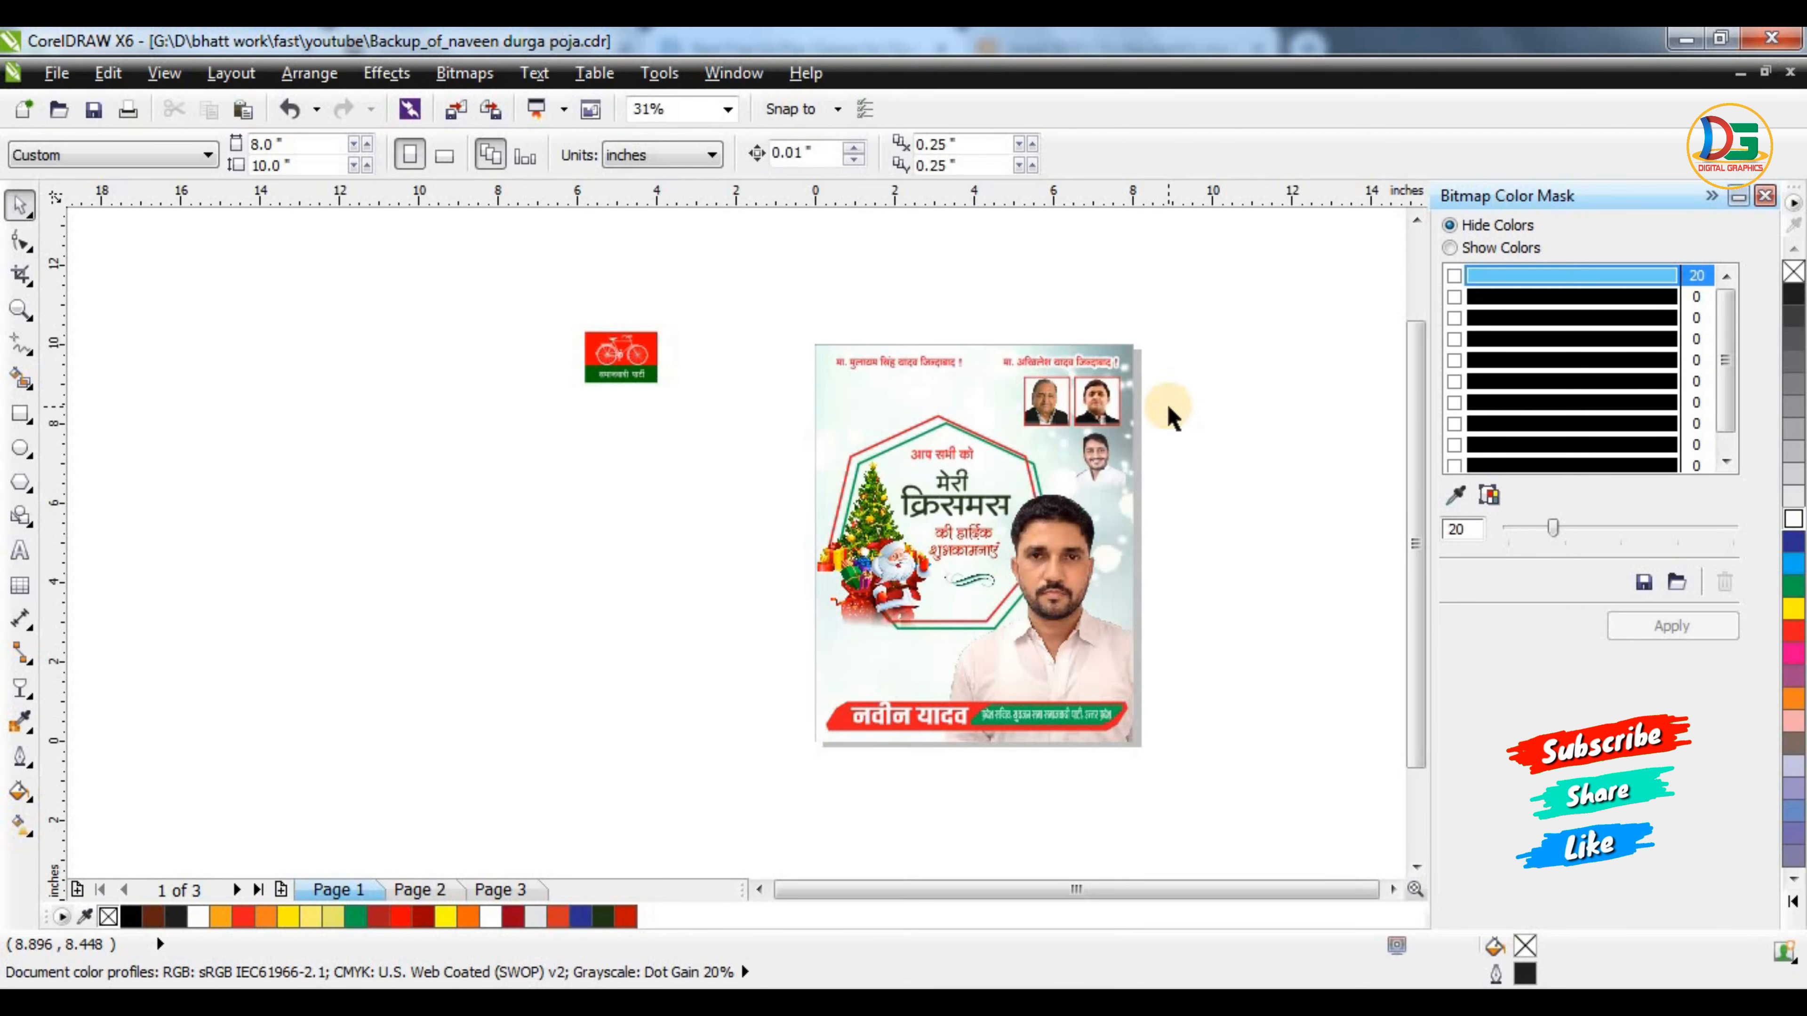
# Open the poster's PowerClip contents and adjust the snowy background image to brightness 14, contrast 18 and intensity 24
pyautogui.scroll(2, 1134, 434)
pyautogui.click(714, 296)
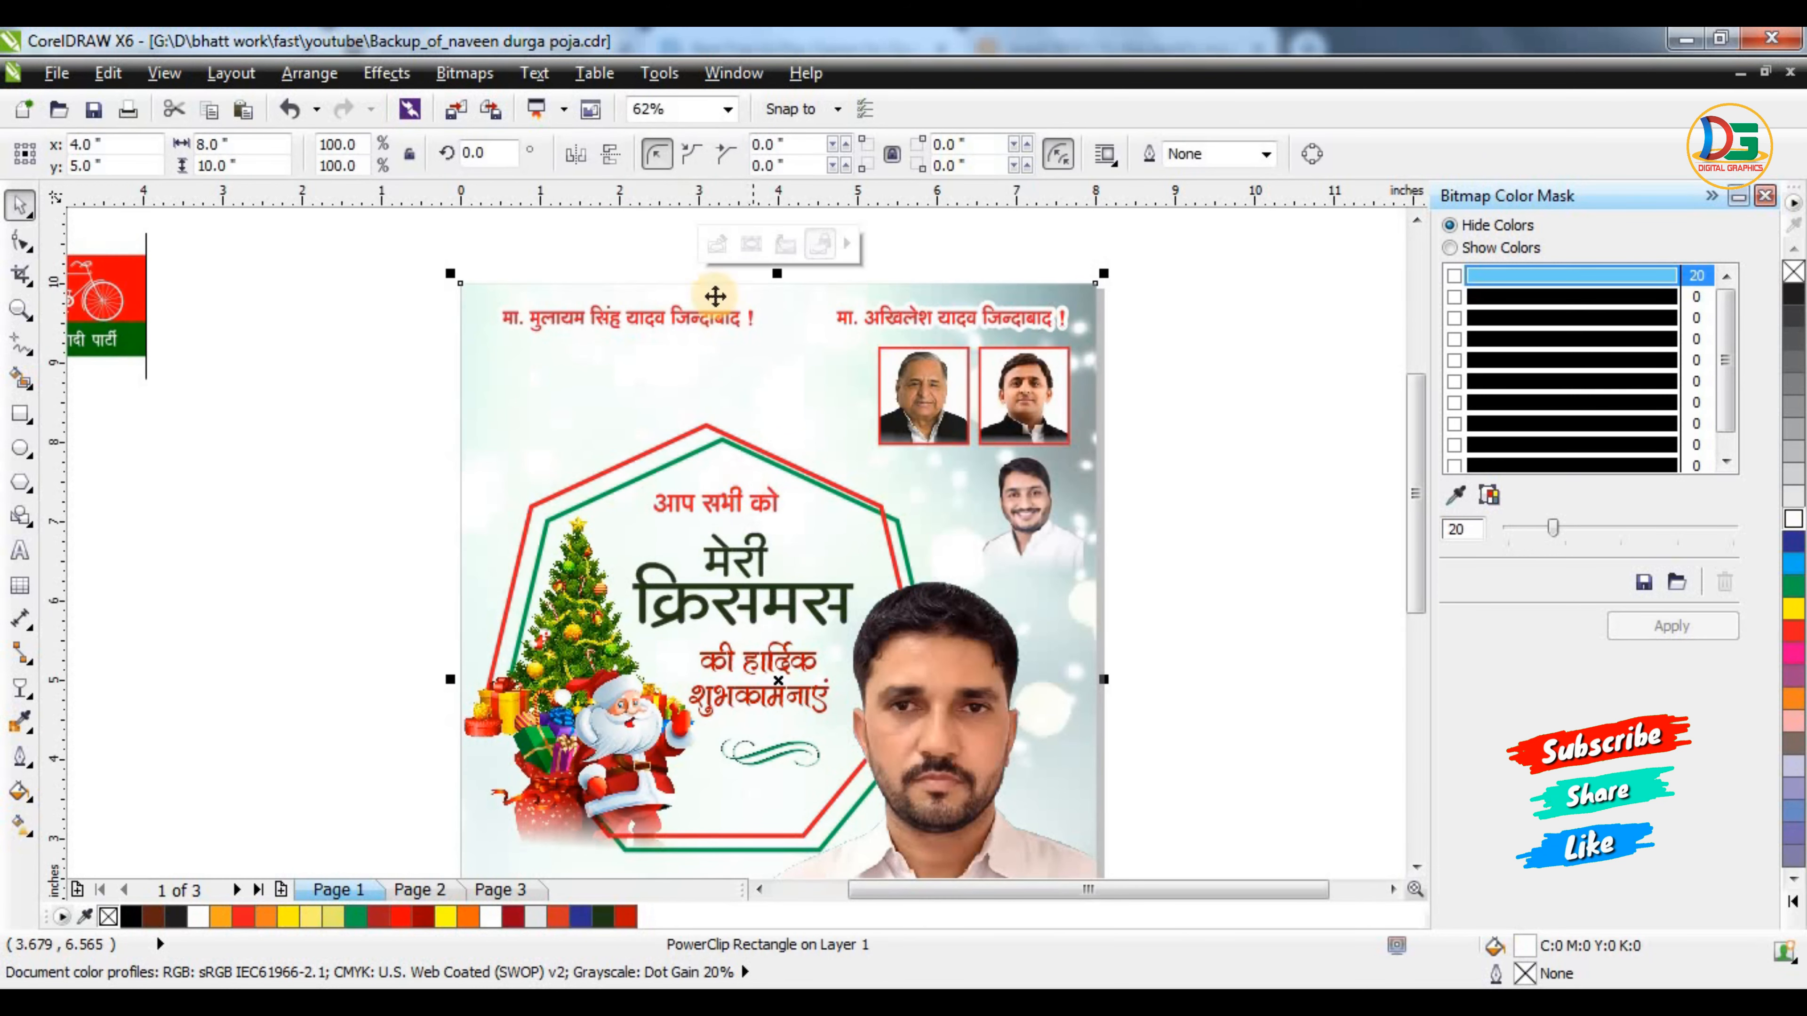
pyautogui.click(716, 244)
pyautogui.click(1115, 424)
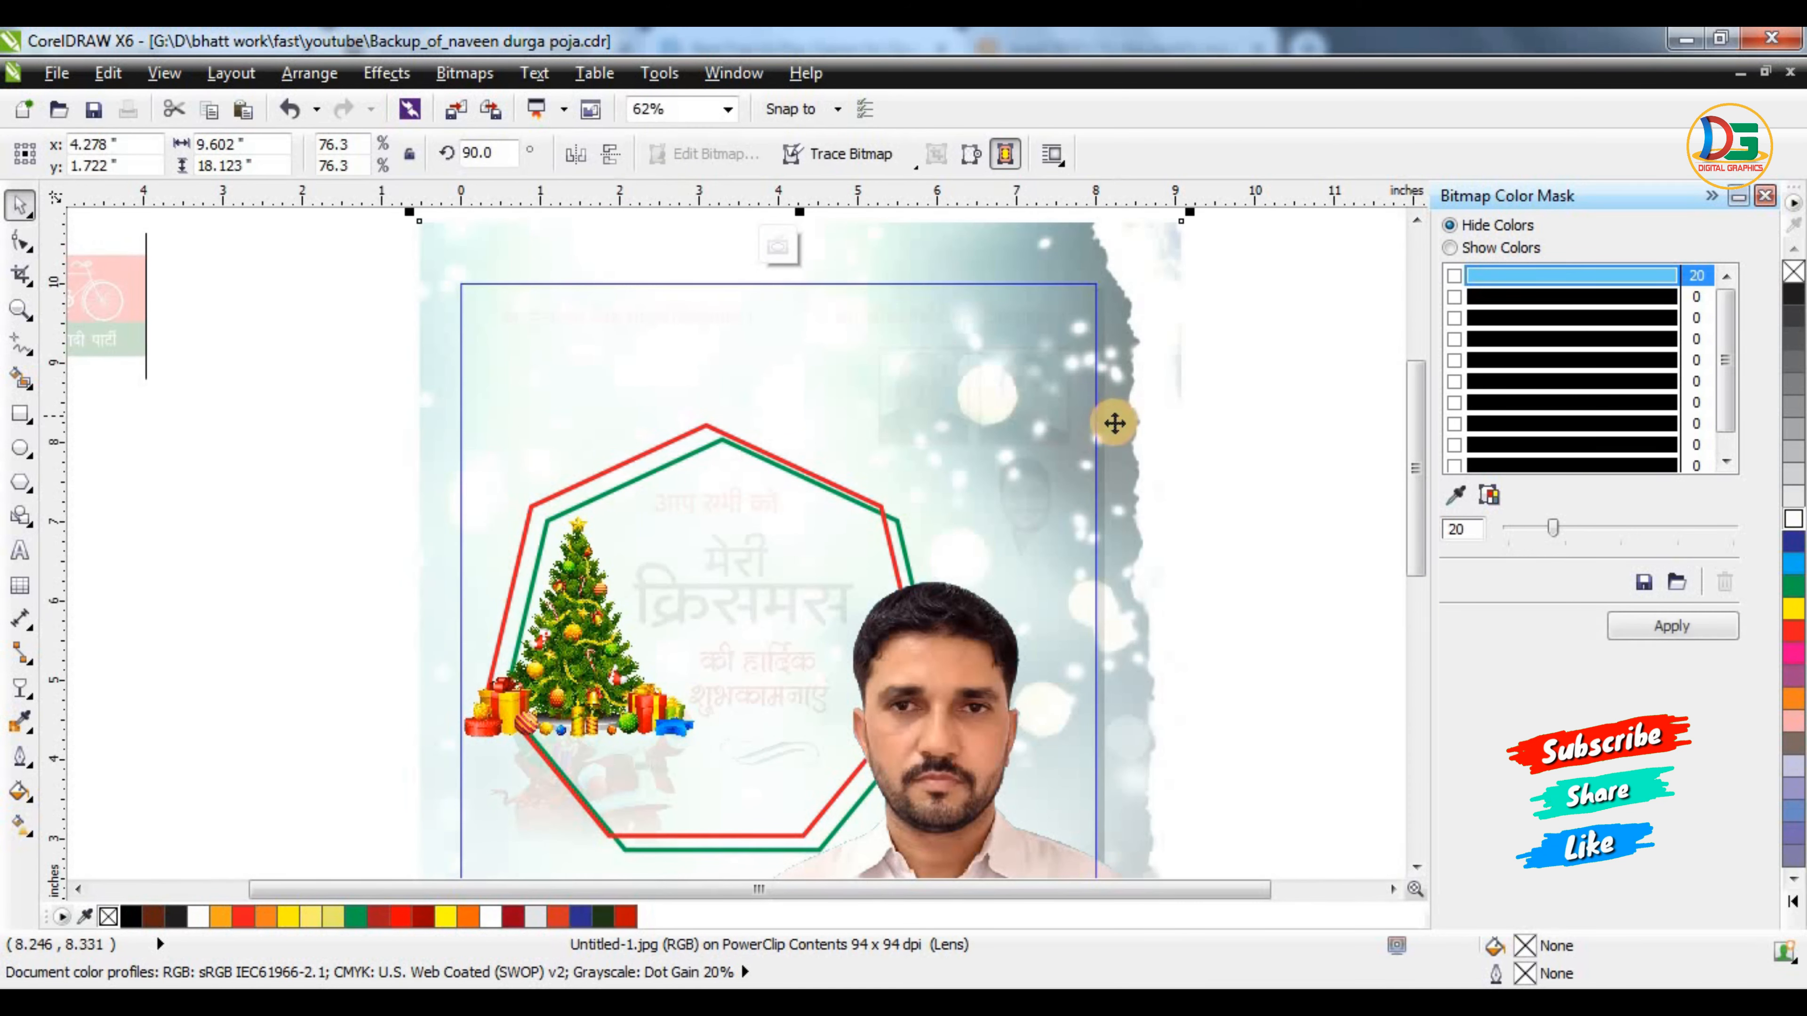
pyautogui.click(421, 75)
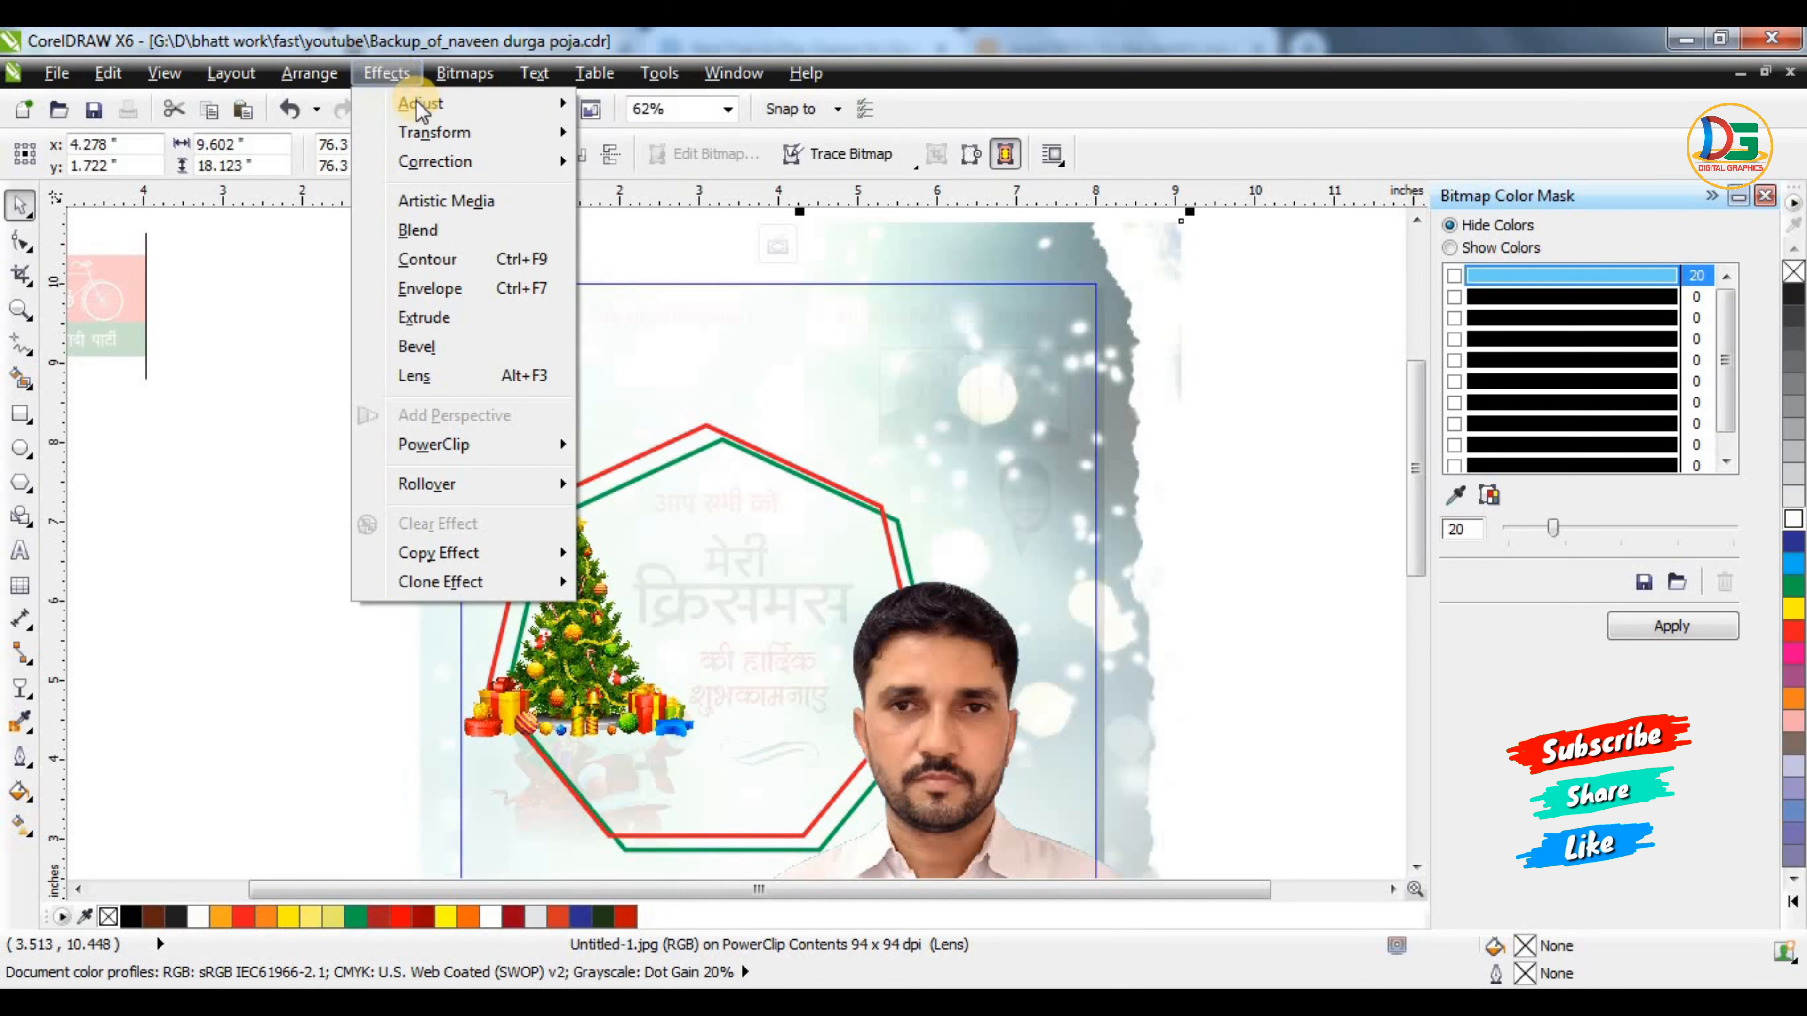
pyautogui.moveTo(421, 106)
pyautogui.click(687, 230)
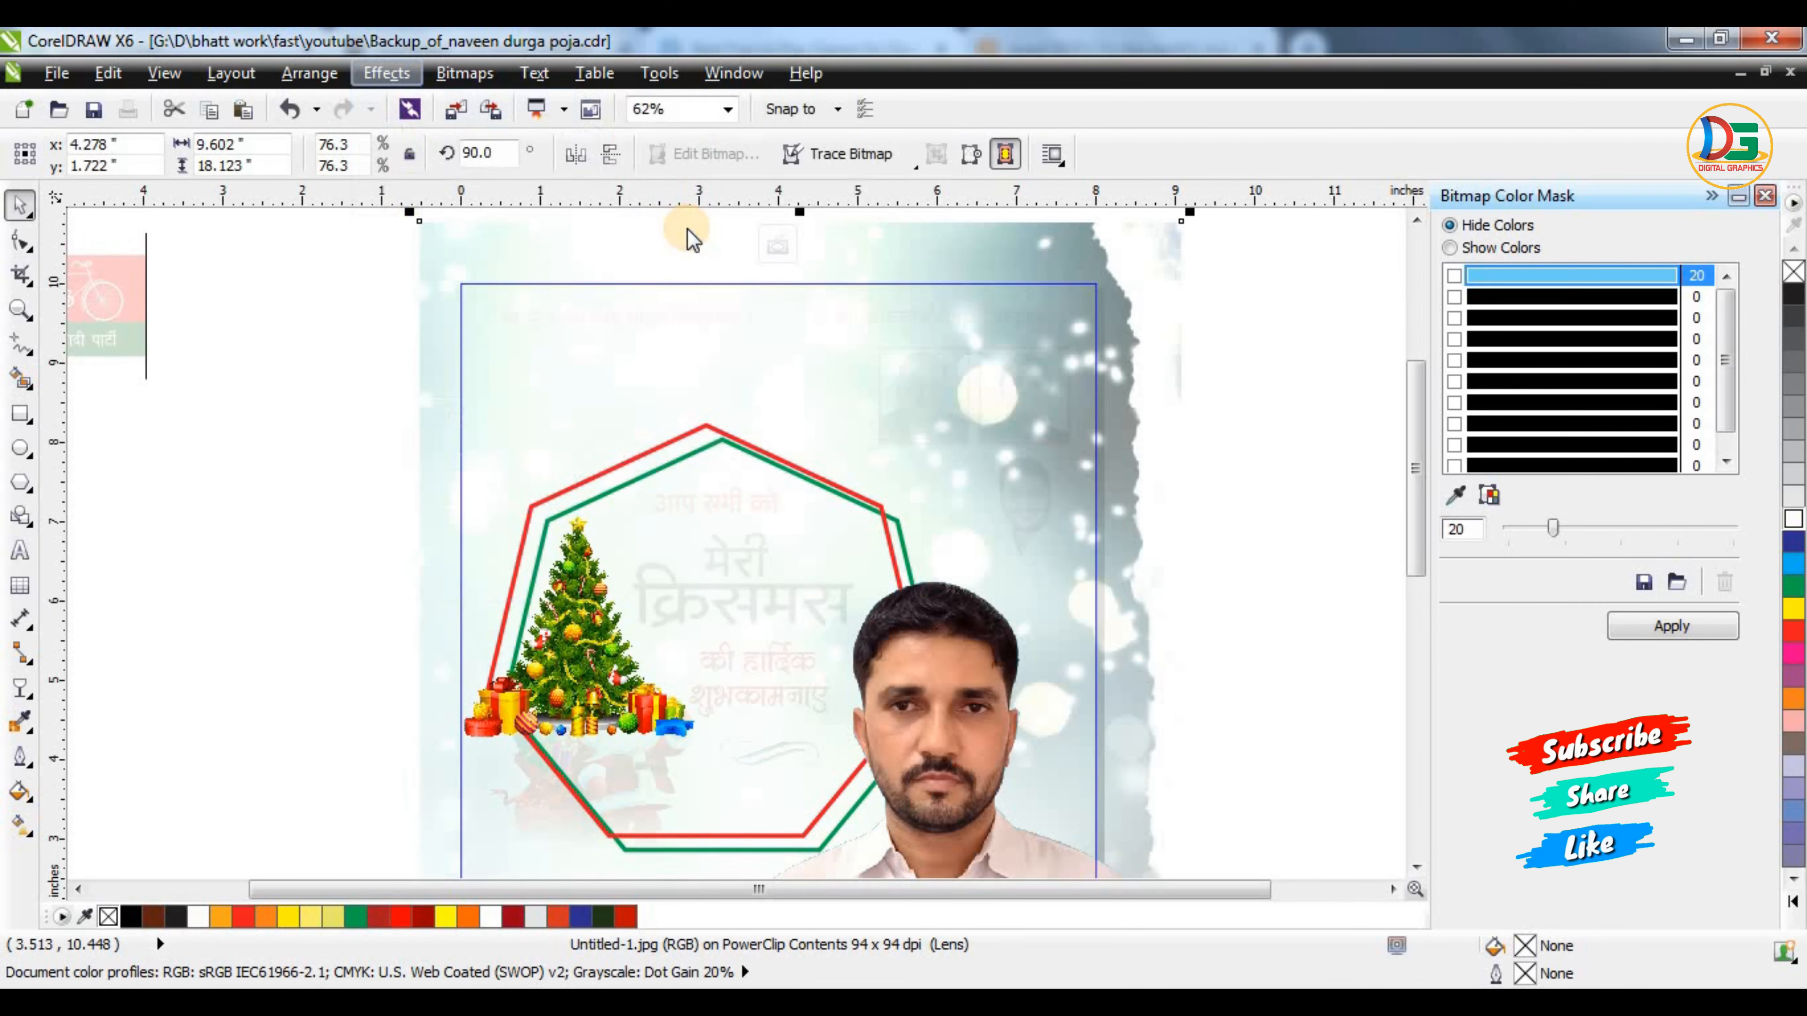
pyautogui.moveTo(851, 391); pyautogui.dragTo(1316, 374)
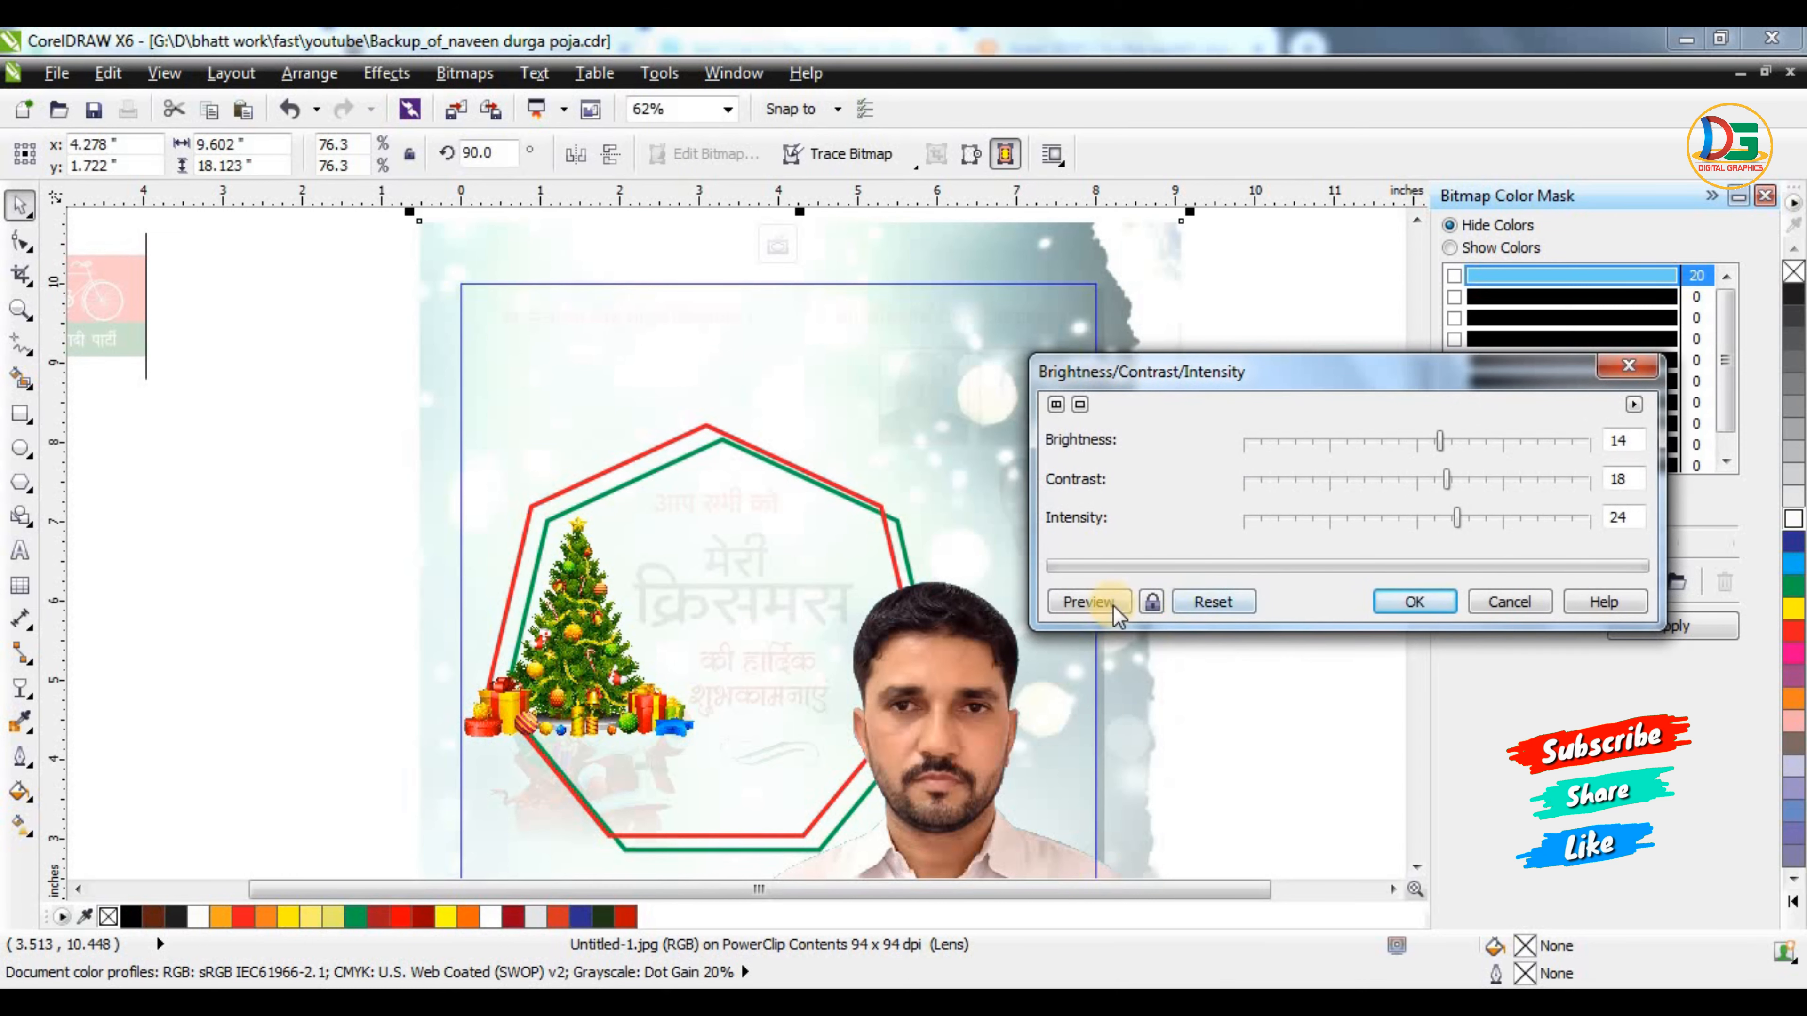
pyautogui.click(1093, 604)
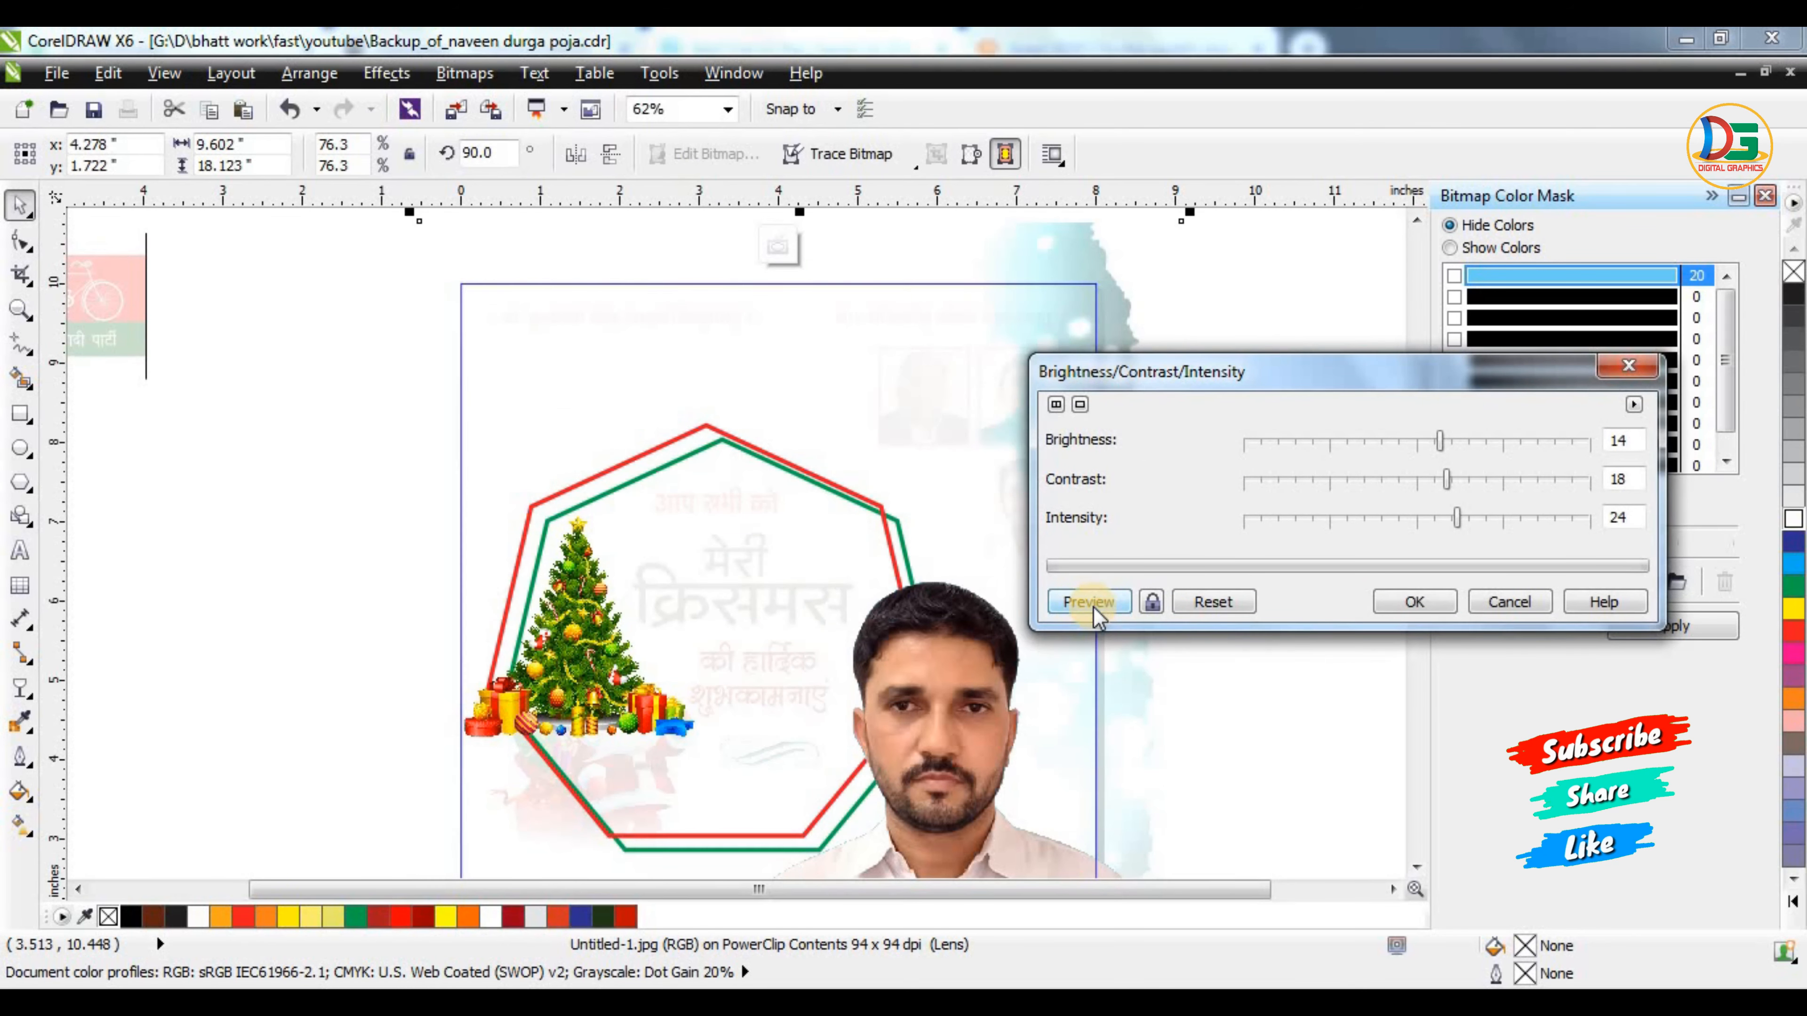
pyautogui.click(1412, 602)
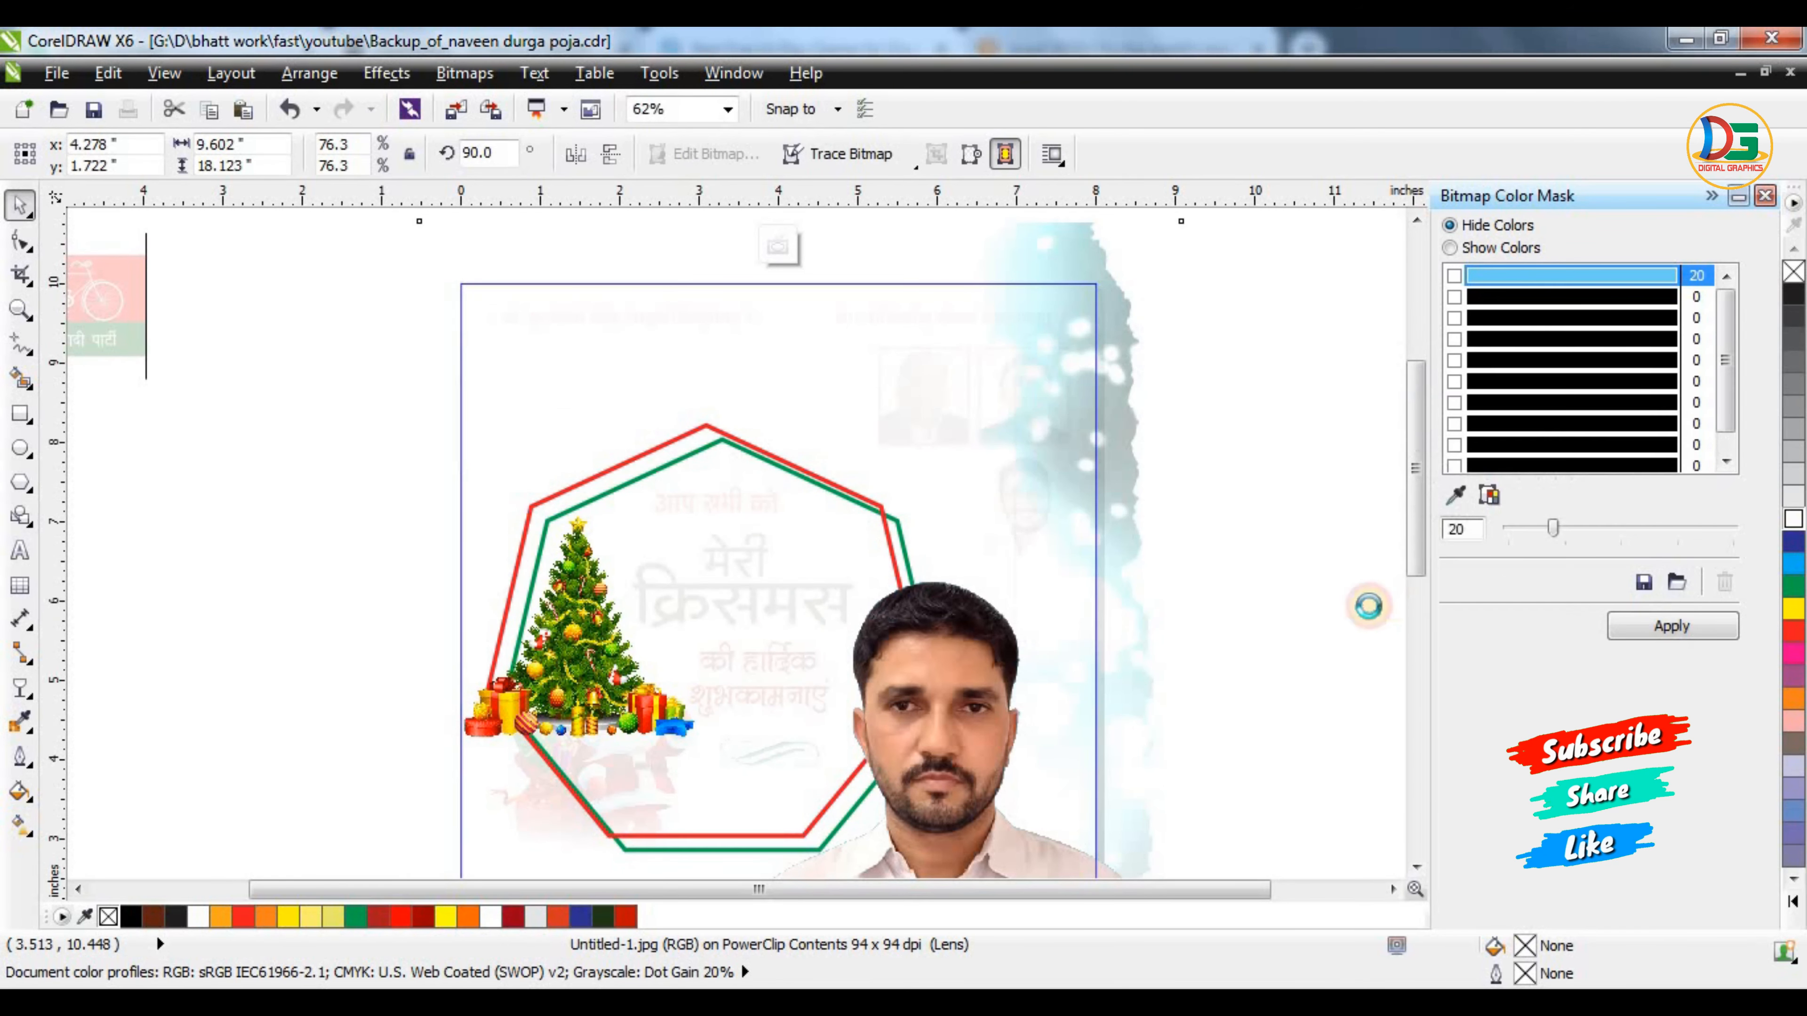
# Finish editing the PowerClip contents and return to the full poster layout
pyautogui.click(1210, 476)
pyautogui.scroll(-1, 1069, 346)
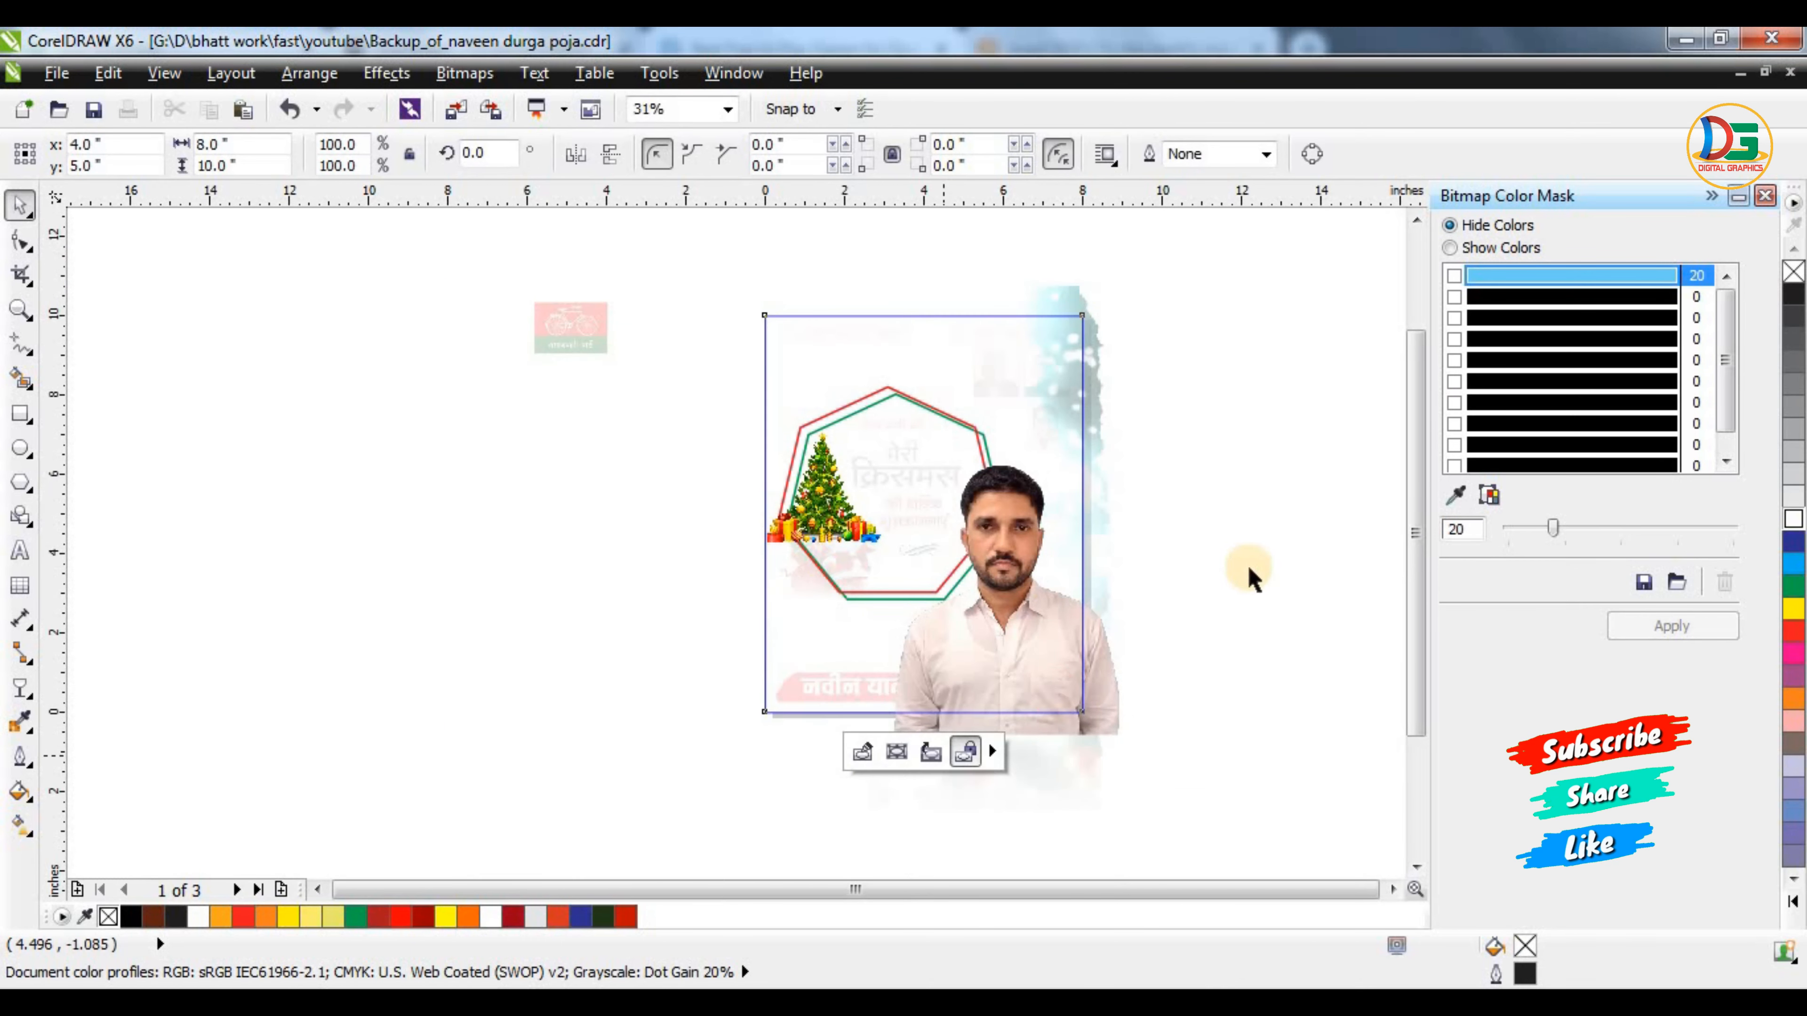
pyautogui.scroll(1, 1080, 387)
pyautogui.scroll(-1, 1051, 351)
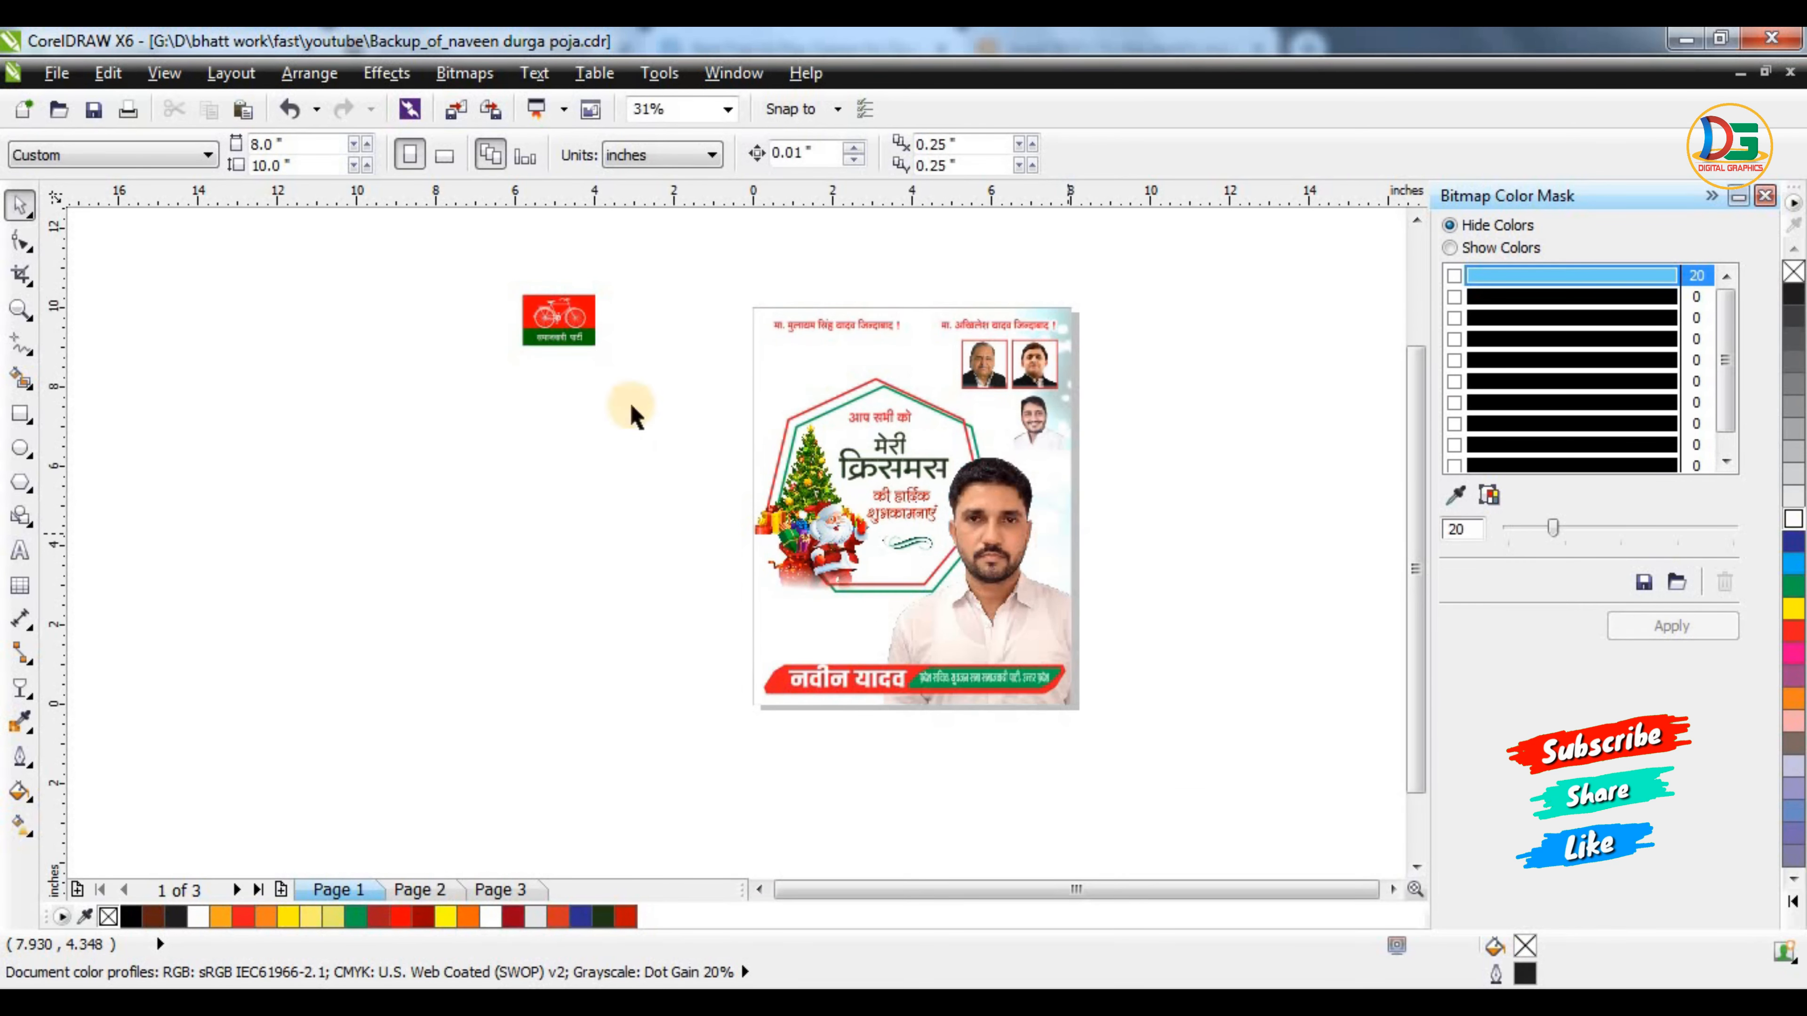
# Move the party flag onto the poster below Santa and crop away the blank white strips above and below it
pyautogui.moveTo(573, 319); pyautogui.dragTo(860, 613)
pyautogui.scroll(4, 860, 614)
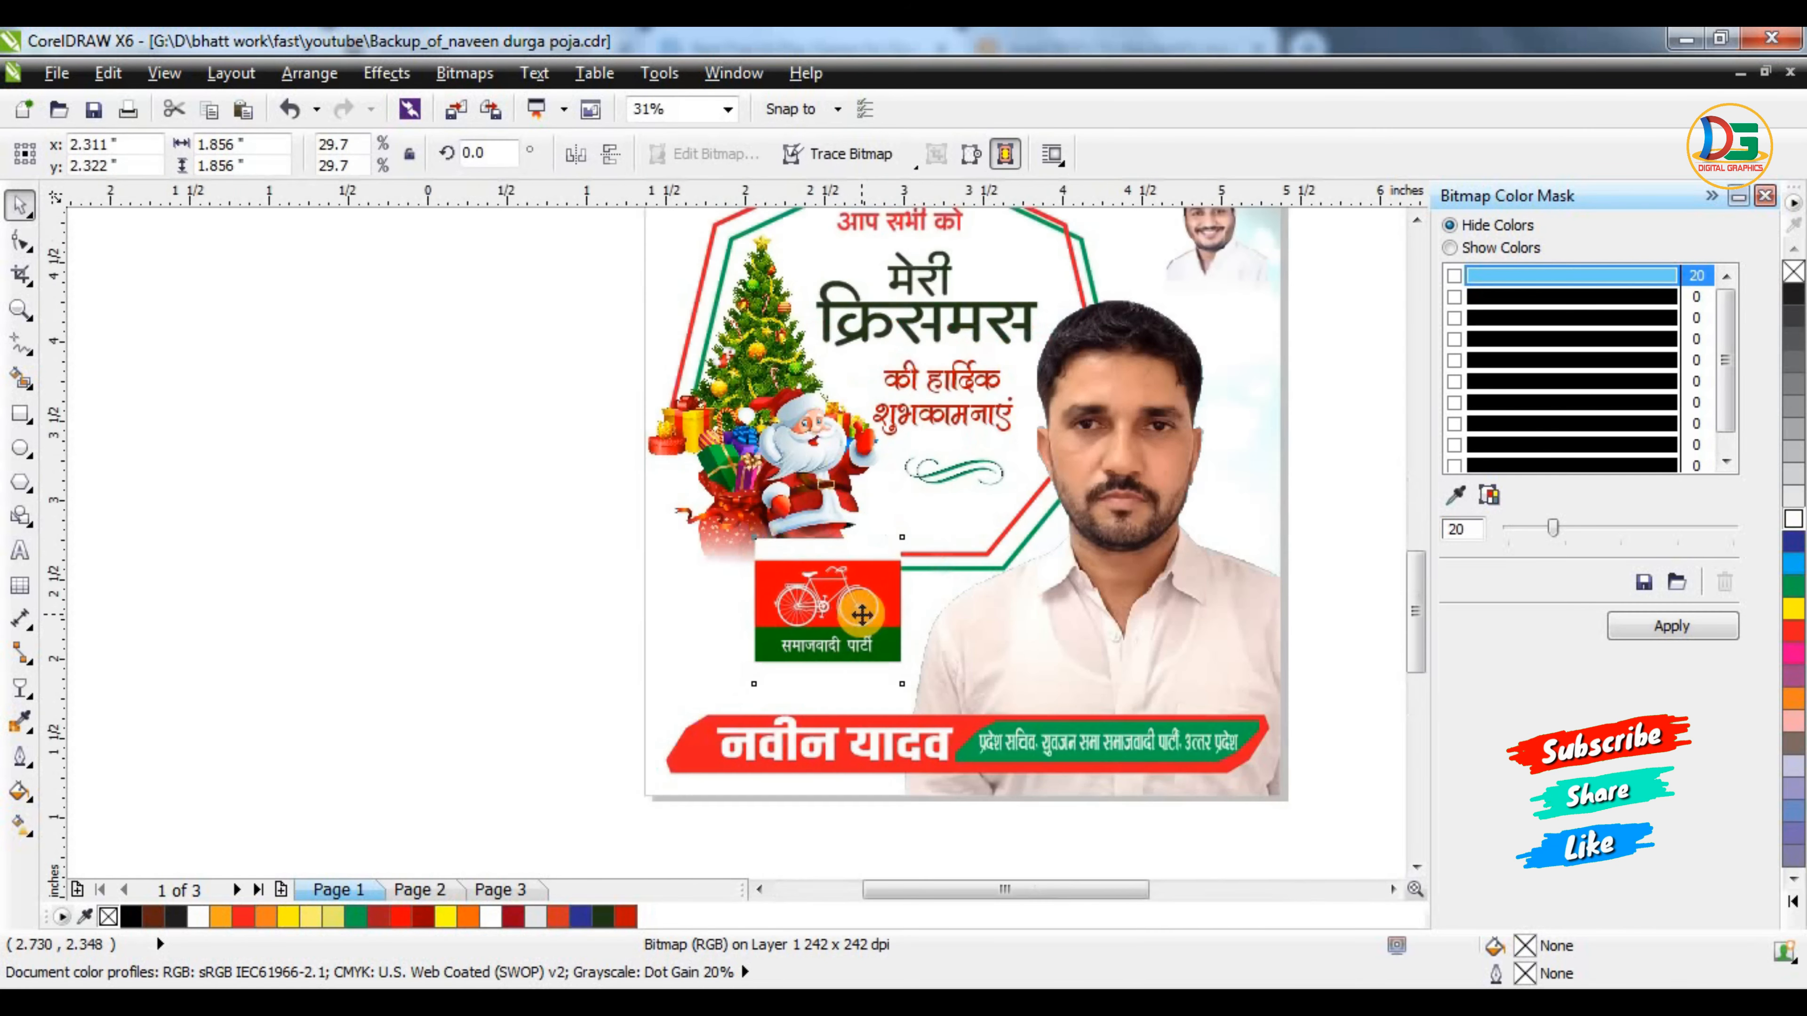
pyautogui.click(25, 253)
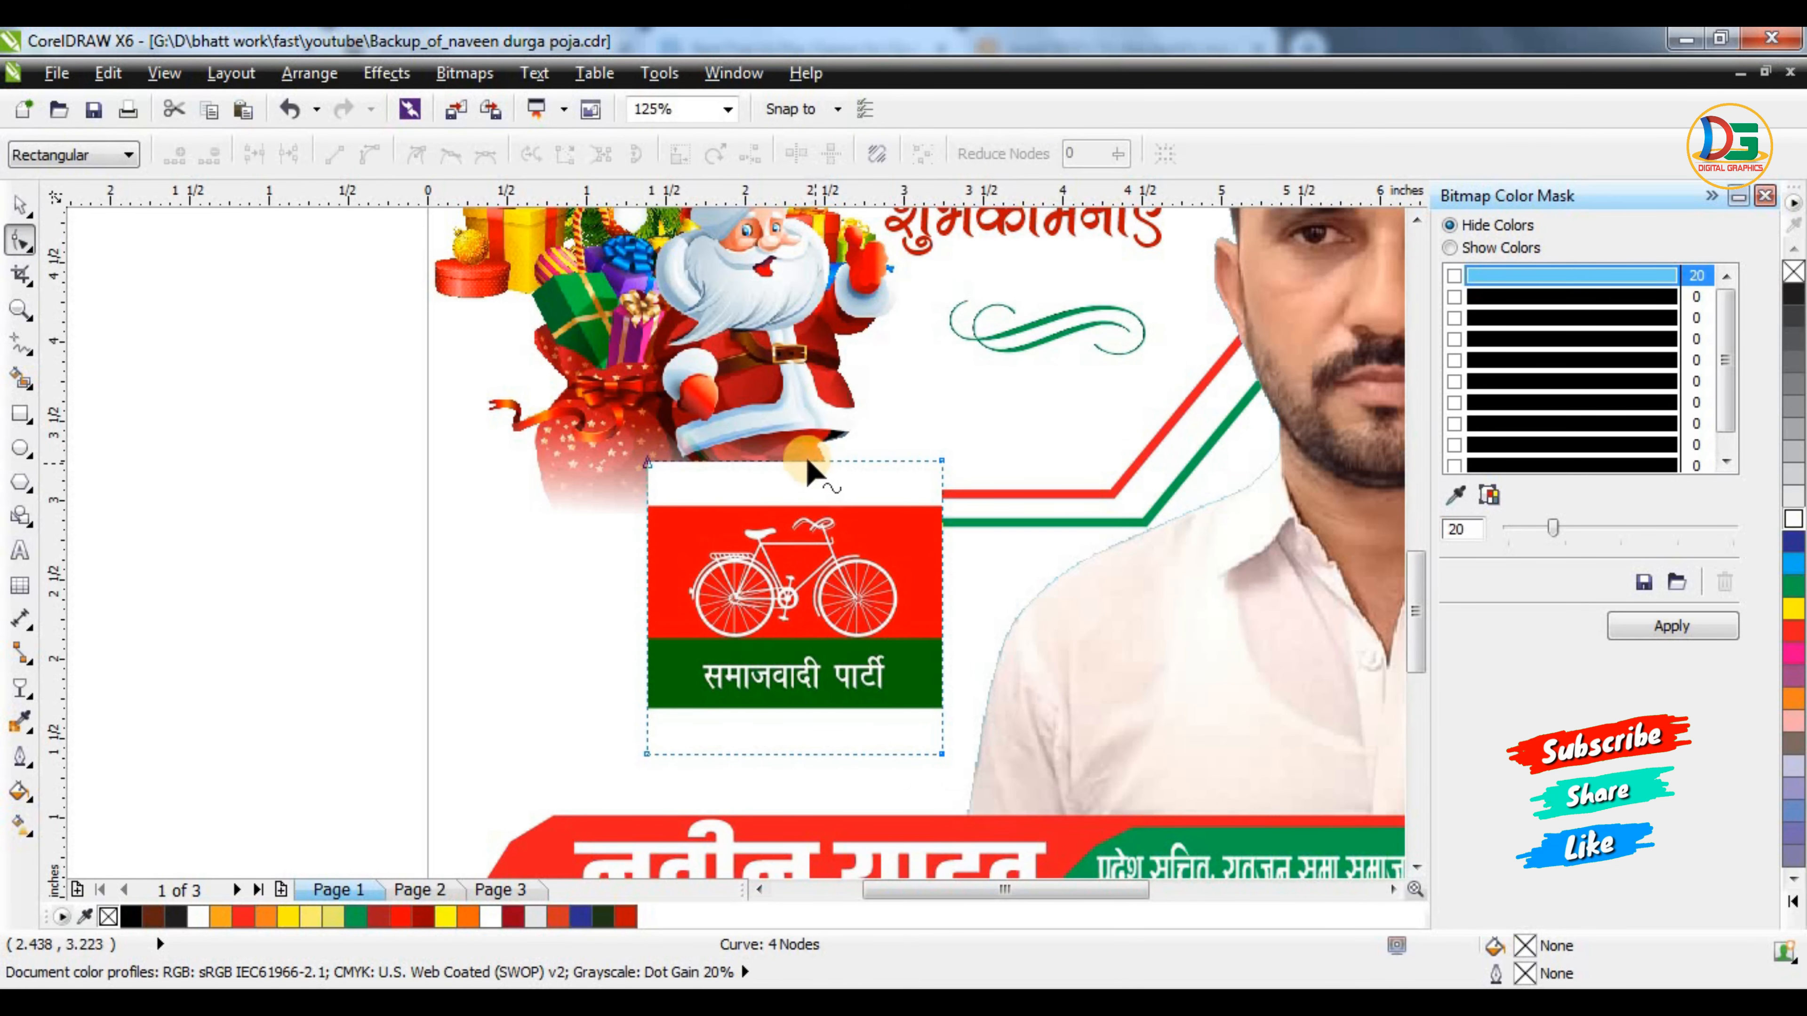
pyautogui.moveTo(818, 469); pyautogui.dragTo(804, 511)
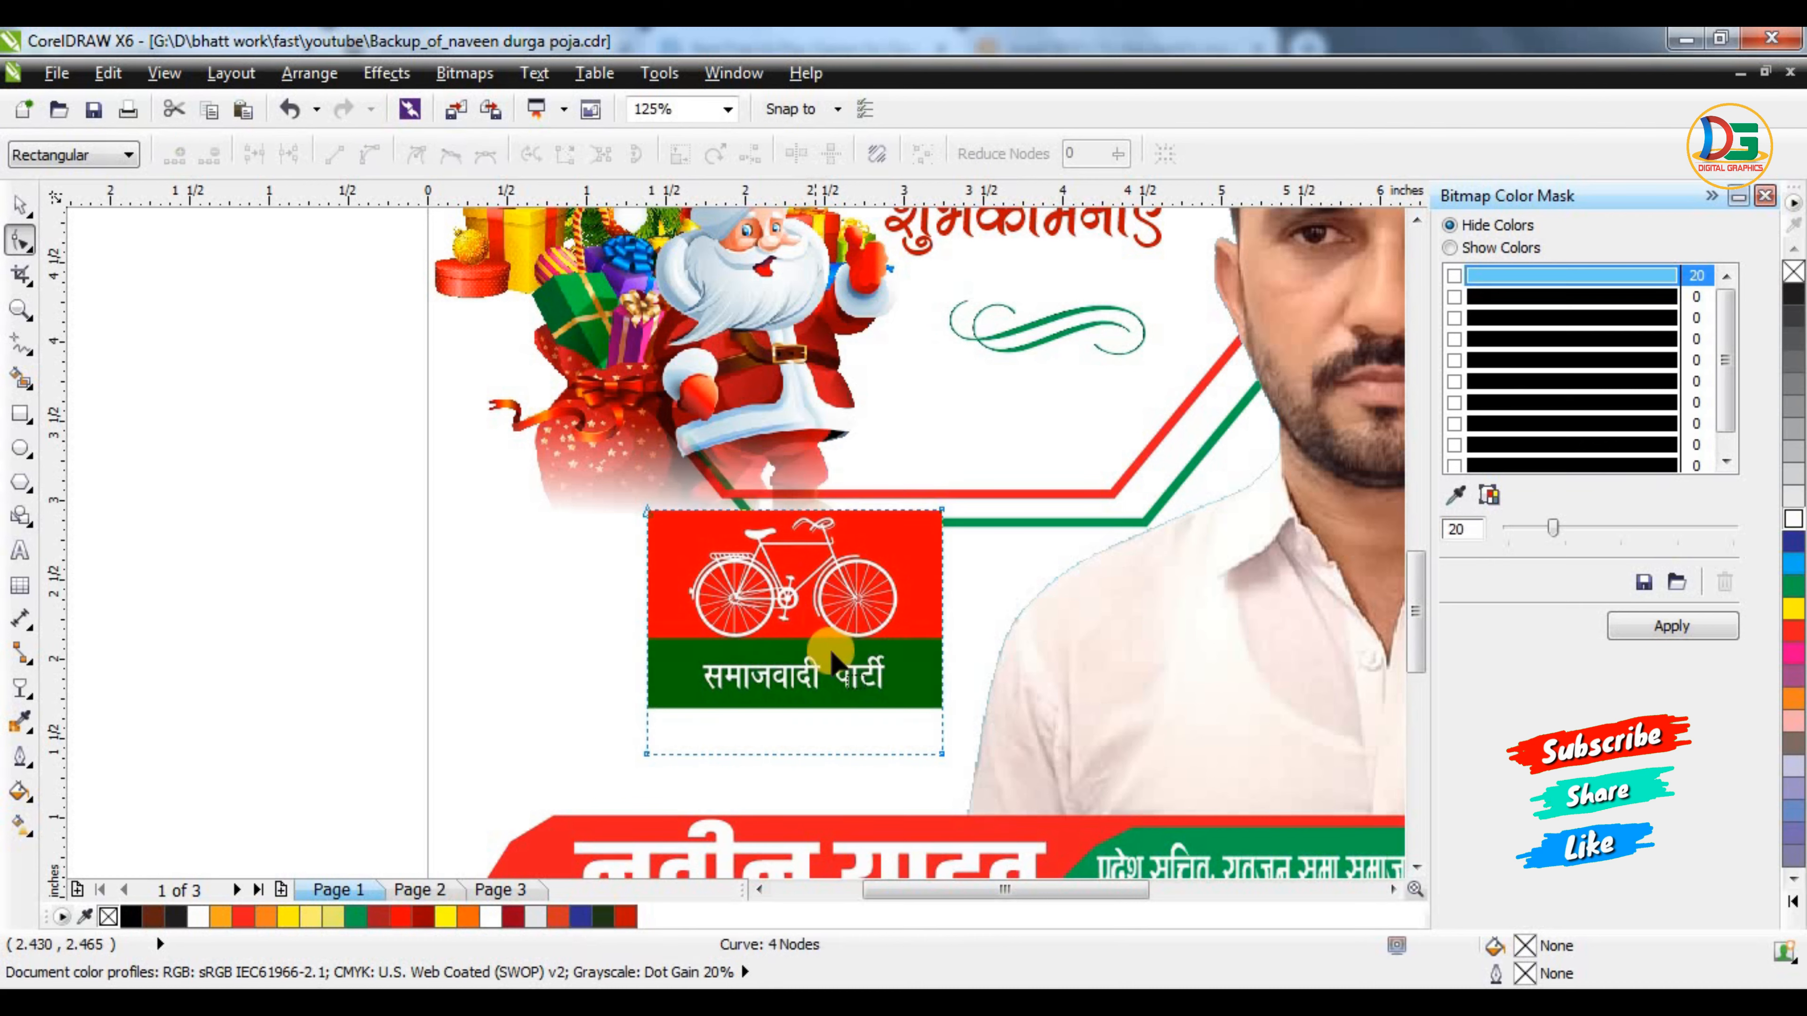
pyautogui.moveTo(803, 758); pyautogui.dragTo(799, 708)
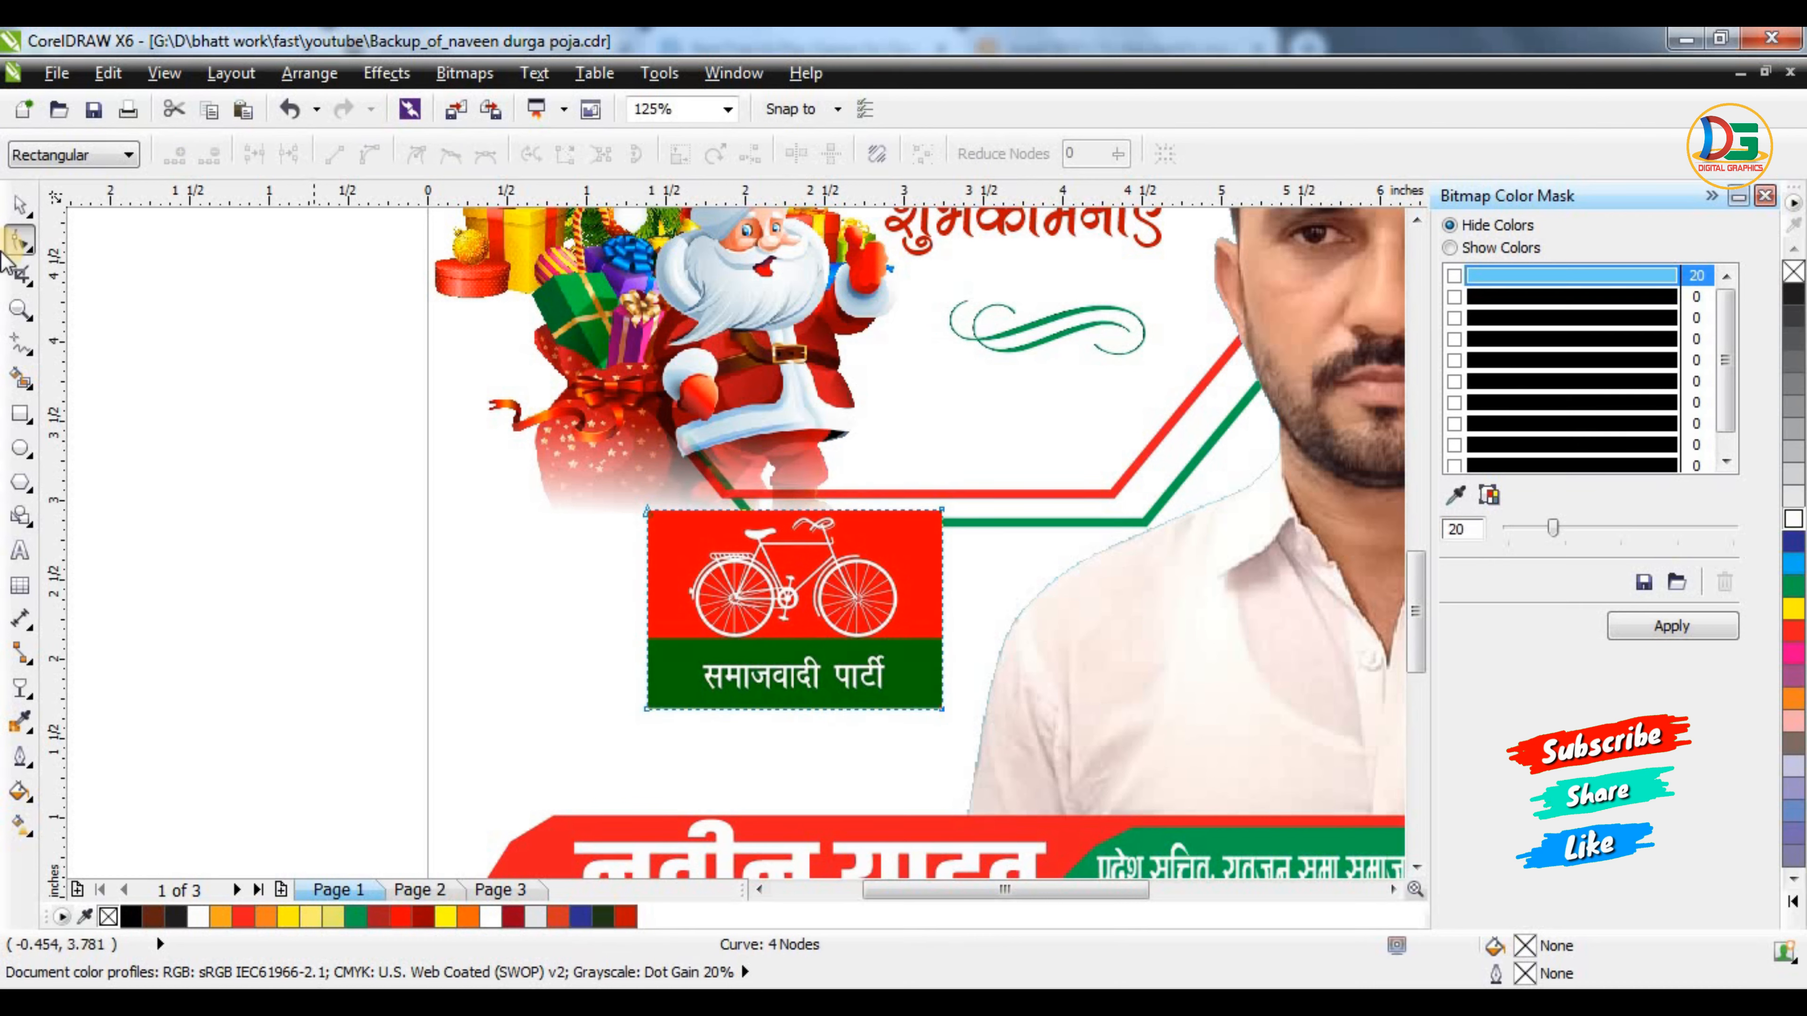
# Shrink the cropped party flag to about 1.35 × 0.92 inches and position it just above the red name bar
pyautogui.click(22, 202)
pyautogui.moveTo(887, 662); pyautogui.dragTo(846, 728)
pyautogui.moveTo(915, 567); pyautogui.dragTo(862, 575)
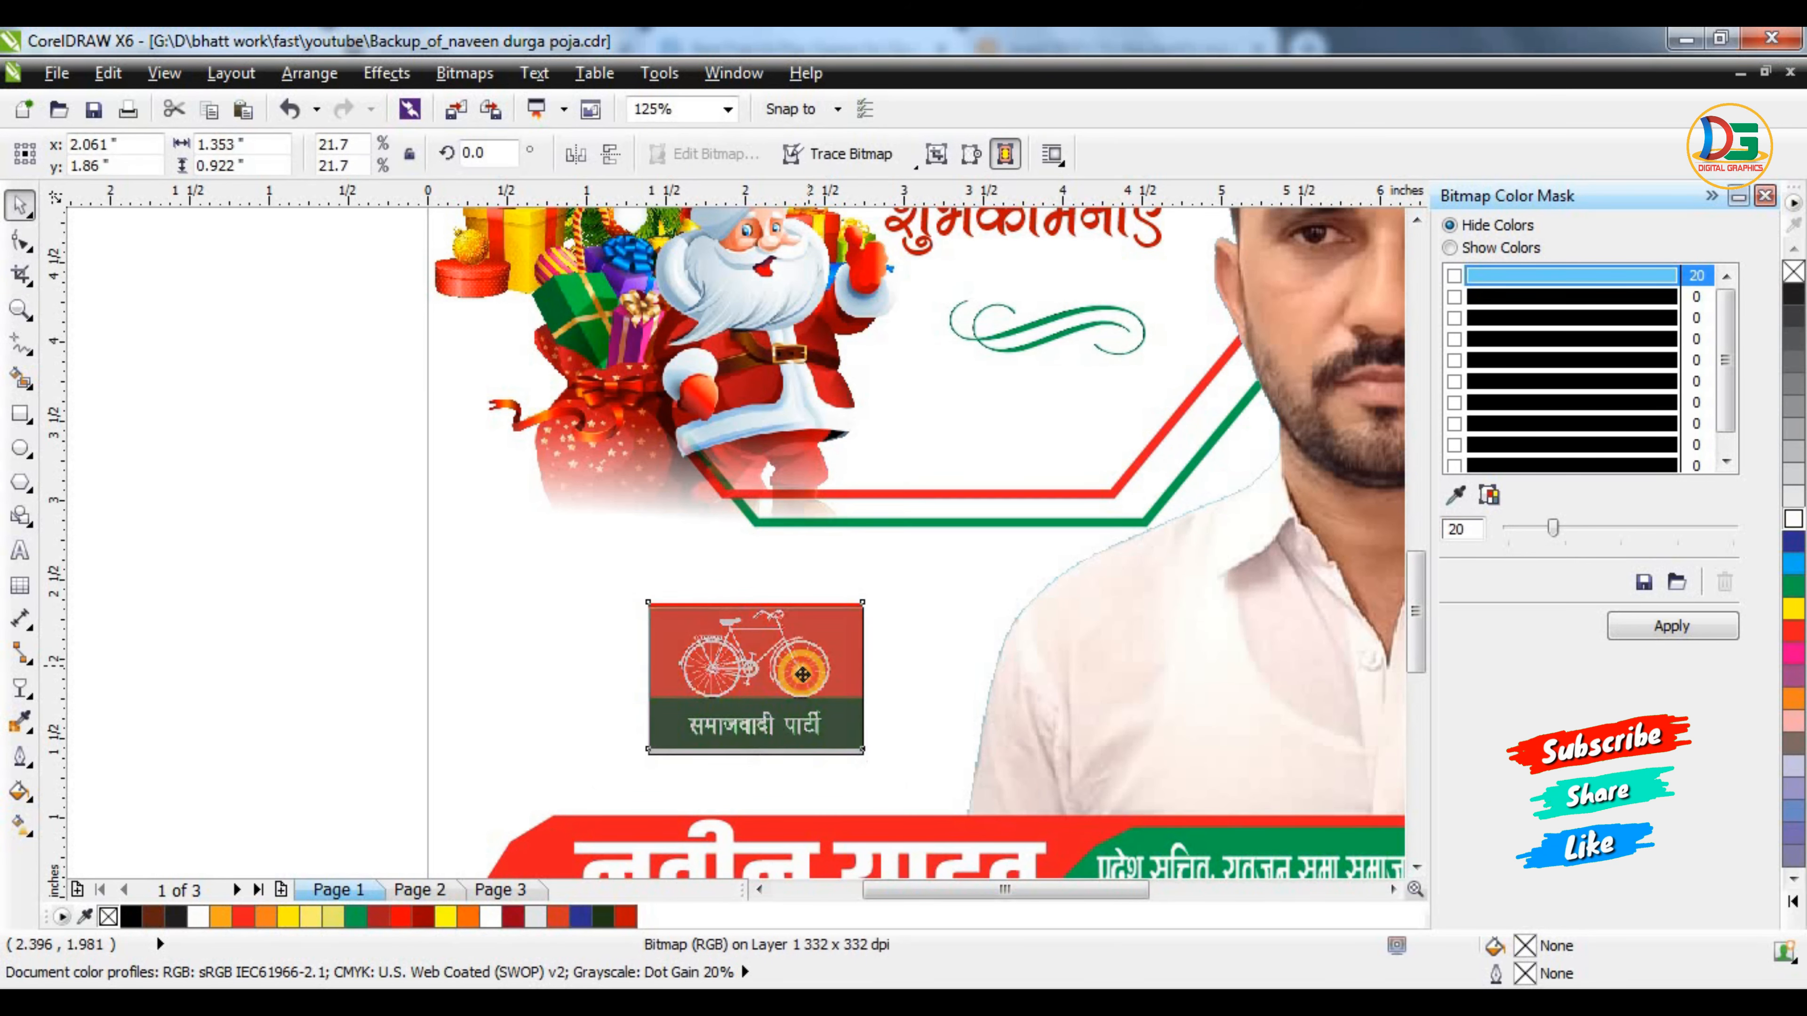
pyautogui.moveTo(808, 662); pyautogui.dragTo(803, 690)
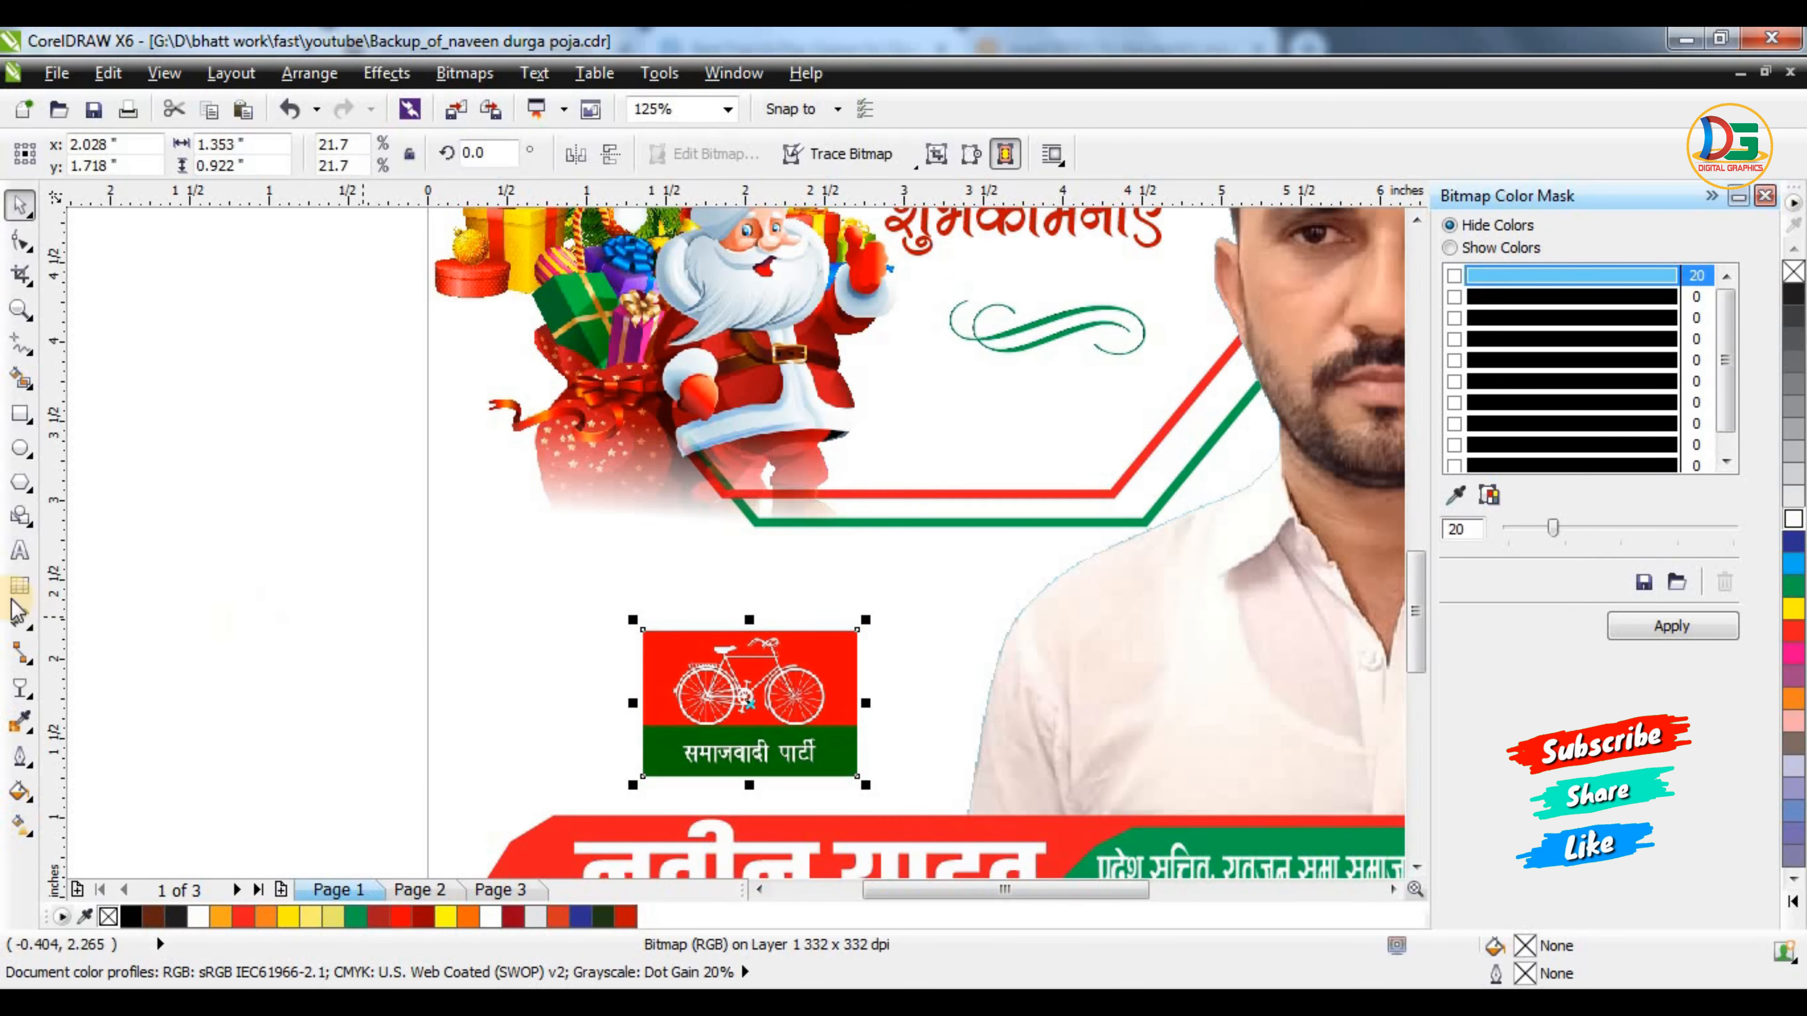
# Add a drop shadow to the party flag, trying the Perspective Bottom Left preset before switching to Perspective Top Right
pyautogui.click(18, 688)
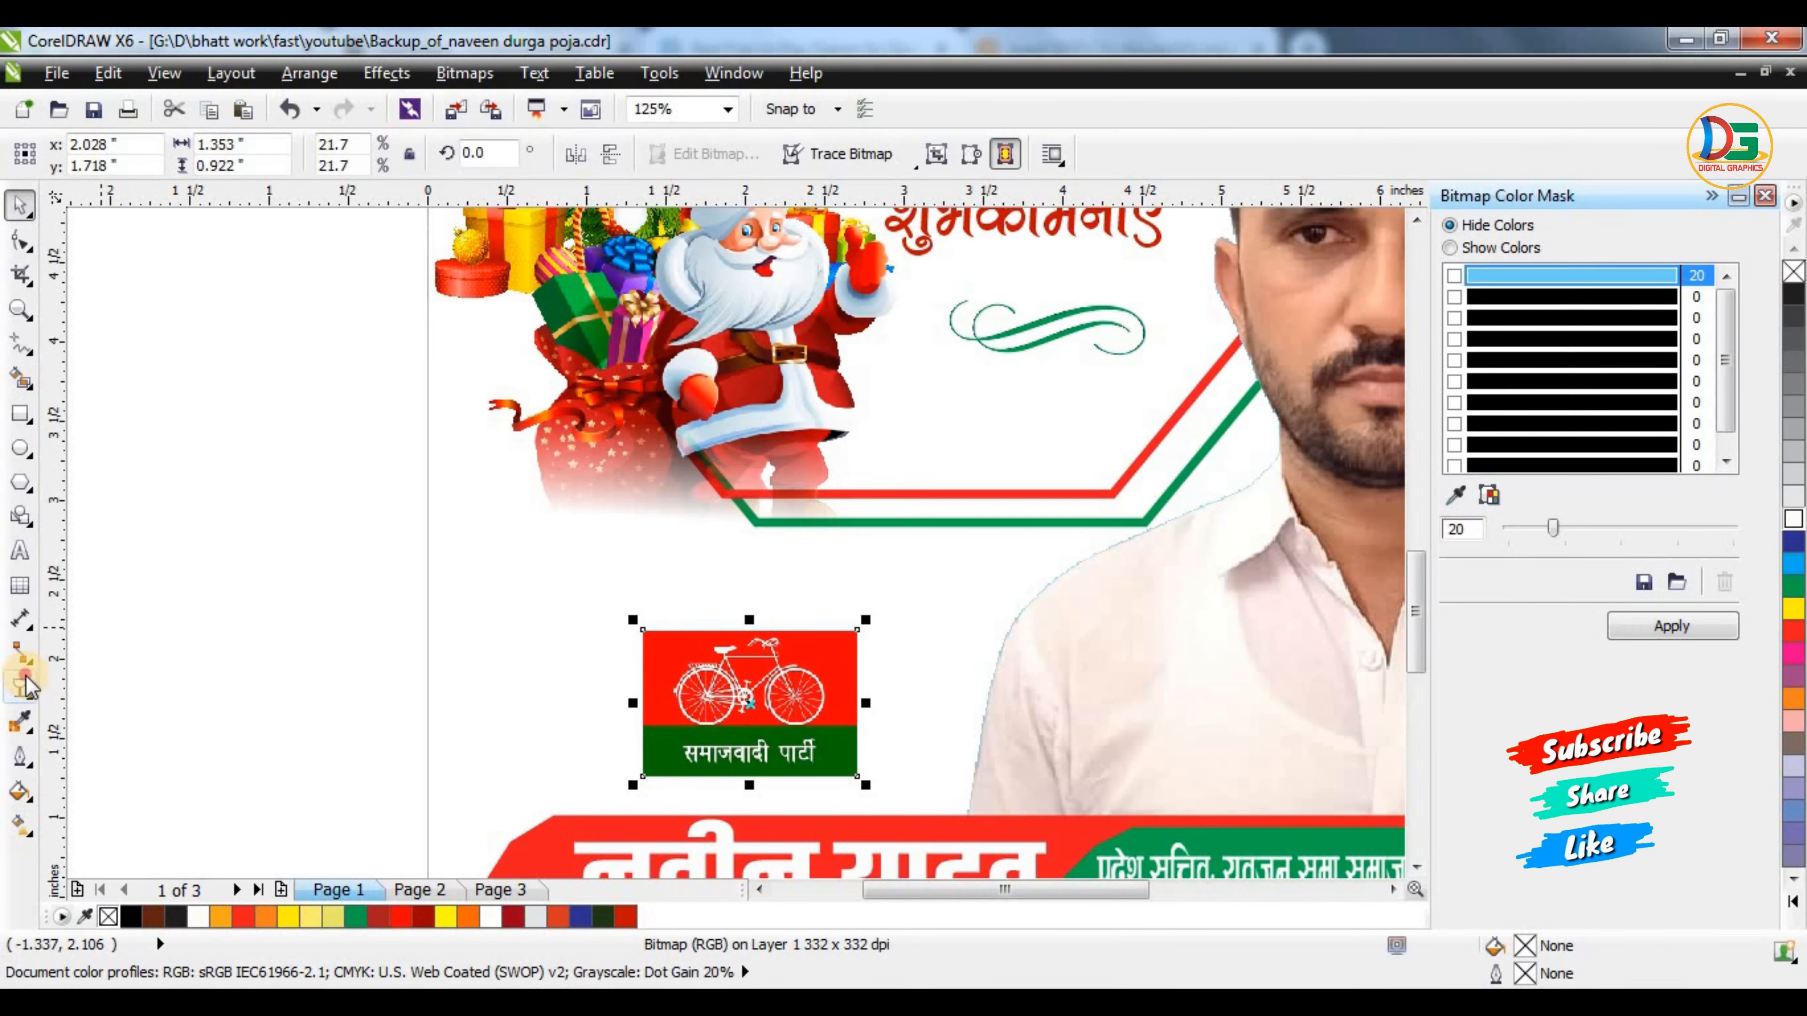
pyautogui.click(26, 685)
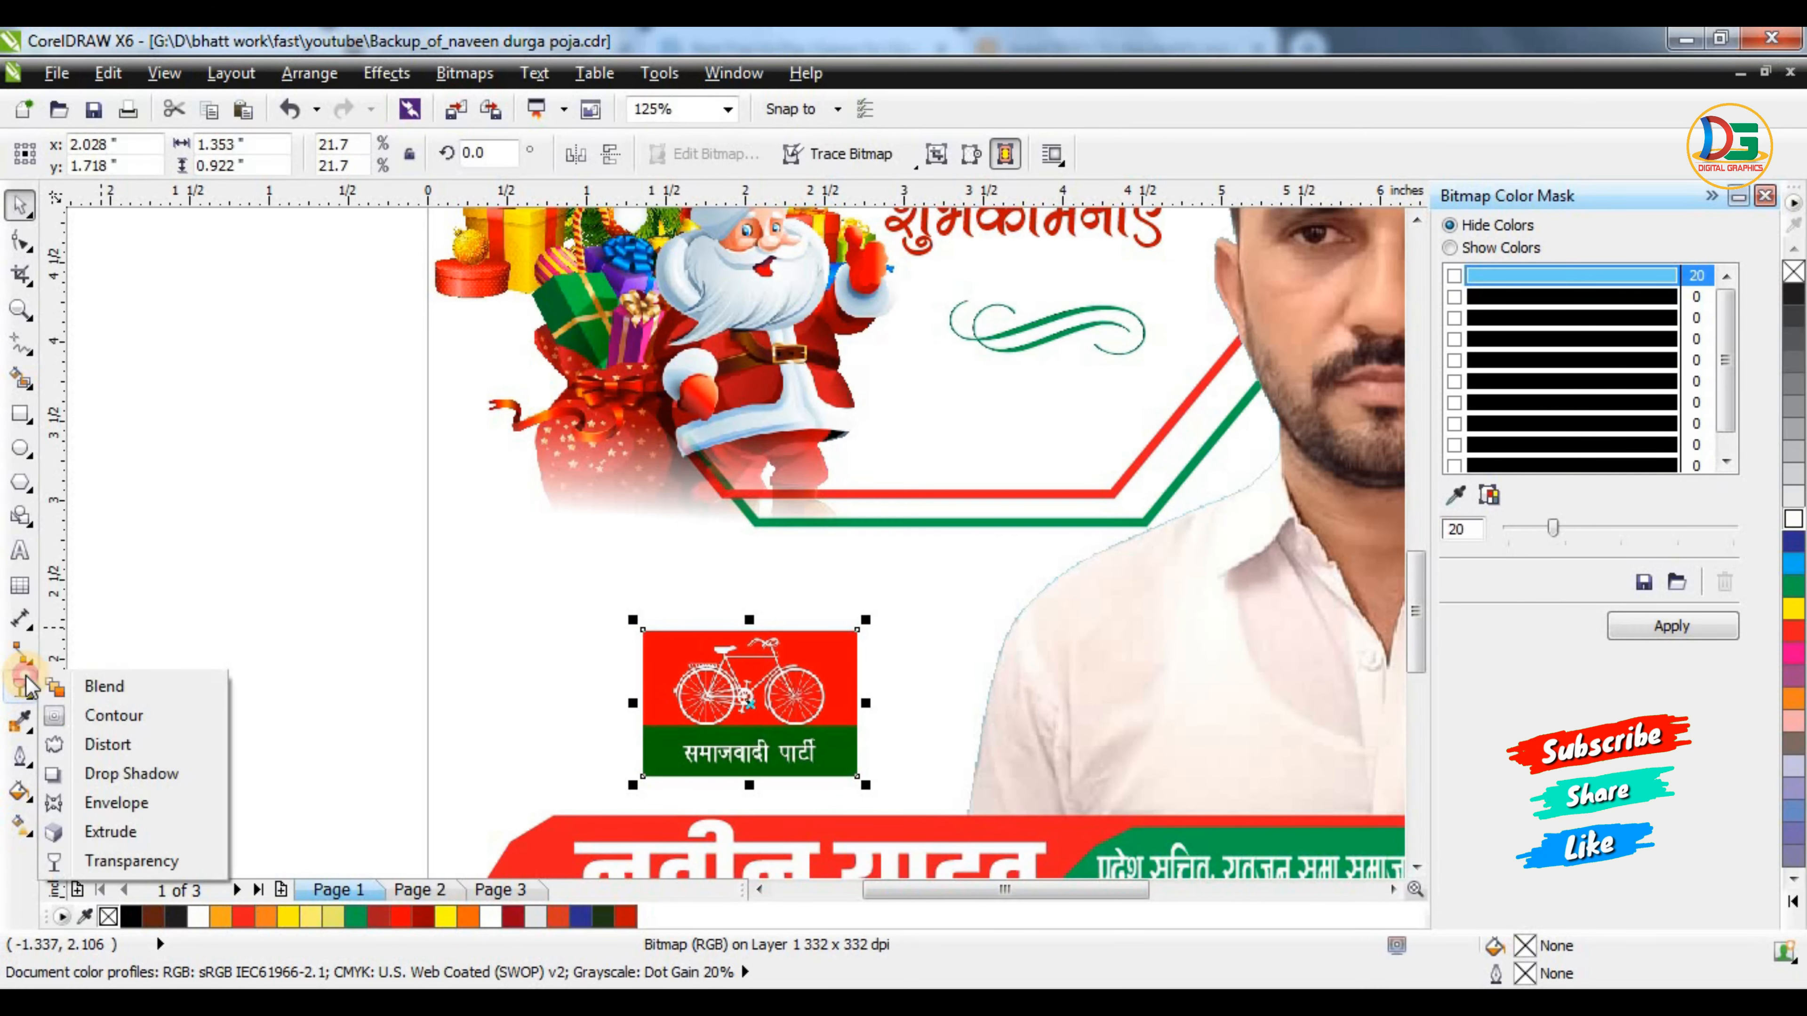
pyautogui.click(68, 770)
pyautogui.click(84, 156)
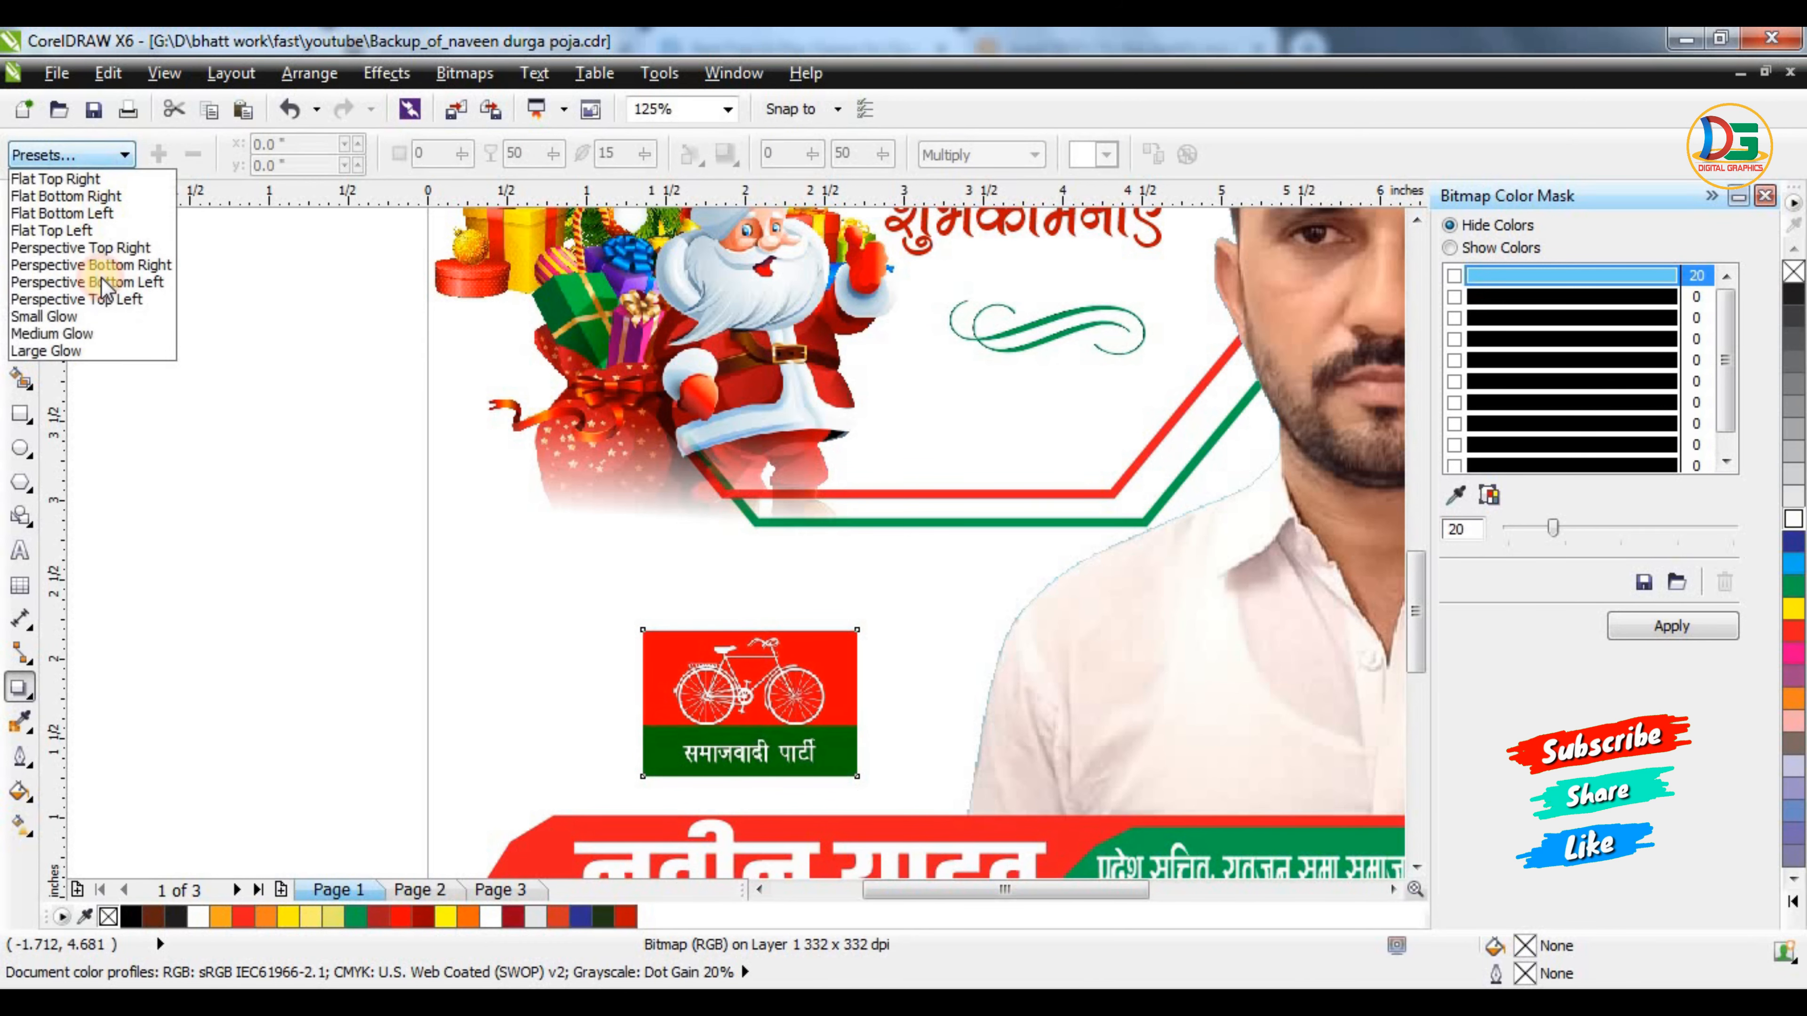
pyautogui.click(103, 282)
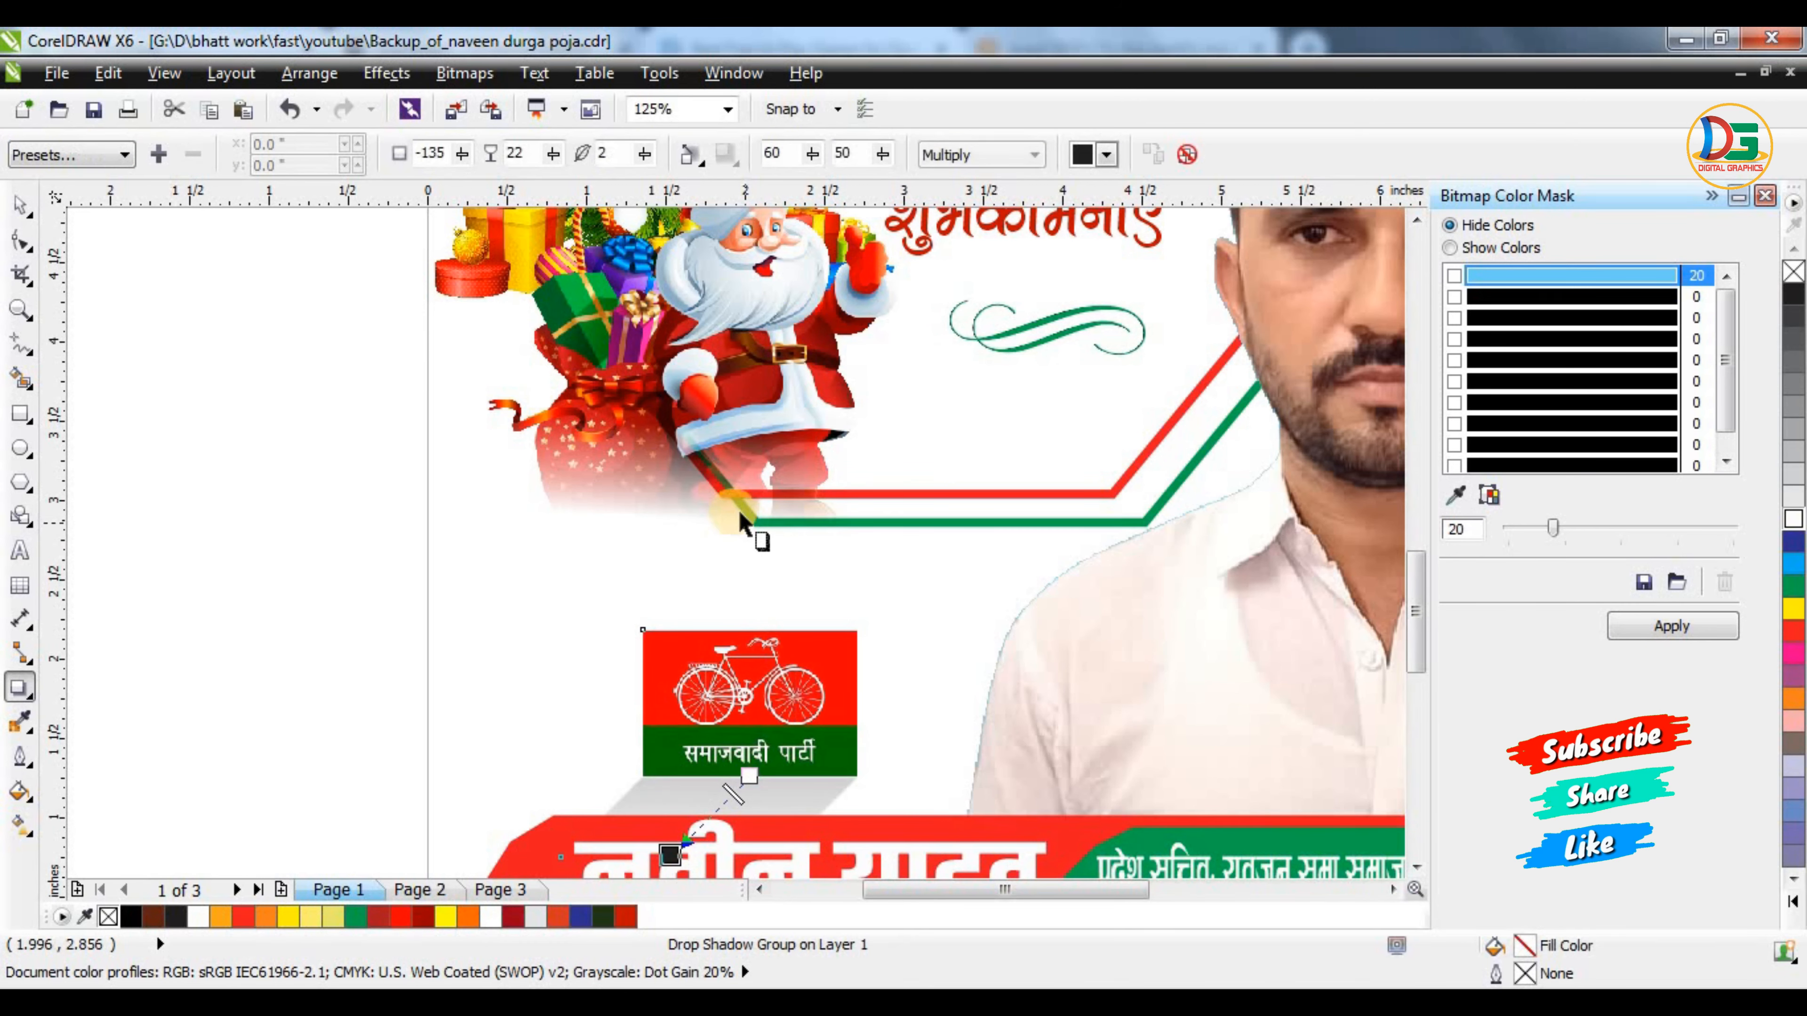
pyautogui.click(56, 160)
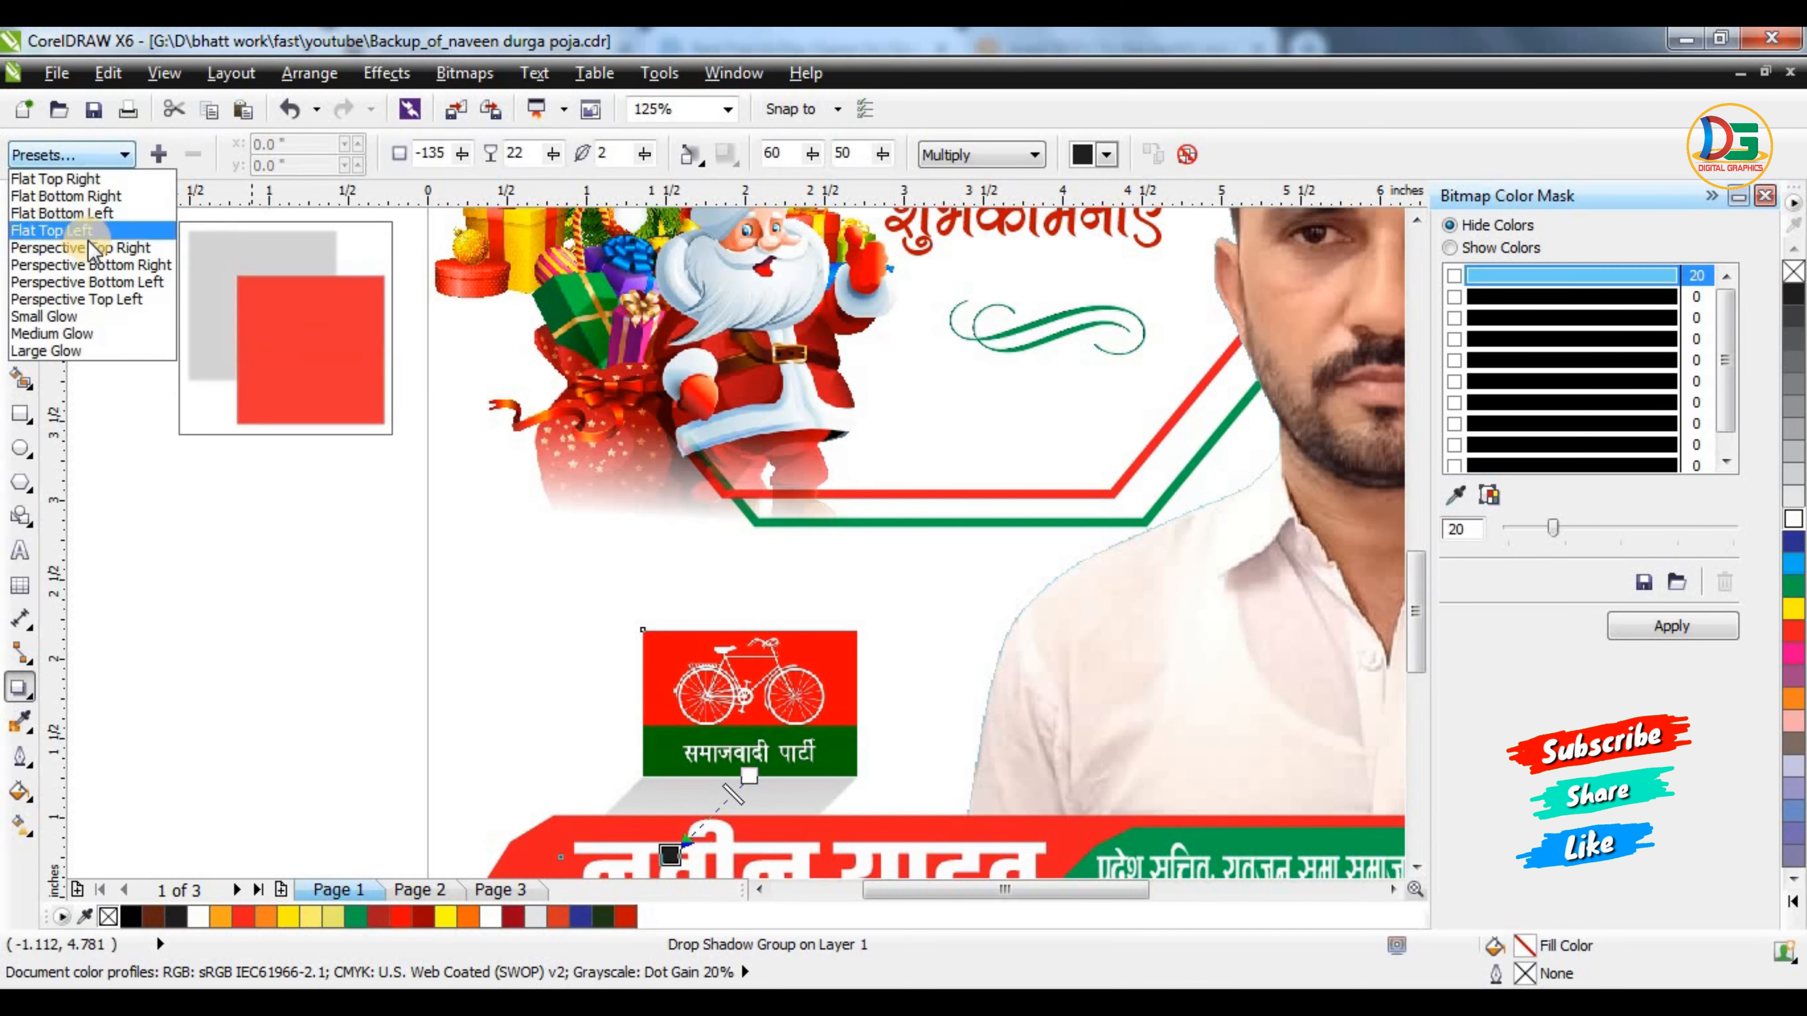
pyautogui.click(84, 240)
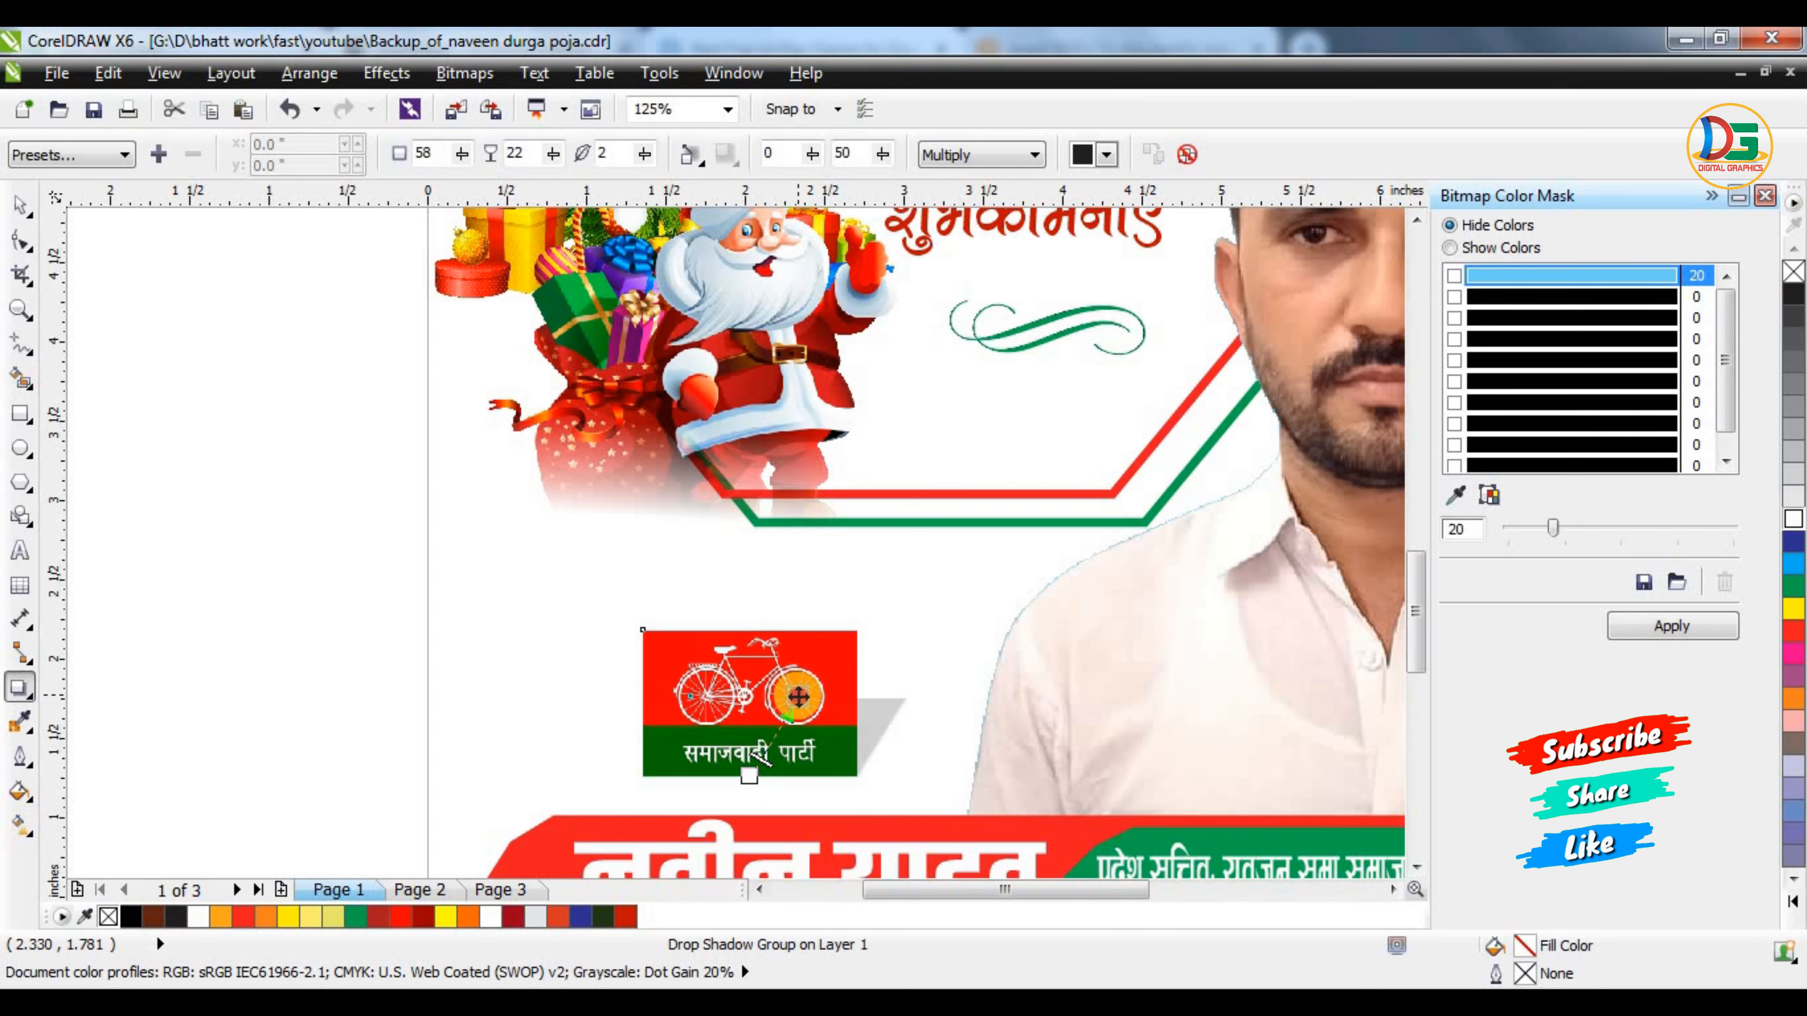
# Adjust the flag's drop shadow to angle 55, opacity 30 and feathering 14, then deselect it
pyautogui.click(645, 150)
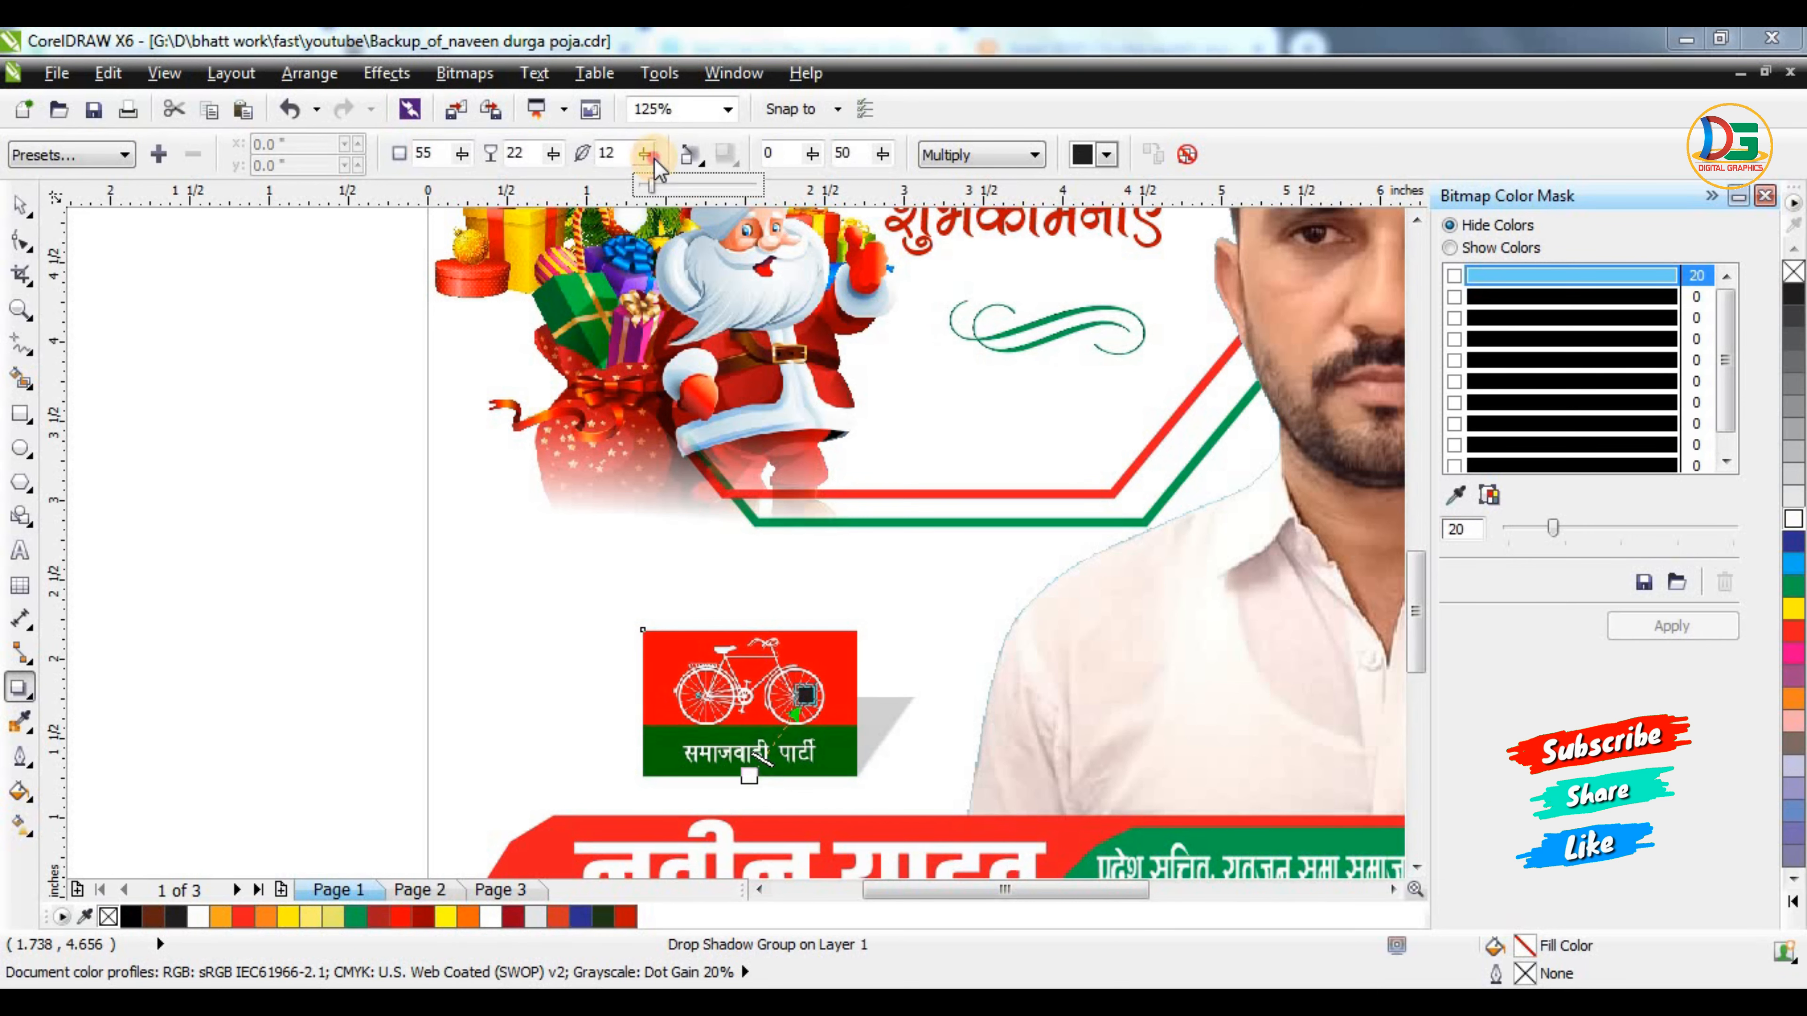
pyautogui.moveTo(461, 152); pyautogui.dragTo(475, 154)
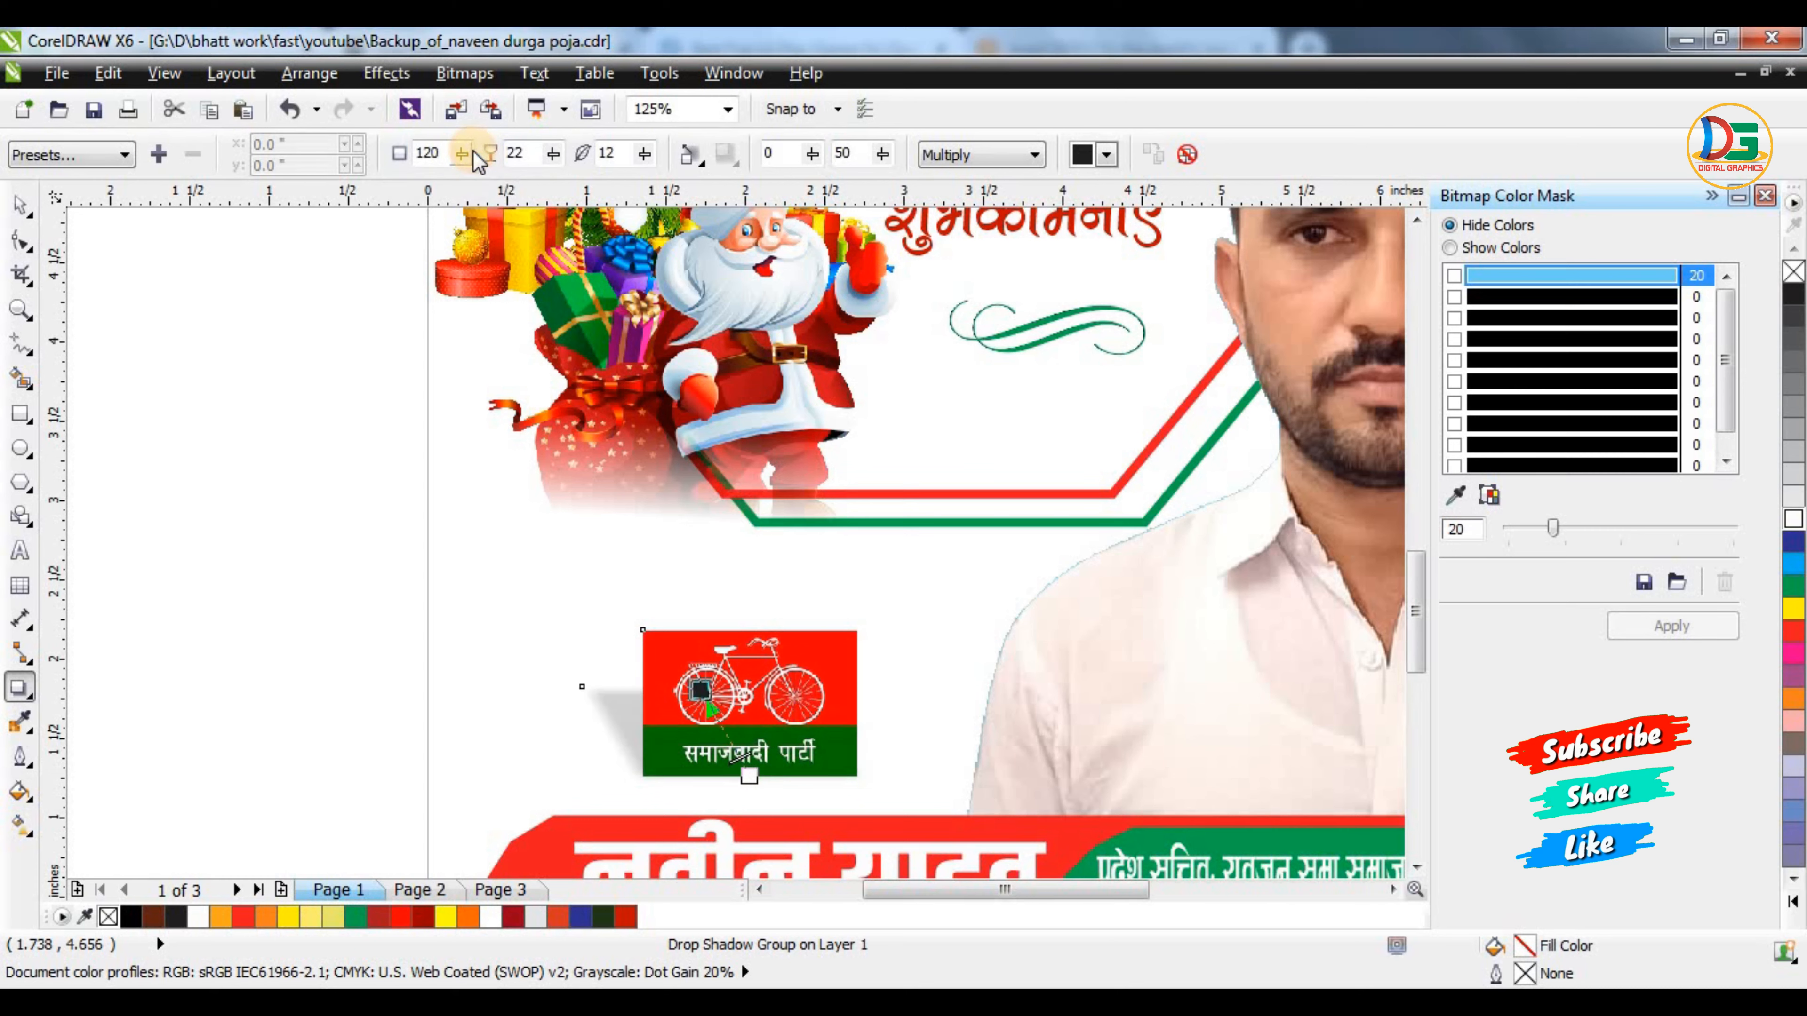
pyautogui.hotkey('ctrl', 'z')
pyautogui.click(645, 153)
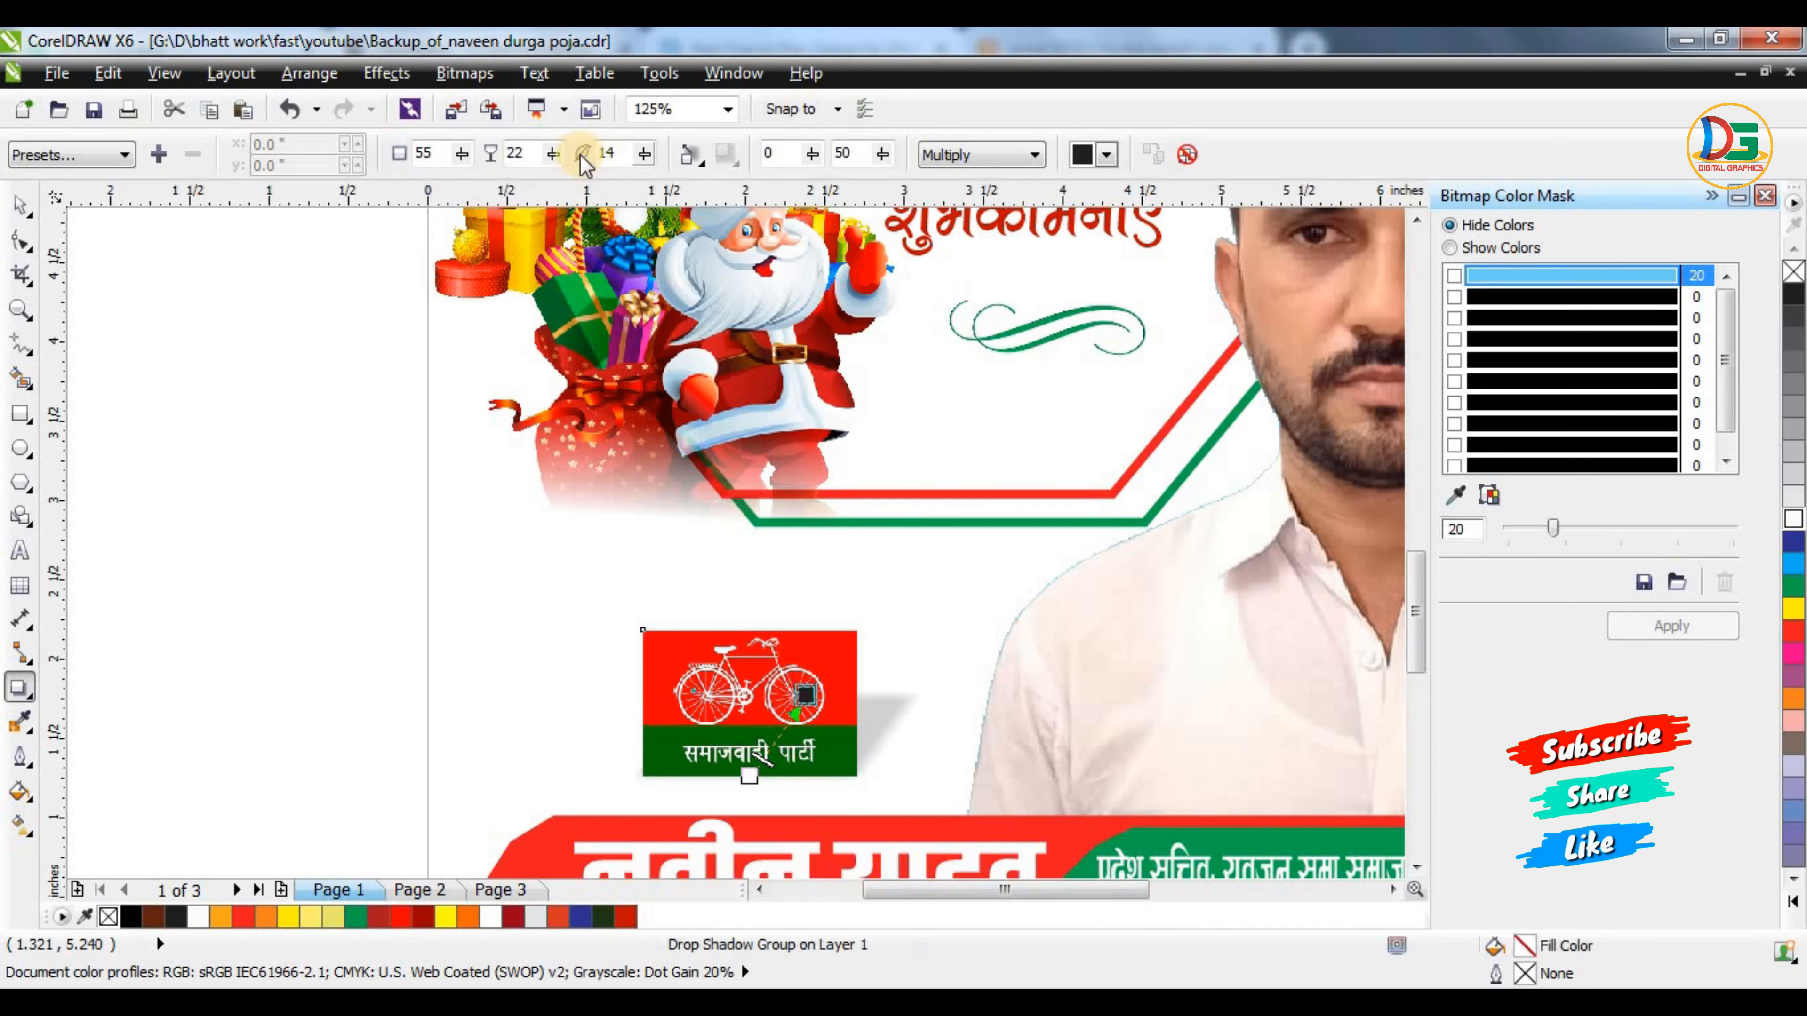
pyautogui.moveTo(578, 148); pyautogui.dragTo(532, 153)
pyautogui.click(19, 206)
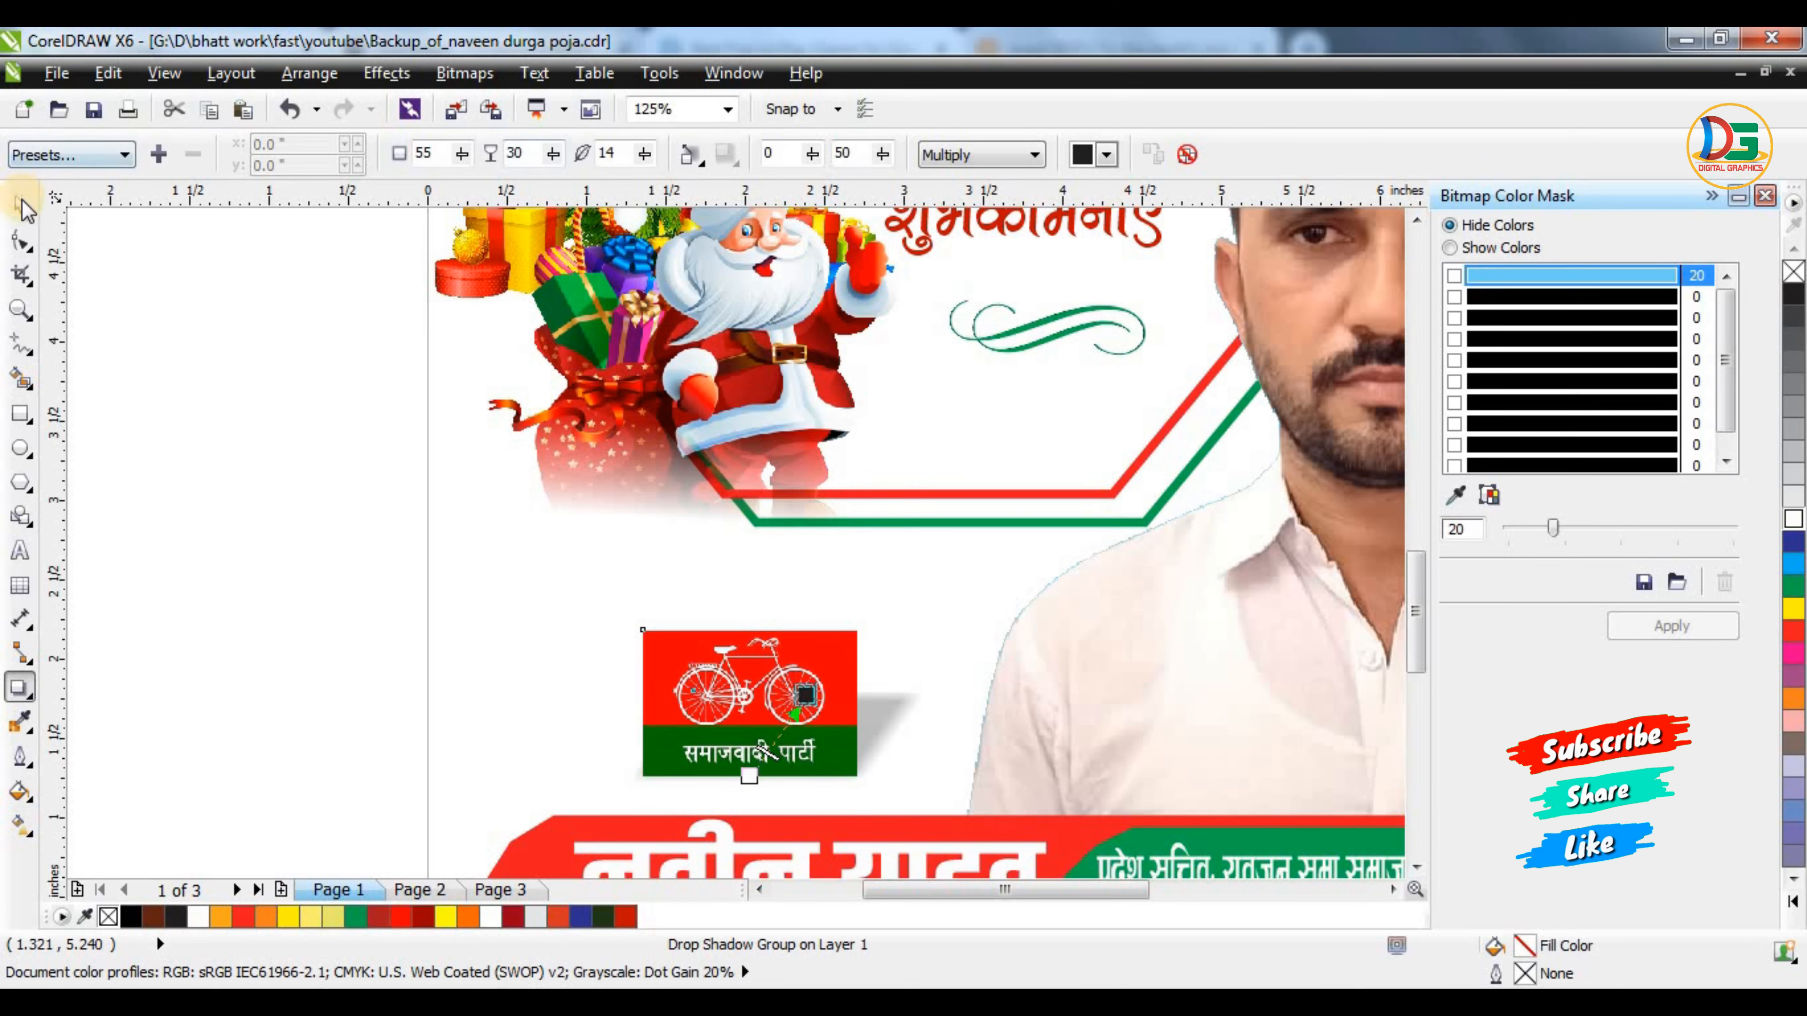
pyautogui.click(296, 473)
pyautogui.scroll(-2, 395, 481)
pyautogui.scroll(-2, 394, 481)
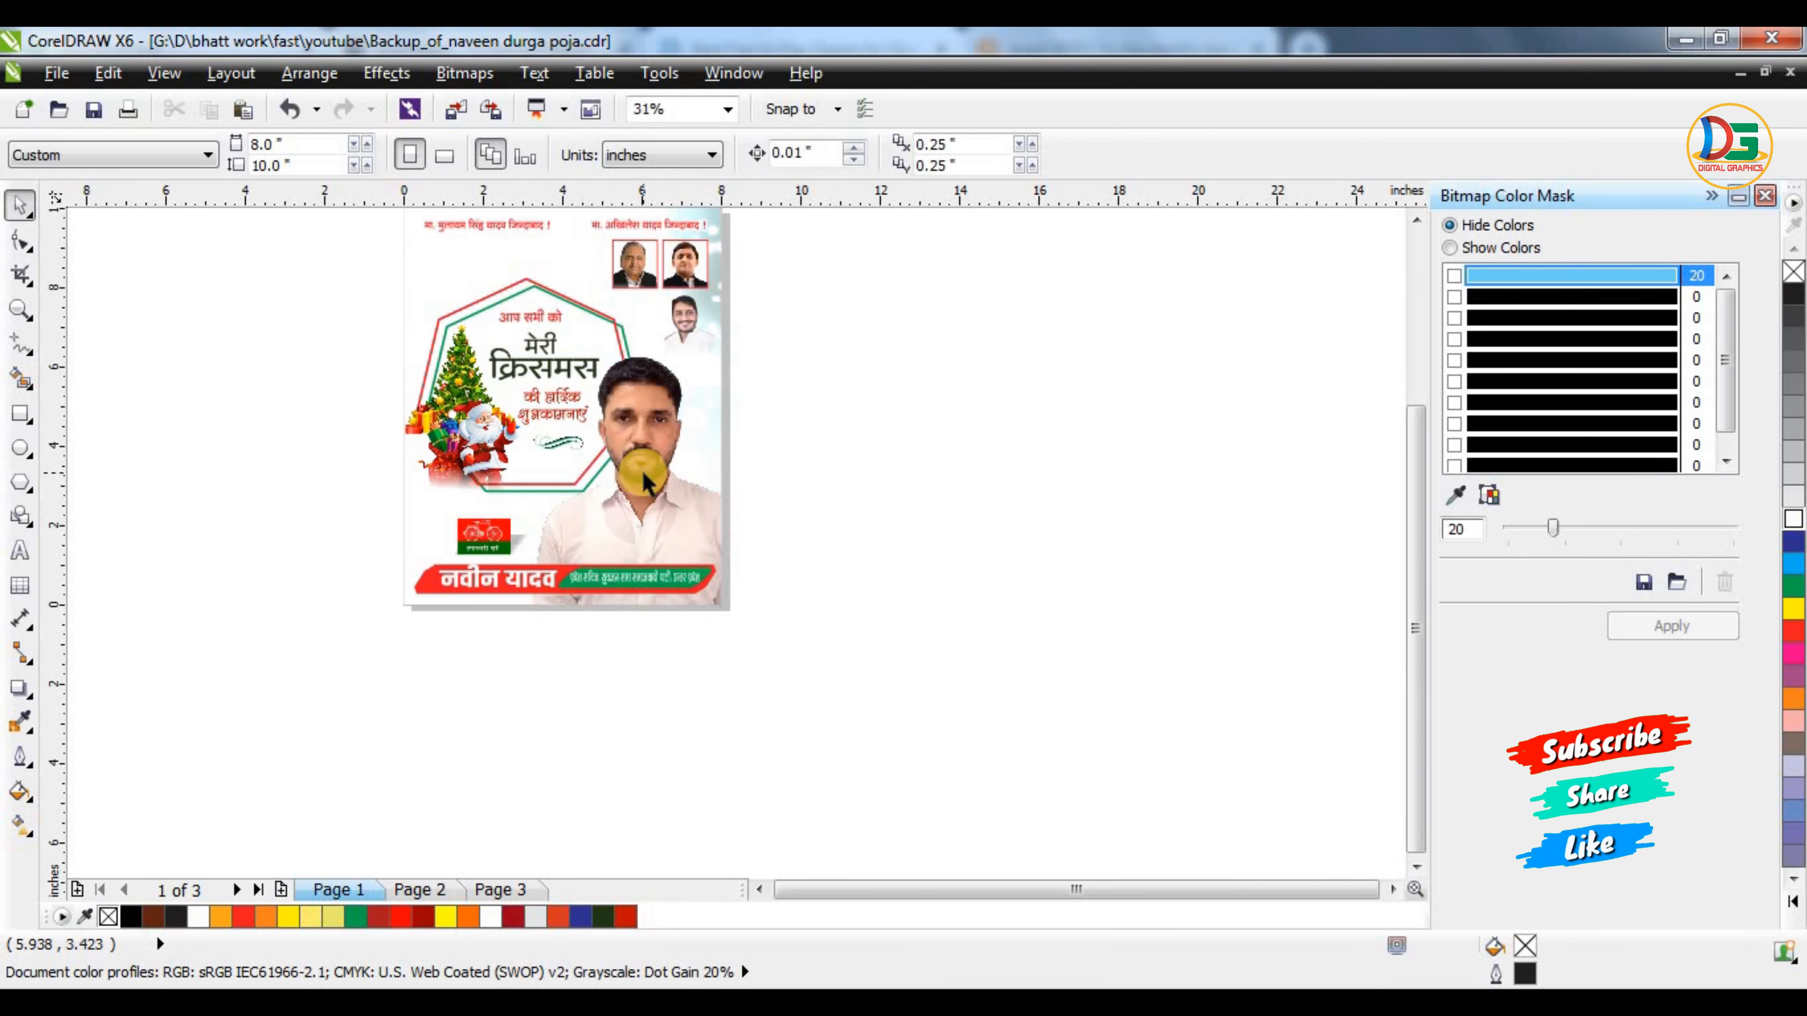
pyautogui.scroll(-2, 649, 484)
pyautogui.scroll(2, 582, 380)
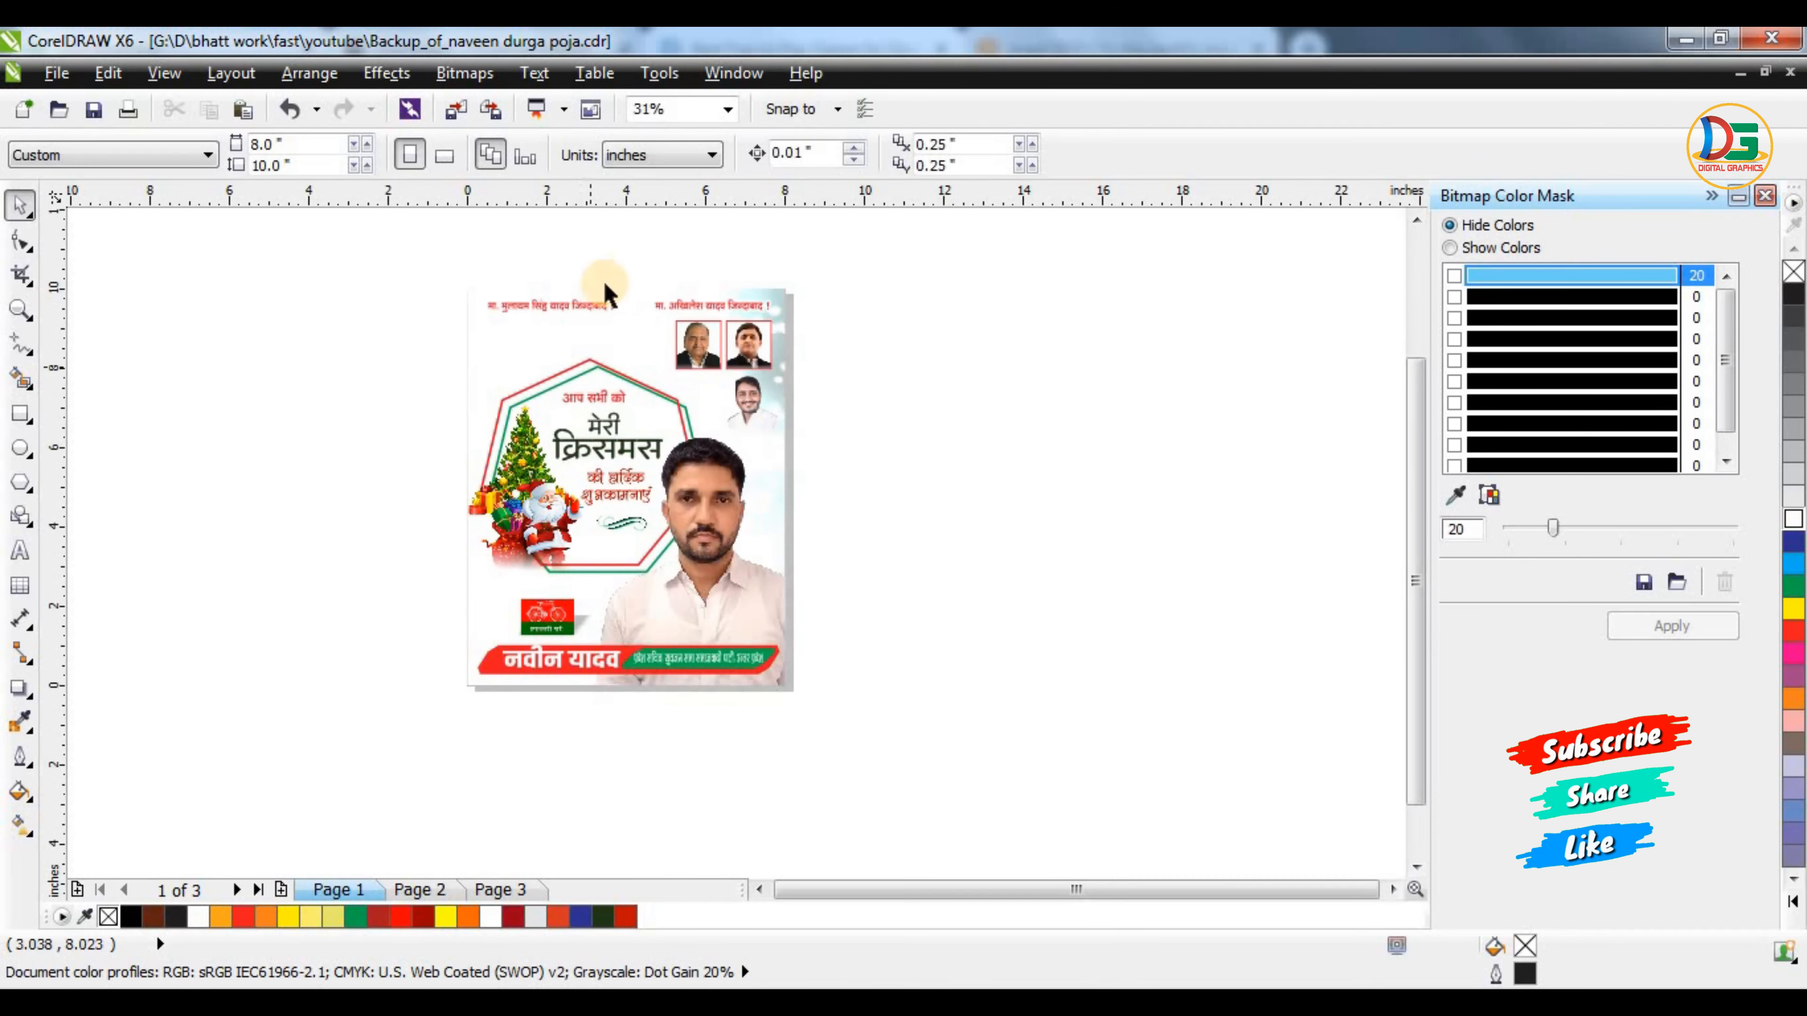
pyautogui.scroll(2, 600, 427)
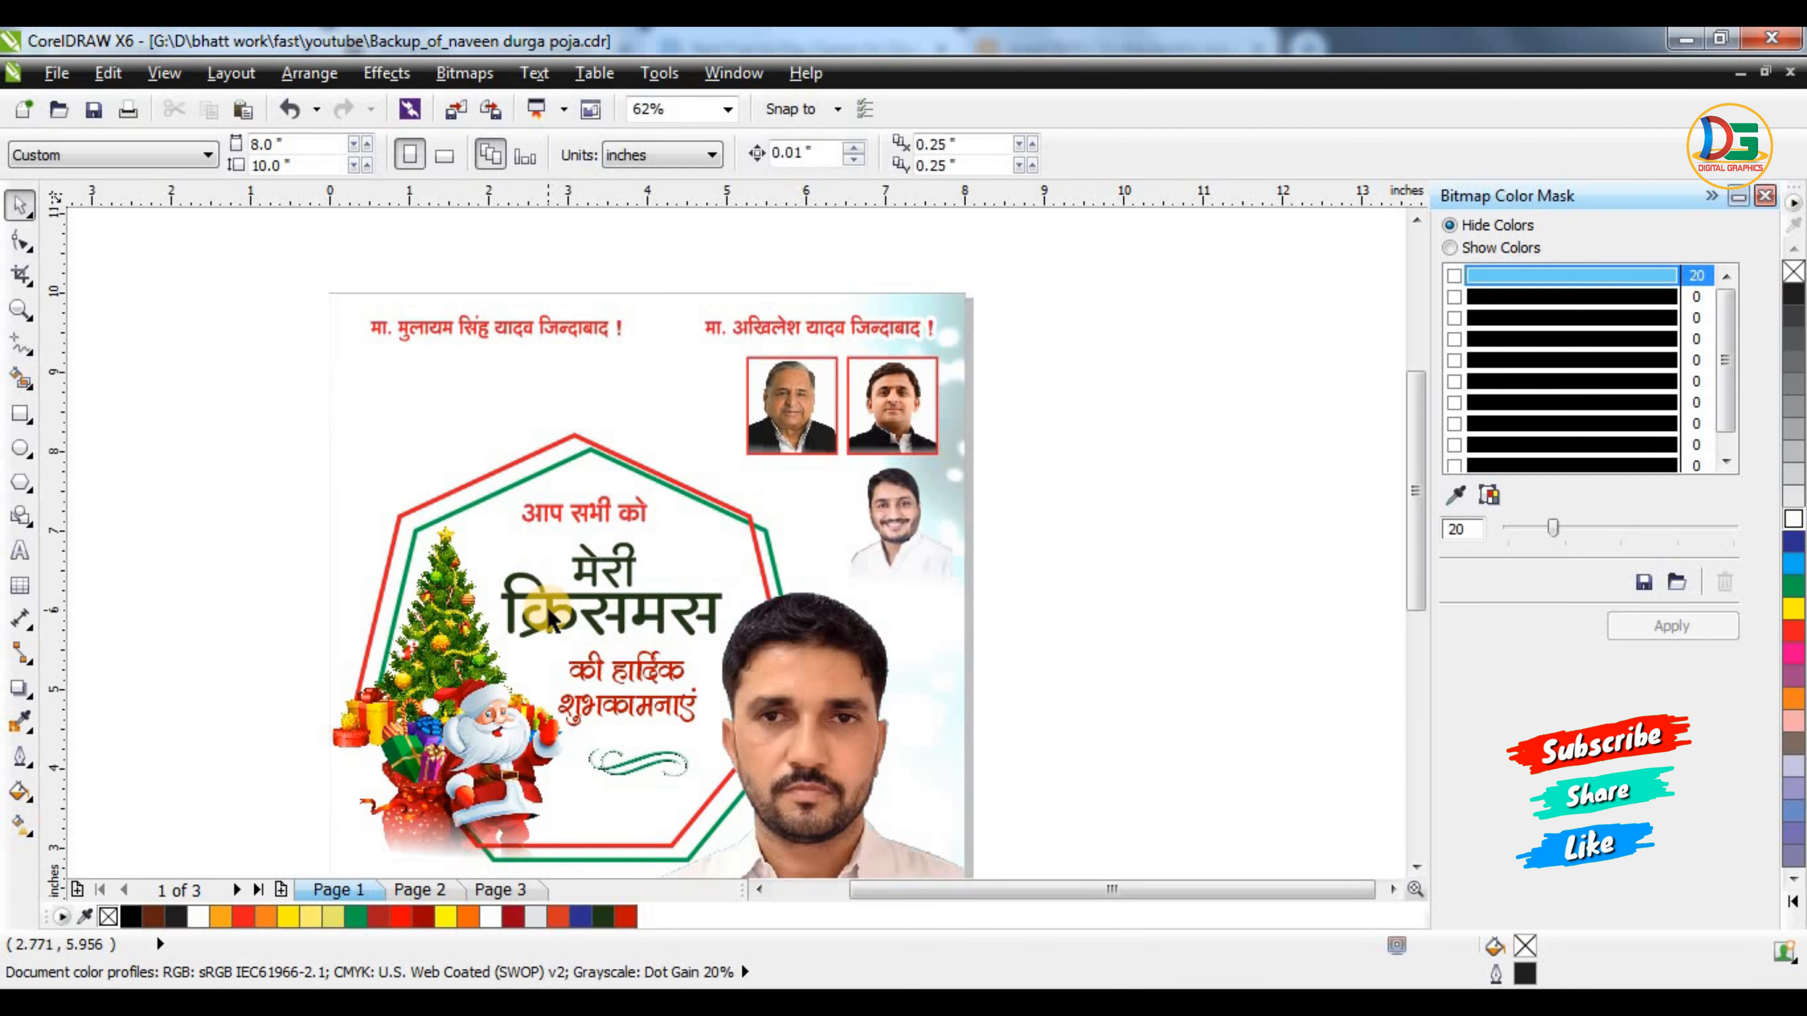
pyautogui.moveTo(452, 637); pyautogui.dragTo(266, 565)
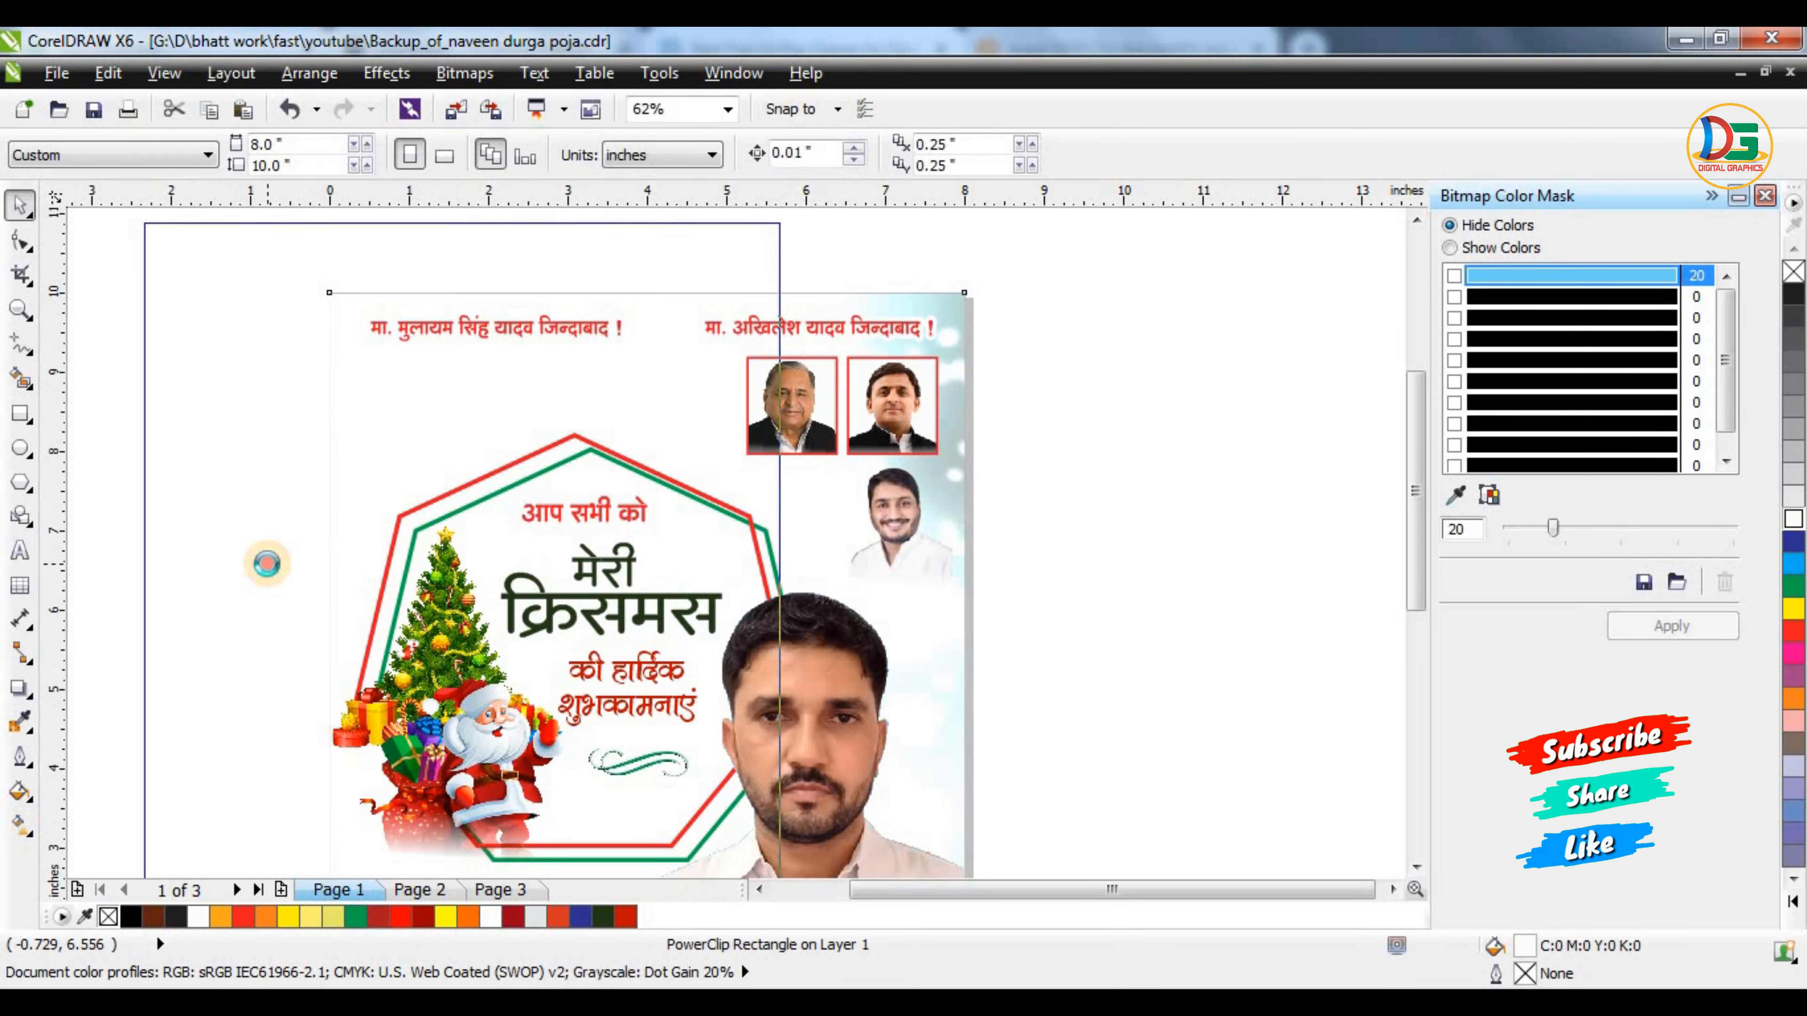
pyautogui.hotkey('ctrl', 'z')
pyautogui.click(1089, 506)
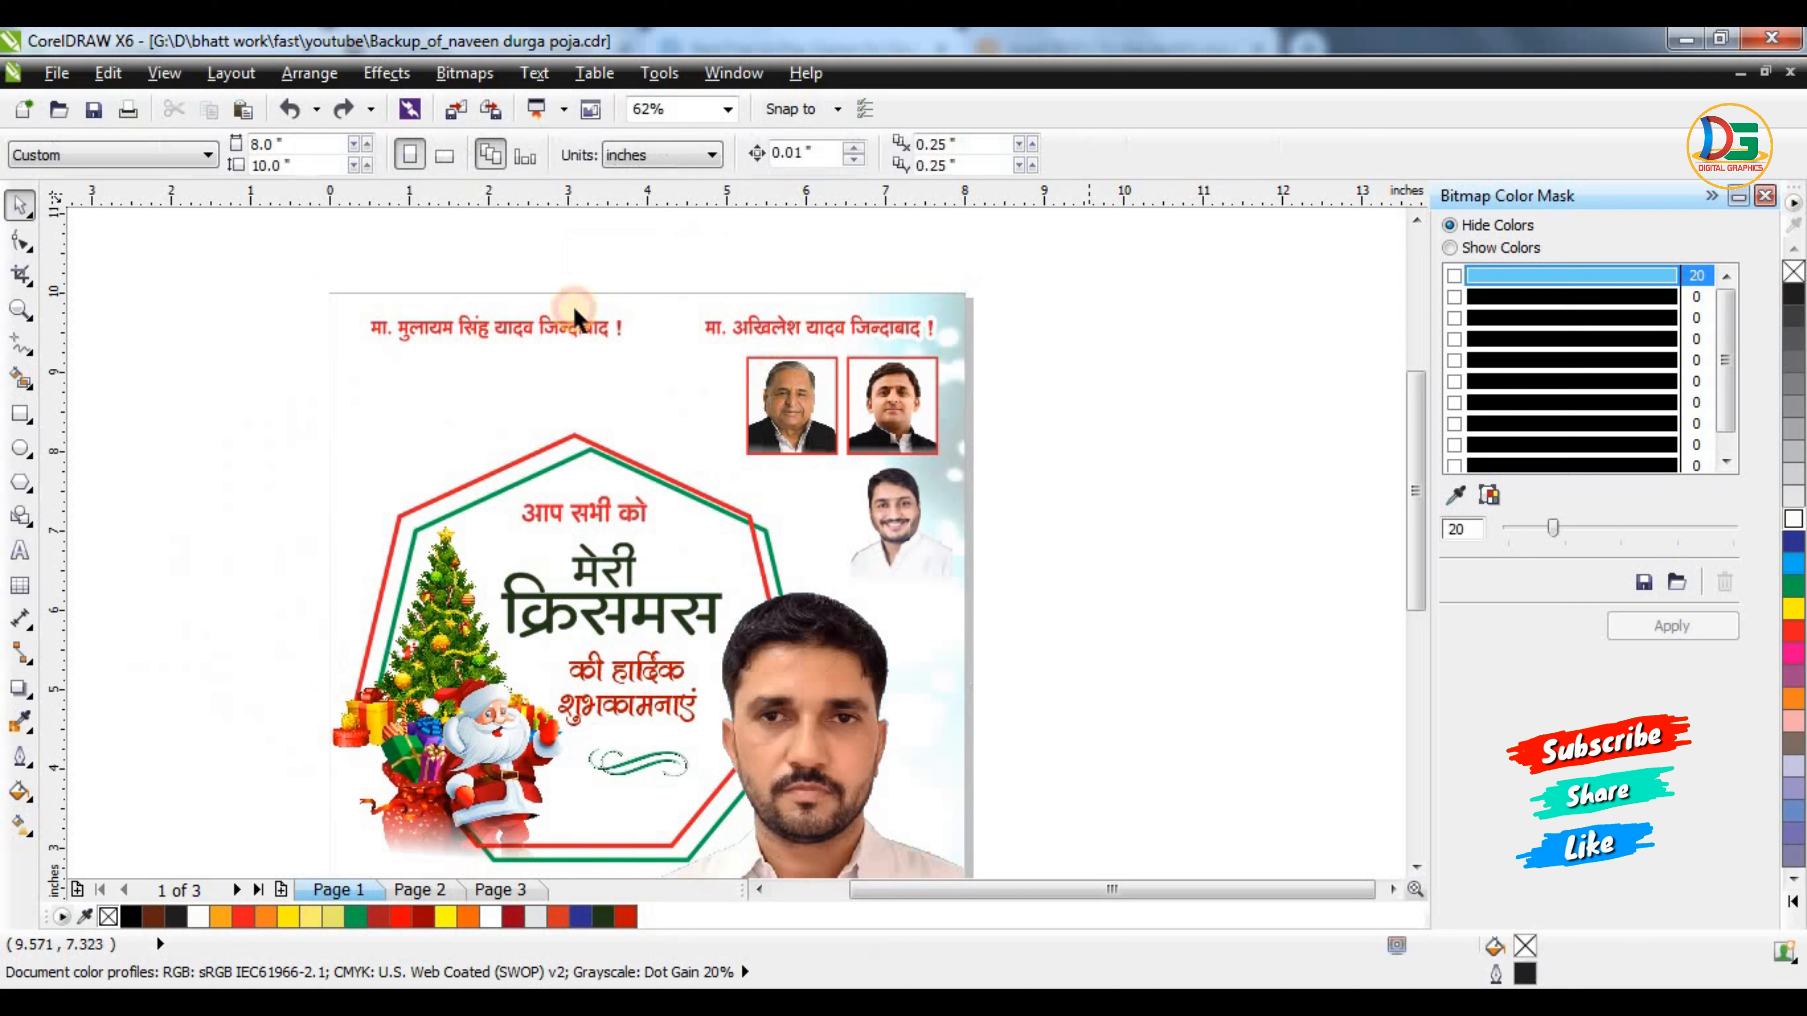
# Select every object of the poster and group them together
pyautogui.click(491, 580)
pyautogui.scroll(-2, 585, 359)
pyautogui.moveTo(370, 307); pyautogui.dragTo(806, 740)
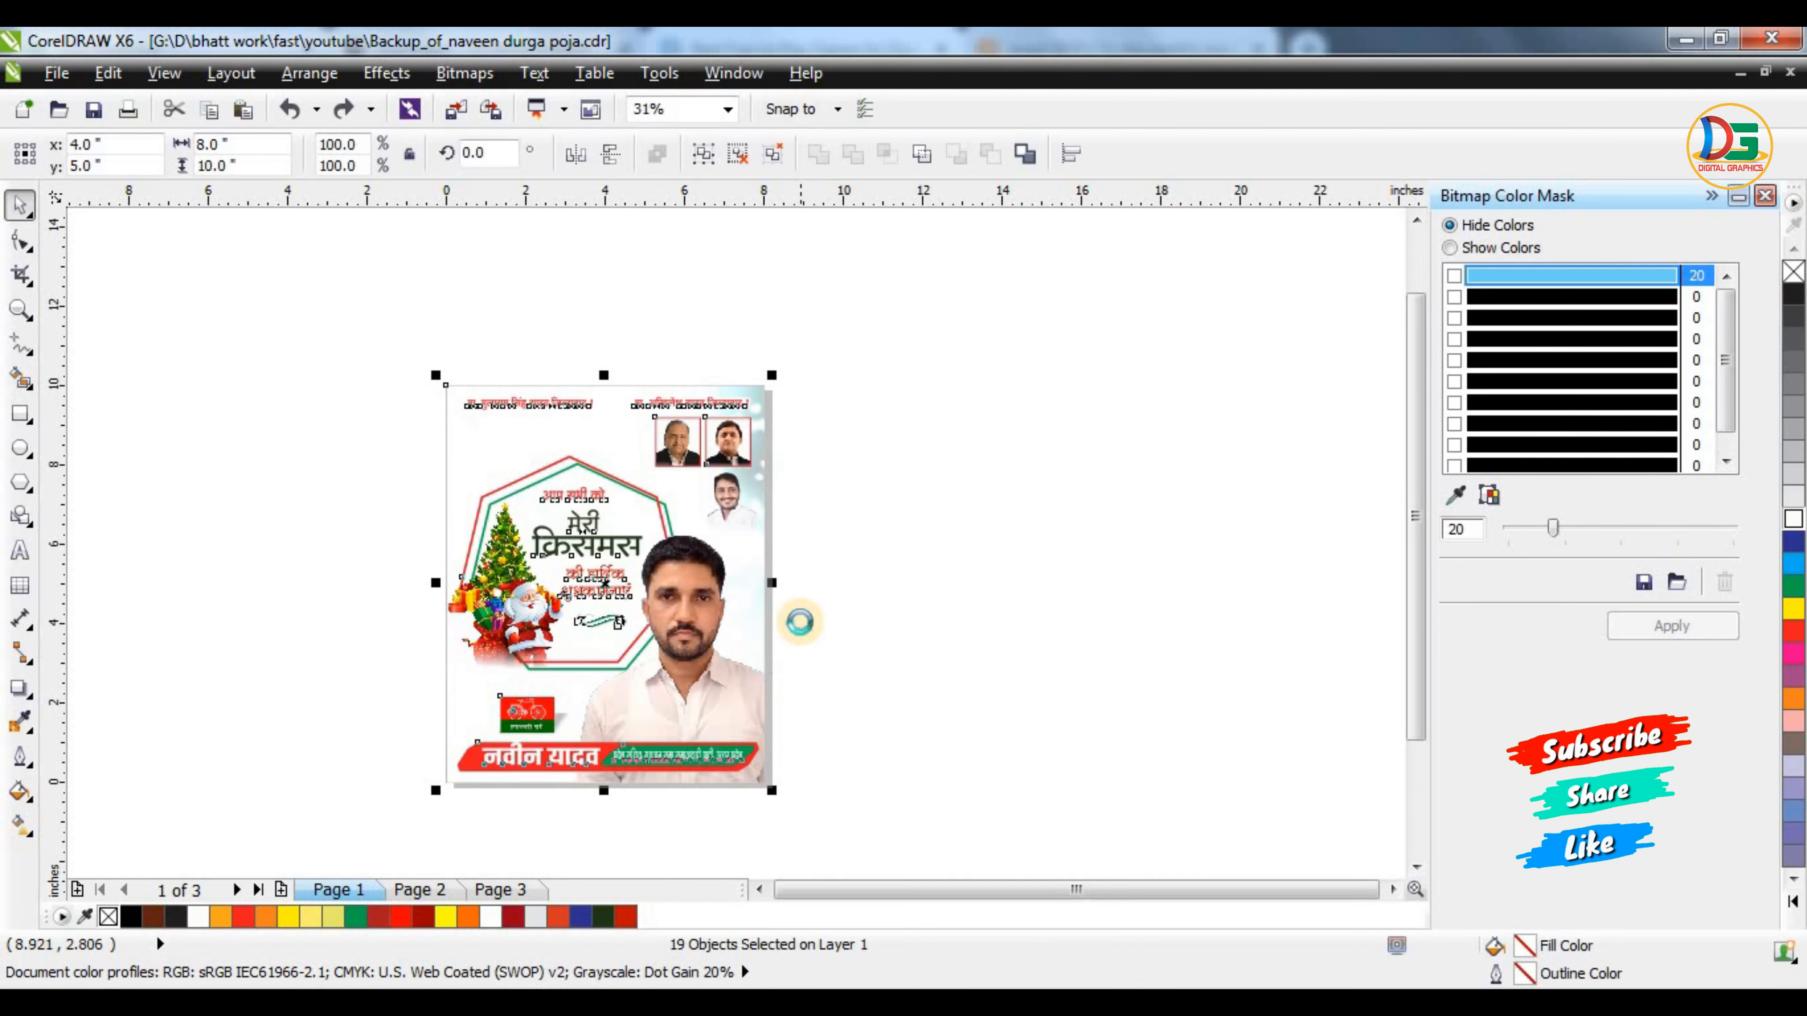
pyautogui.hotkey('ctrl', 'g')
# Make a centred copy of the poster group scaled to about 7.18 × 8.97 inches and move it beside the original
pyautogui.moveTo(773, 377); pyautogui.dragTo(757, 395)
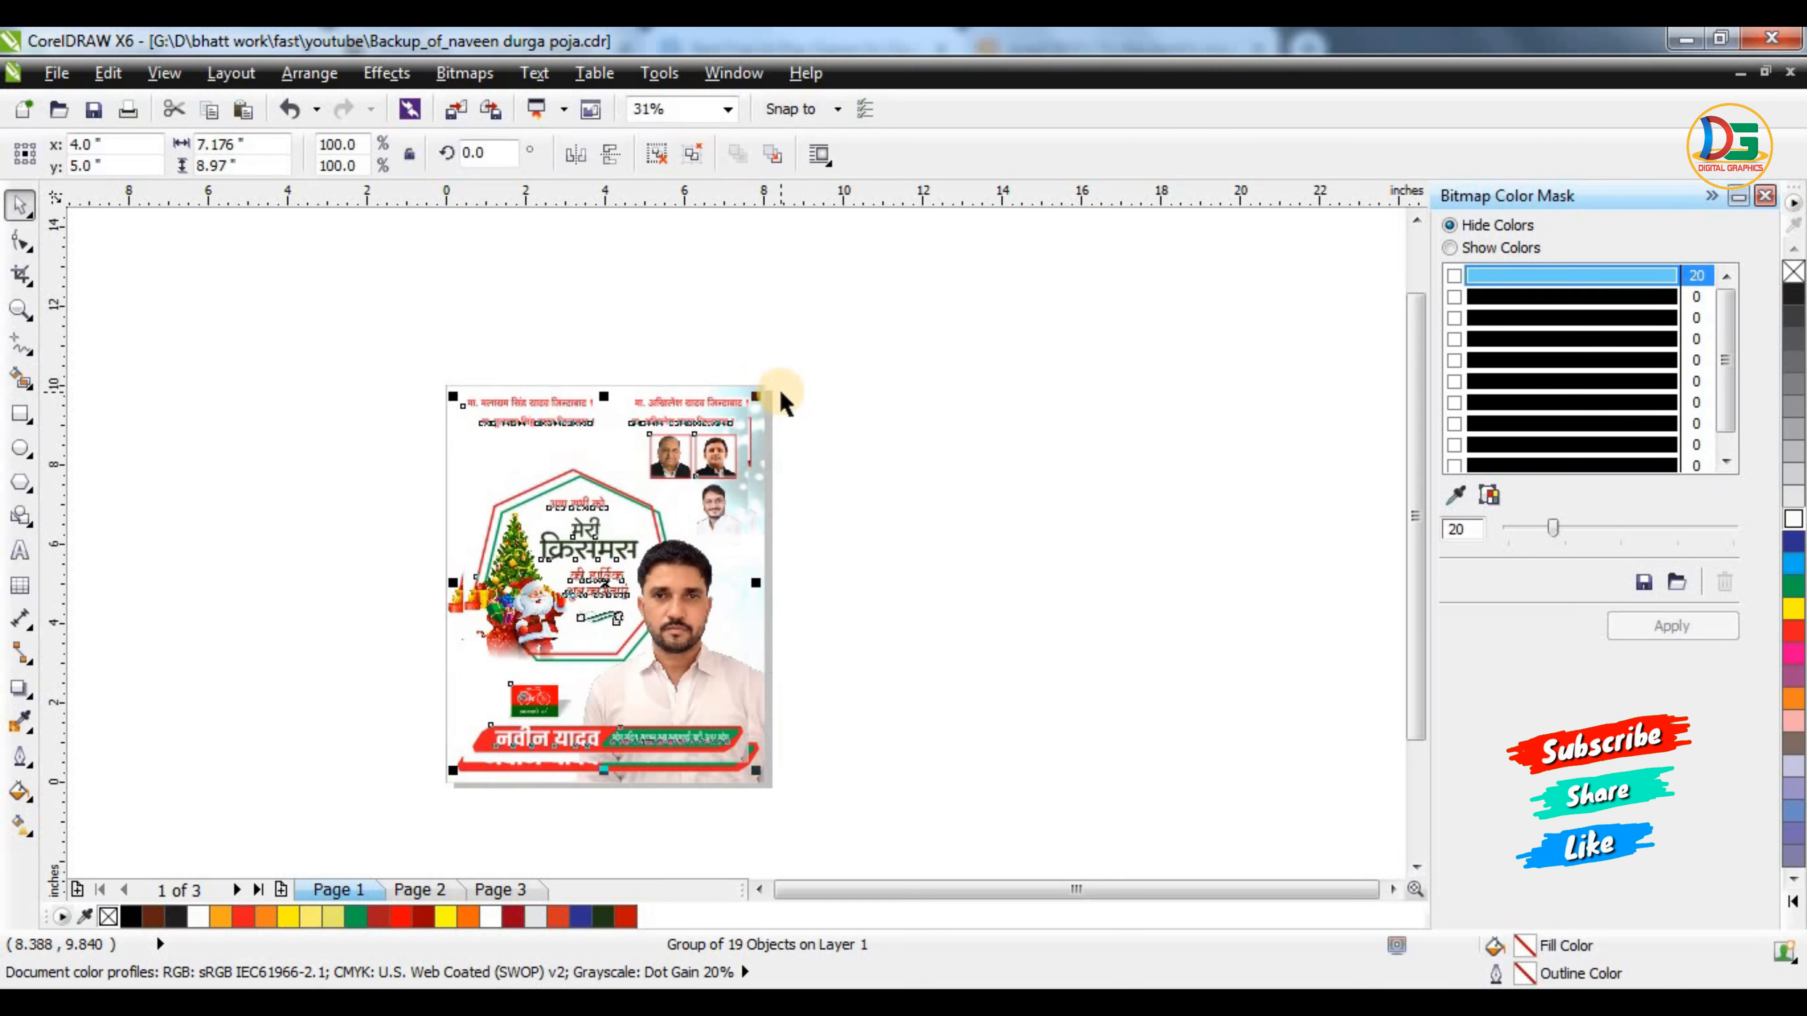
pyautogui.moveTo(717, 484); pyautogui.dragTo(1119, 484)
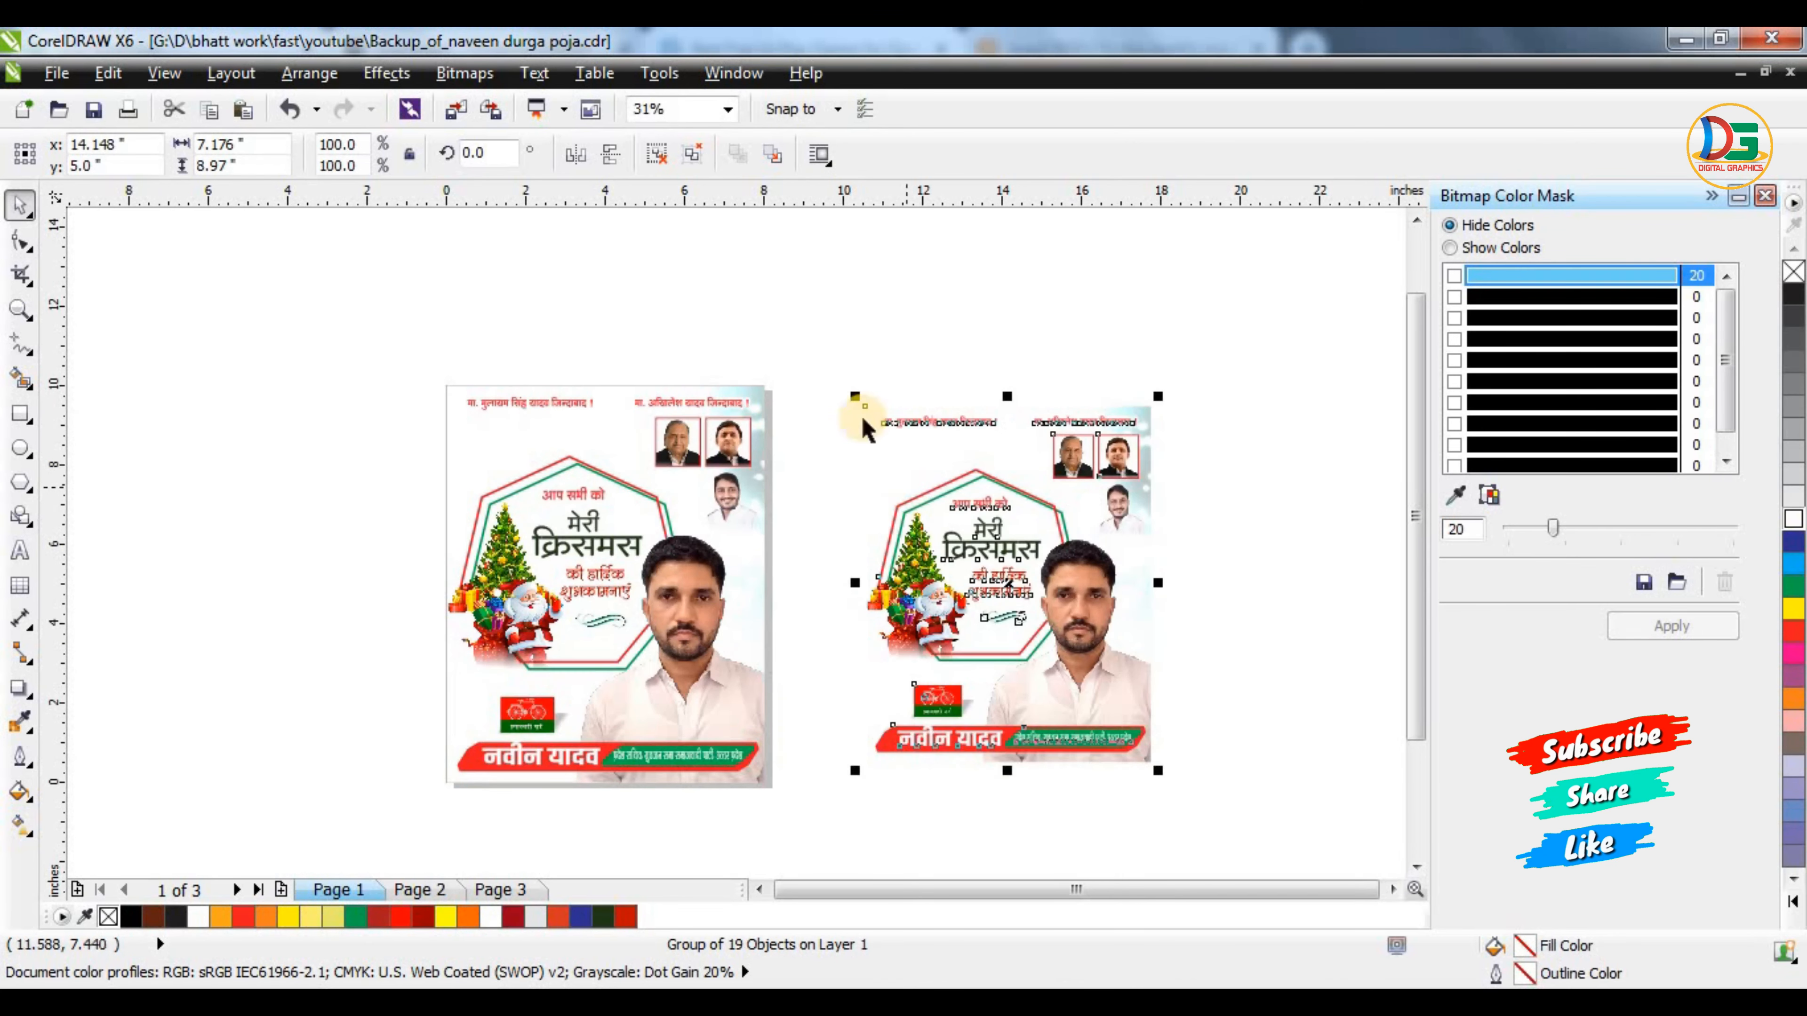
pyautogui.click(834, 299)
# Convert the original poster group to a 300 dpi CMYK bitmap with anti-aliasing and a transparent background
pyautogui.click(681, 491)
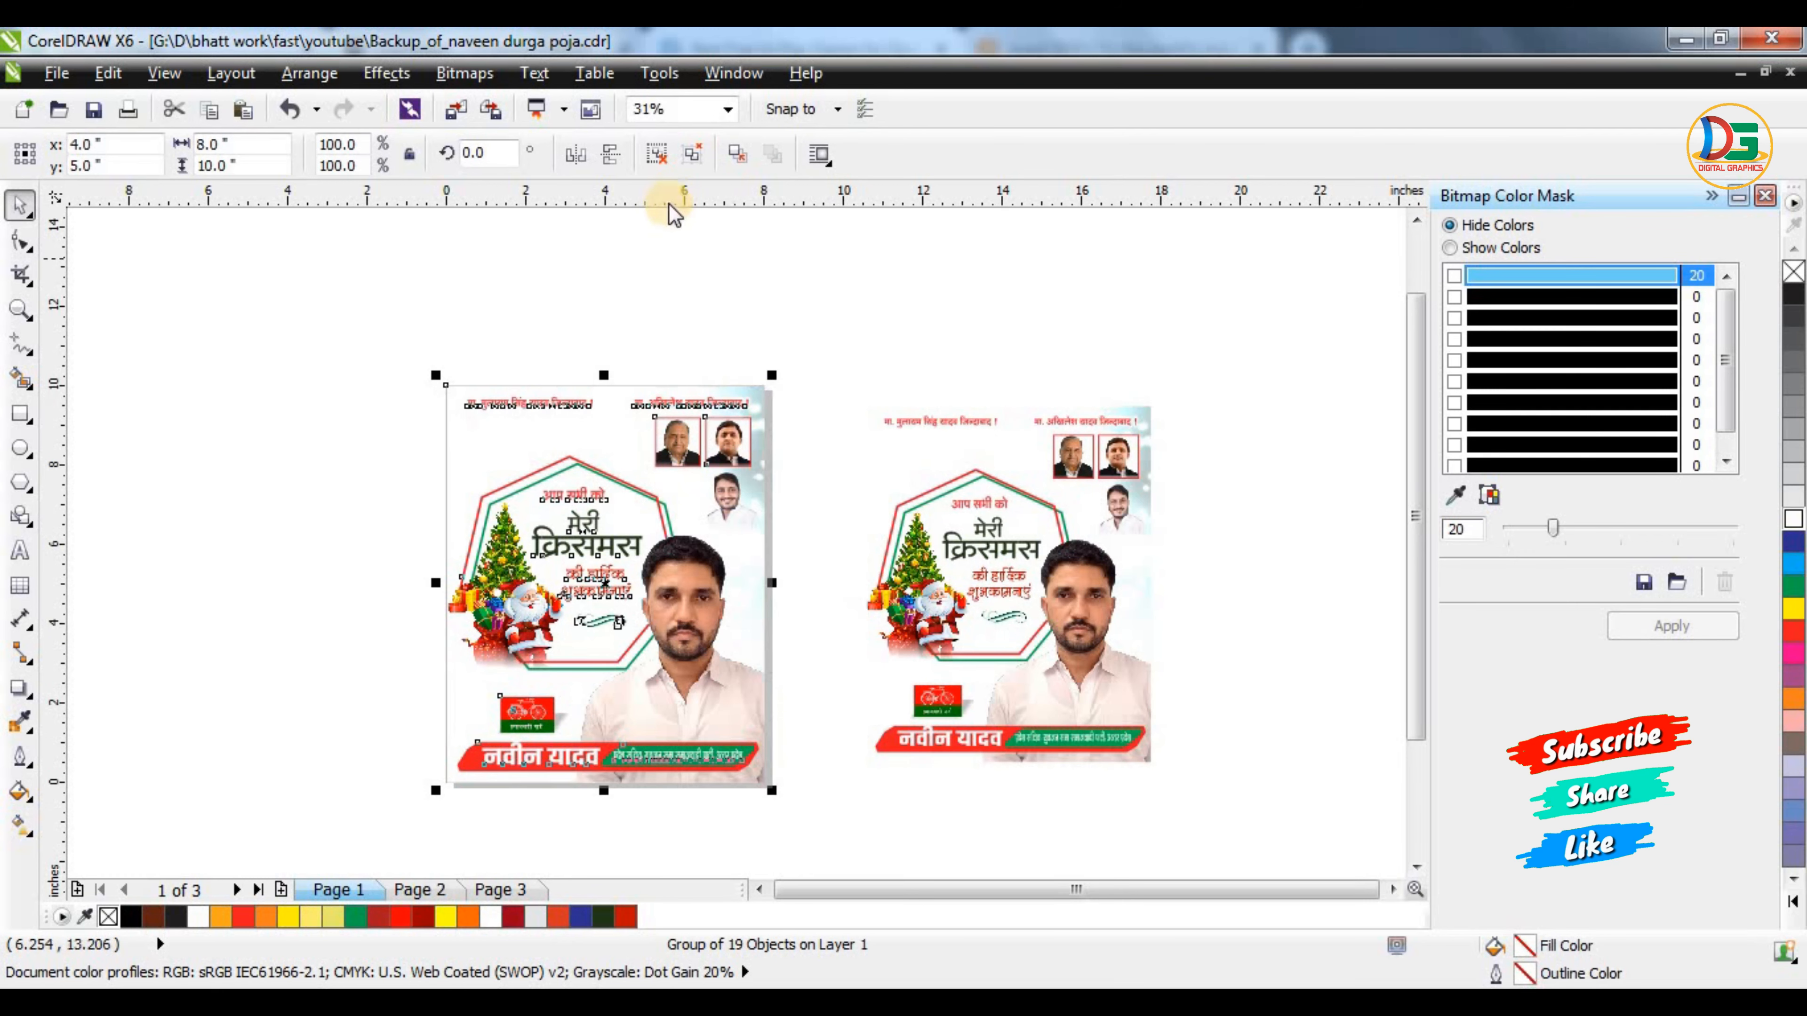
pyautogui.click(462, 72)
pyautogui.click(491, 108)
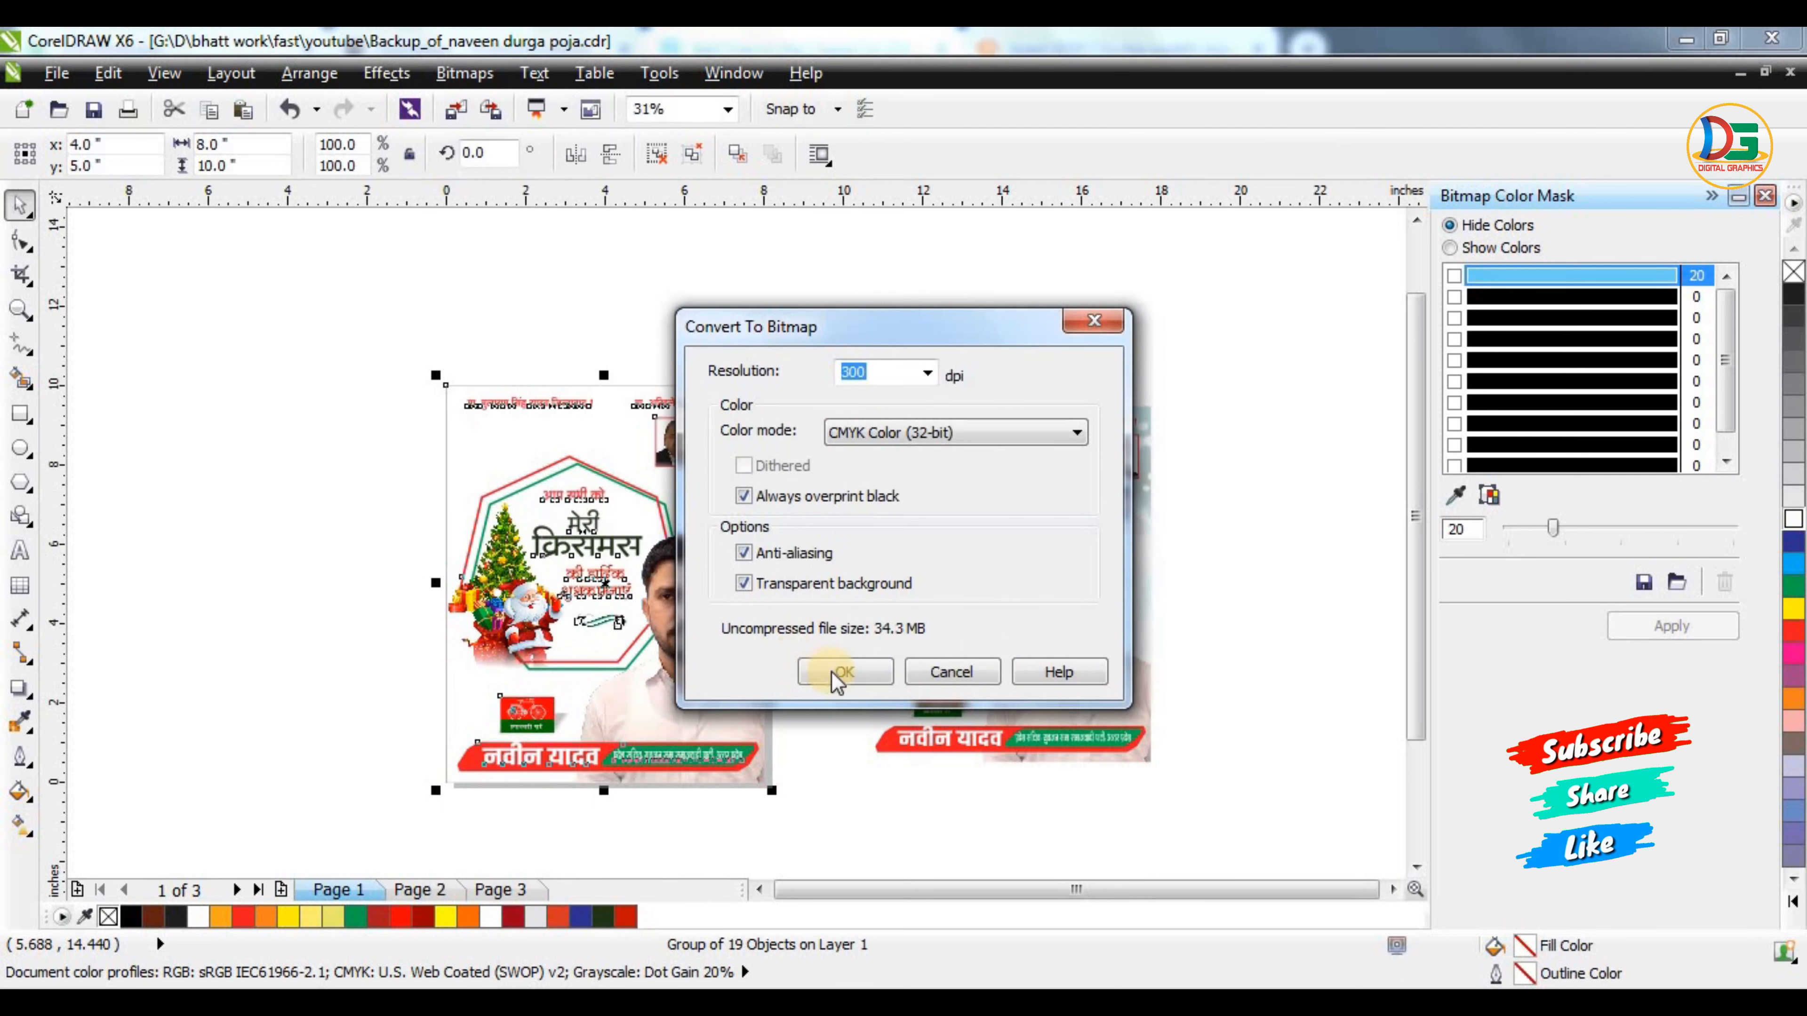
pyautogui.click(836, 672)
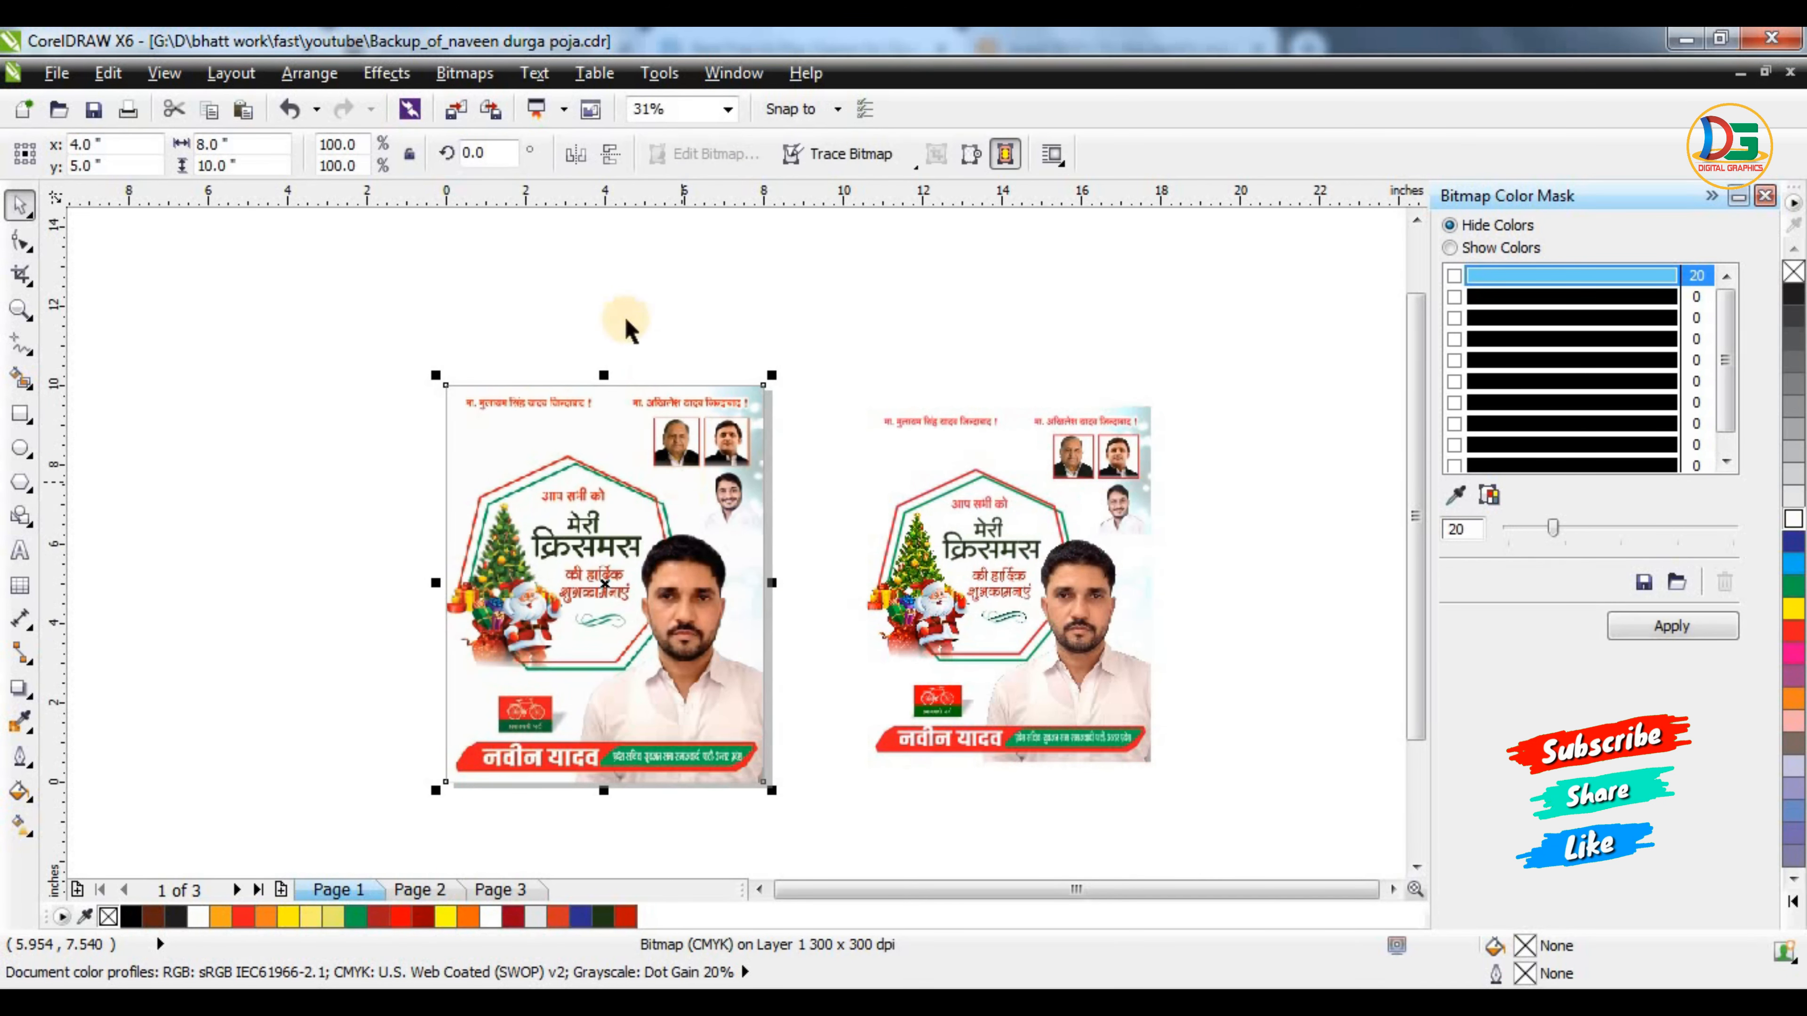
# Apply a Gaussian blur with a radius of 29 pixels to the full-size poster bitmap
pyautogui.scroll(1, 640, 491)
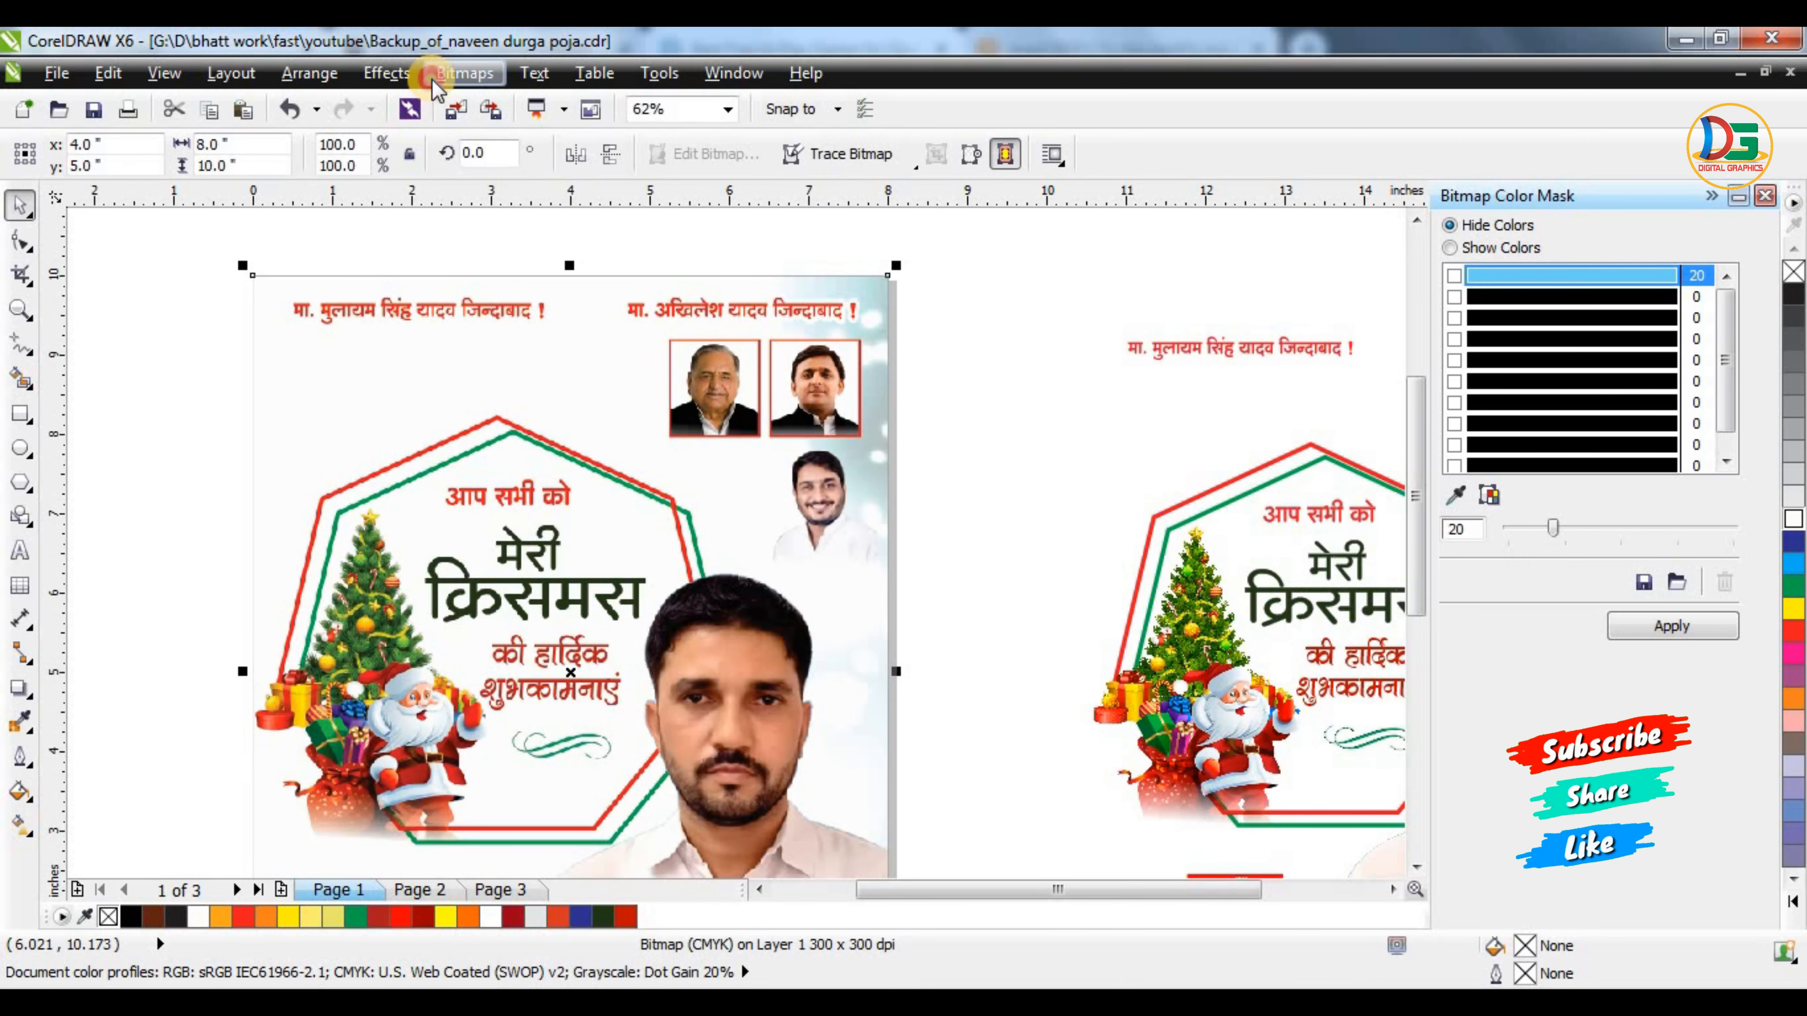
pyautogui.click(465, 72)
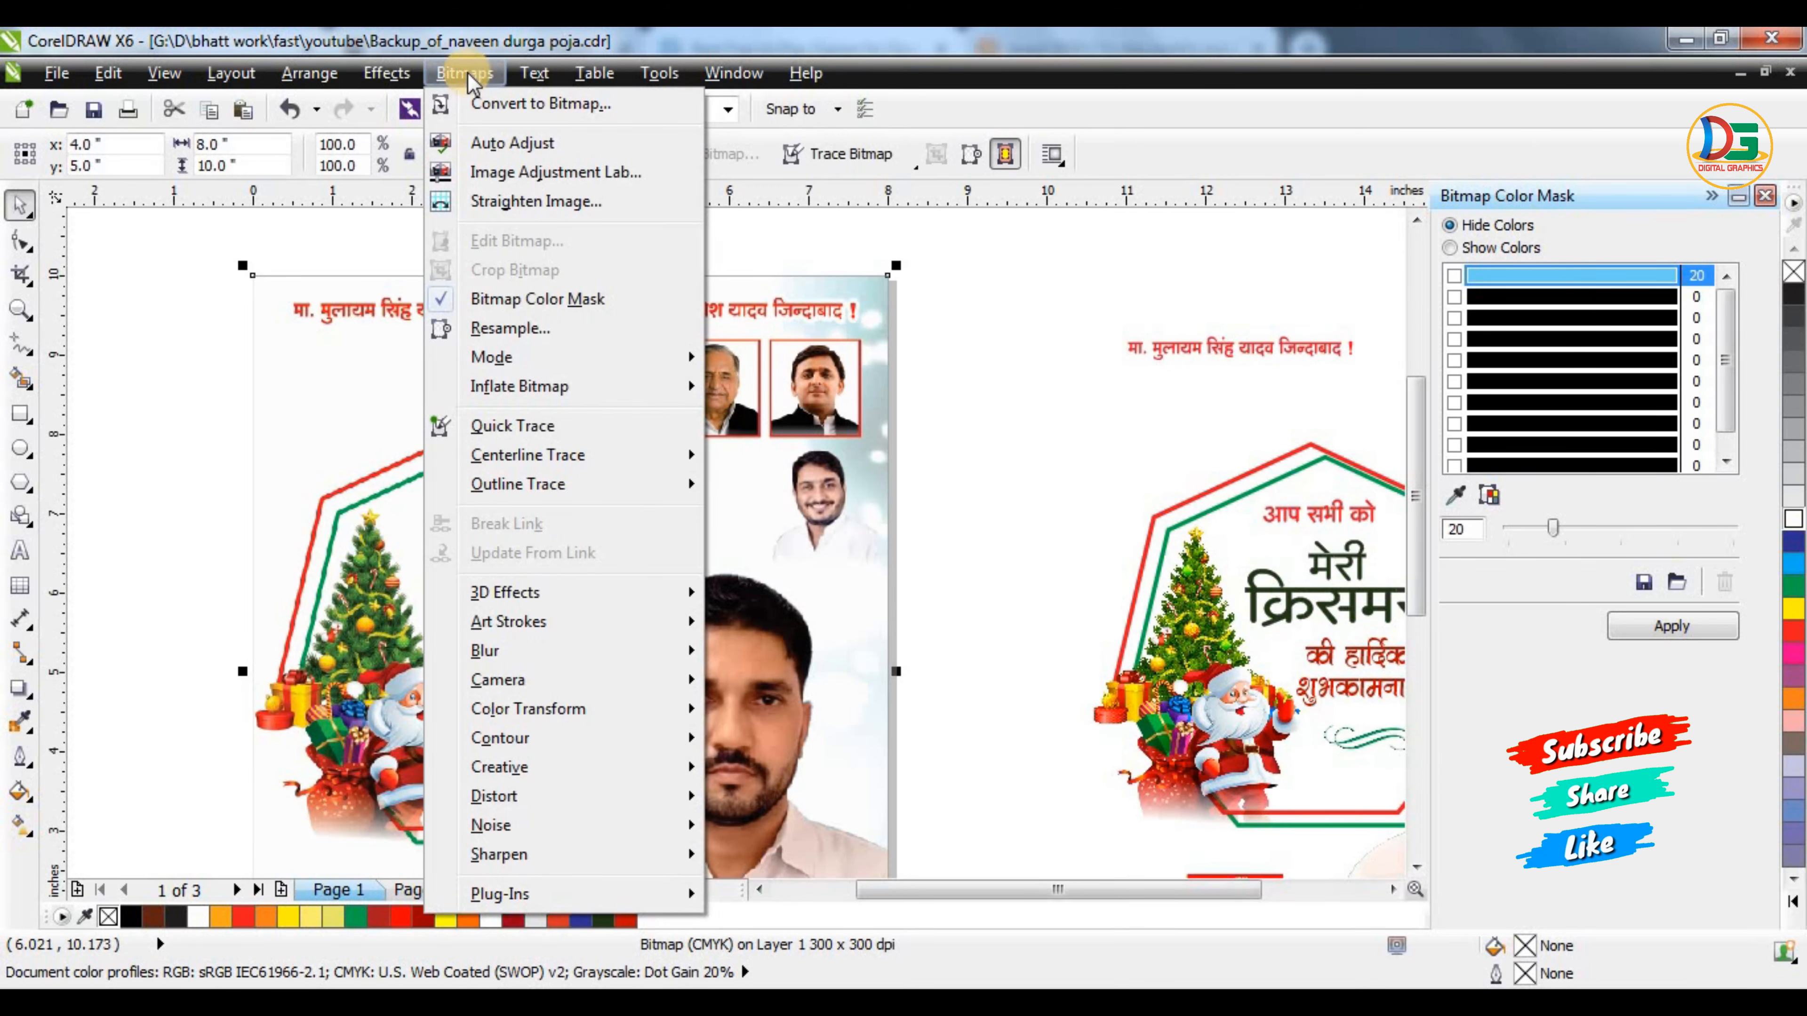
pyautogui.moveTo(506, 643)
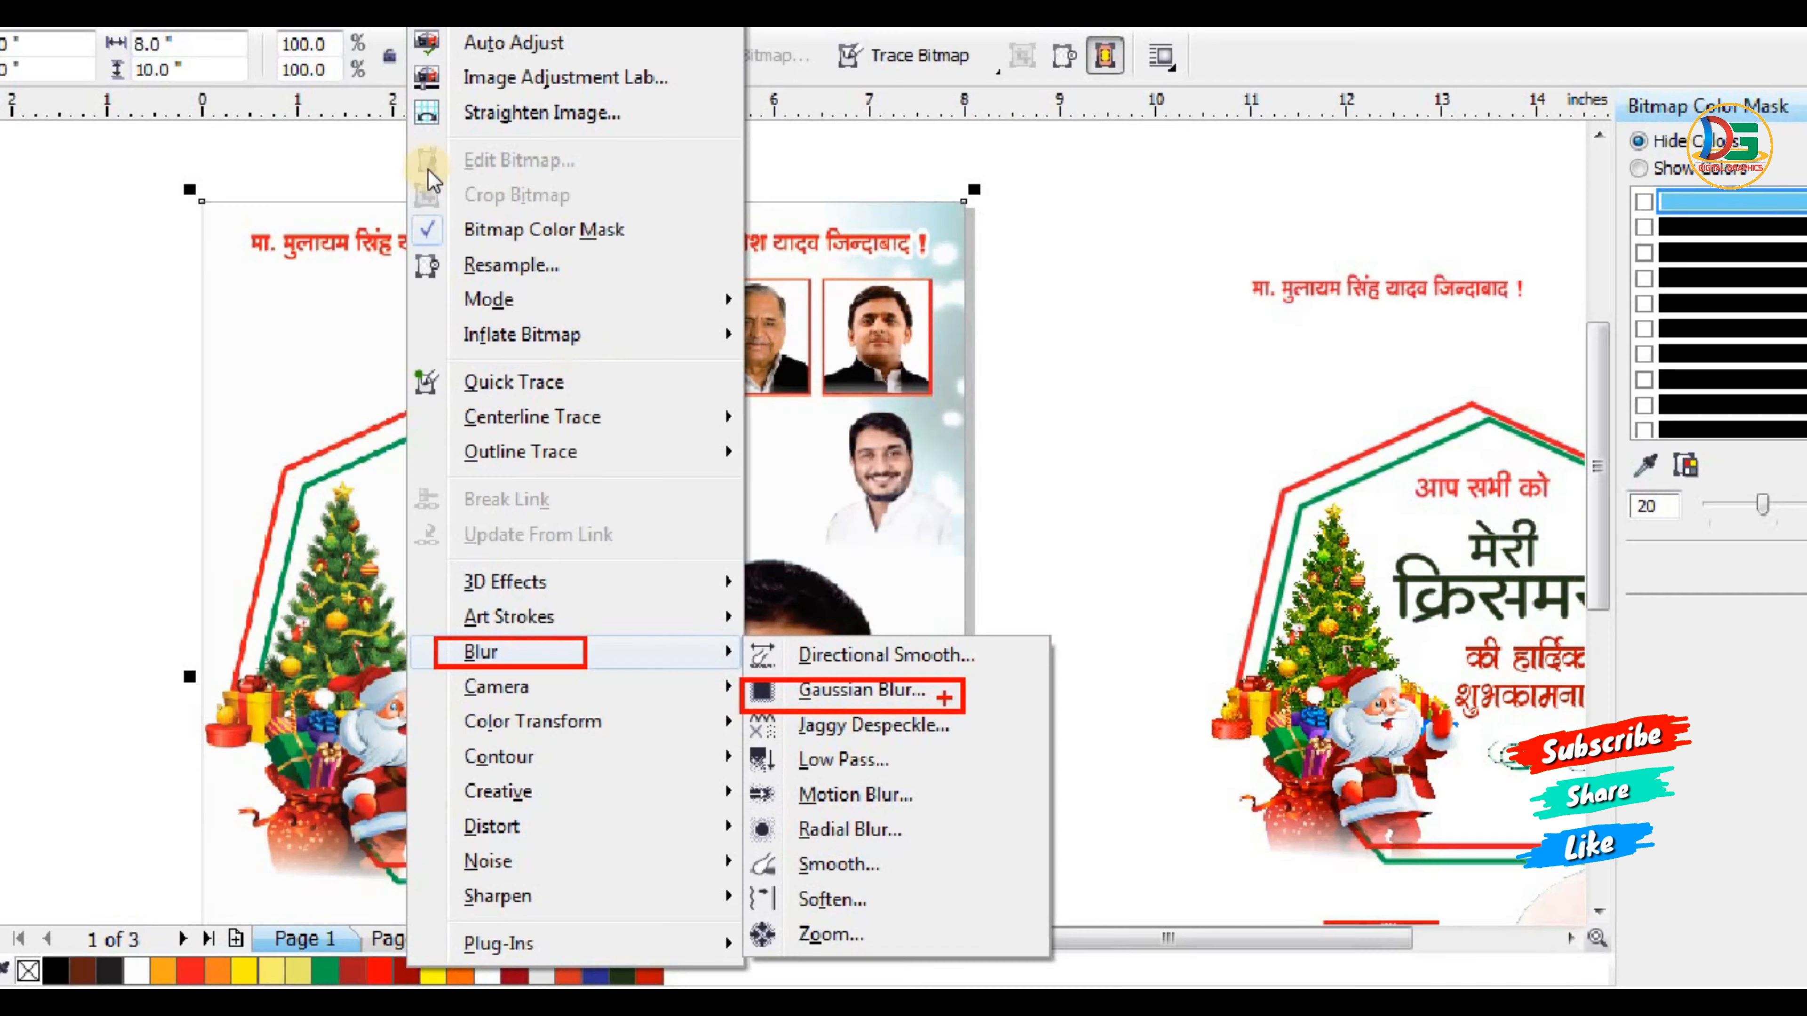
pyautogui.click(458, 73)
pyautogui.click(458, 72)
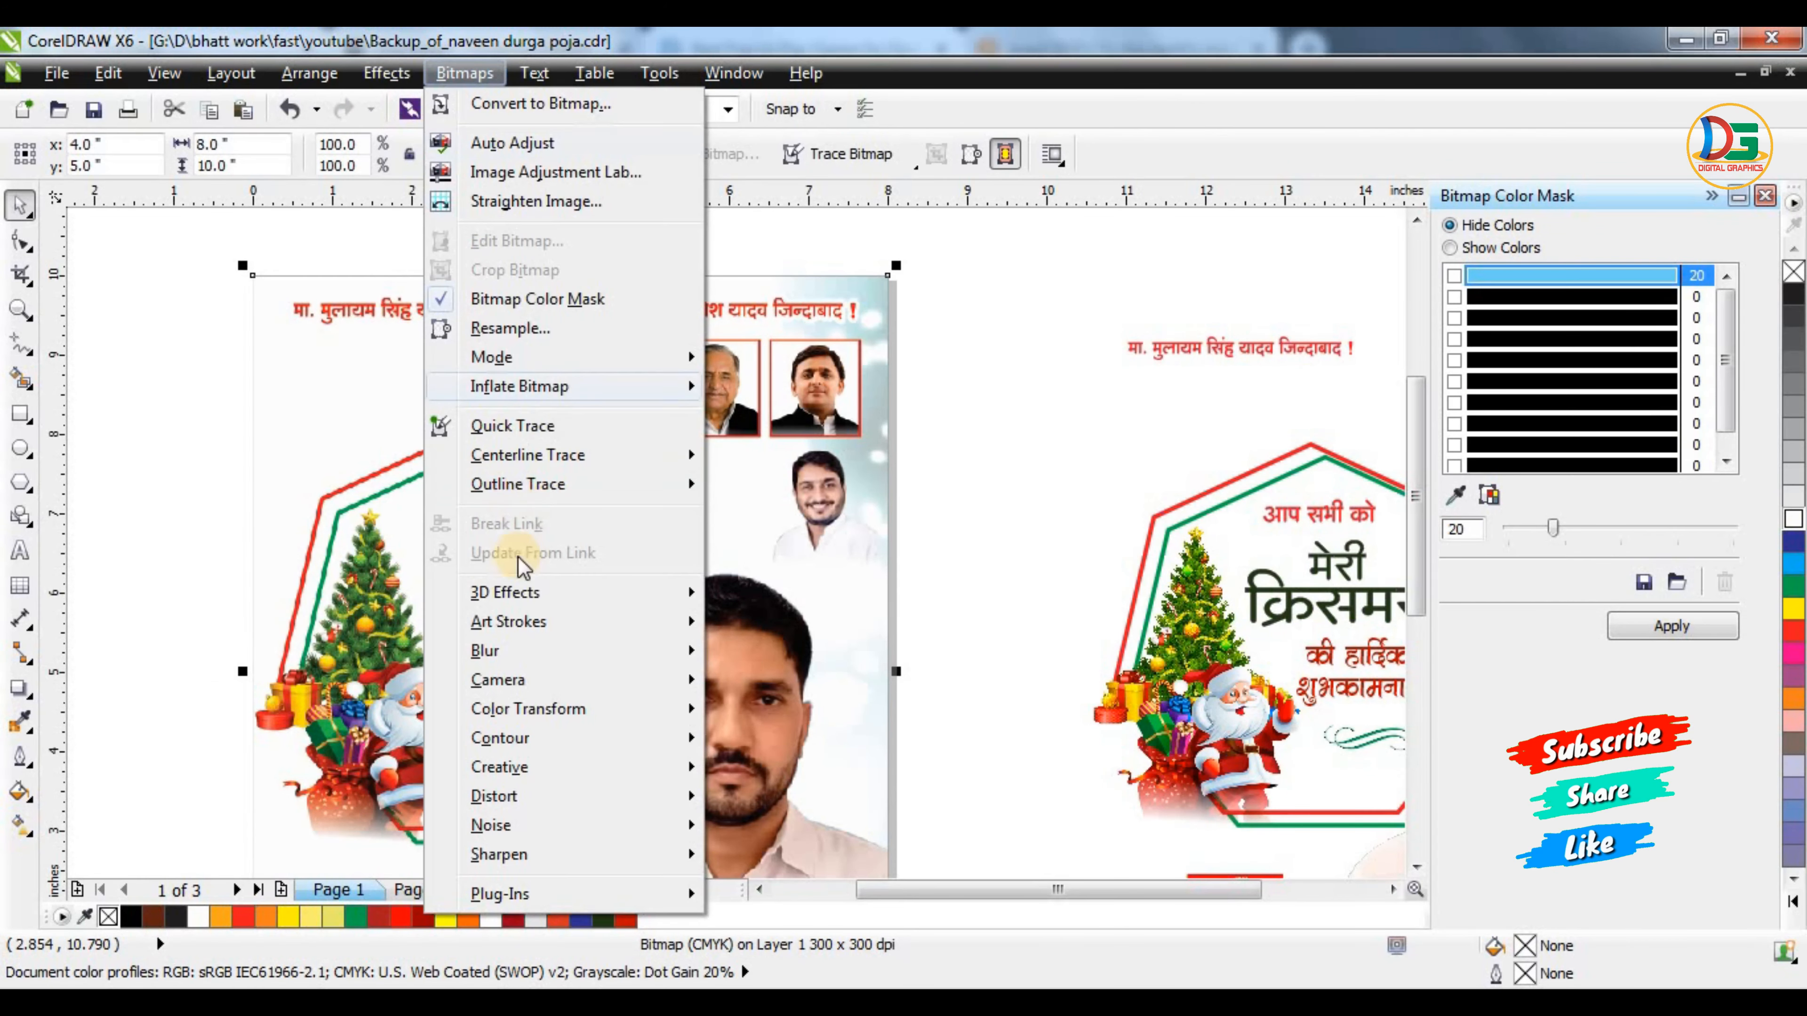
pyautogui.moveTo(503, 646)
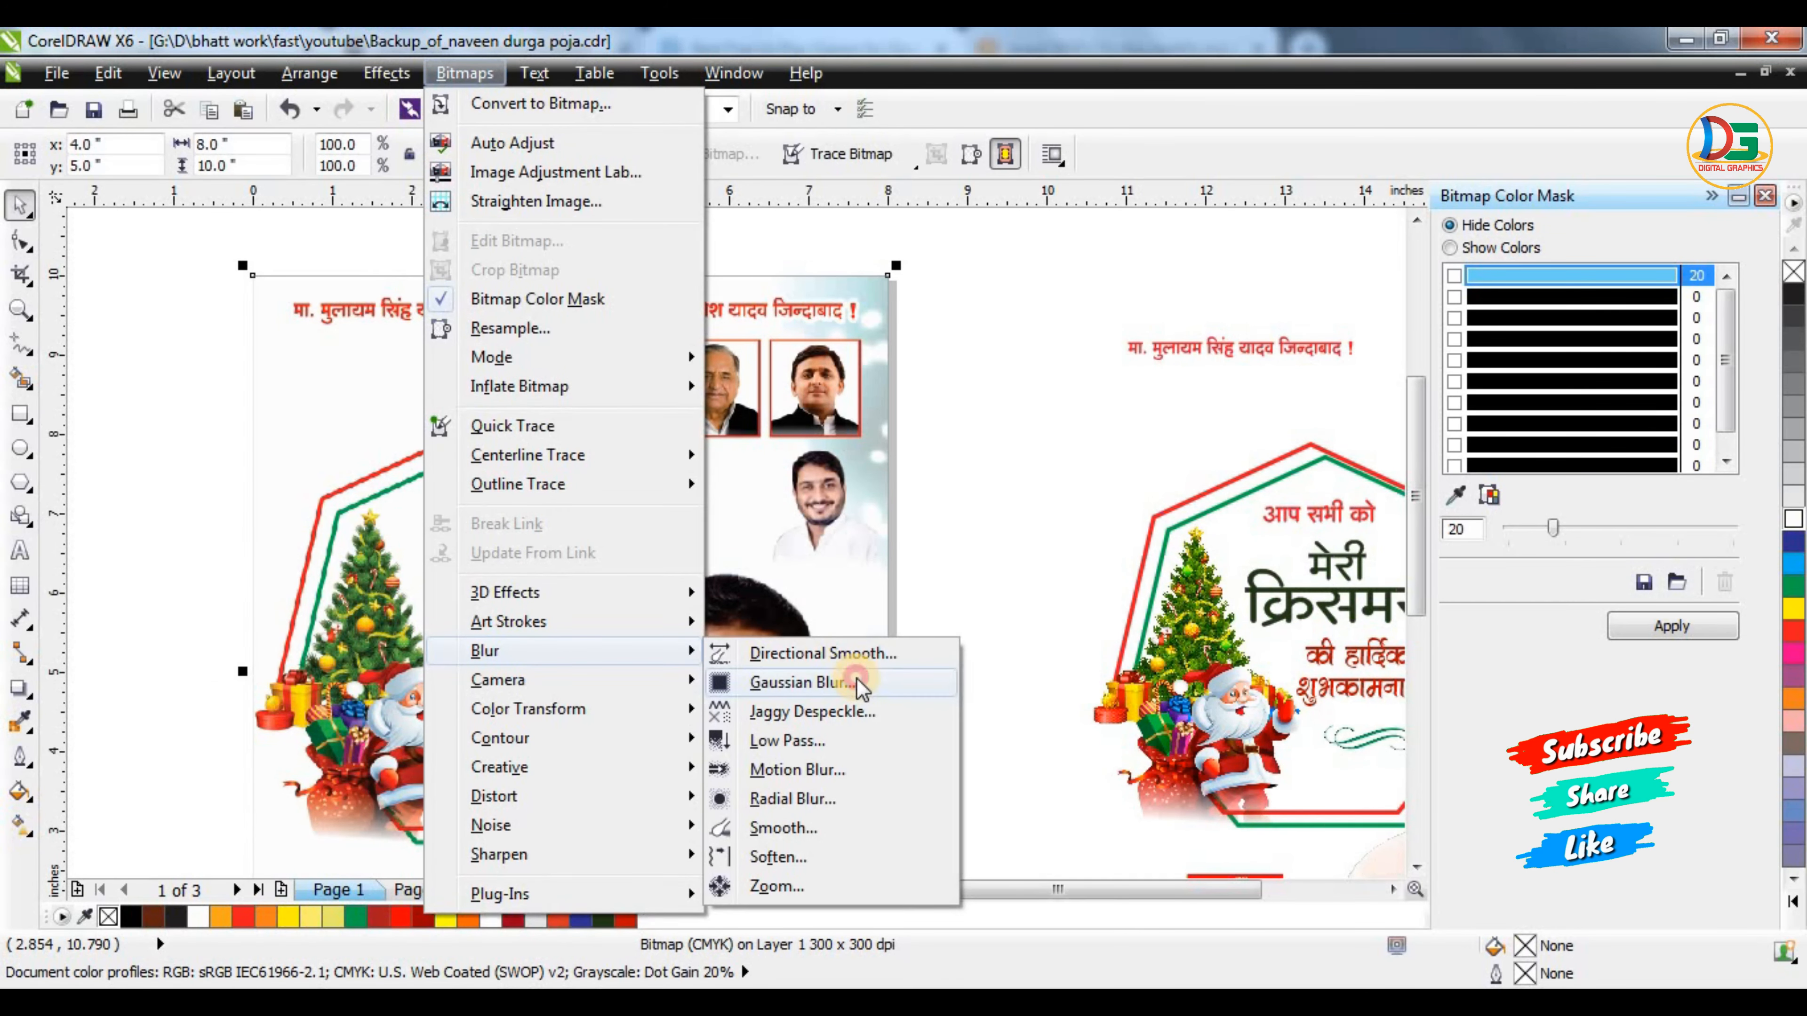
pyautogui.click(900, 680)
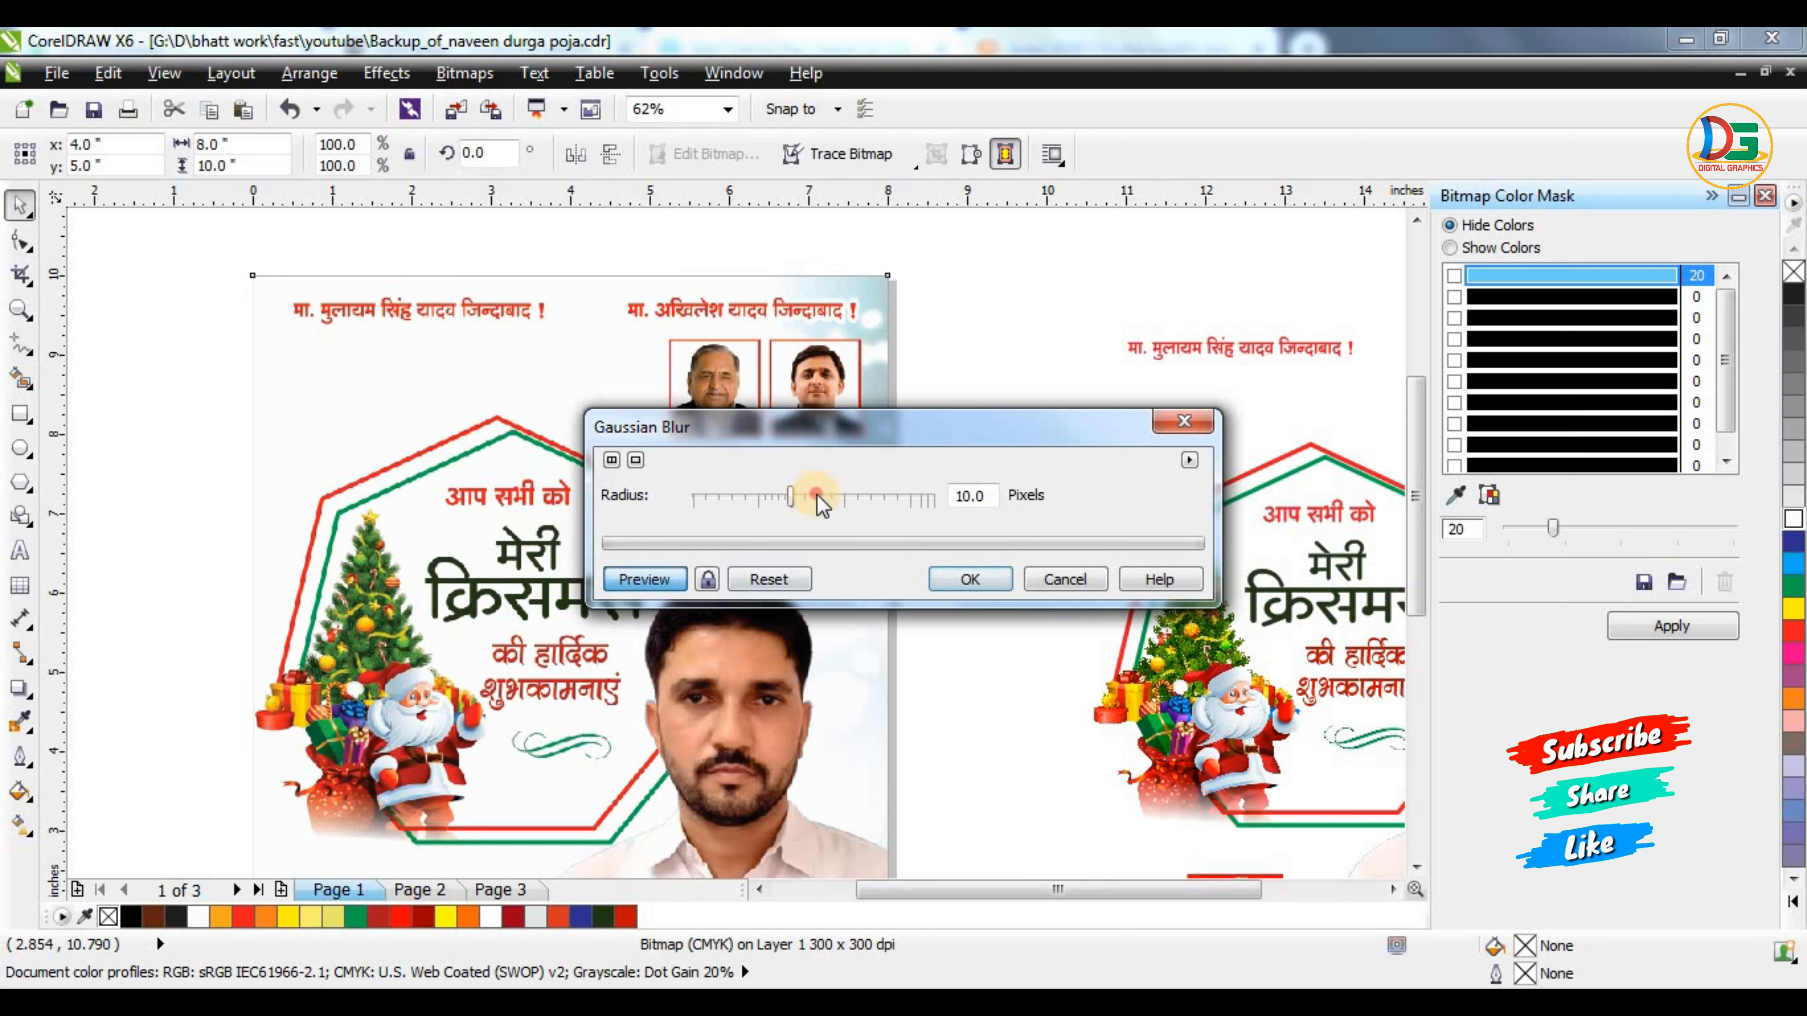
pyautogui.moveTo(796, 499); pyautogui.dragTo(808, 500)
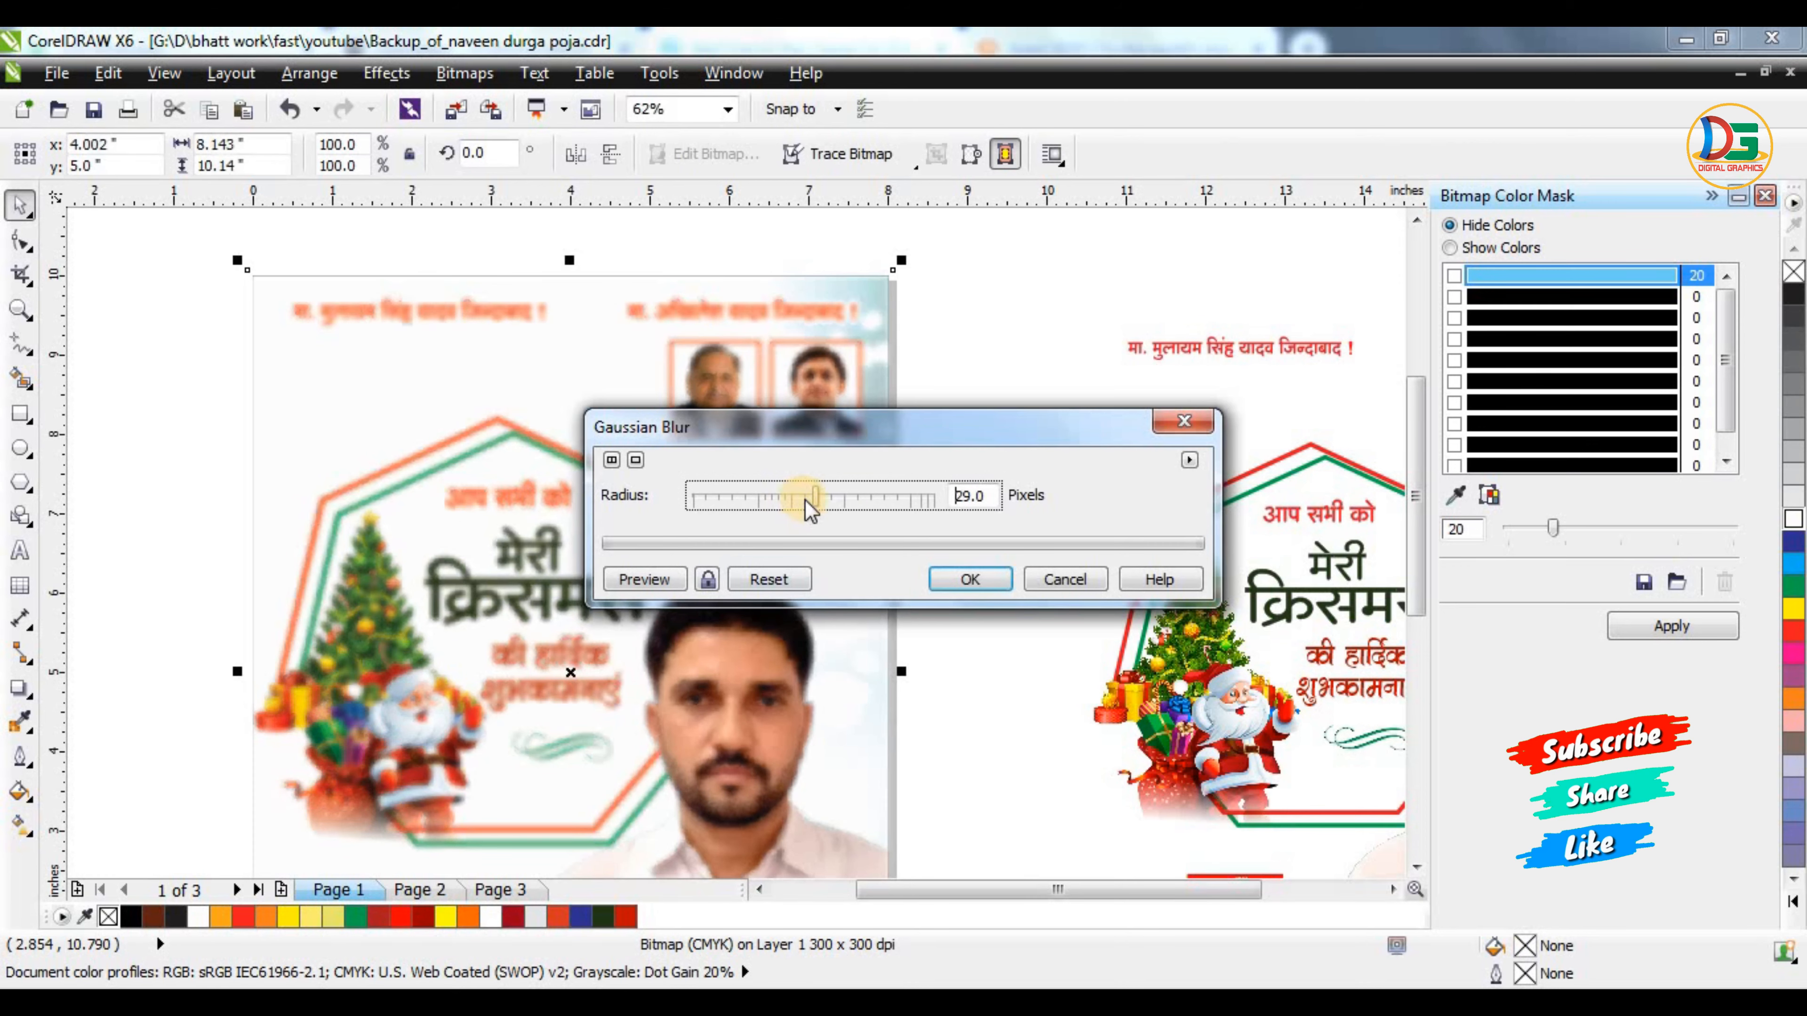
pyautogui.click(985, 579)
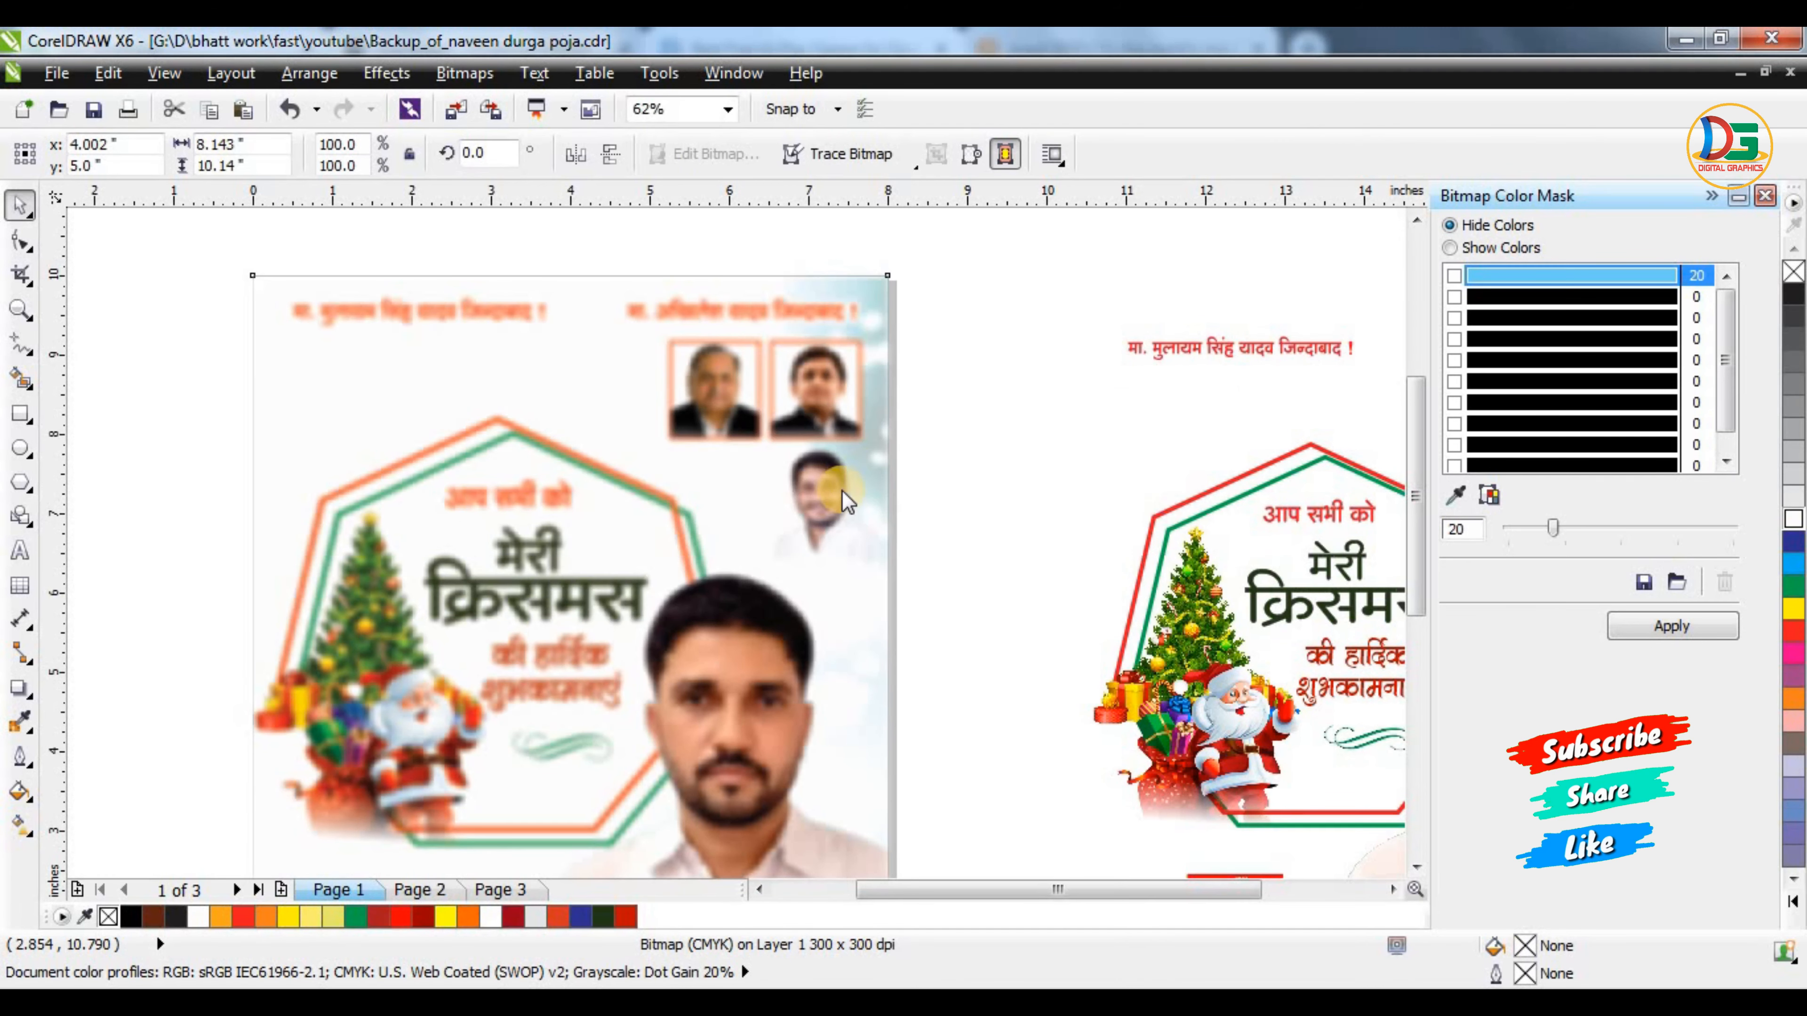
# Move the sharp poster copy onto the centre of the blurred poster and enlarge it to about 7.45 × 9.31 inches
pyautogui.click(1003, 368)
pyautogui.scroll(-1, 855, 385)
pyautogui.click(1060, 441)
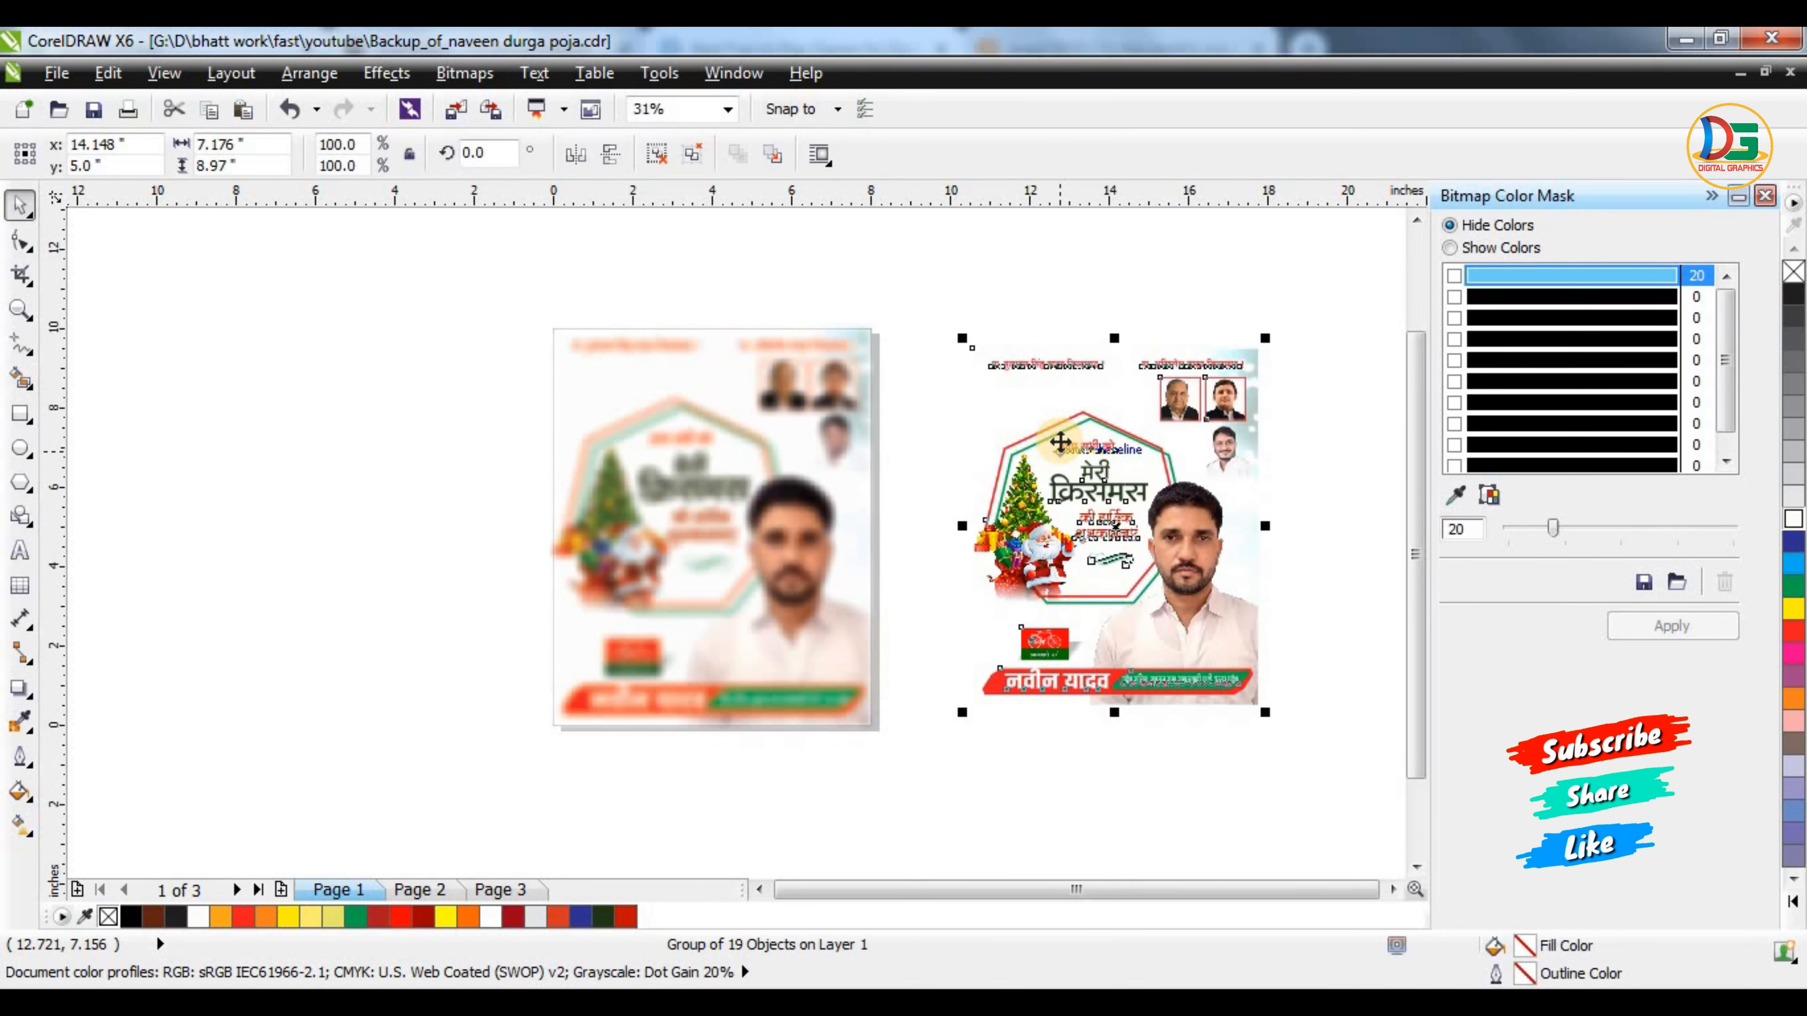
pyautogui.moveTo(1060, 442); pyautogui.dragTo(659, 442)
pyautogui.scroll(1, 815, 335)
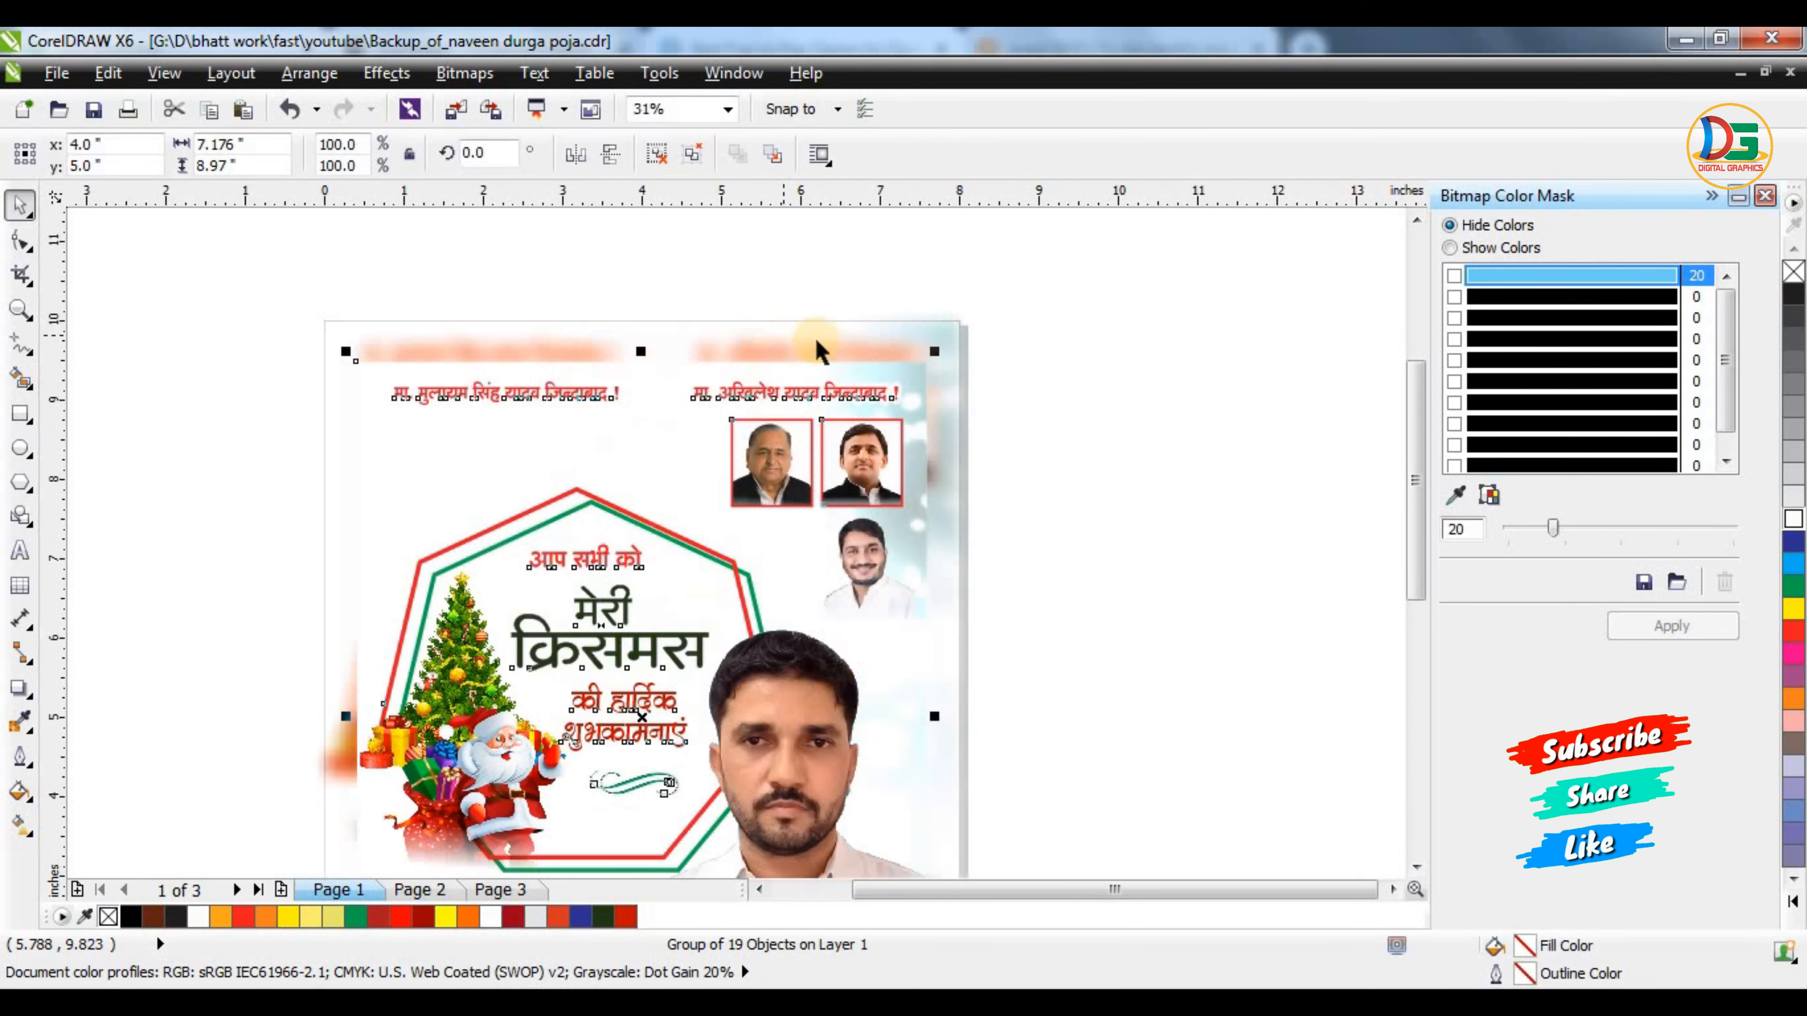
pyautogui.moveTo(934, 351); pyautogui.dragTo(941, 338)
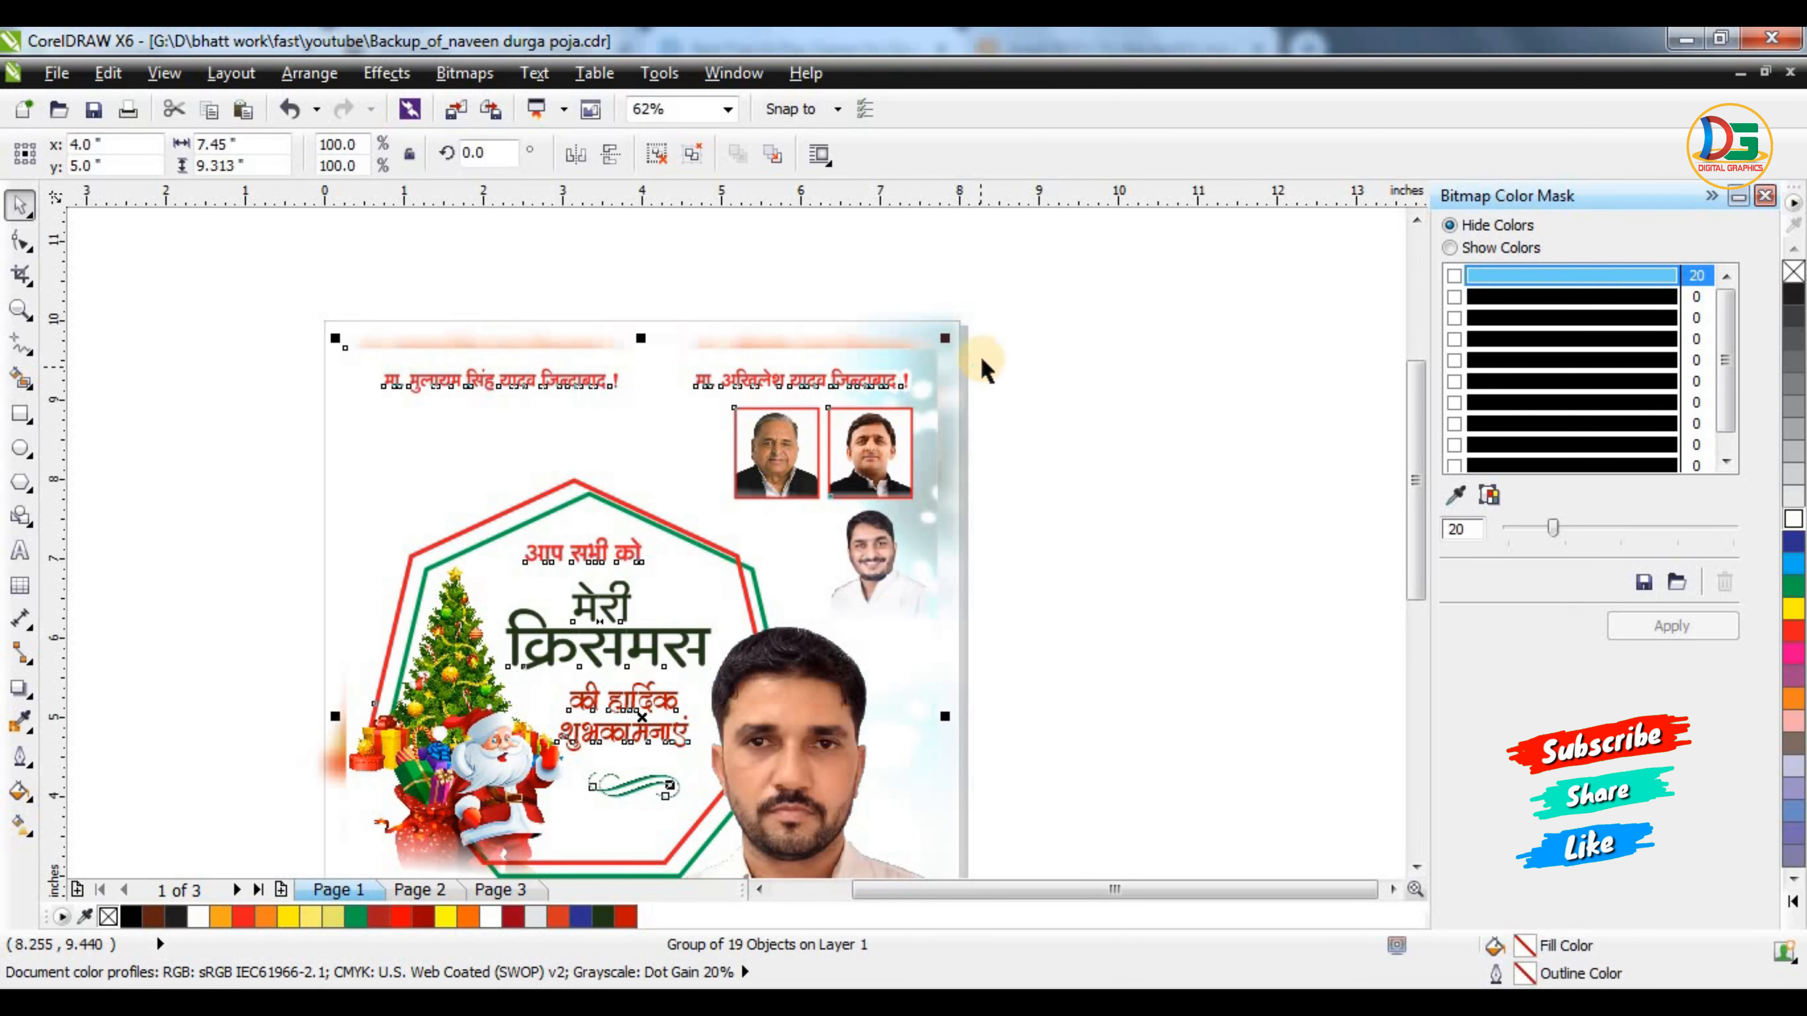
# Ungroup the sharp poster copy and give its background rectangle a white hairline outline
pyautogui.hotkey('ctrl', 'u')
pyautogui.click(926, 354)
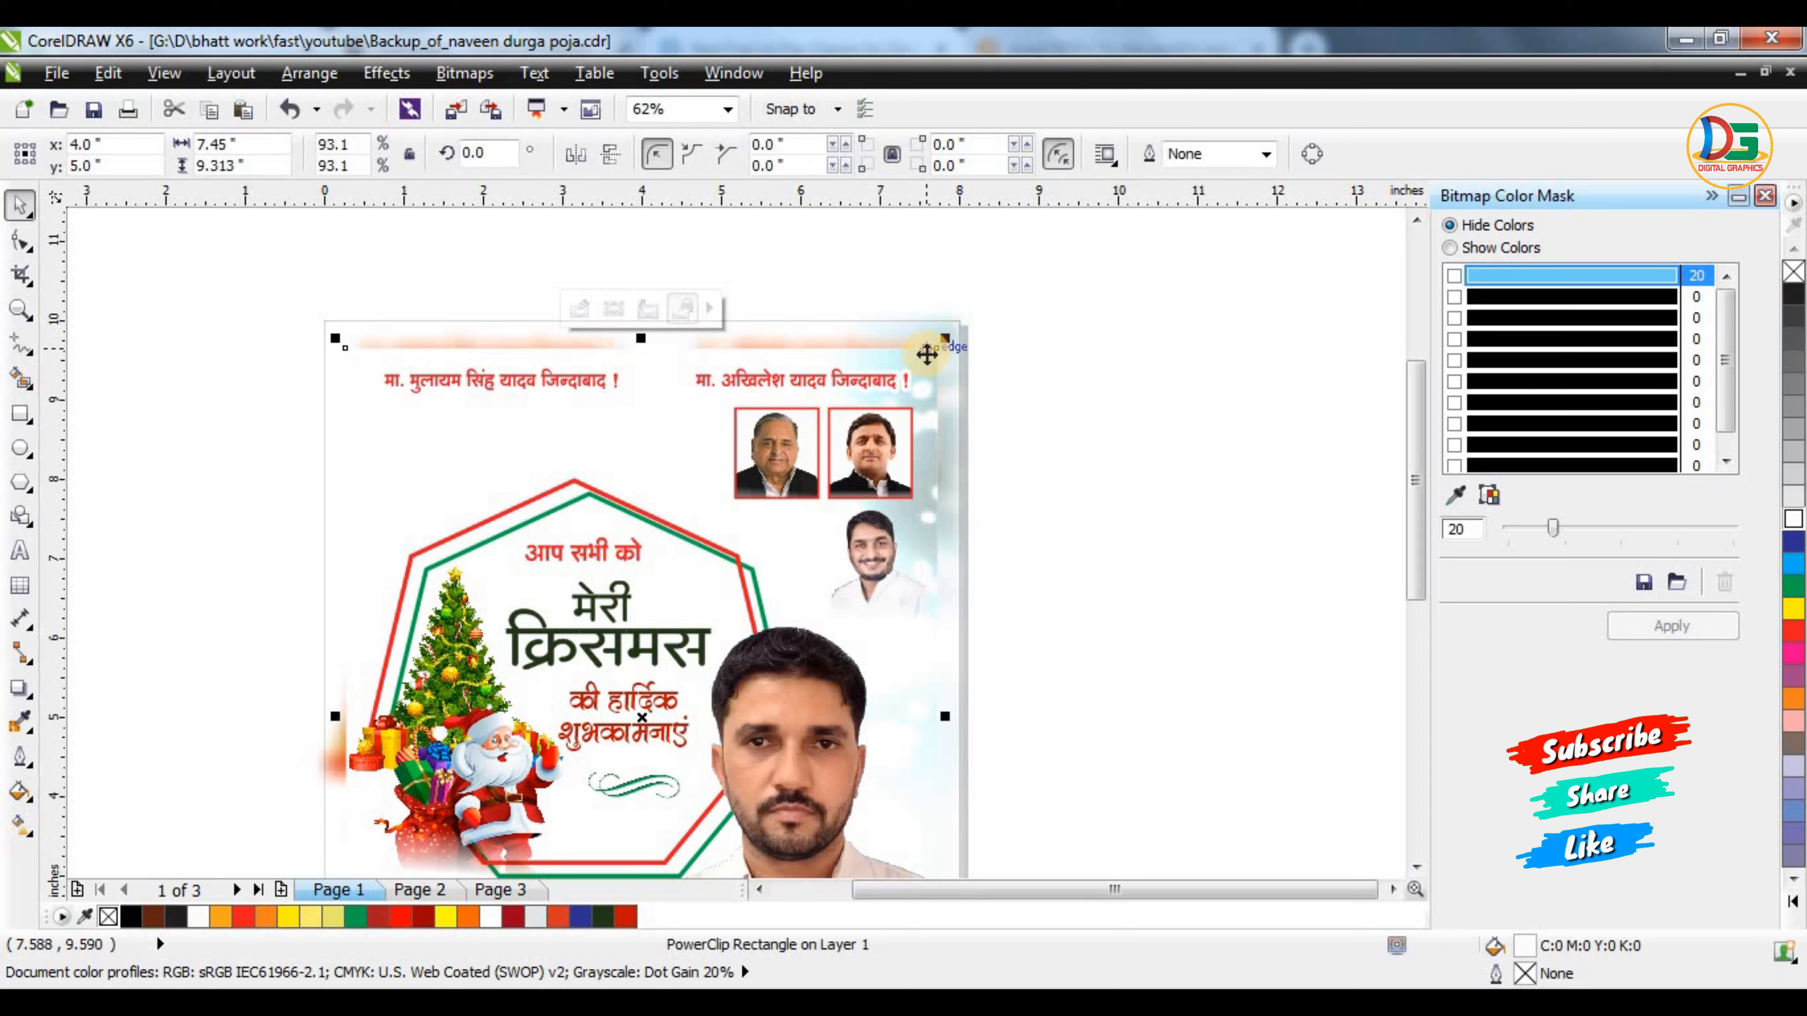
pyautogui.press('F12')
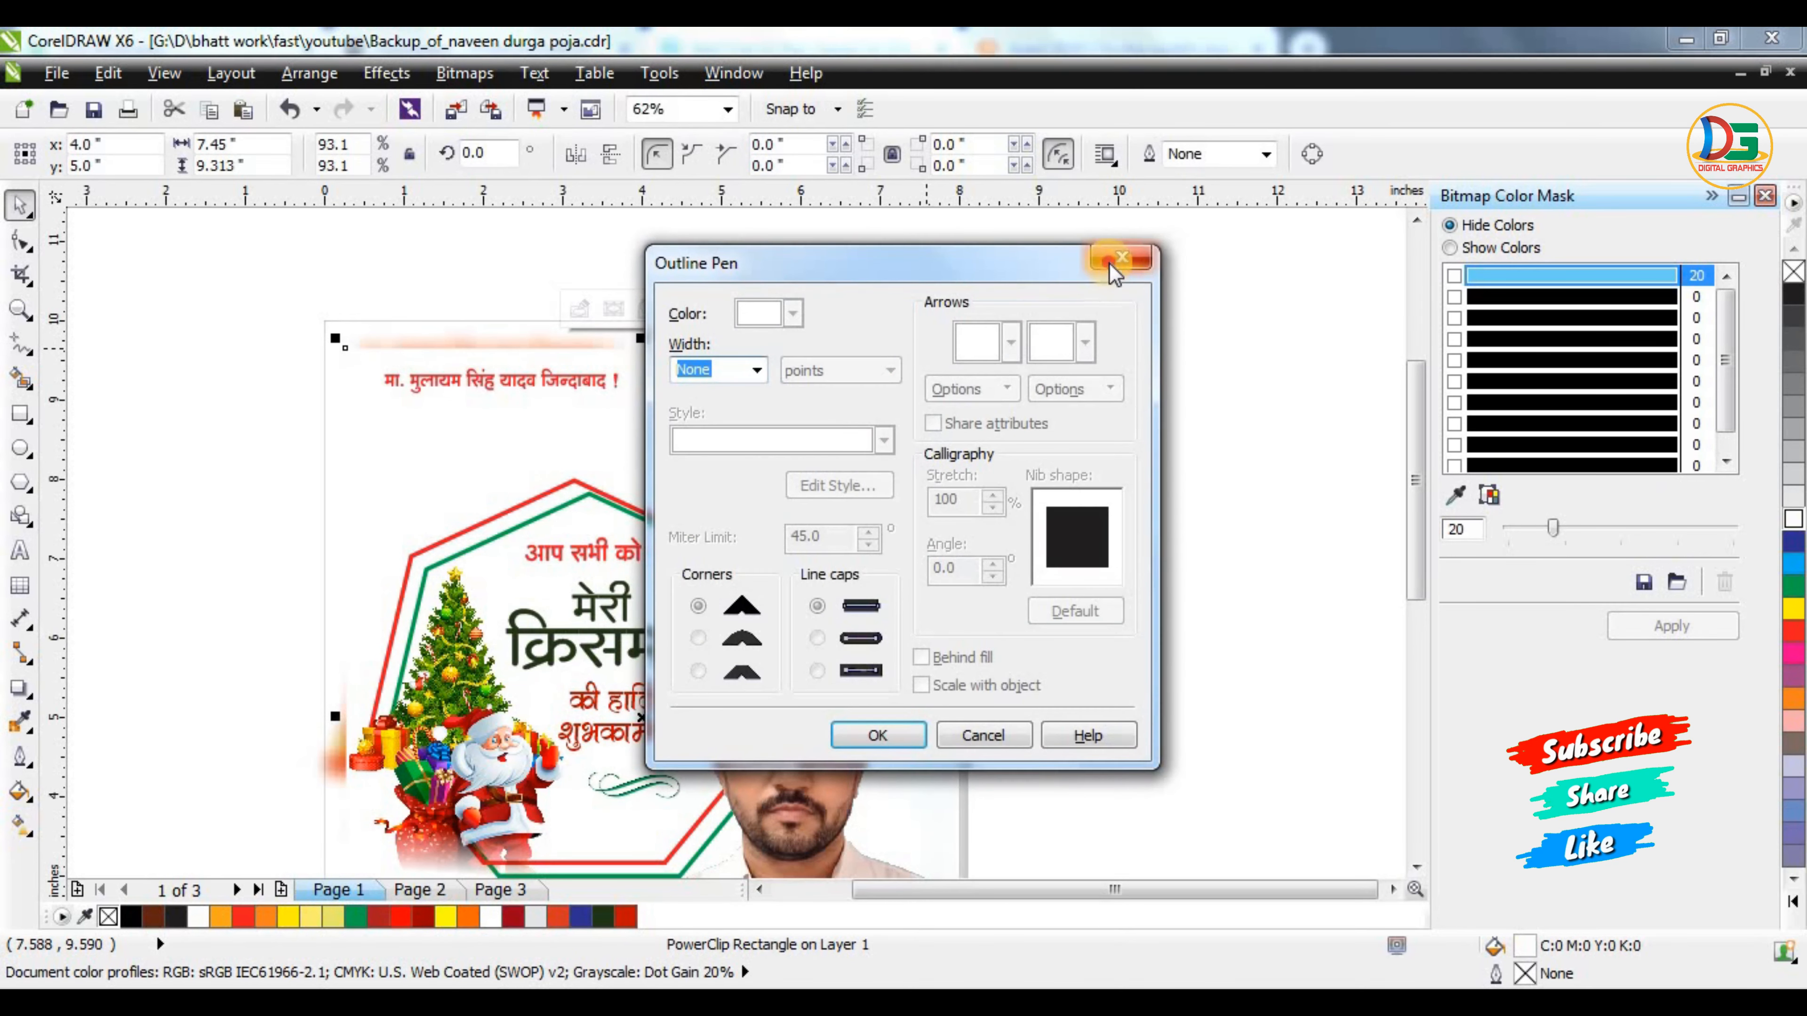
pyautogui.click(1120, 250)
pyautogui.rightClick(1788, 527)
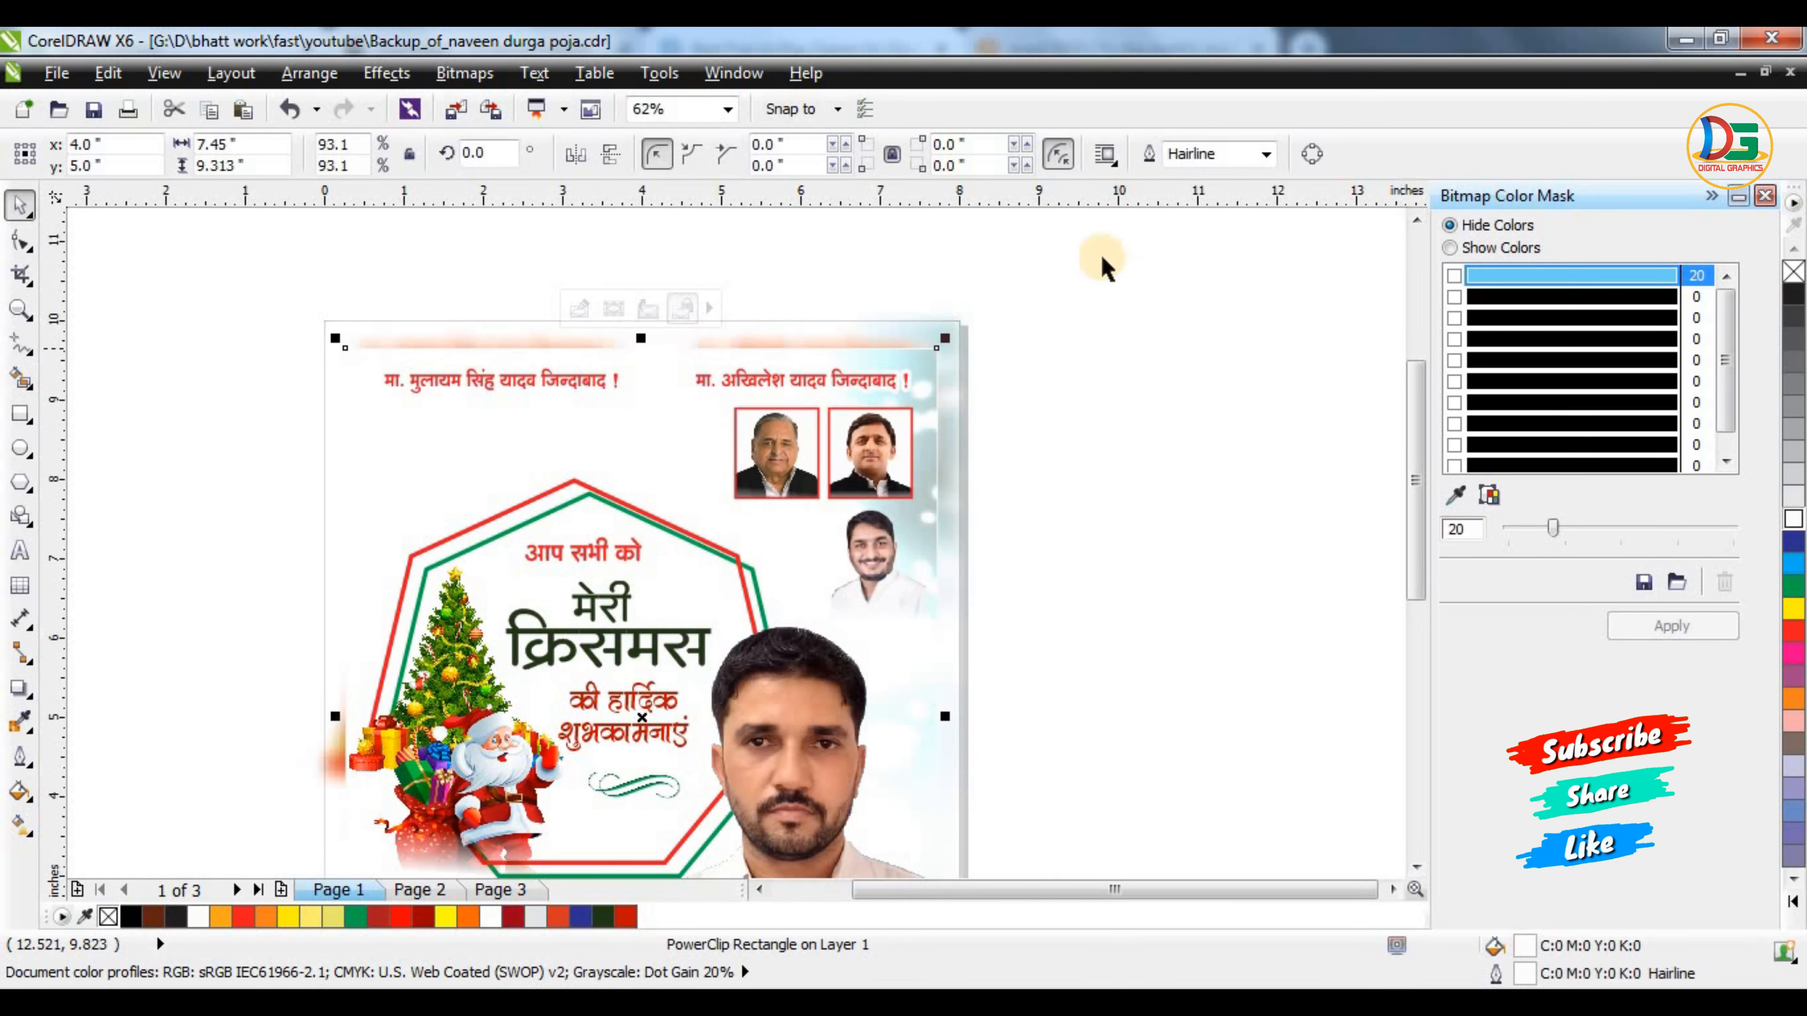
# Set the sharp poster's background rectangle outline to 3.0 pt and colour it green (C100 M0 Y100 K0)
pyautogui.click(1265, 154)
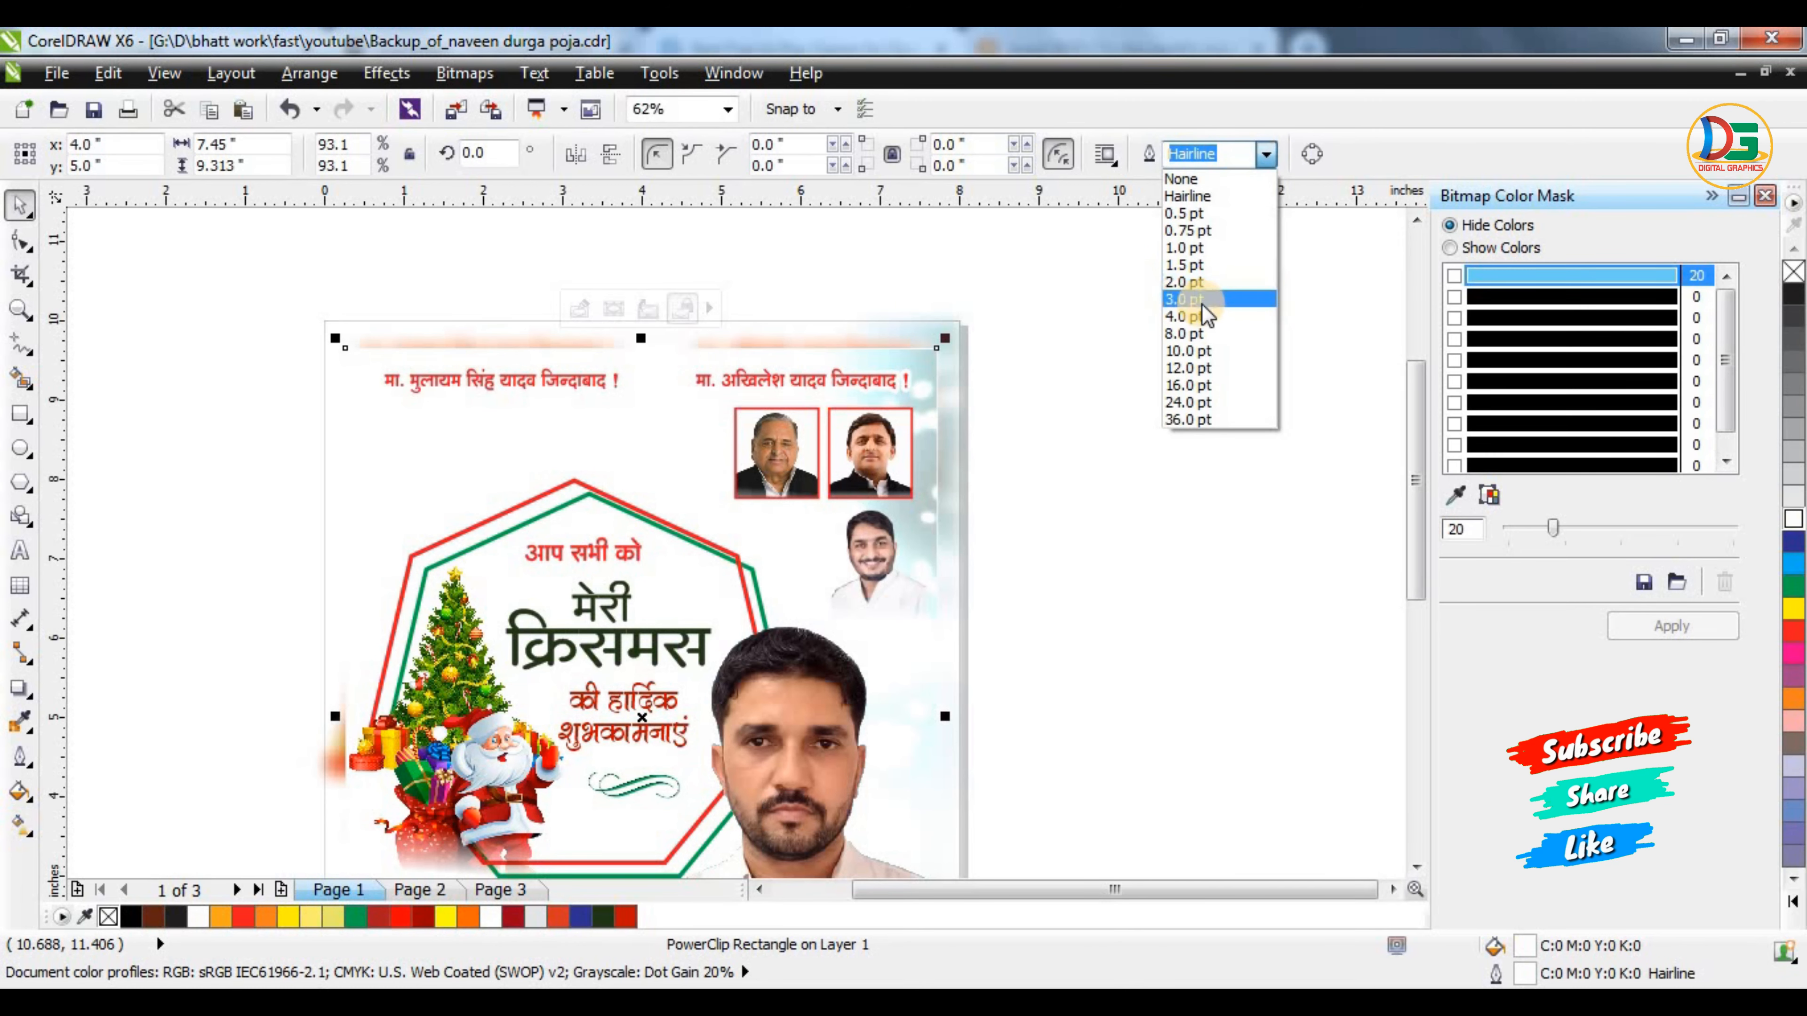
pyautogui.click(1195, 299)
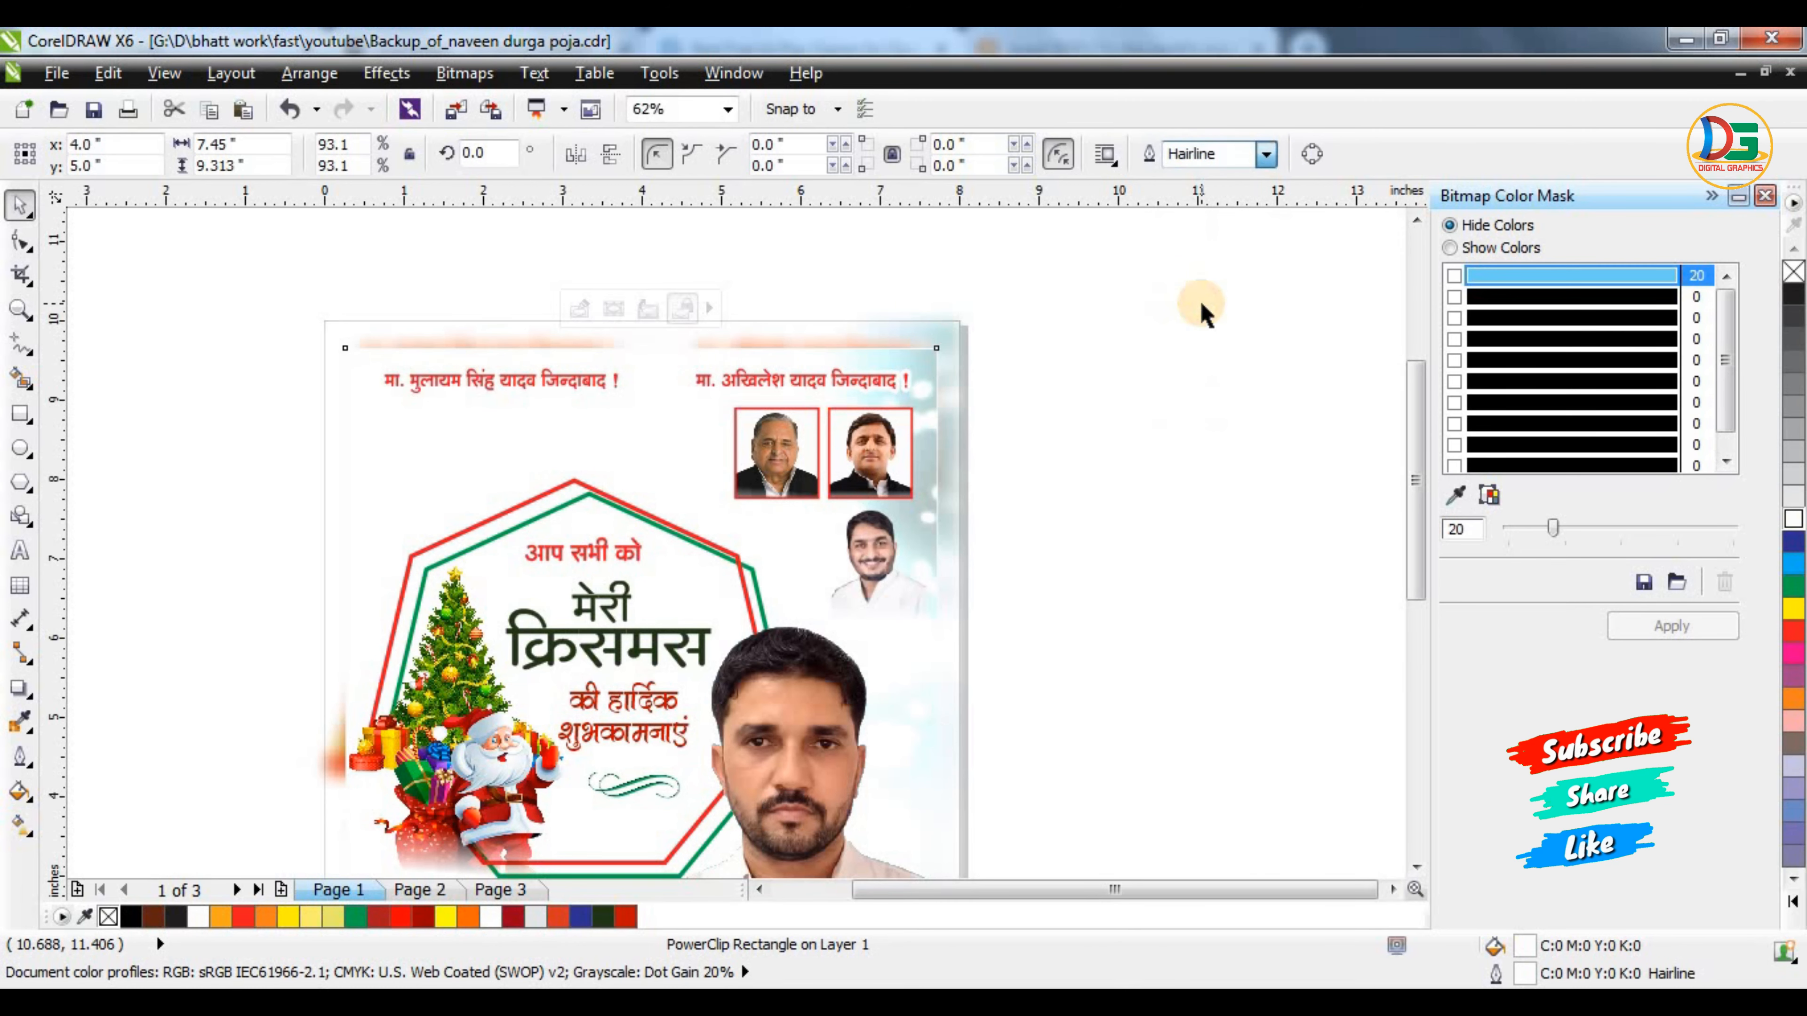
pyautogui.rightClick(1794, 585)
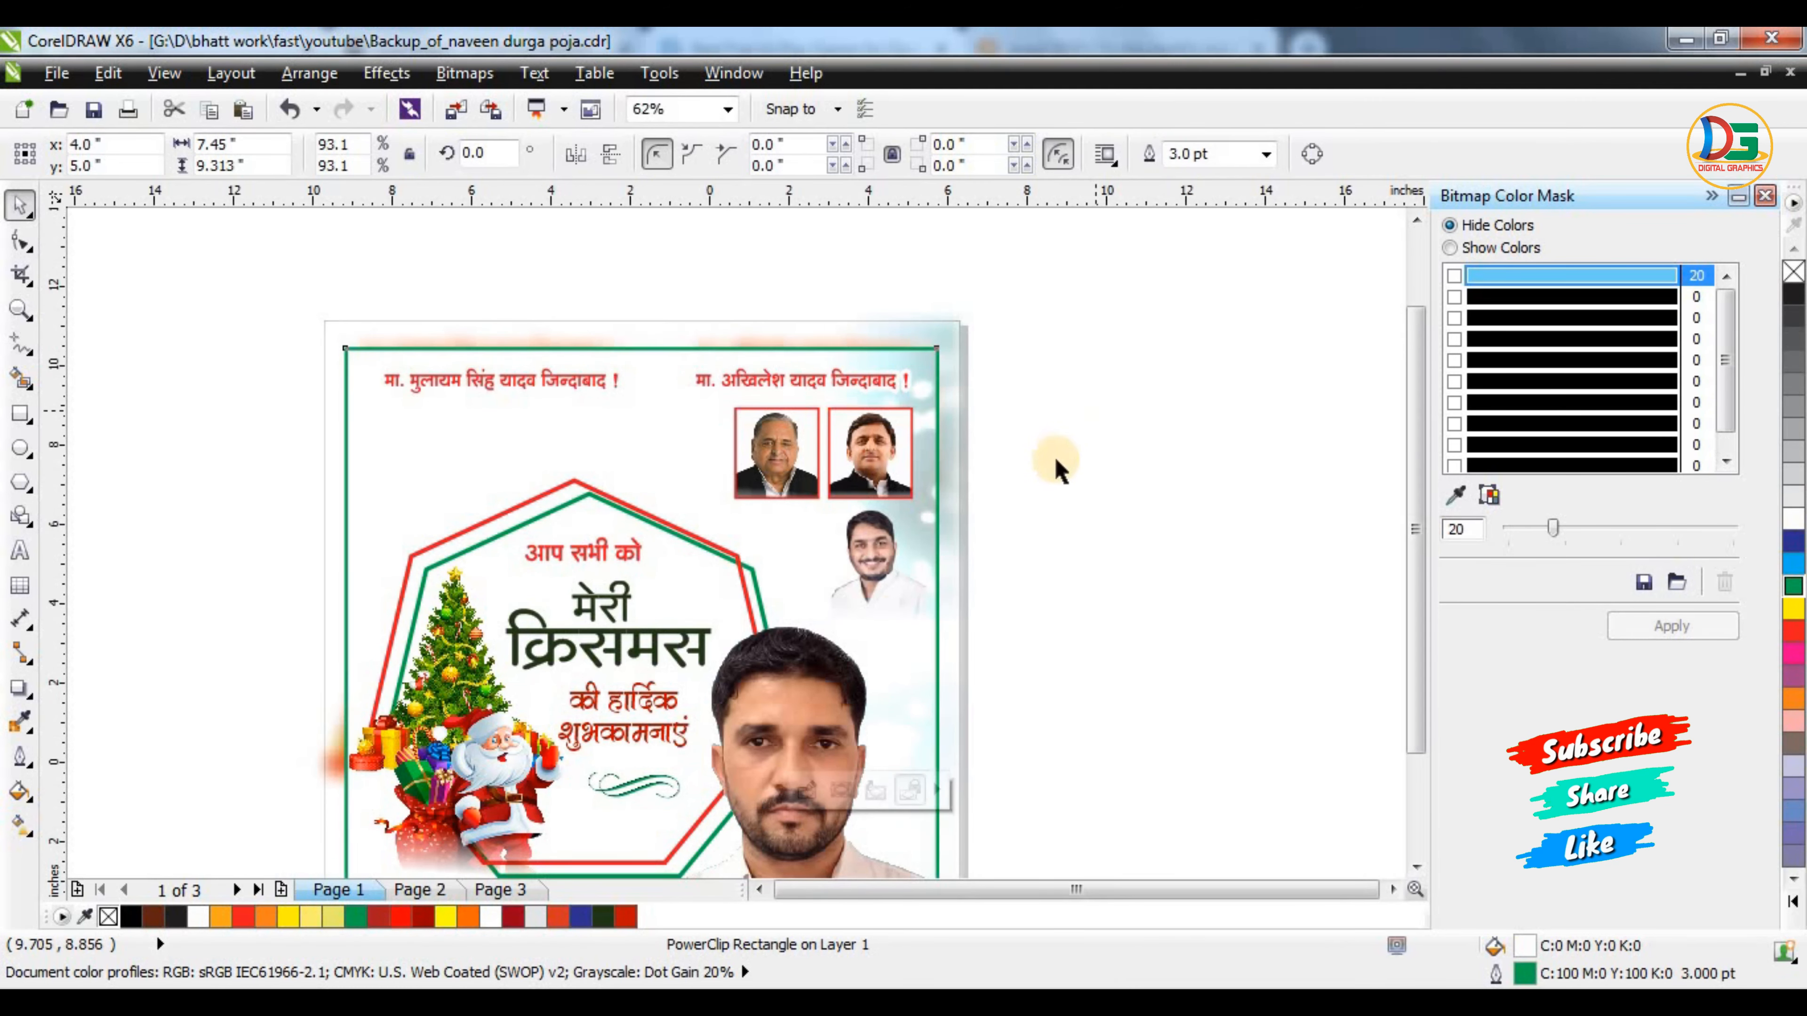
# Try to enlarge the green-outlined background rectangle about its centre to about 7.59 × 9.49 inches
pyautogui.scroll(1, 988, 644)
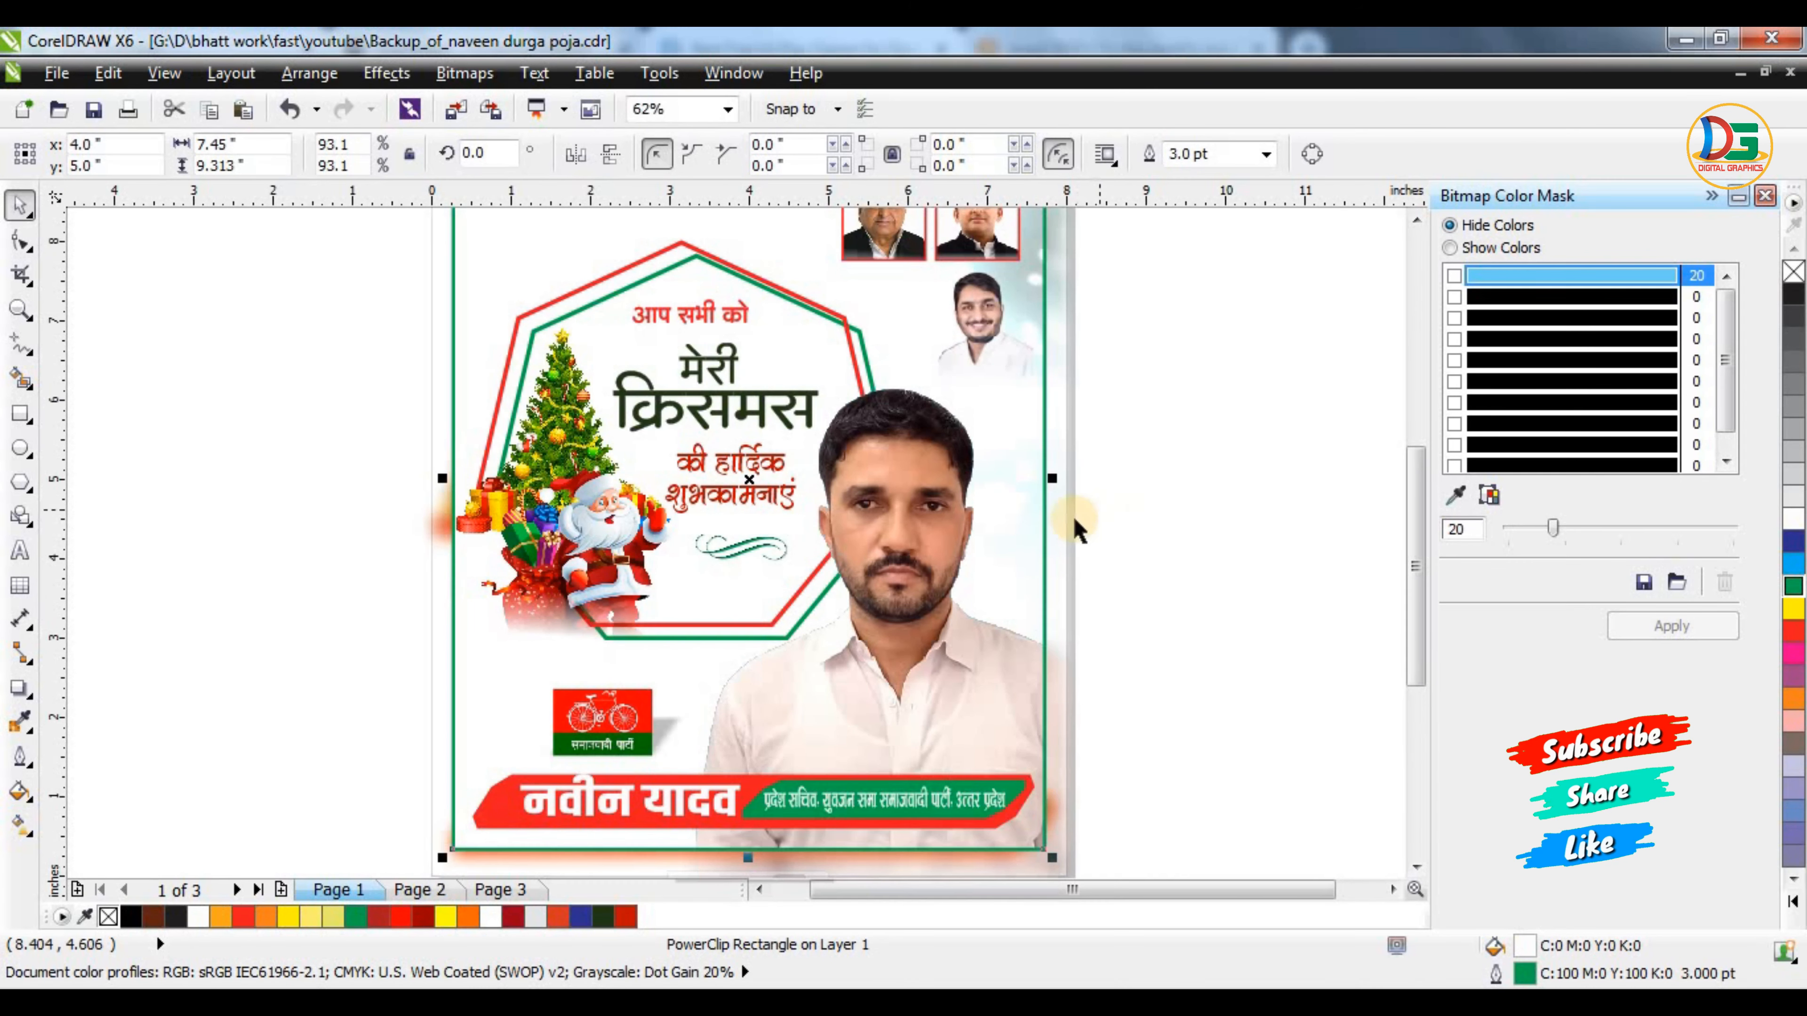
pyautogui.scroll(-1, 1038, 665)
pyautogui.scroll(1, 1045, 761)
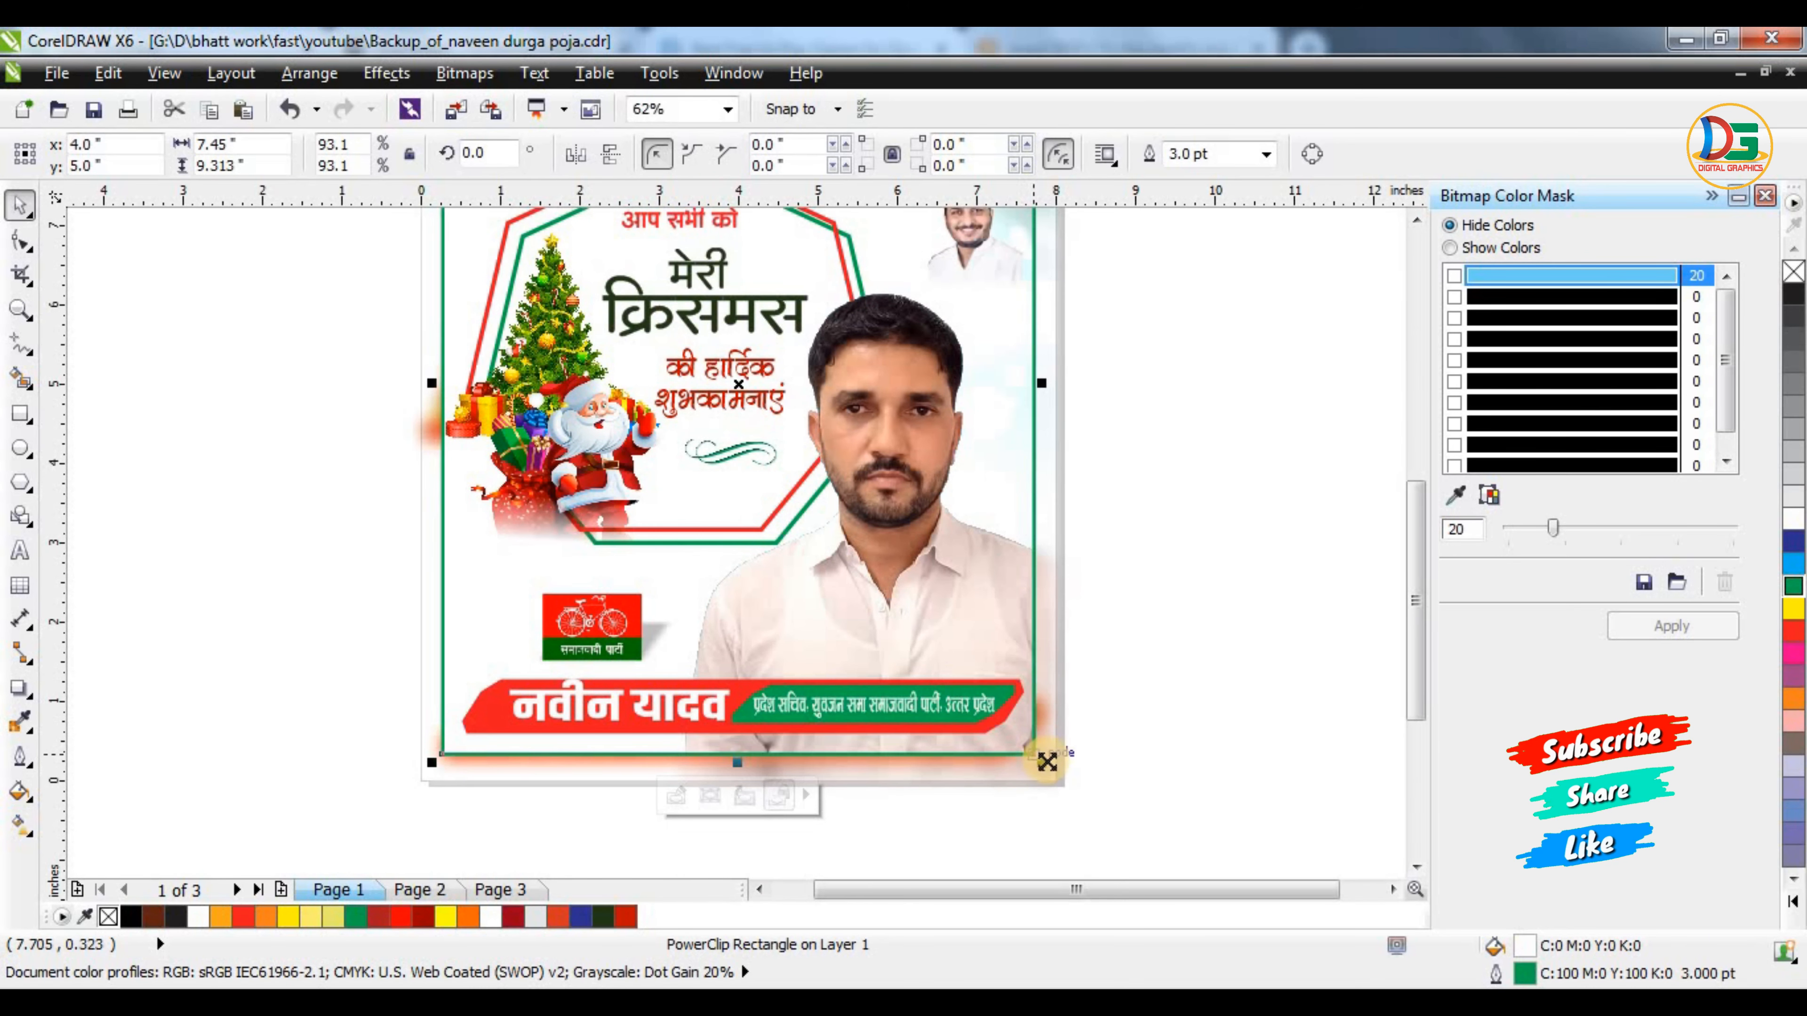
pyautogui.moveTo(1041, 761)
pyautogui.mouseDown()
pyautogui.moveTo(1073, 770)
pyautogui.moveTo(1038, 756)
pyautogui.mouseUp()
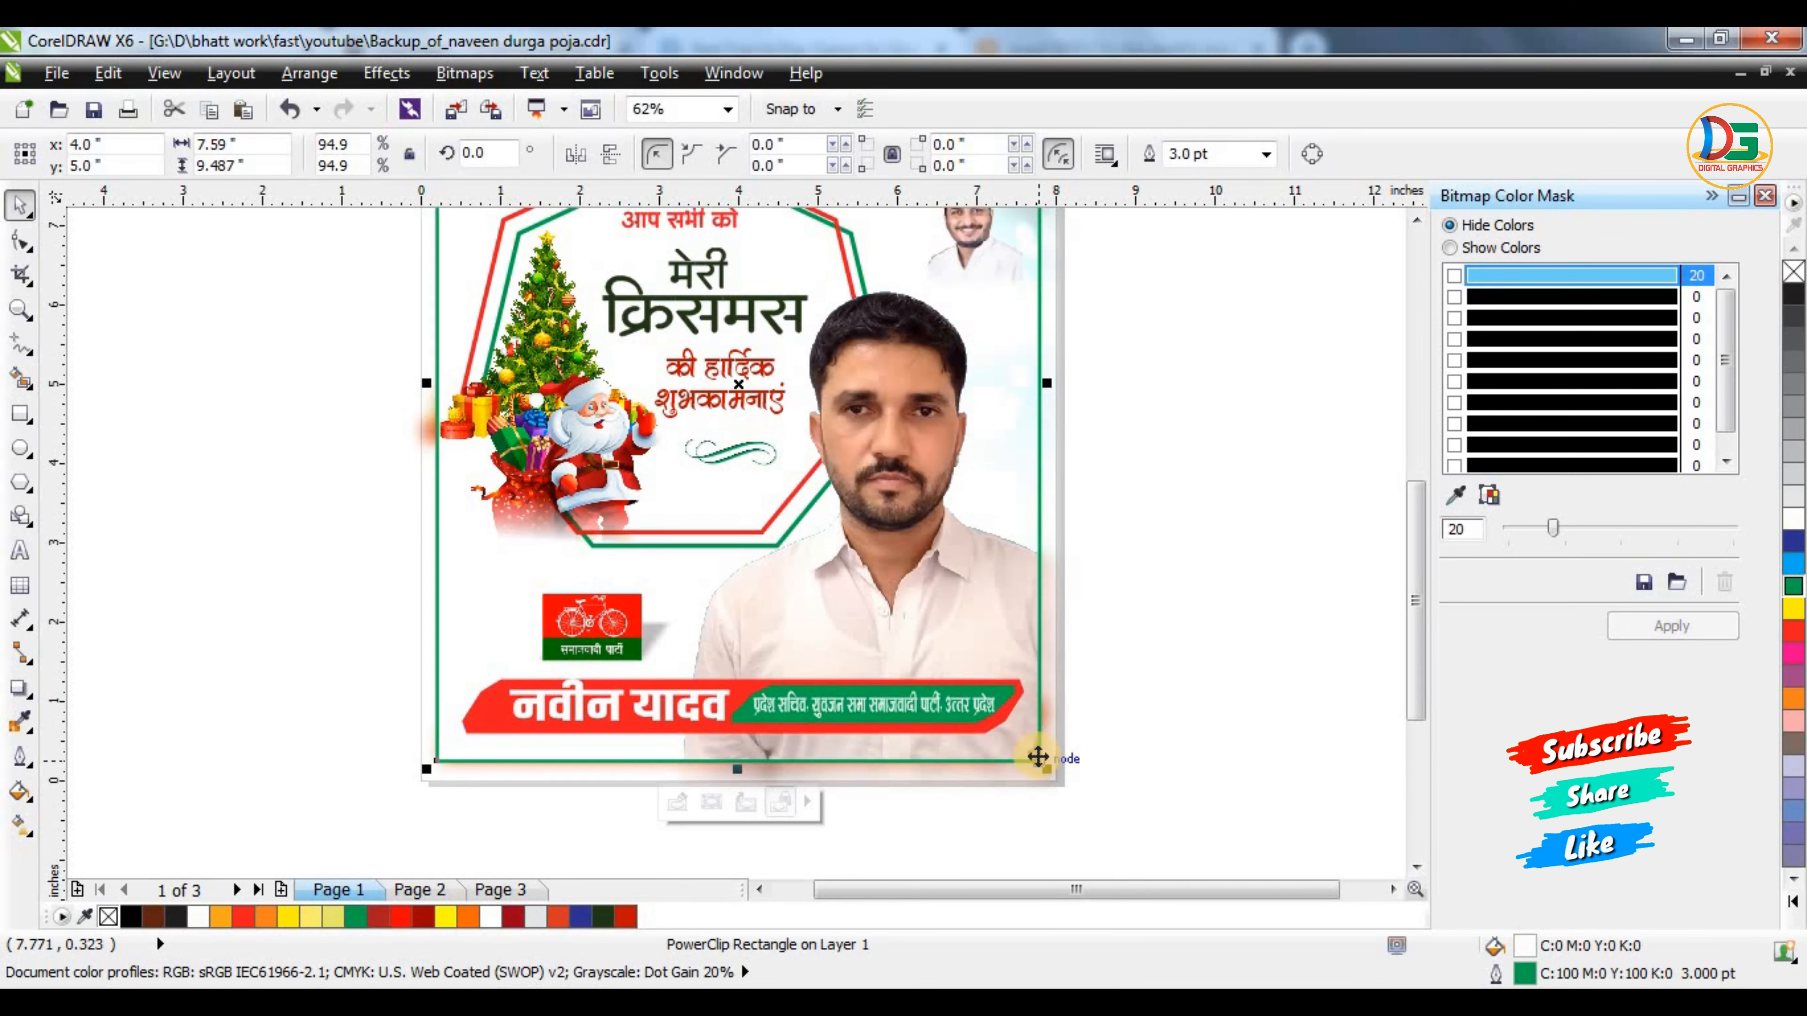
pyautogui.hotkey('ctrl', 'z')
pyautogui.click(1119, 699)
pyautogui.scroll(-1, 929, 694)
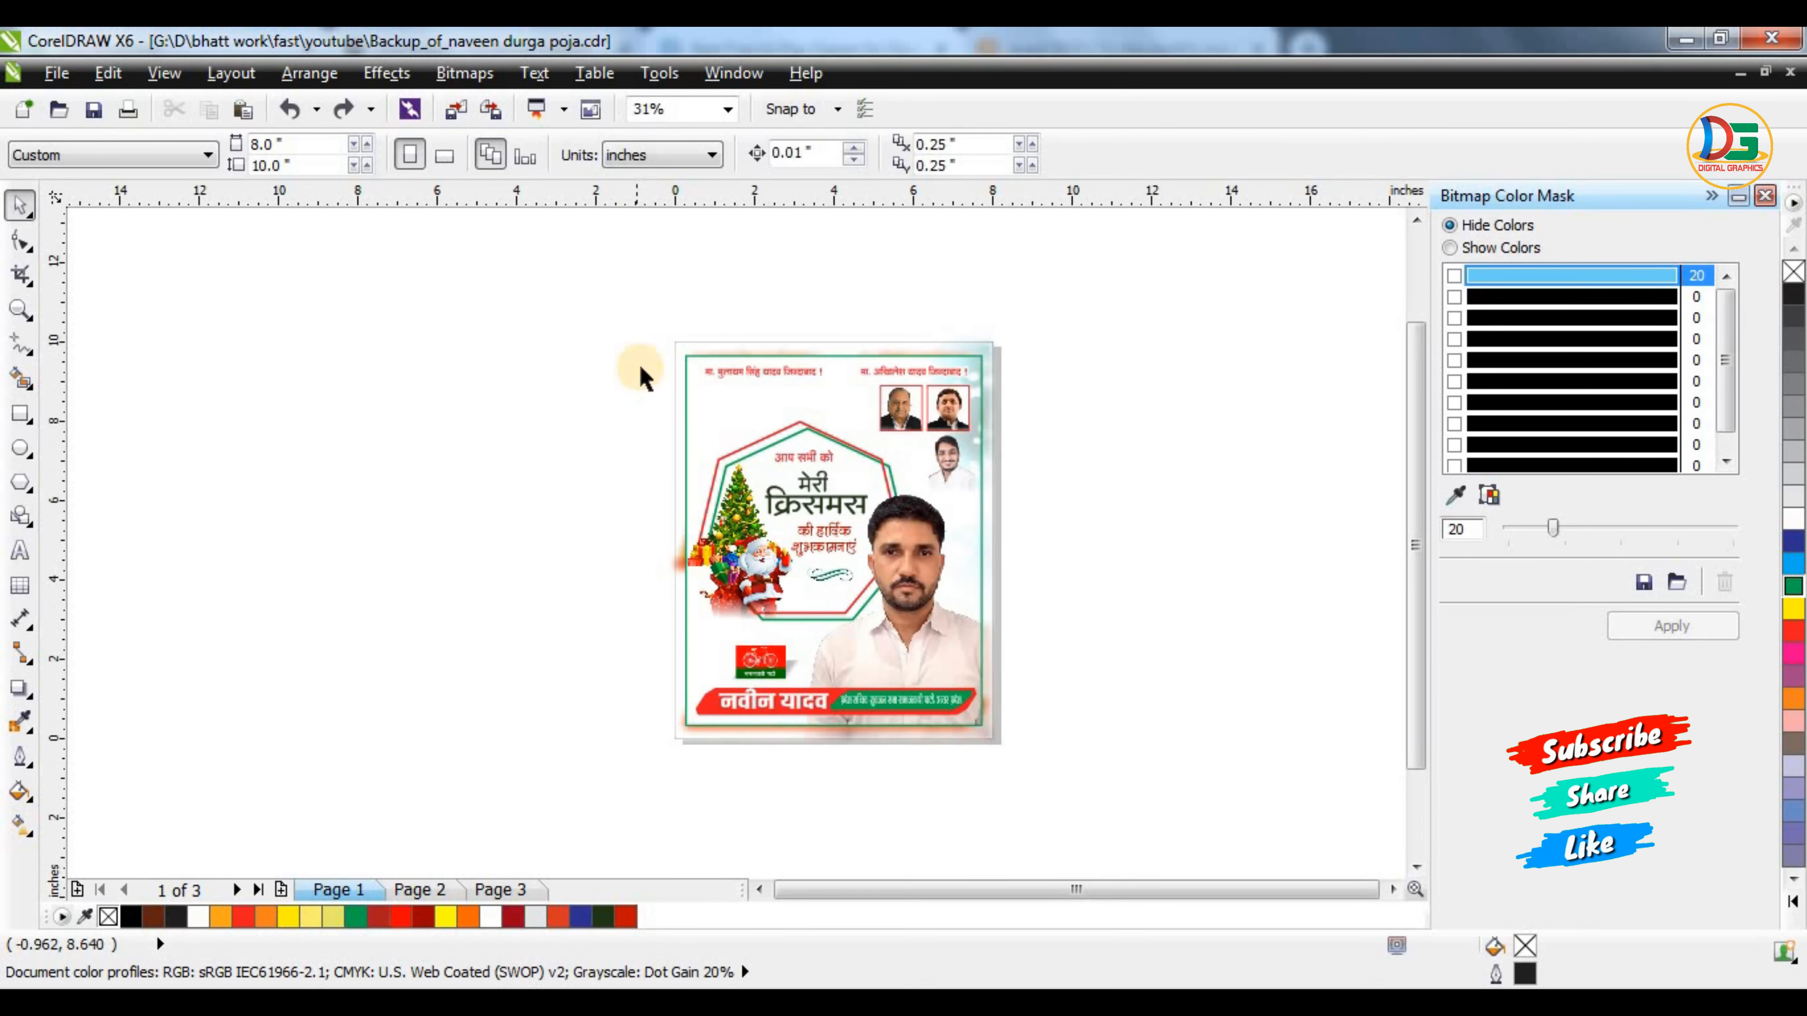
pyautogui.moveTo(663, 344); pyautogui.dragTo(1042, 828)
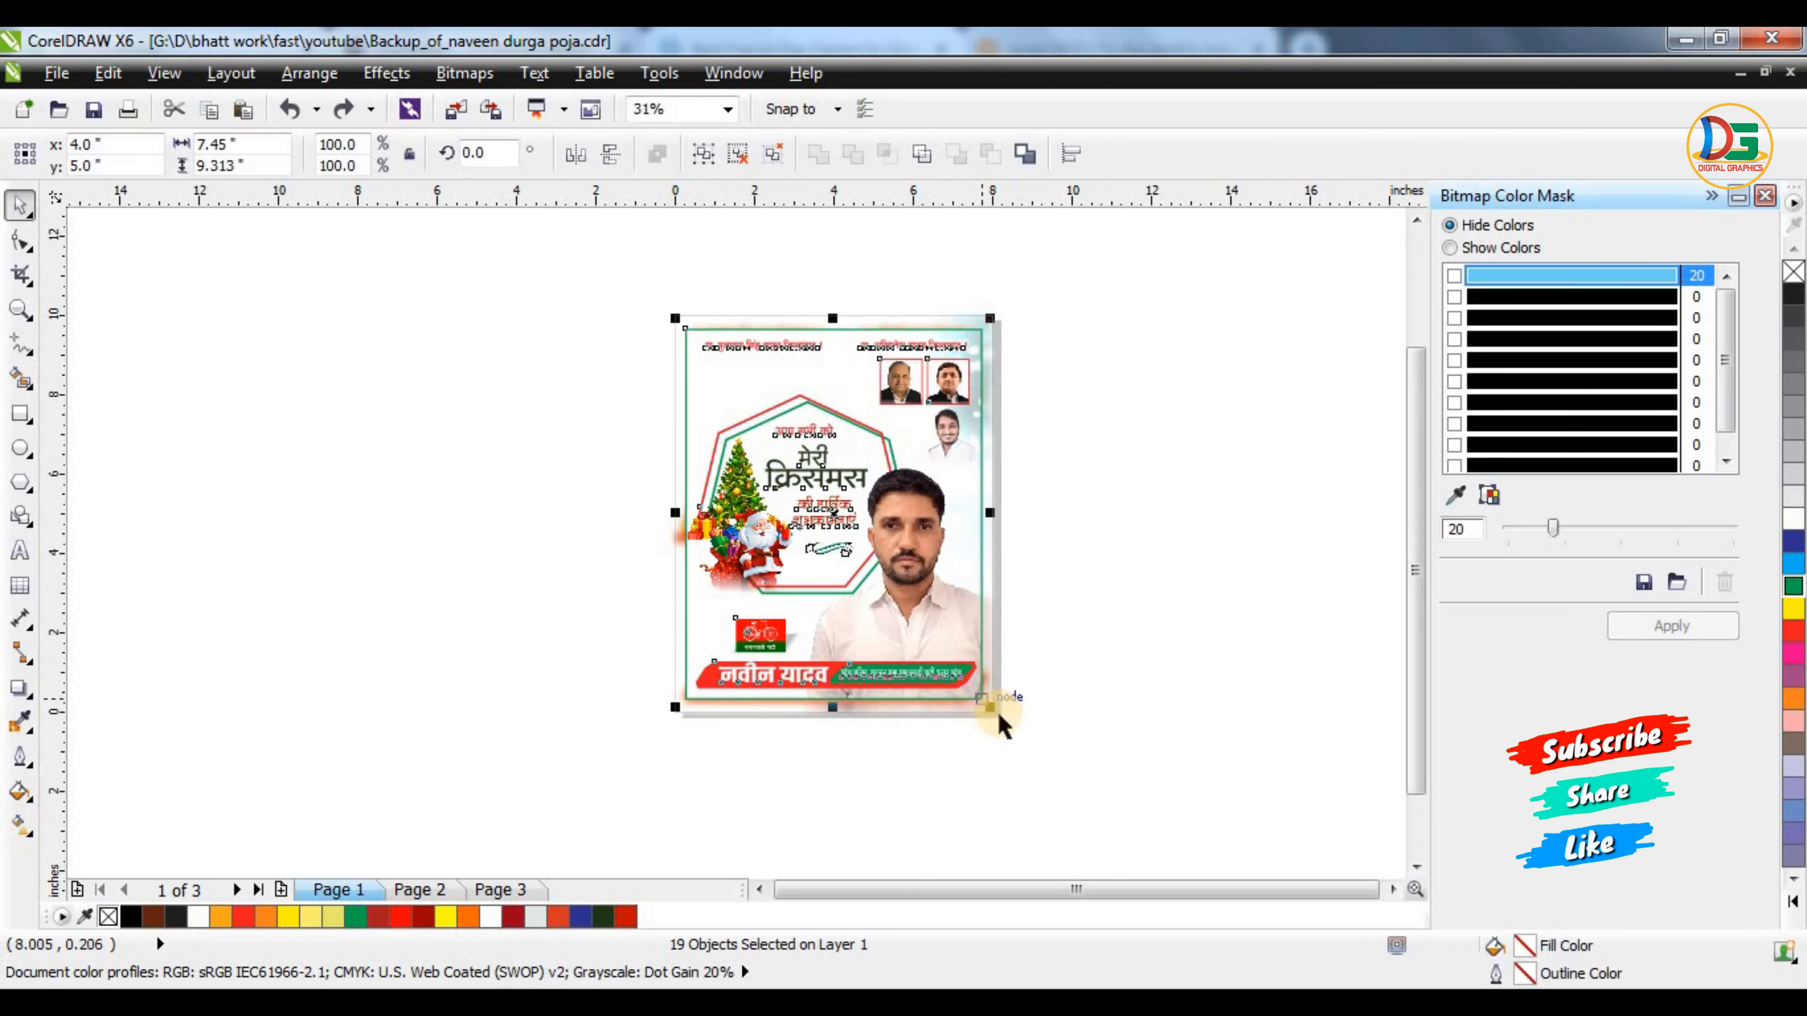
pyautogui.moveTo(987, 703); pyautogui.dragTo(984, 698)
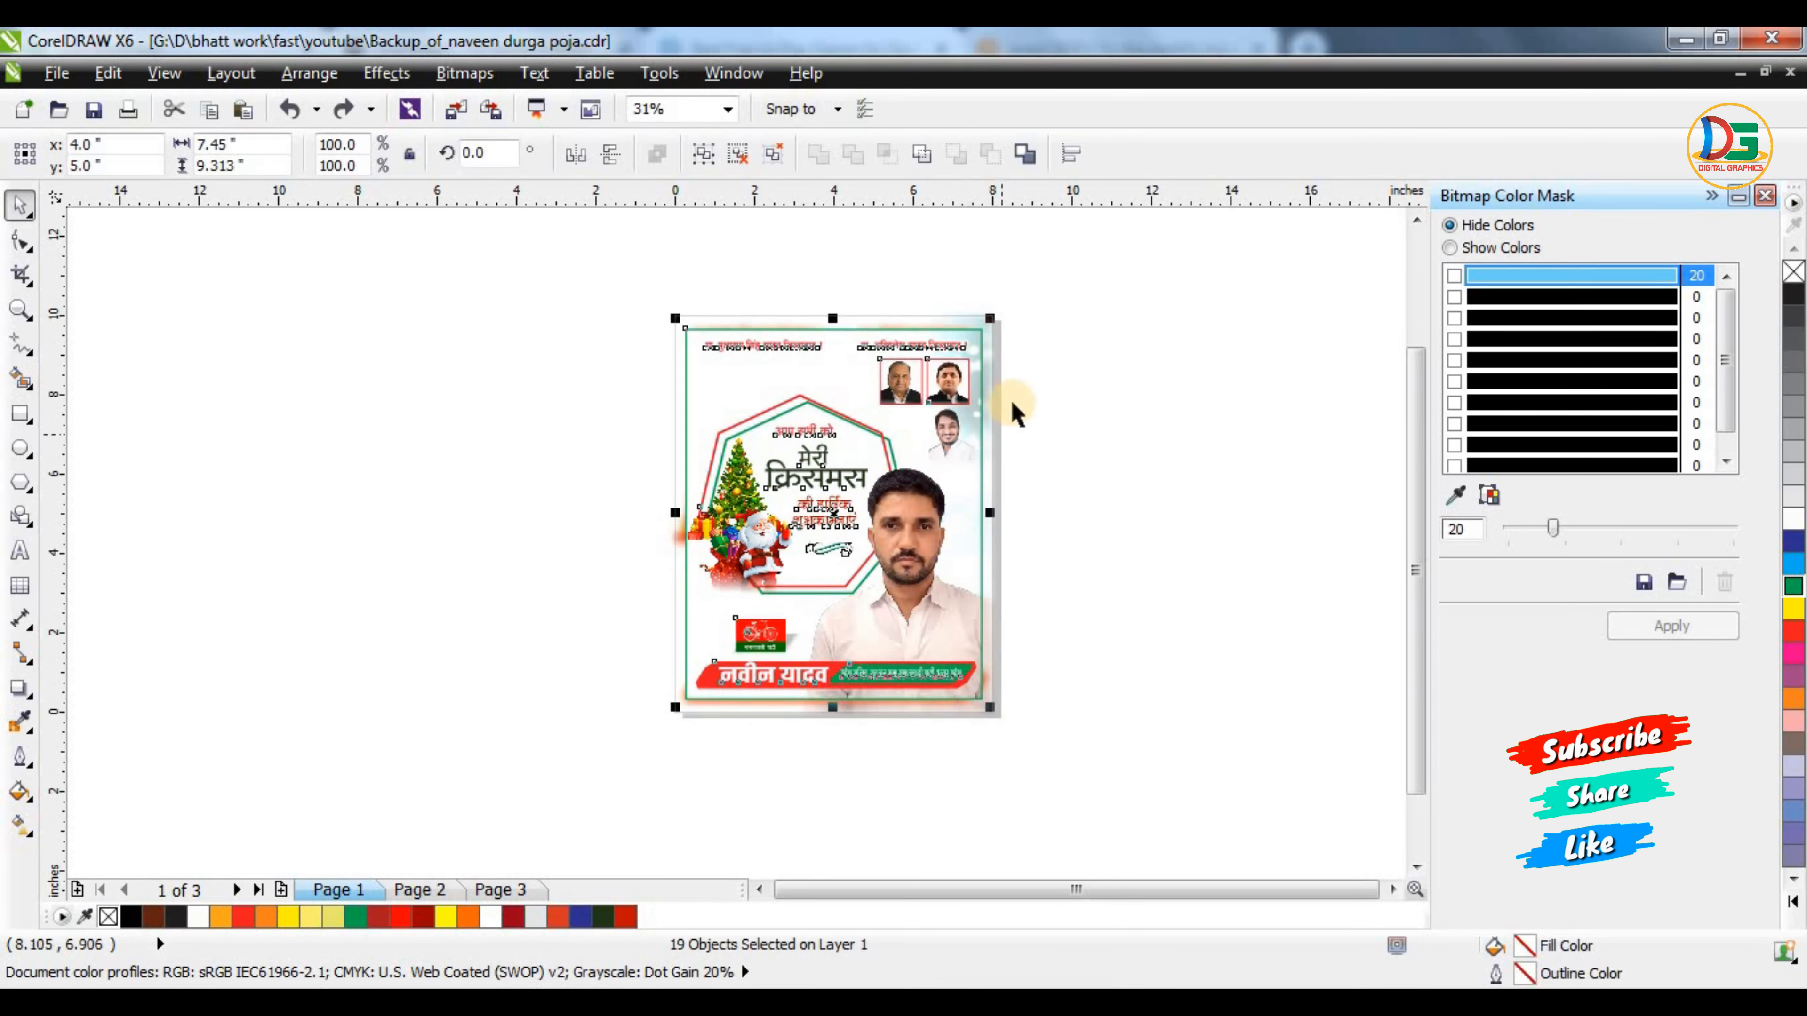
pyautogui.click(372, 326)
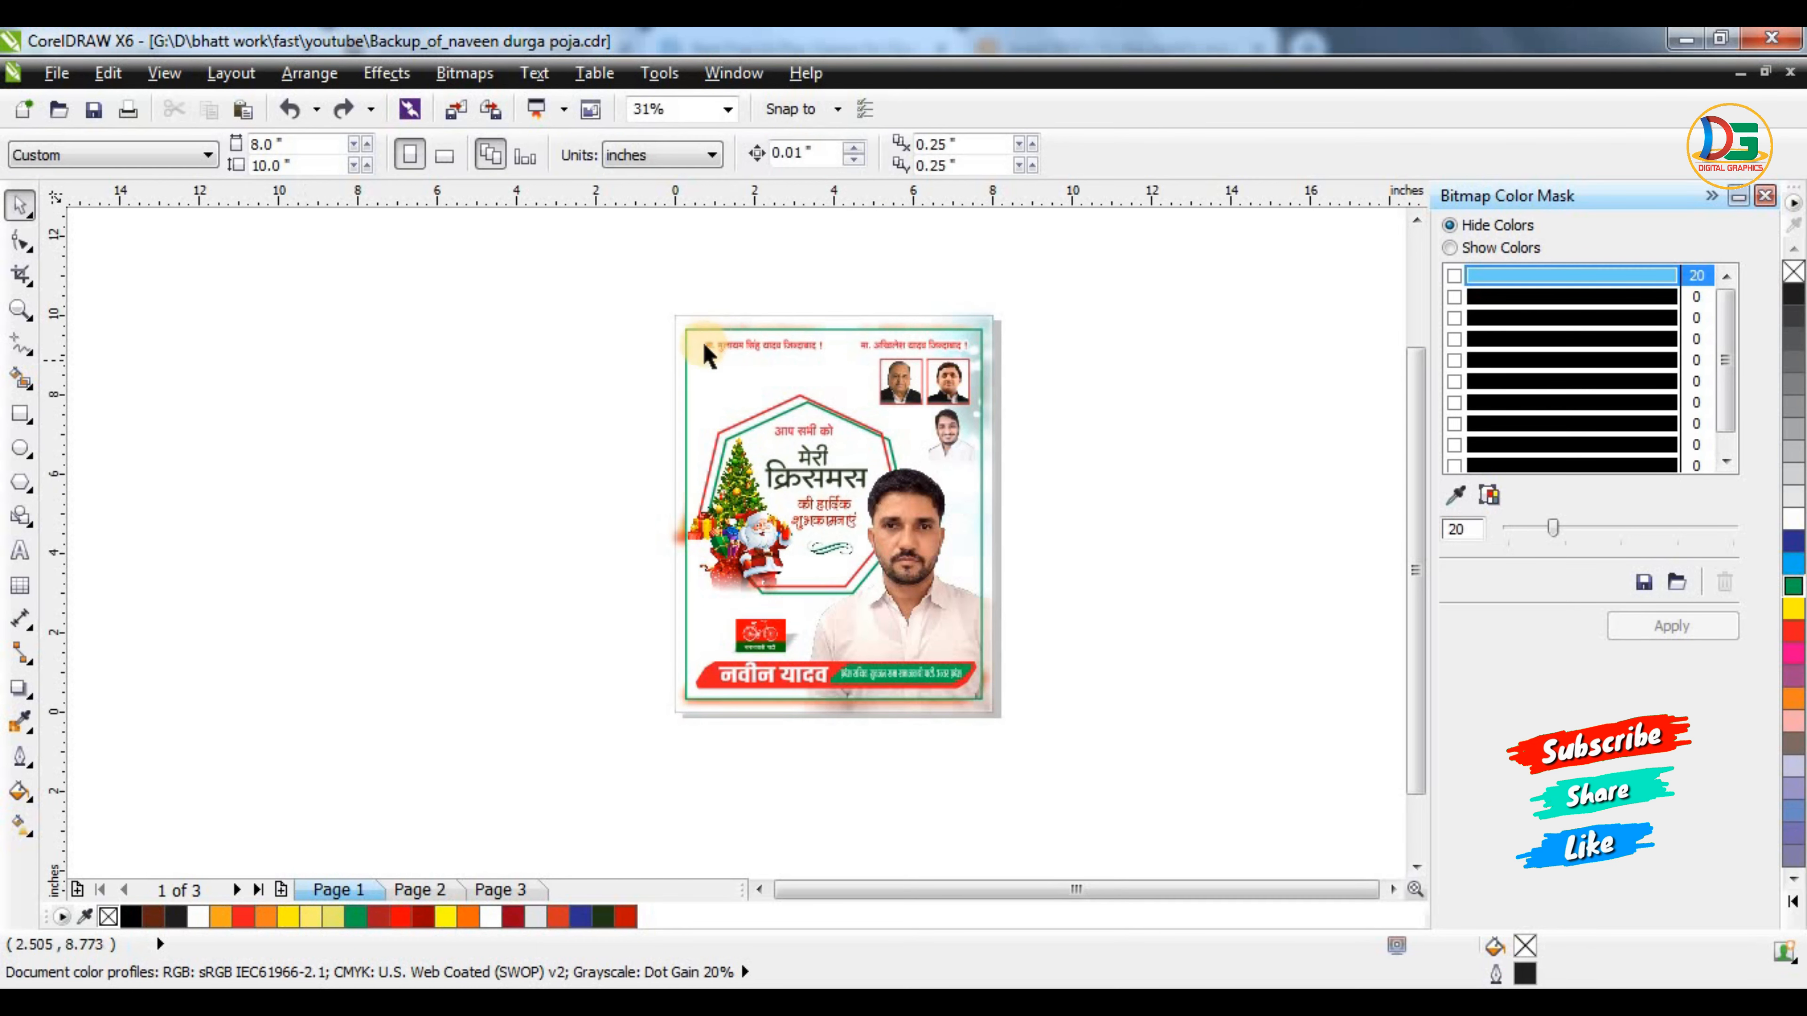
# Try the Perspective Bottom Right drop shadow preset on the green-outlined rectangle, redirecting the shadow upward to the rectangle's upper edge
pyautogui.click(678, 347)
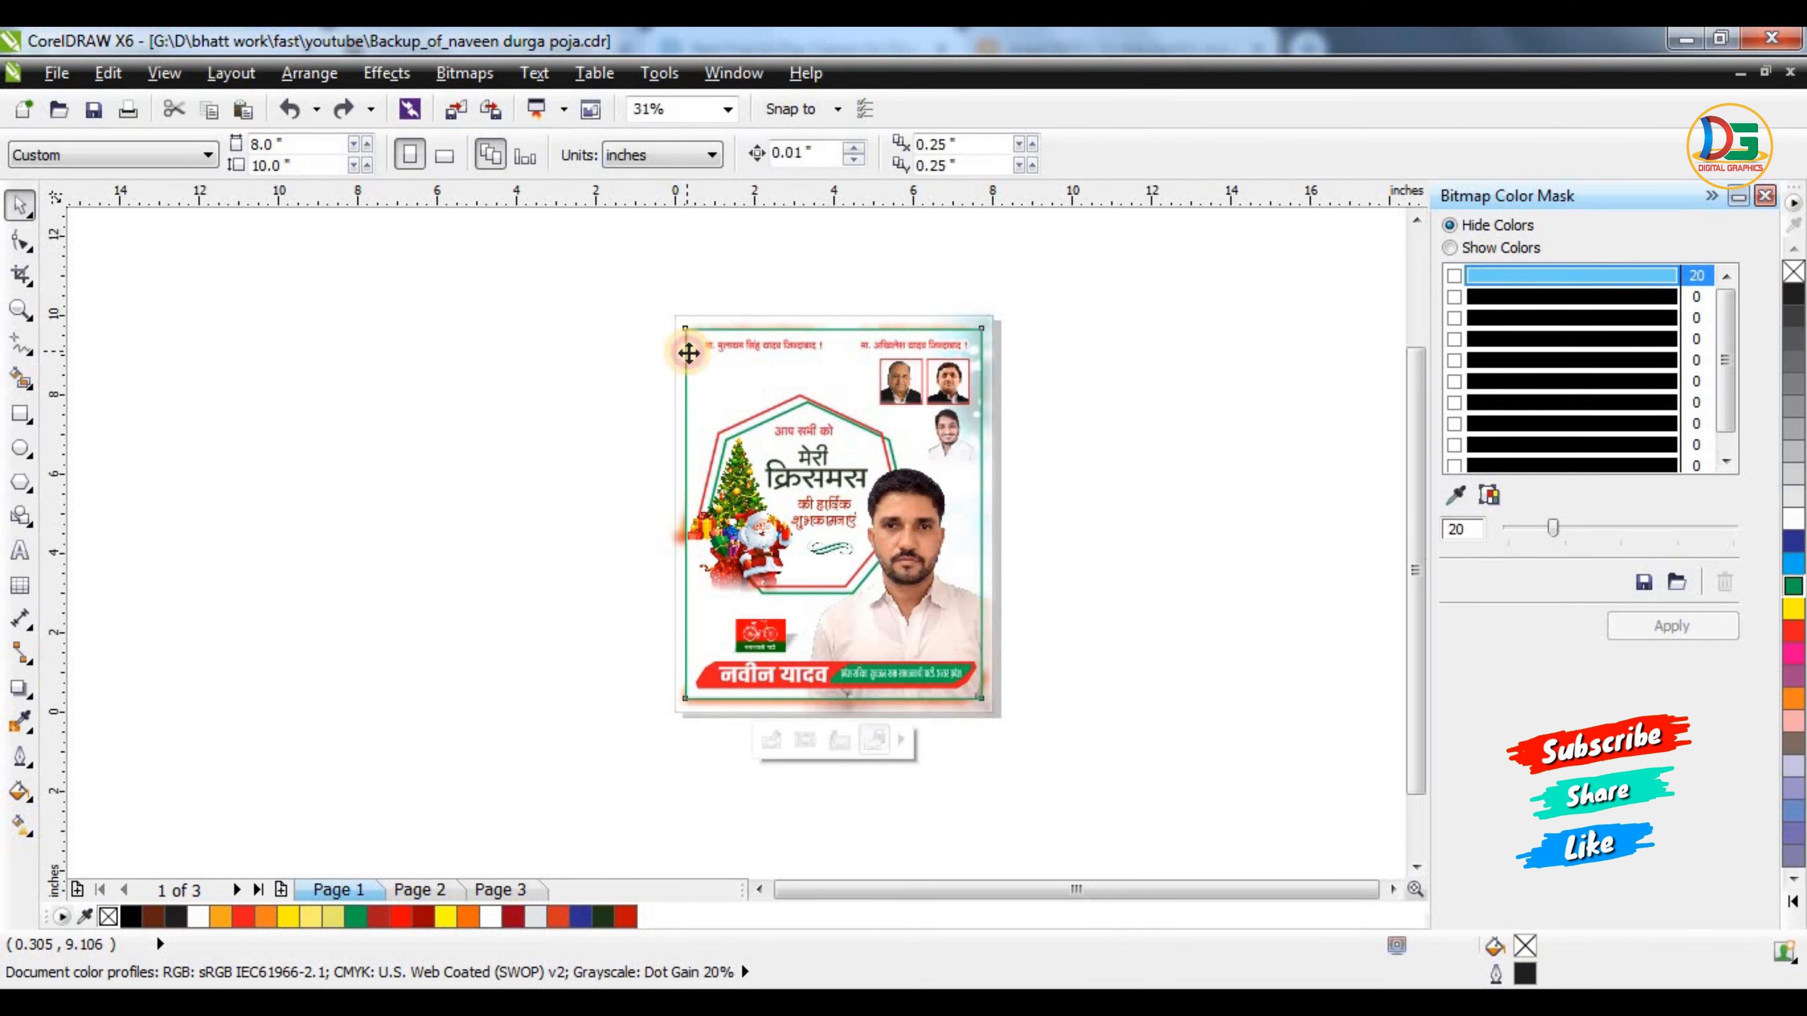
pyautogui.click(19, 692)
pyautogui.click(86, 154)
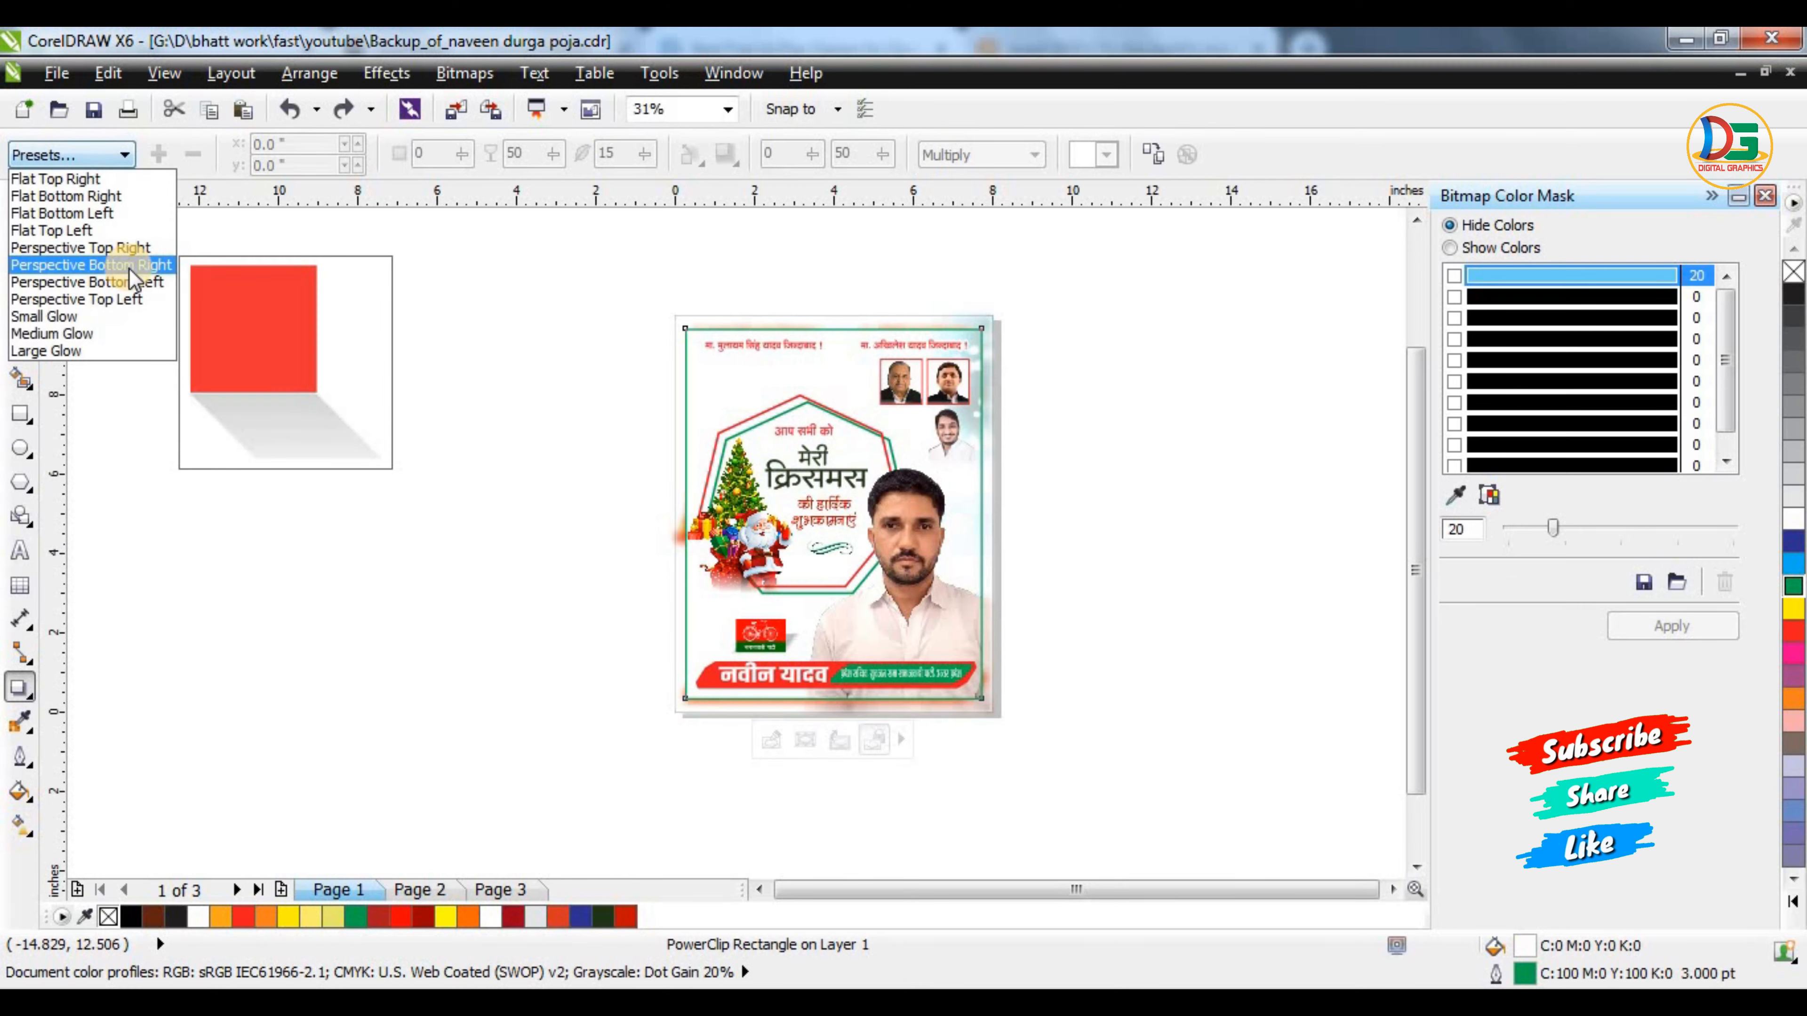
pyautogui.click(127, 267)
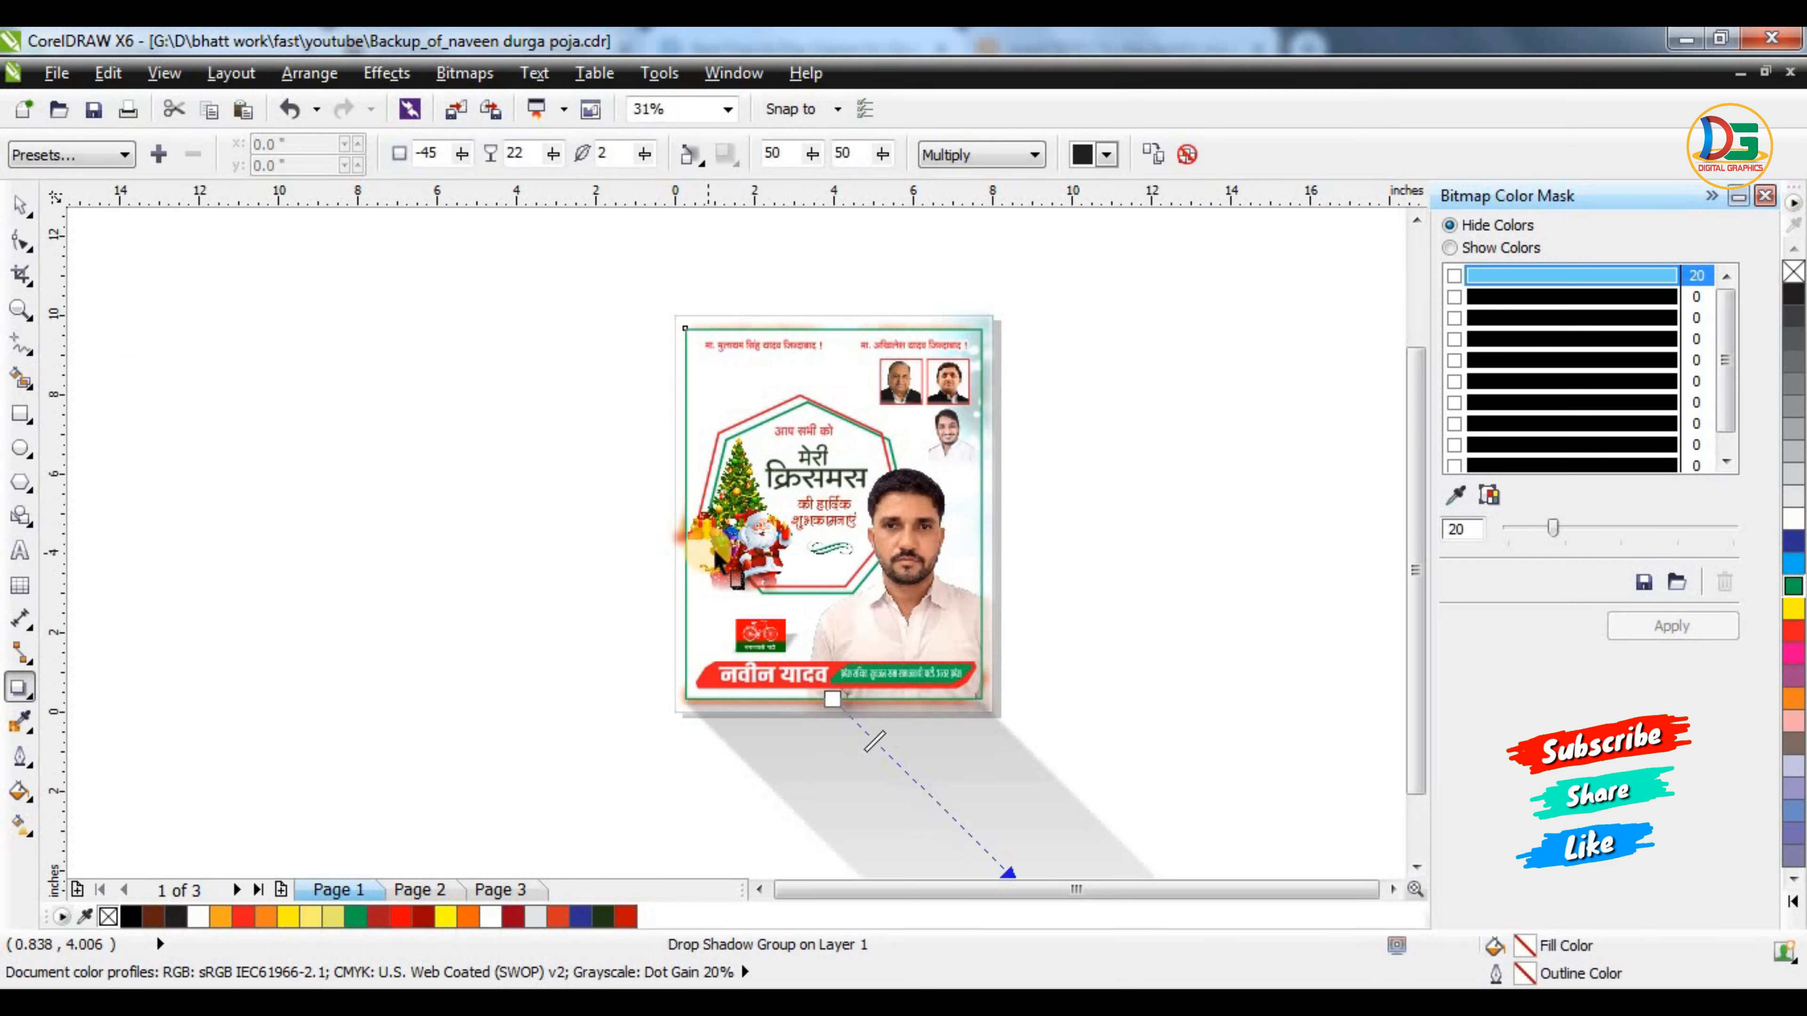
pyautogui.scroll(-1, 811, 645)
pyautogui.moveTo(689, 709); pyautogui.dragTo(524, 349)
pyautogui.scroll(1, 640, 473)
pyautogui.scroll(1, 659, 457)
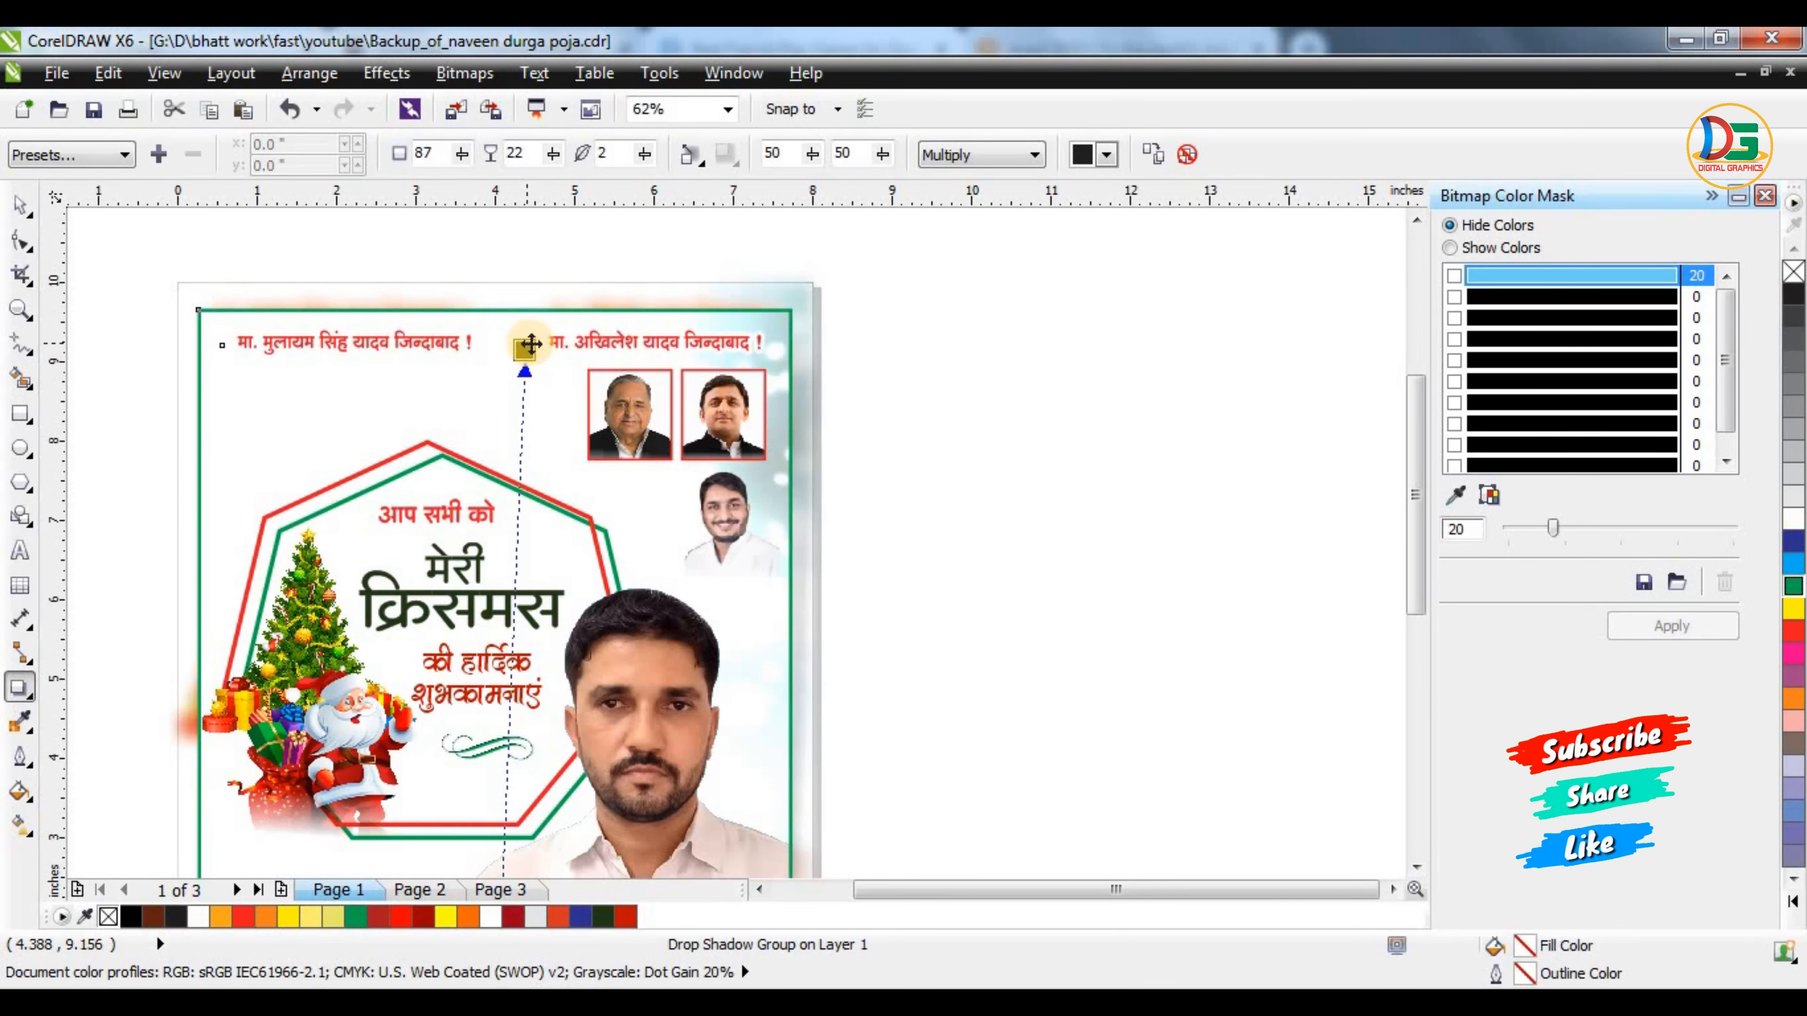
# Apply the Perspective Top Left drop shadow to the green-outlined rectangle, pull it just above the upper edge and set feathering to 7
pyautogui.click(97, 144)
pyautogui.click(102, 187)
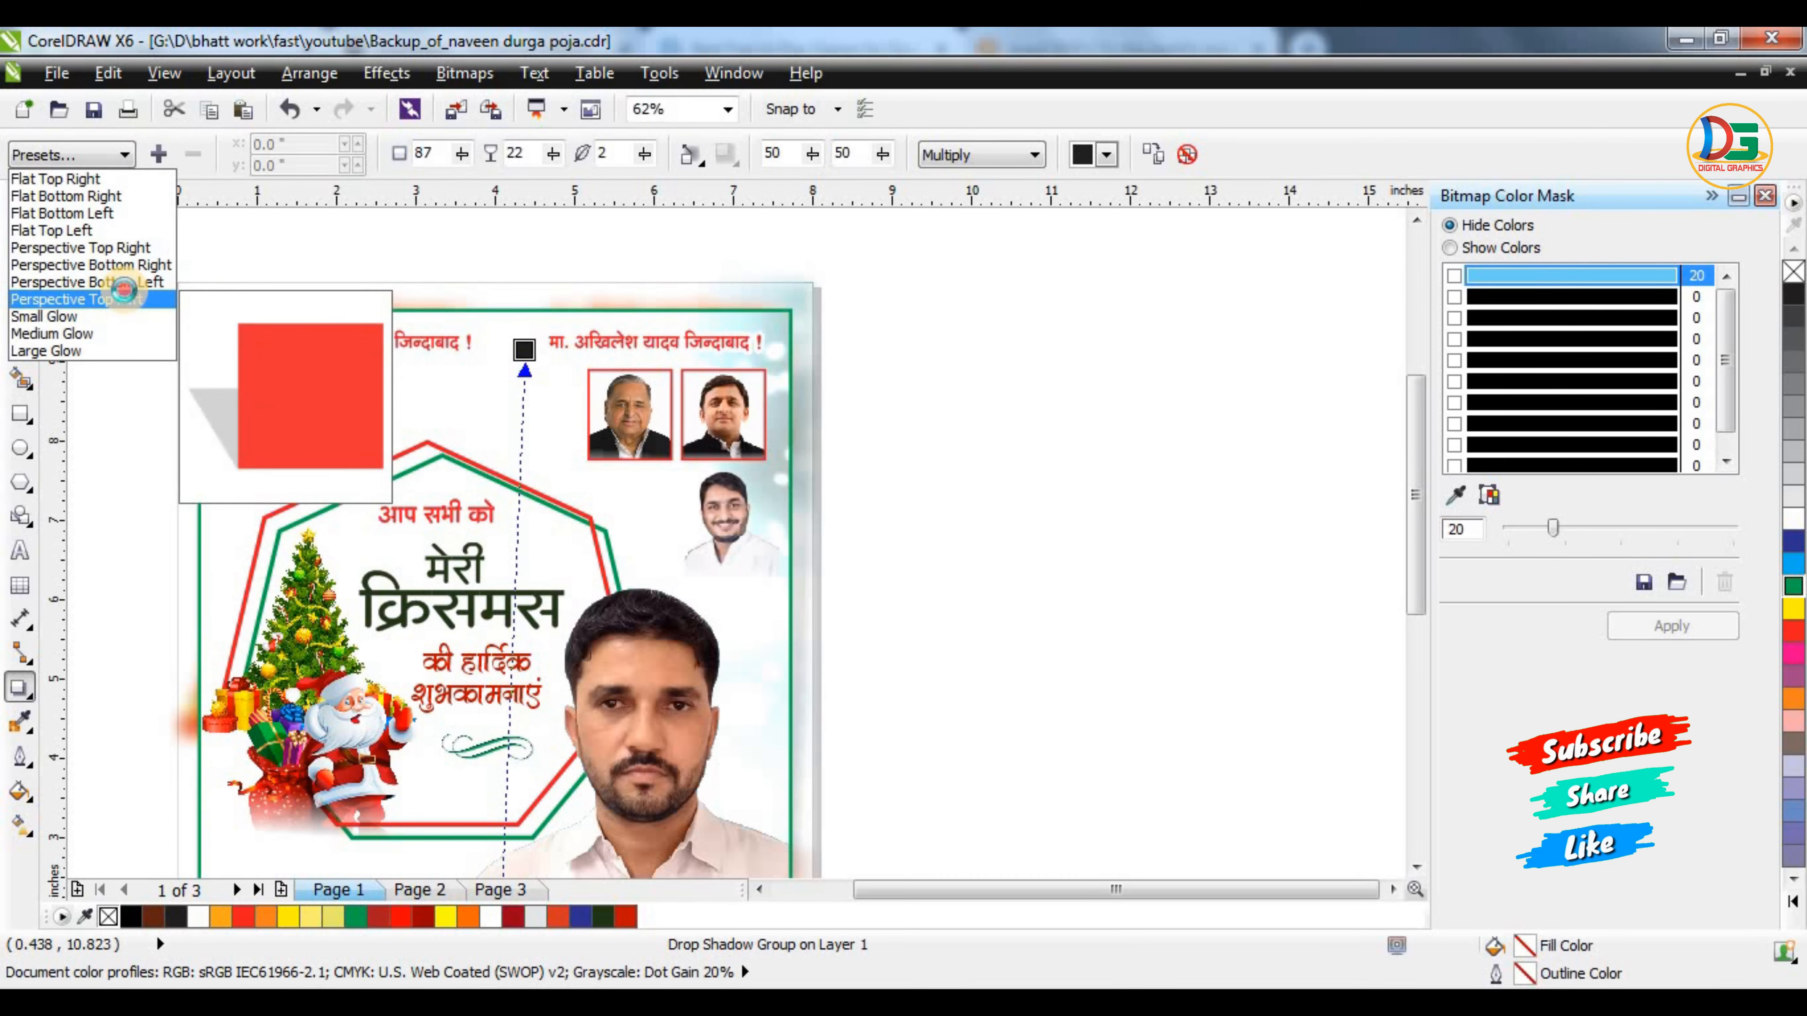
pyautogui.click(124, 294)
pyautogui.scroll(-1, 641, 454)
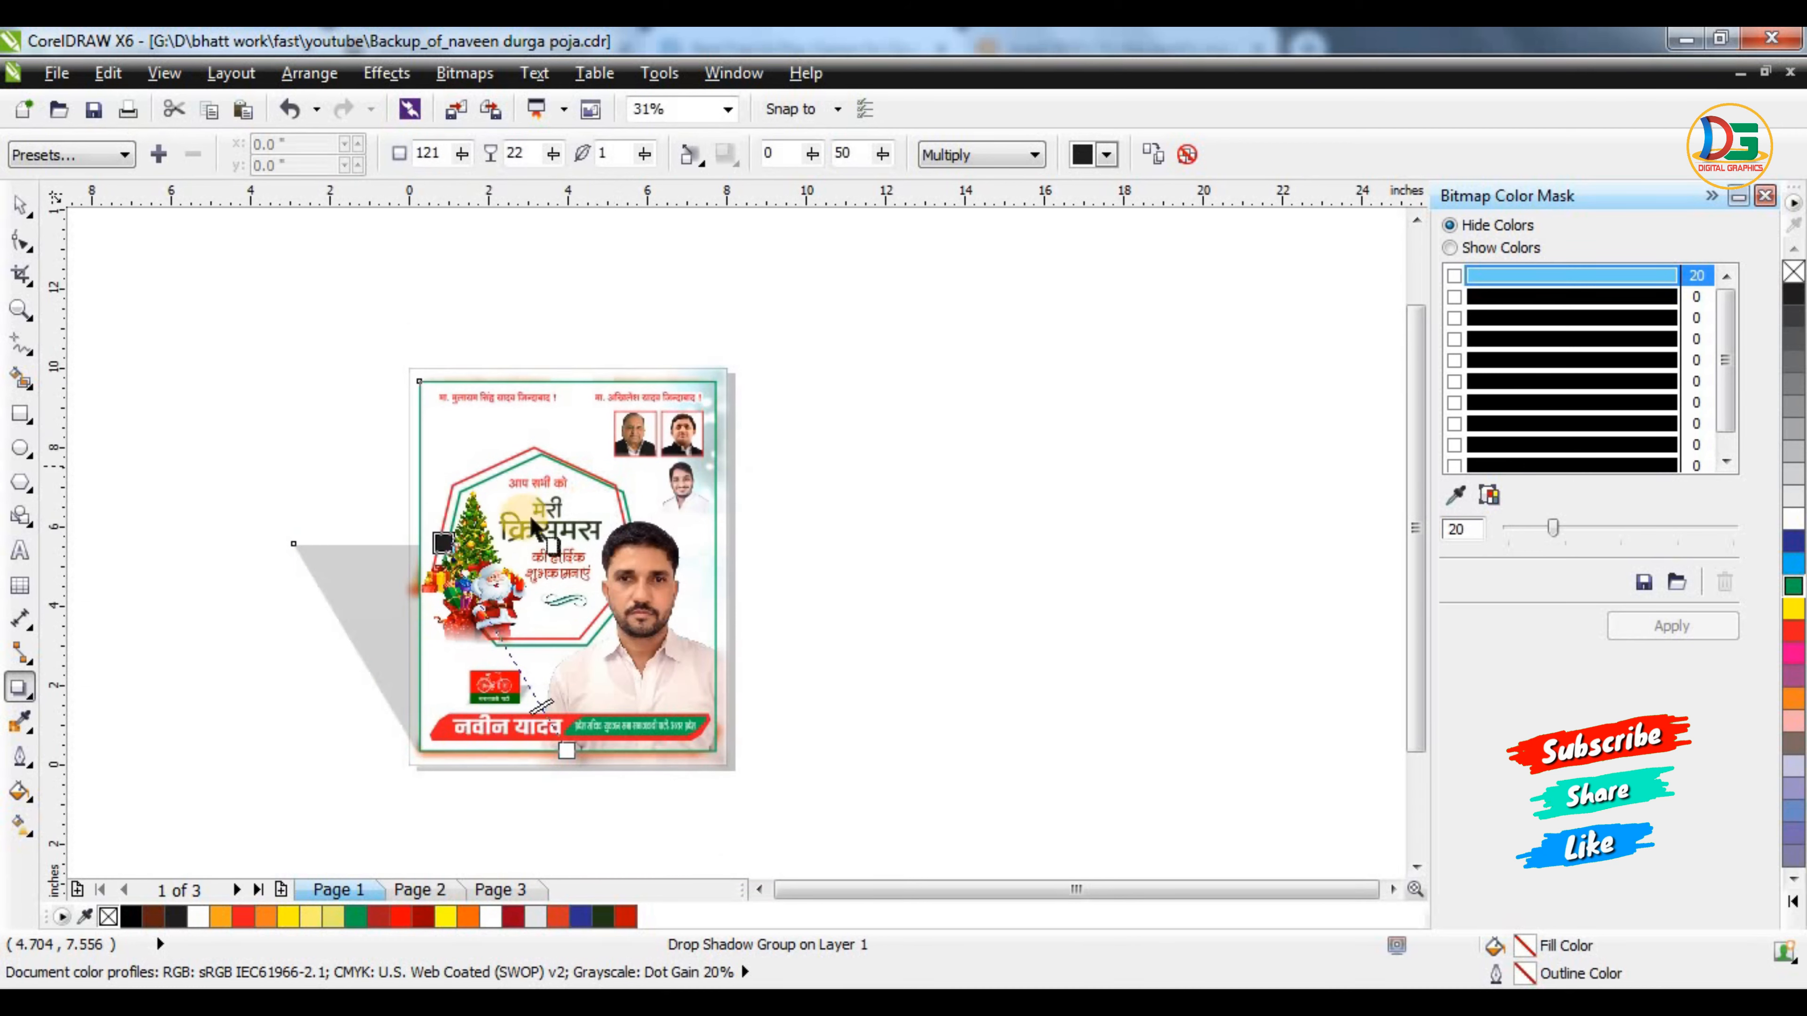
pyautogui.moveTo(444, 544); pyautogui.dragTo(578, 381)
pyautogui.scroll(1, 576, 375)
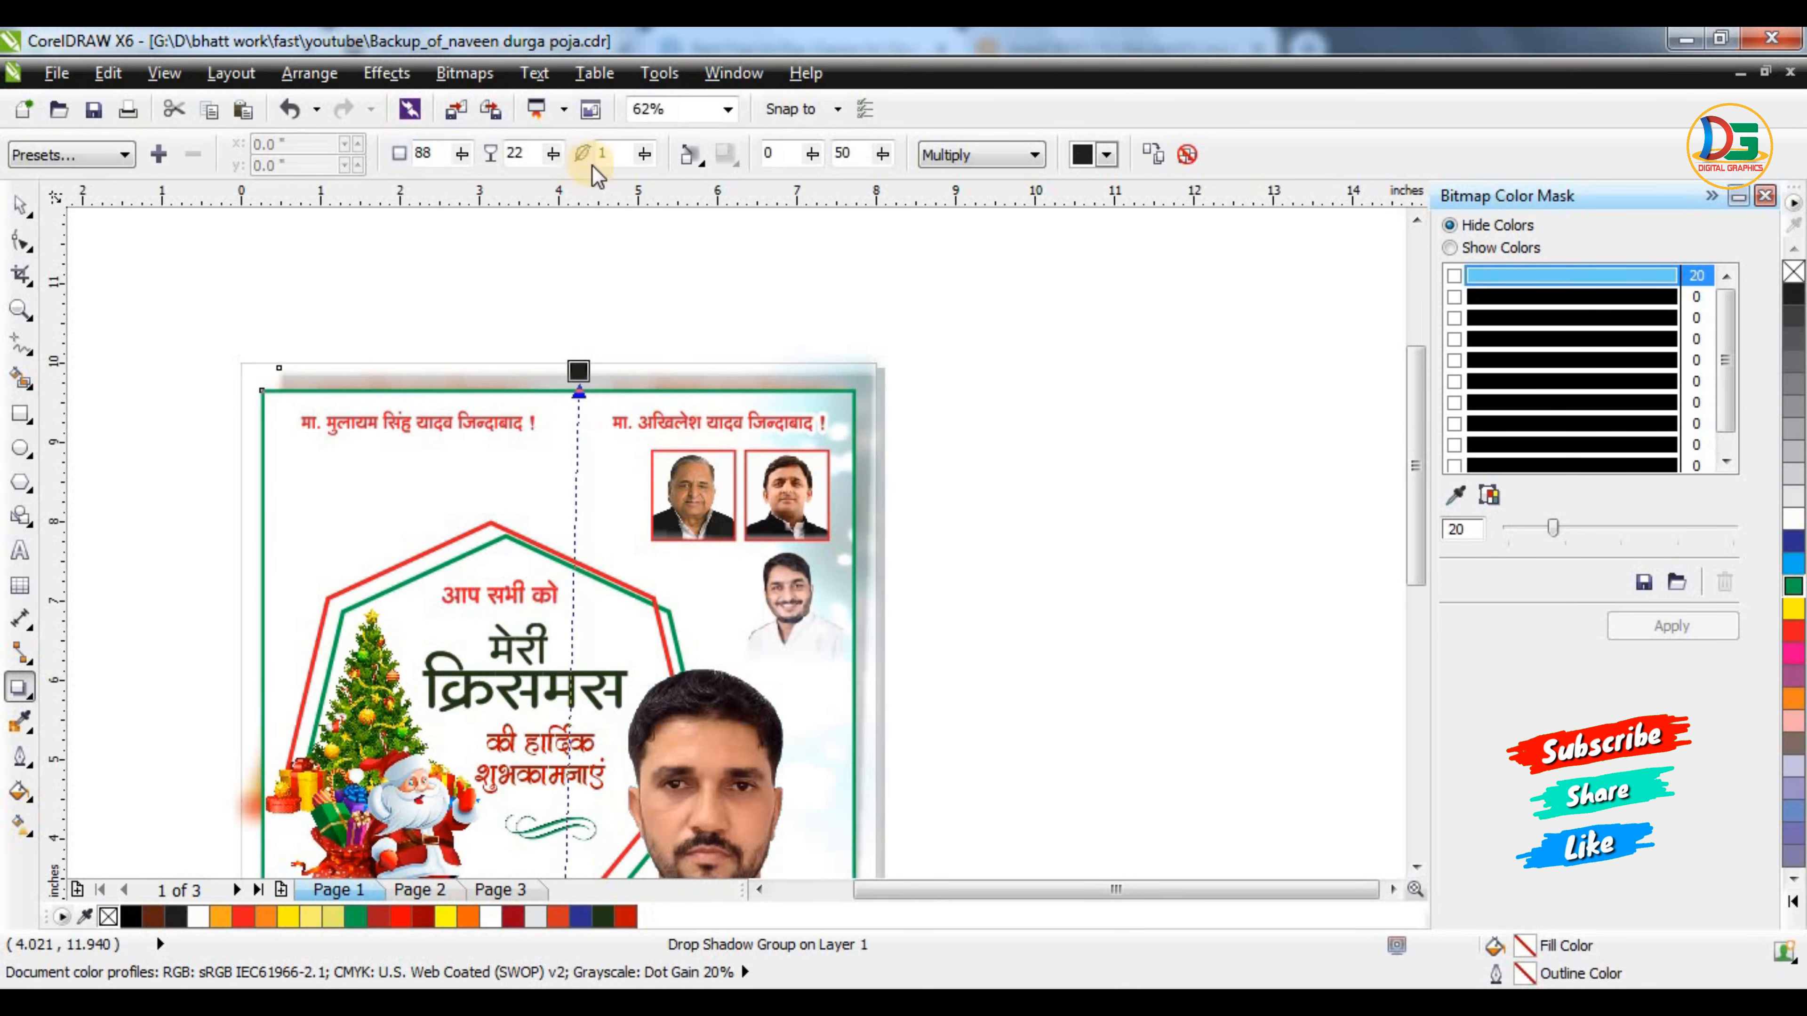
pyautogui.moveTo(639, 154); pyautogui.dragTo(646, 151)
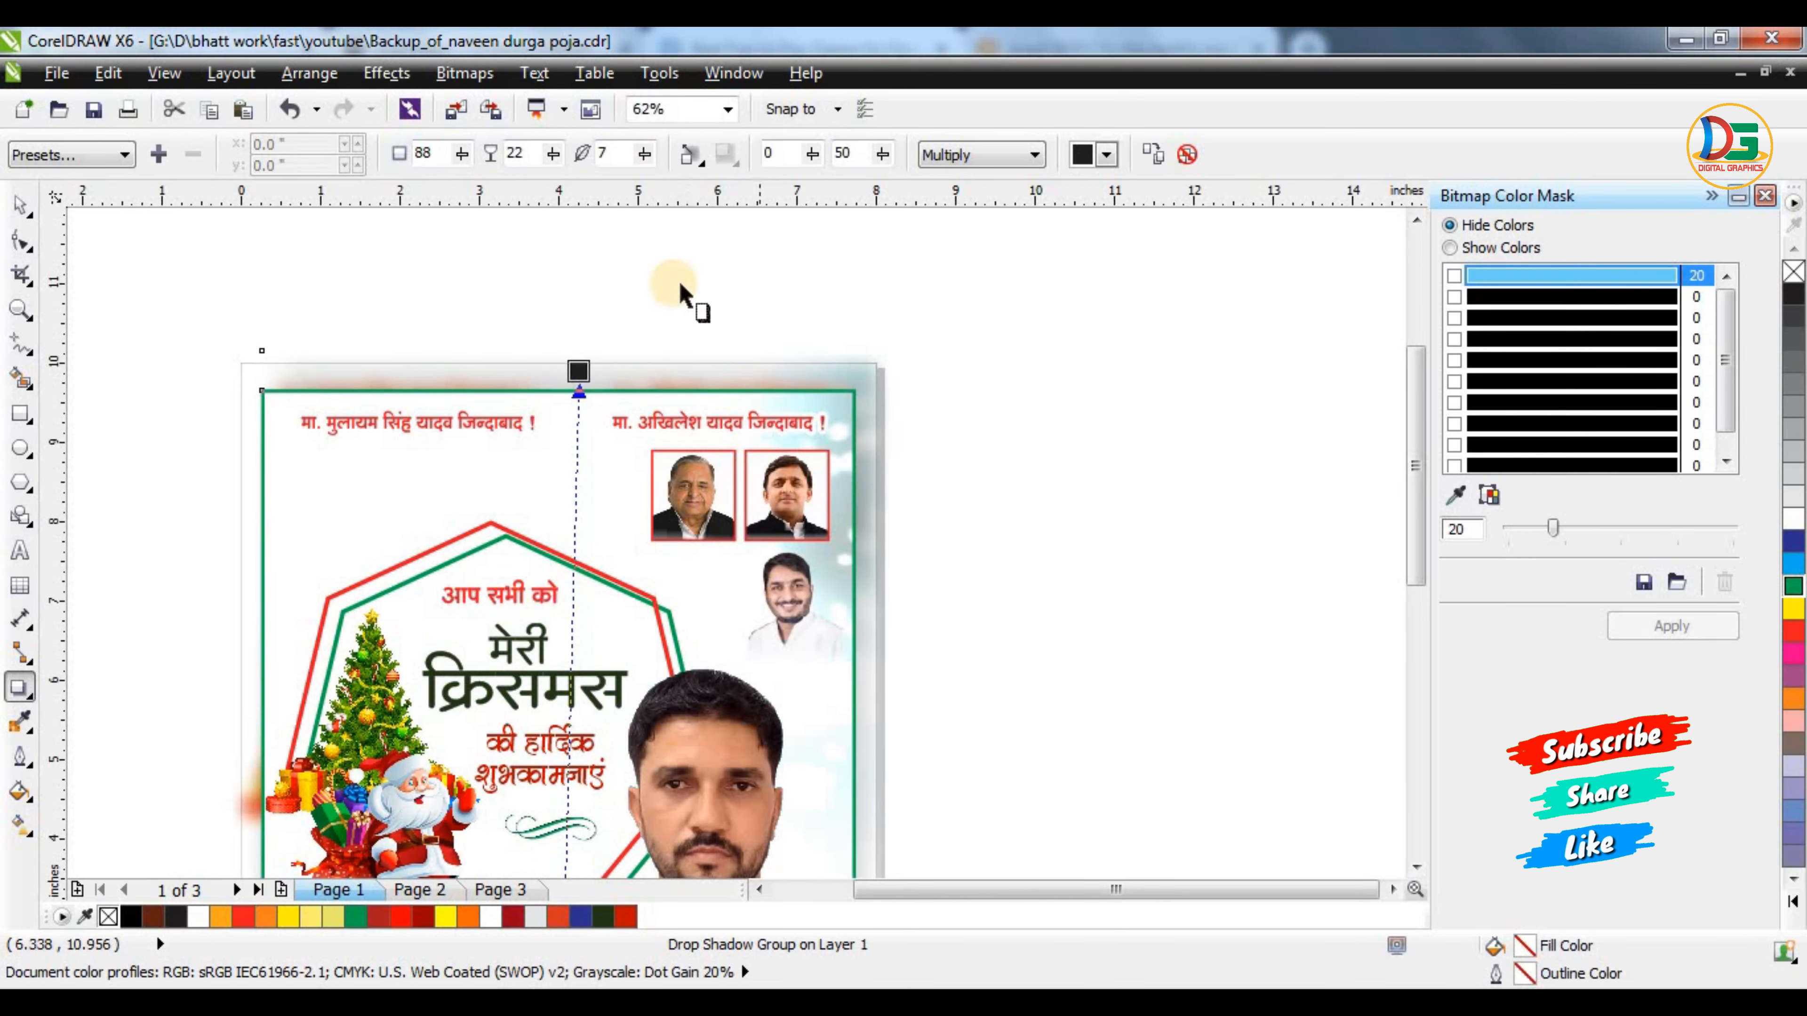
pyautogui.click(20, 207)
pyautogui.click(599, 326)
# Duplicate the Santa image, resize the copy to about 3.15 × 2.95 inches and place it above the Christmas tree
pyautogui.scroll(-2, 600, 326)
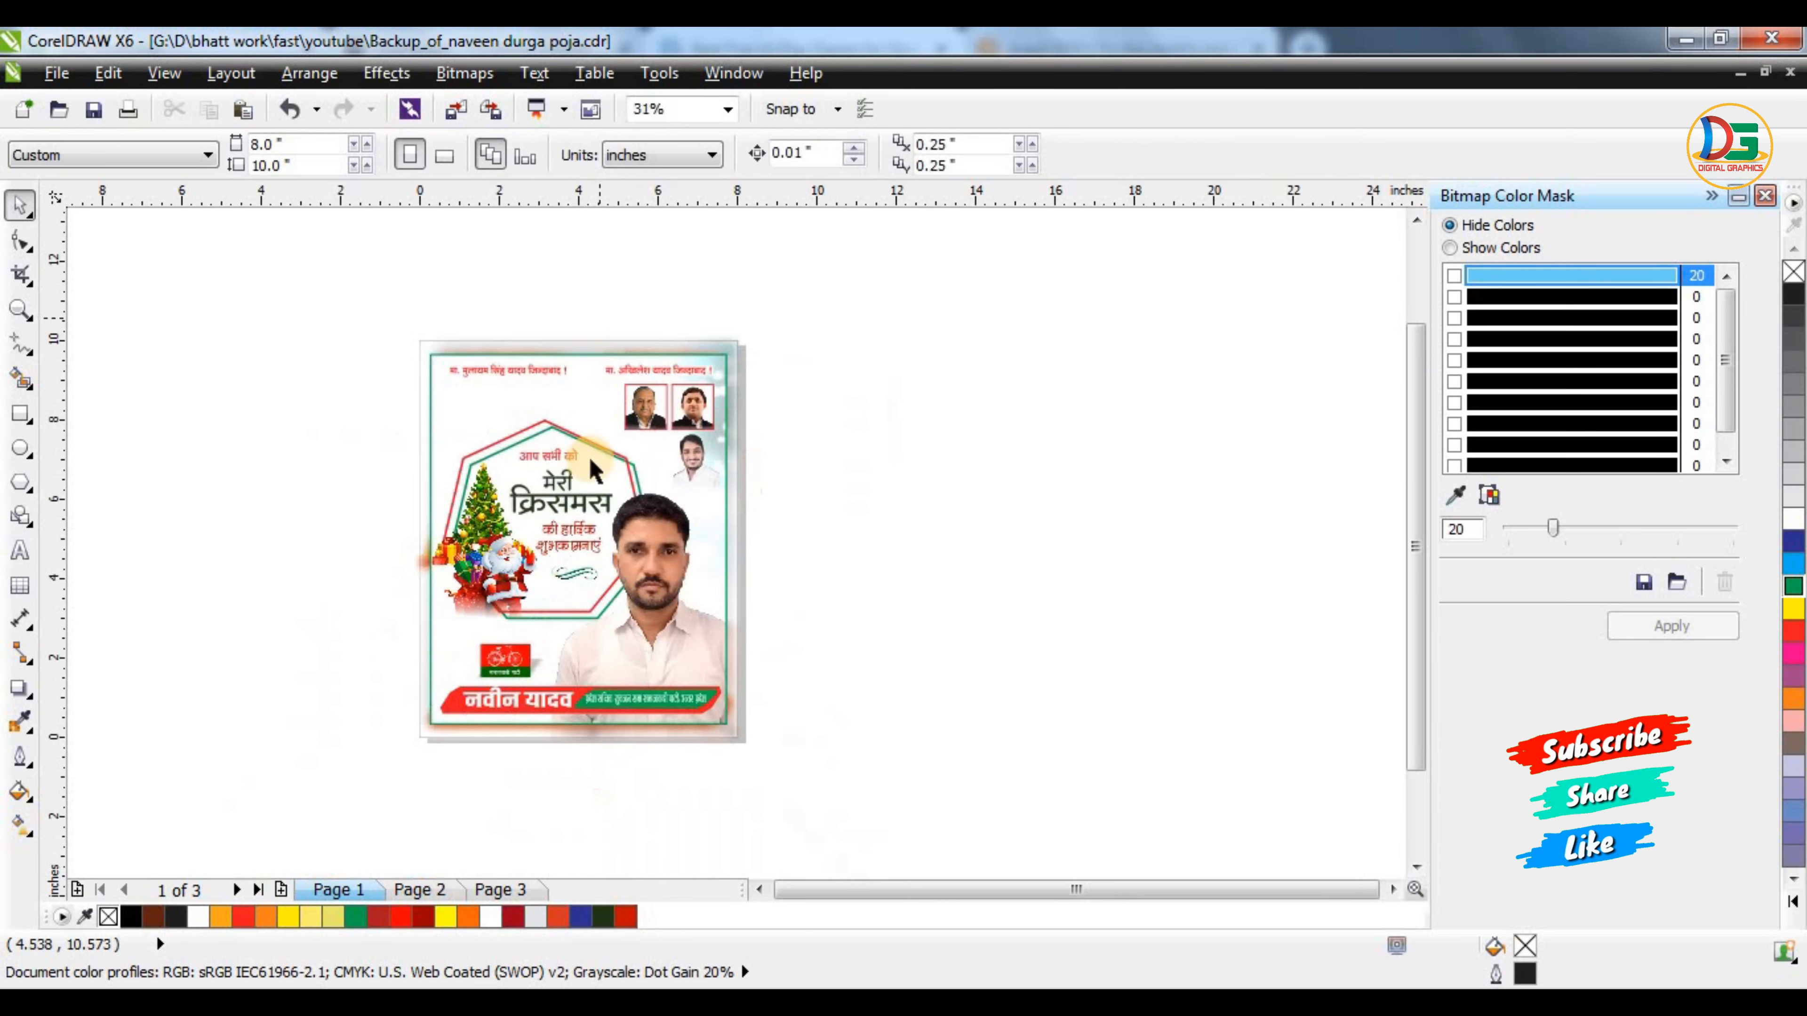
pyautogui.moveTo(485, 541); pyautogui.dragTo(1033, 546)
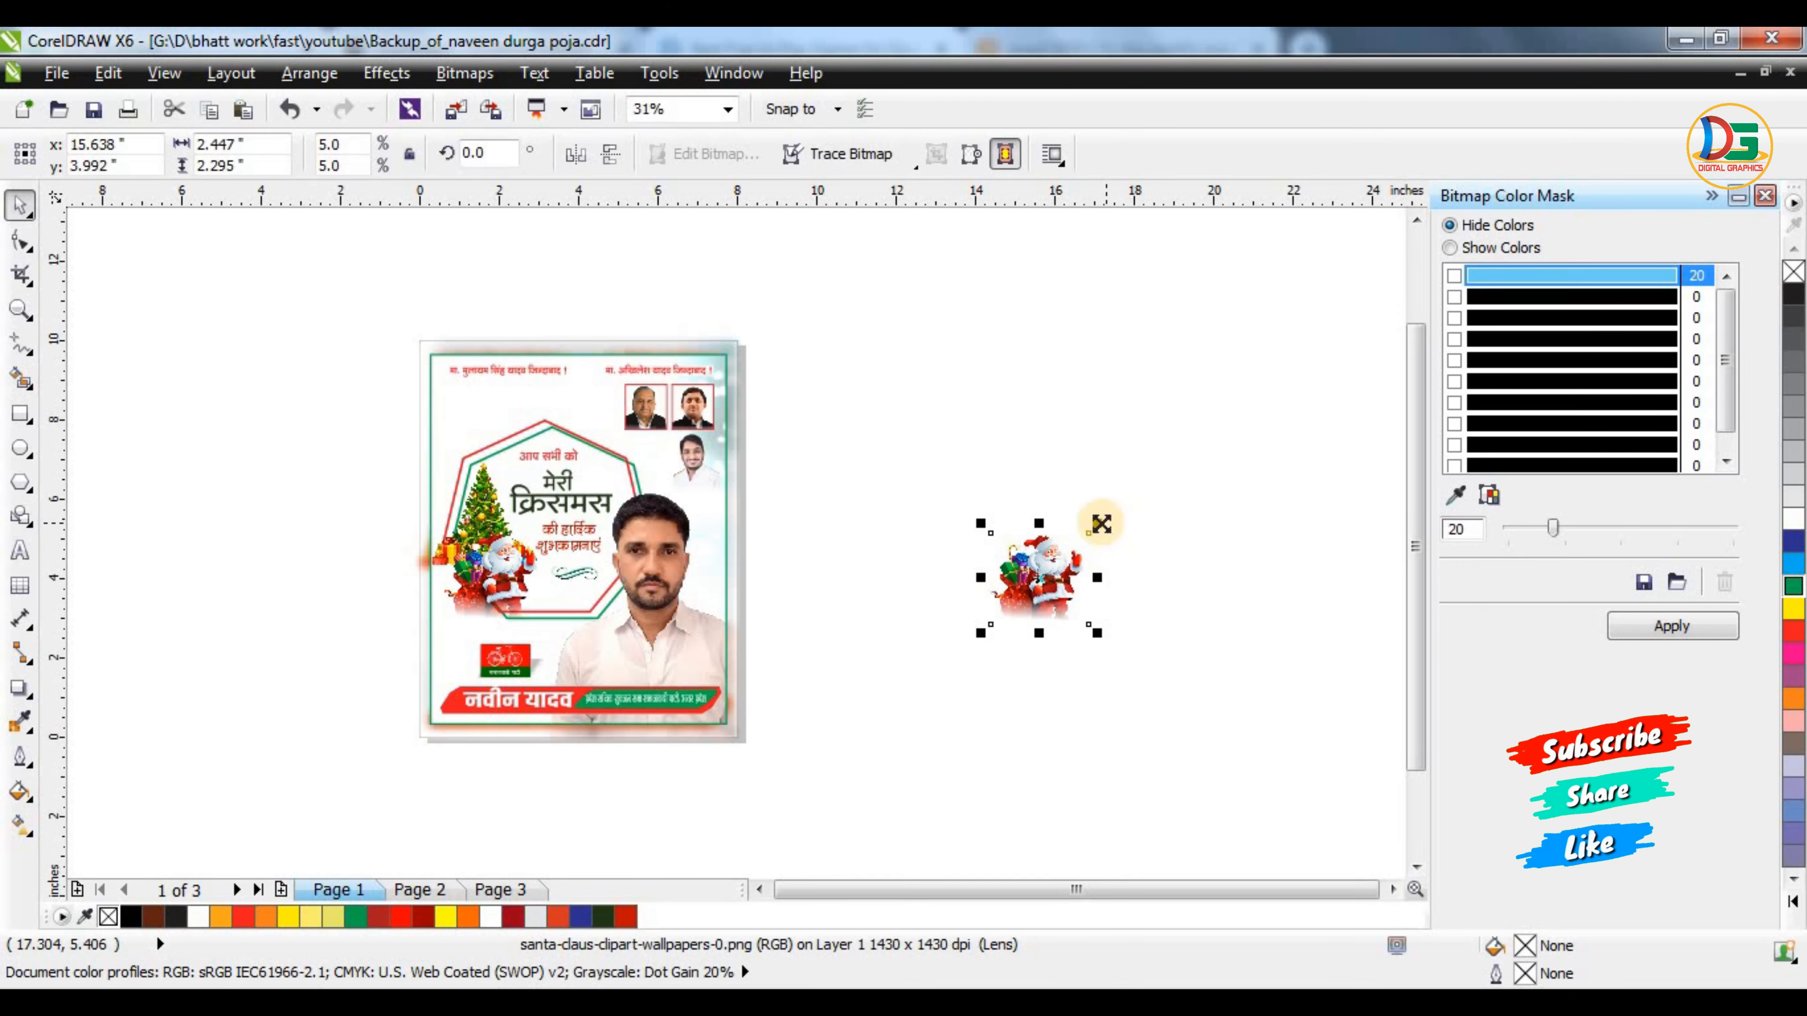
pyautogui.moveTo(1101, 524); pyautogui.dragTo(1145, 479)
pyautogui.moveTo(1021, 555); pyautogui.dragTo(537, 438)
pyautogui.scroll(2, 552, 423)
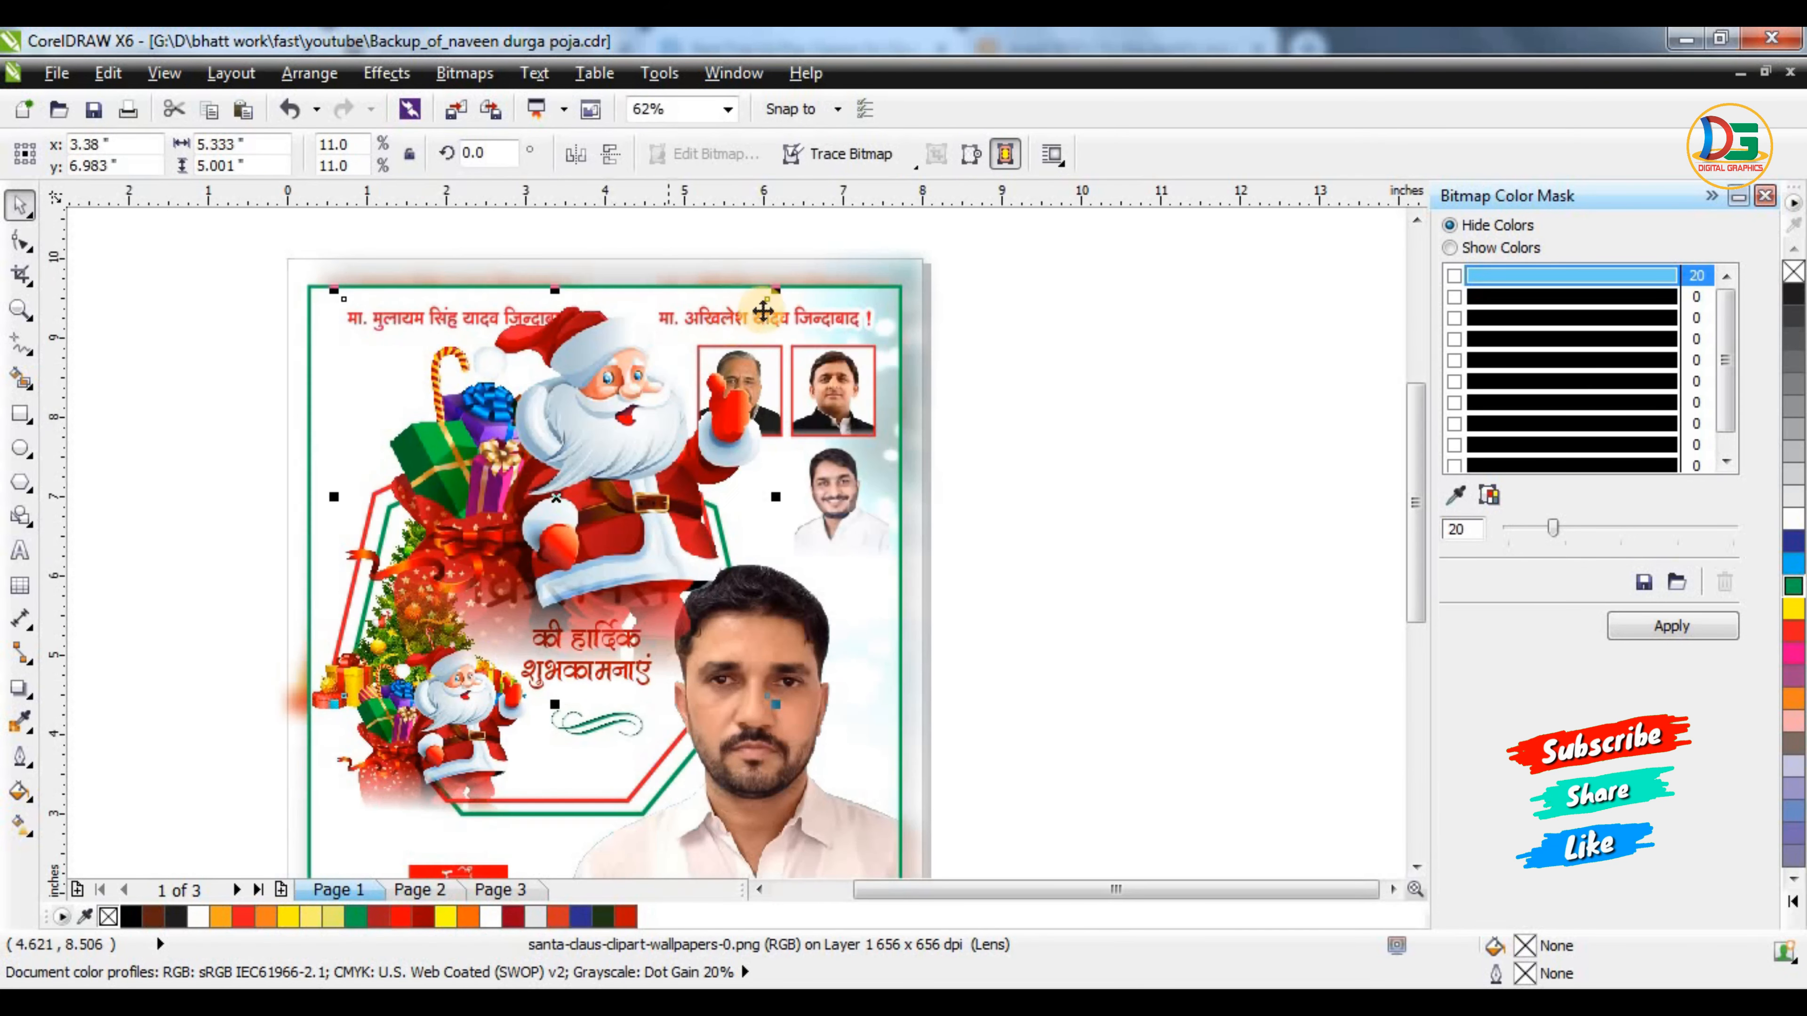
pyautogui.moveTo(772, 293); pyautogui.dragTo(680, 374)
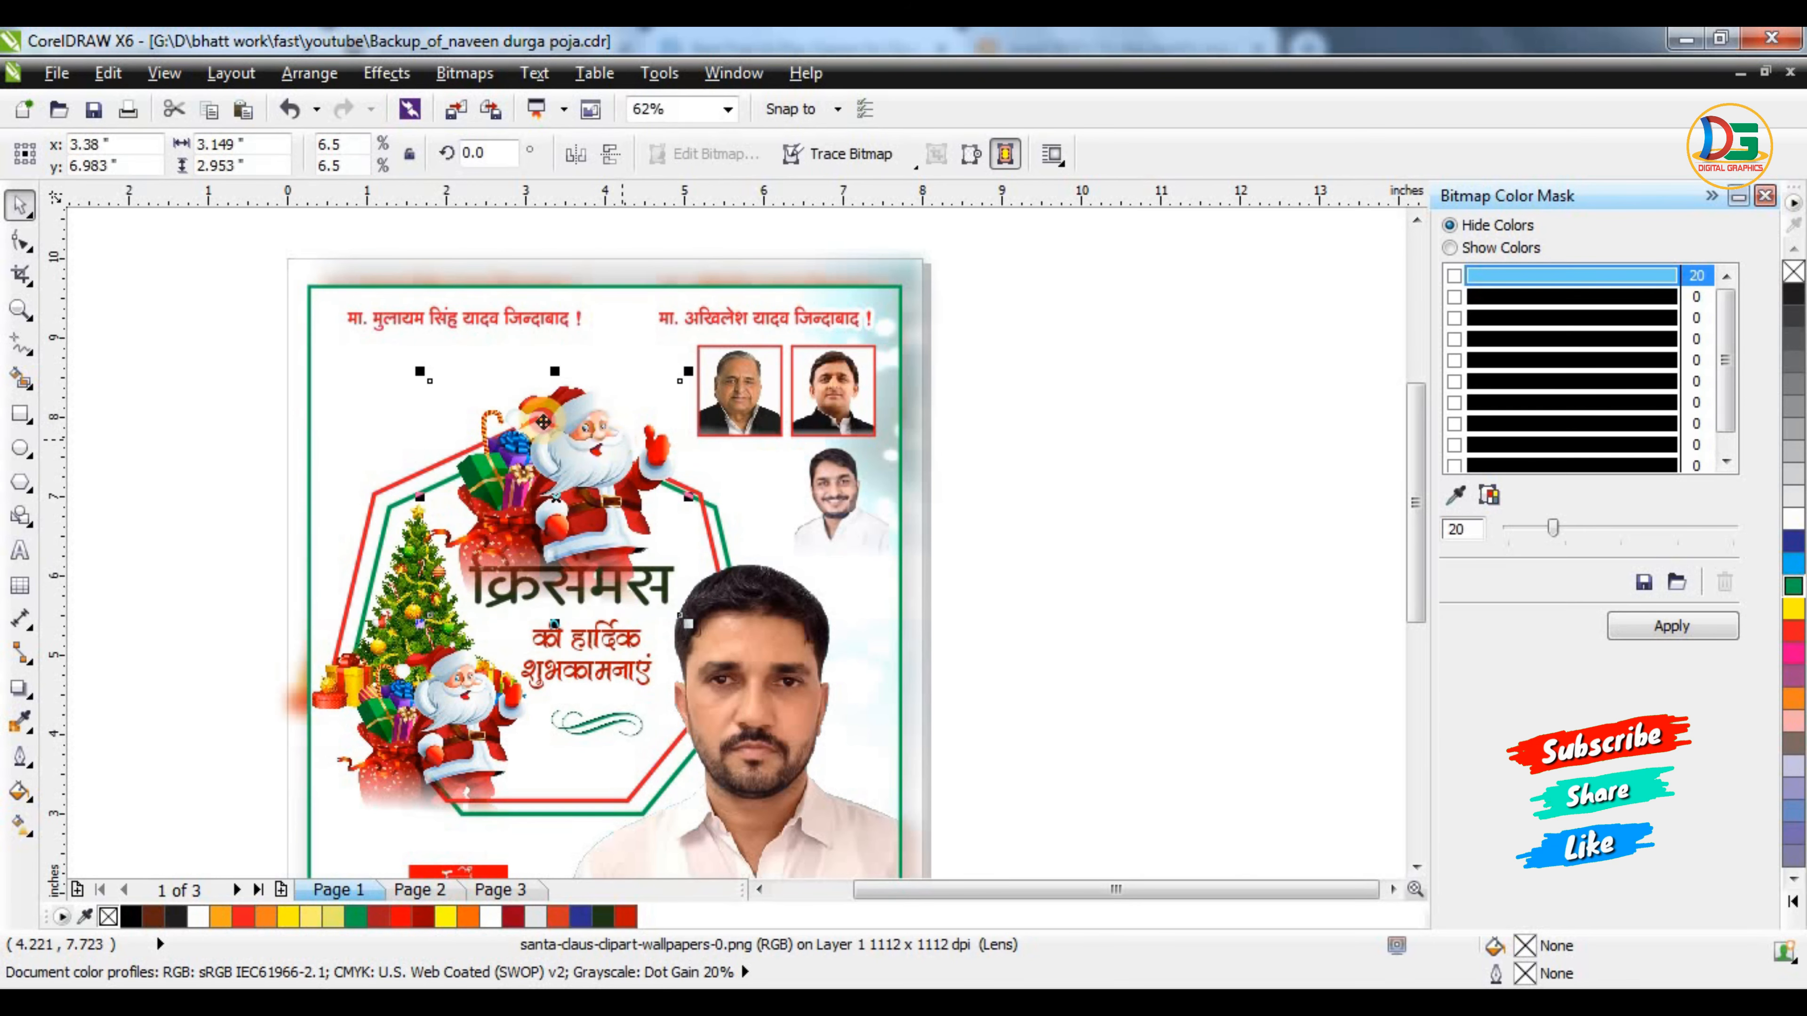
pyautogui.moveTo(623, 440); pyautogui.dragTo(527, 416)
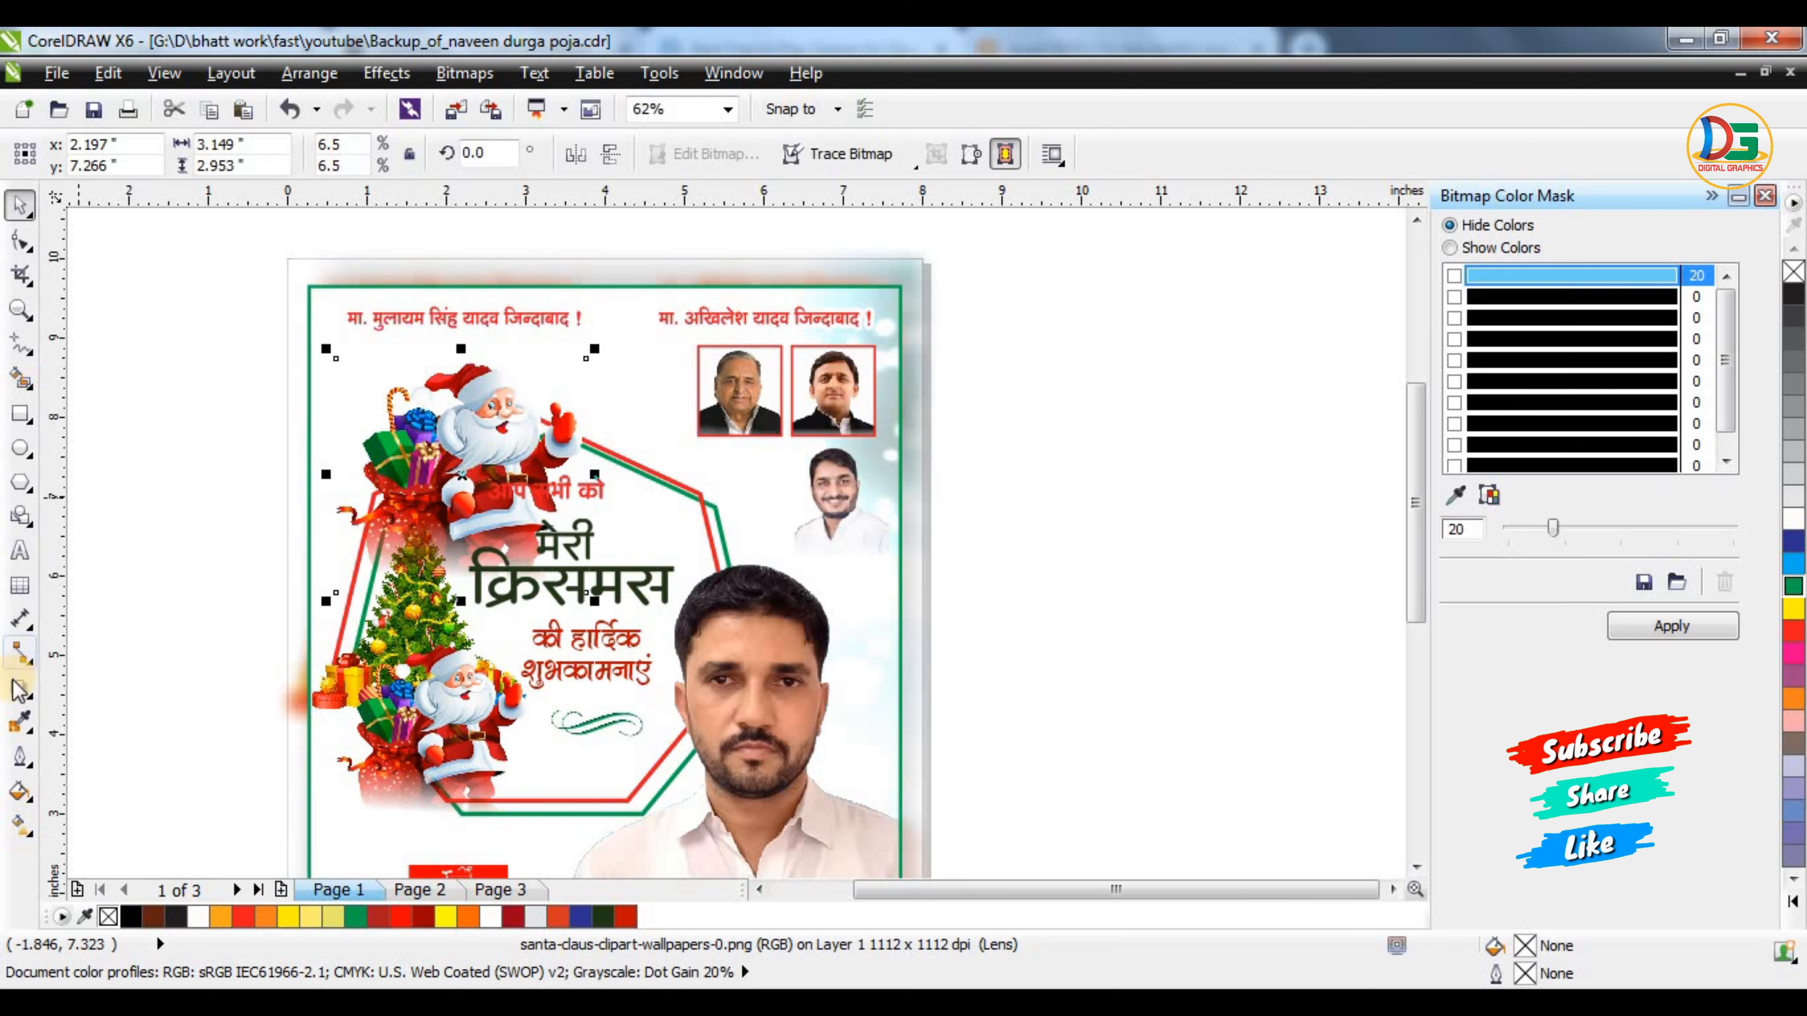
# Fade the Santa copy with a linear transparency running from above its hat down to full transparency near the heptagon's upper edge
pyautogui.click(12, 694)
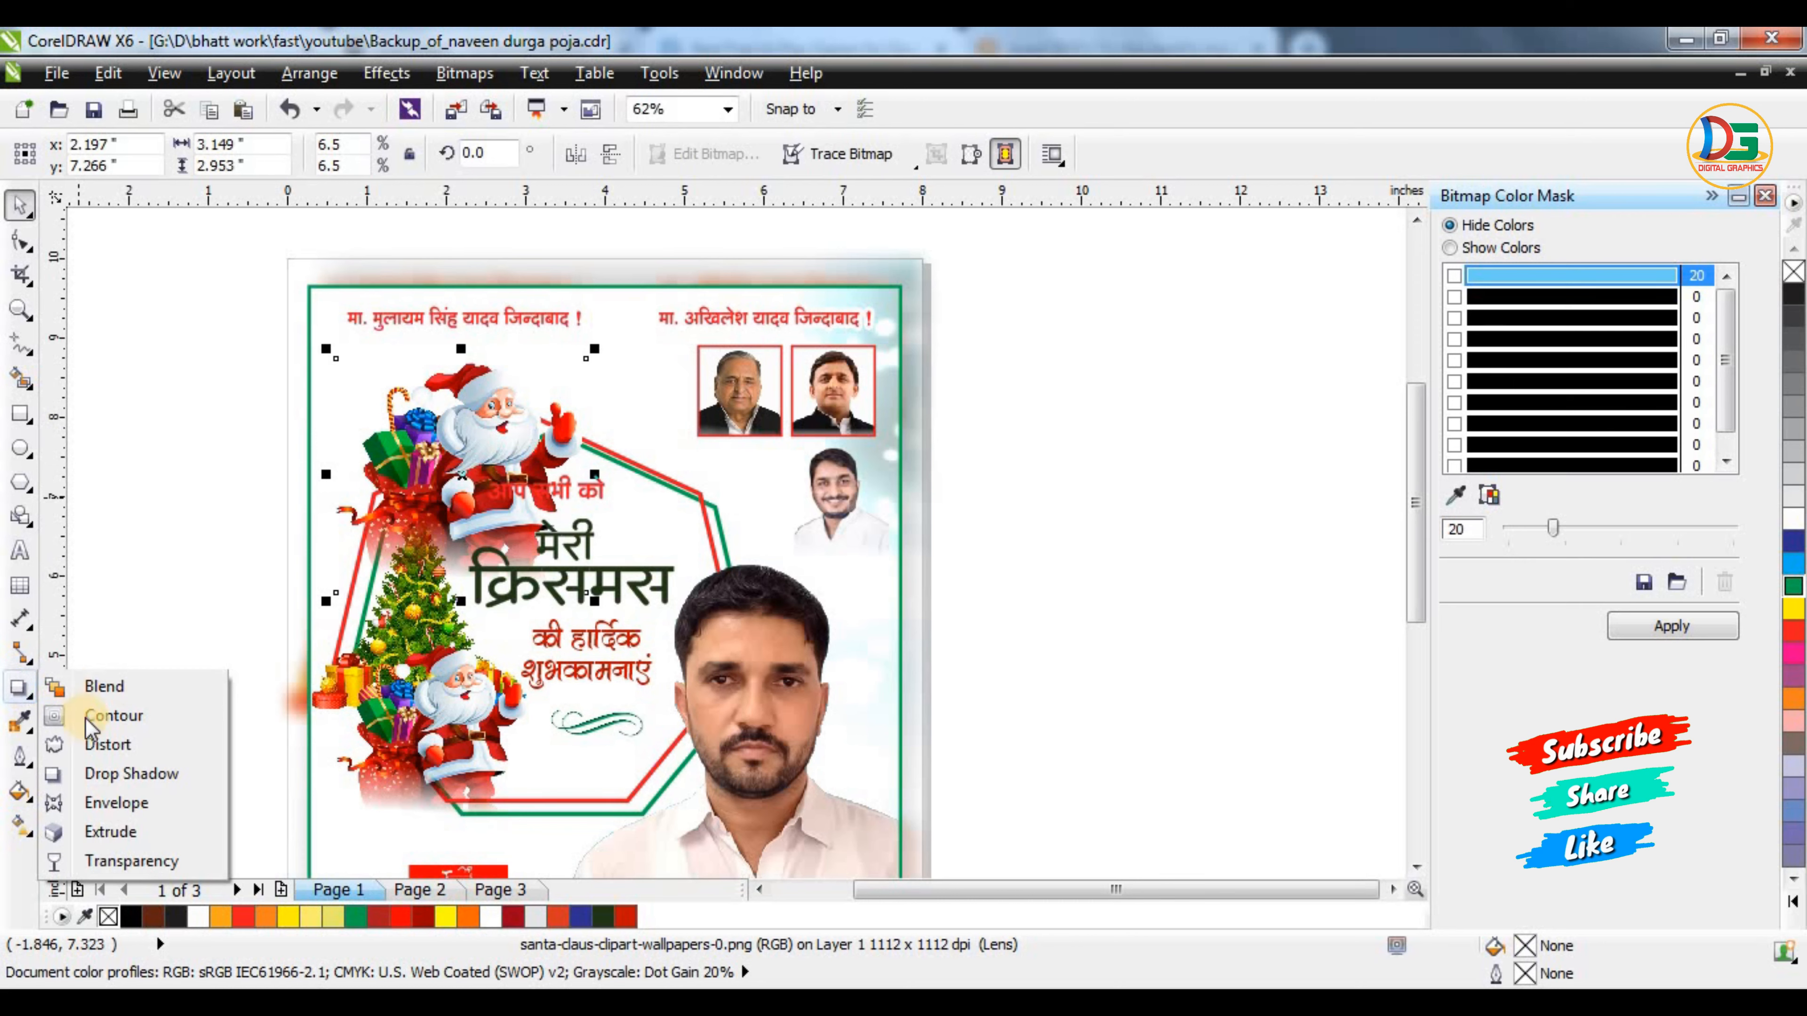
pyautogui.click(107, 861)
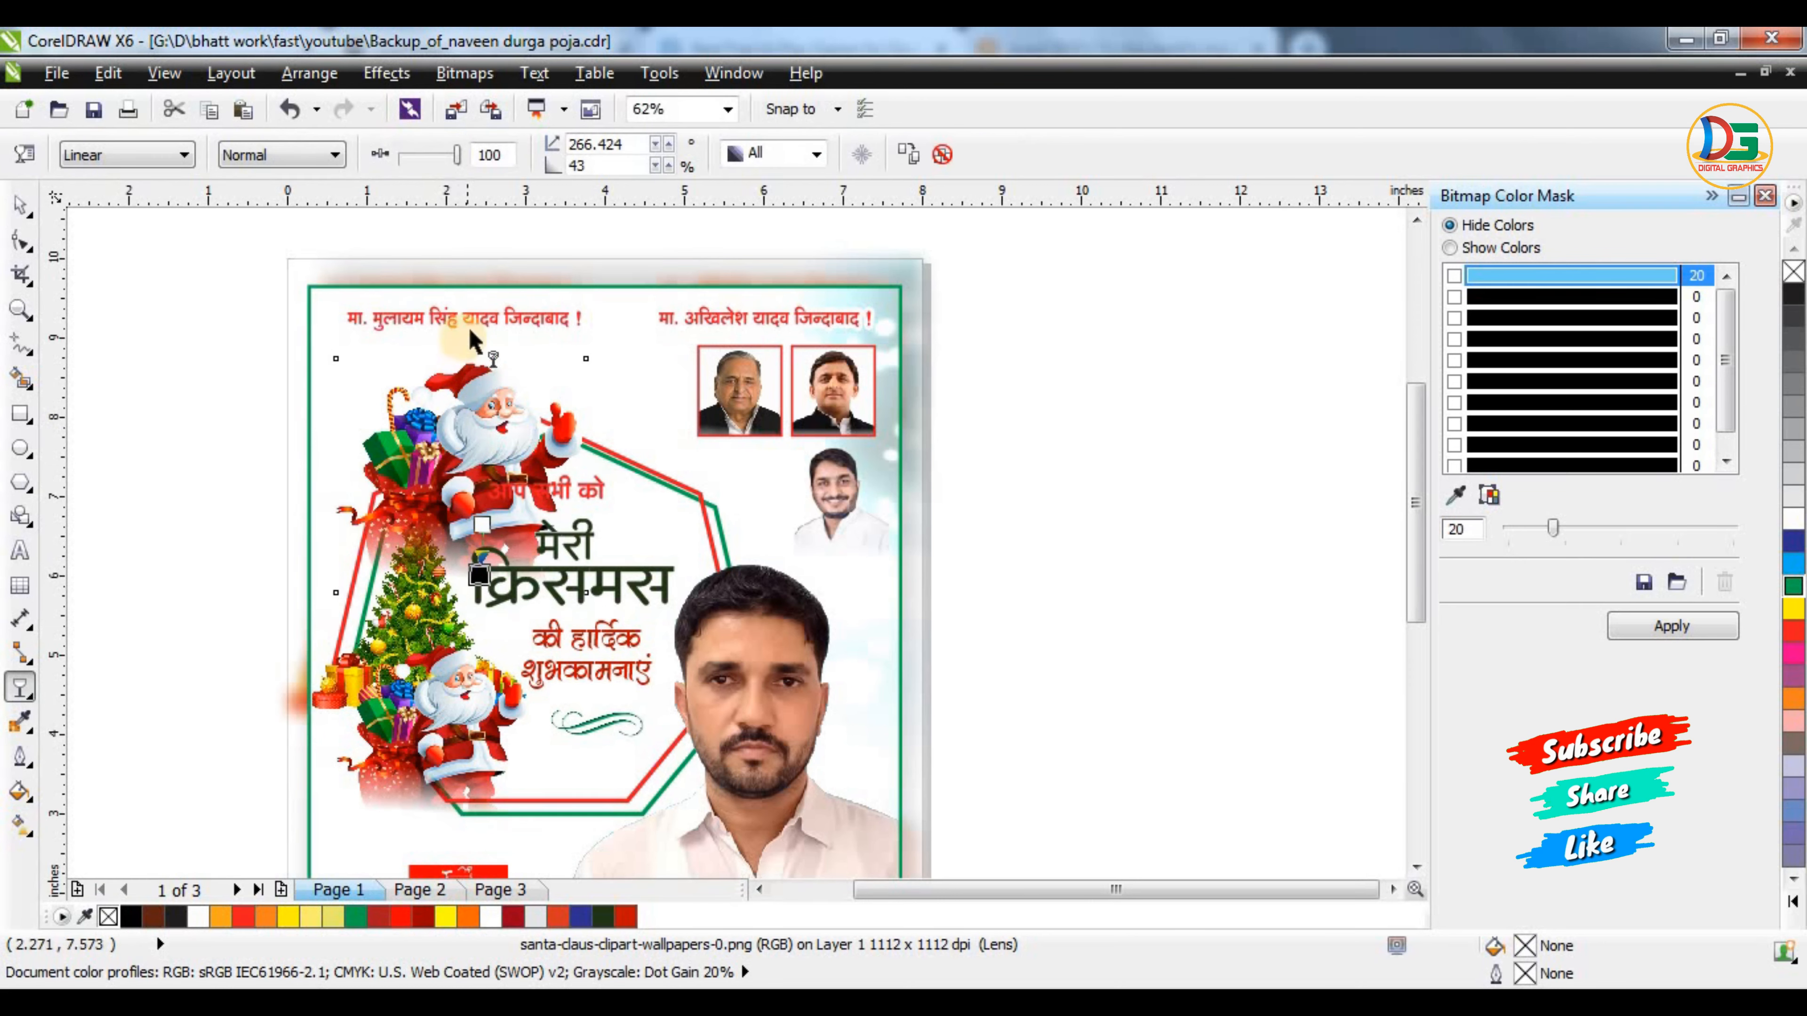
pyautogui.moveTo(462, 337); pyautogui.dragTo(488, 641)
pyautogui.moveTo(462, 336); pyautogui.dragTo(508, 270)
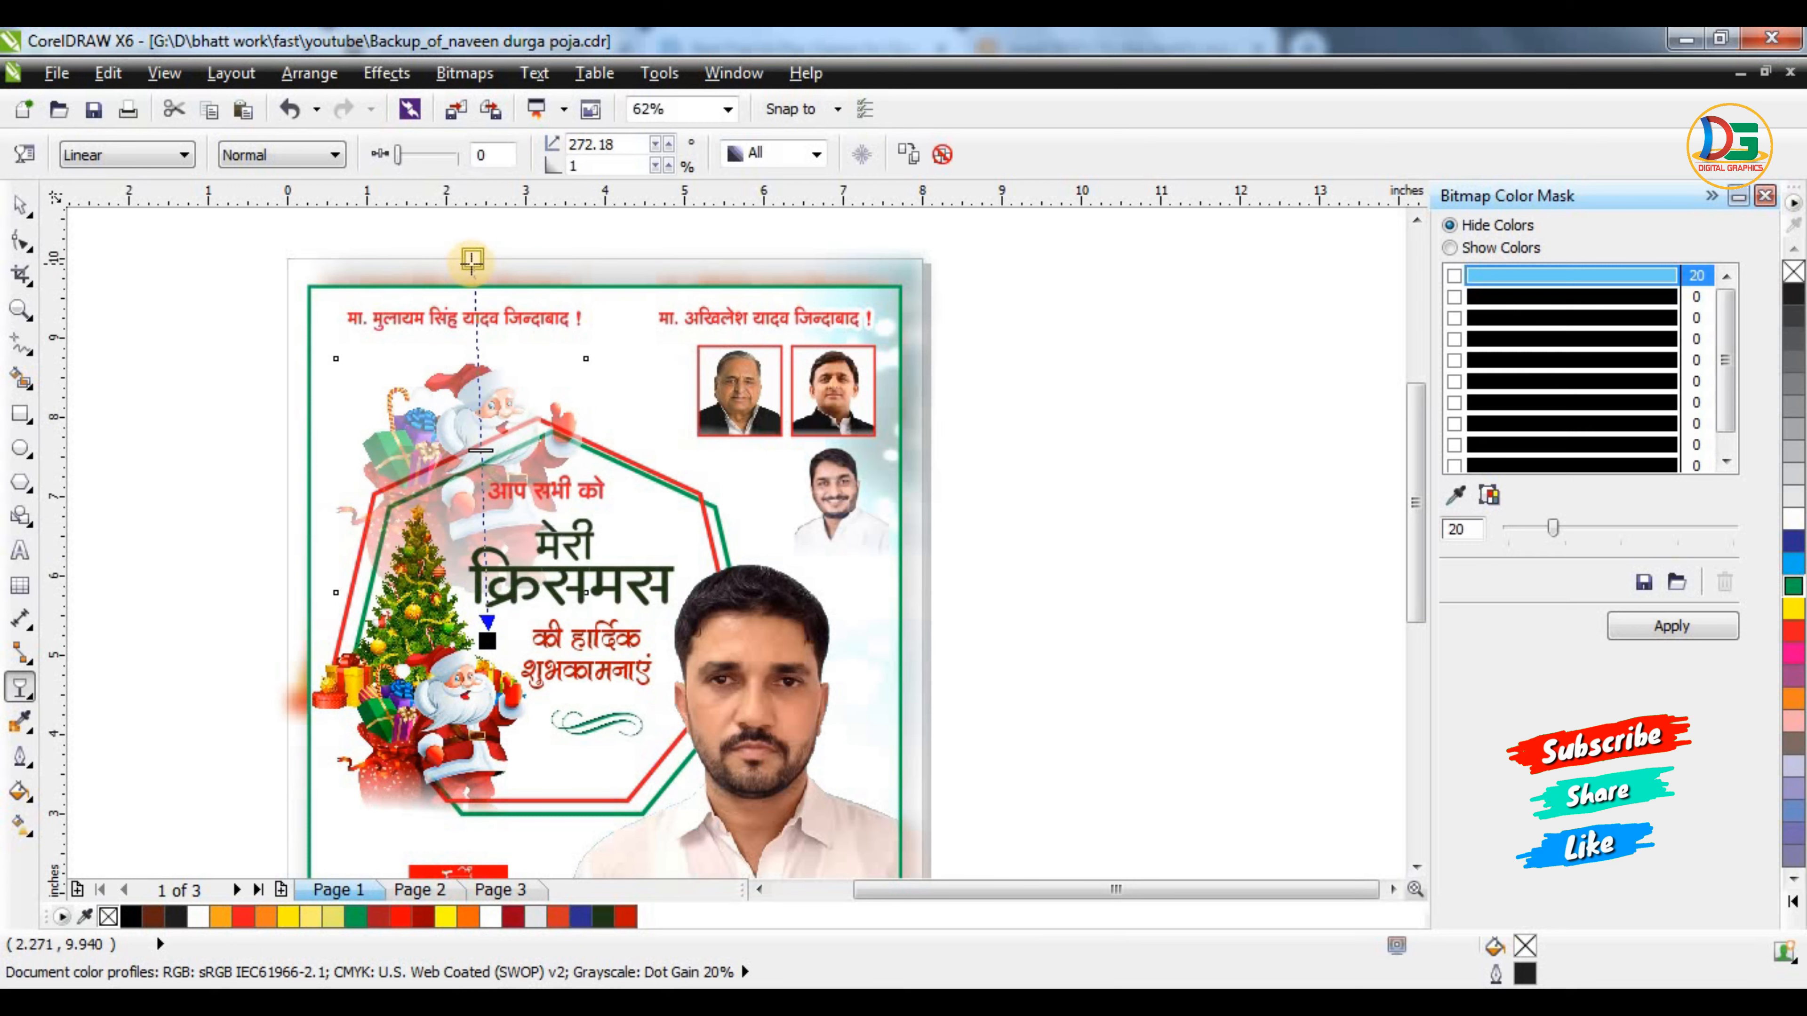
pyautogui.moveTo(487, 640); pyautogui.dragTo(501, 471)
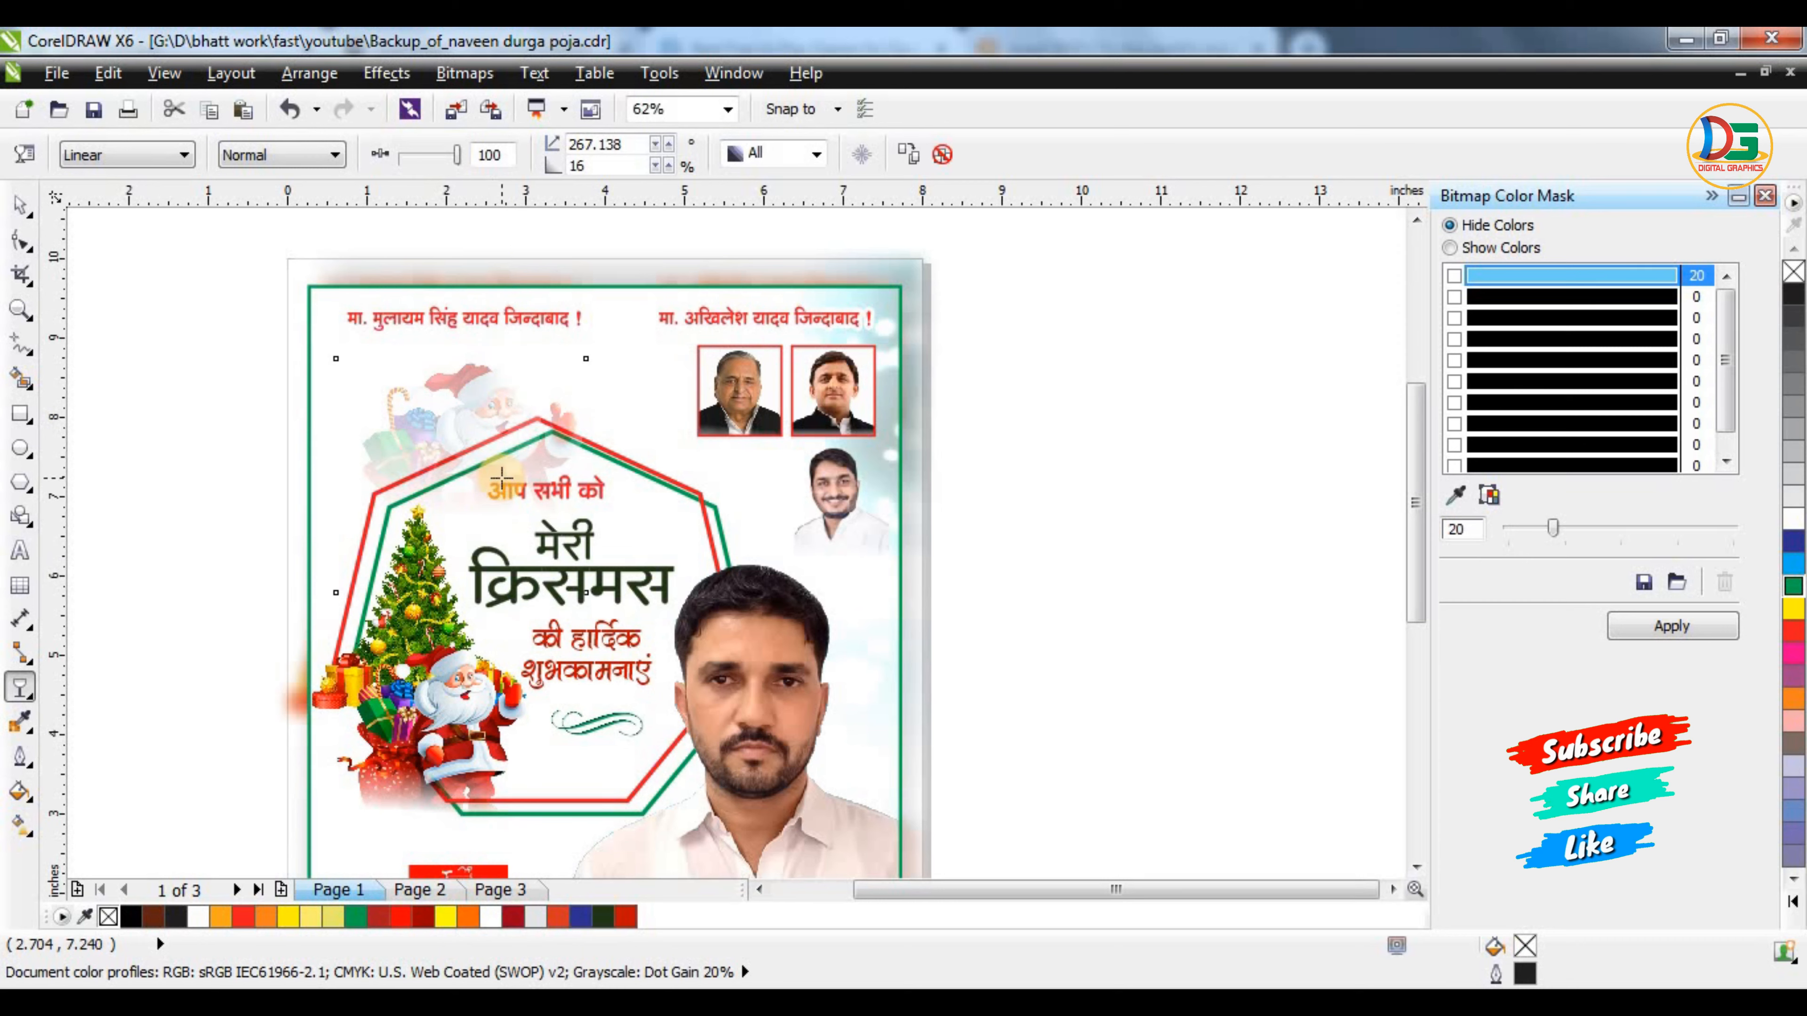
# Shrink the faded Santa copy to about 2.05 × 1.92 inches, enlarge it slightly and move it up beneath the left-hand slogan
pyautogui.click(19, 201)
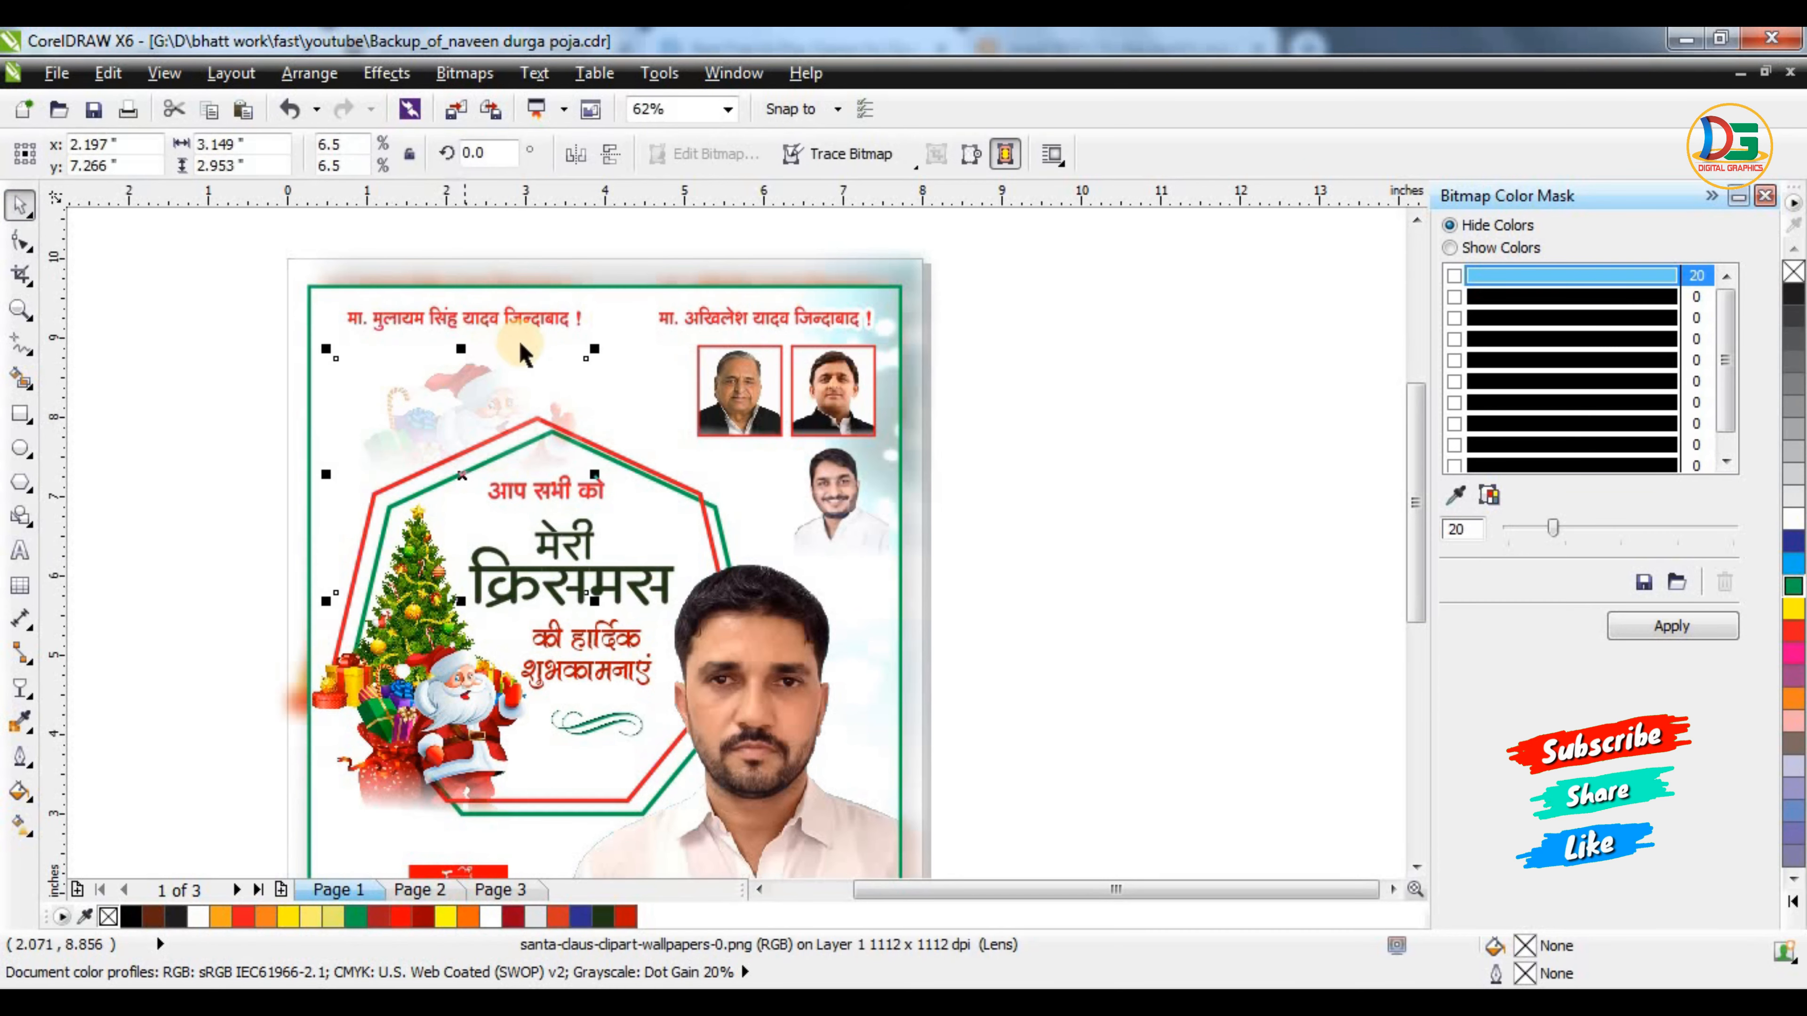
pyautogui.moveTo(587, 358); pyautogui.dragTo(439, 386)
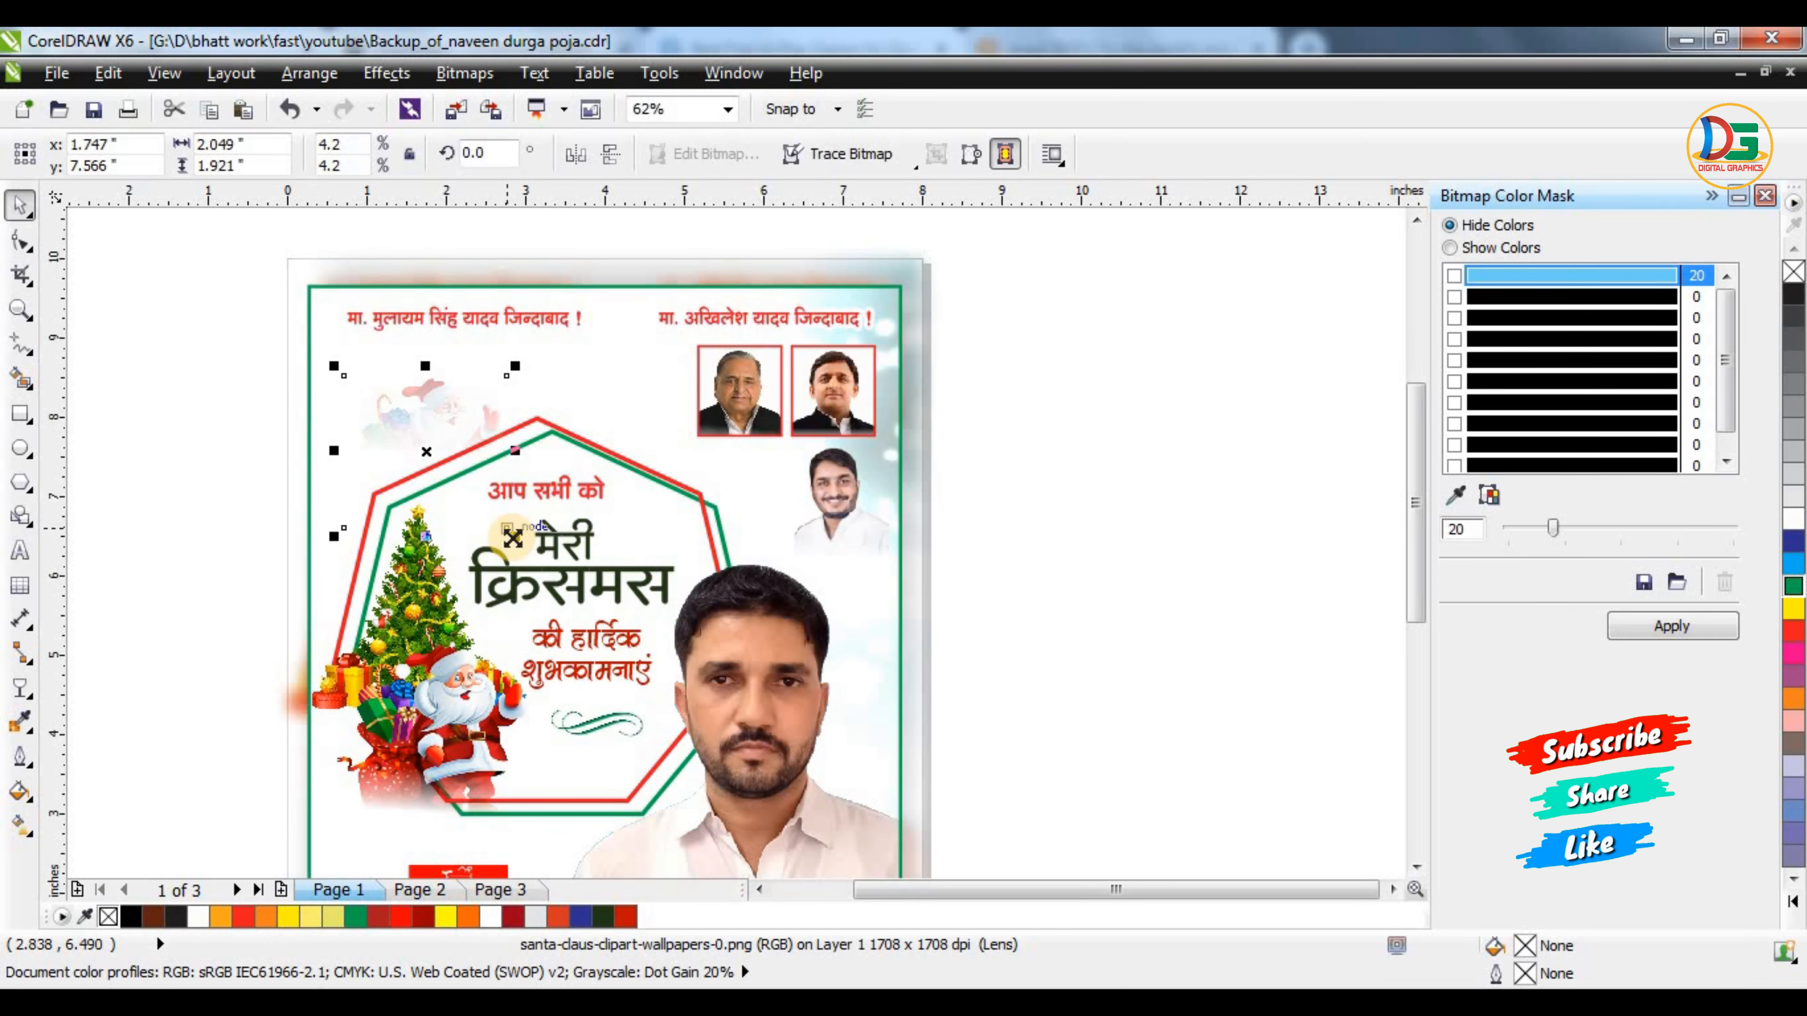
pyautogui.moveTo(513, 539); pyautogui.dragTo(526, 554)
pyautogui.moveTo(451, 434); pyautogui.dragTo(453, 404)
pyautogui.click(1031, 341)
pyautogui.scroll(-1, 995, 336)
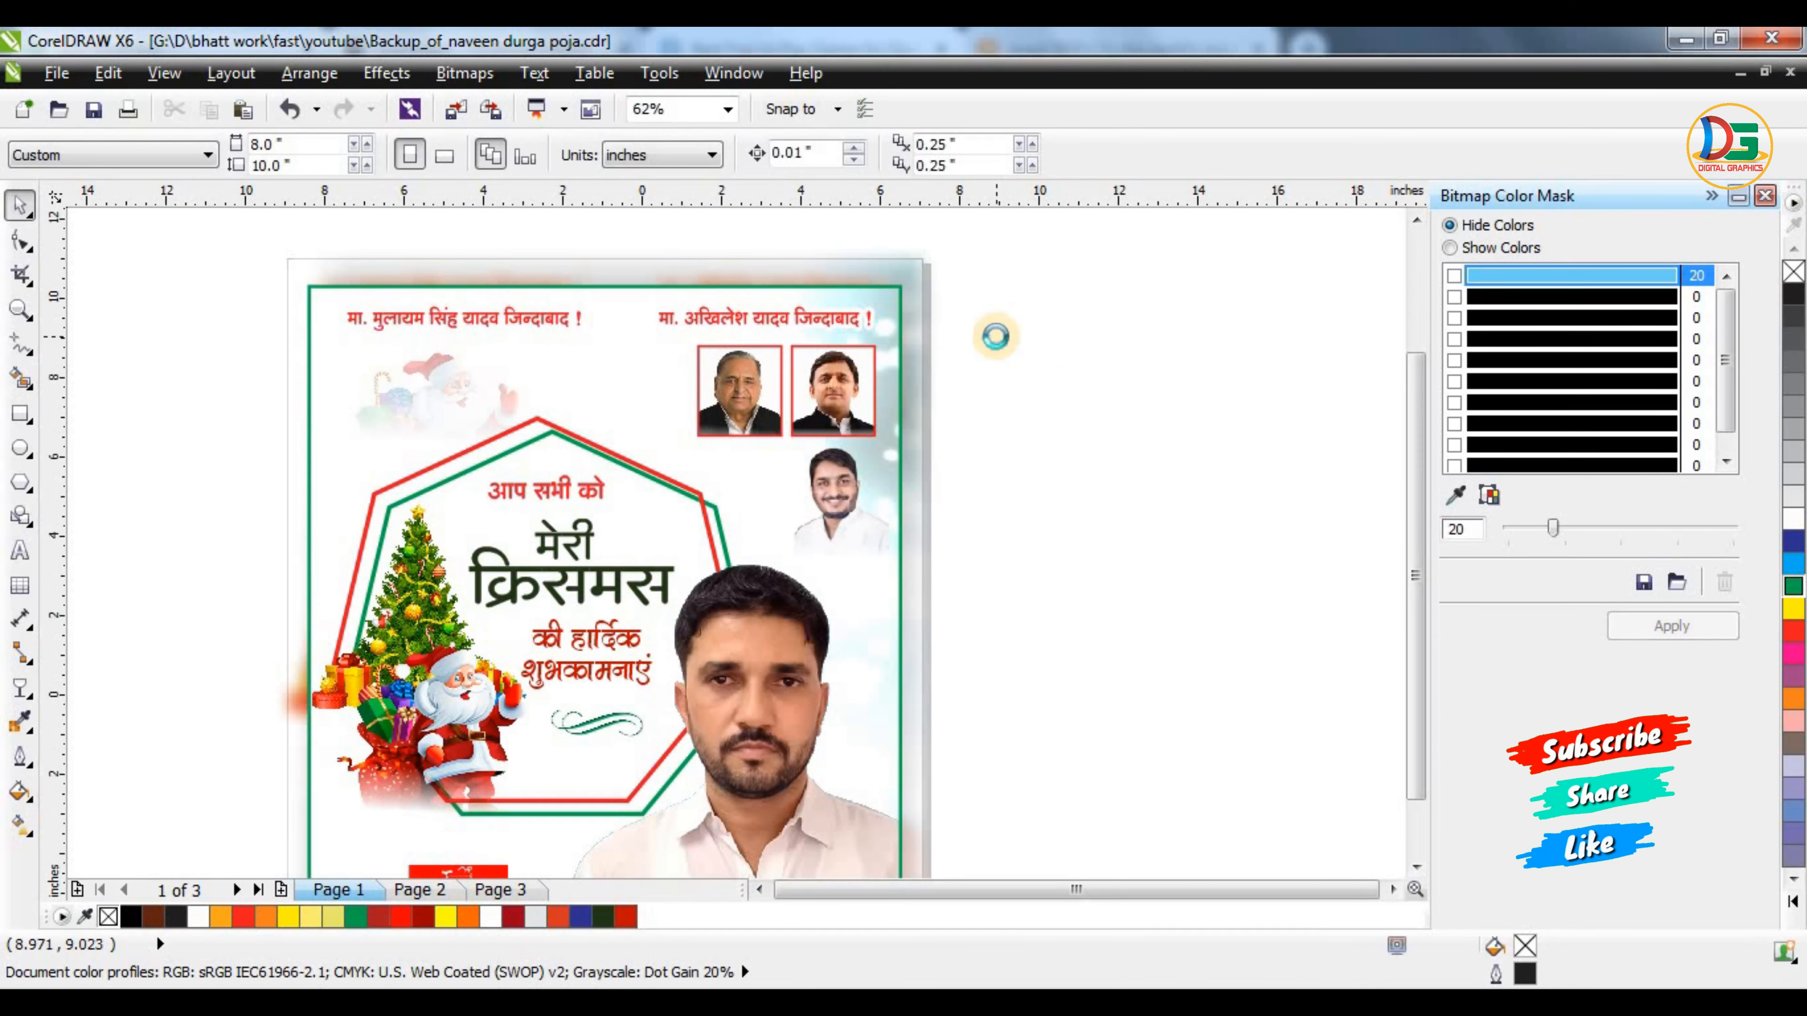
pyautogui.click(1022, 324)
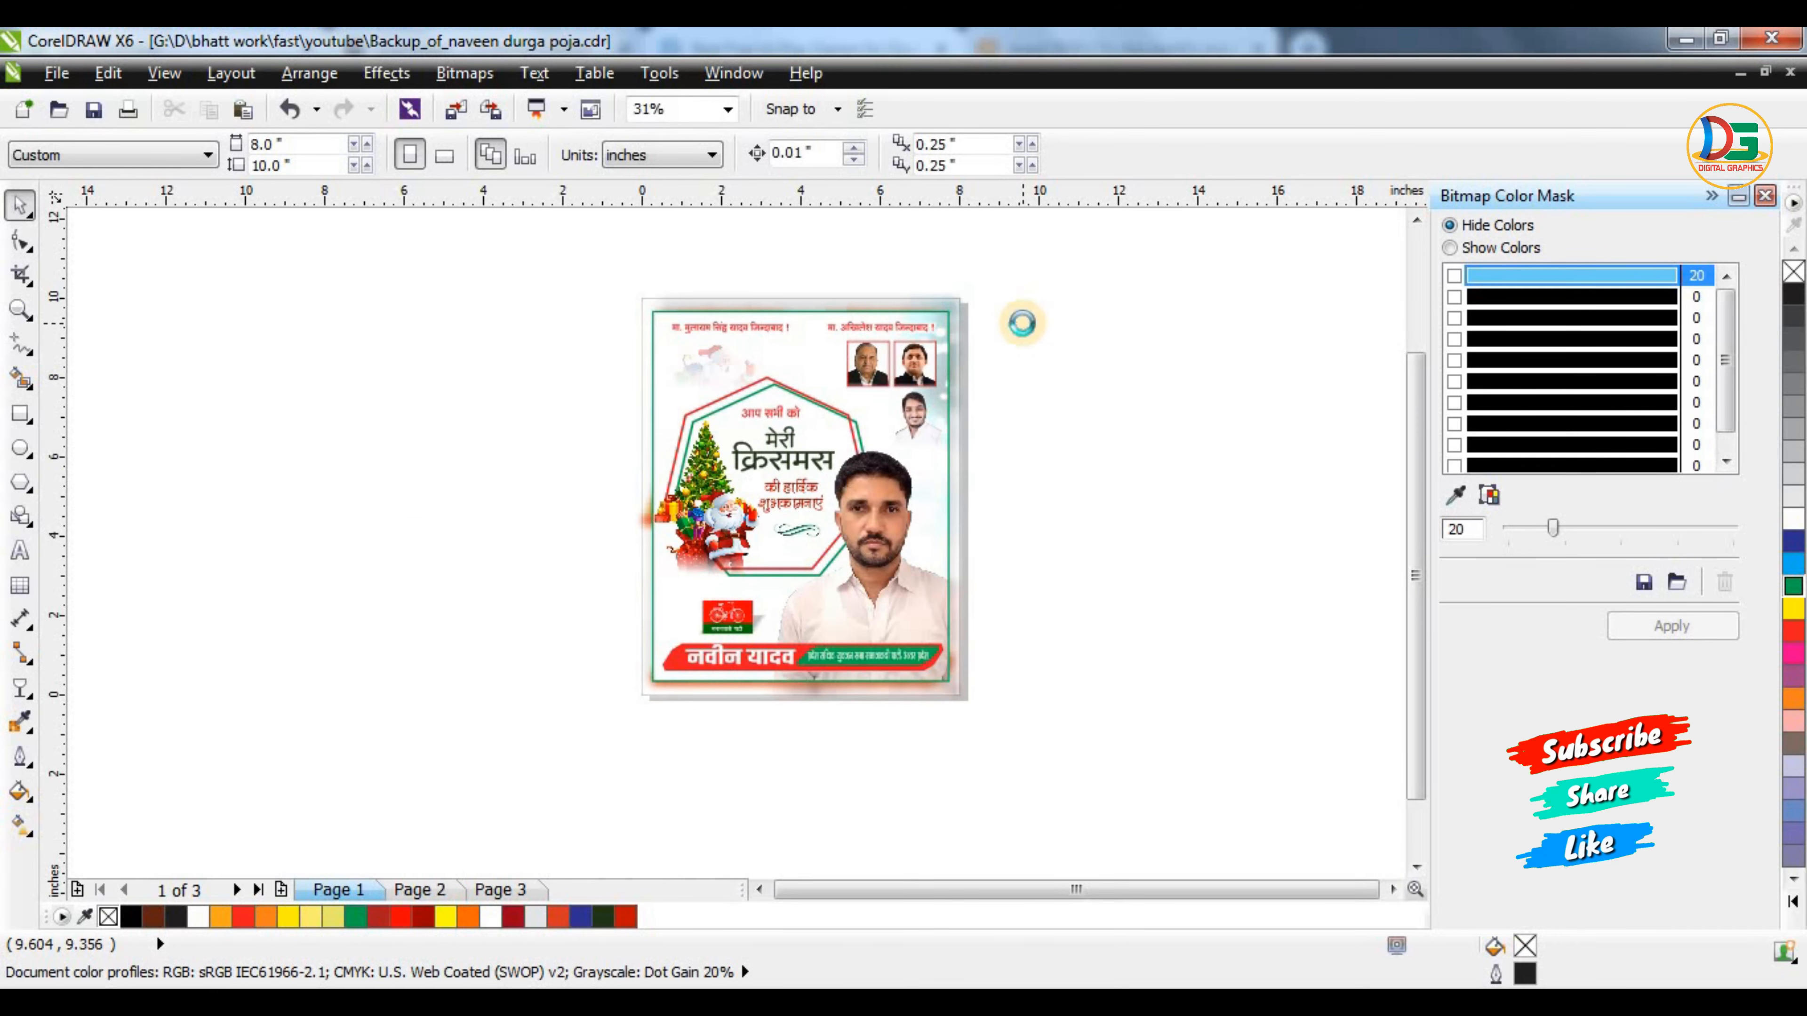